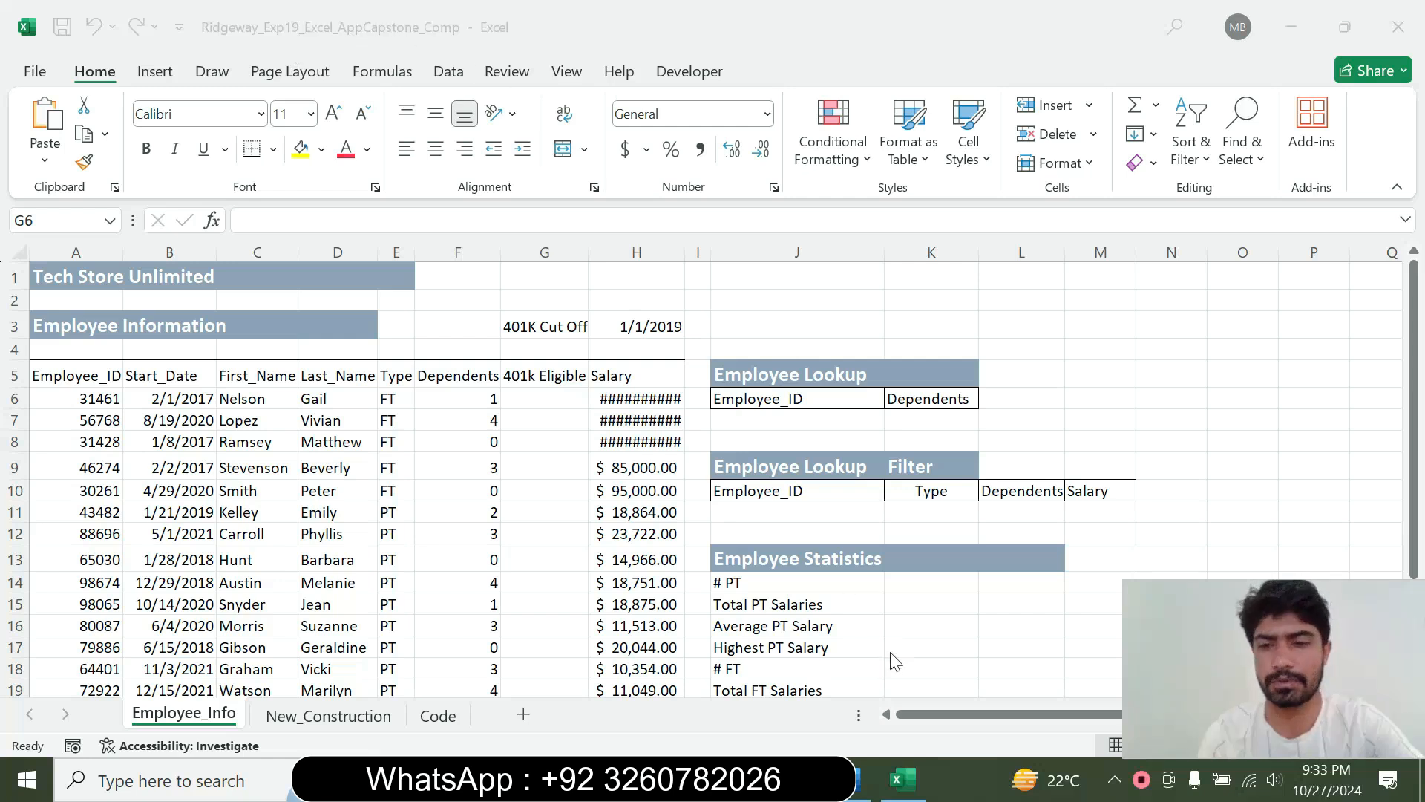
Switch to the Word instructions document and review the project title, description and first steps to perform
{"action": "left_click", "coordinate": [859, 783]}
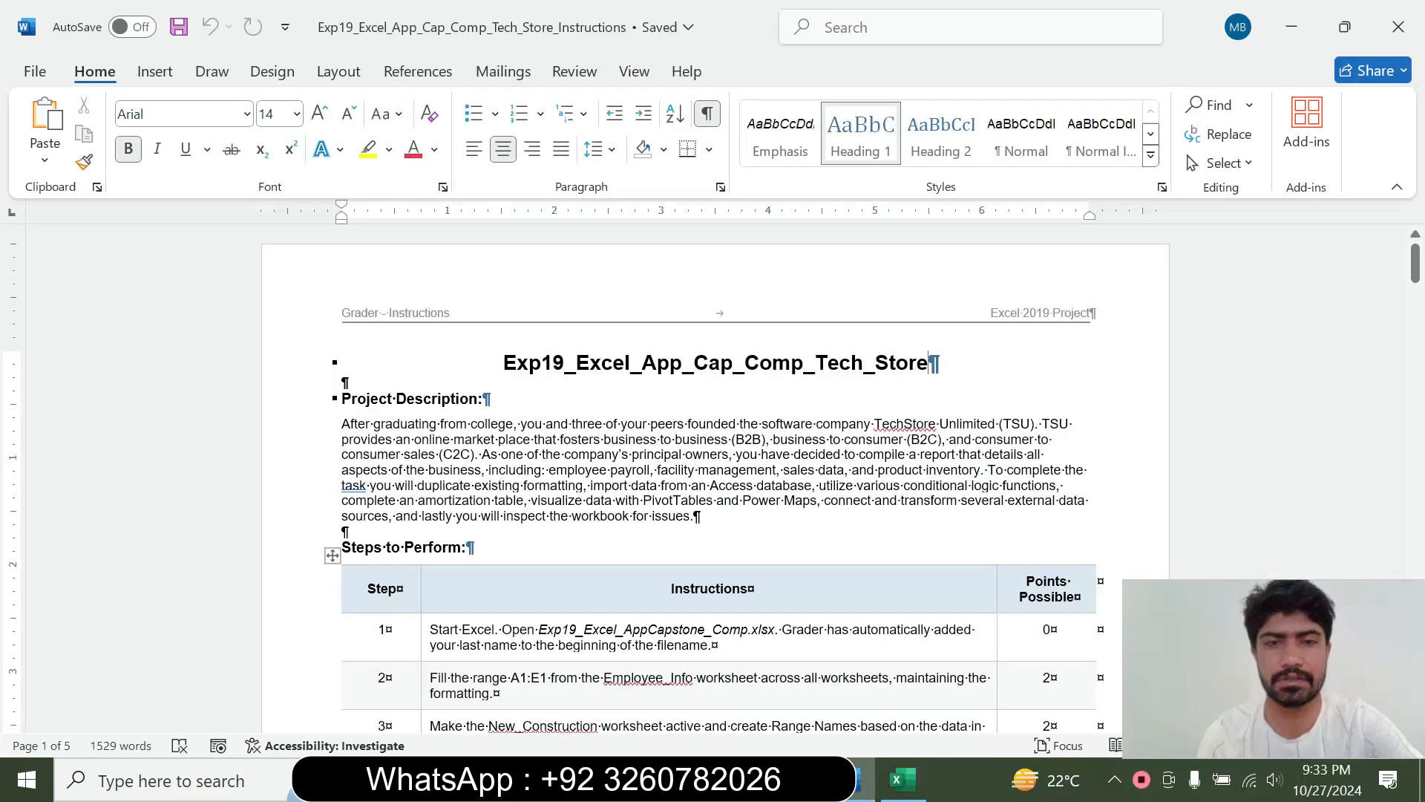
{"action": "left_click_drag", "start_coordinate": [503, 363], "coordinate": [607, 377]}
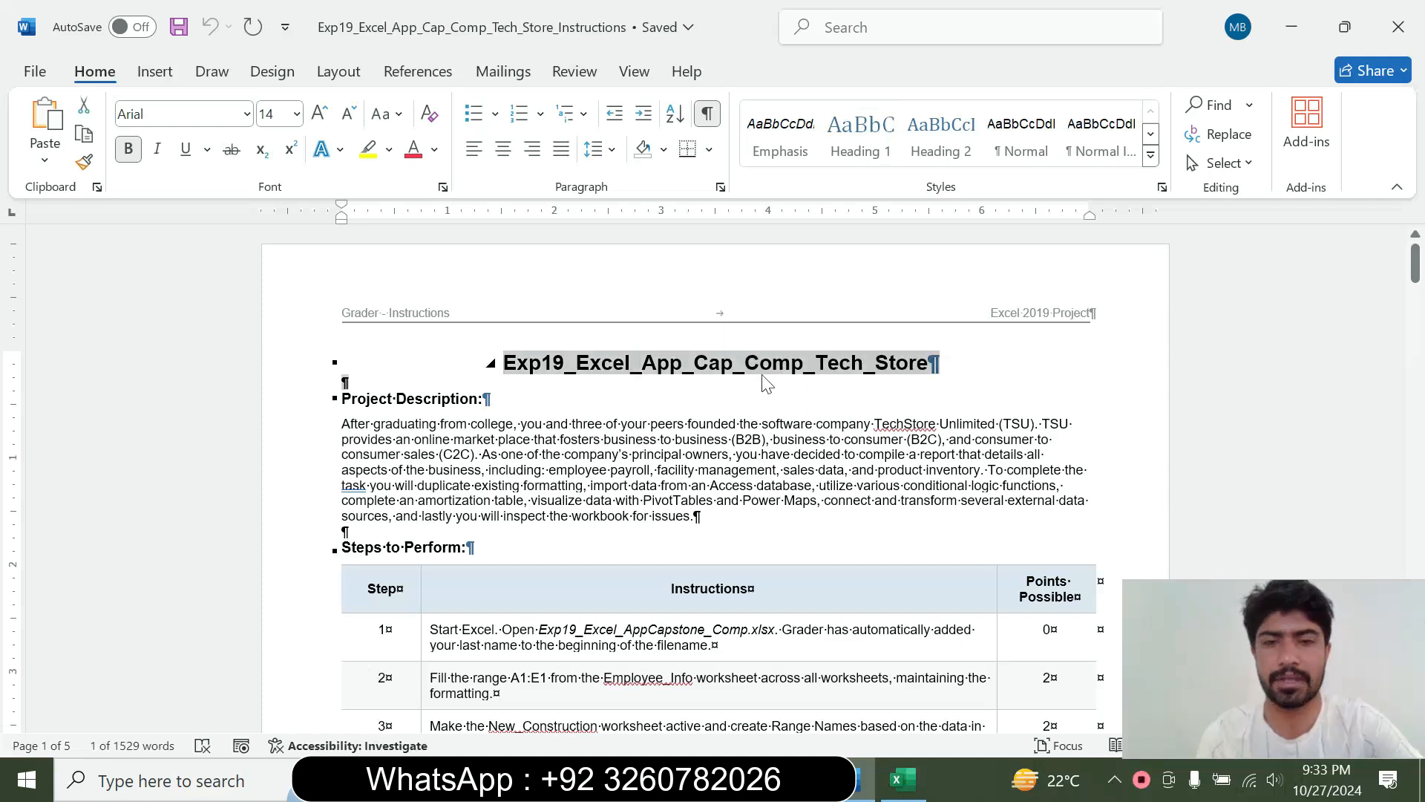
{"action": "left_click", "coordinate": [1002, 378]}
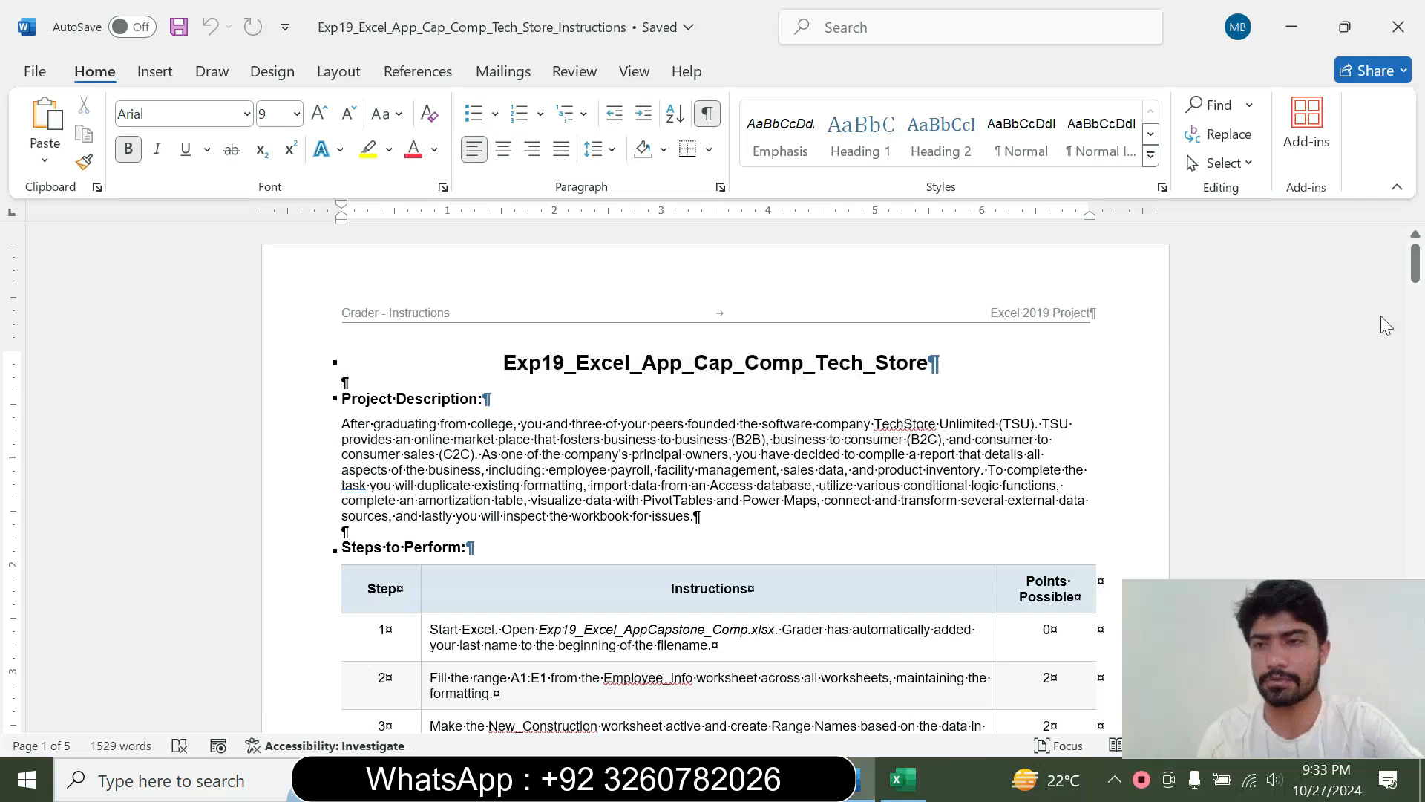
{"action": "left_click_drag", "start_coordinate": [1415, 278], "coordinate": [1419, 297]}
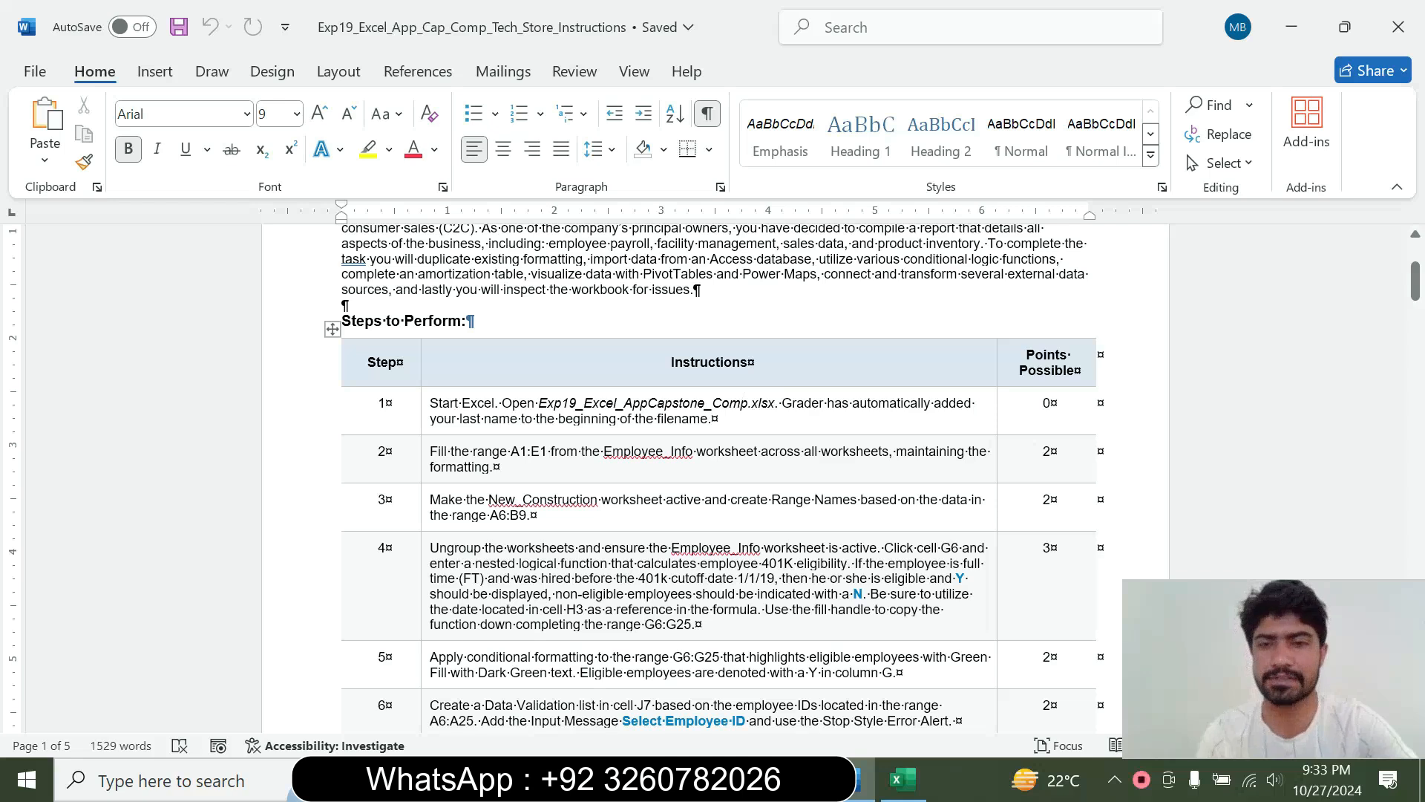
{"action": "left_click_drag", "start_coordinate": [1416, 296], "coordinate": [1416, 301]}
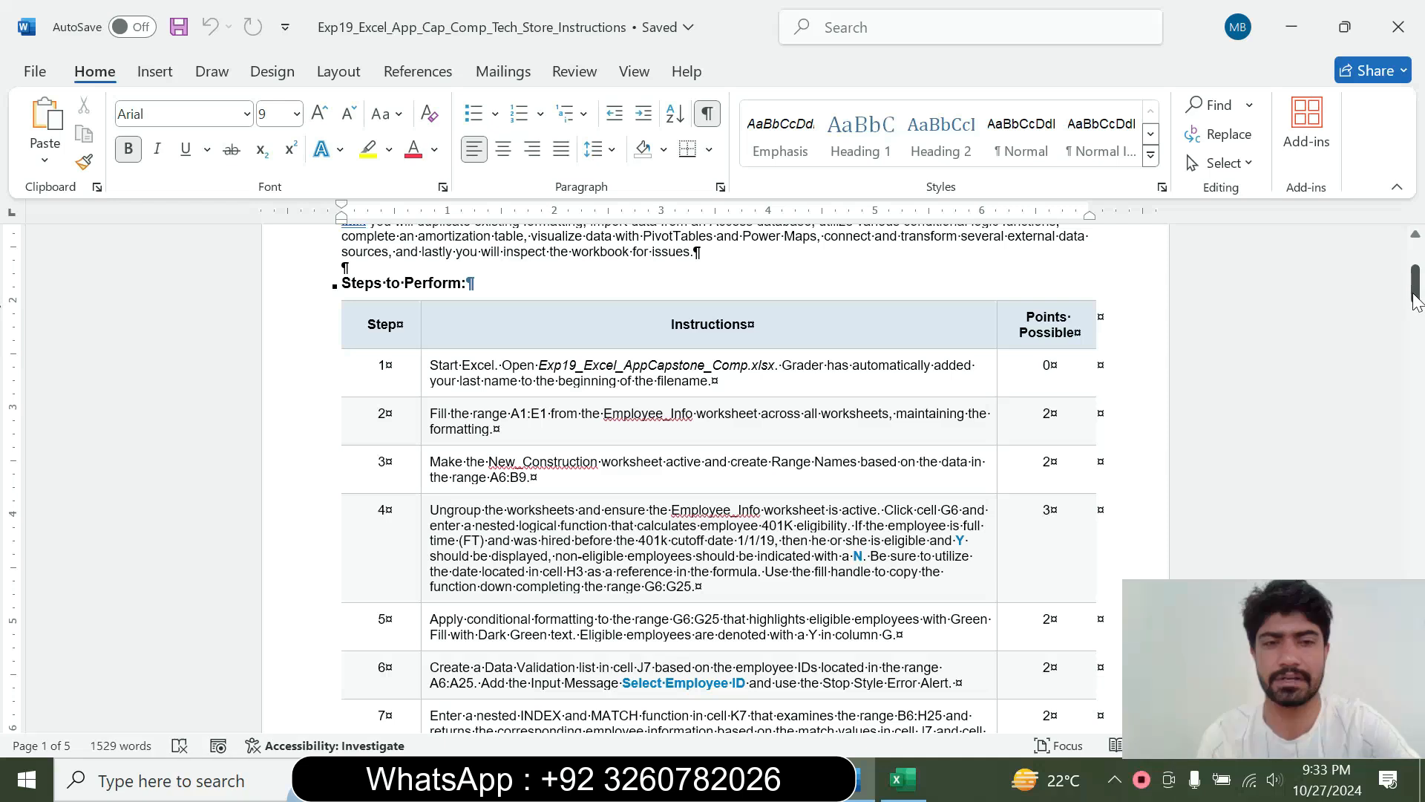
{"action": "left_click_drag", "start_coordinate": [1416, 301], "coordinate": [1416, 305]}
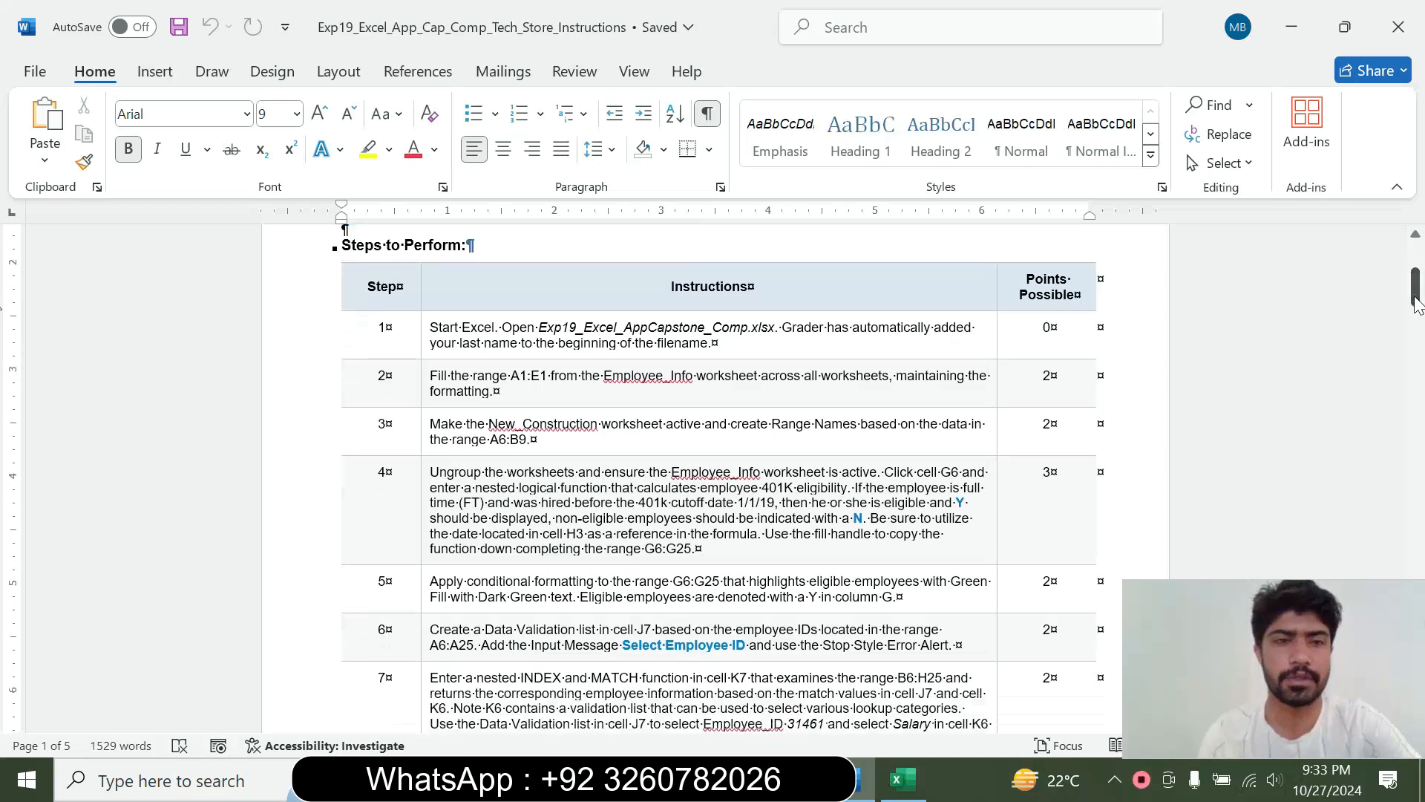
Enlarge the step 1 instruction to 14 pt, highlight it in yellow, and check it against the open Excel workbook
{"action": "left_click", "coordinate": [420, 352]}
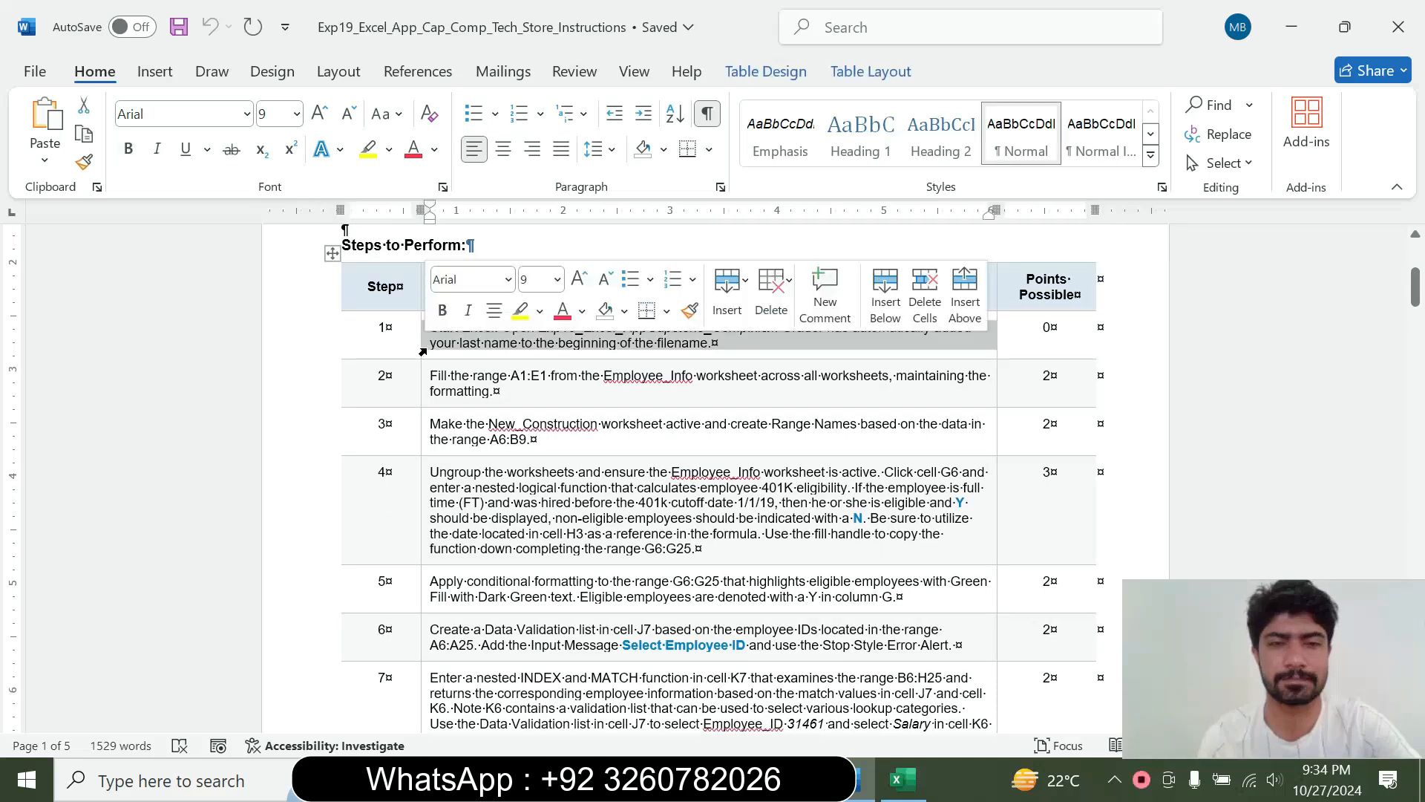
{"action": "left_click", "coordinate": [558, 279]}
{"action": "left_click", "coordinate": [539, 446]}
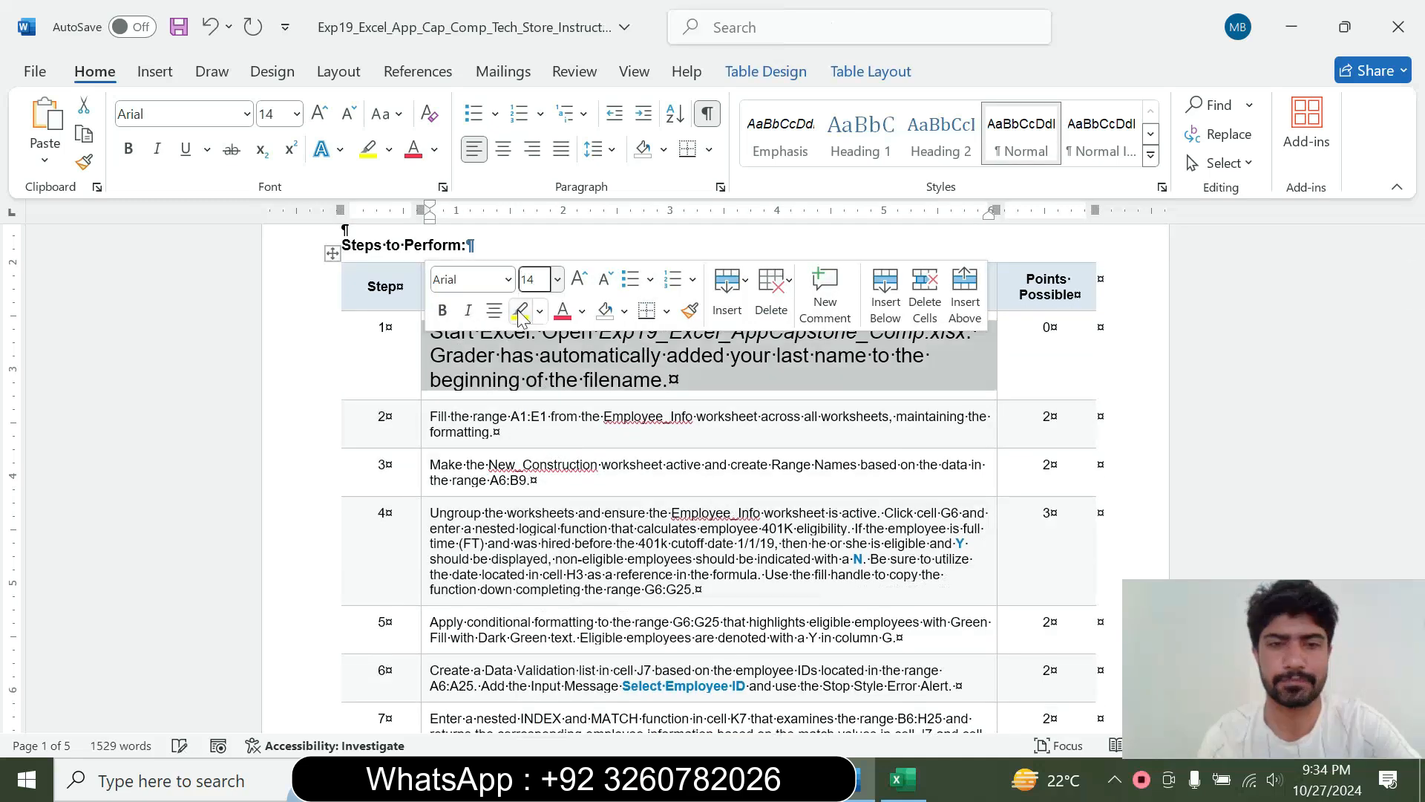
{"action": "left_click", "coordinate": [495, 432]}
{"action": "left_click_drag", "start_coordinate": [432, 332], "coordinate": [679, 380]}
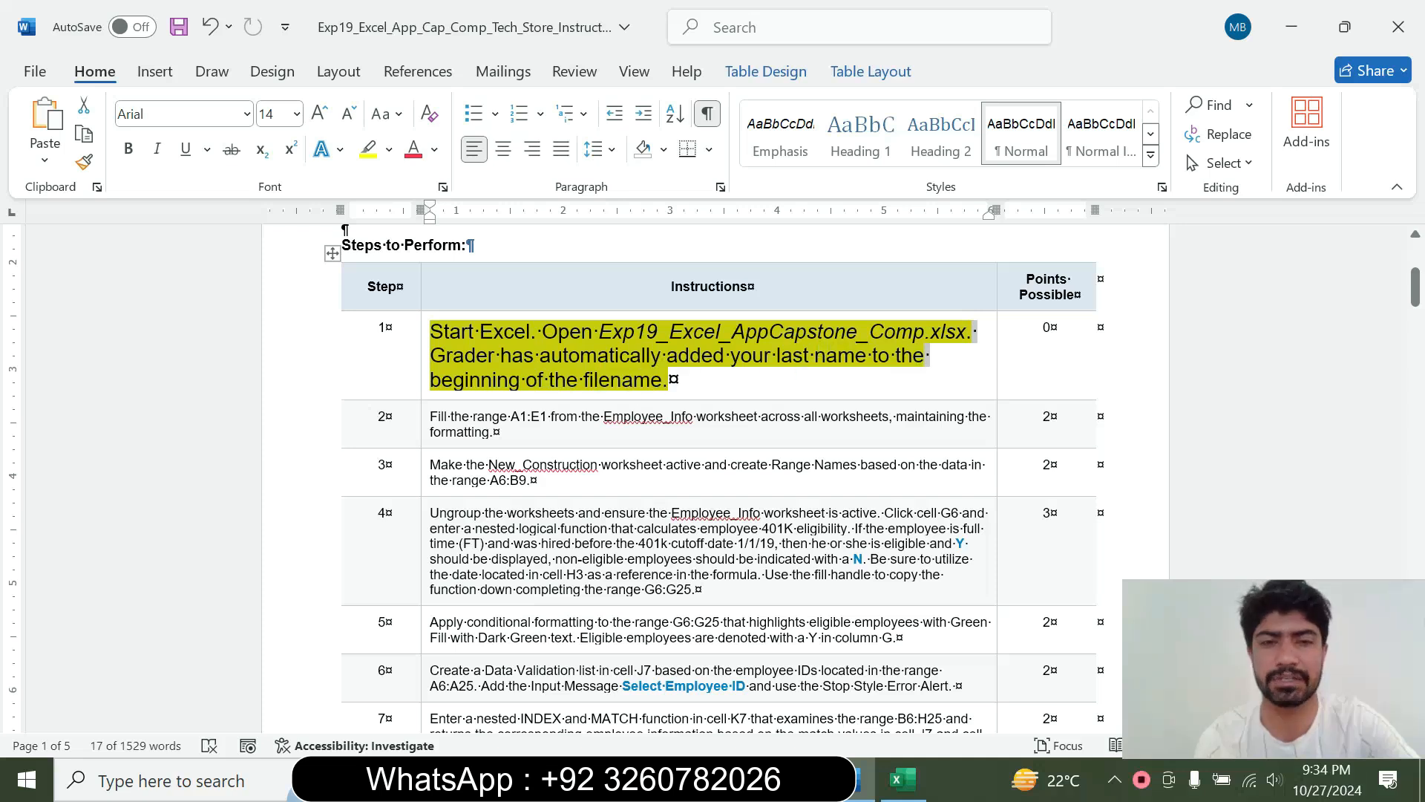
{"action": "left_click", "coordinate": [903, 780]}
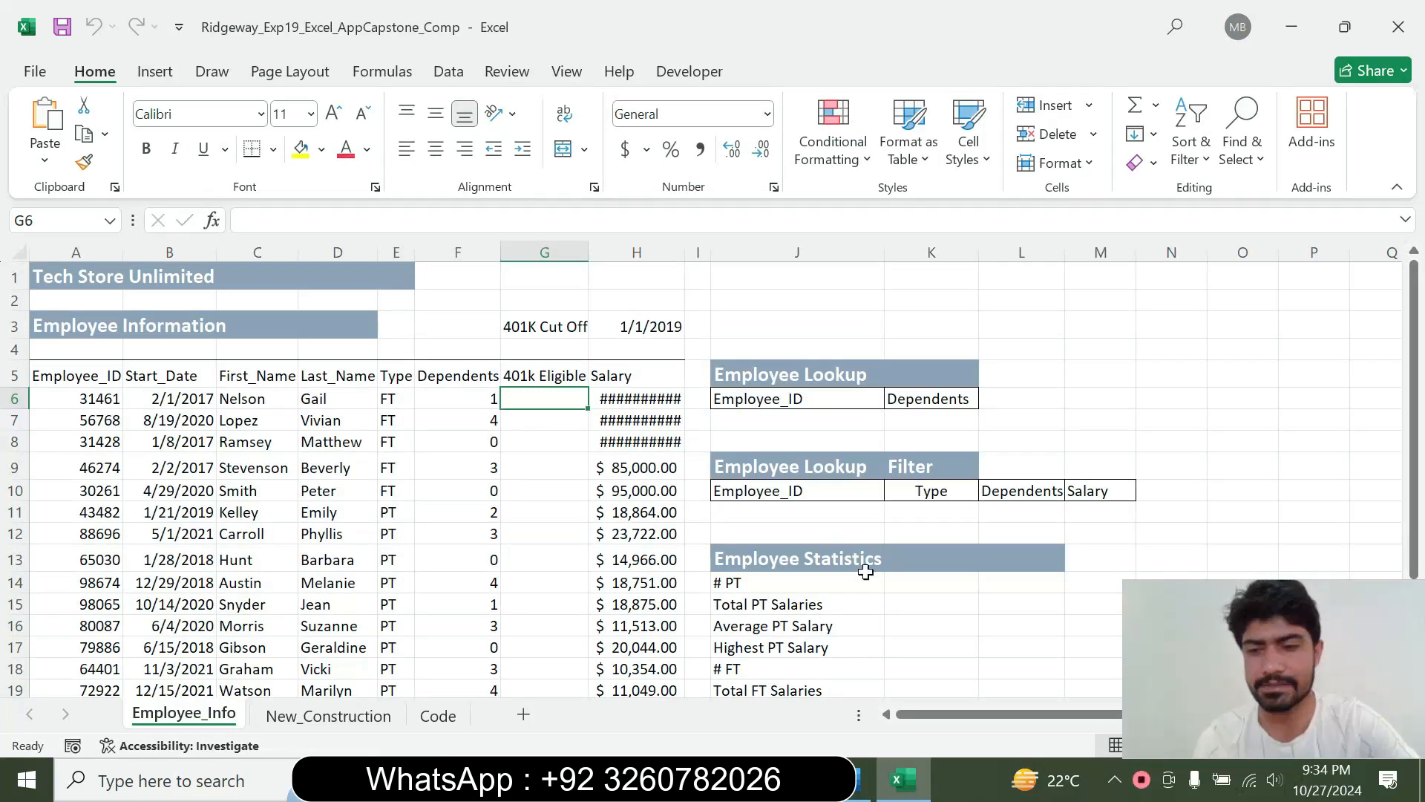
{"action": "left_click", "coordinate": [861, 793]}
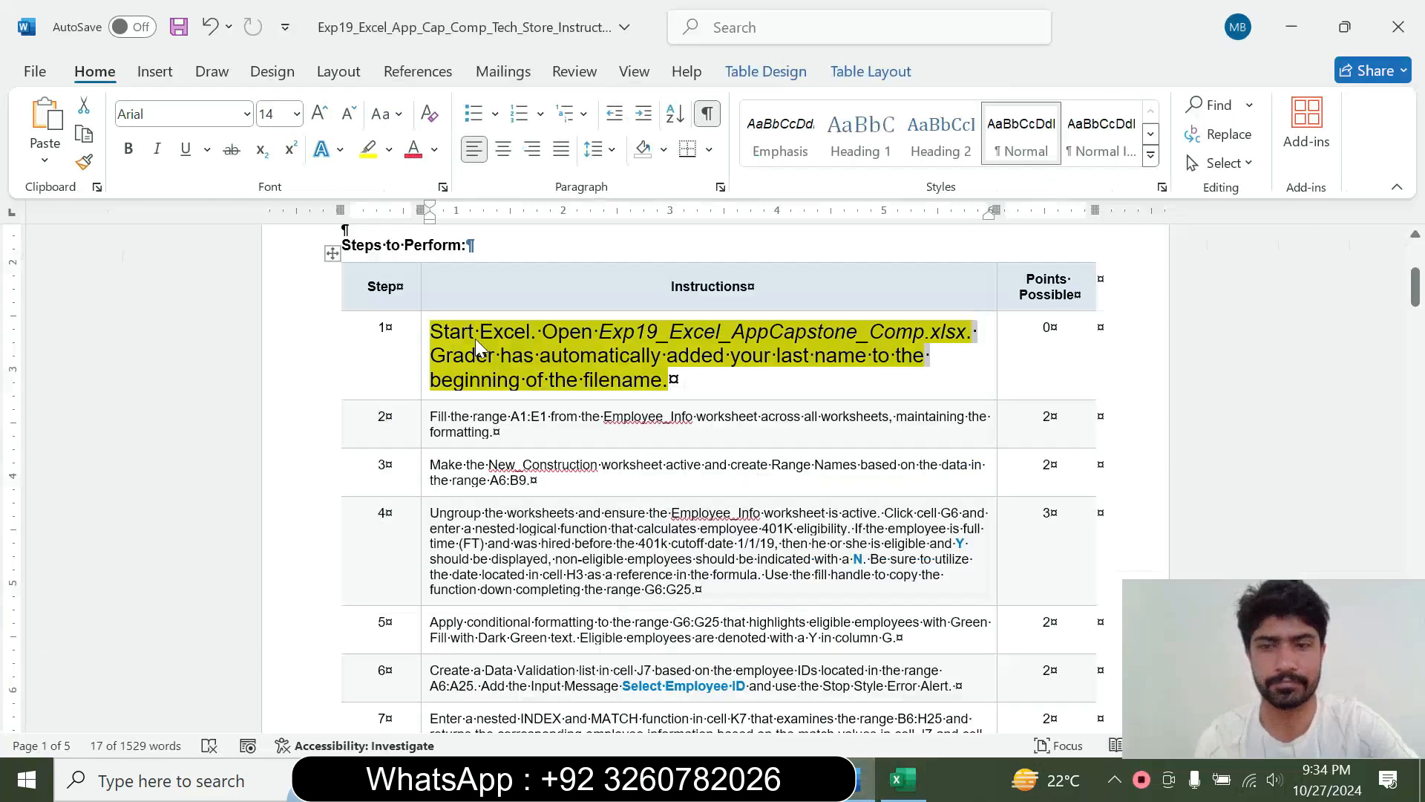
Return the step 1 instruction to 9 pt and remove its highlighting
{"action": "right_click", "coordinate": [422, 369]}
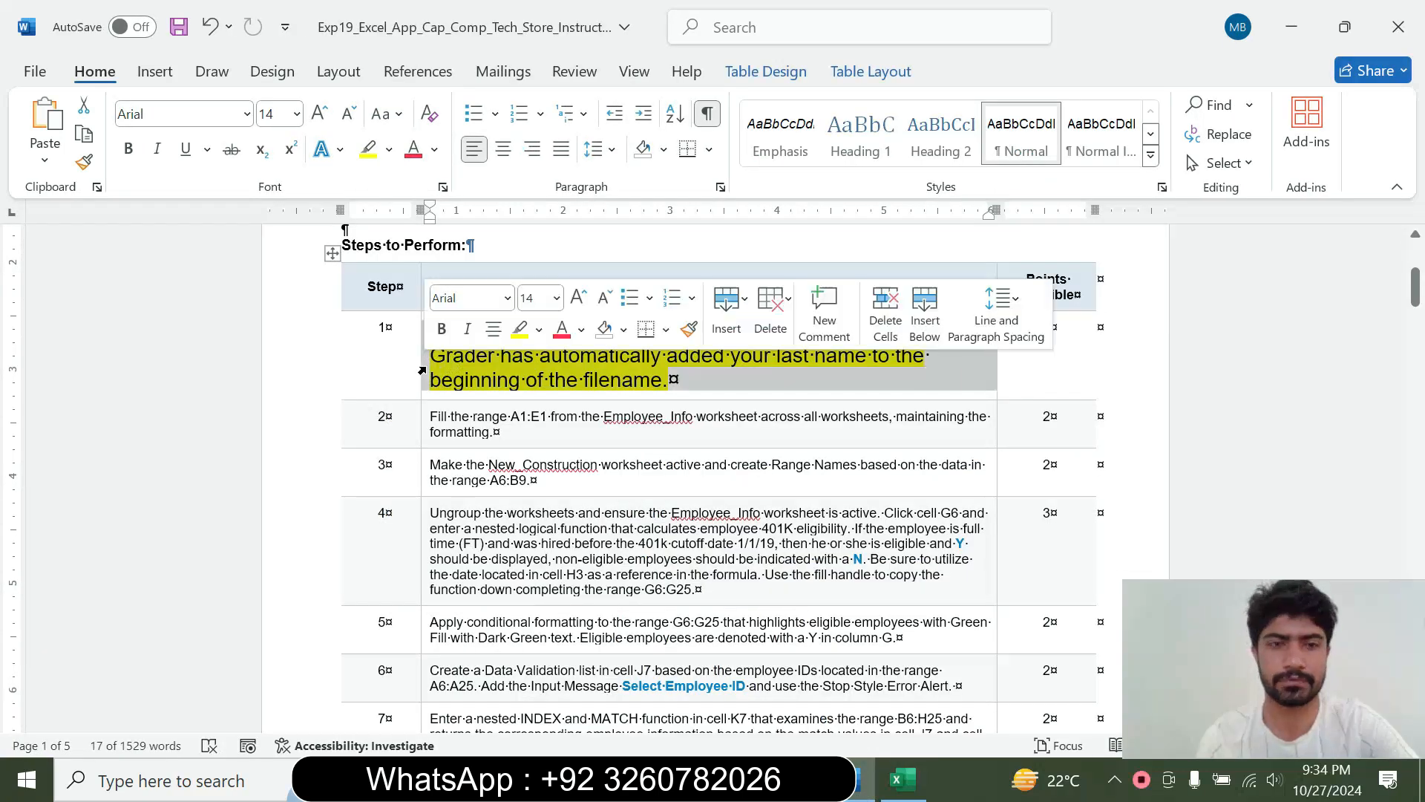
{"action": "left_click", "coordinate": [556, 298]}
{"action": "left_click", "coordinate": [536, 359]}
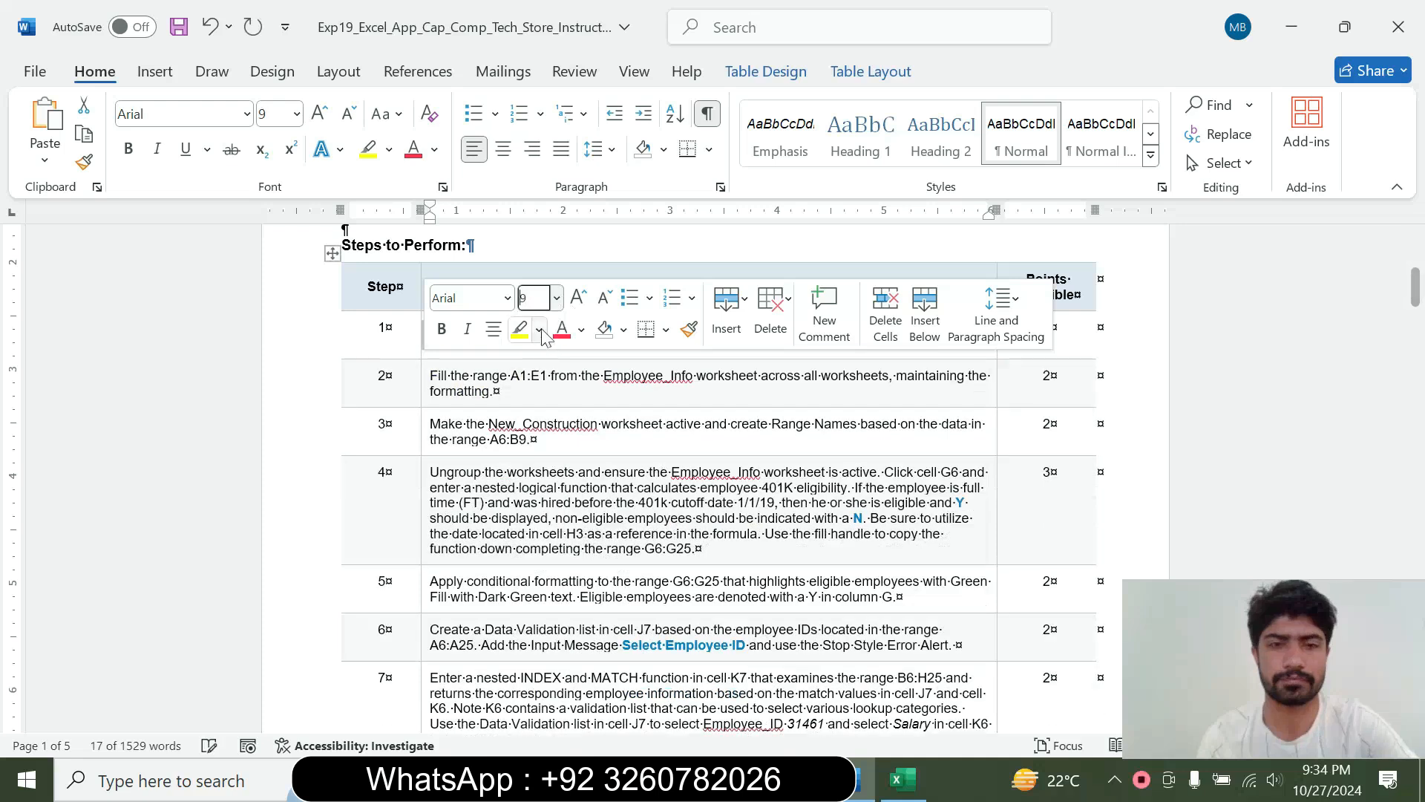
{"action": "left_click", "coordinate": [539, 329]}
{"action": "left_click", "coordinate": [571, 509]}
{"action": "left_click", "coordinate": [482, 393]}
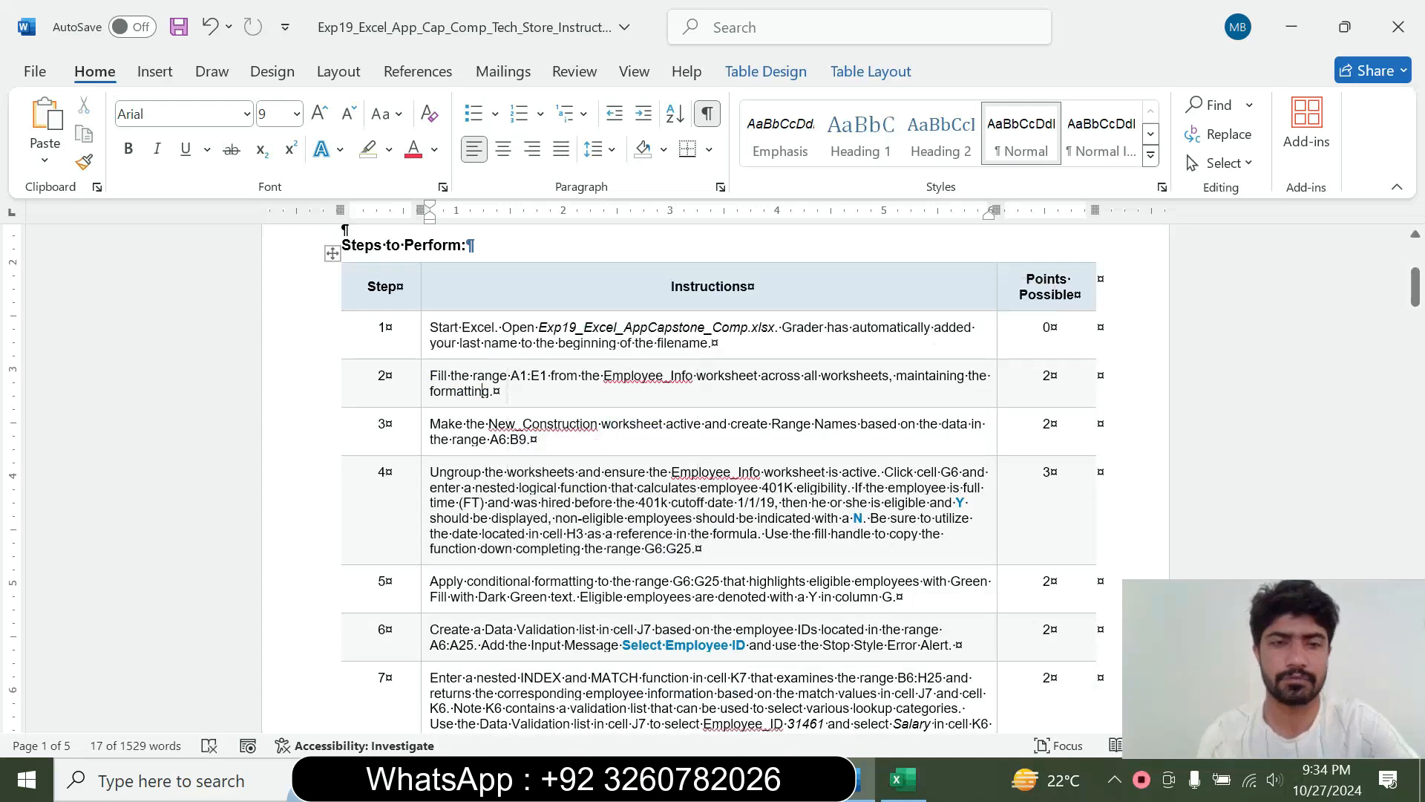
Set the step 2 instruction to 16 pt and highlight it in turquoise
{"action": "right_click", "coordinate": [424, 401]}
{"action": "left_click", "coordinate": [558, 328]}
{"action": "left_click", "coordinate": [549, 520]}
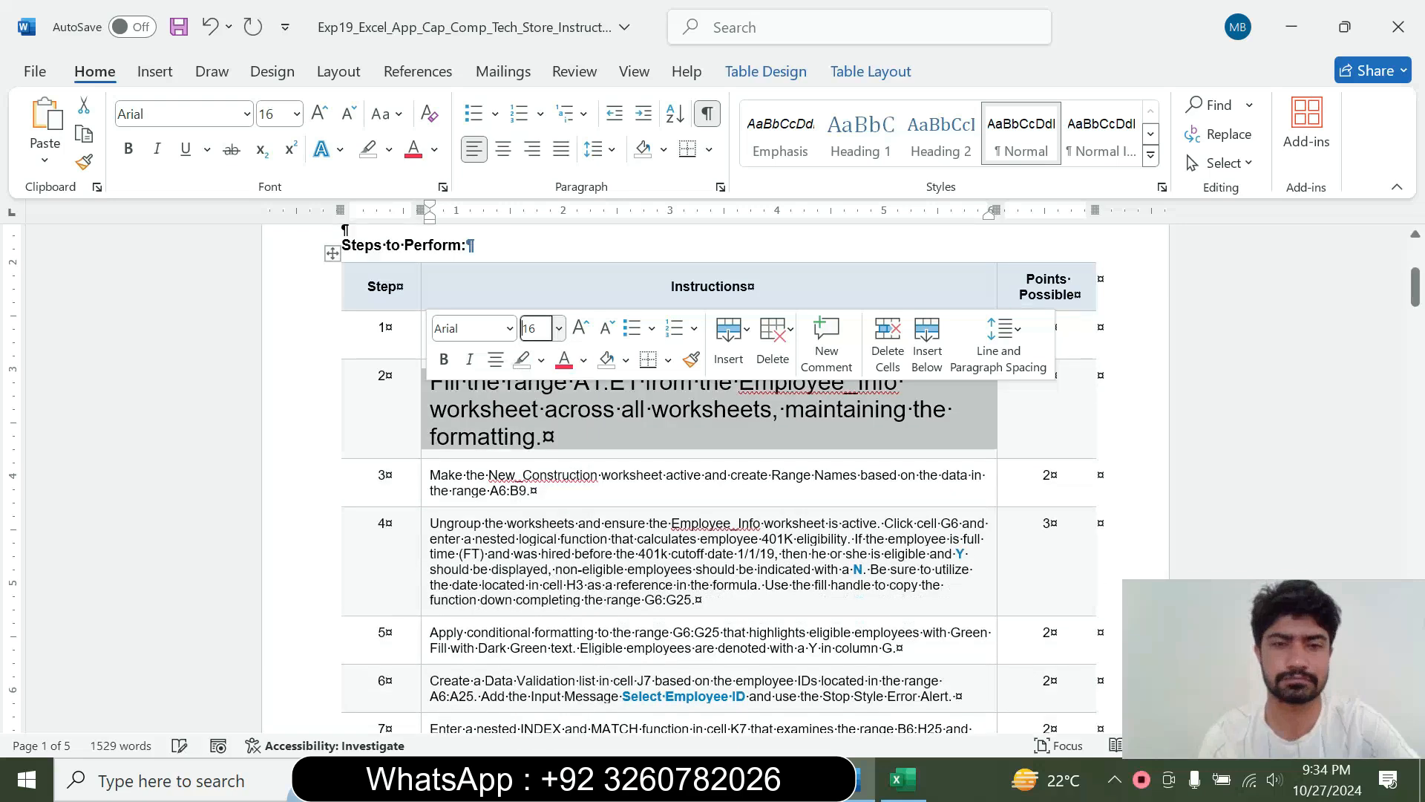
{"action": "left_click", "coordinate": [541, 360]}
{"action": "left_click", "coordinate": [565, 540]}
{"action": "left_click", "coordinate": [423, 384]}
{"action": "left_click", "coordinate": [461, 394]}
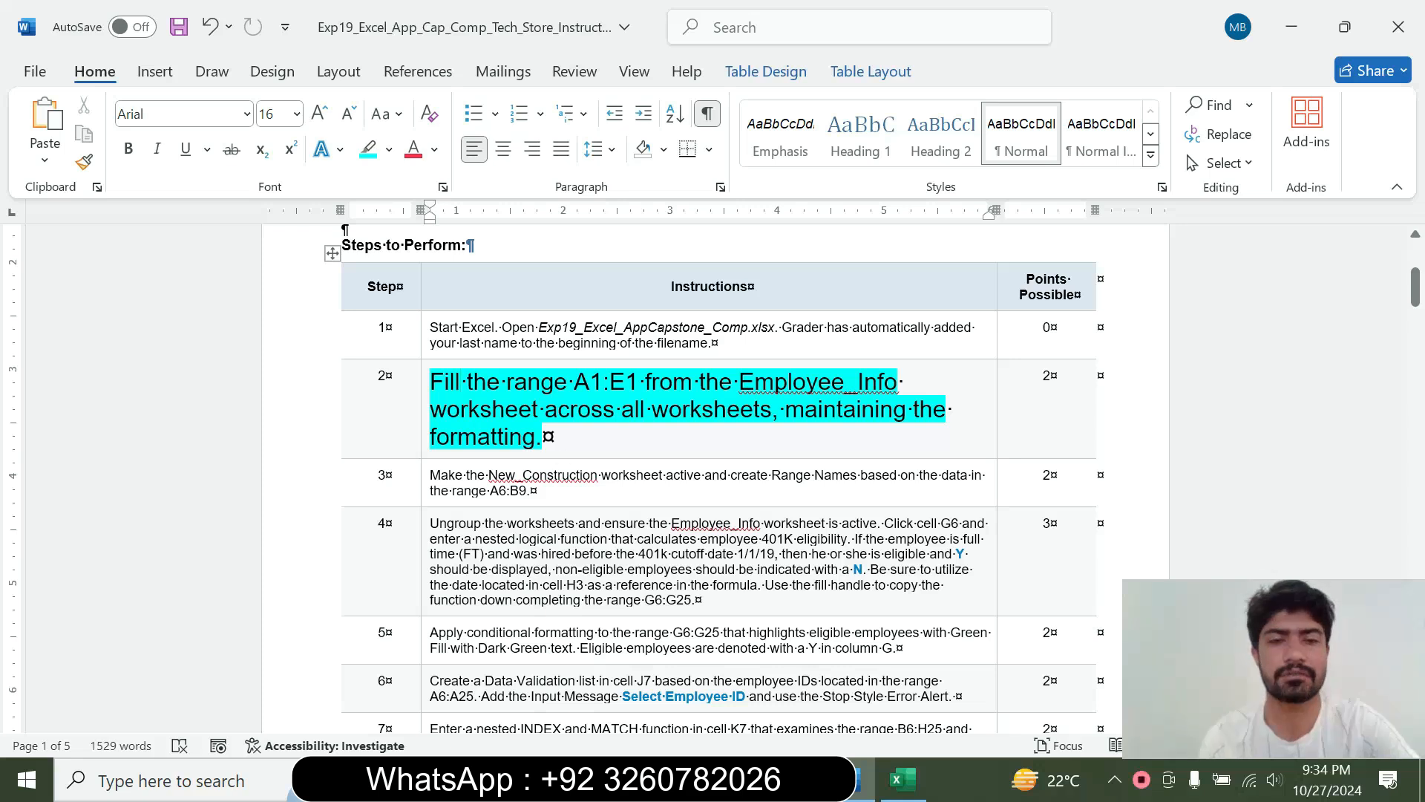
Copy the A1:E1 reference from the step 2 instruction and use it to select that range on Employee_Info in Excel
{"action": "left_click_drag", "start_coordinate": [573, 382], "coordinate": [645, 383]}
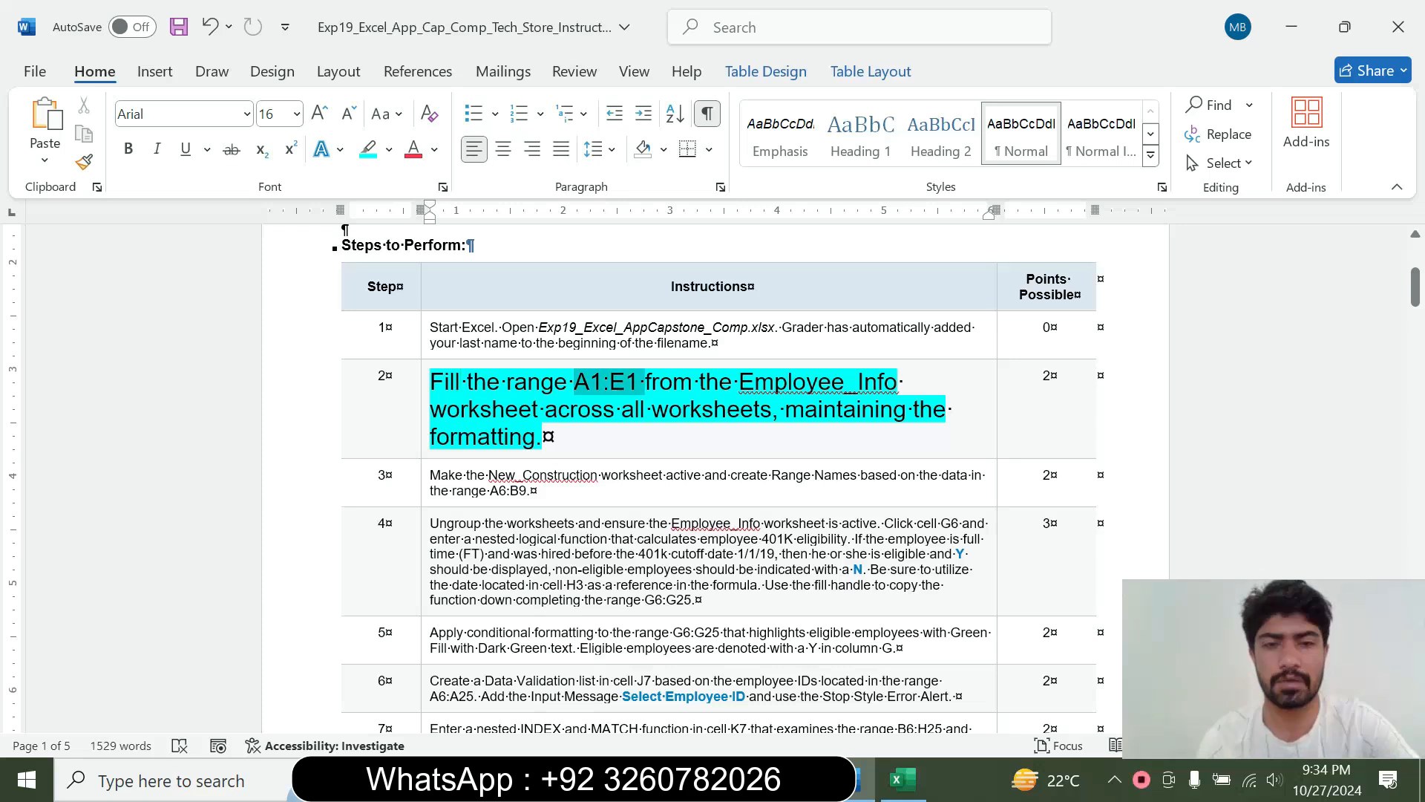
{"action": "key", "text": "ctrl+c"}
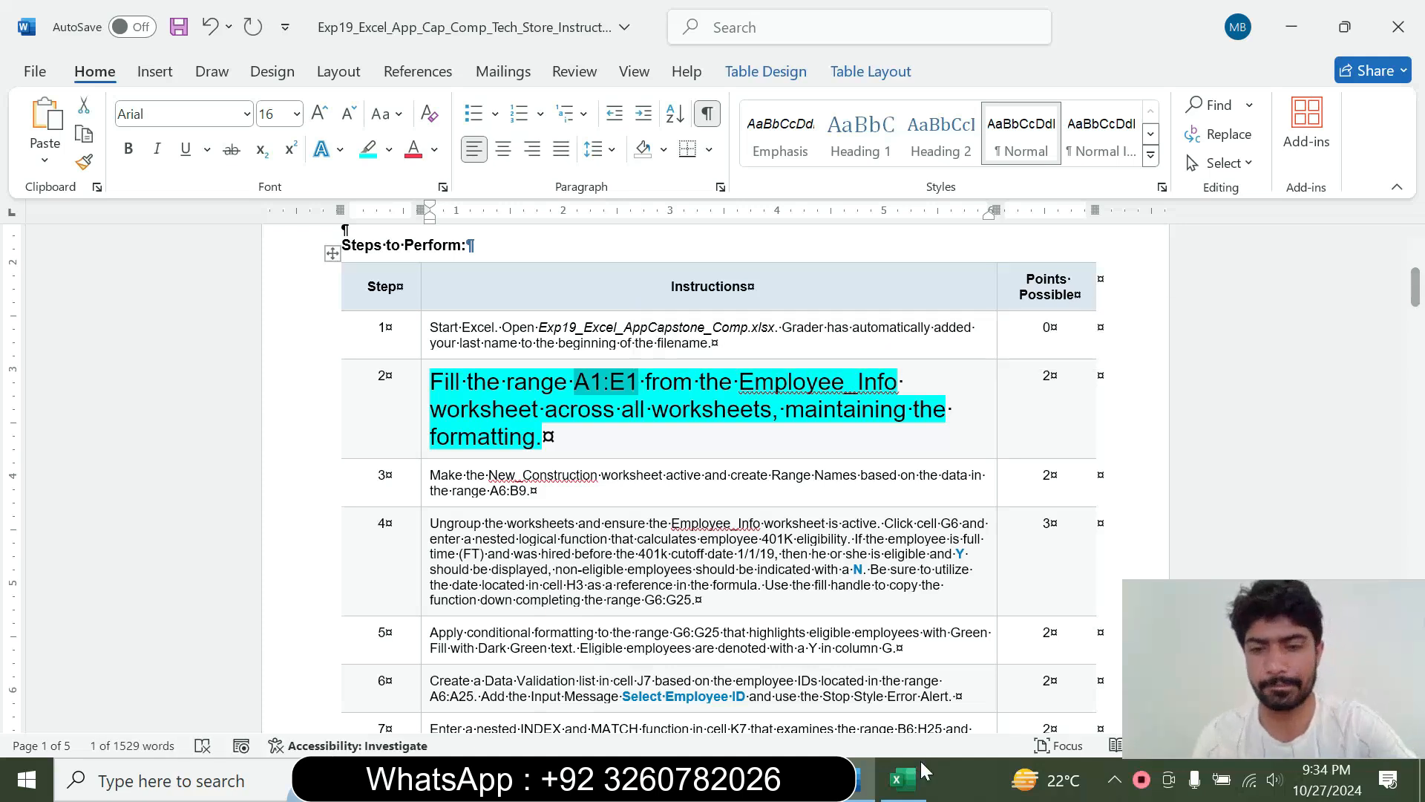
{"action": "left_click", "coordinate": [903, 779]}
{"action": "left_click", "coordinate": [55, 220]}
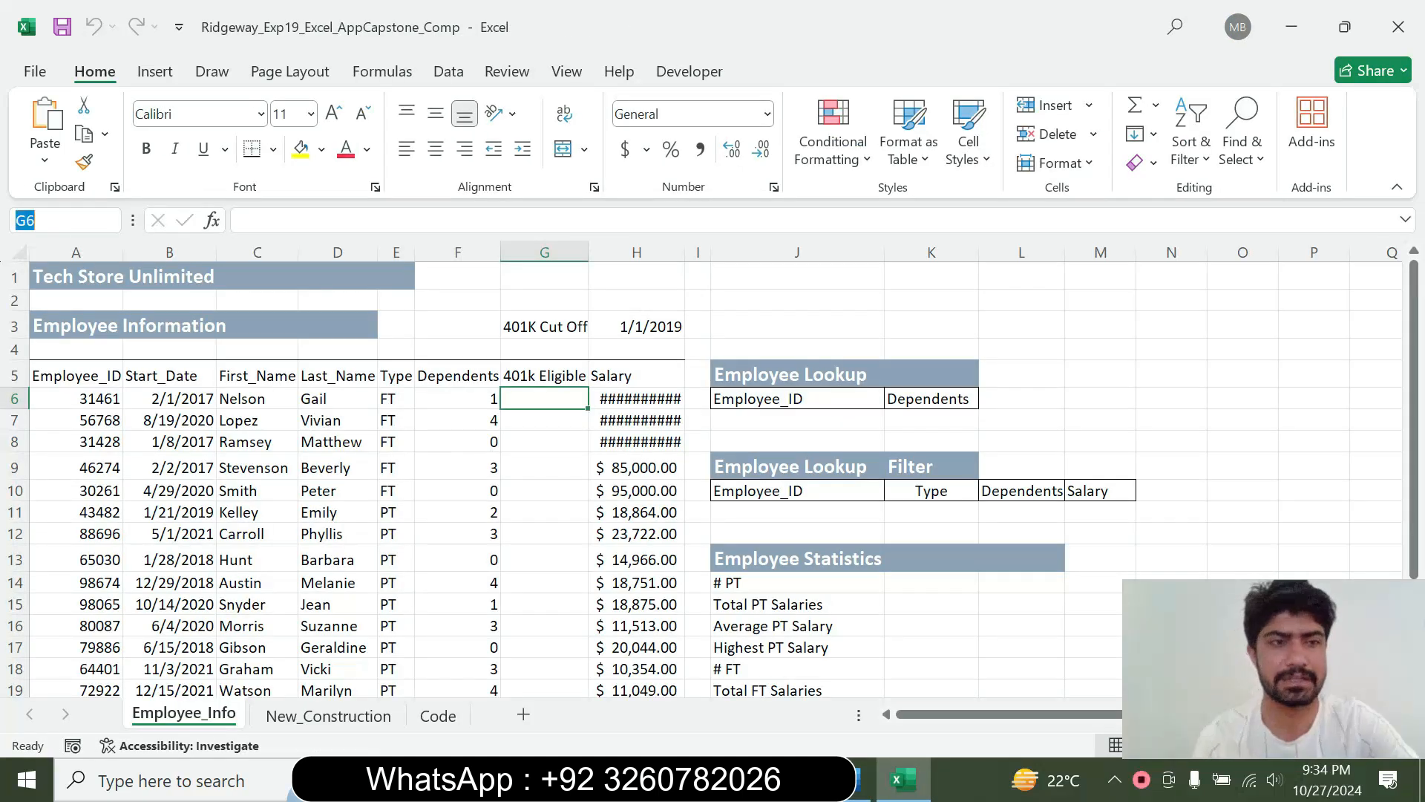
{"action": "key", "text": "ctrl+v"}
{"action": "key", "text": "Return"}
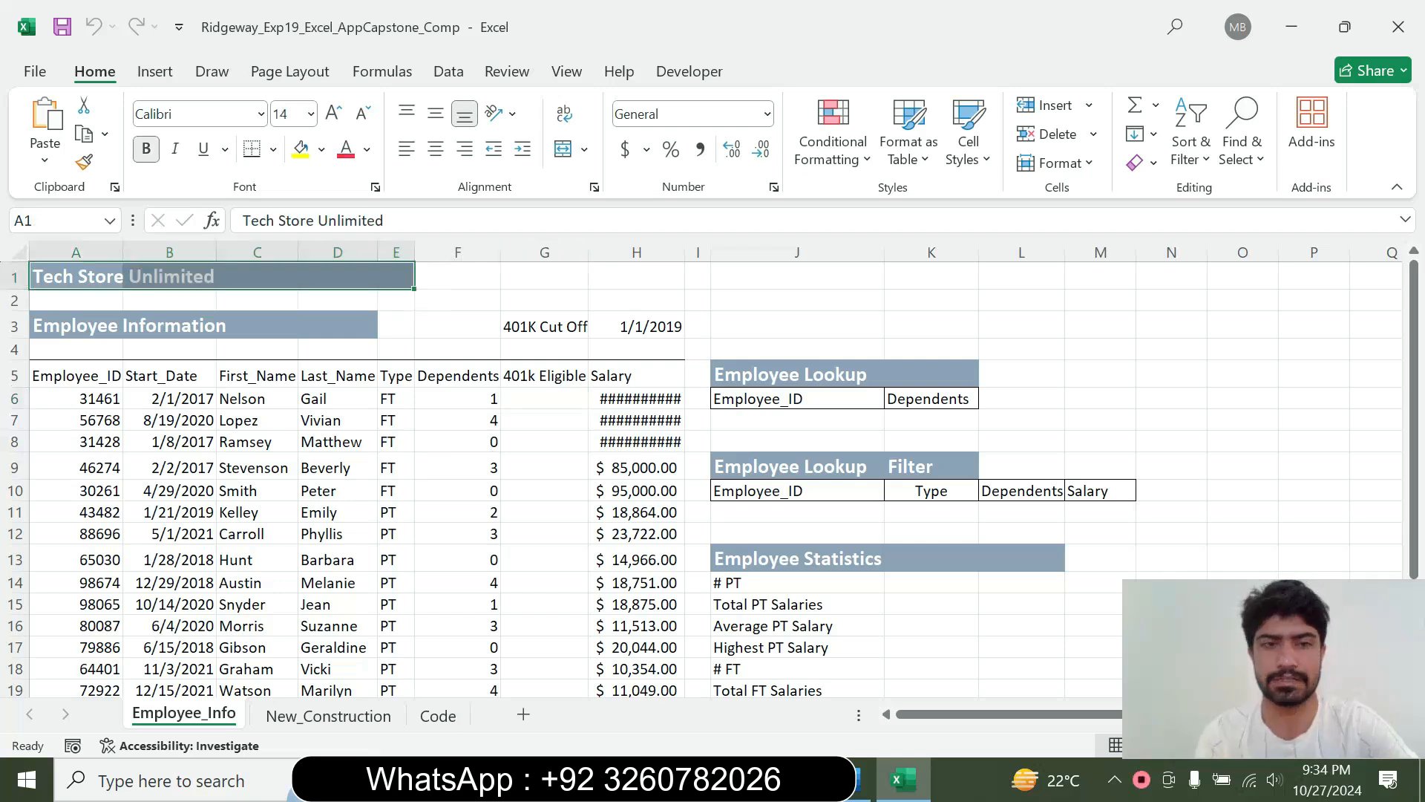
Group all the worksheets with A1:E1 selected on Employee_Info, checking the step 2 instruction in Word
{"action": "left_click", "coordinate": [858, 788]}
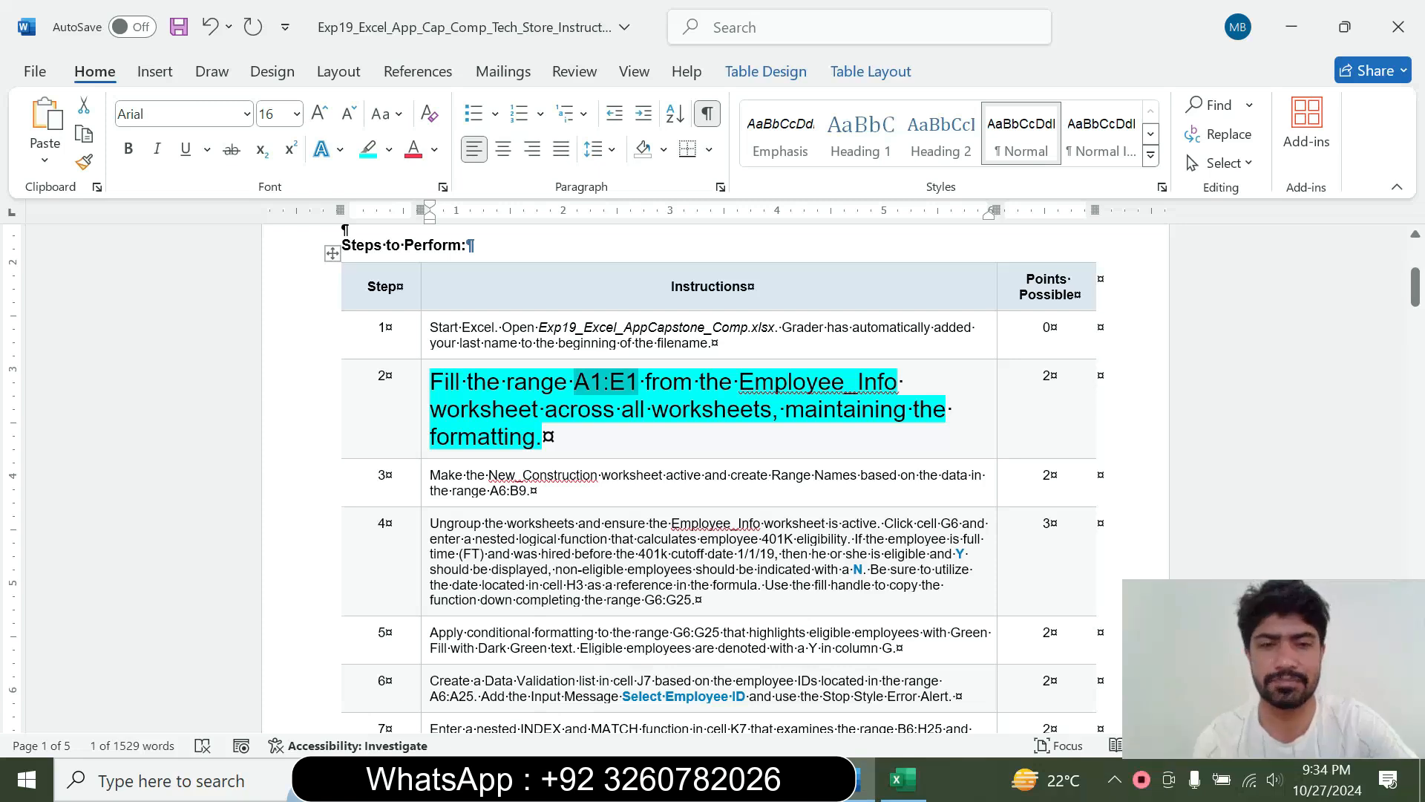
{"action": "left_click", "coordinate": [902, 780]}
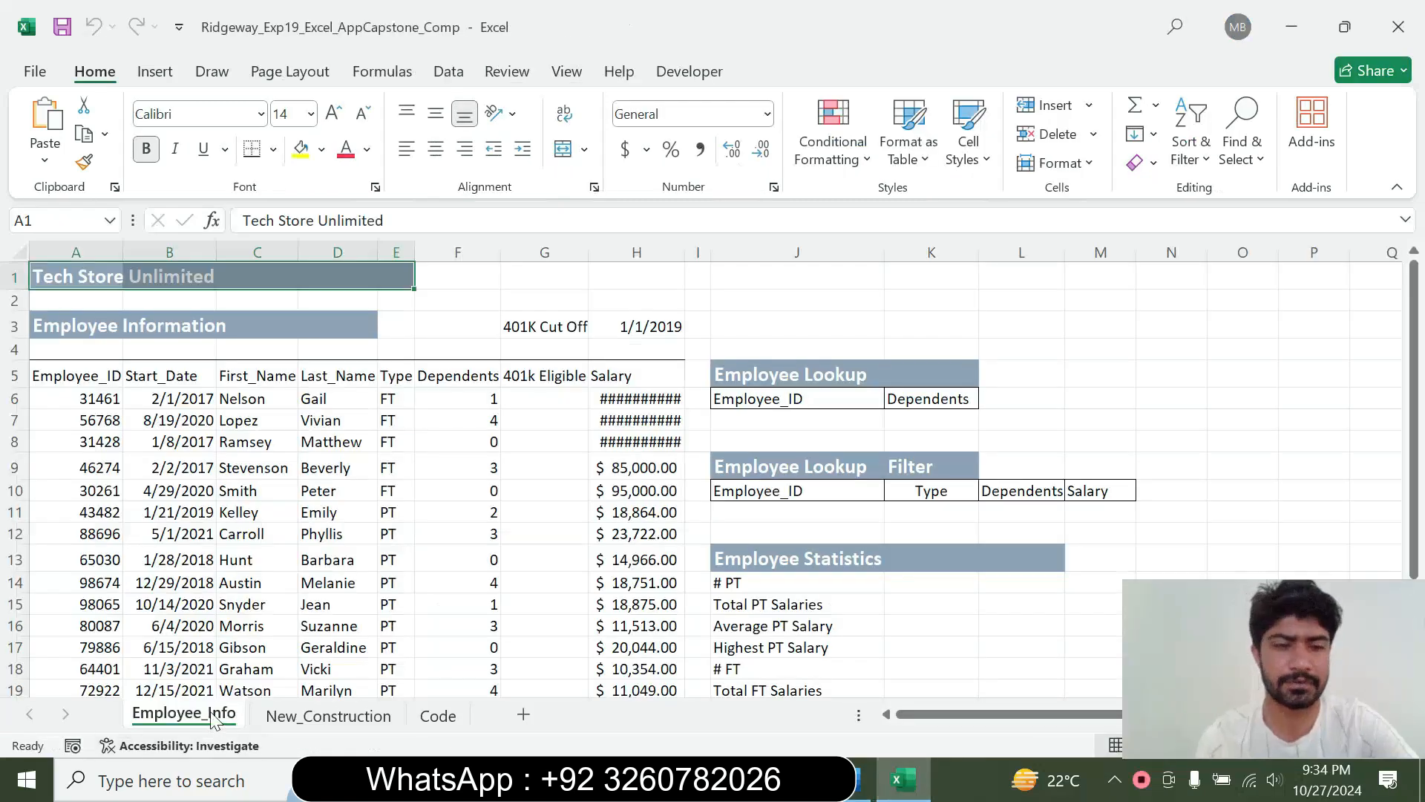
{"action": "right_click", "coordinate": [215, 717]}
{"action": "left_click", "coordinate": [300, 694]}
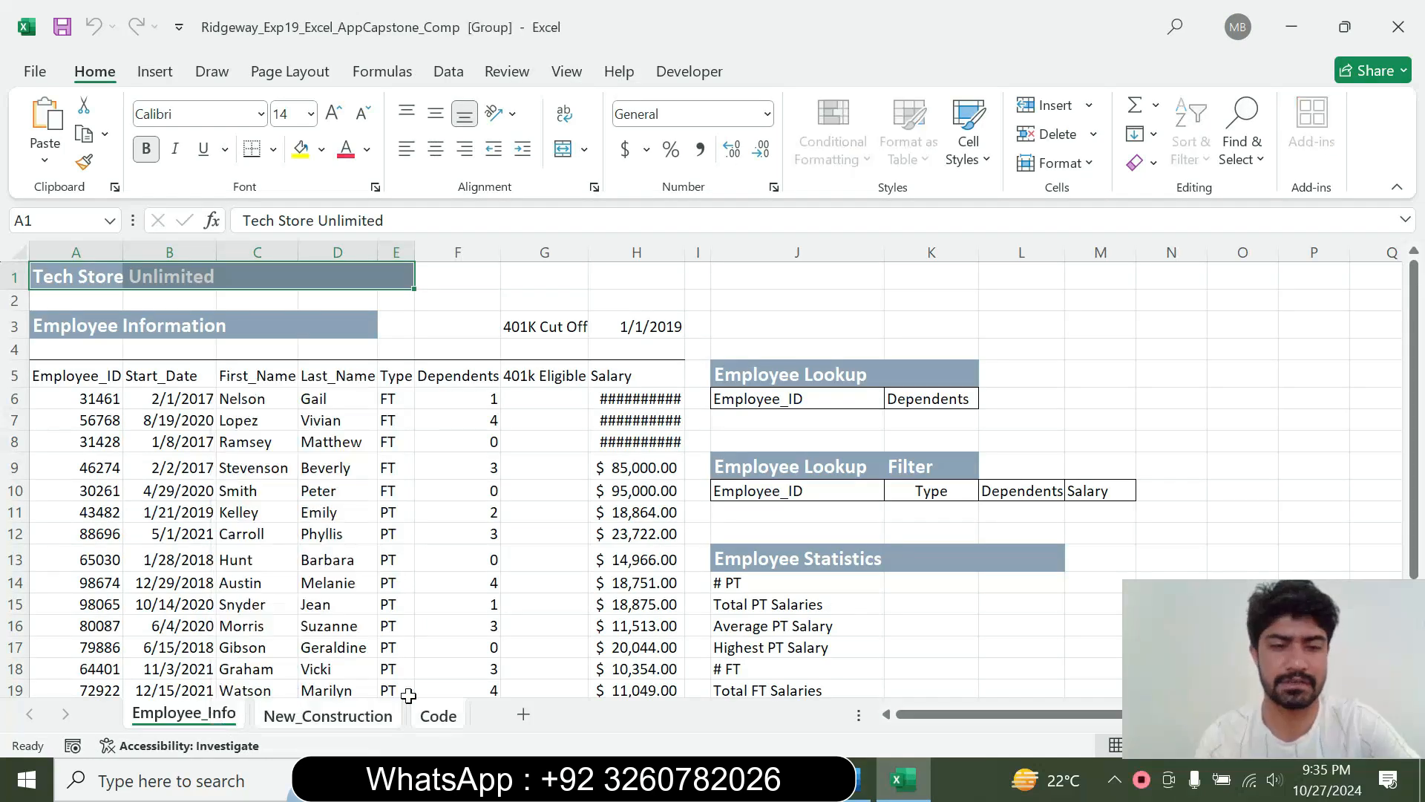
{"action": "left_click", "coordinate": [44, 220]}
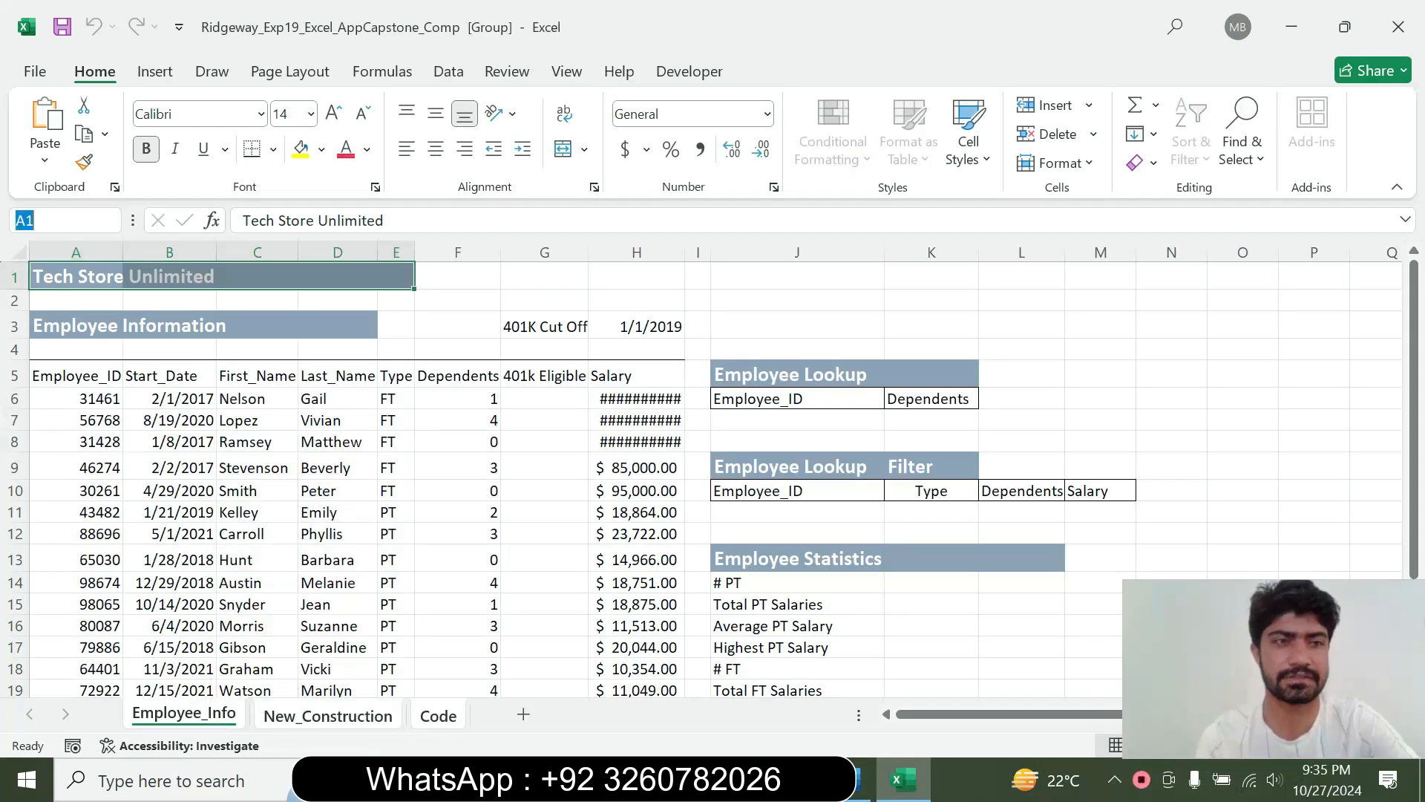
{"action": "key", "text": "Escape"}
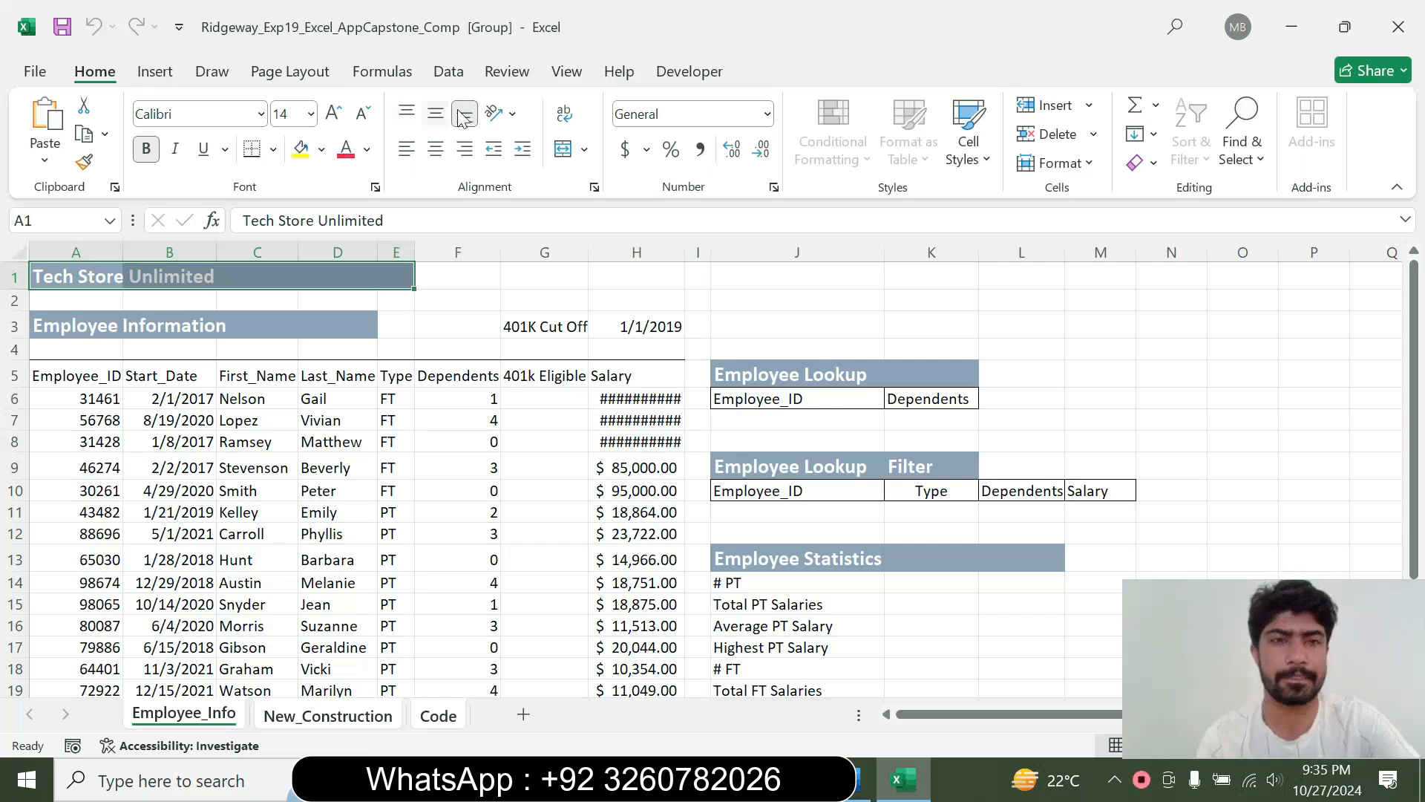
{"action": "left_click", "coordinate": [861, 779]}
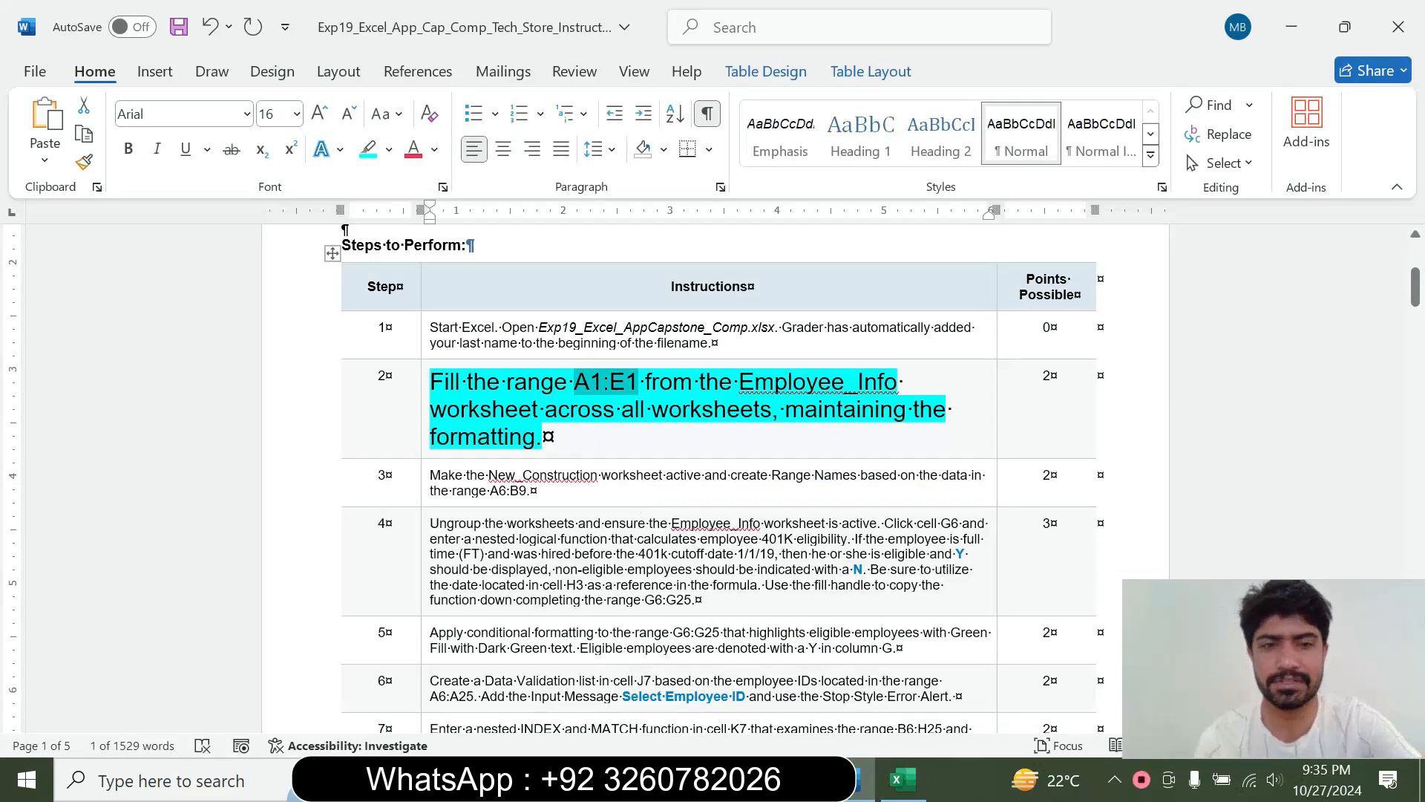
{"action": "left_click", "coordinate": [899, 776]}
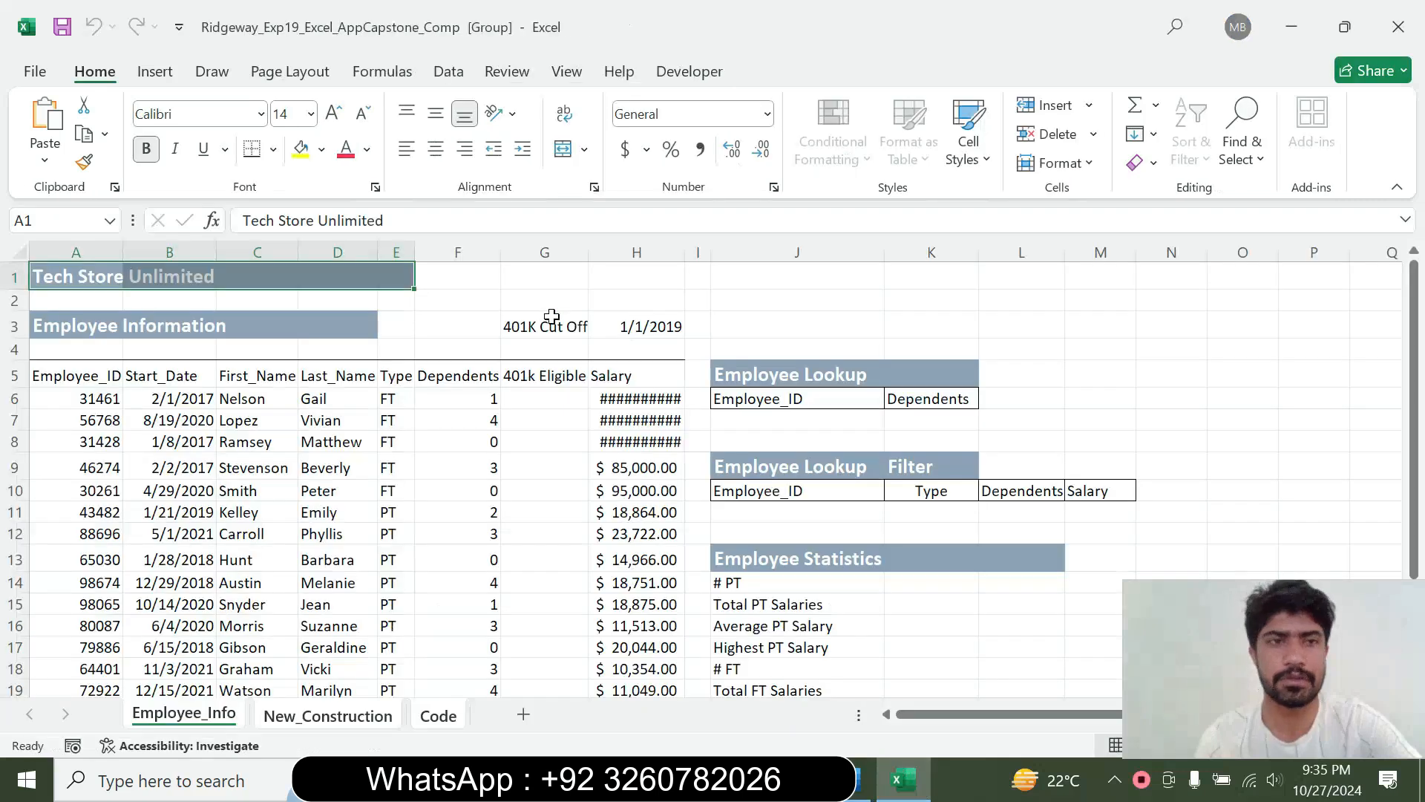
Try to fill A1:E1 across the grouped worksheets, ungroup them, and recheck the fill options
{"action": "left_click", "coordinate": [448, 71]}
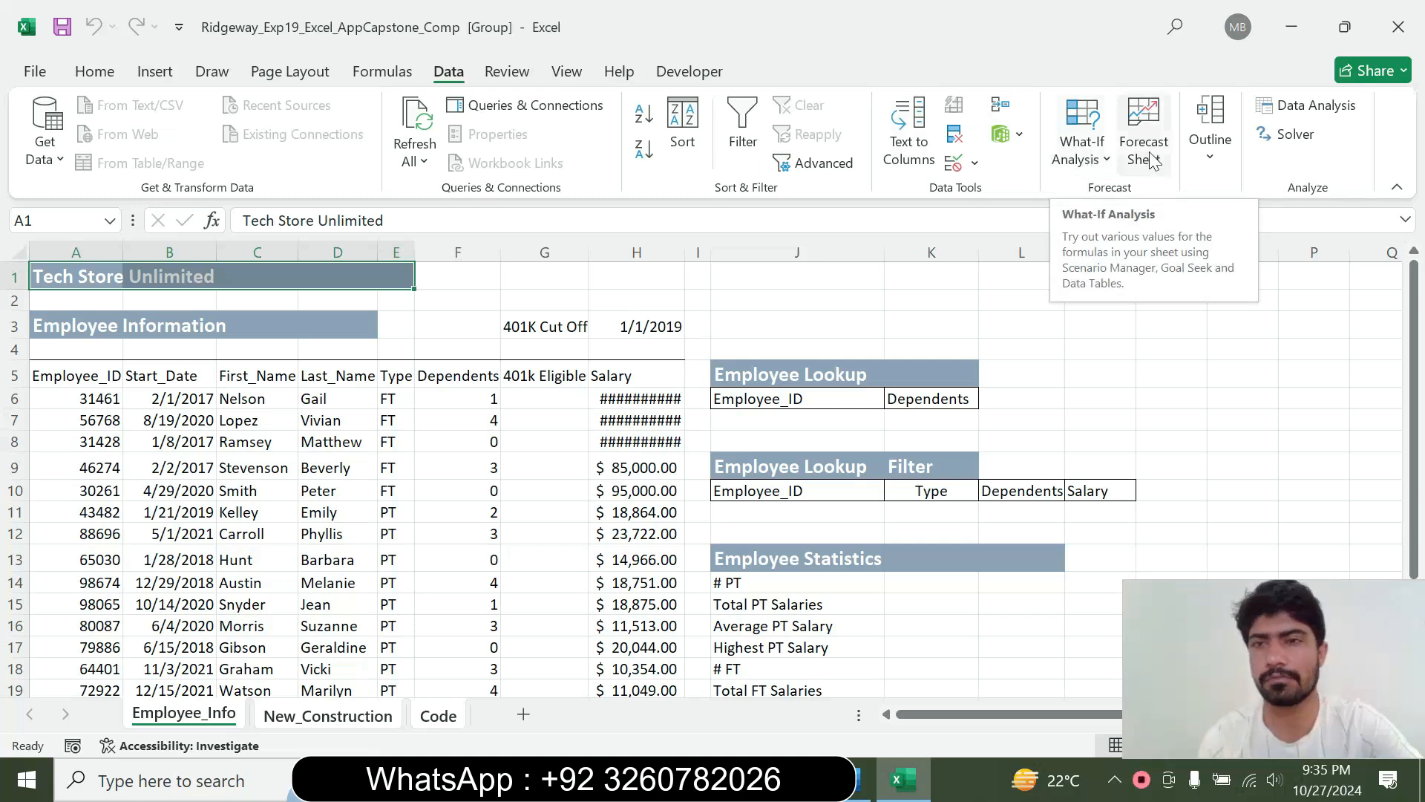
{"action": "left_click", "coordinate": [95, 71]}
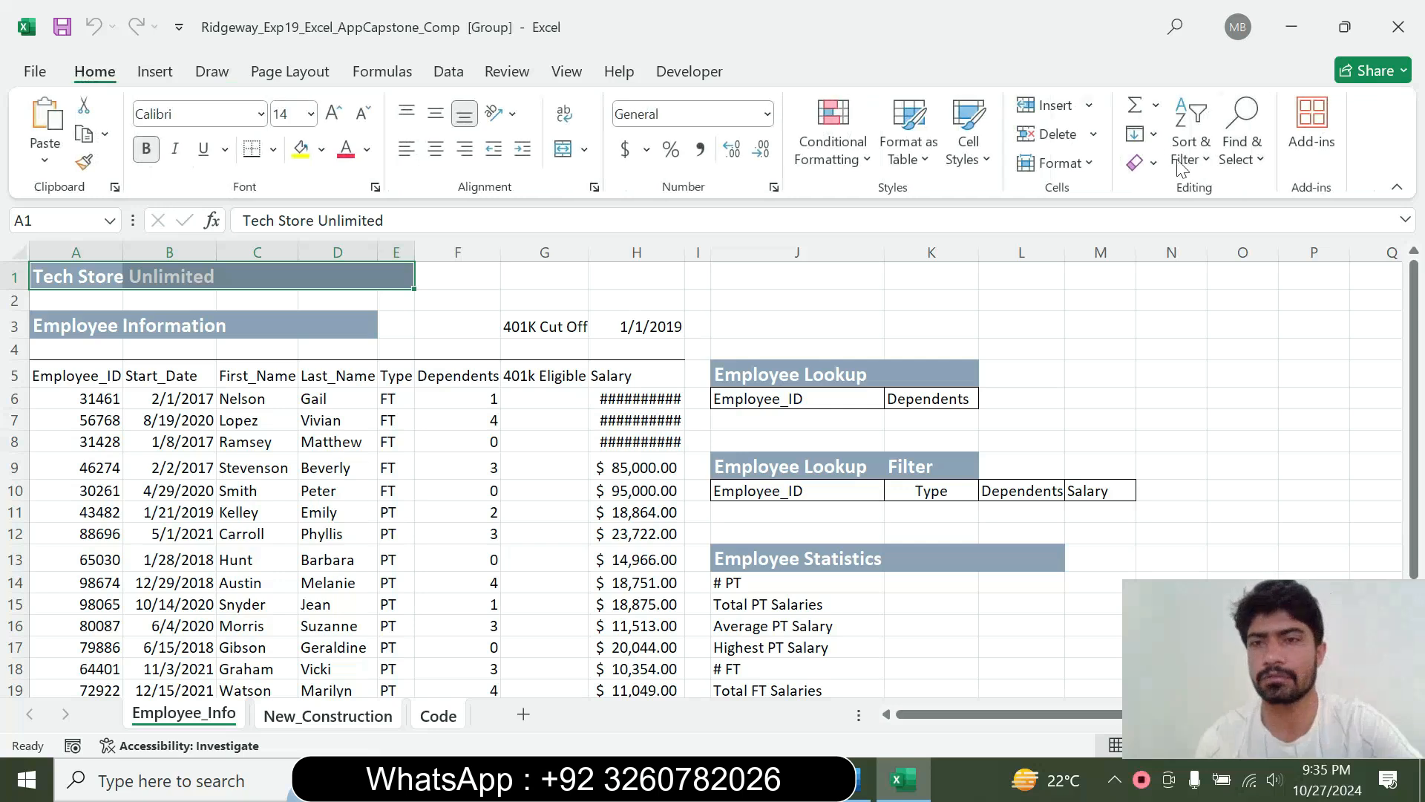
{"action": "left_click", "coordinate": [1153, 134]}
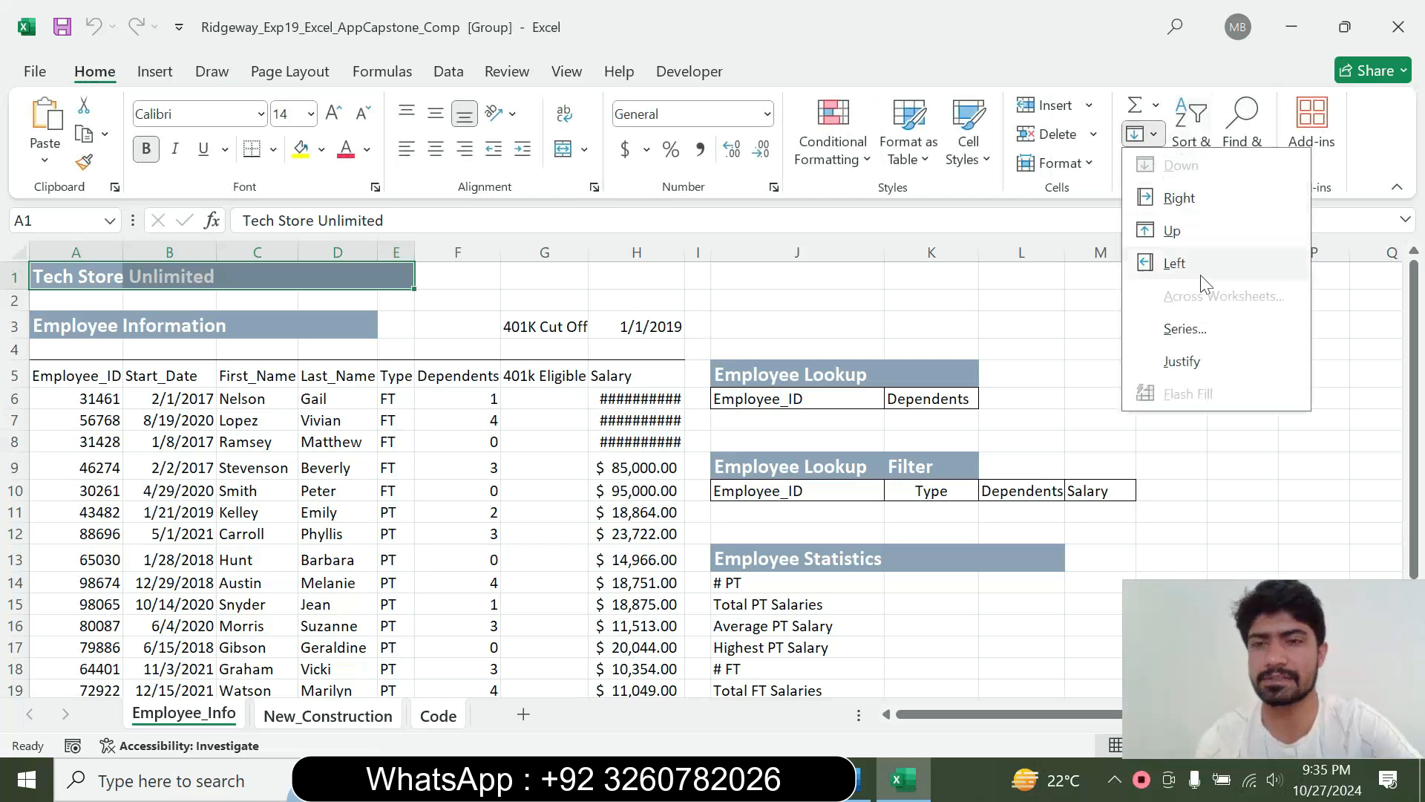
{"action": "left_click", "coordinate": [570, 550]}
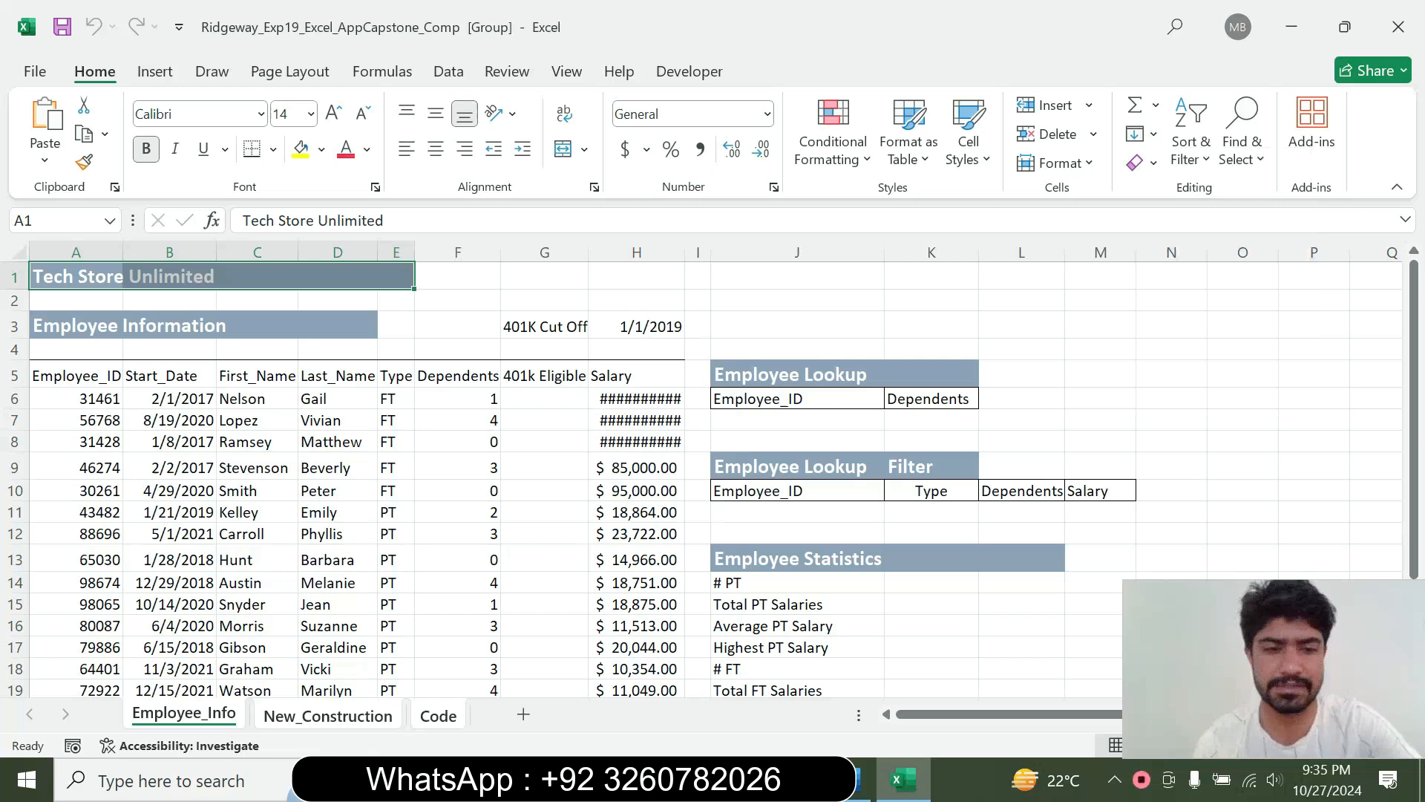
{"action": "left_click", "coordinate": [297, 724]}
{"action": "left_click", "coordinate": [191, 720]}
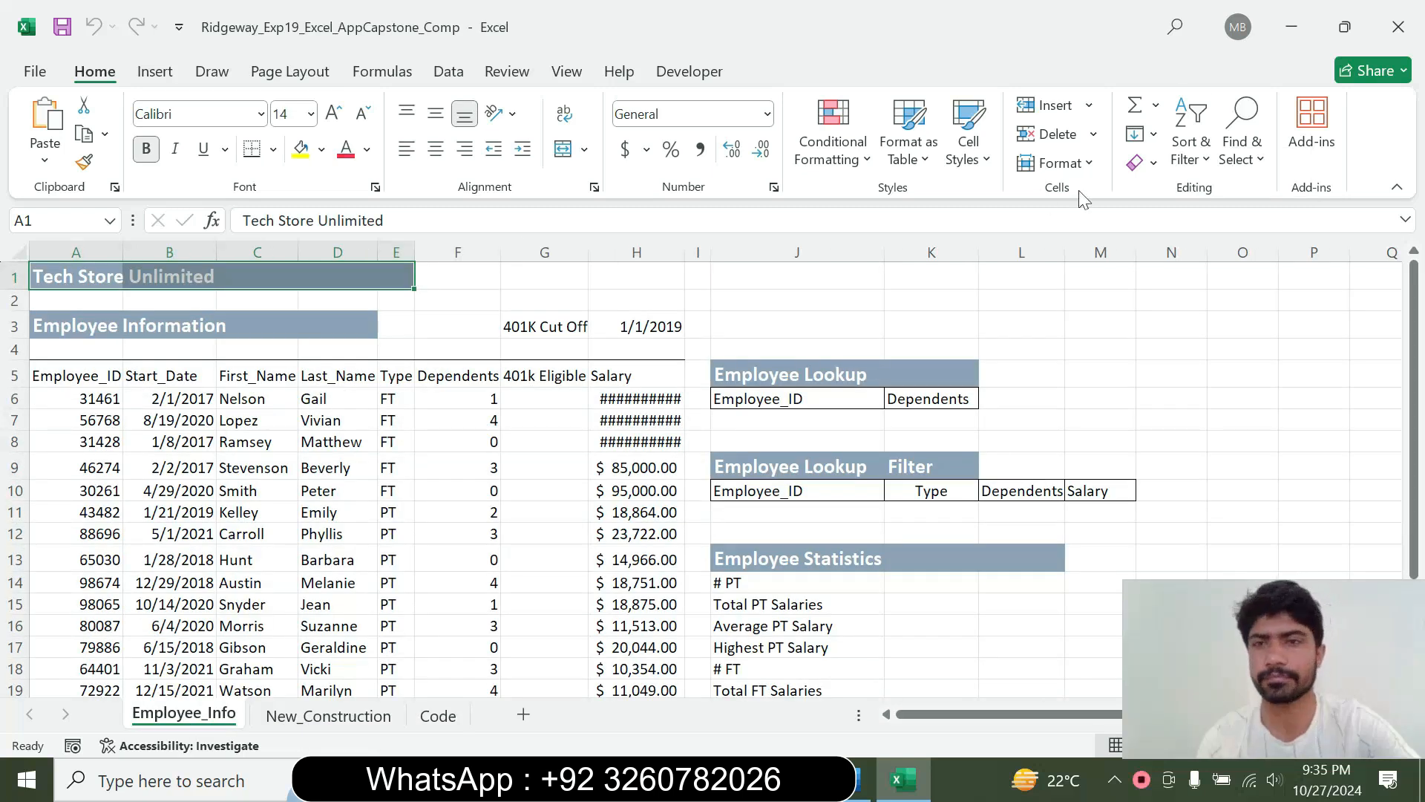
{"action": "left_click", "coordinate": [1156, 136]}
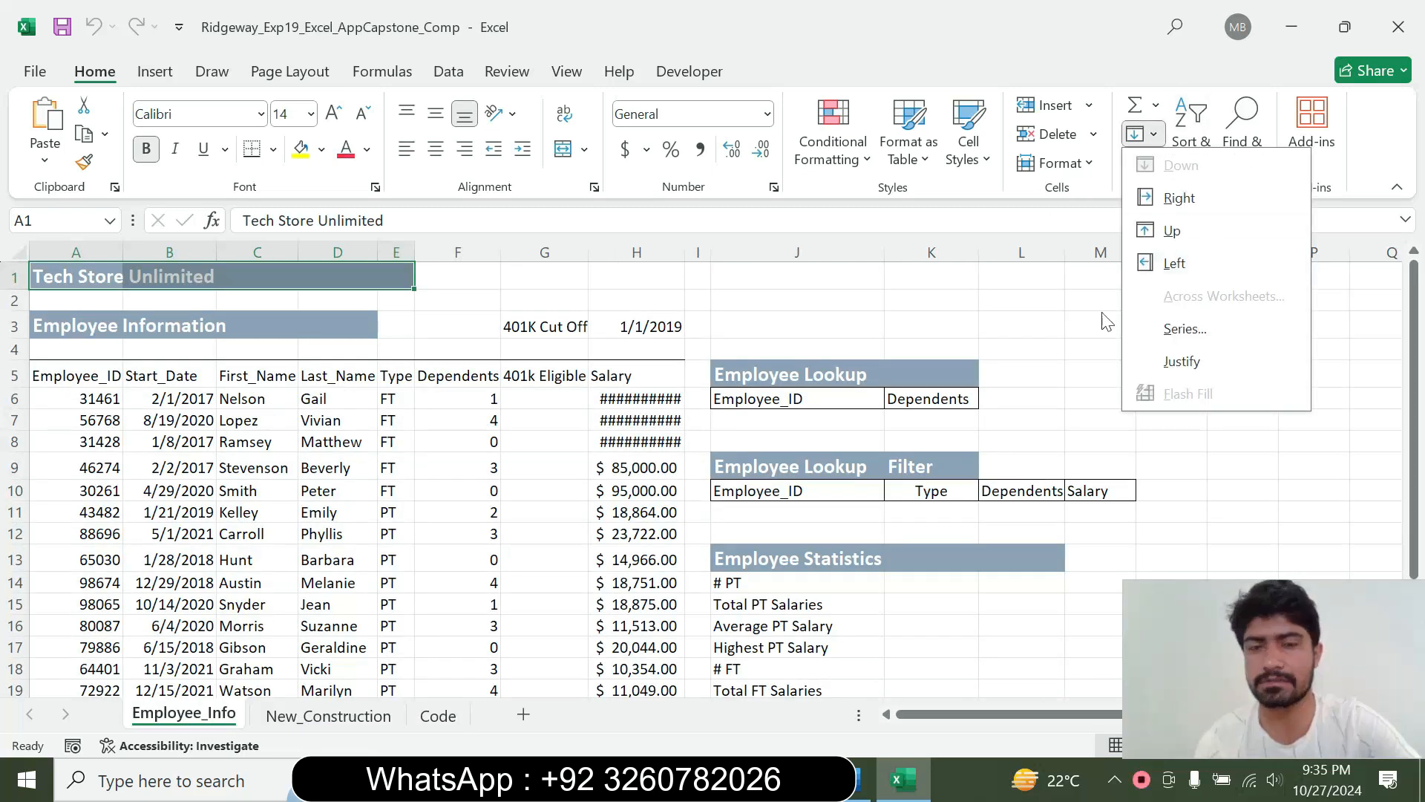
{"action": "left_click", "coordinate": [352, 723]}
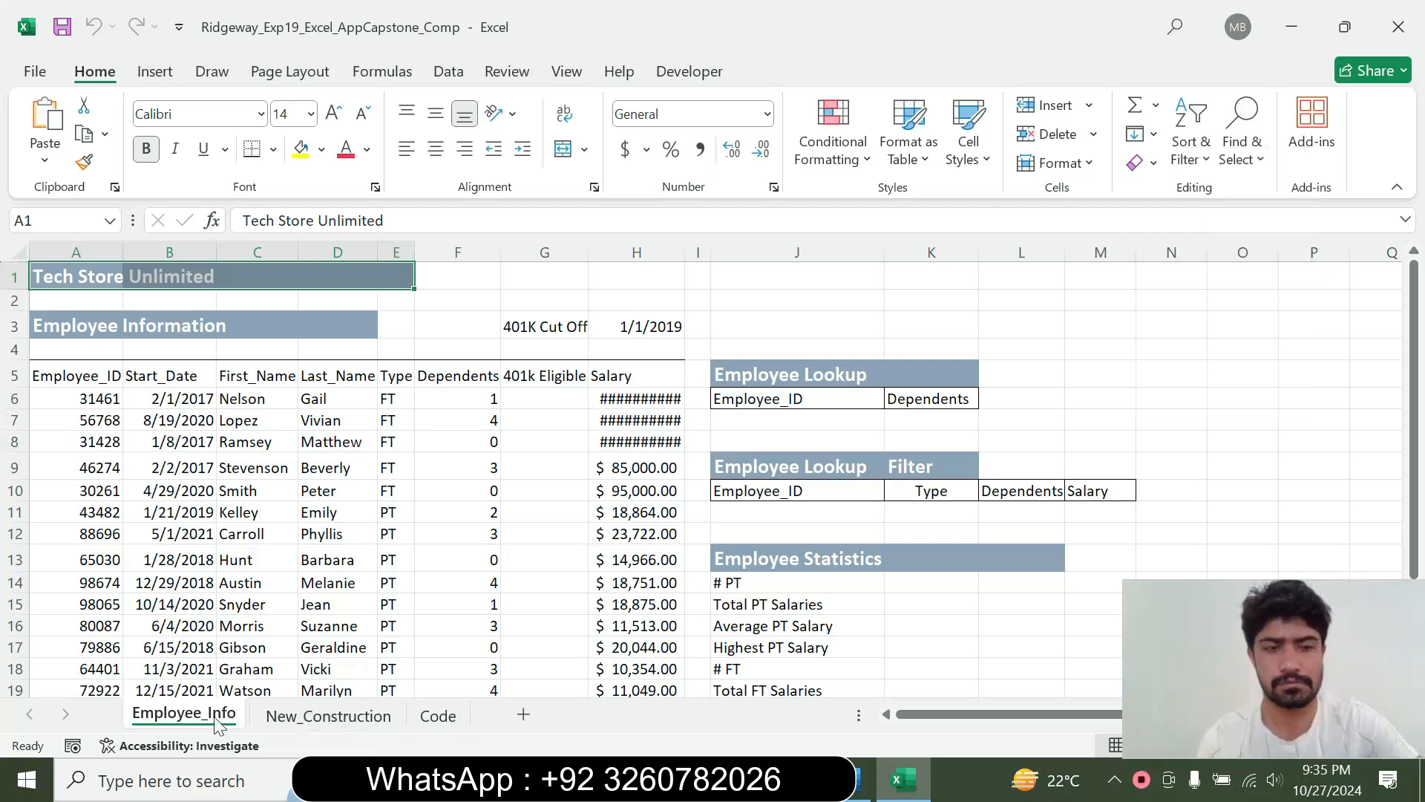
Group New_Construction with Employee_Info and fill A1:E1 across the grouped worksheets using the All option
{"action": "left_click", "coordinate": [293, 724], "text": "ctrl"}
{"action": "left_click", "coordinate": [1153, 135]}
{"action": "left_click", "coordinate": [1194, 294]}
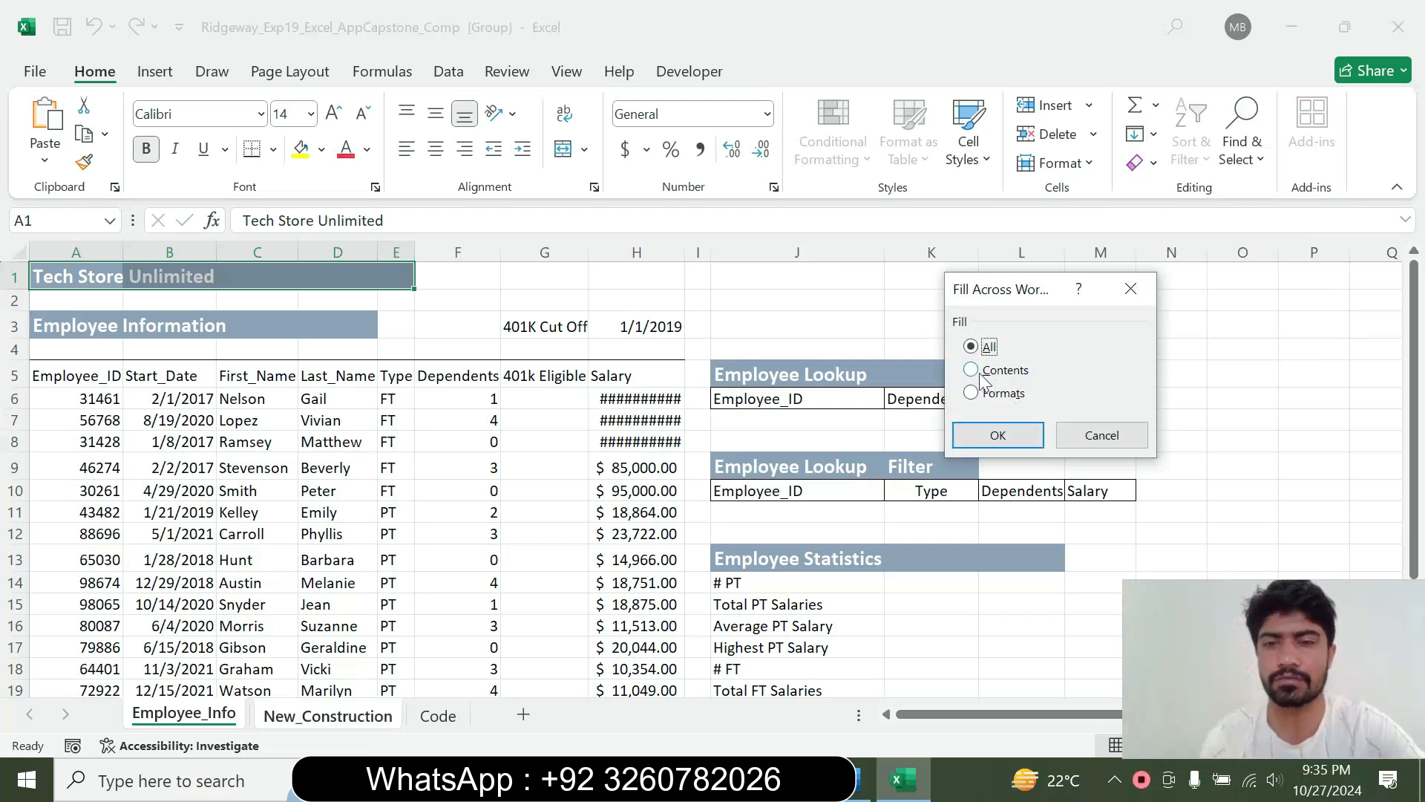
{"action": "left_click", "coordinate": [987, 437]}
Switch to Word, set the step 2 instruction back to 9 pt and remove its highlight
{"action": "left_click", "coordinate": [863, 780]}
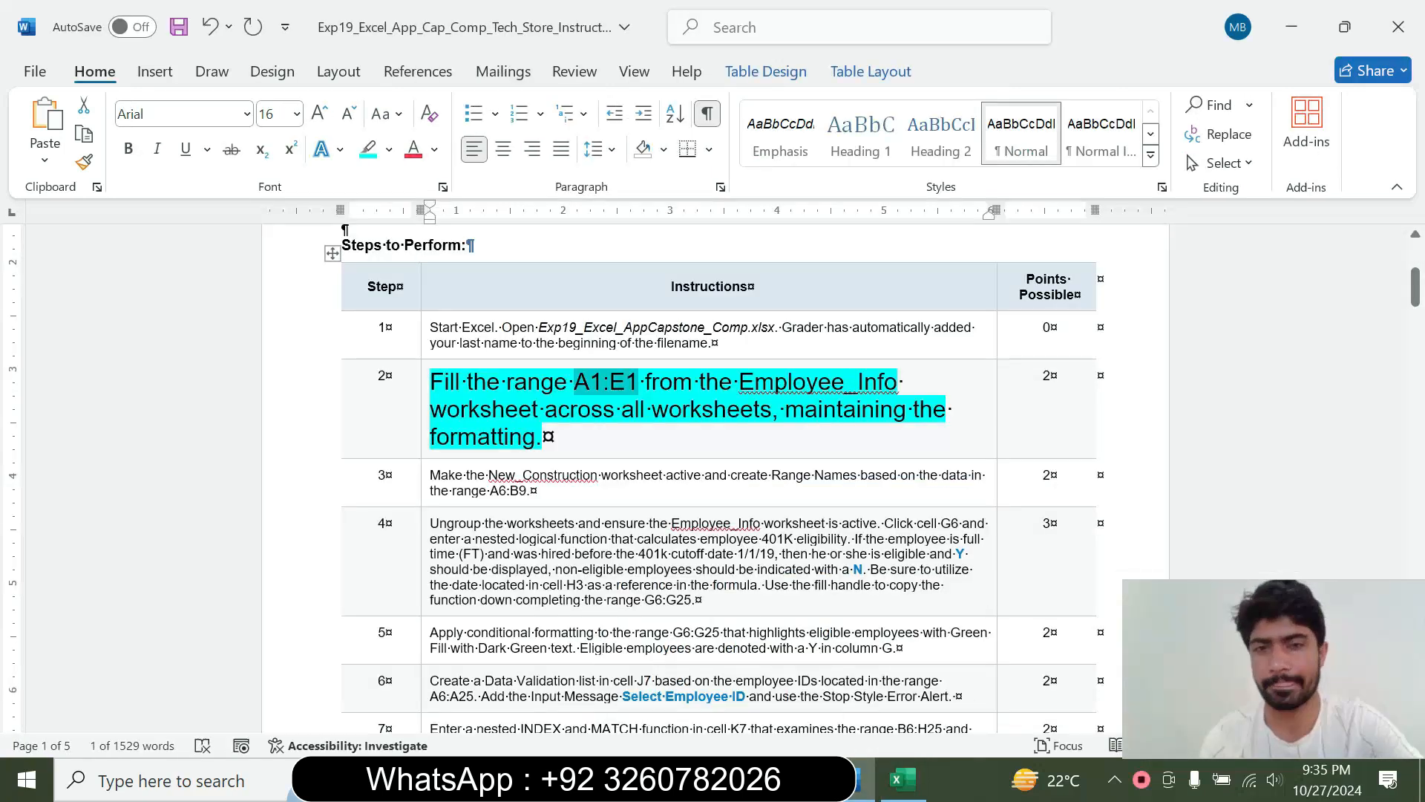
{"action": "left_click", "coordinate": [421, 448]}
{"action": "left_click", "coordinate": [555, 376]}
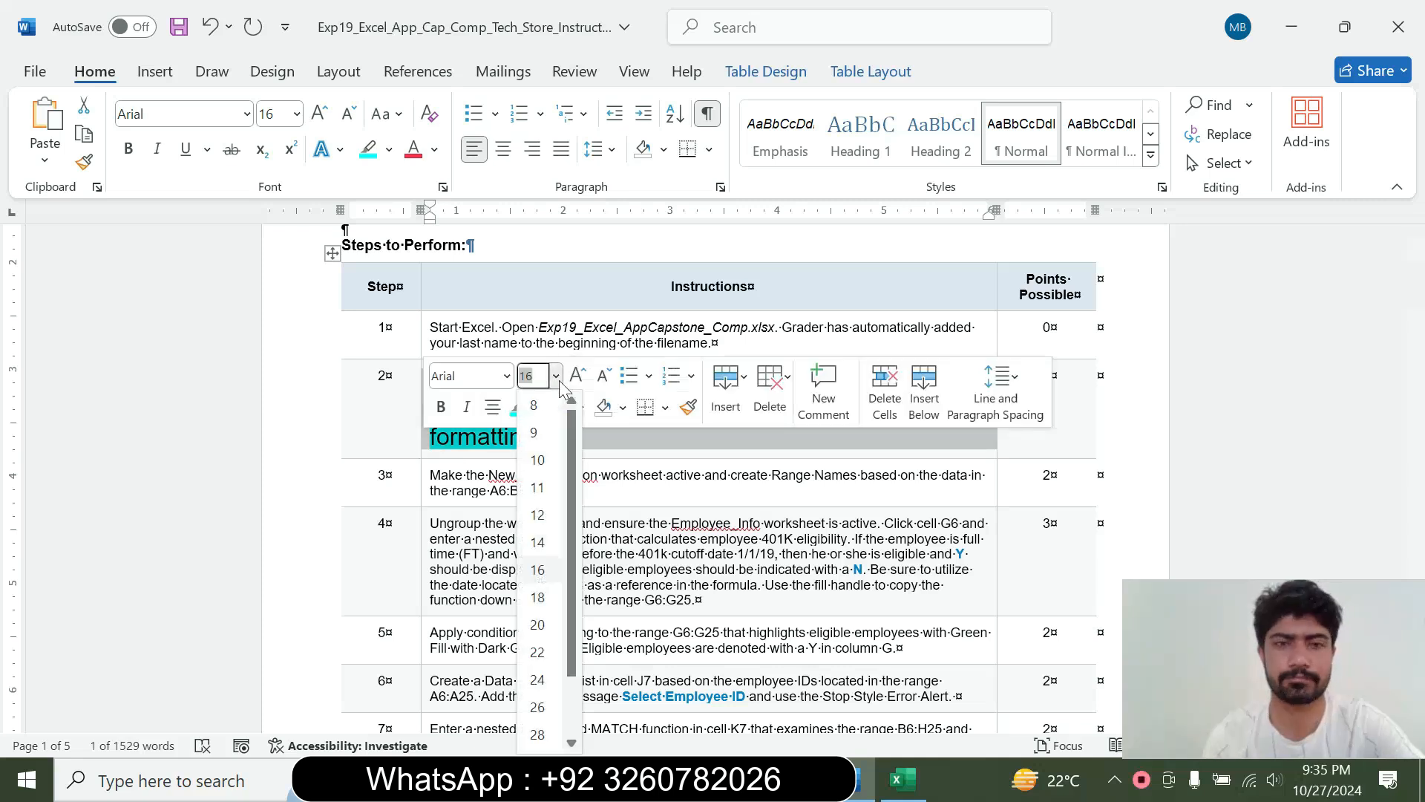
{"action": "left_click", "coordinate": [533, 432]}
{"action": "left_click", "coordinate": [538, 407]}
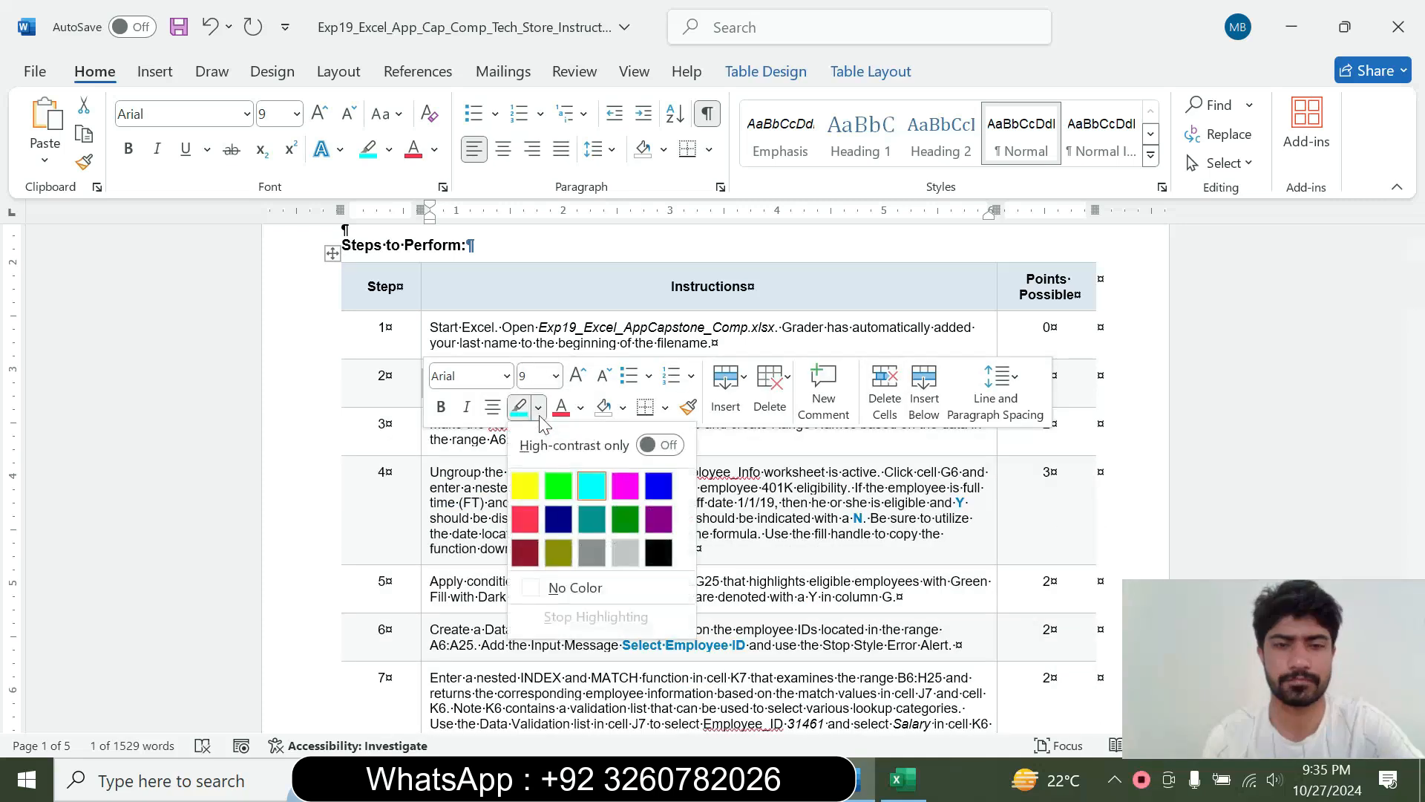
{"action": "left_click", "coordinate": [579, 590]}
{"action": "left_click", "coordinate": [484, 533]}
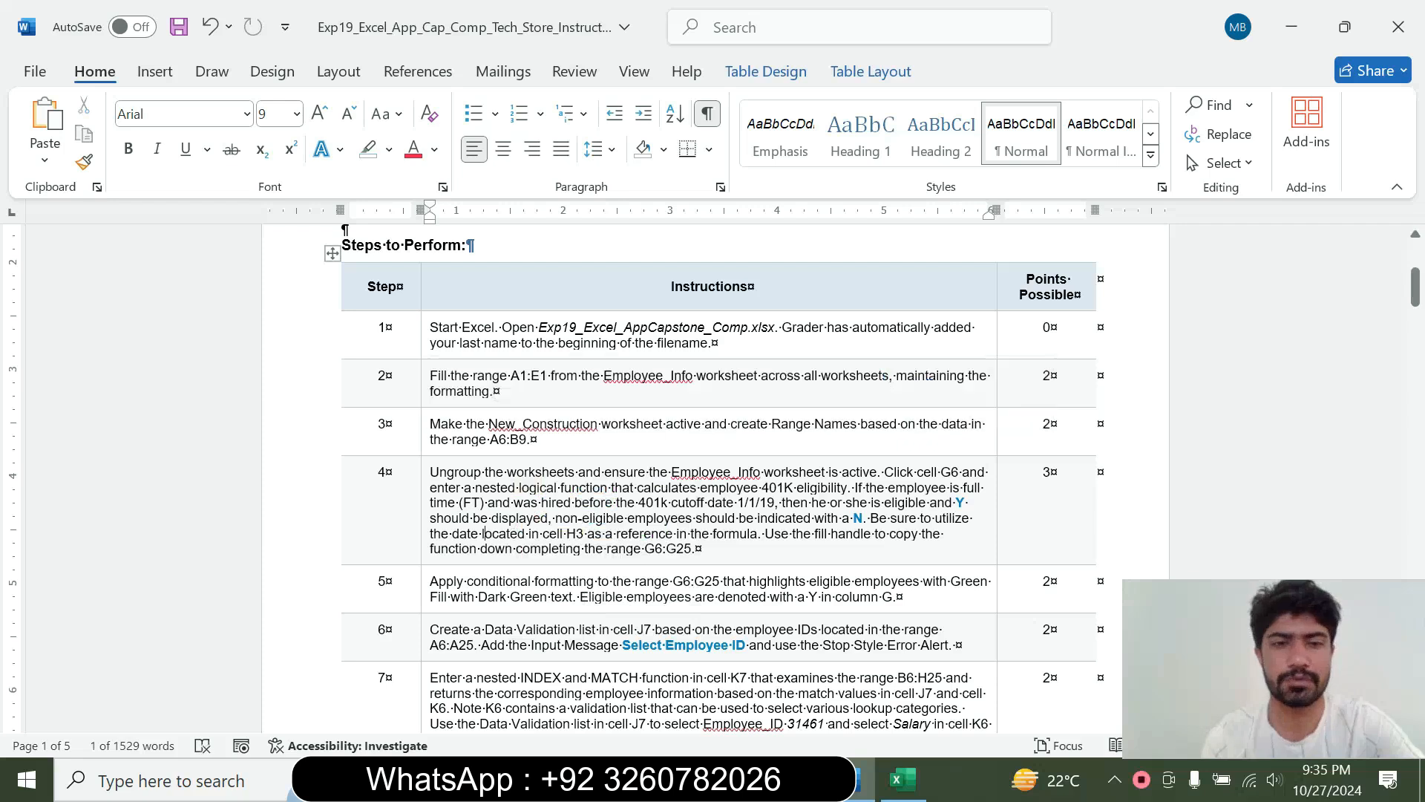
Set the step 3 instruction to 12 pt and highlight it in turquoise
{"action": "left_click", "coordinate": [421, 446]}
{"action": "left_click", "coordinate": [556, 374]}
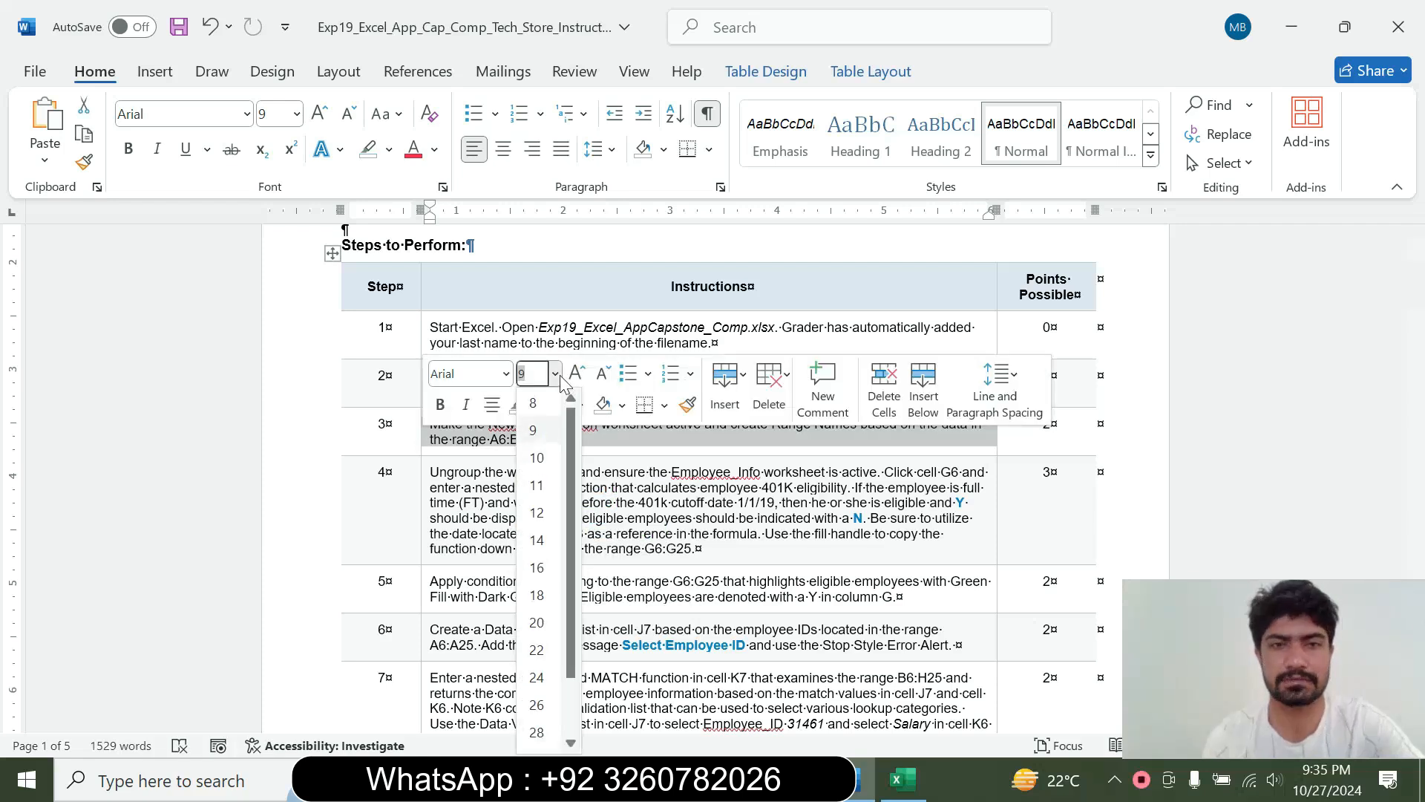
{"action": "left_click", "coordinate": [553, 512]}
{"action": "left_click", "coordinate": [538, 406]}
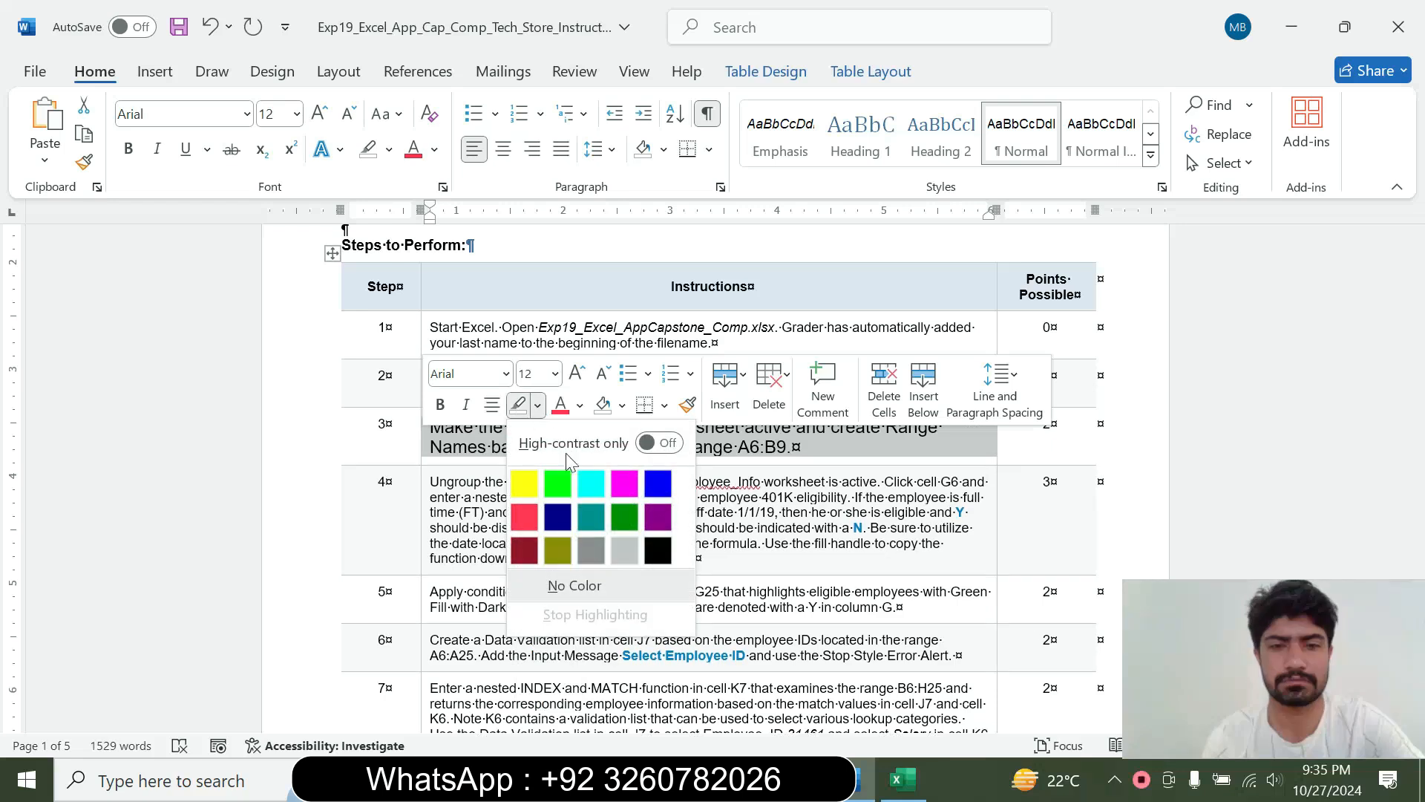
{"action": "left_click", "coordinate": [591, 483]}
{"action": "left_click", "coordinate": [445, 438]}
Read the step 3 instruction about creating range names and make the New_Construction worksheet active in Excel
{"action": "left_click_drag", "start_coordinate": [430, 427], "coordinate": [789, 447]}
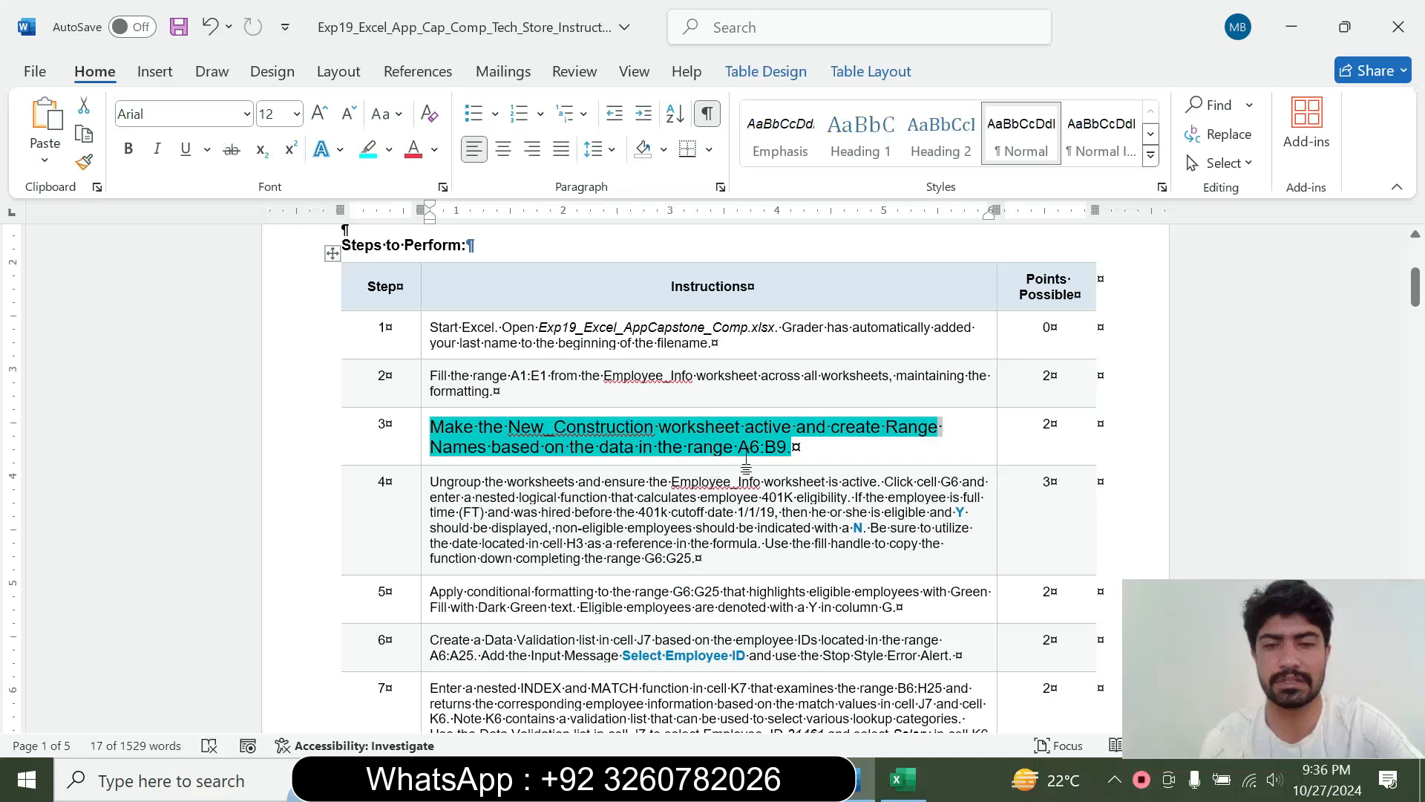
{"action": "left_click", "coordinate": [777, 446]}
{"action": "left_click_drag", "start_coordinate": [738, 447], "coordinate": [786, 449]}
{"action": "left_click", "coordinate": [546, 447]}
{"action": "left_click_drag", "start_coordinate": [479, 428], "coordinate": [734, 447]}
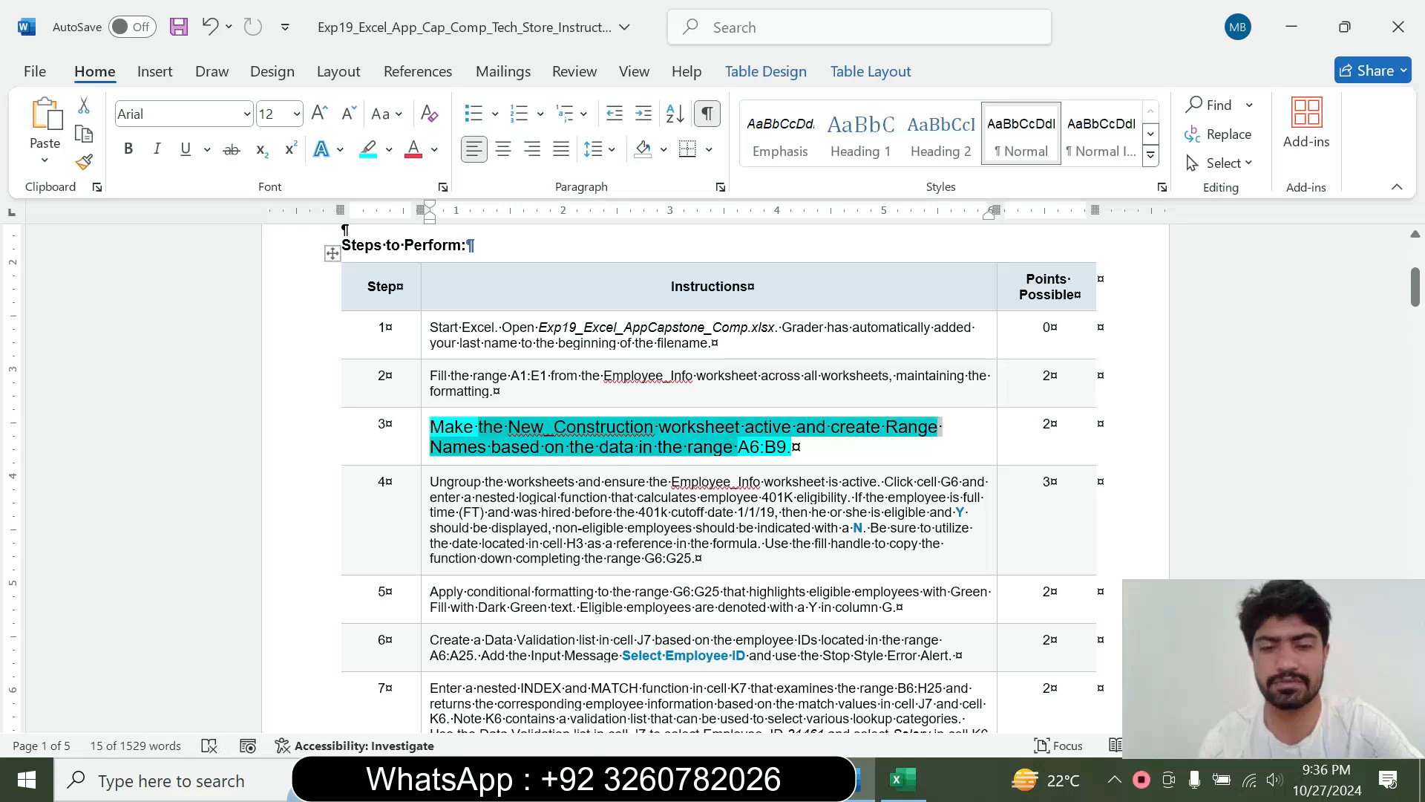
{"action": "left_click", "coordinate": [902, 779]}
{"action": "left_click", "coordinate": [306, 717]}
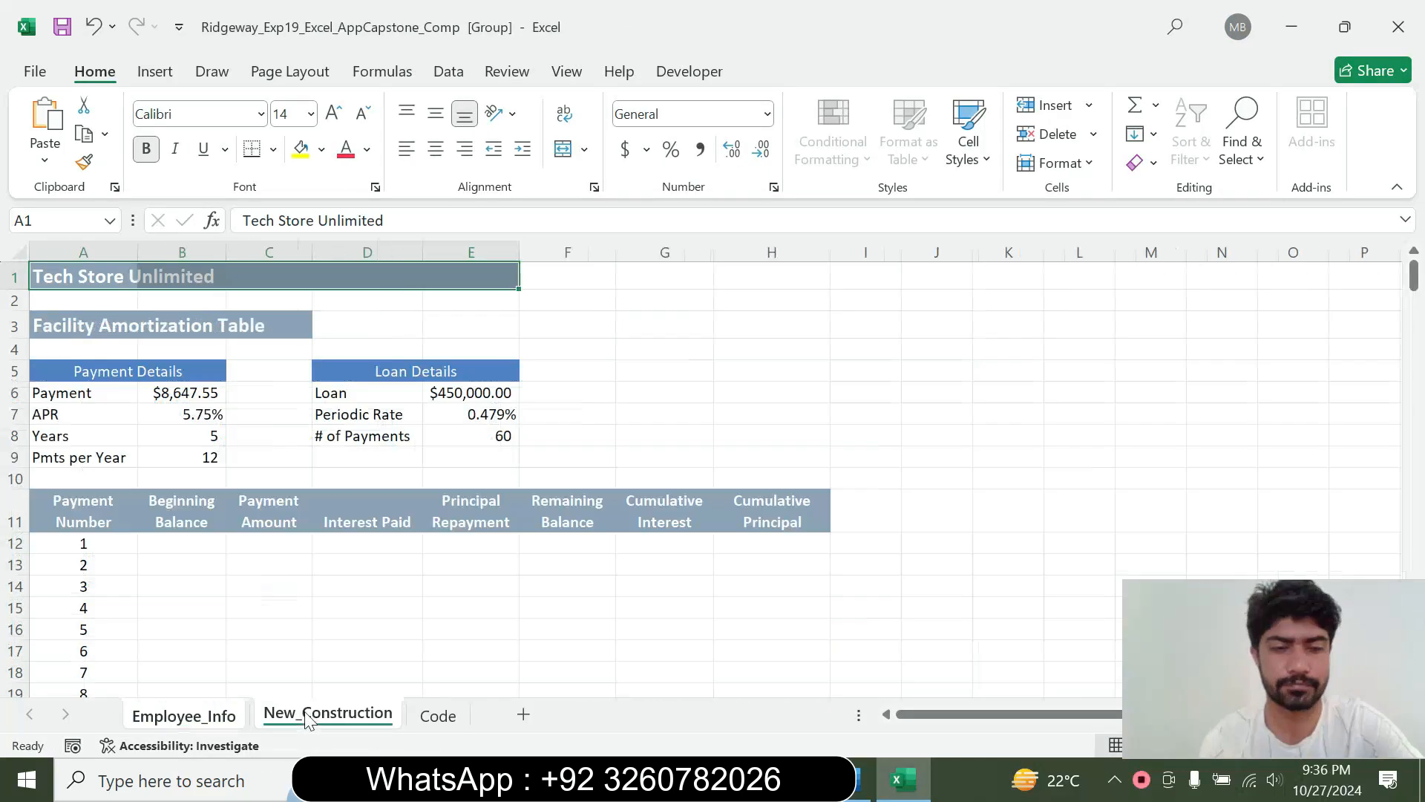
Copy the A6:B9 reference from the step 3 instruction in Word and use it to select that range on New_Construction in Excel
{"action": "left_click", "coordinate": [859, 780]}
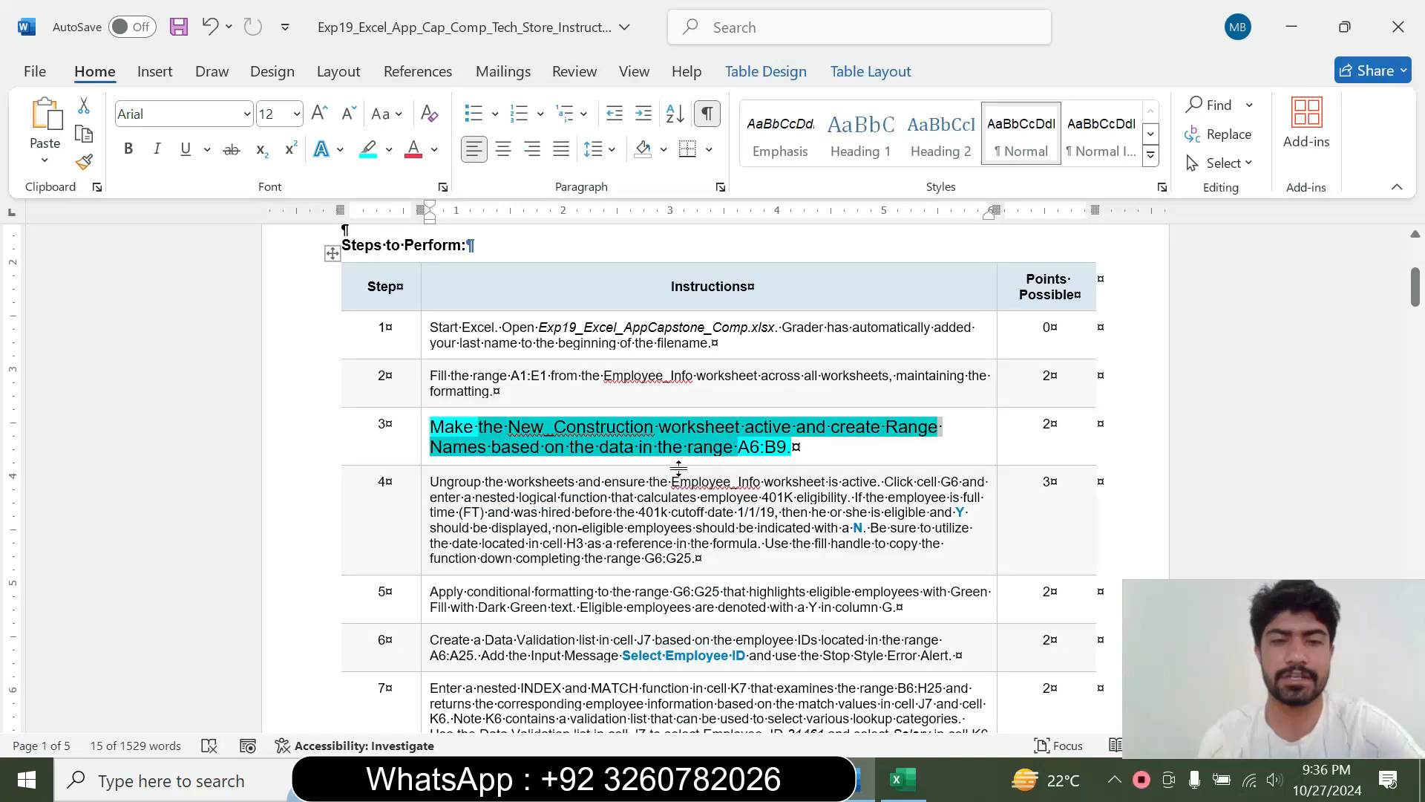
{"action": "left_click", "coordinate": [715, 460]}
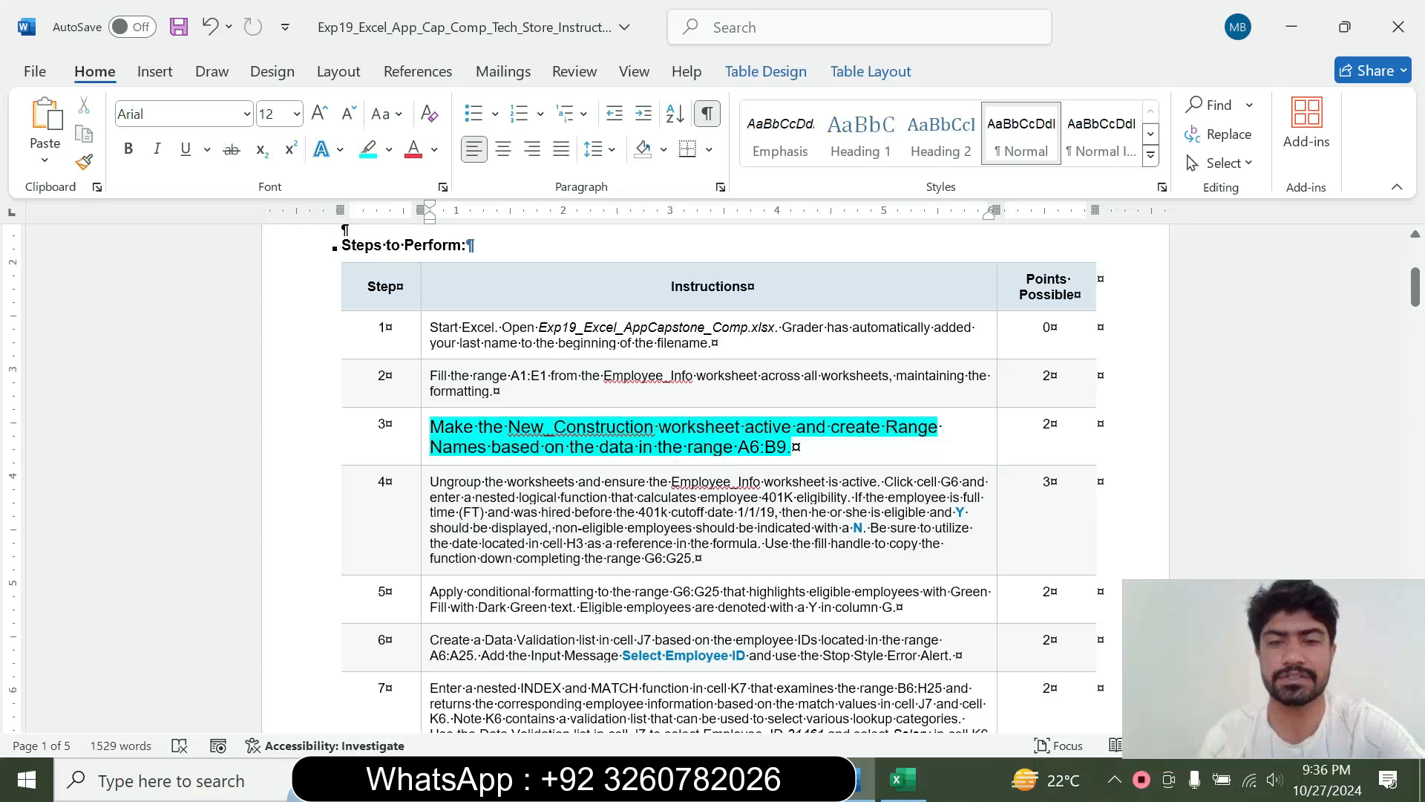
{"action": "left_click_drag", "start_coordinate": [739, 446], "coordinate": [787, 446]}
{"action": "key", "text": "ctrl+c"}
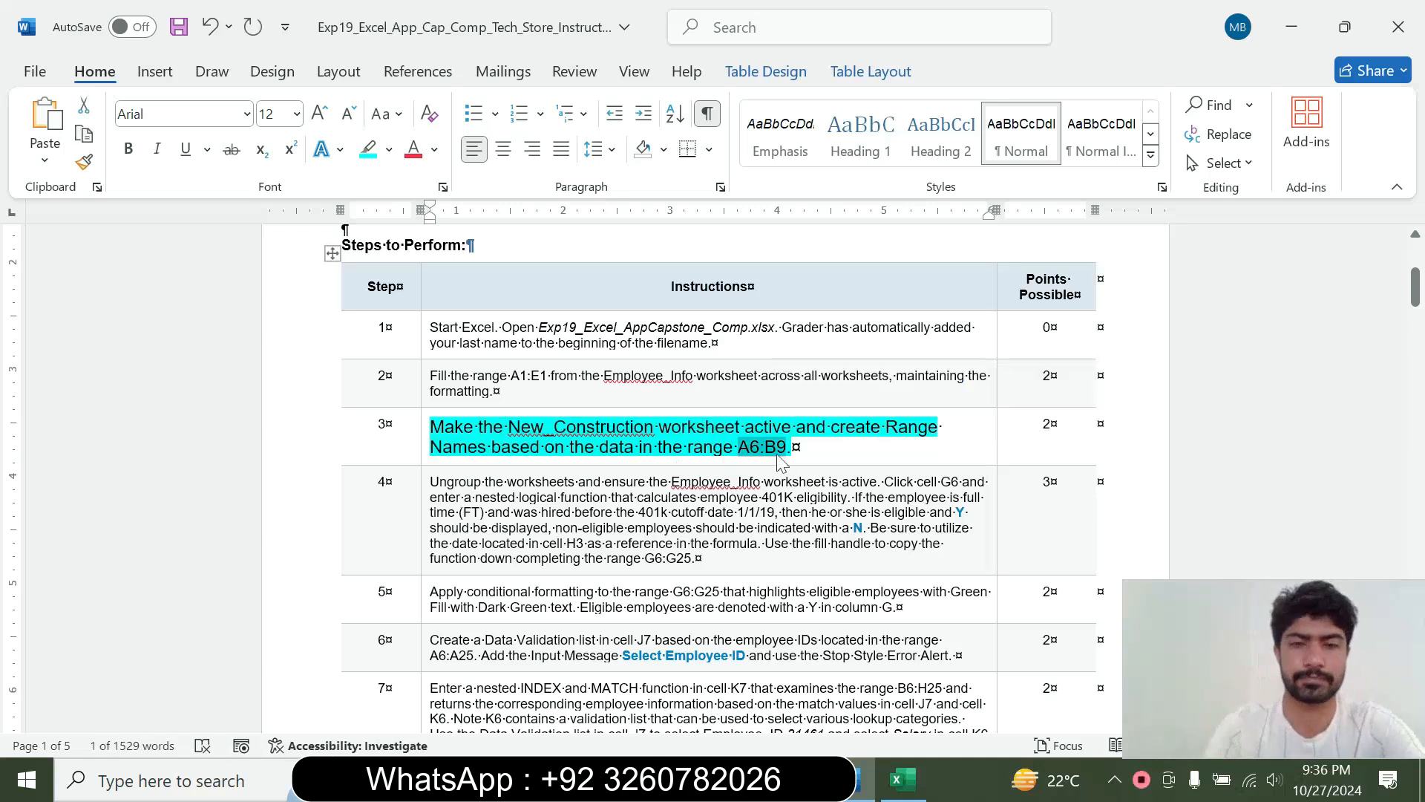
{"action": "left_click", "coordinate": [902, 780]}
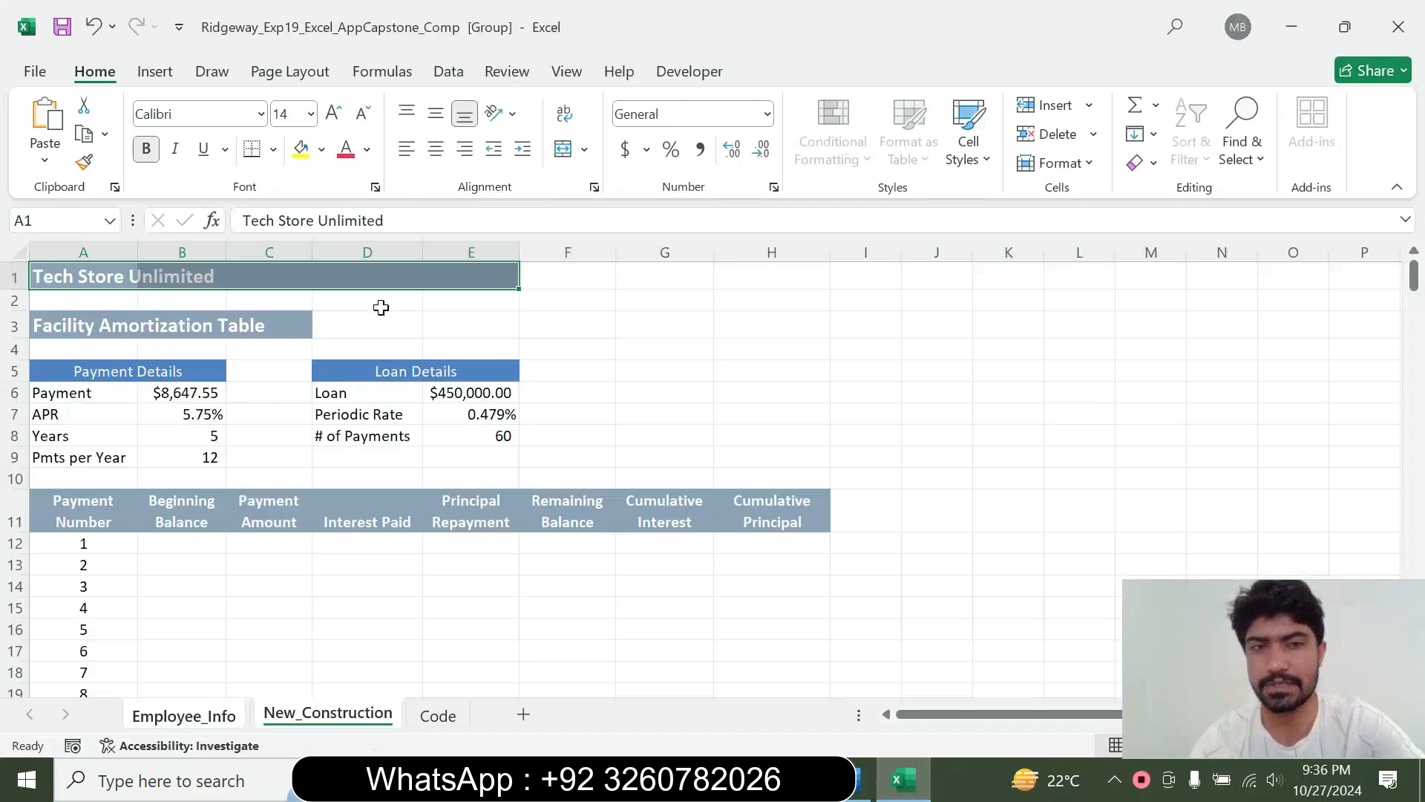
{"action": "left_click", "coordinate": [60, 220]}
{"action": "key", "text": "ctrl+v"}
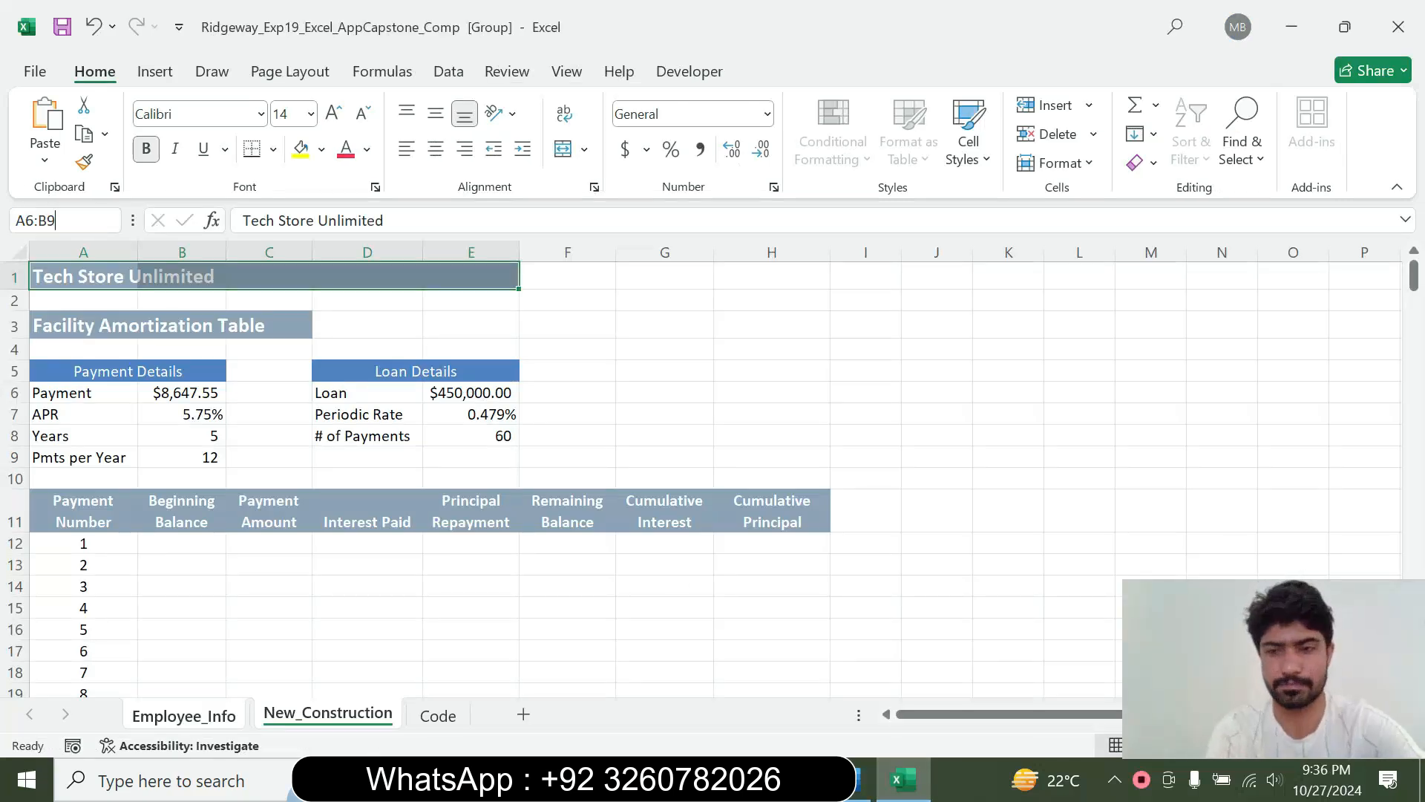
{"action": "key", "text": "Return"}
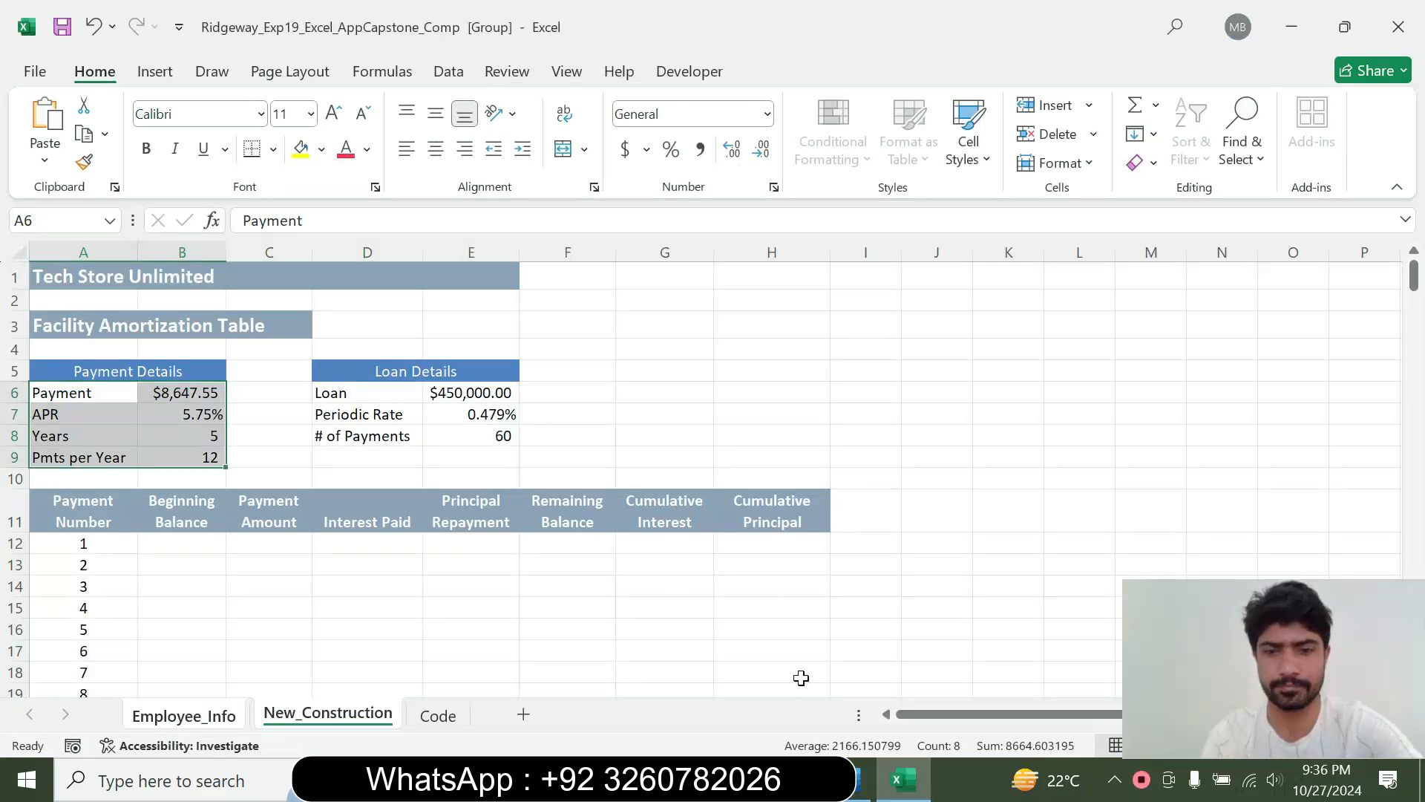
Recheck the step 3 instruction in Word and create range names for A6:B9 in Excel from the left column values
{"action": "left_click", "coordinate": [861, 779]}
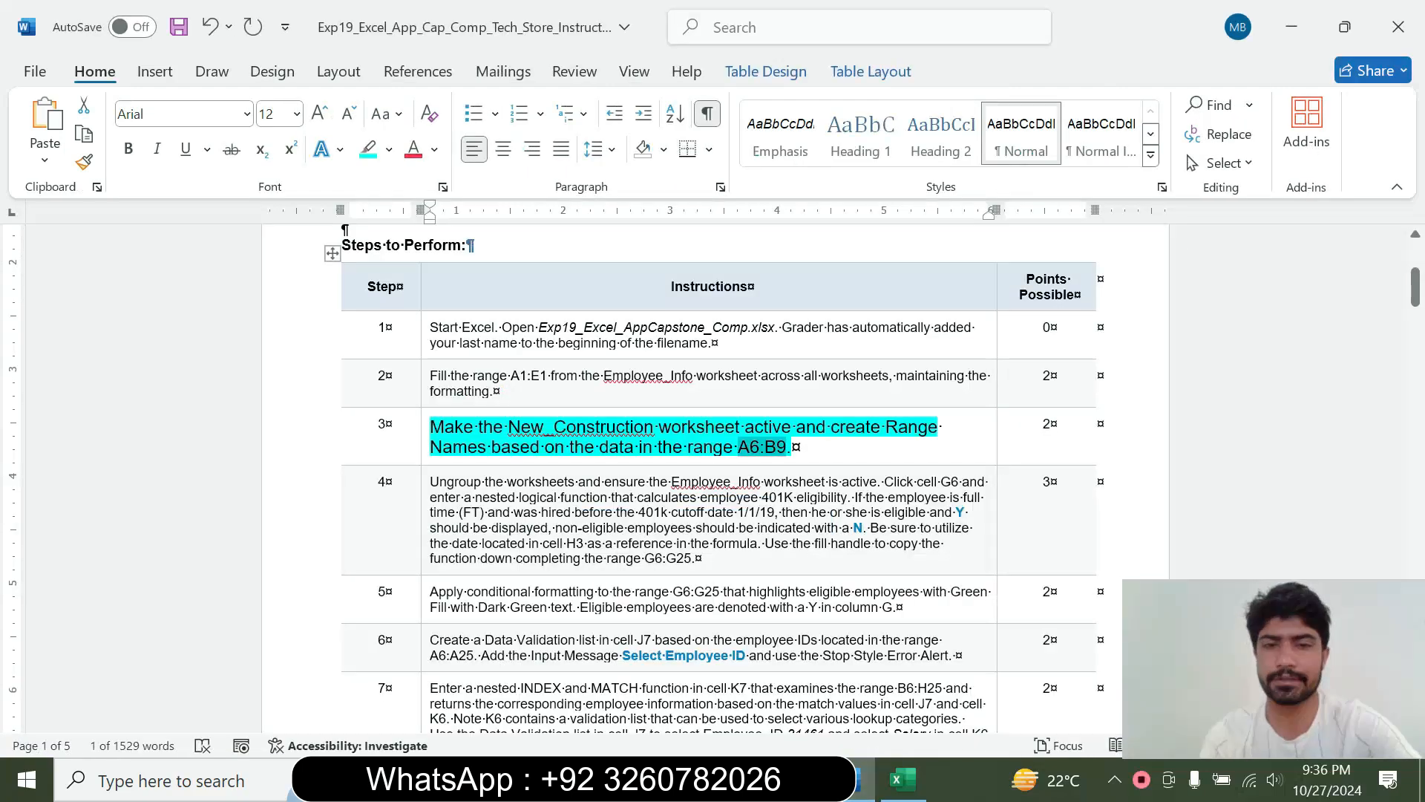
{"action": "left_click", "coordinate": [903, 780]}
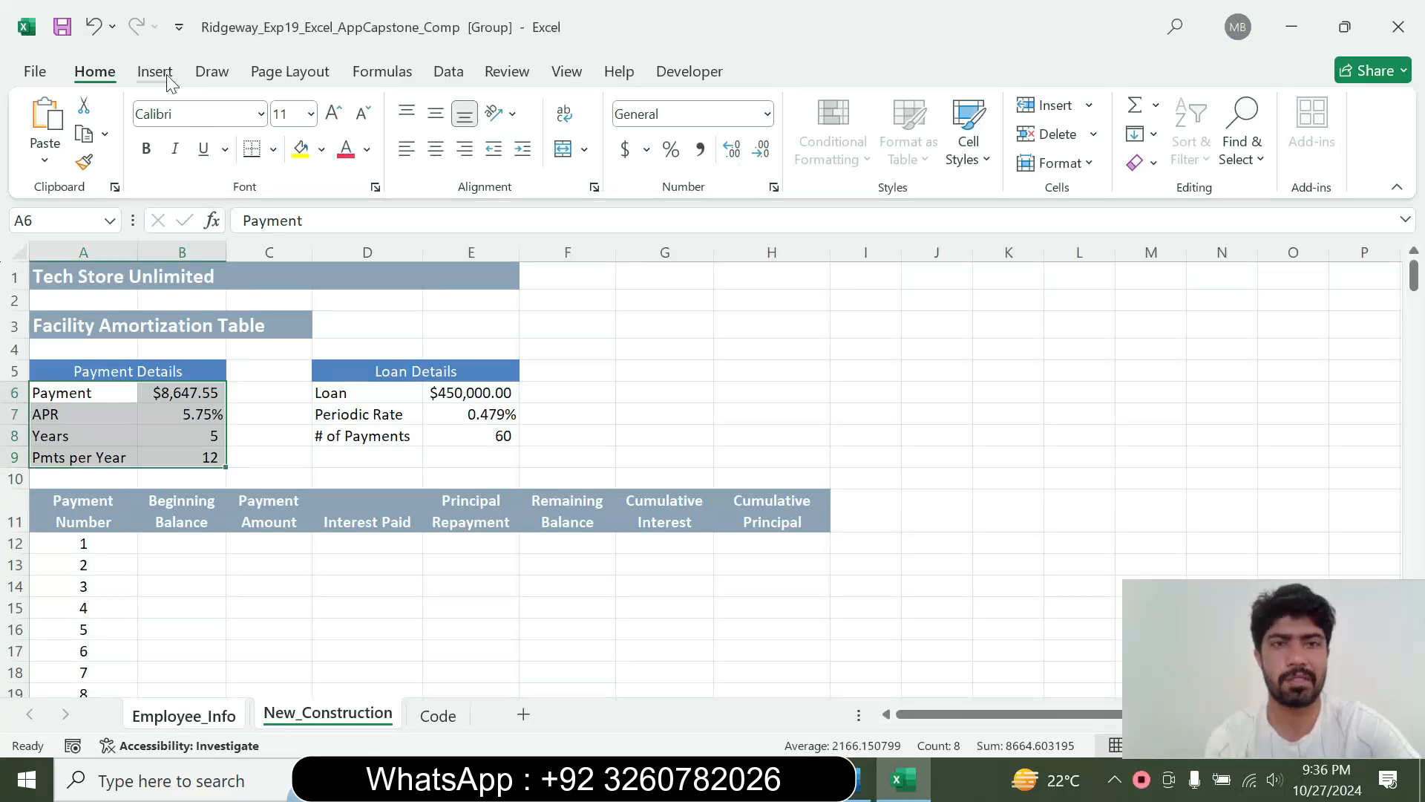
{"action": "left_click", "coordinate": [279, 70]}
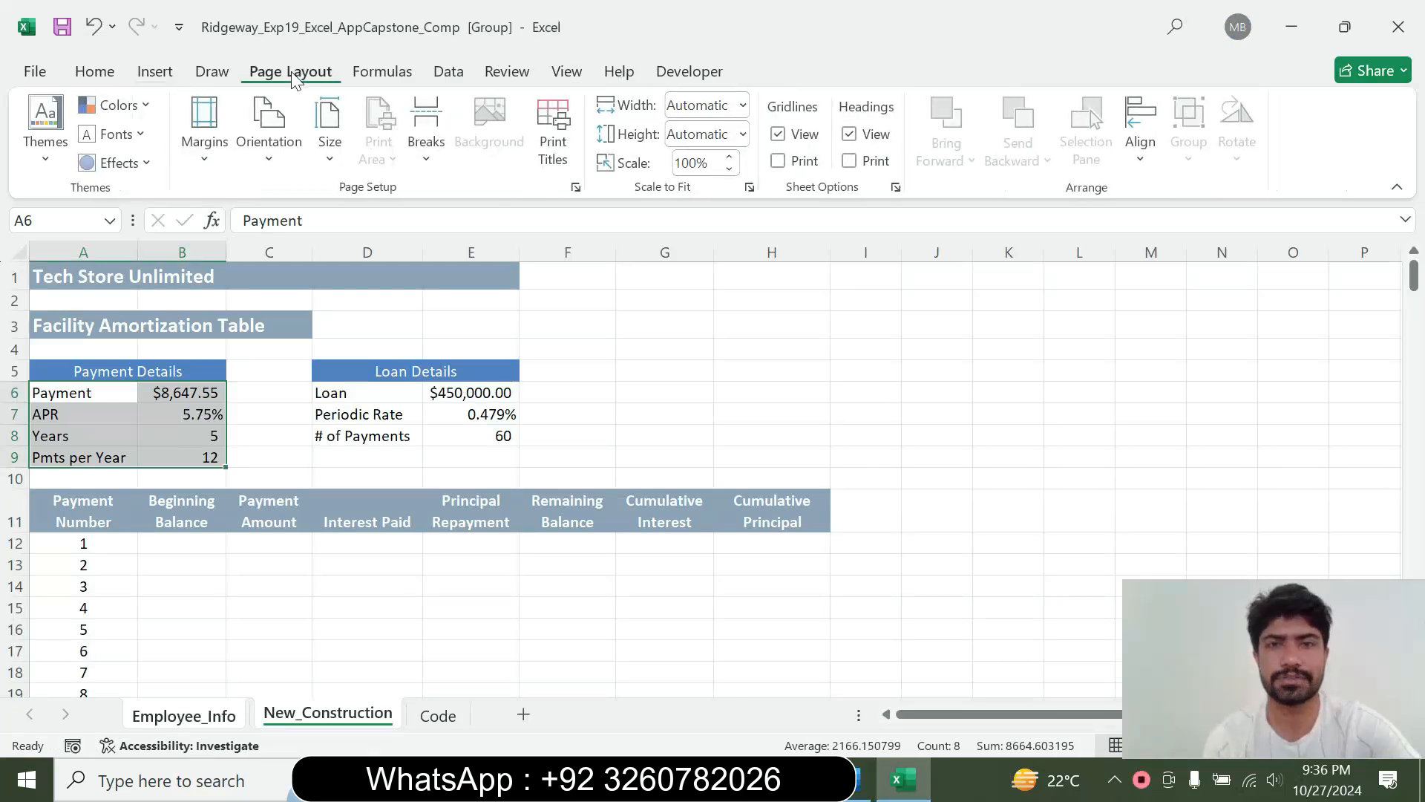
{"action": "left_click", "coordinate": [382, 71]}
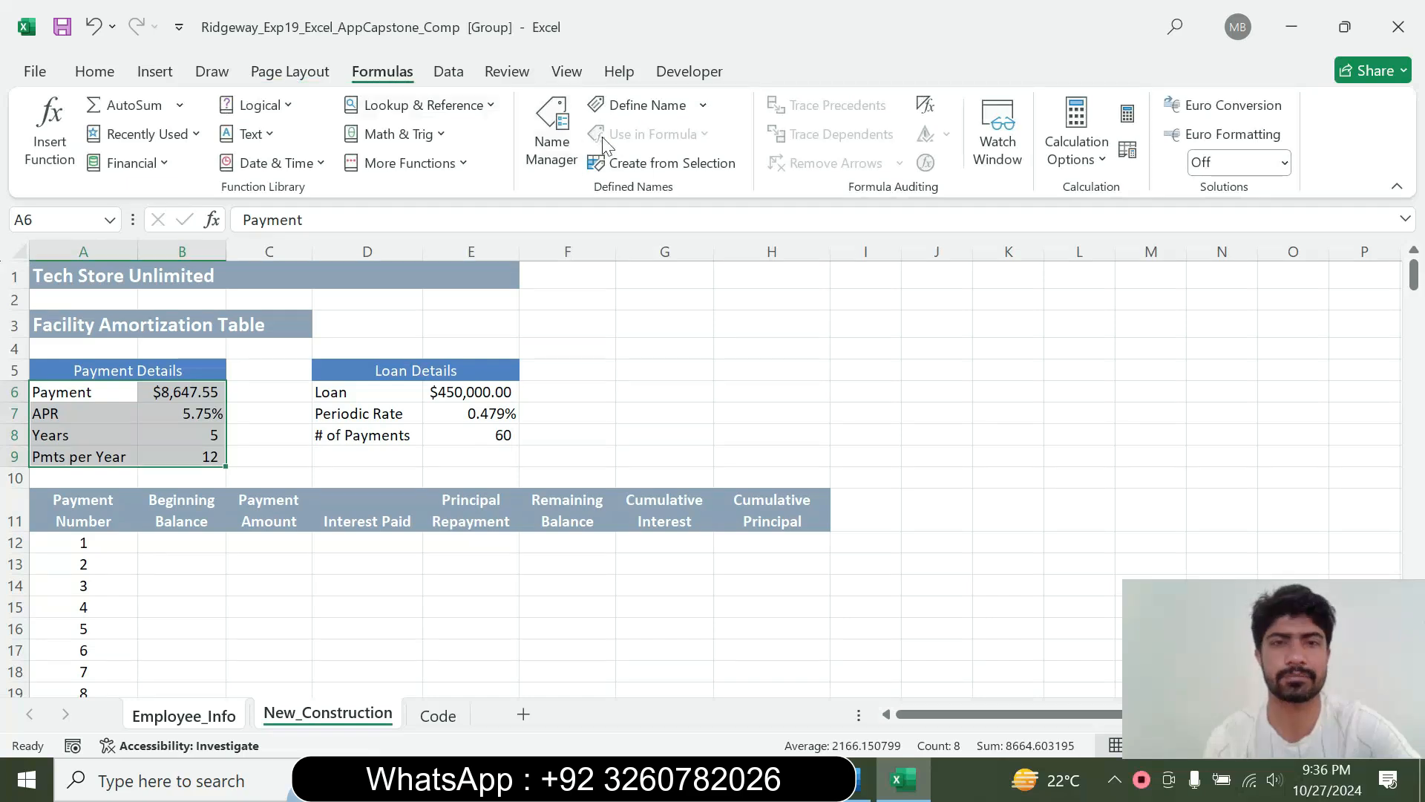
{"action": "left_click", "coordinate": [665, 164]}
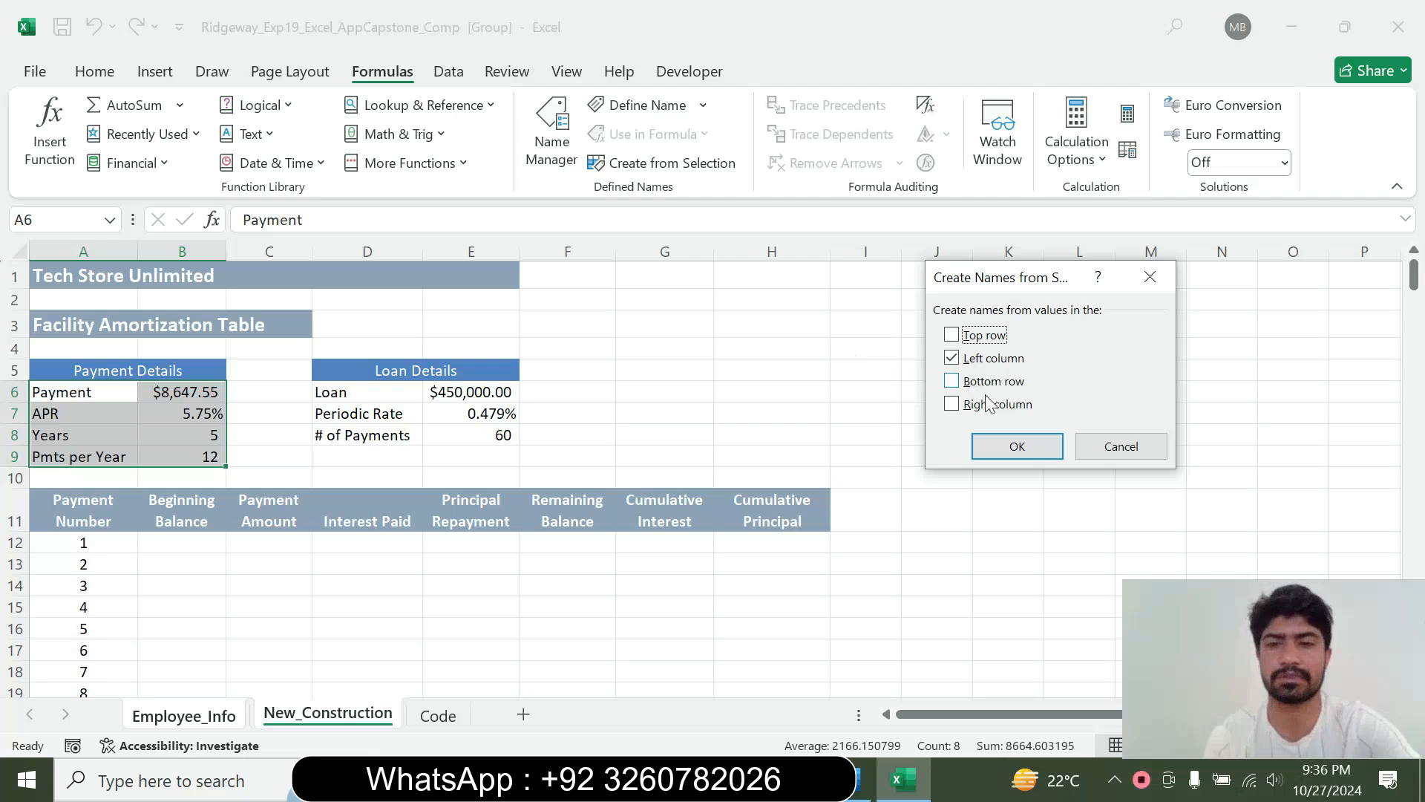
{"action": "left_click", "coordinate": [996, 442]}
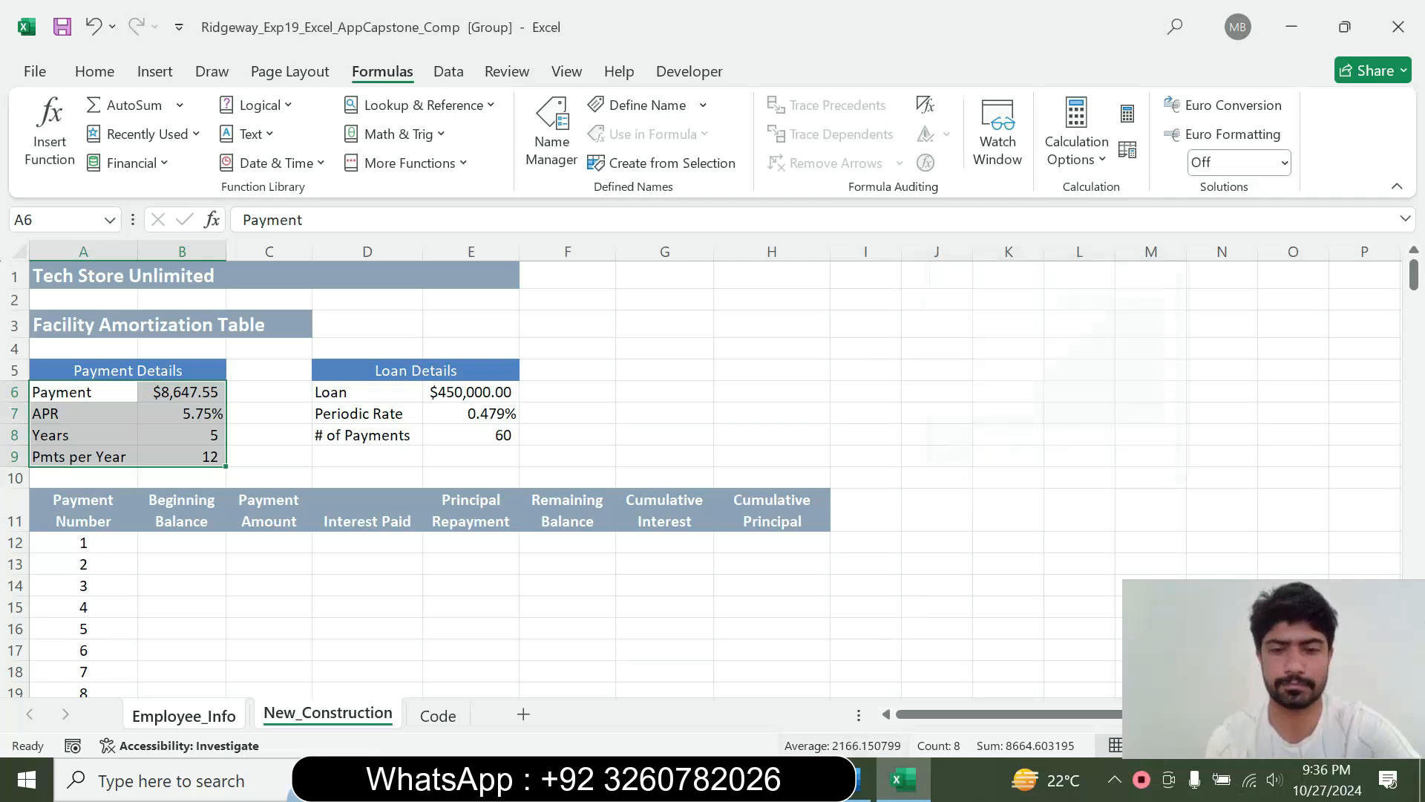
Switch to Word, return the step 3 instruction to 9 pt and clear its highlight
{"action": "left_click", "coordinate": [859, 780]}
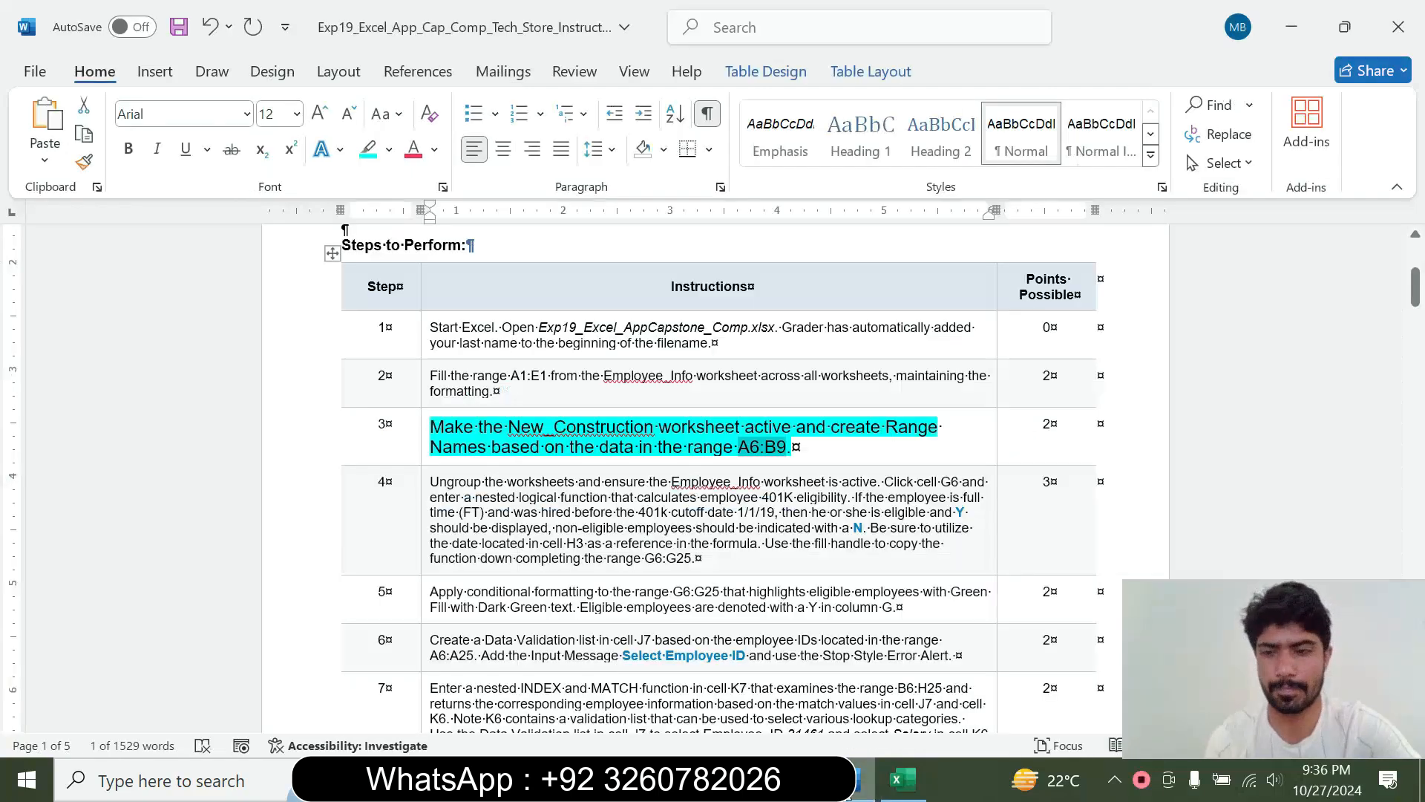
{"action": "left_click", "coordinate": [423, 437]}
{"action": "left_click", "coordinate": [557, 364]}
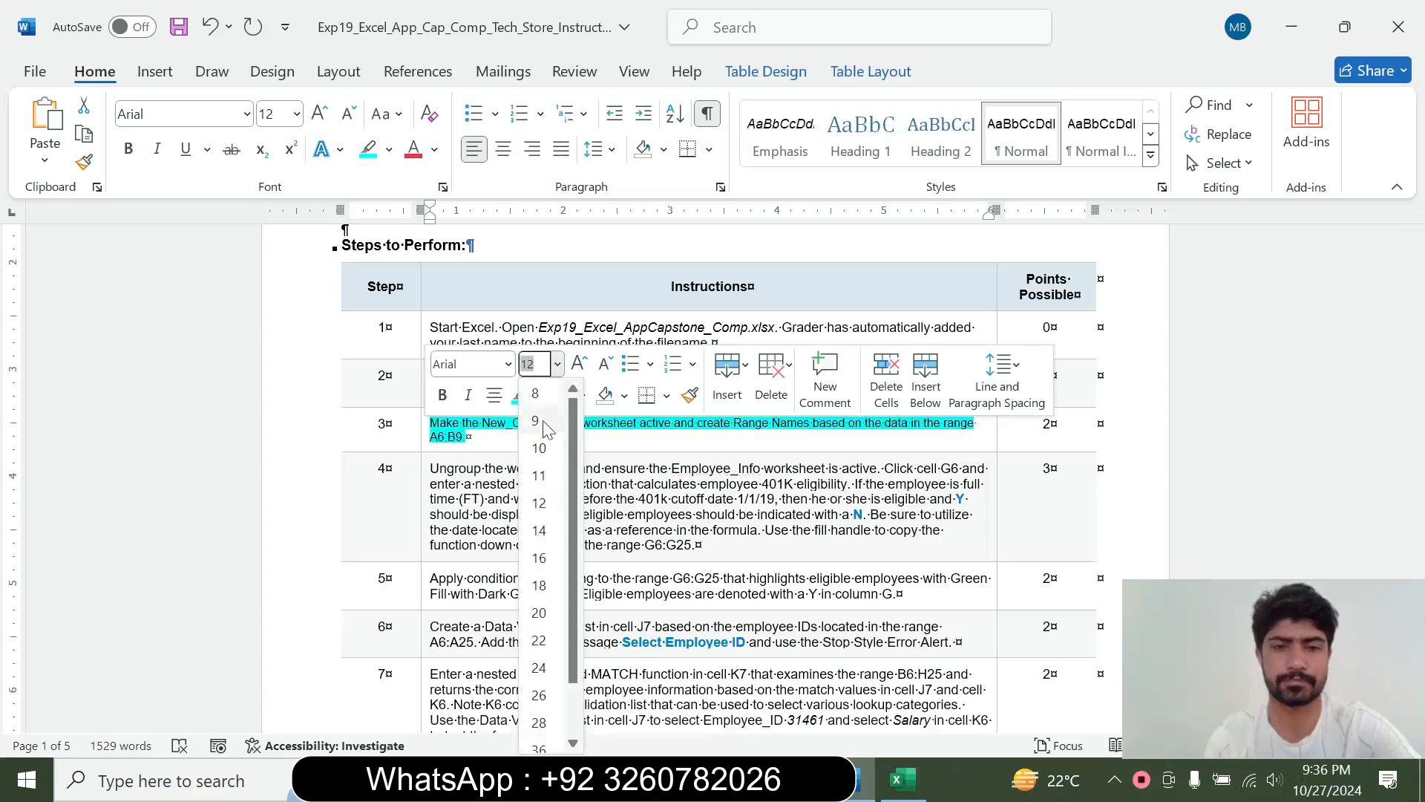
{"action": "left_click", "coordinate": [546, 427]}
{"action": "left_click", "coordinate": [540, 395]}
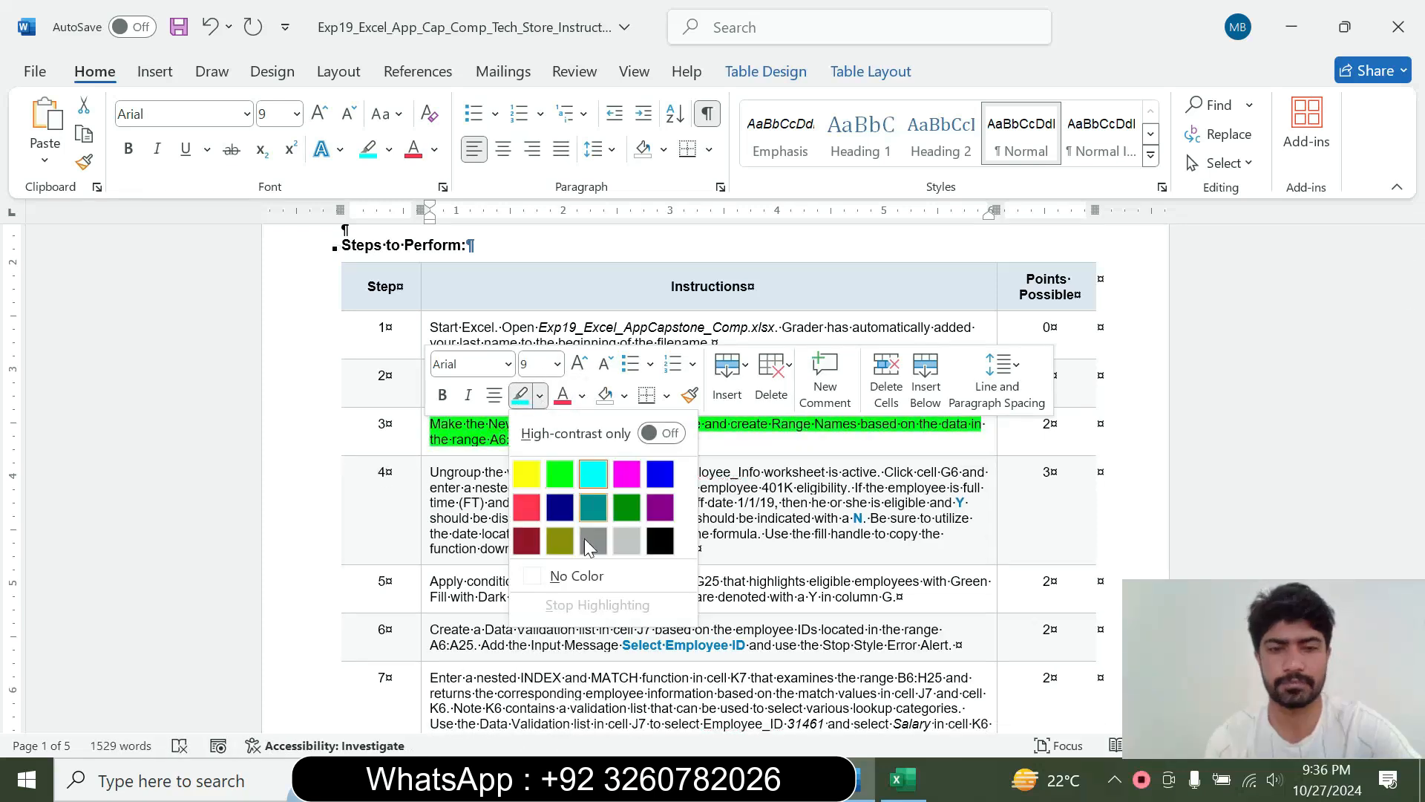
{"action": "left_click", "coordinate": [577, 576]}
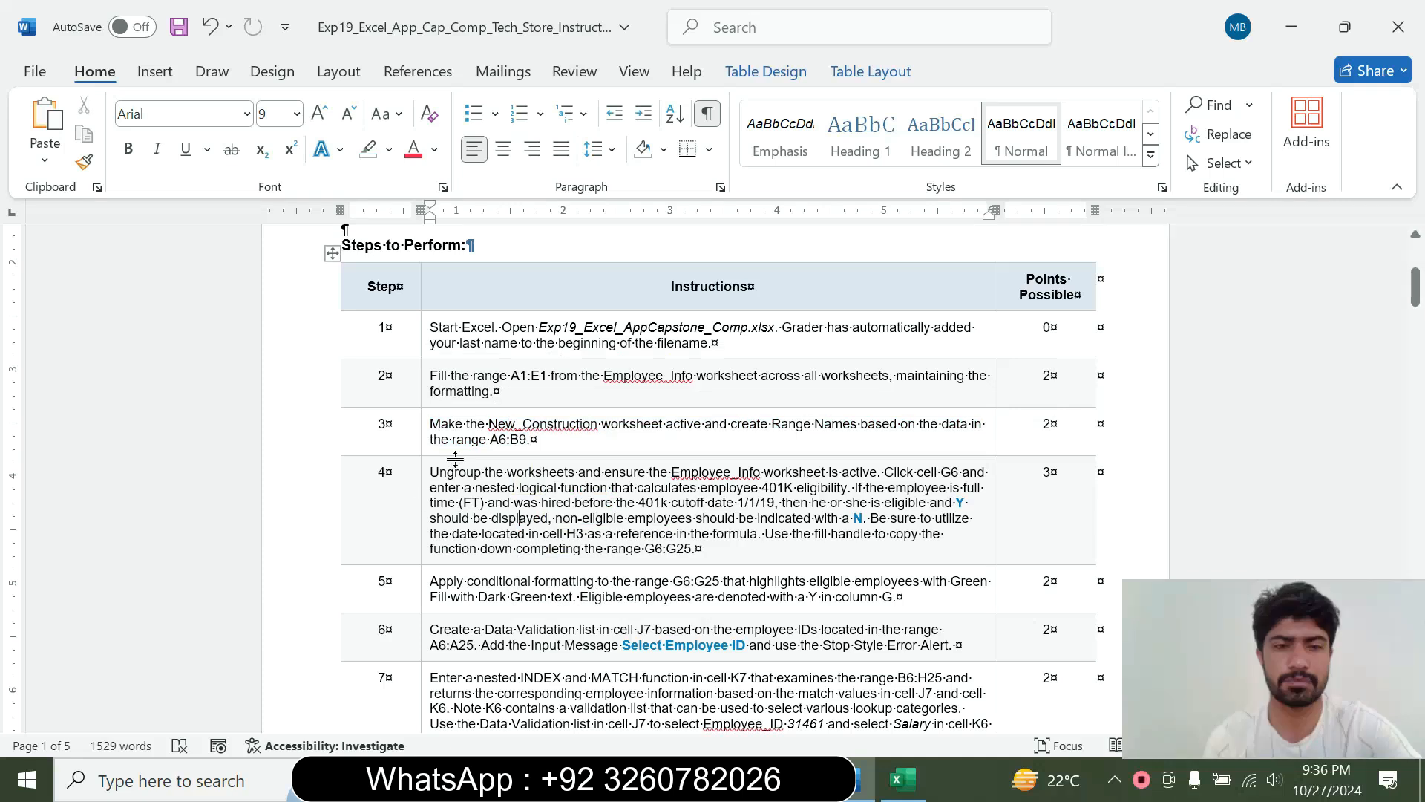
Set the step 4 instruction to 14 pt and highlight it in turquoise
{"action": "left_click", "coordinate": [425, 524]}
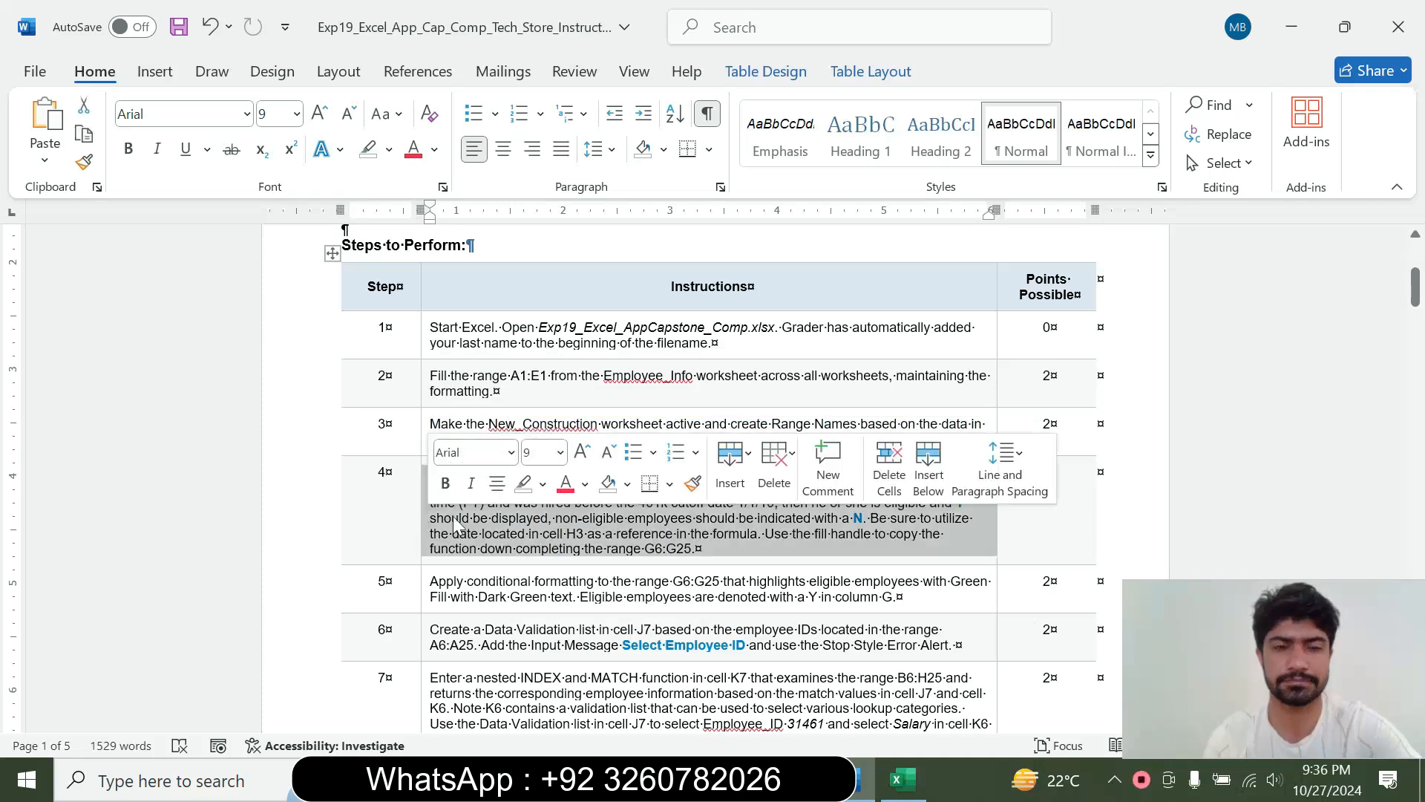
{"action": "left_click", "coordinate": [560, 452]}
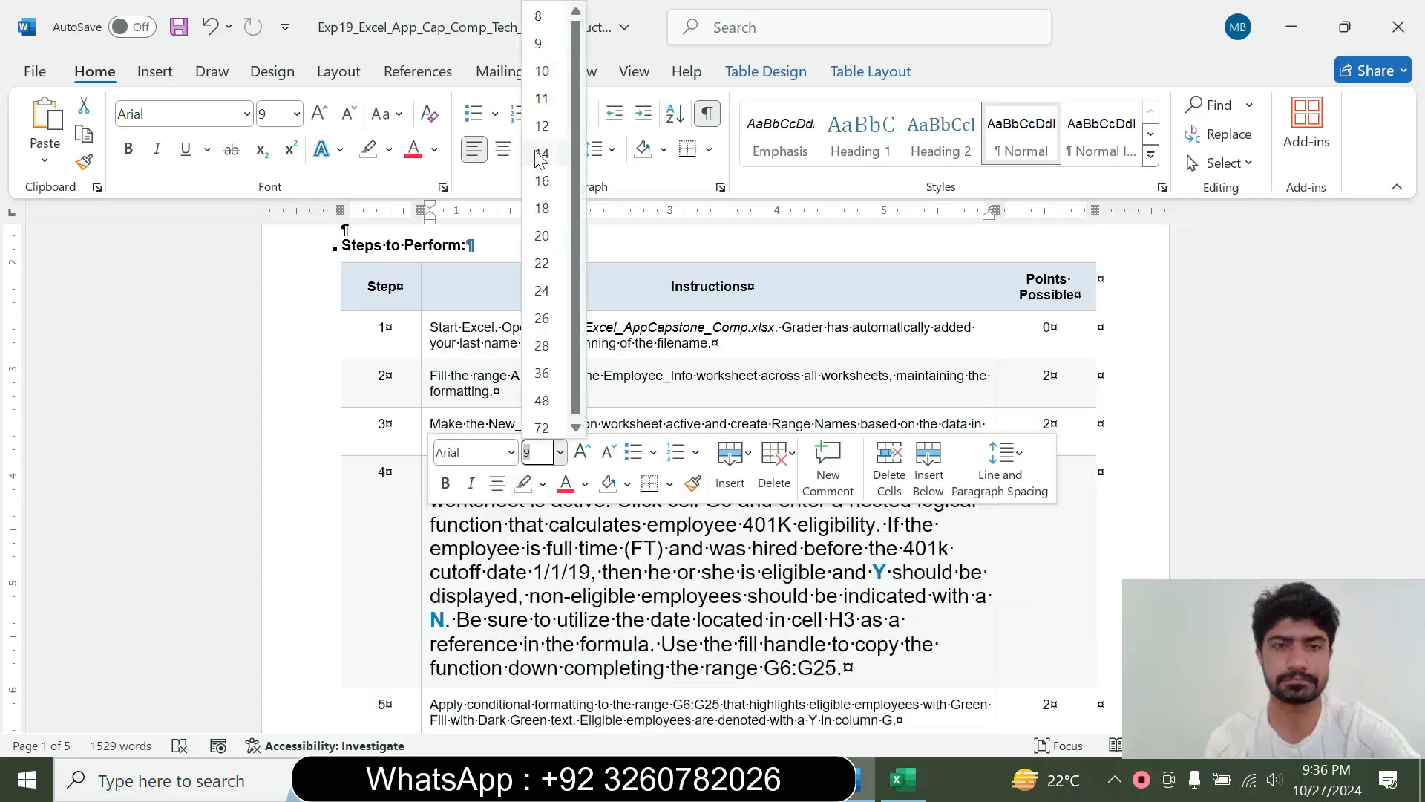
{"action": "left_click", "coordinate": [541, 153]}
{"action": "left_click", "coordinate": [389, 149]}
{"action": "left_click", "coordinate": [438, 225]}
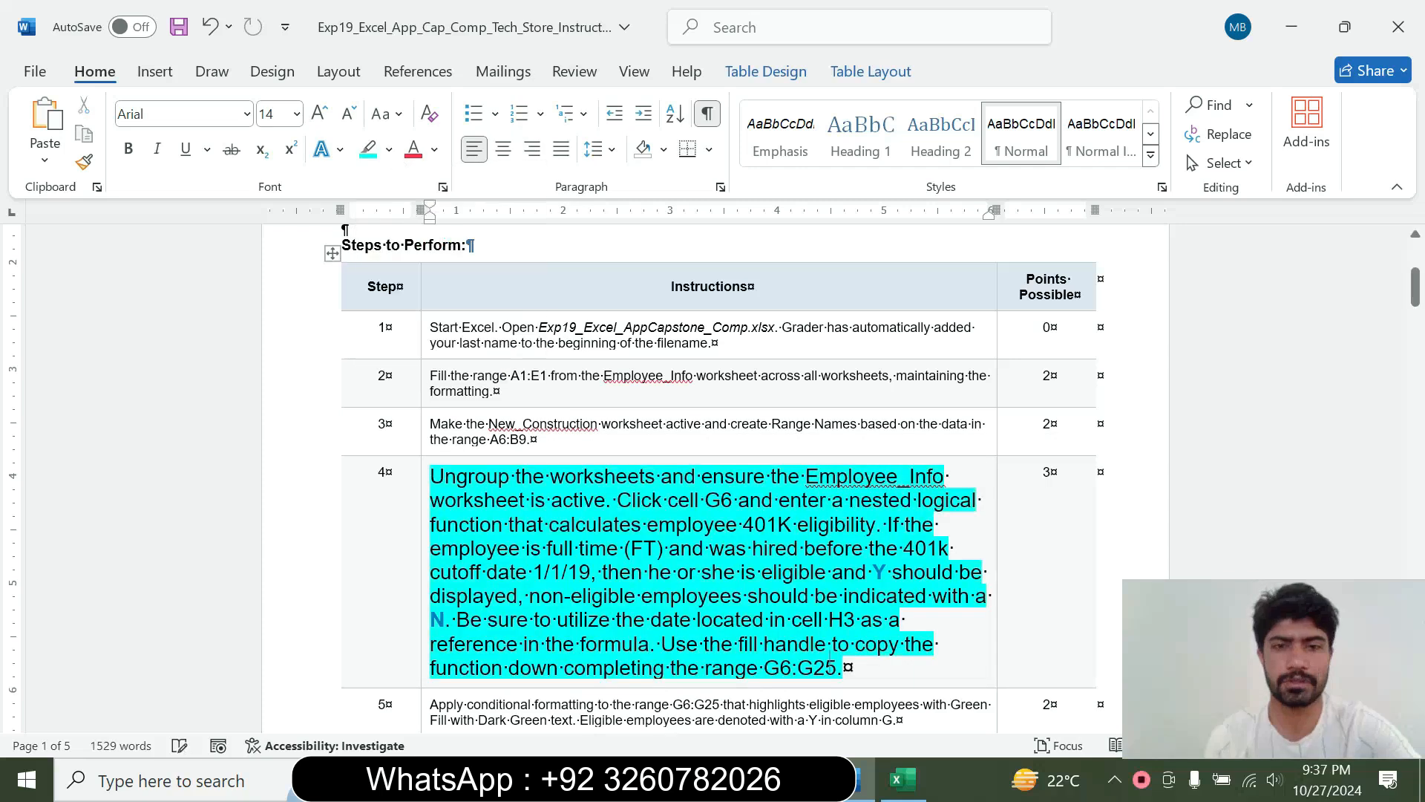
Read the step 4 instruction and ungroup the worksheets in Excel with Employee_Info active, rechecking the instruction in Word
{"action": "left_click_drag", "start_coordinate": [1415, 288], "coordinate": [1414, 300]}
{"action": "left_click_drag", "start_coordinate": [431, 315], "coordinate": [649, 483]}
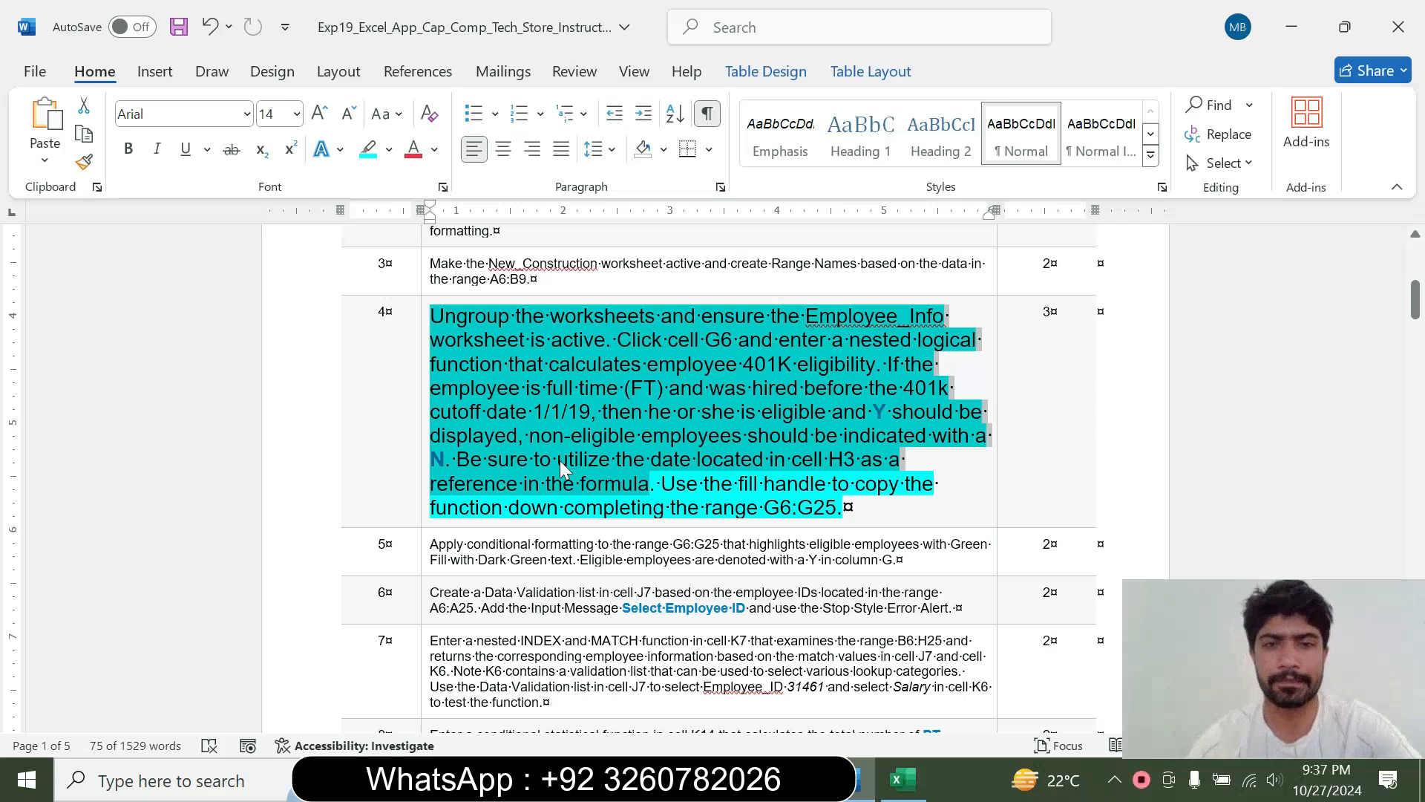
{"action": "left_click", "coordinate": [551, 341]}
{"action": "left_click_drag", "start_coordinate": [518, 318], "coordinate": [639, 319]}
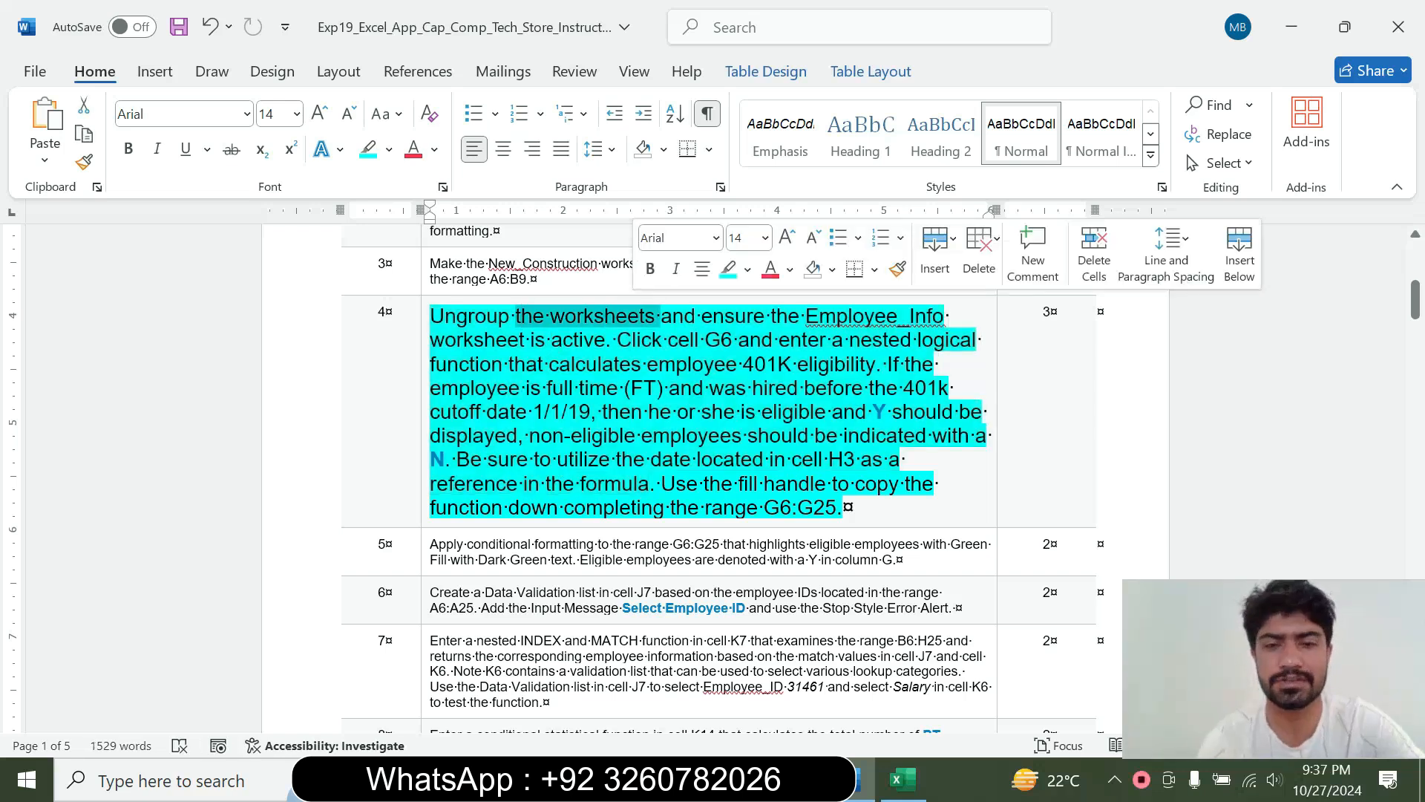
{"action": "left_click", "coordinate": [902, 779]}
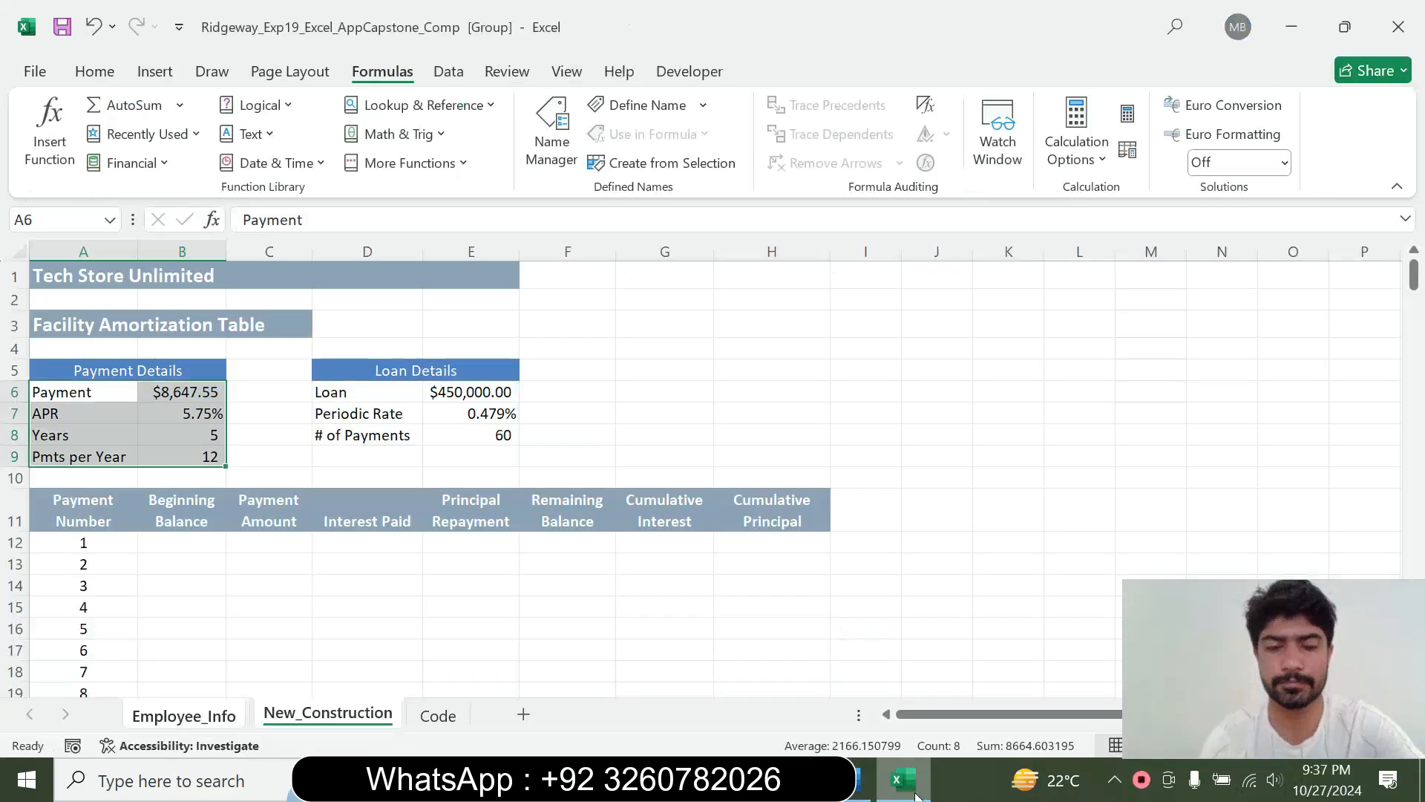
{"action": "right_click", "coordinate": [182, 716]}
{"action": "left_click", "coordinate": [263, 701]}
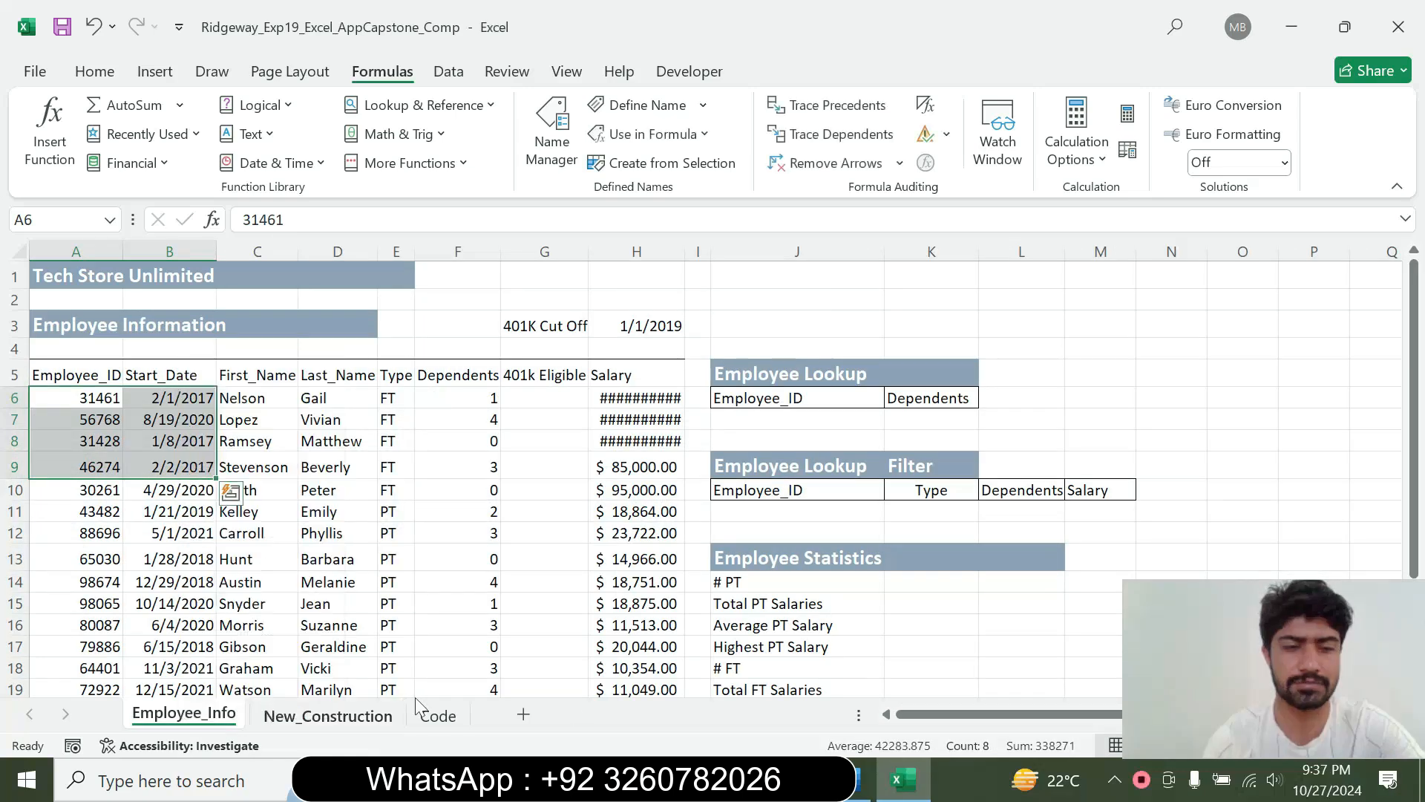
{"action": "left_click", "coordinate": [861, 779]}
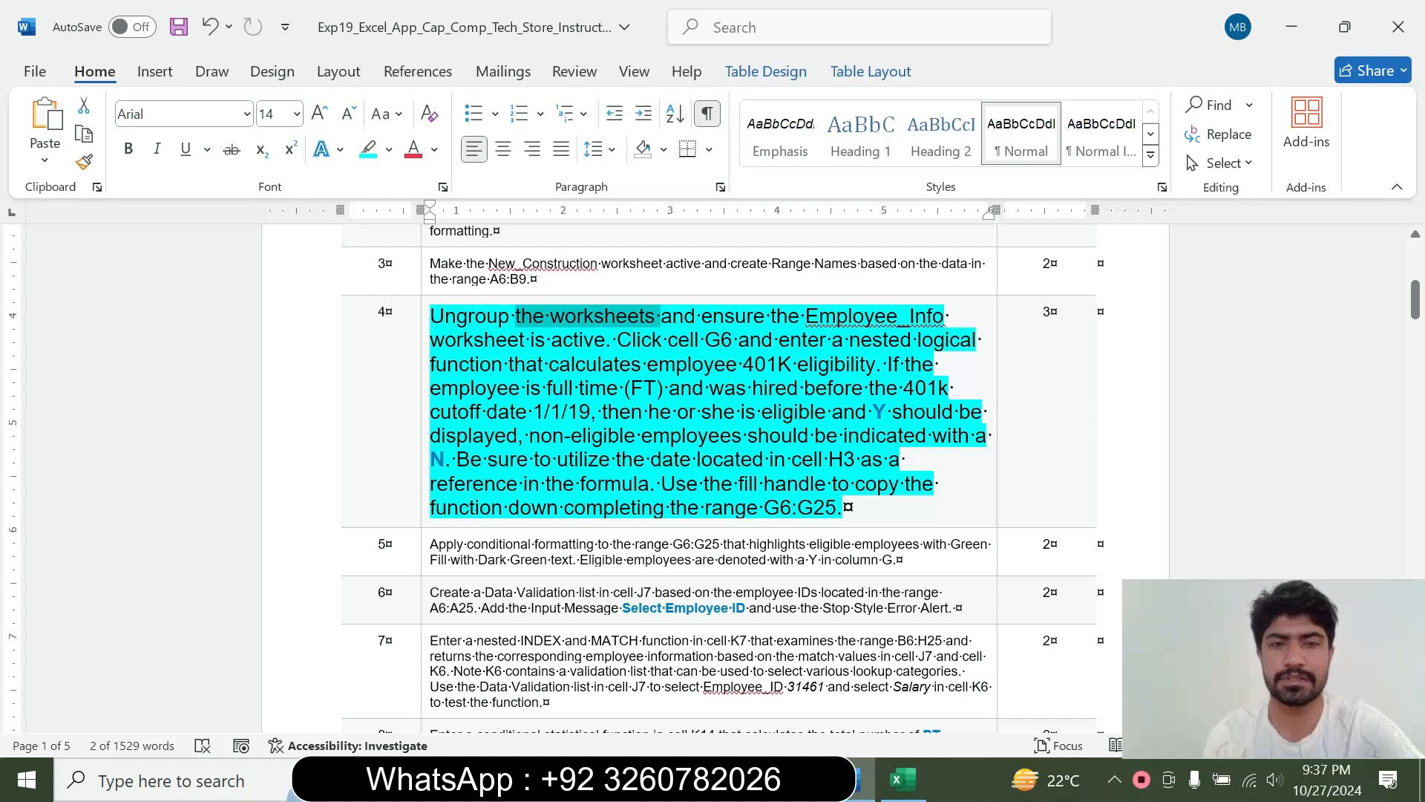
{"action": "left_click", "coordinate": [903, 779]}
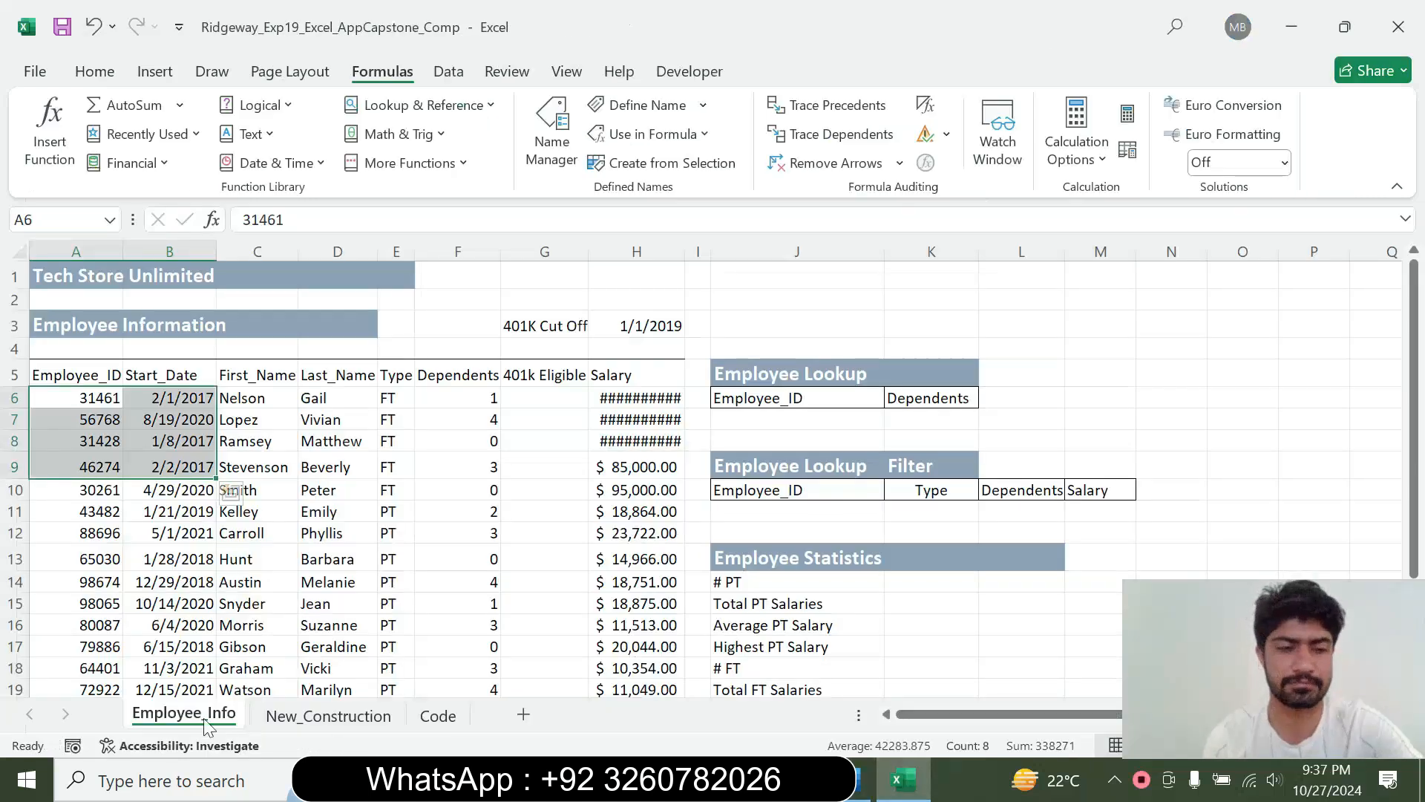
Recheck the step 4 instruction in Word, and in Excel start an IF function in cell G6 with its Function Arguments dialog open
{"action": "left_click", "coordinate": [230, 604]}
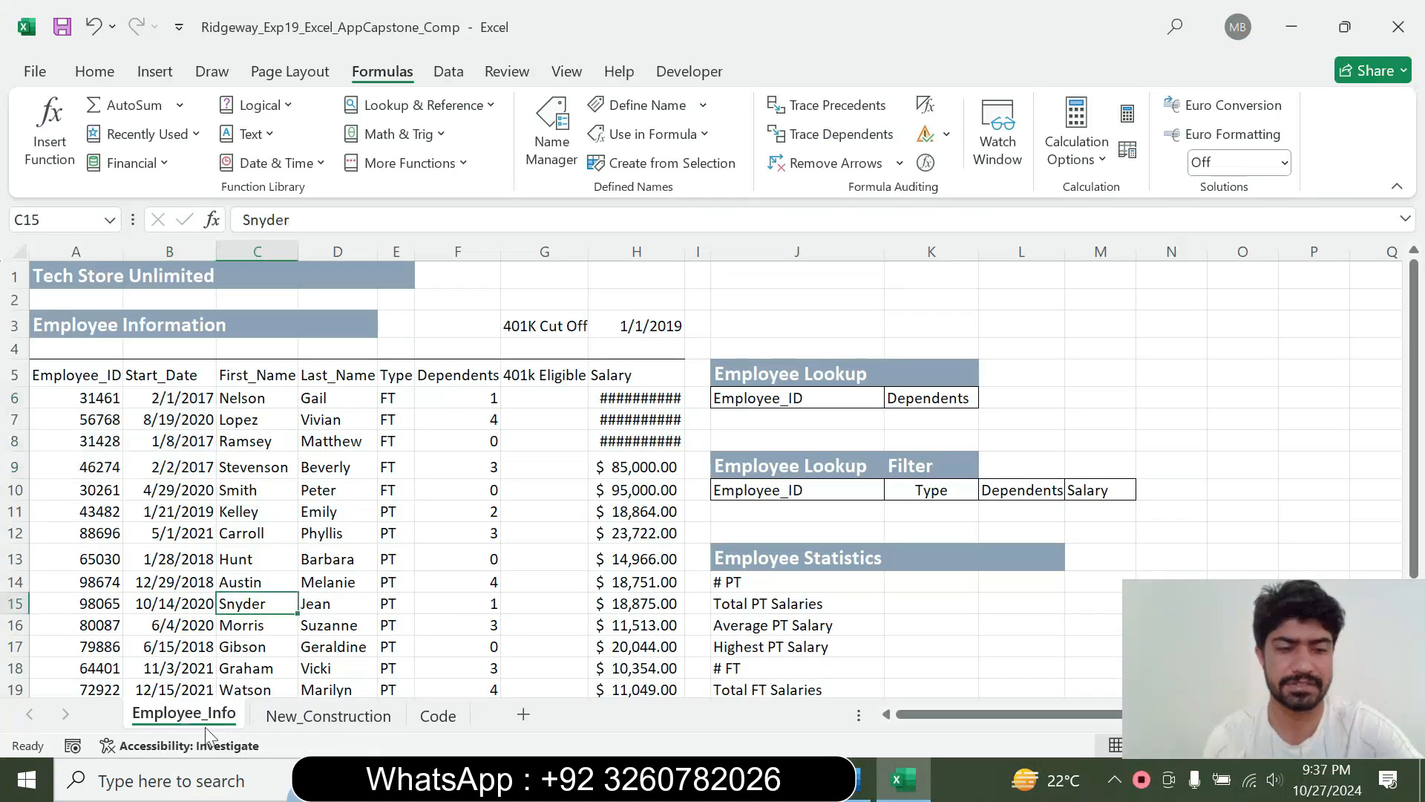
{"action": "left_click", "coordinate": [858, 779]}
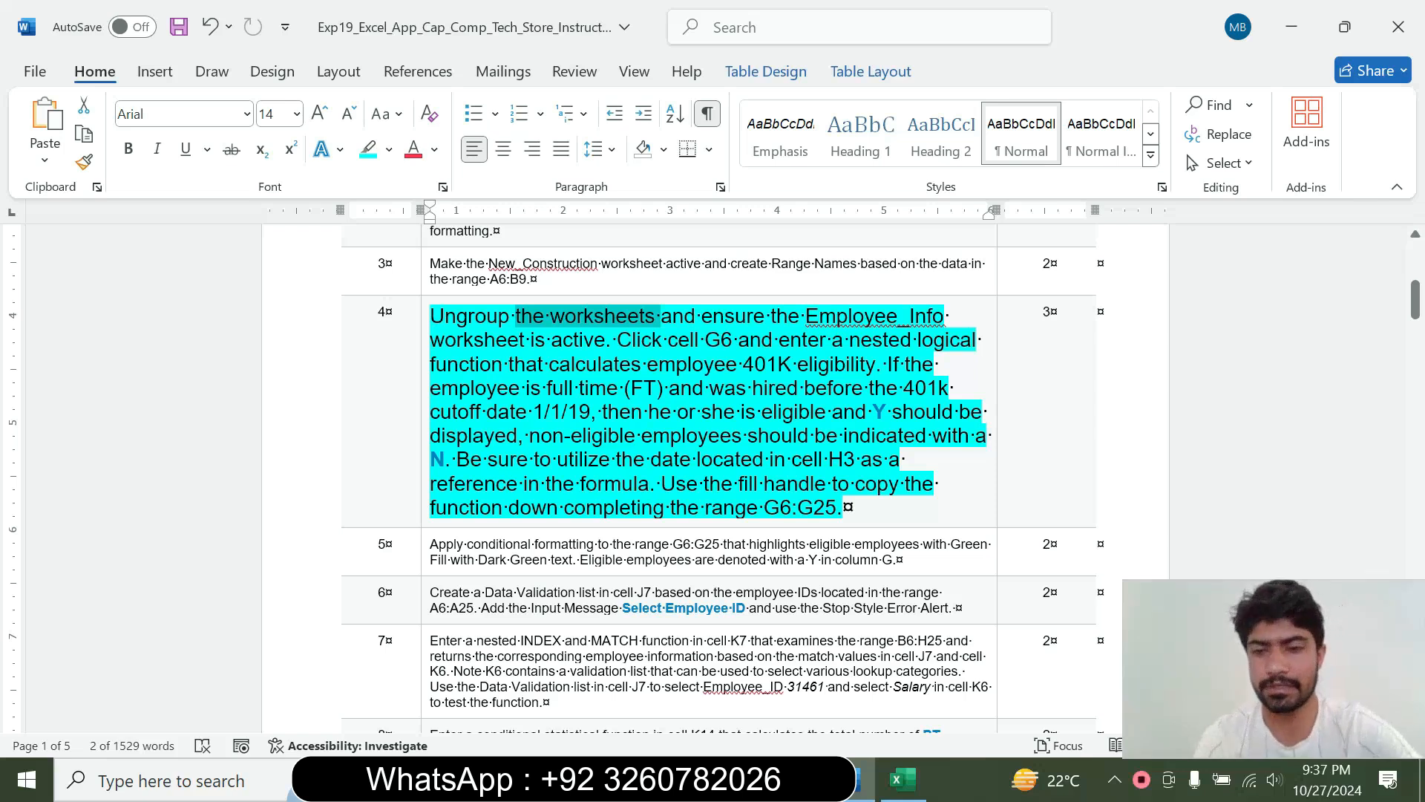
{"action": "left_click", "coordinate": [902, 780]}
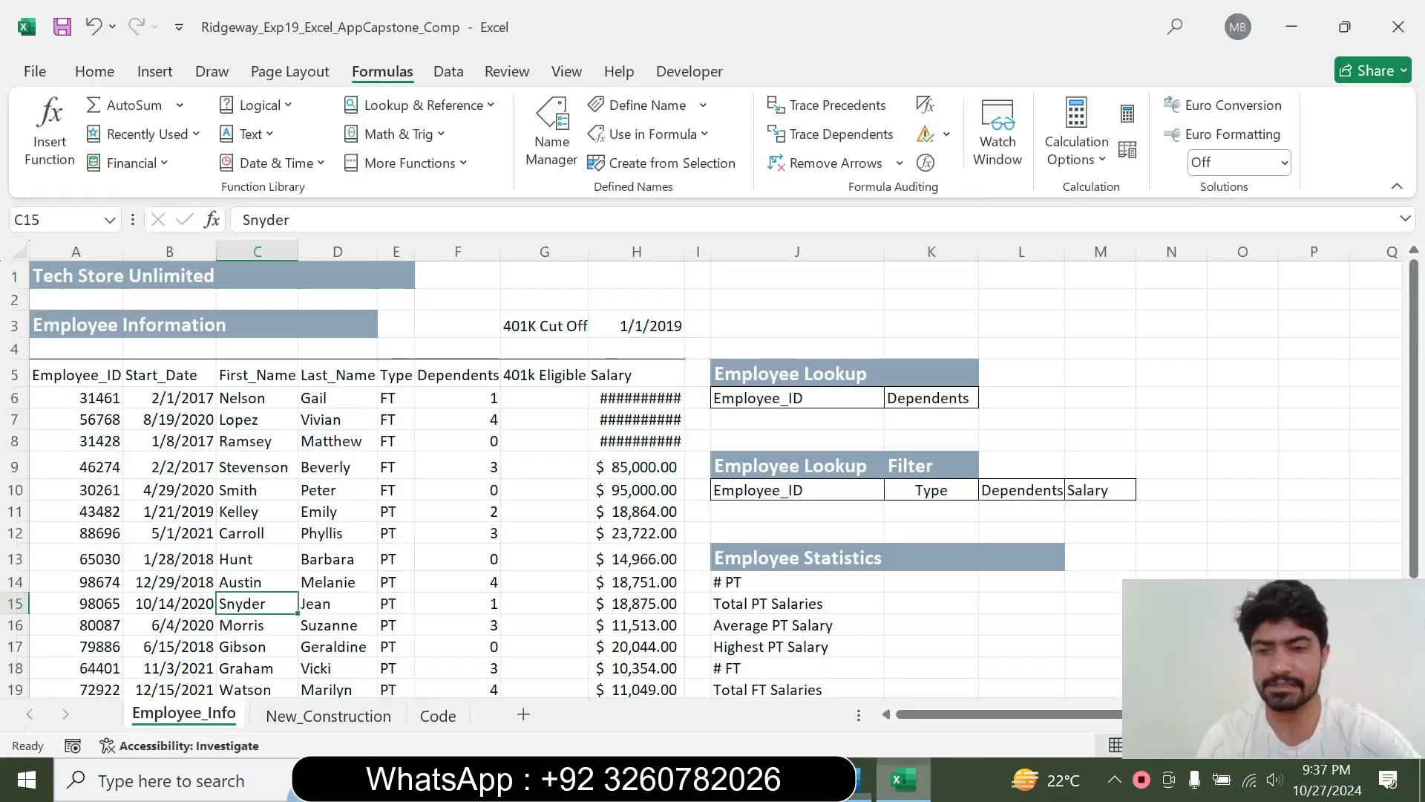
{"action": "left_click", "coordinate": [548, 400]}
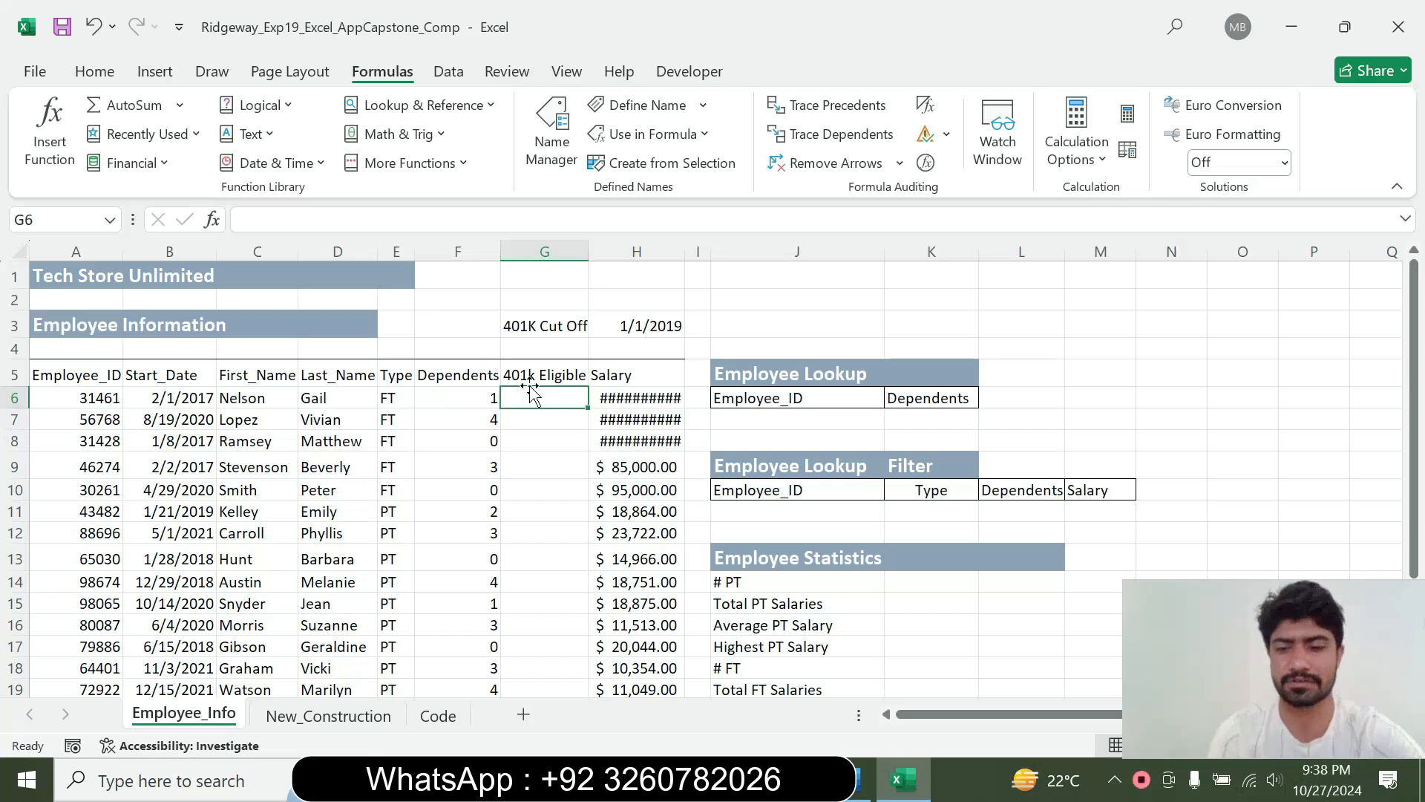
{"action": "type", "text": "=if"}
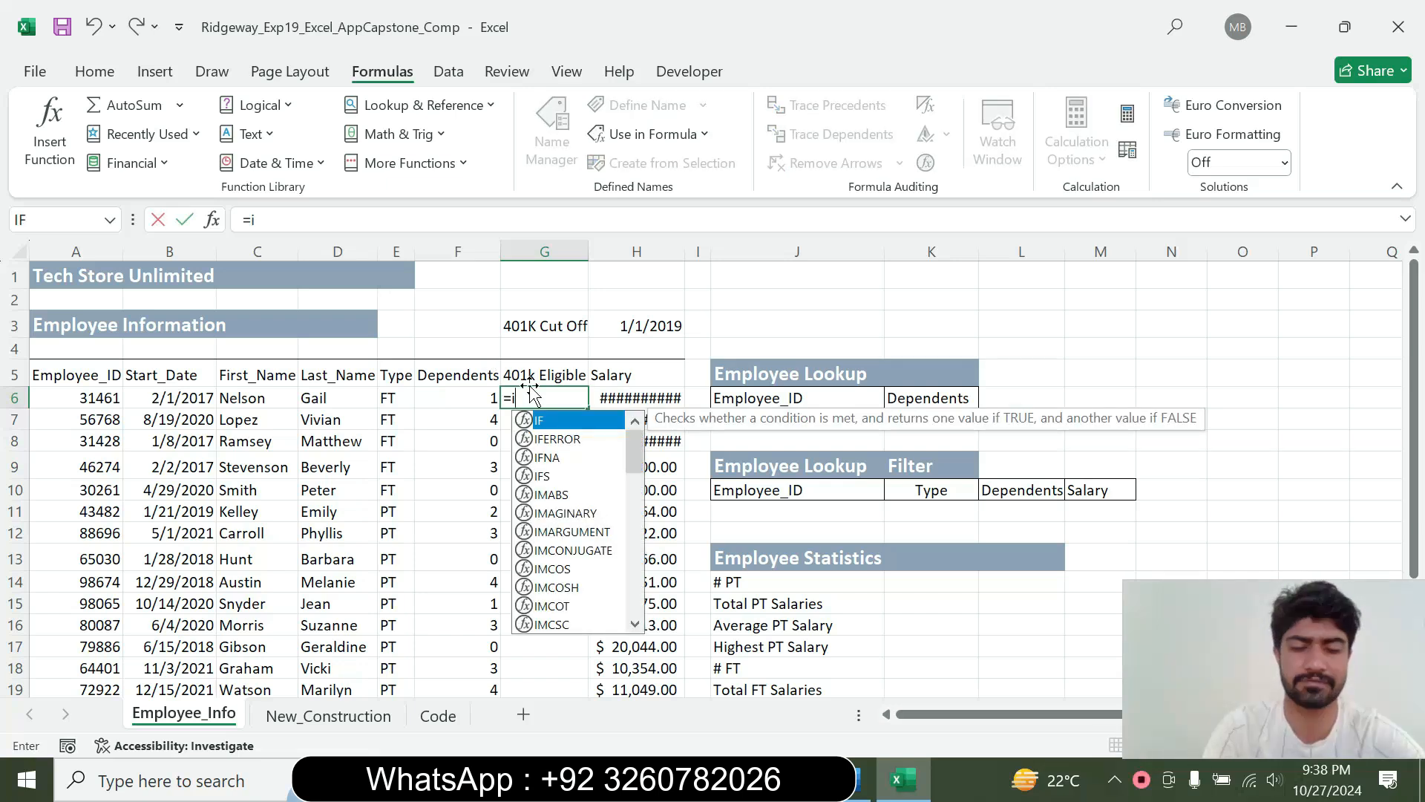
{"action": "double_click", "coordinate": [550, 423]}
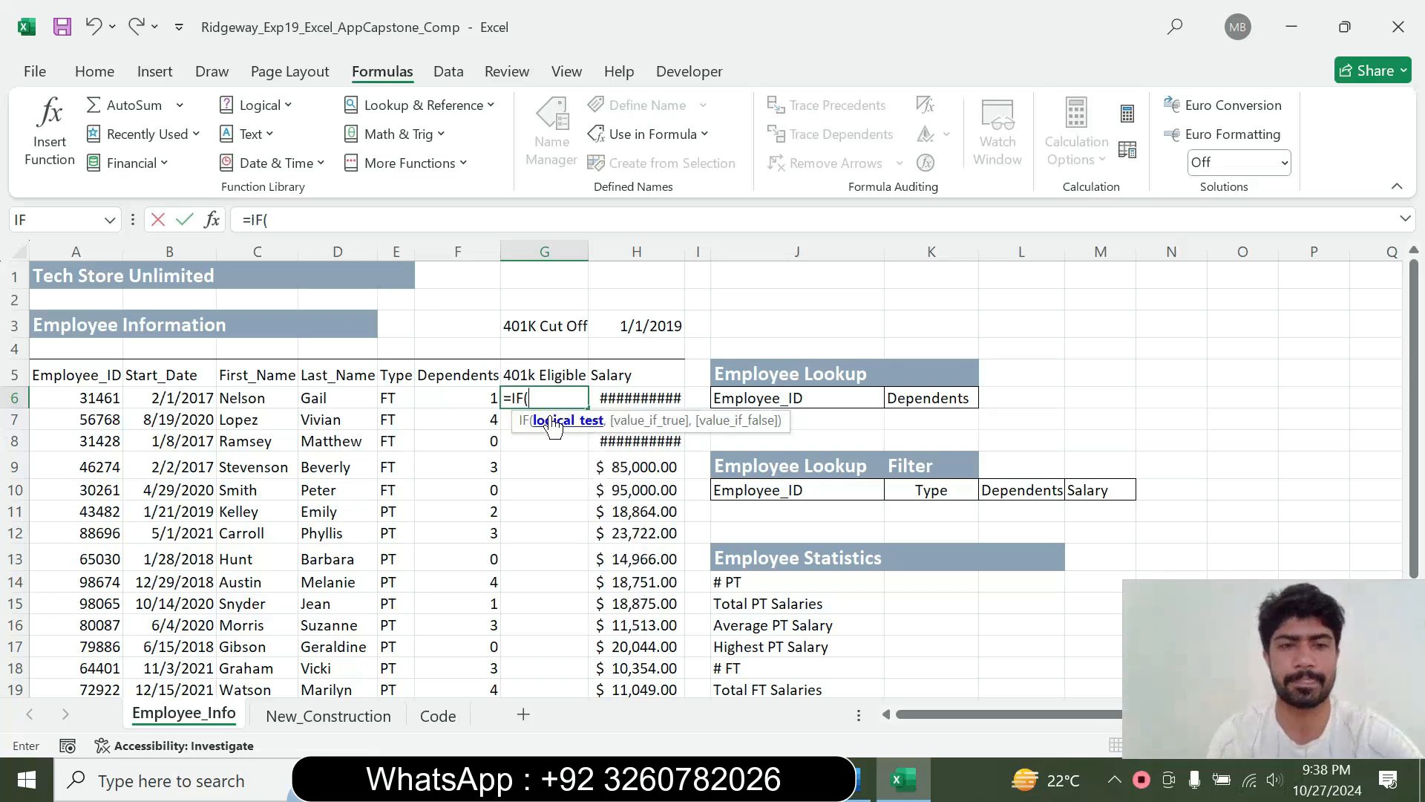
{"action": "left_click", "coordinate": [212, 223]}
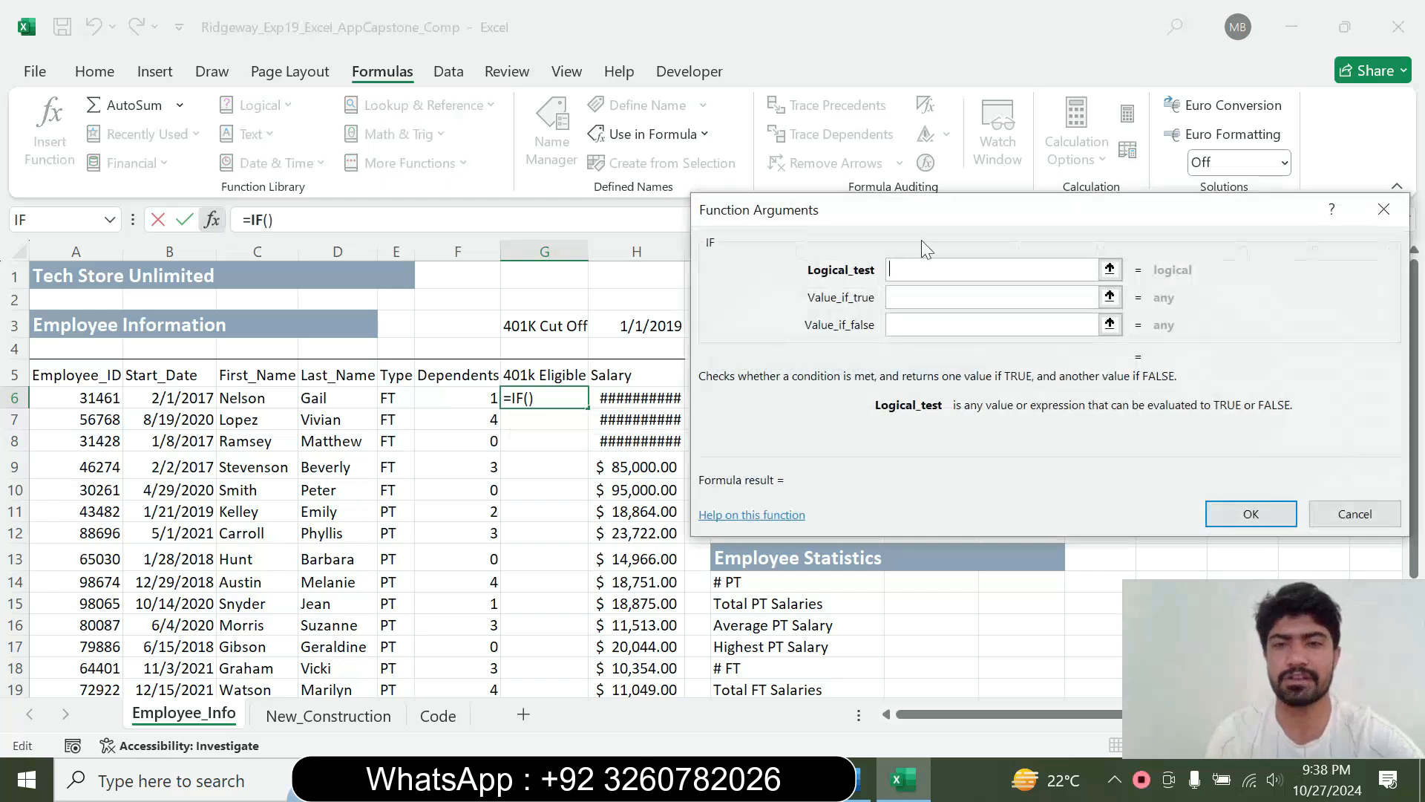
{"action": "left_click_drag", "start_coordinate": [920, 239], "coordinate": [771, 245]}
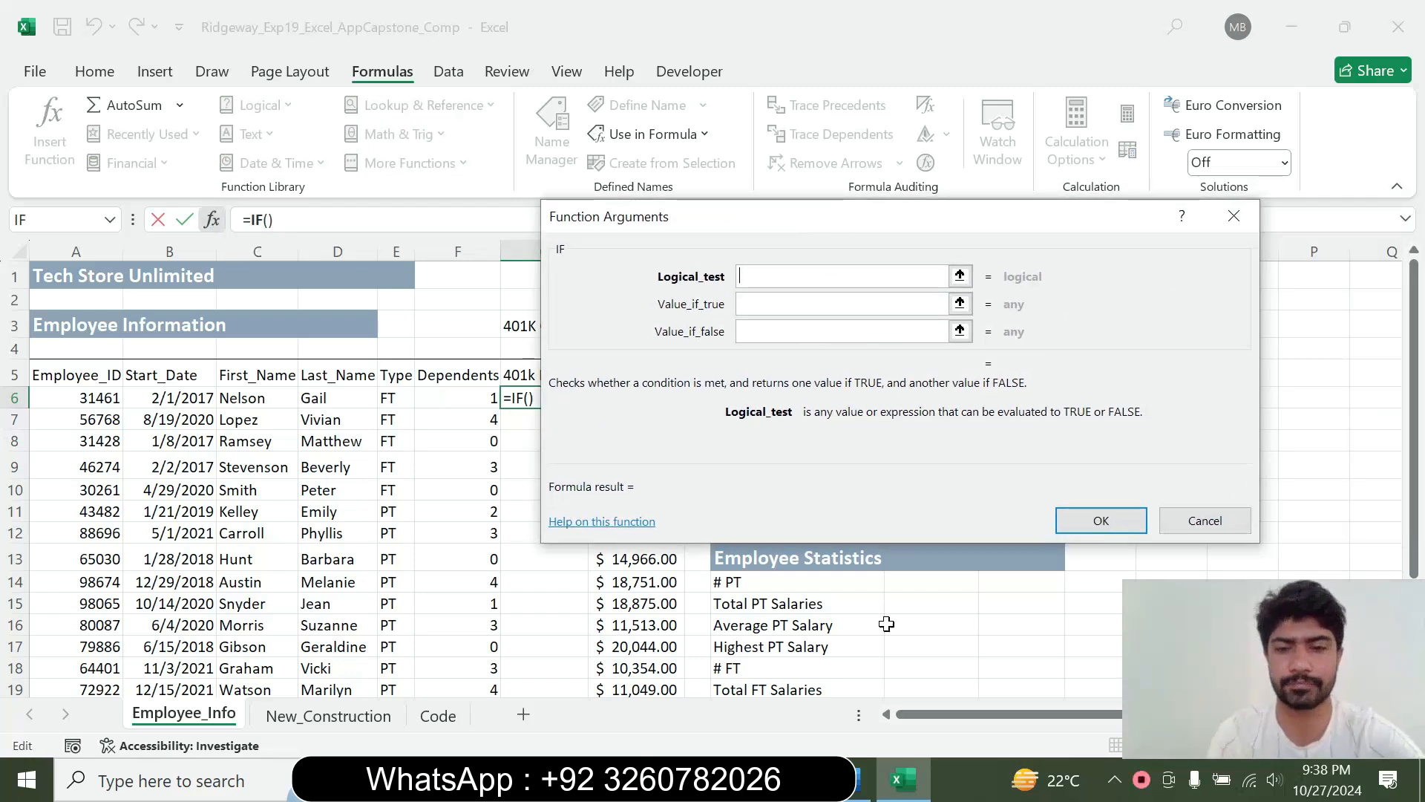
Recheck the instruction in Word and begin the IF logical test in Excel with an AND function whose first condition is E6="FT"
{"action": "left_click", "coordinate": [862, 776]}
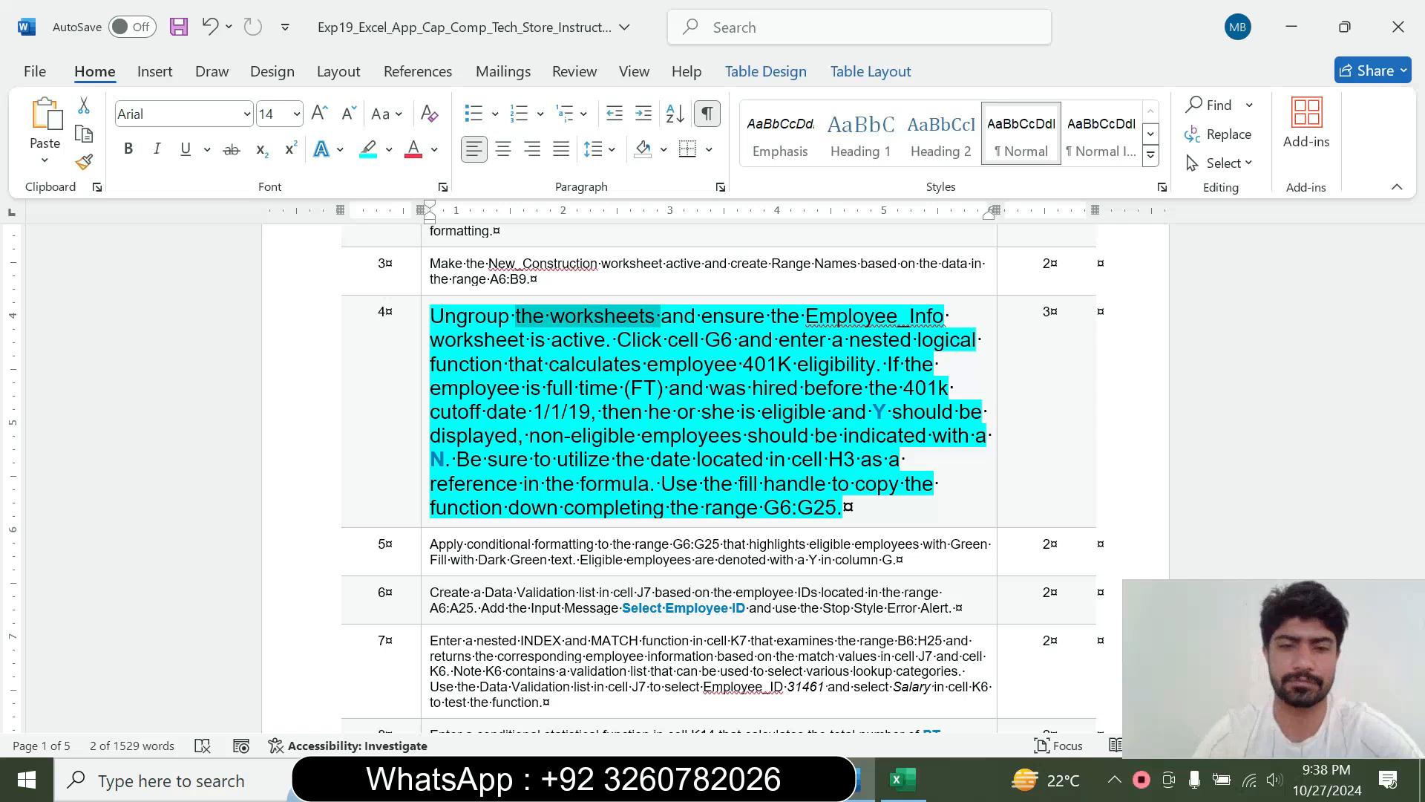
{"action": "left_click", "coordinate": [904, 778]}
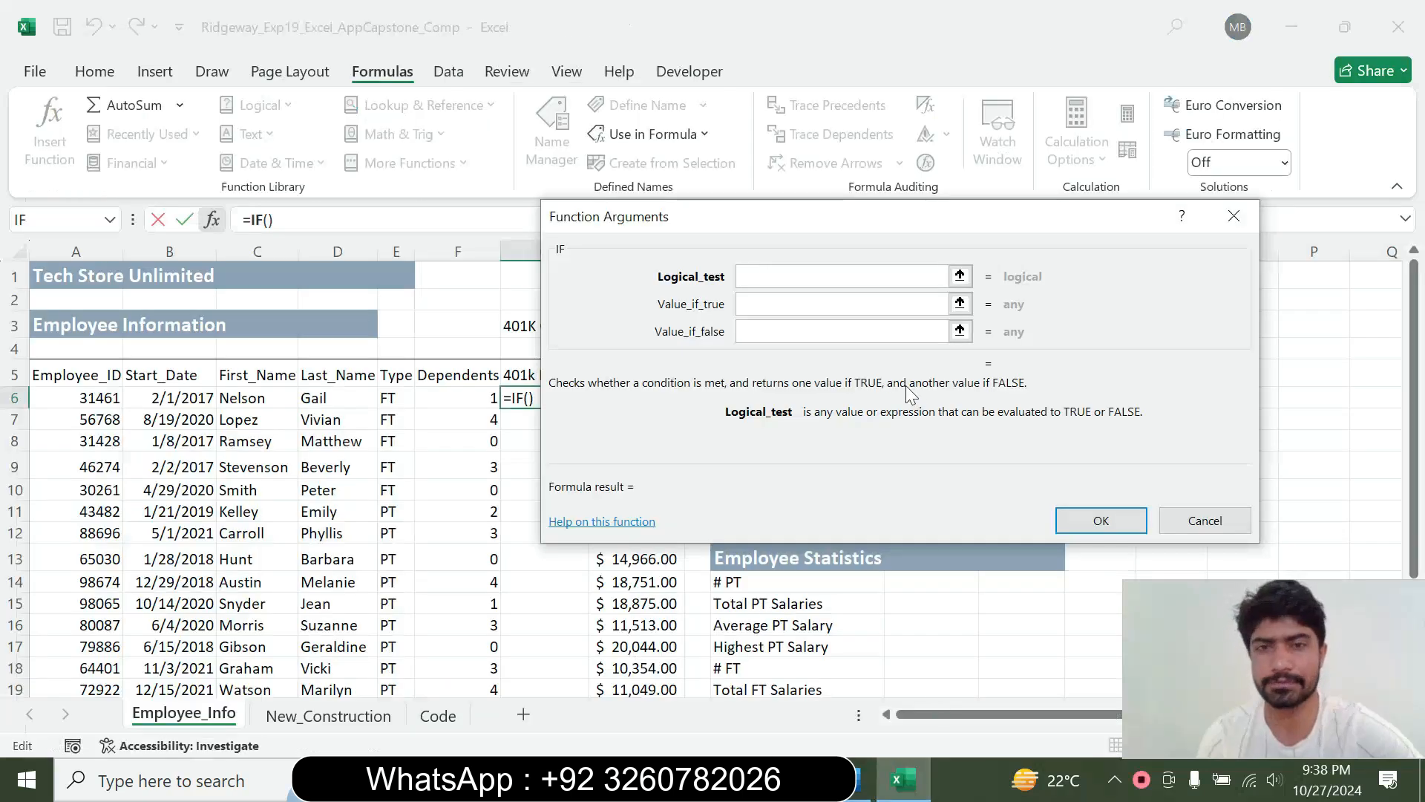
{"action": "type", "text": "AND"}
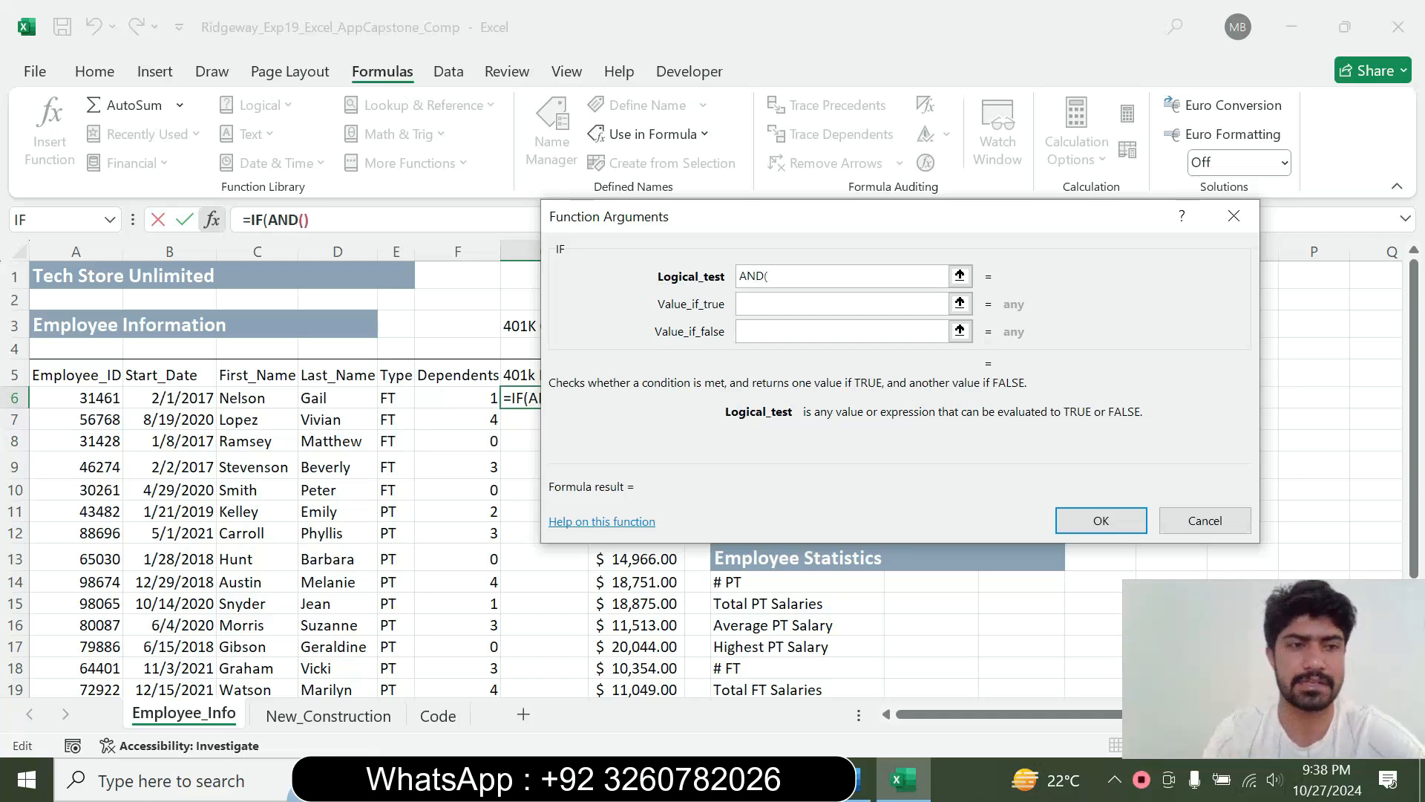
{"action": "type", "text": "("}
{"action": "left_click", "coordinate": [463, 394]}
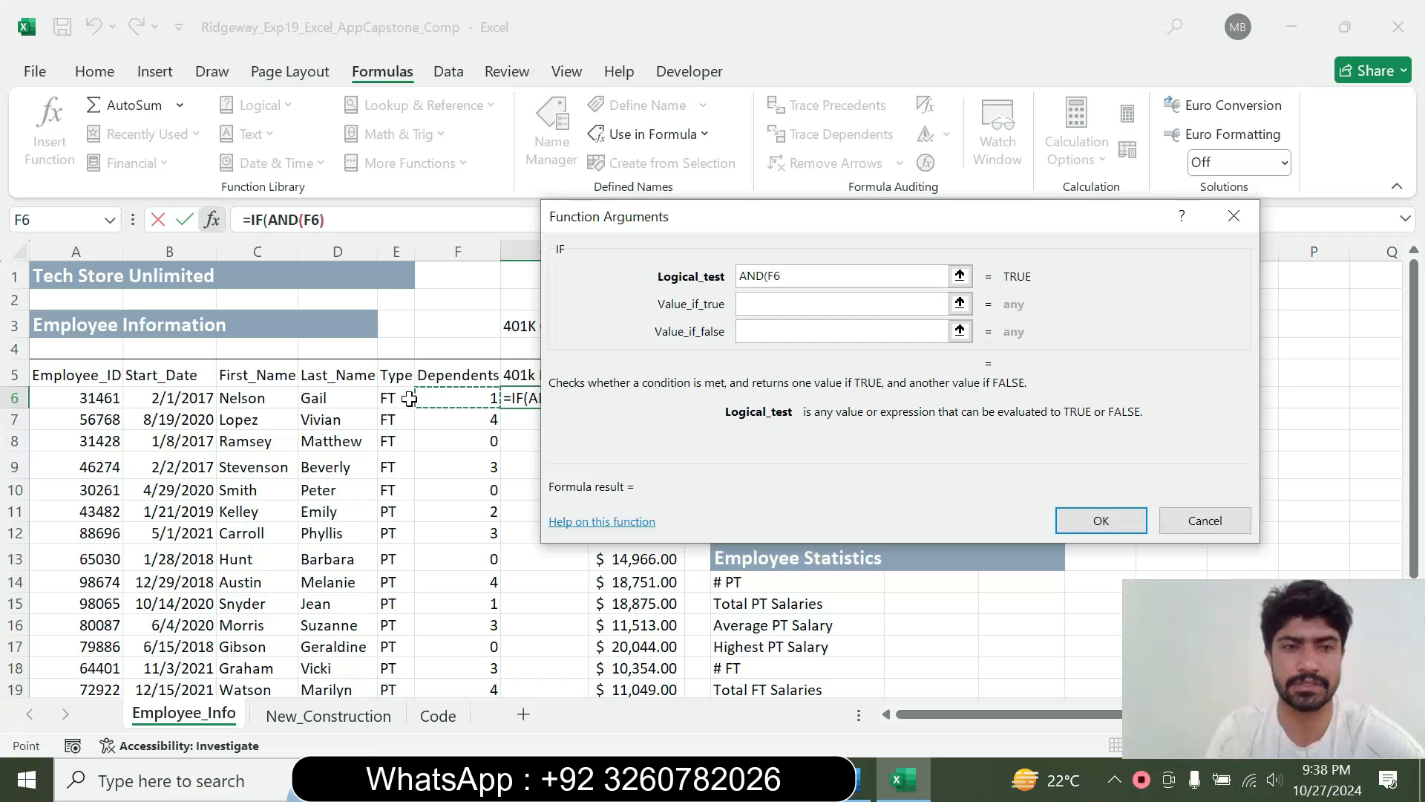
{"action": "left_click", "coordinate": [387, 398]}
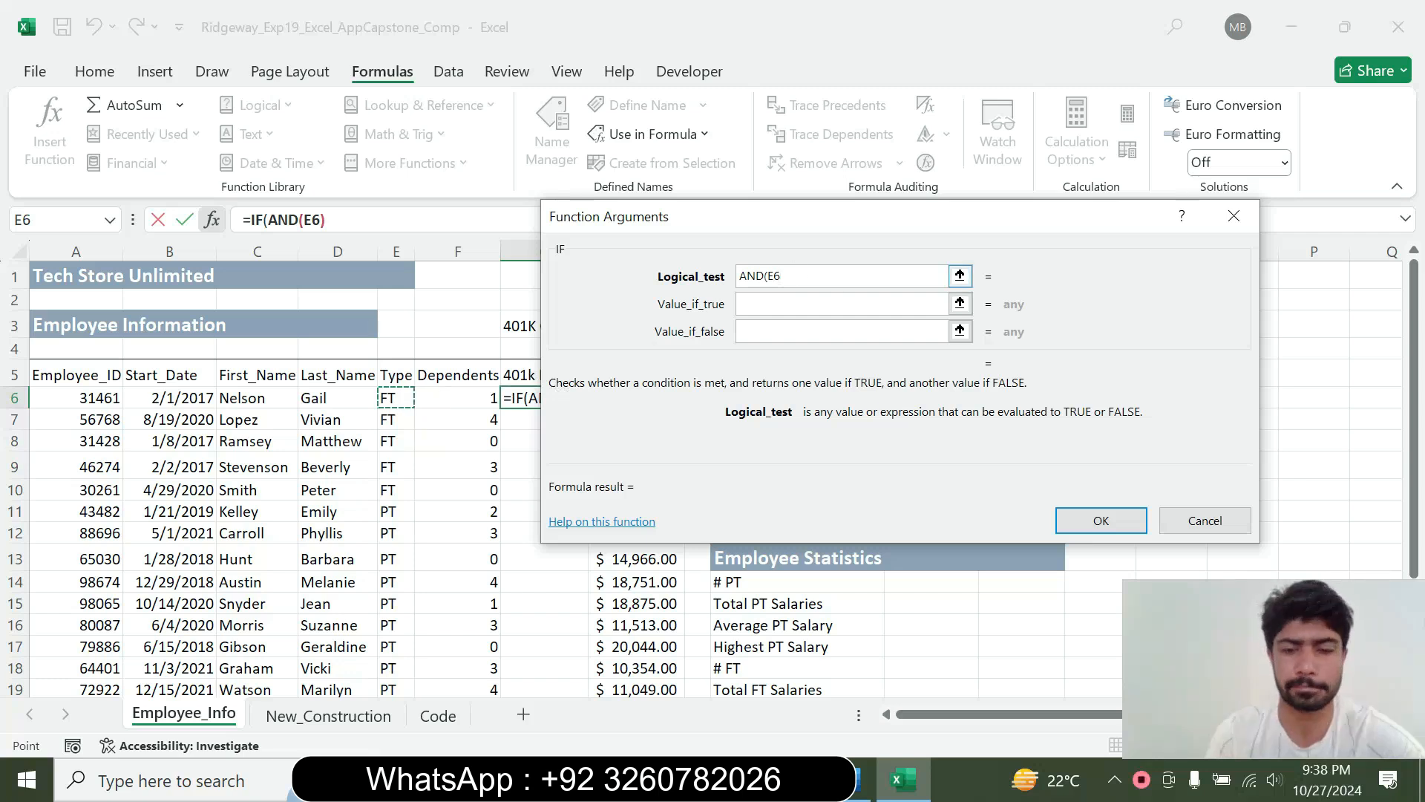
{"action": "type", "text": "="}
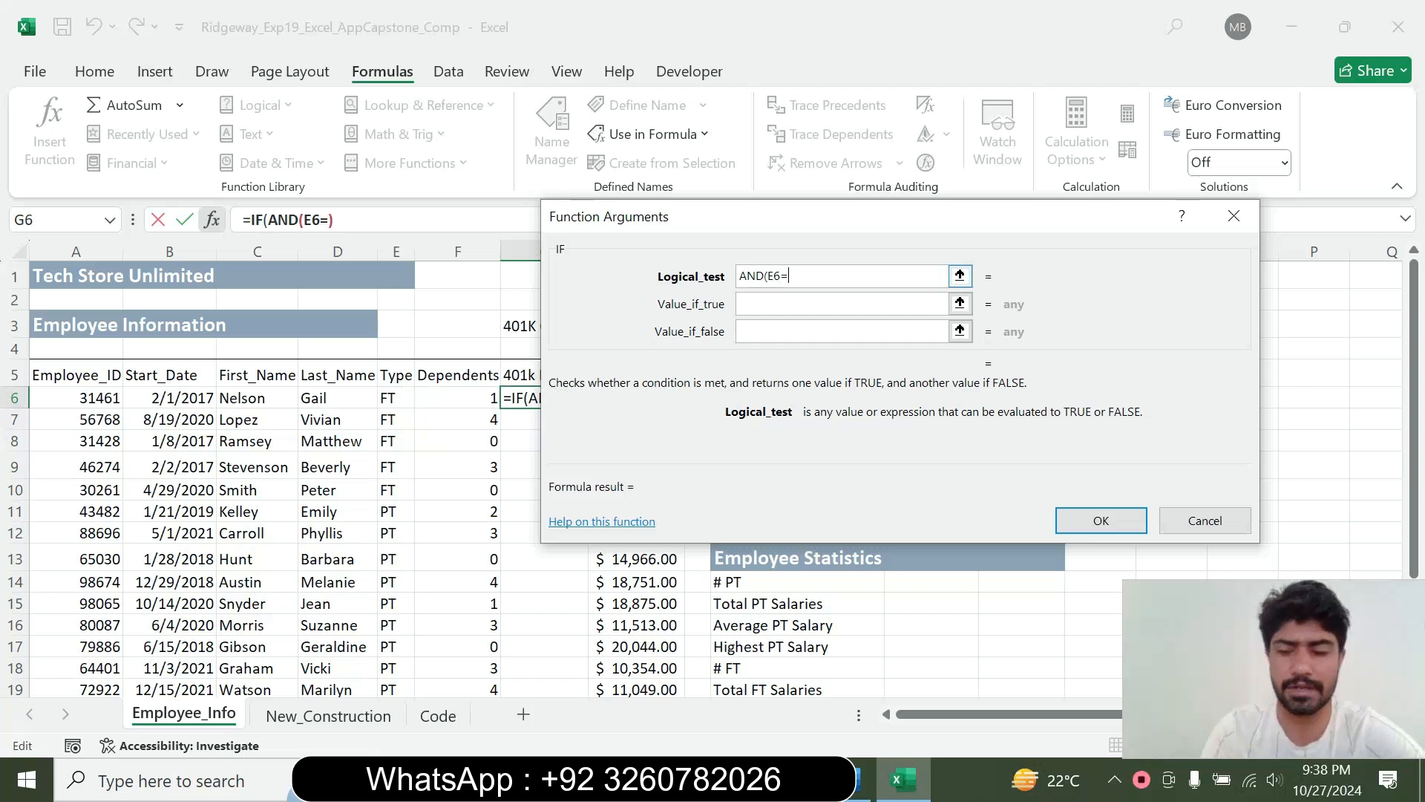
{"action": "type", "text": "\"FT"}
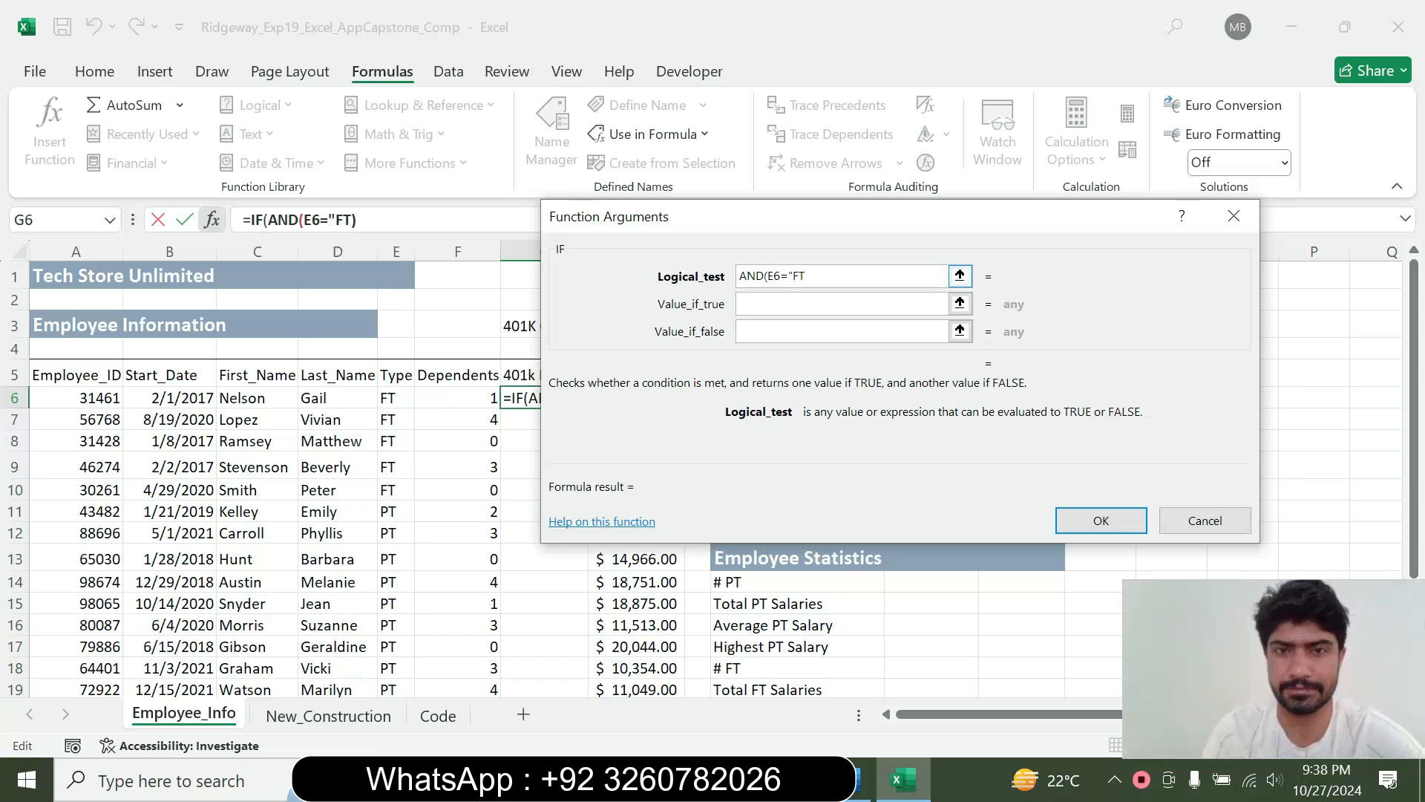
{"action": "type", "text": "\","}
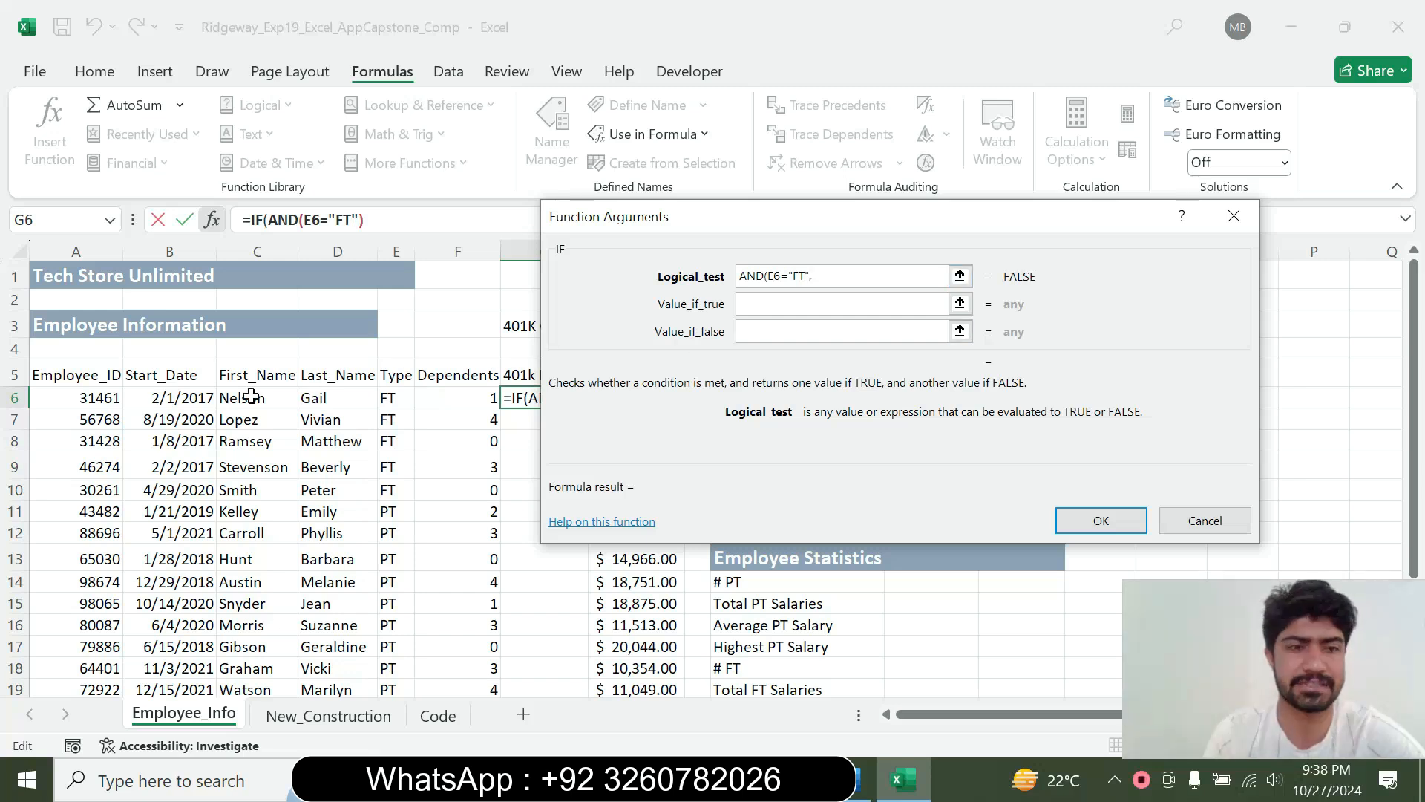
Add the condition B6<$H$3 with an absolute cutoff date reference and close the AND logical test
{"action": "left_click", "coordinate": [195, 394]}
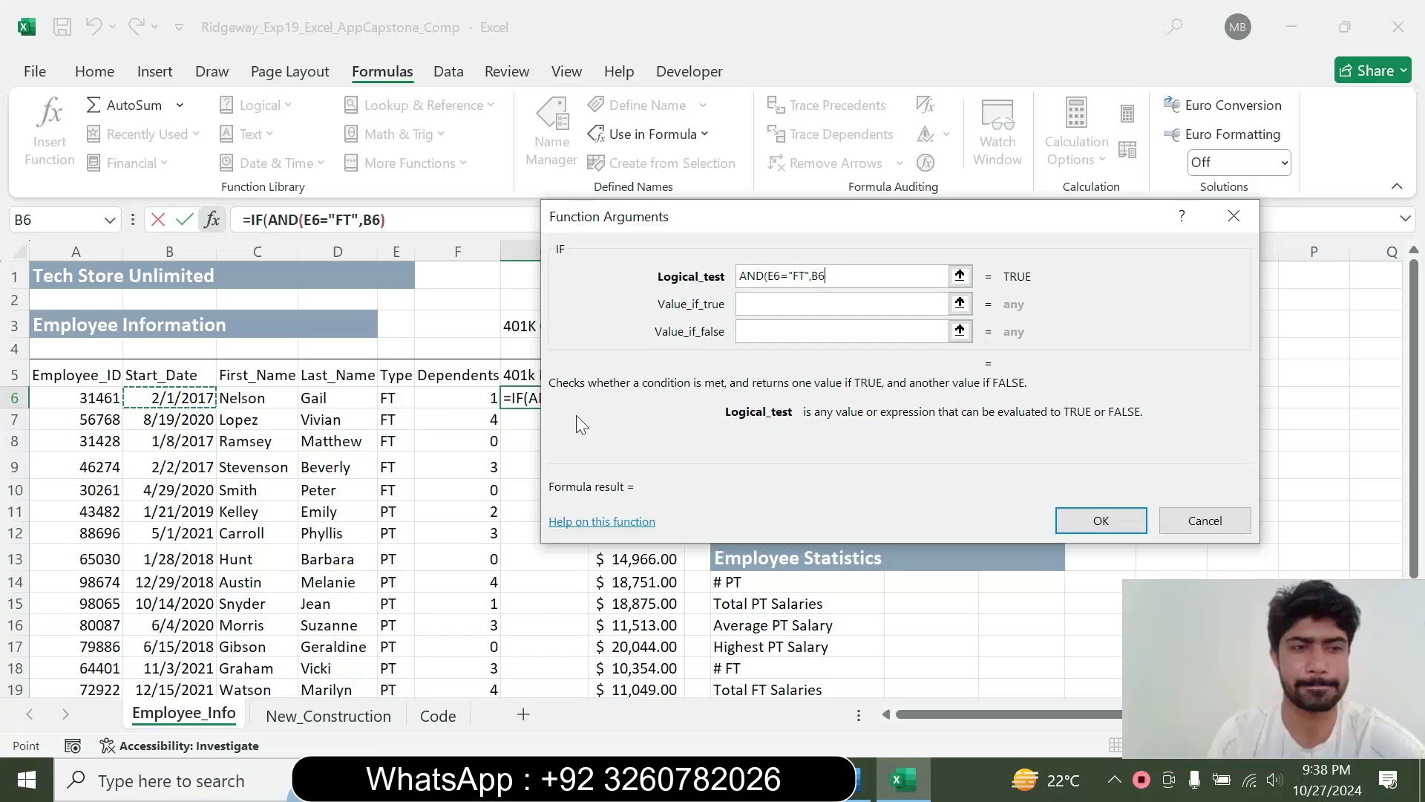
{"action": "type", "text": "<"}
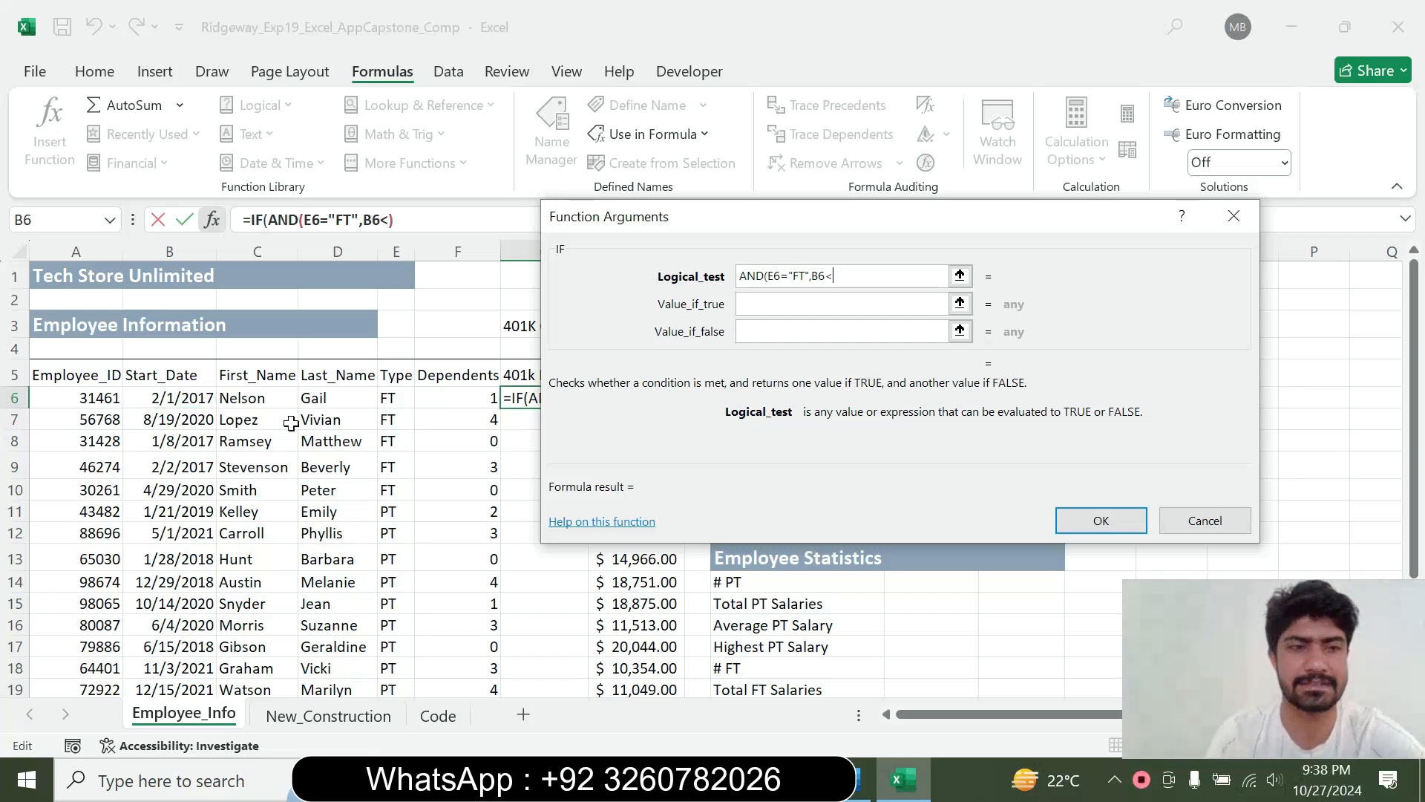
{"action": "left_click_drag", "start_coordinate": [666, 216], "coordinate": [934, 298]}
{"action": "left_click", "coordinate": [646, 320]}
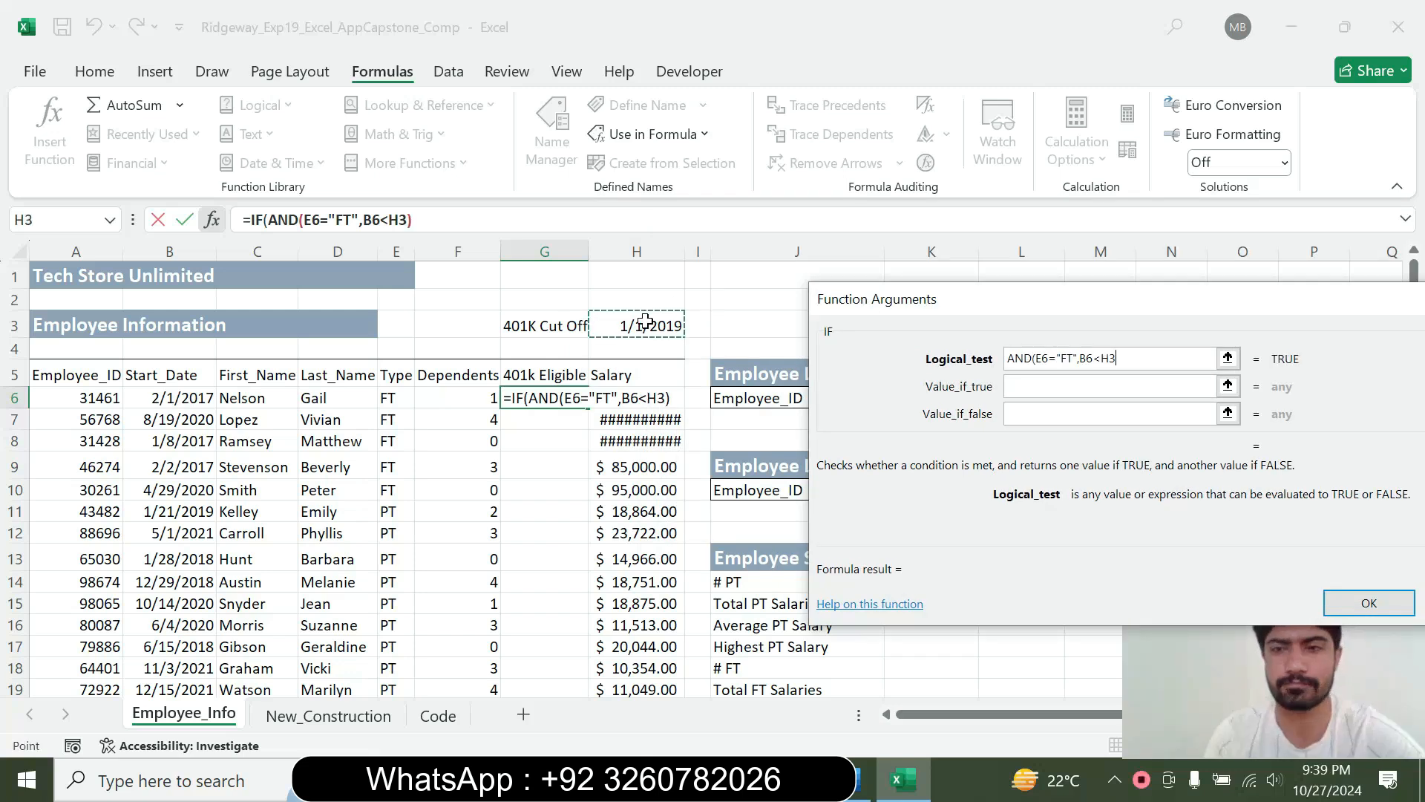
{"action": "key", "text": "F4"}
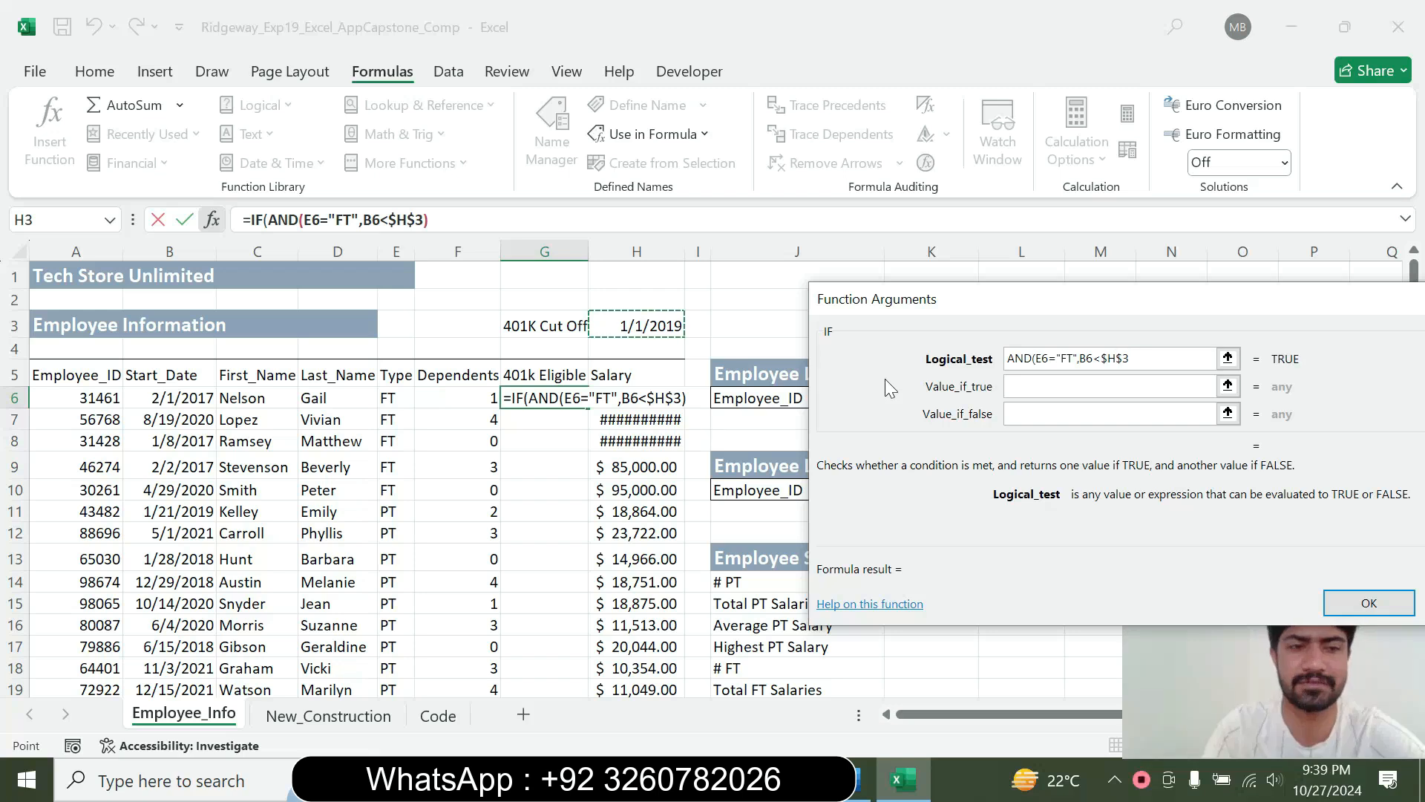
{"action": "type", "text": ")"}
{"action": "key", "text": "Tab"}
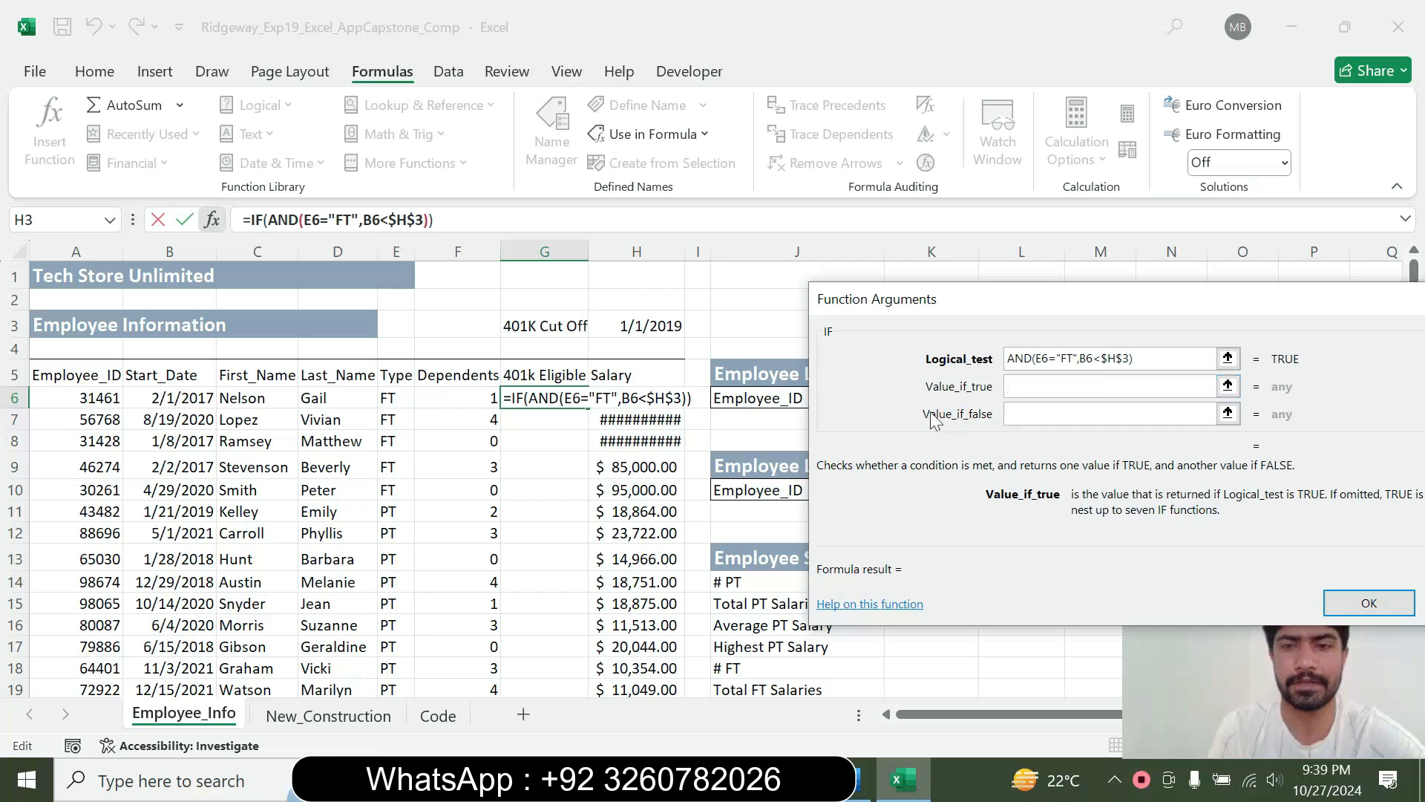
Recheck the instruction in Word, set the IF results in Excel to "Y" if true and "N" if false, and complete the formula
{"action": "left_click", "coordinate": [861, 781]}
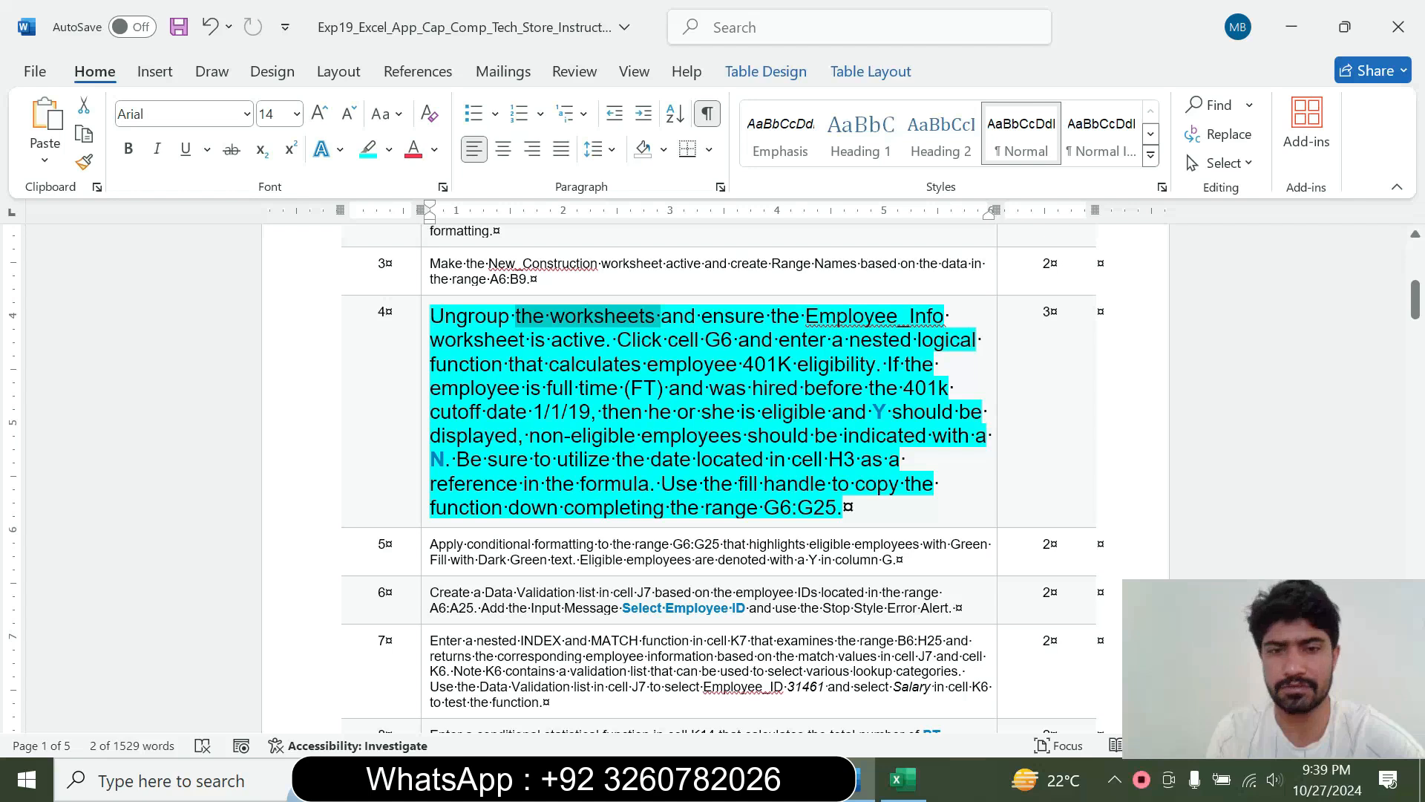
{"action": "left_click", "coordinate": [903, 779]}
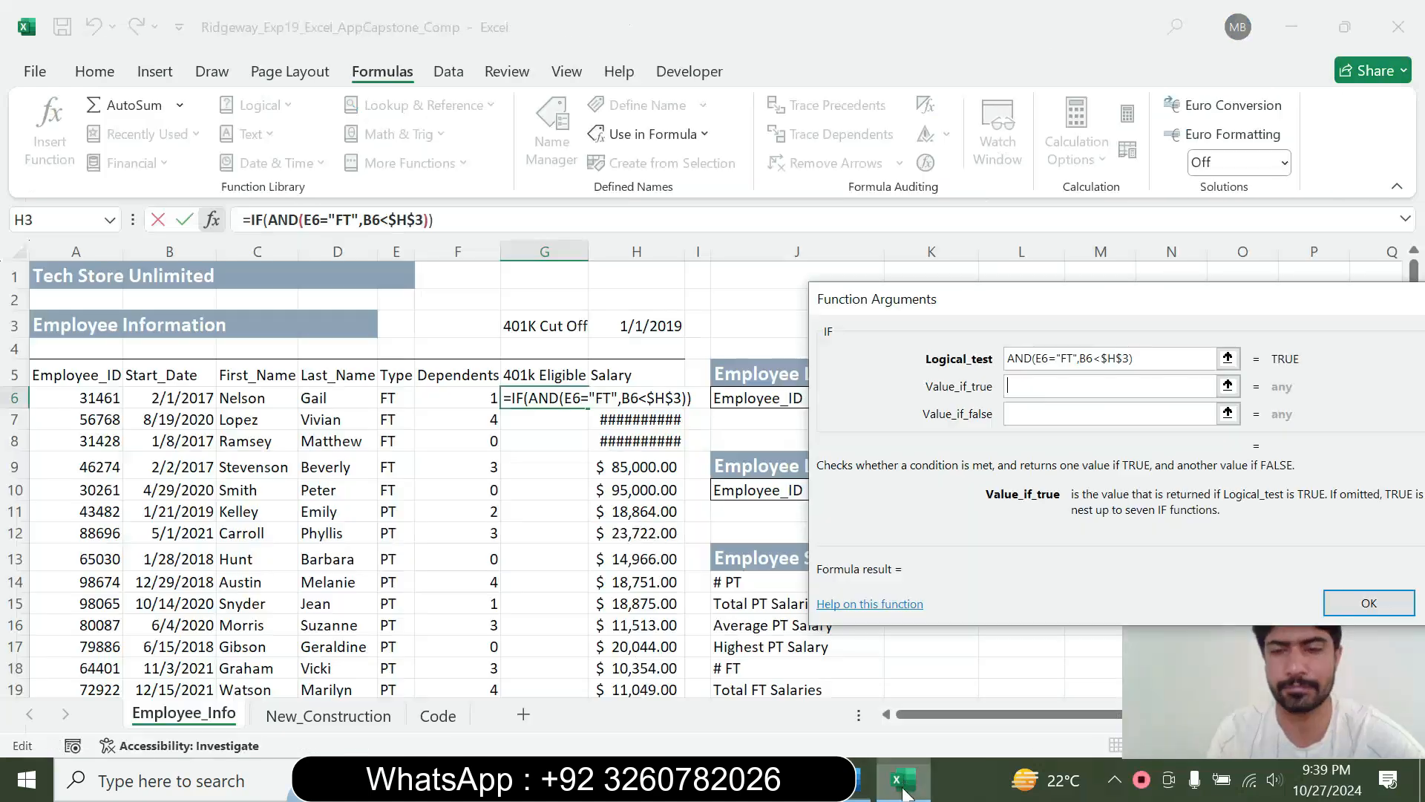
{"action": "type", "text": "\""}
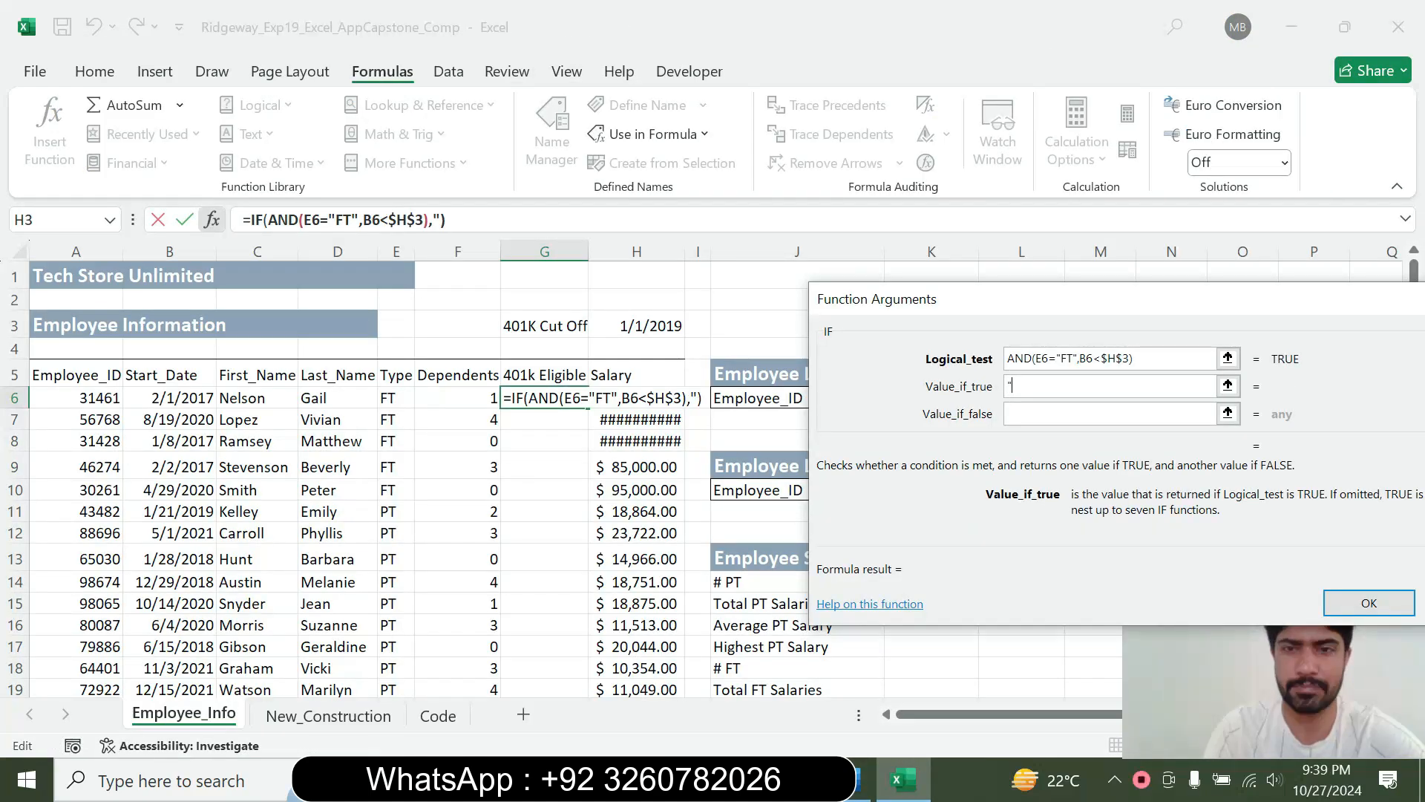
{"action": "type", "text": "Y\""}
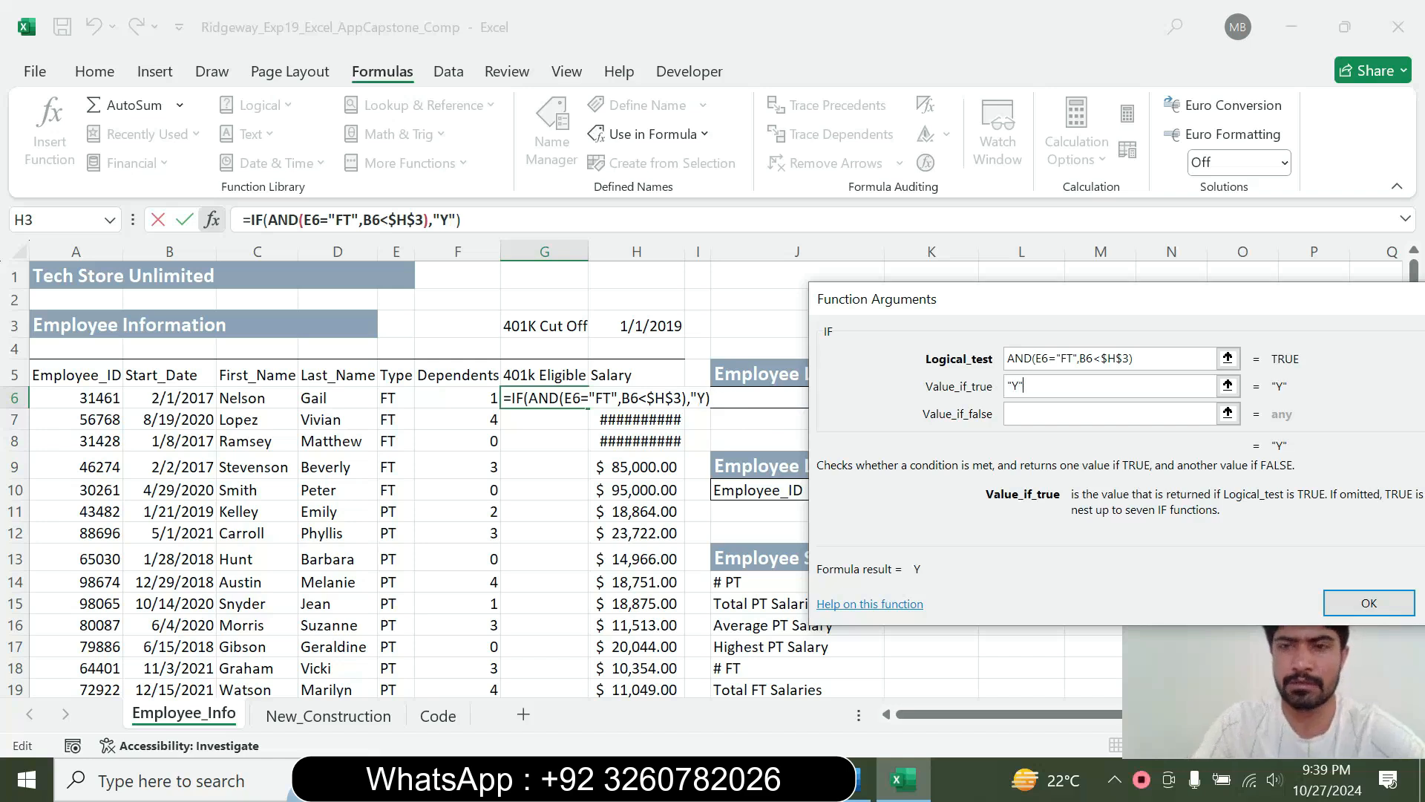
{"action": "left_click", "coordinate": [1109, 413]}
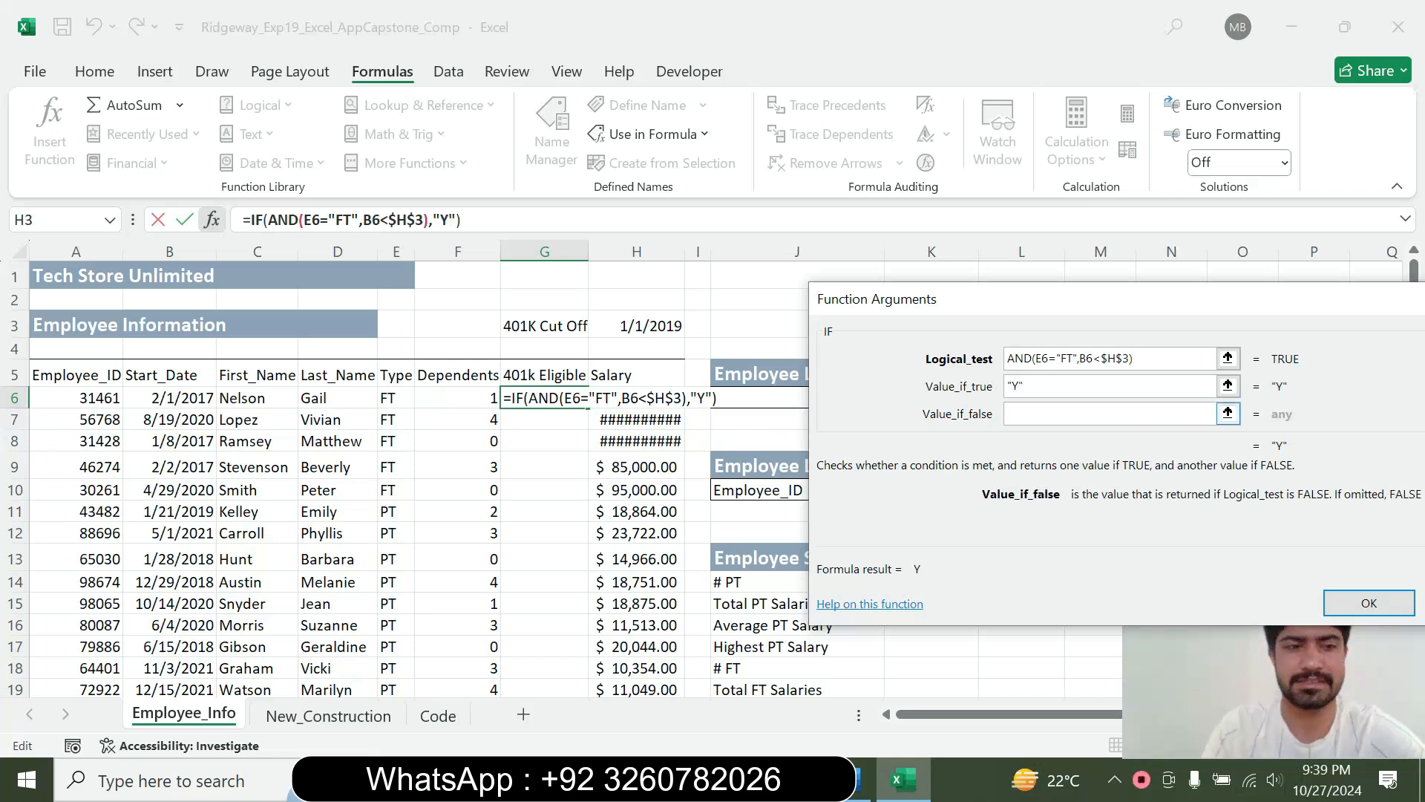
{"action": "type", "text": "\"N\""}
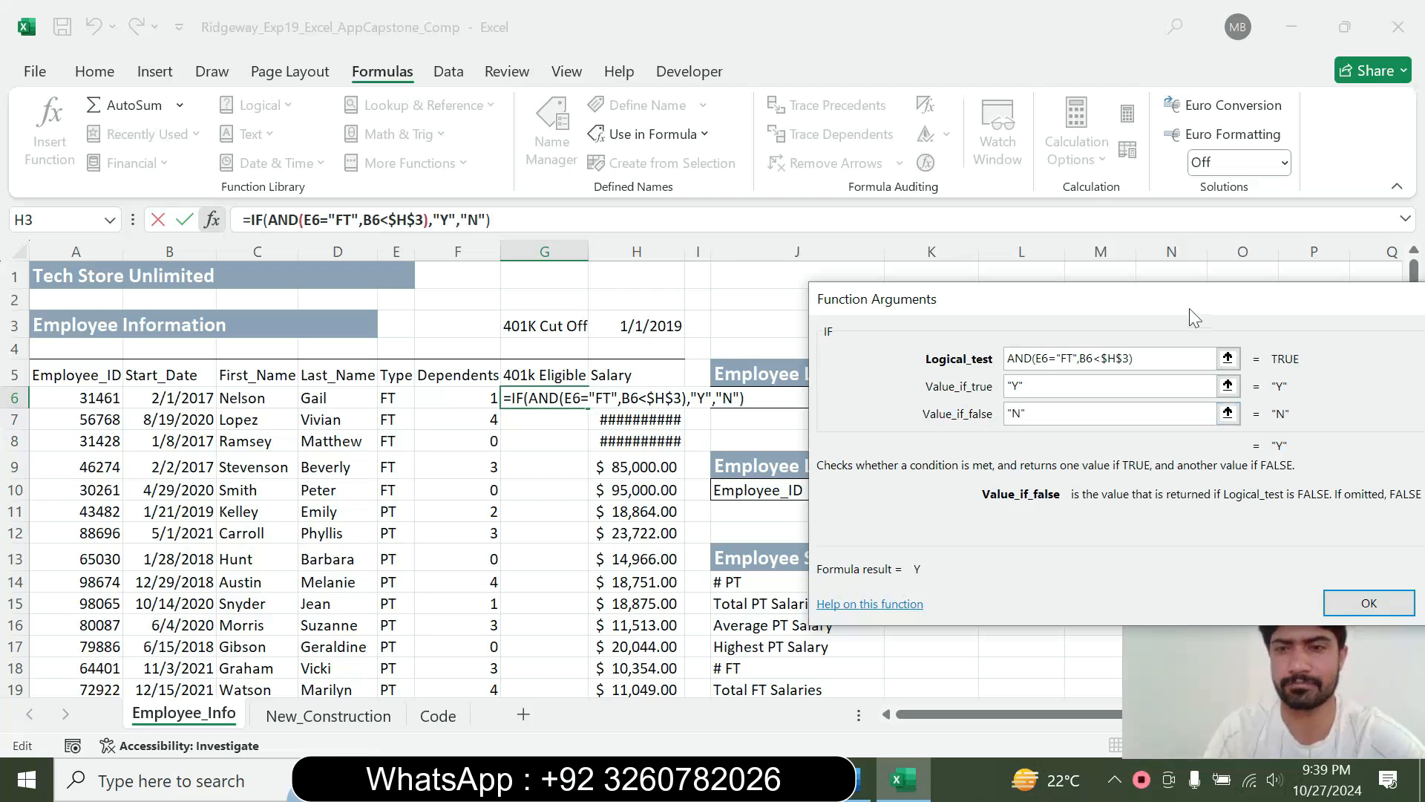
{"action": "left_click_drag", "start_coordinate": [1189, 308], "coordinate": [991, 287]}
{"action": "left_click", "coordinate": [1174, 583]}
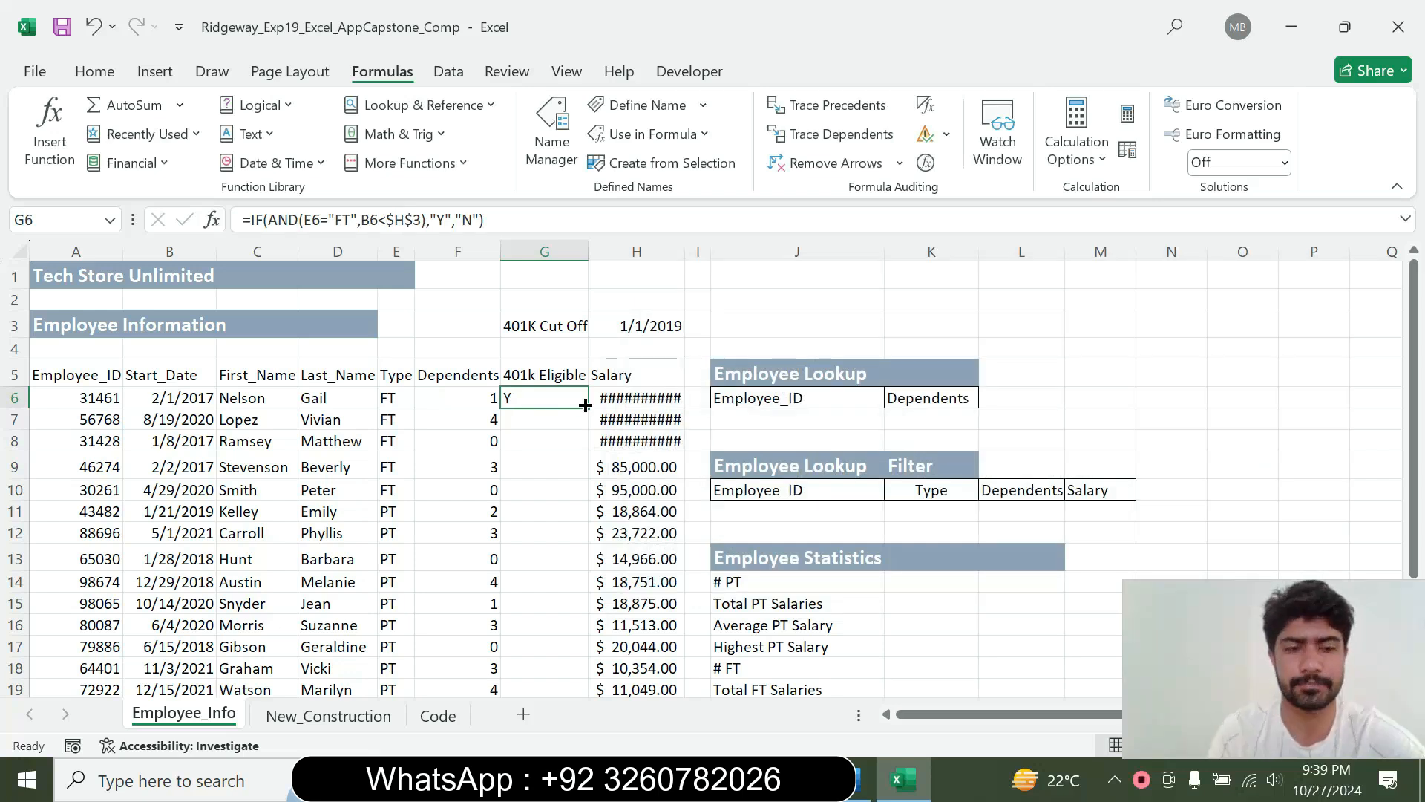
Read the fill handle instruction in Word and copy the G6 formula down through G25 in Excel
{"action": "left_click", "coordinate": [863, 779]}
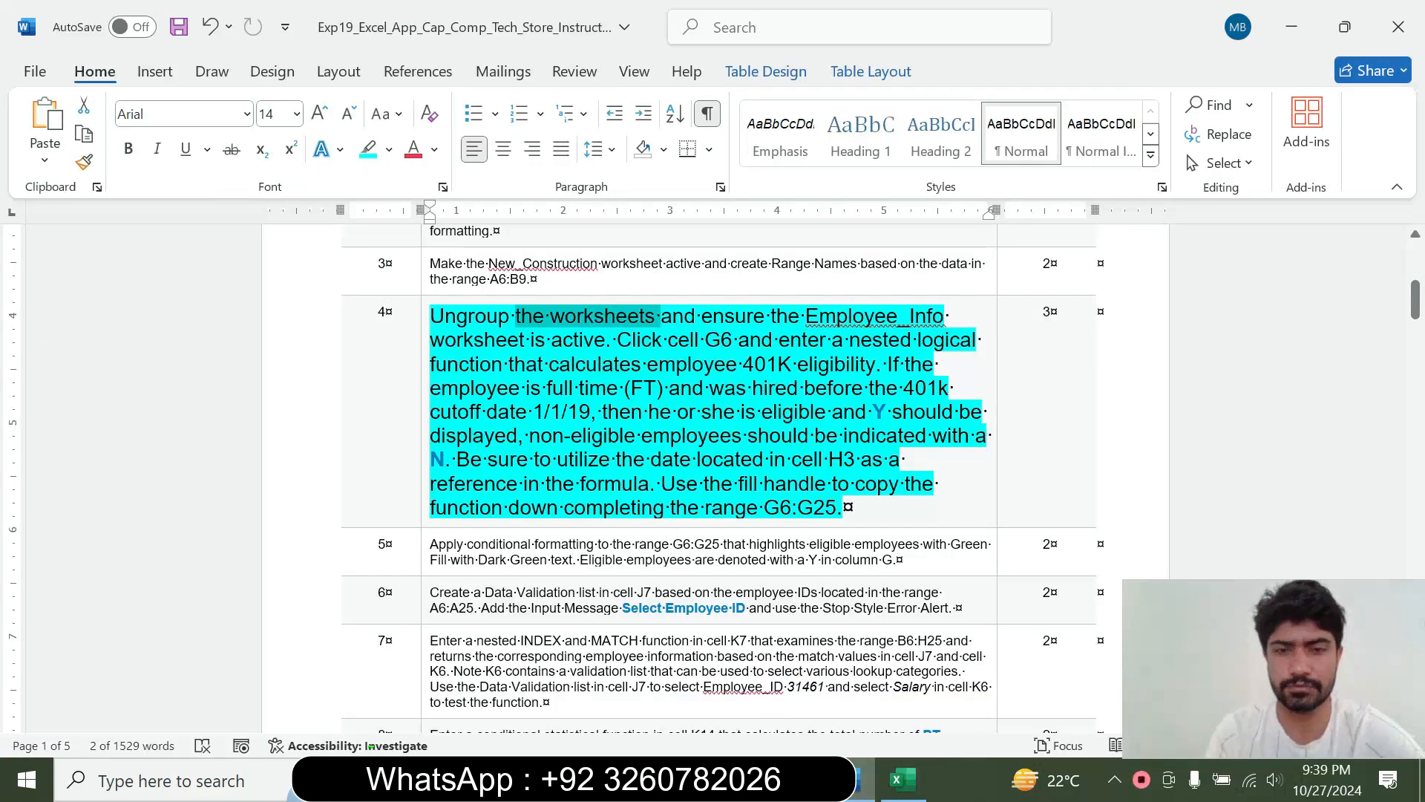
{"action": "left_click_drag", "start_coordinate": [661, 483], "coordinate": [763, 510]}
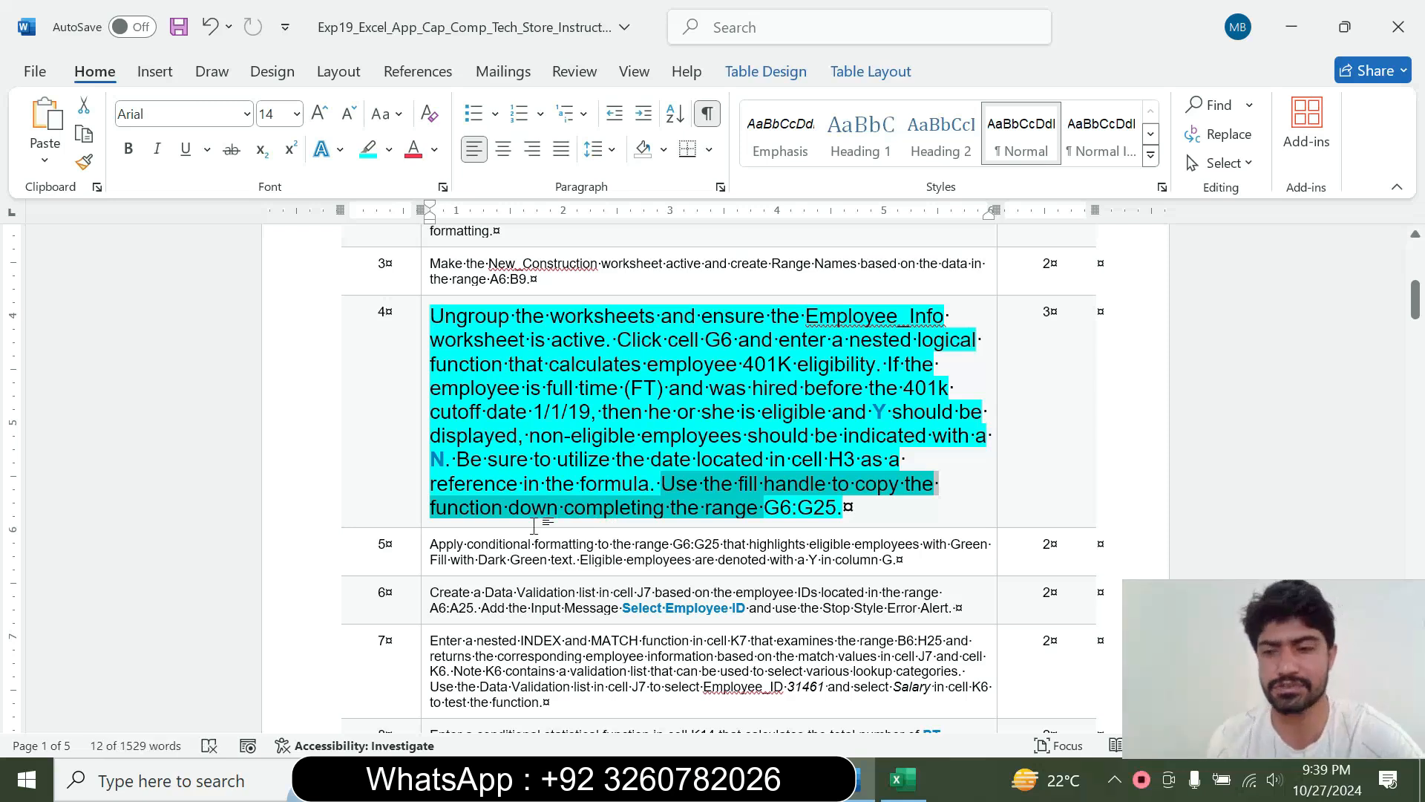
{"action": "left_click", "coordinate": [900, 780]}
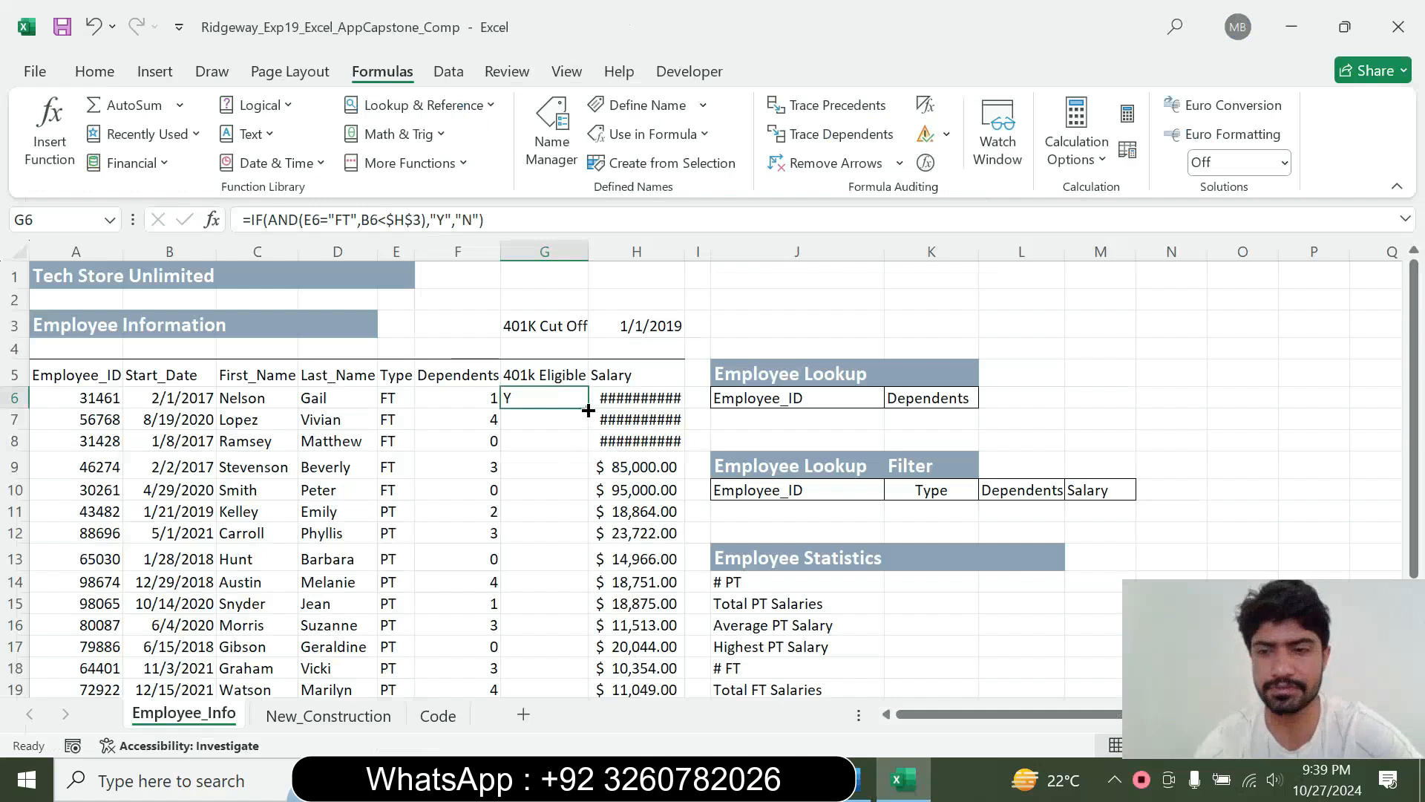
{"action": "double_click", "coordinate": [591, 413]}
{"action": "mouse_move", "coordinate": [1416, 454]}
{"action": "left_mouse_down"}
{"action": "mouse_move", "coordinate": [1416, 475]}
{"action": "mouse_move", "coordinate": [1416, 445]}
{"action": "left_mouse_up"}
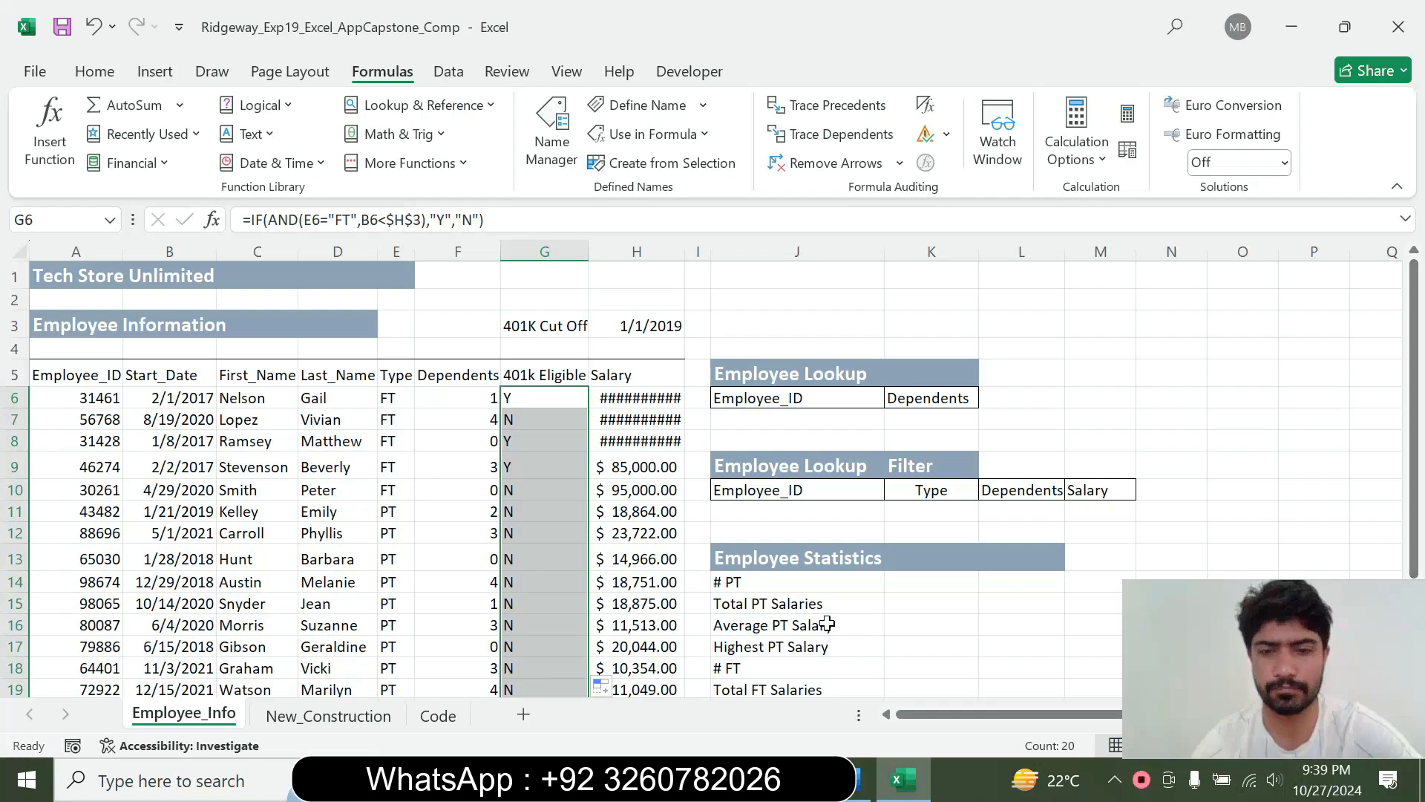
Switch to Word and return the step 4 instruction text to 9 pt
{"action": "left_click", "coordinate": [857, 778]}
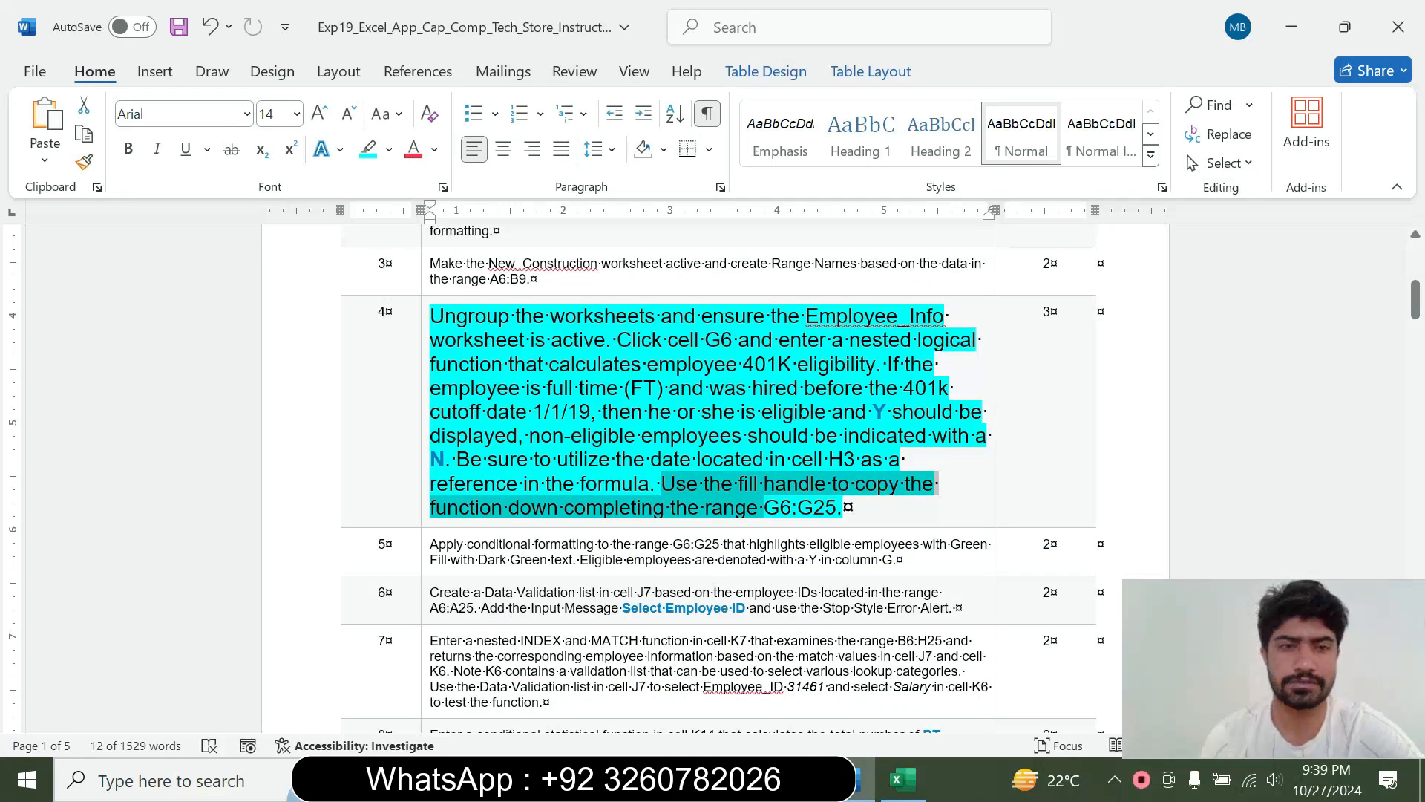
{"action": "left_click", "coordinate": [422, 423]}
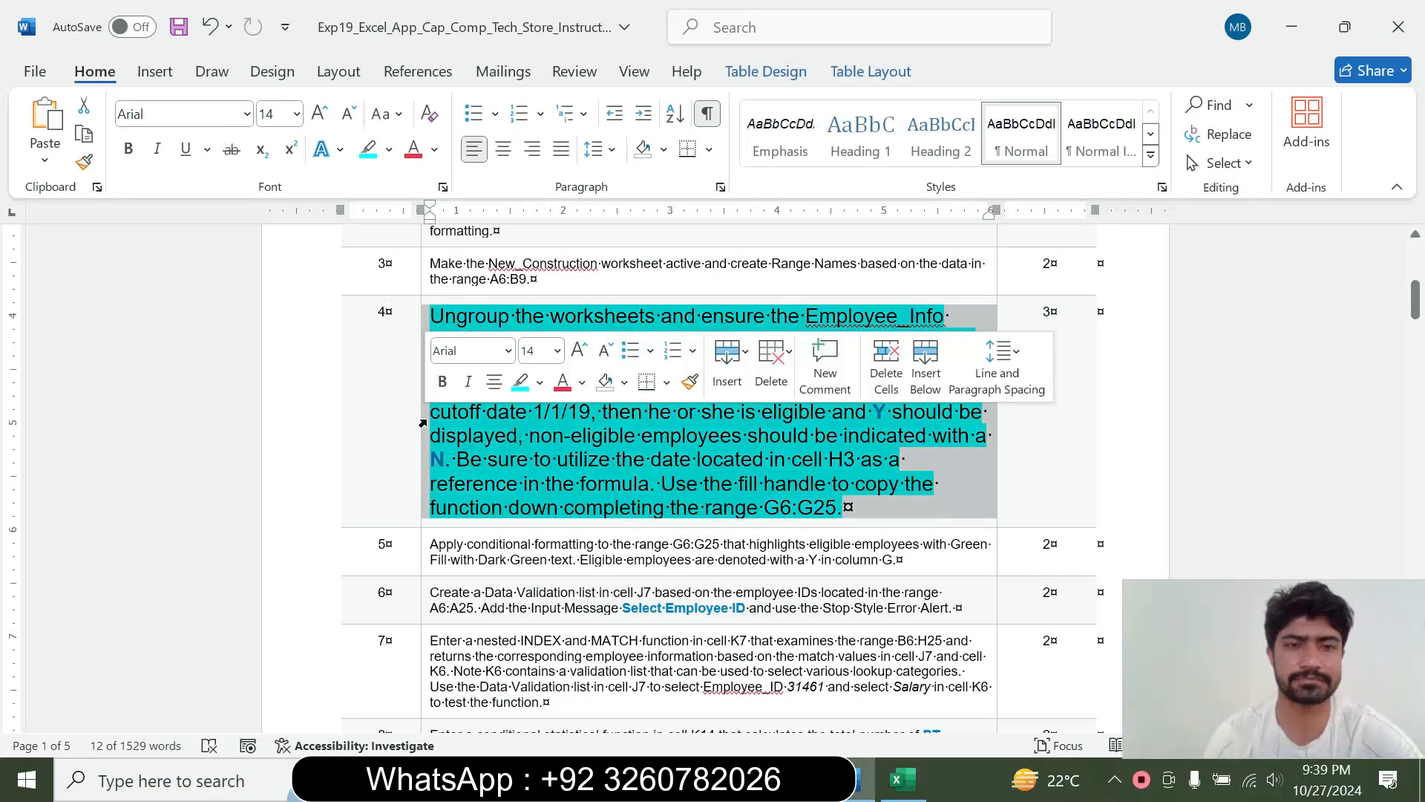
{"action": "left_click", "coordinate": [557, 350]}
{"action": "left_click", "coordinate": [549, 410]}
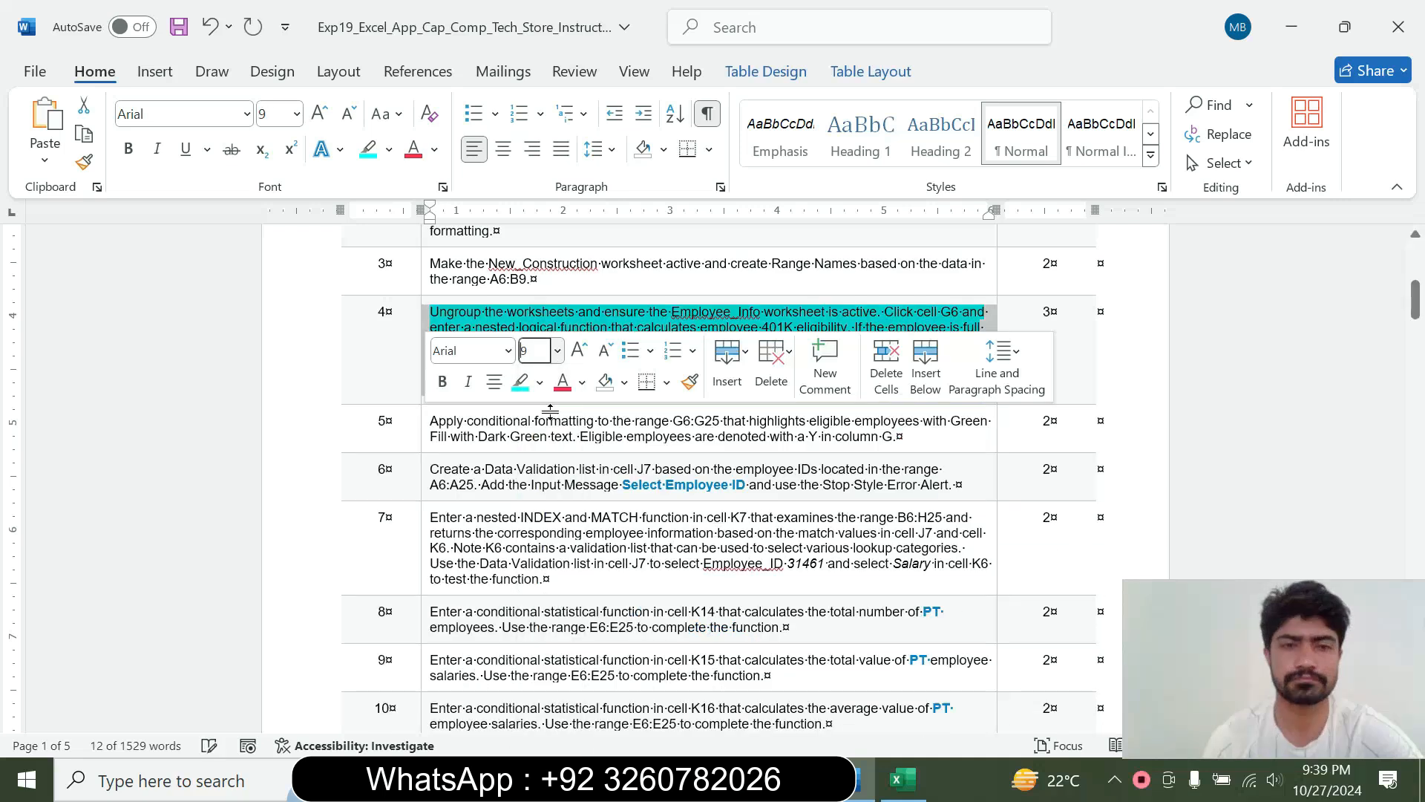
Clear the highlight from the step 4 instruction in Word, and set the step 5 instruction to 14 pt with turquoise highlighting
{"action": "left_click", "coordinate": [540, 382]}
{"action": "left_click", "coordinate": [577, 563]}
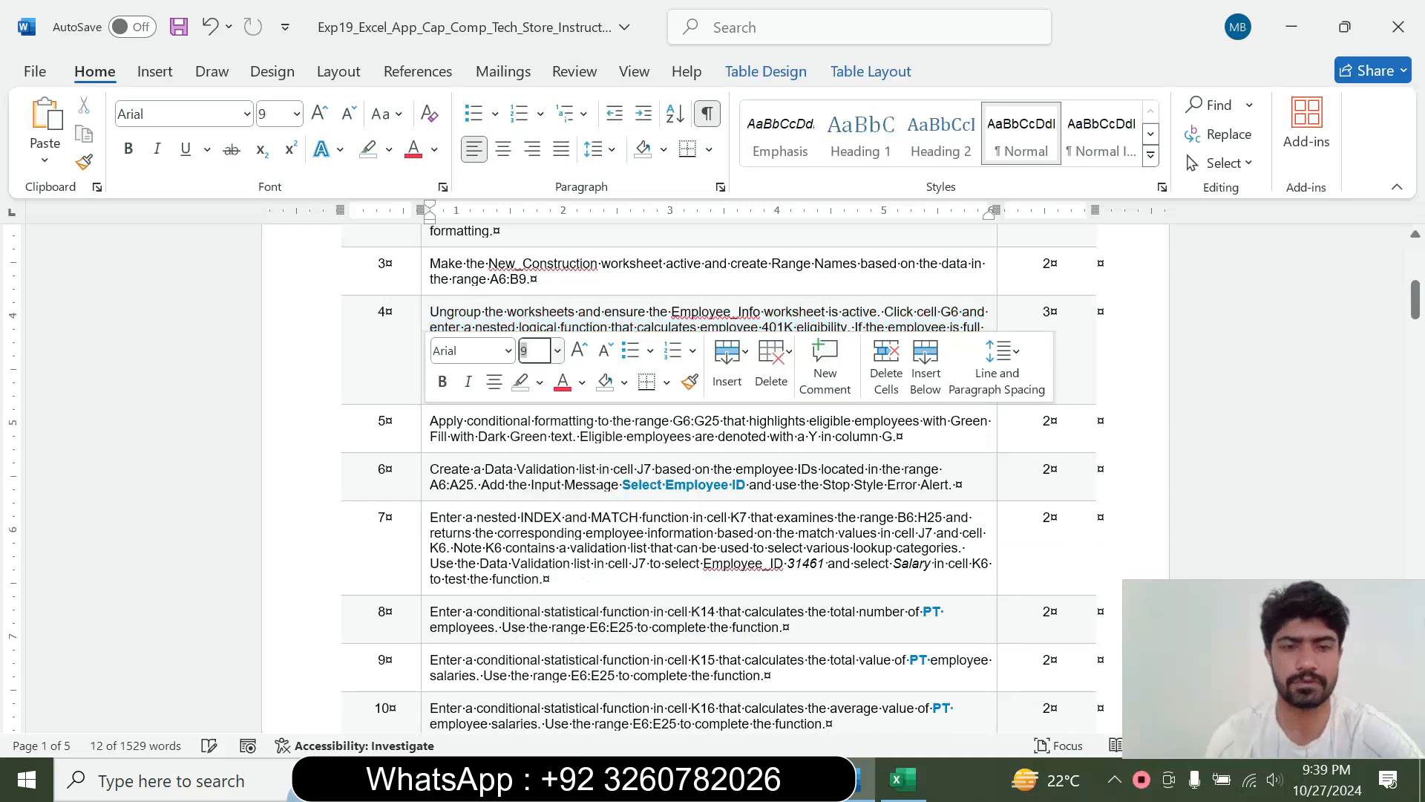
{"action": "left_click", "coordinate": [420, 429]}
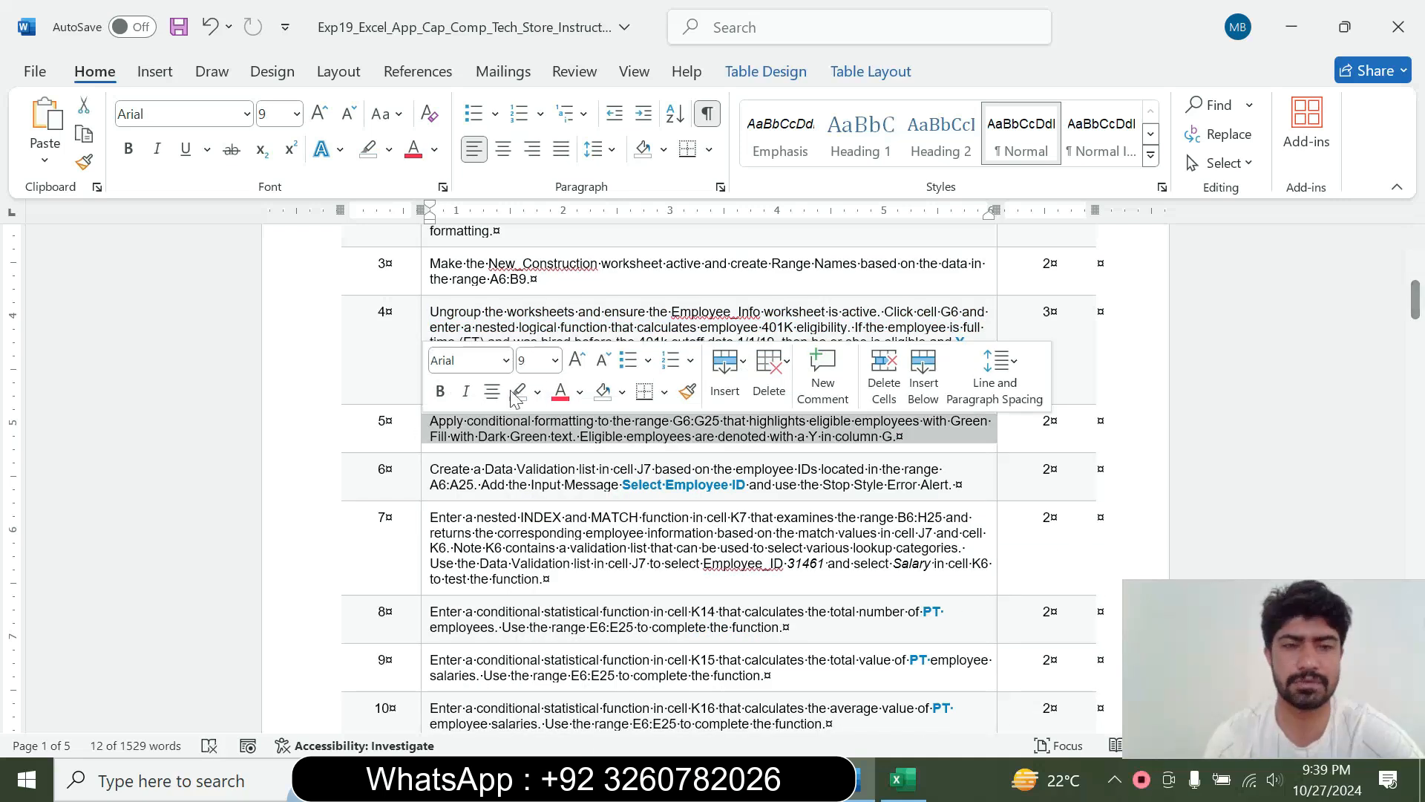
{"action": "left_click", "coordinate": [555, 360]}
{"action": "left_click", "coordinate": [537, 522]}
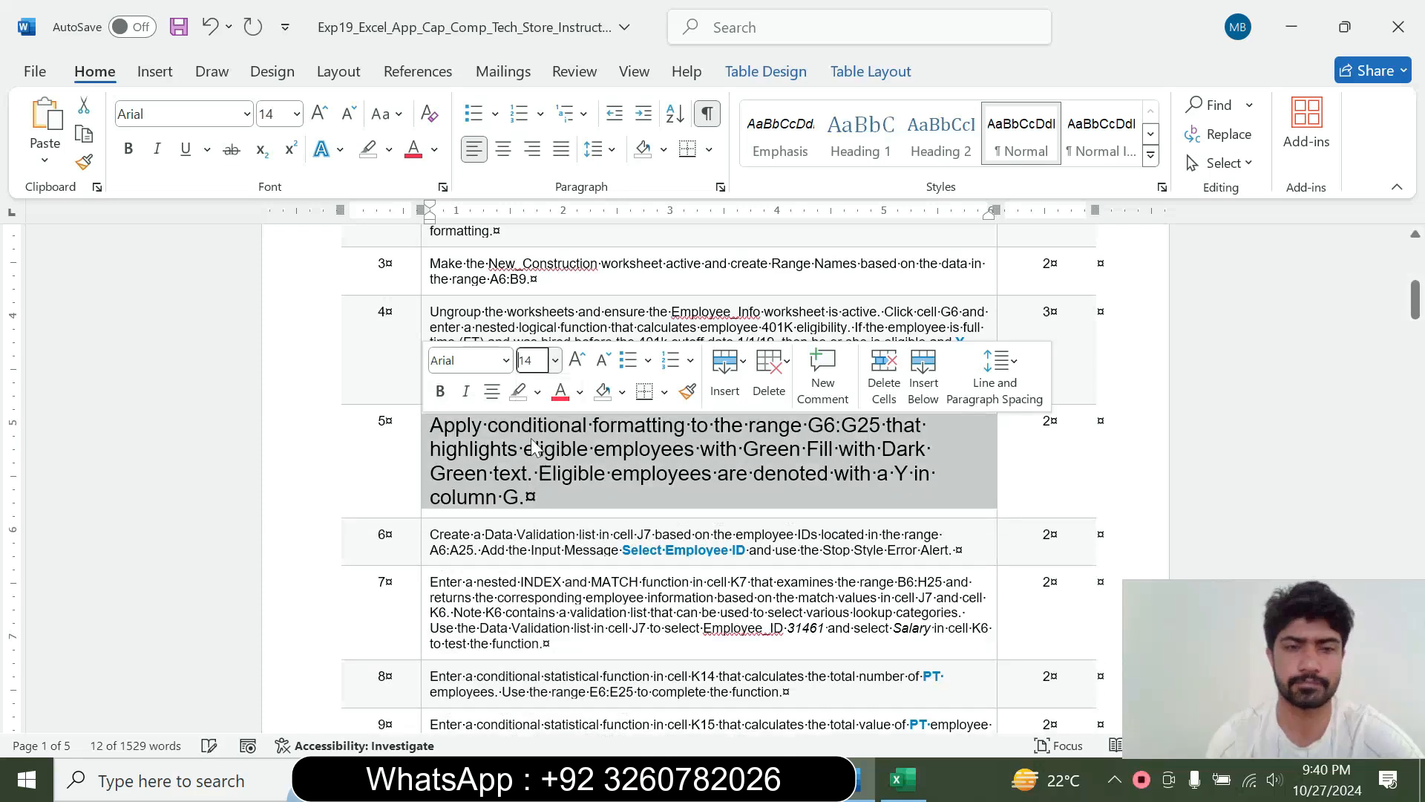
{"action": "left_click", "coordinate": [540, 401]}
{"action": "left_click", "coordinate": [590, 471]}
{"action": "left_click", "coordinate": [523, 475]}
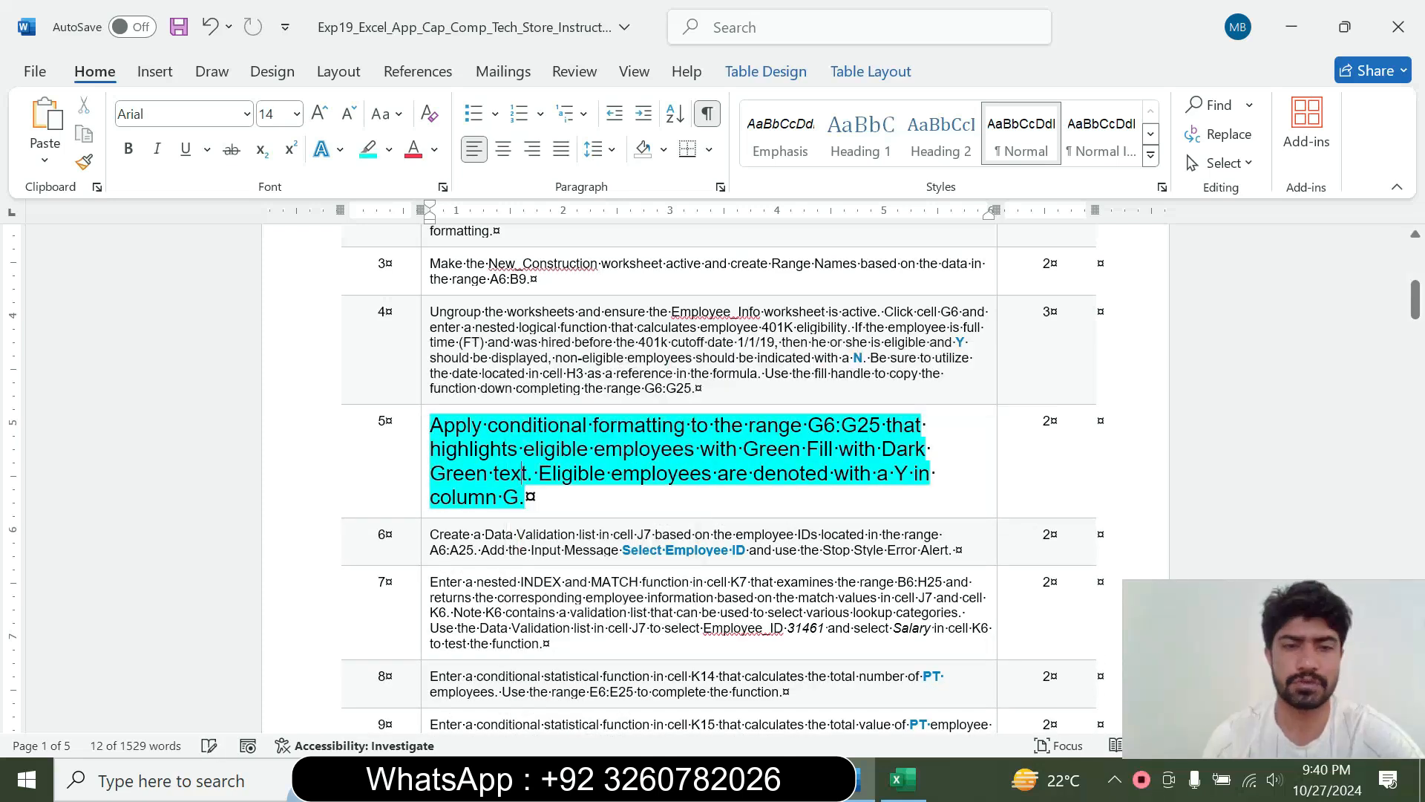
Read the step 5 instruction in Word and select the range G6:G25 in Excel
{"action": "left_click_drag", "start_coordinate": [431, 424], "coordinate": [454, 424]}
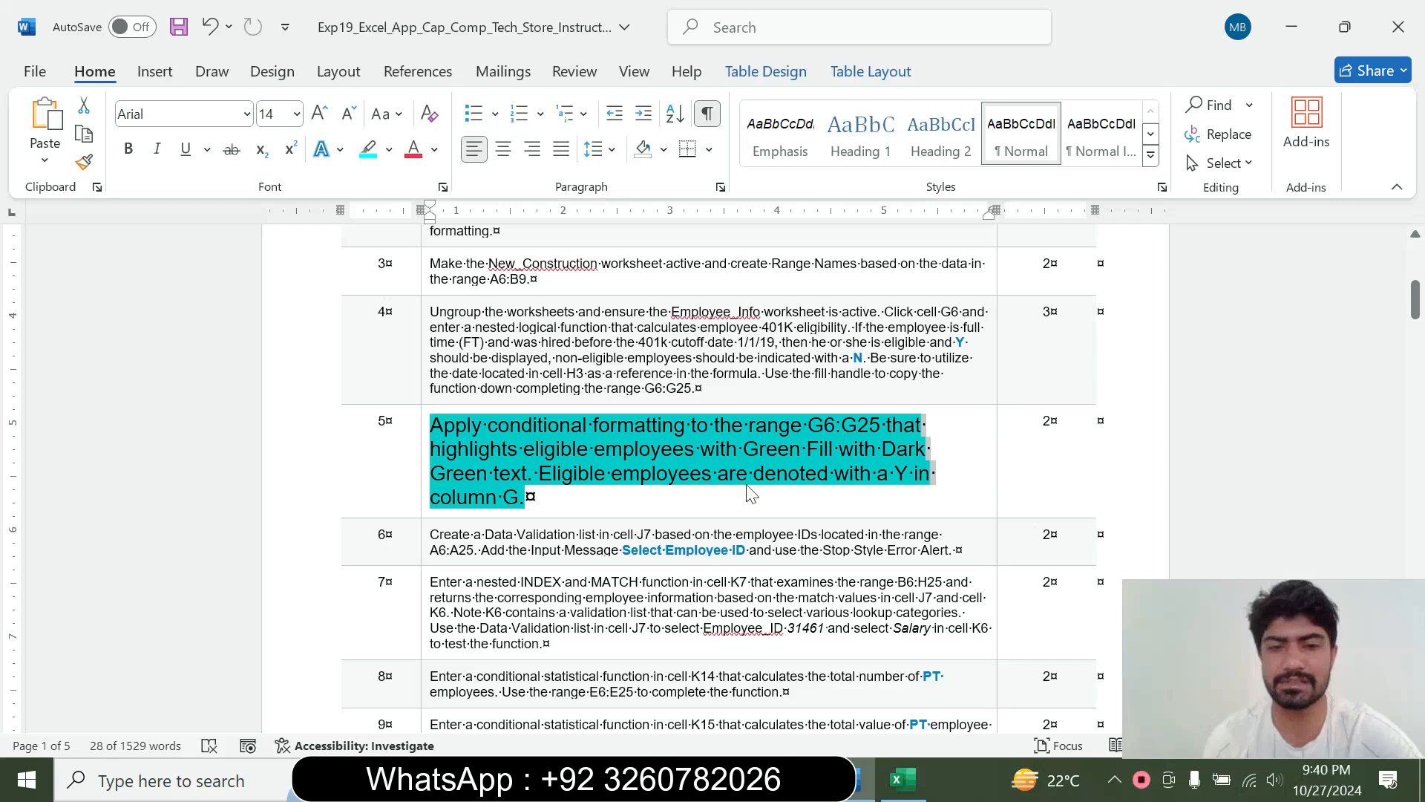
{"action": "left_click", "coordinate": [524, 499]}
{"action": "left_click_drag", "start_coordinate": [808, 425], "coordinate": [885, 425]}
{"action": "key", "text": "ctrl+c"}
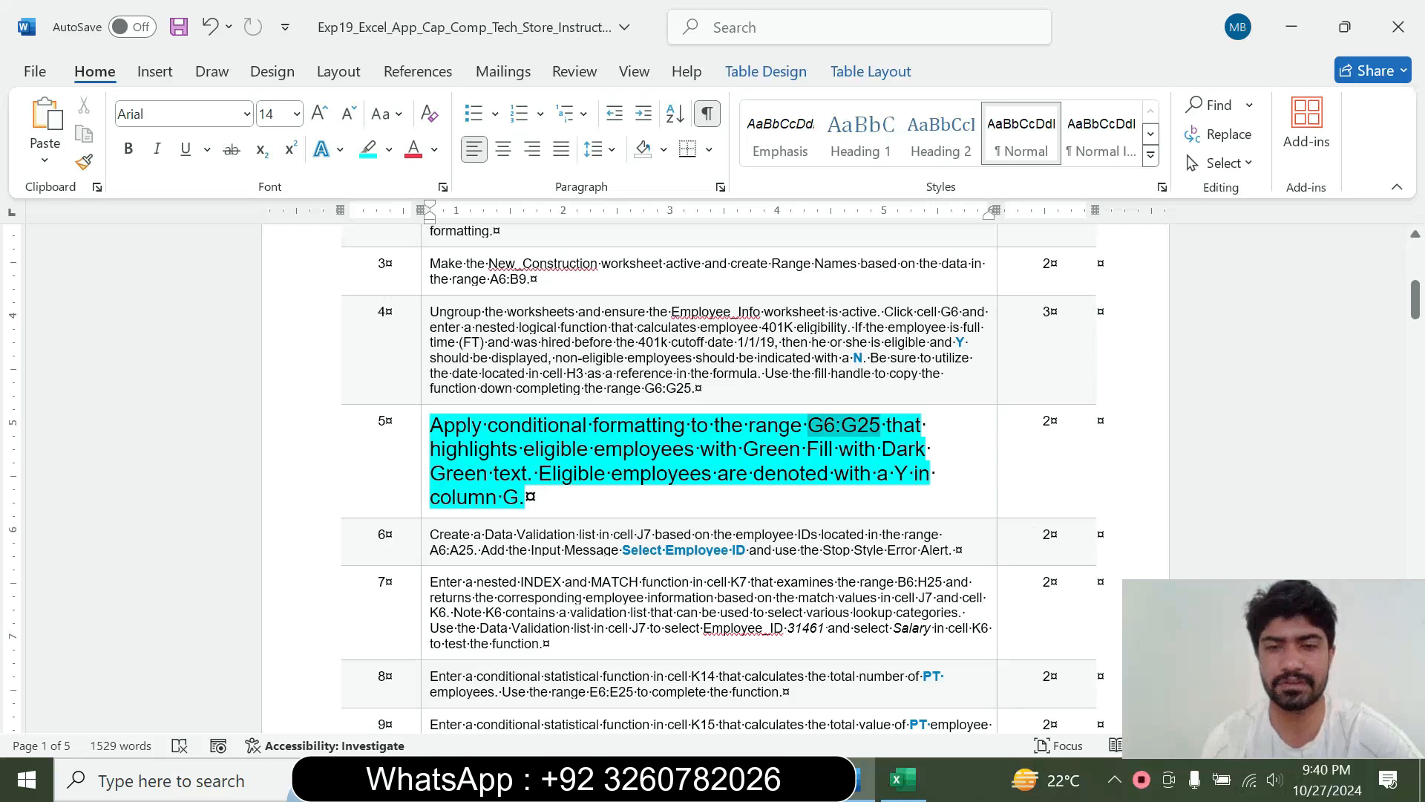
{"action": "left_click", "coordinate": [904, 796]}
{"action": "key", "text": "ctrl+v"}
{"action": "key", "text": "Return"}
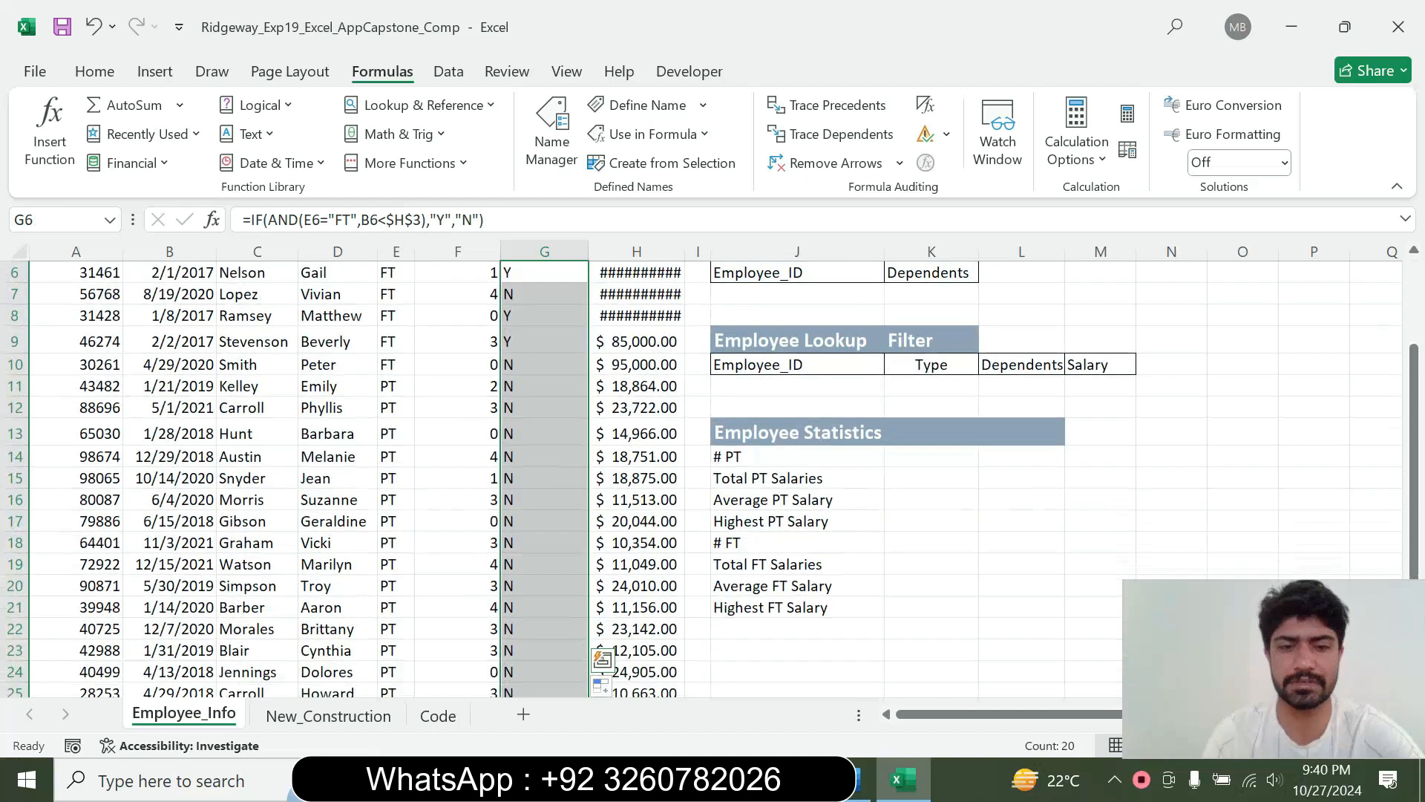
Recheck step 5 in Word and open a Text That Contains highlight rule for G6:G25 in Excel
{"action": "left_click", "coordinate": [850, 781]}
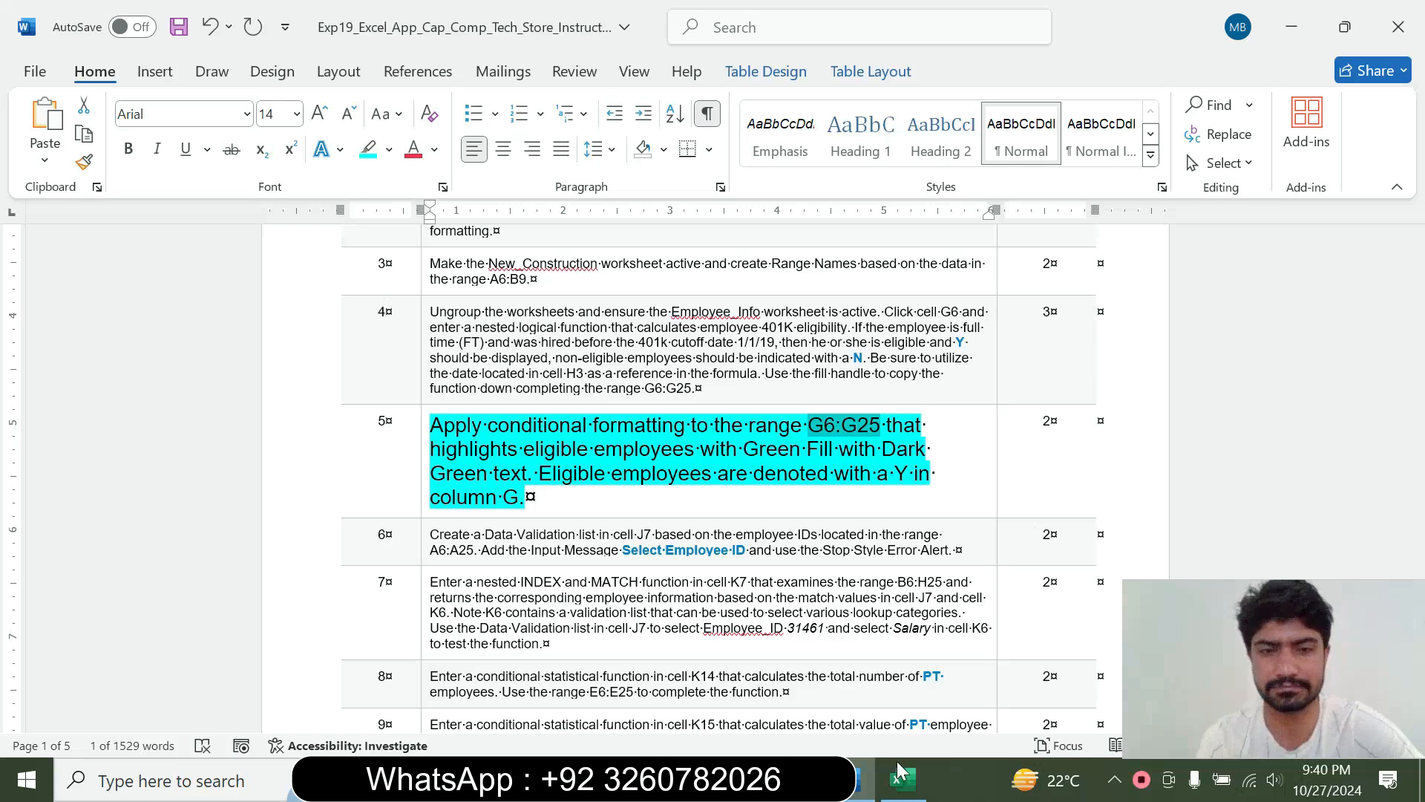
{"action": "left_click", "coordinate": [904, 787]}
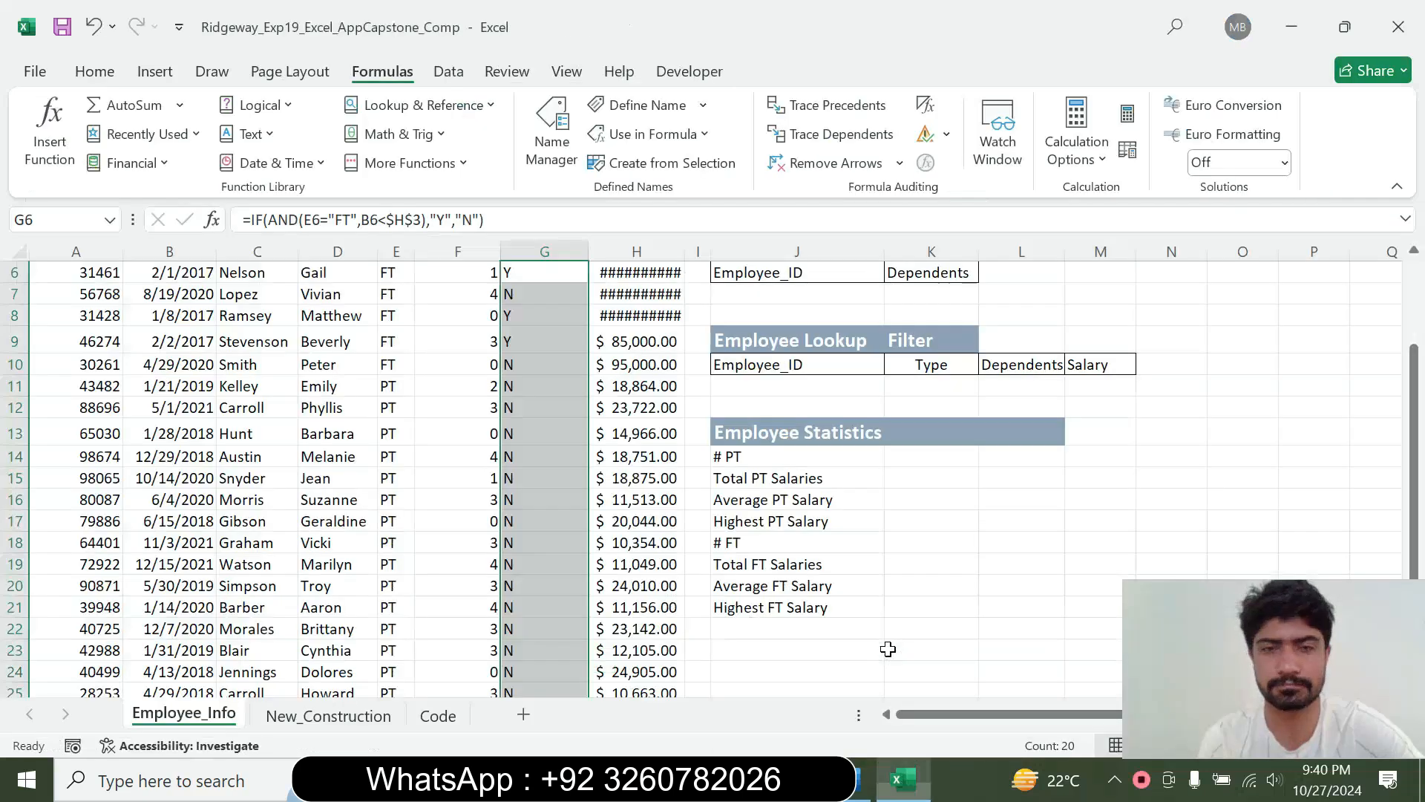
{"action": "left_click", "coordinate": [83, 77]}
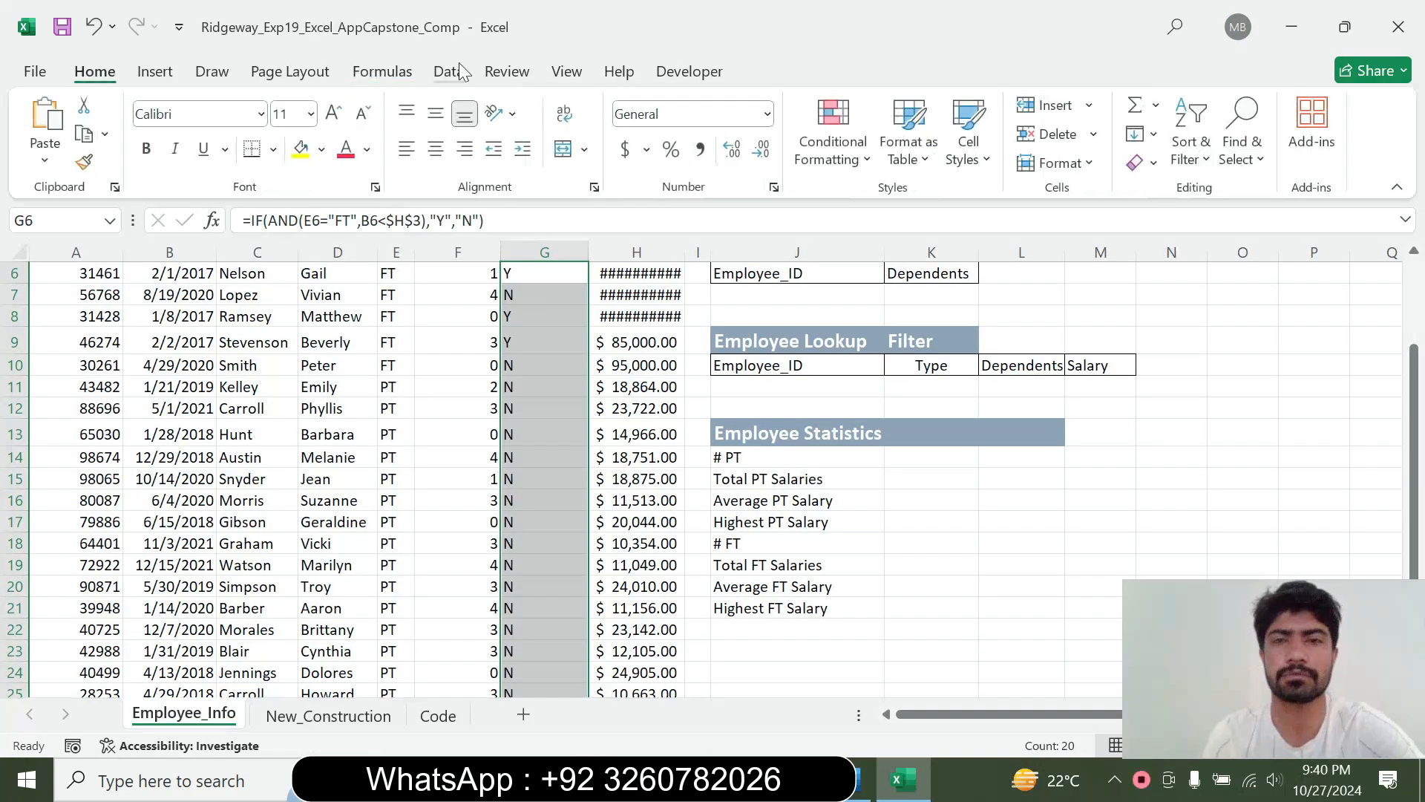
{"action": "left_click", "coordinate": [833, 134]}
{"action": "mouse_move", "coordinate": [935, 201]}
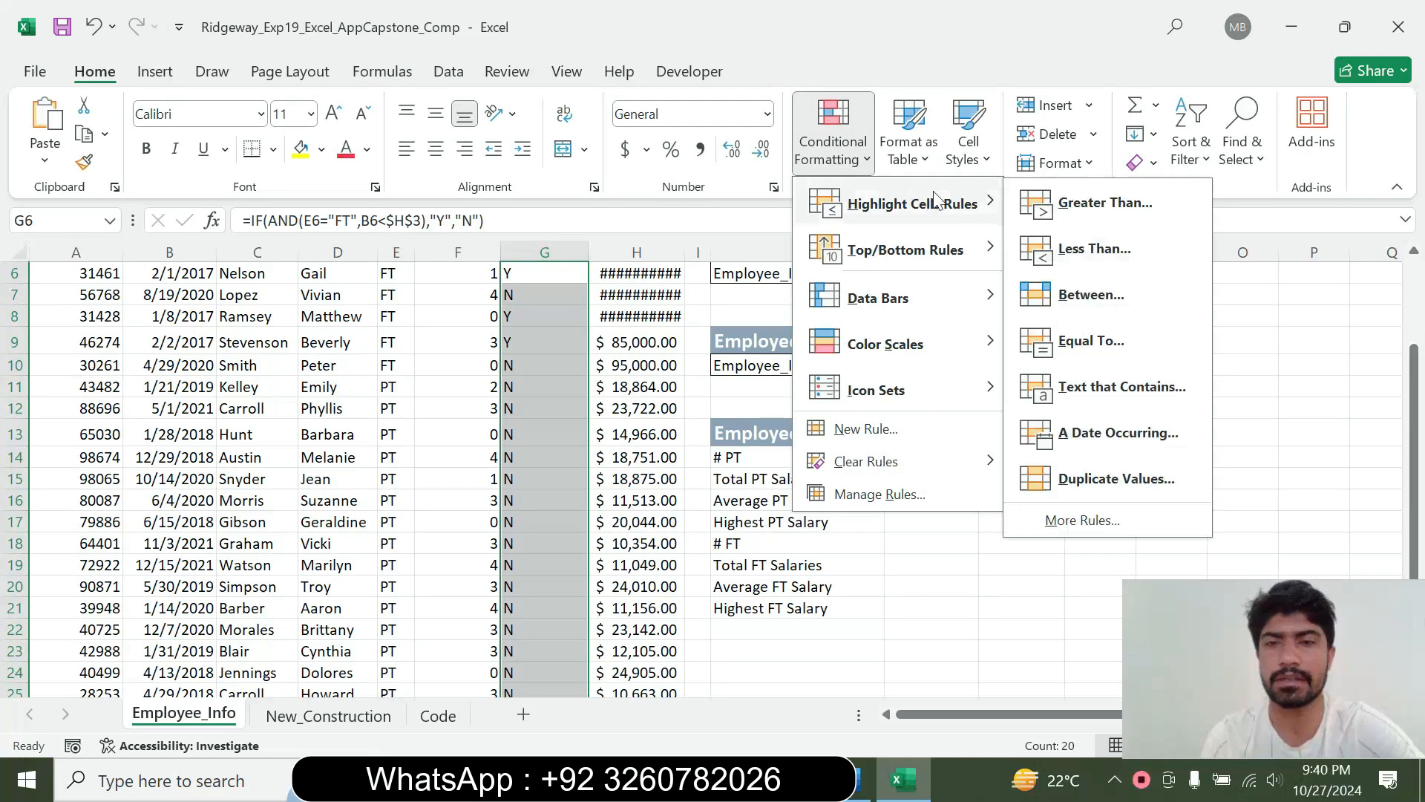
{"action": "left_click", "coordinate": [1091, 388]}
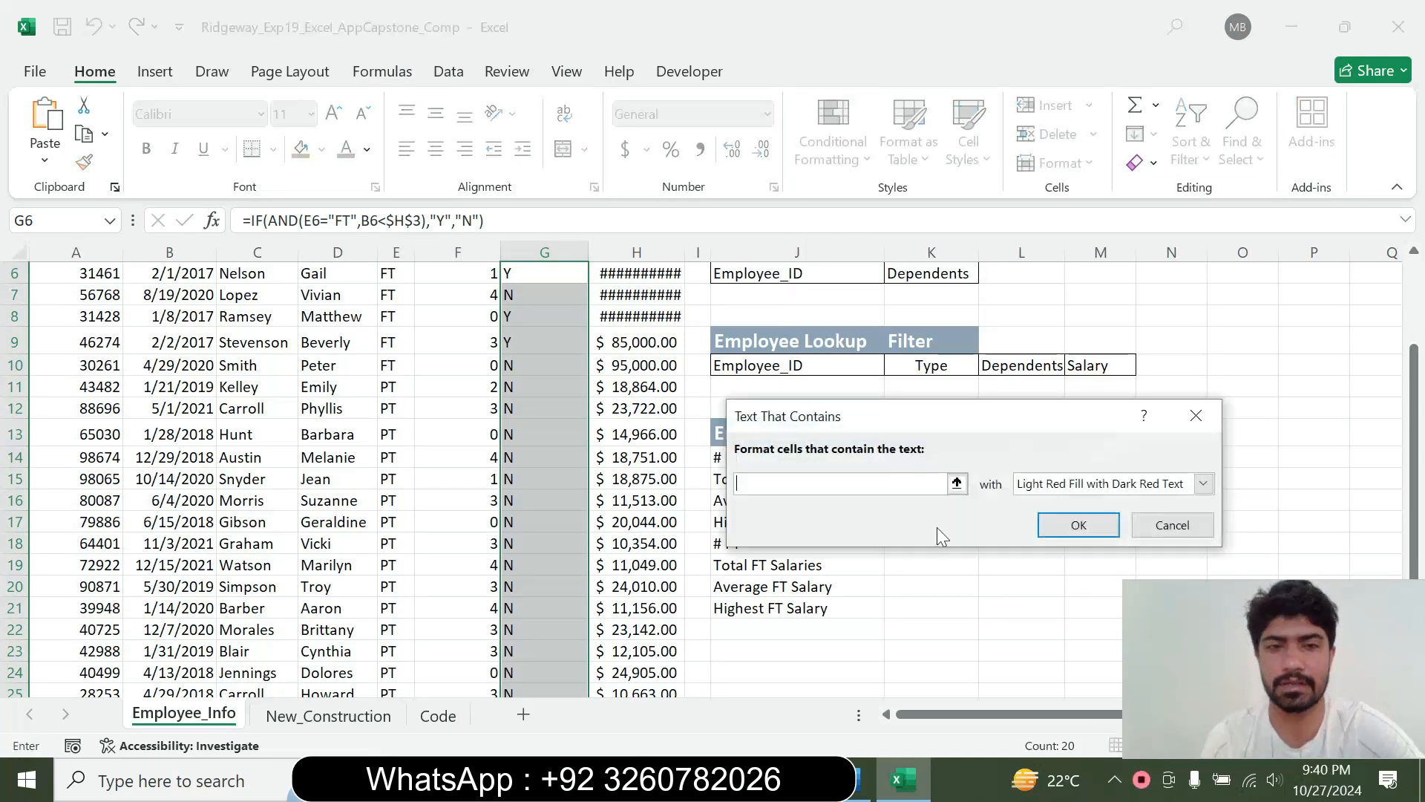
Recheck the criterion in Word, and in Excel format cells containing Y with Green Fill with Dark Green Text
{"action": "left_click", "coordinate": [861, 785]}
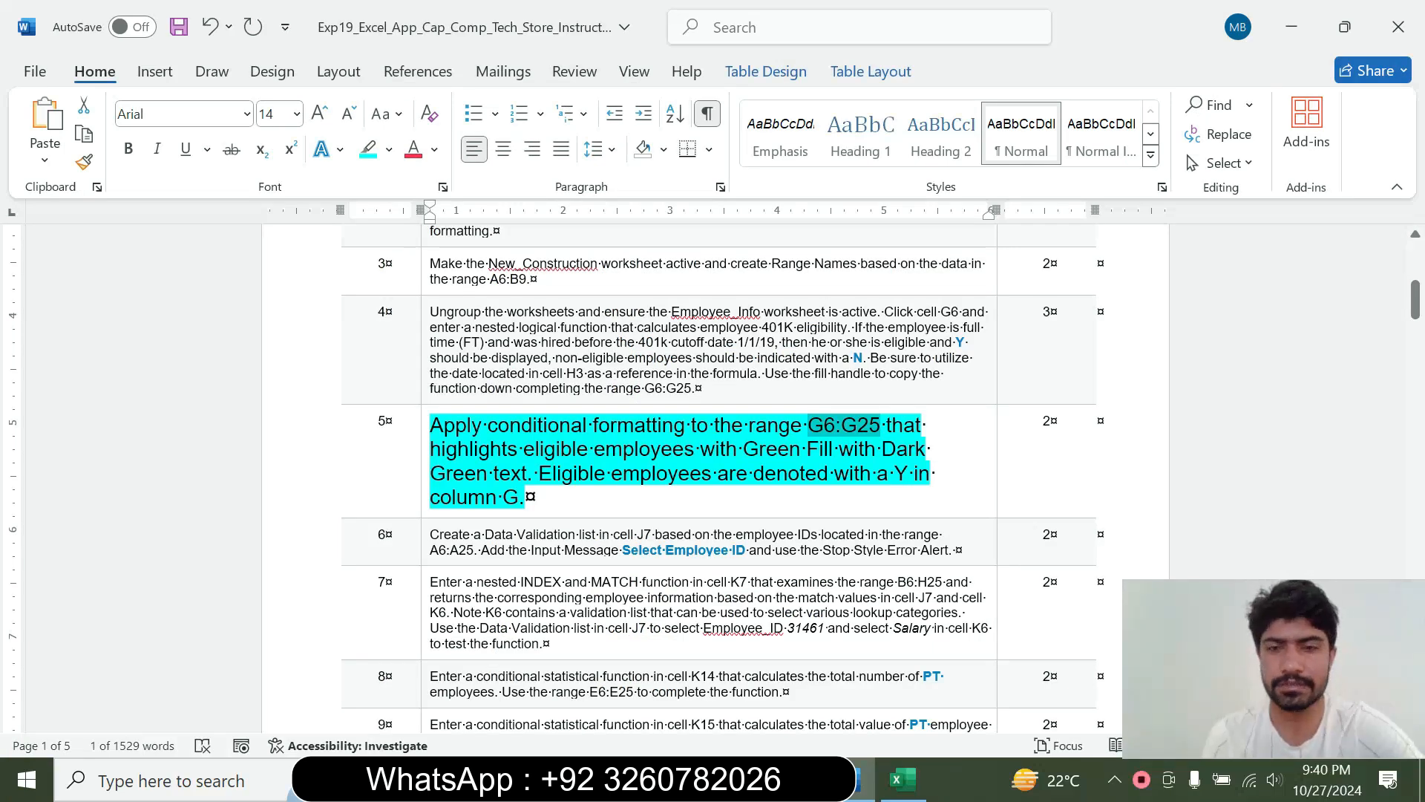
{"action": "left_click", "coordinate": [903, 779]}
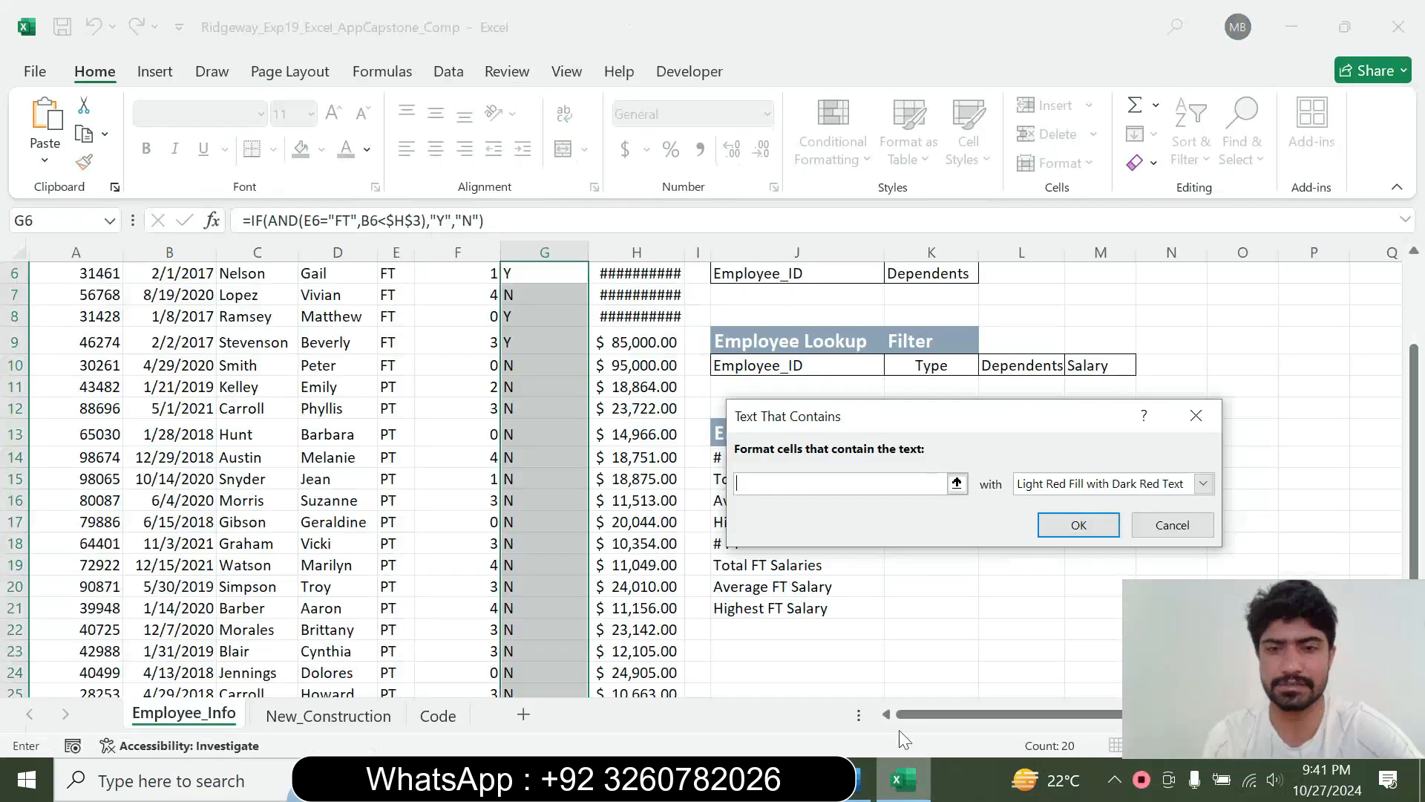
{"action": "type", "text": "Y"}
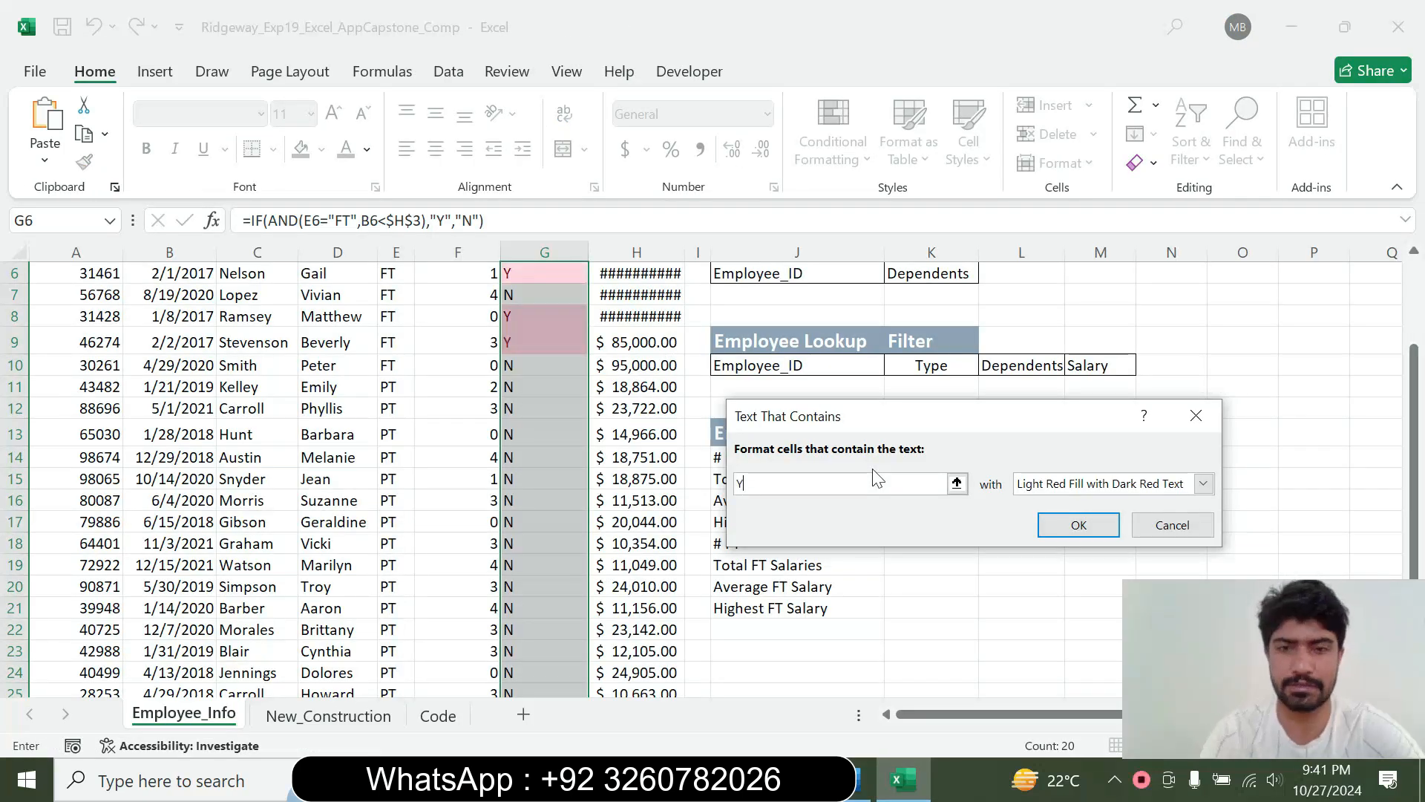
{"action": "left_click", "coordinate": [1203, 485]}
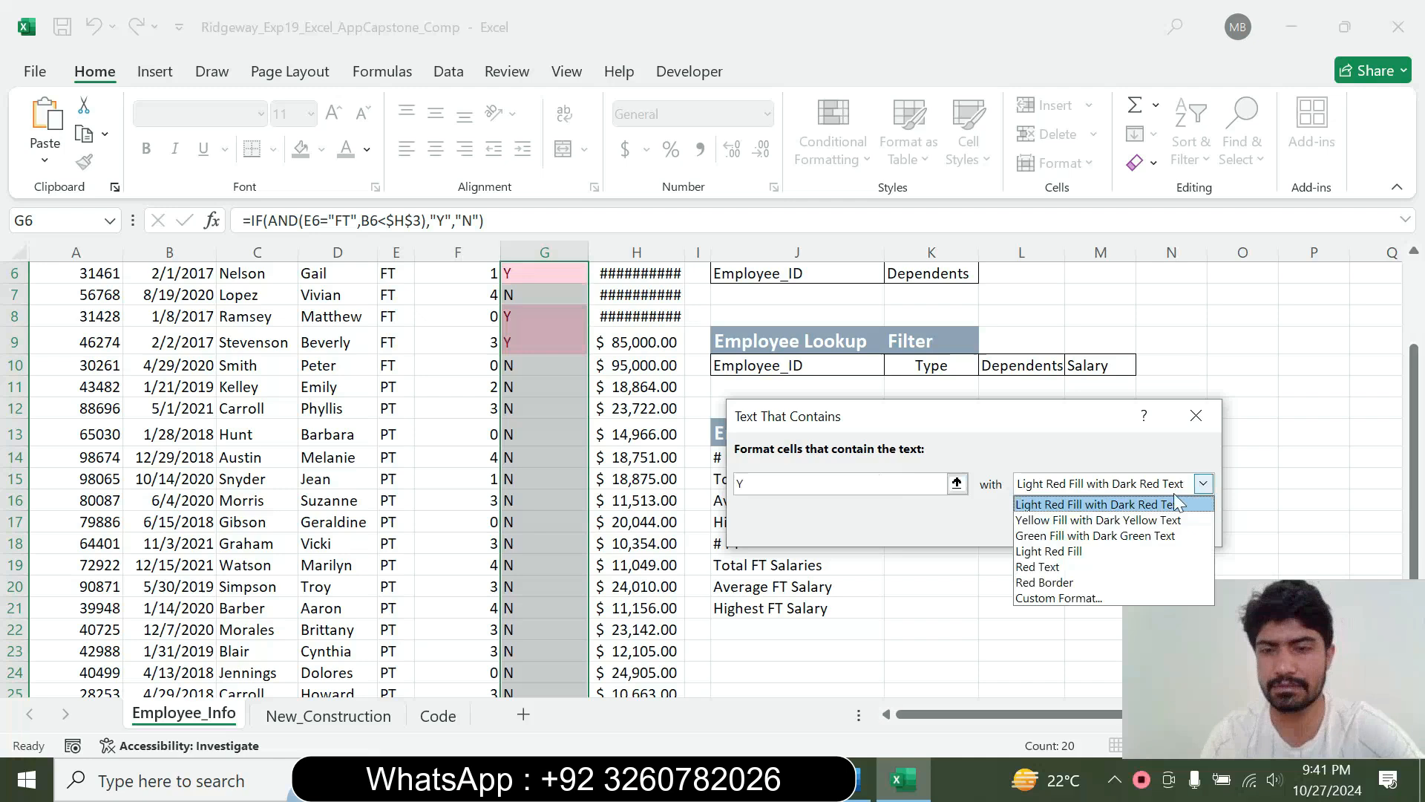
{"action": "left_click", "coordinate": [1088, 538]}
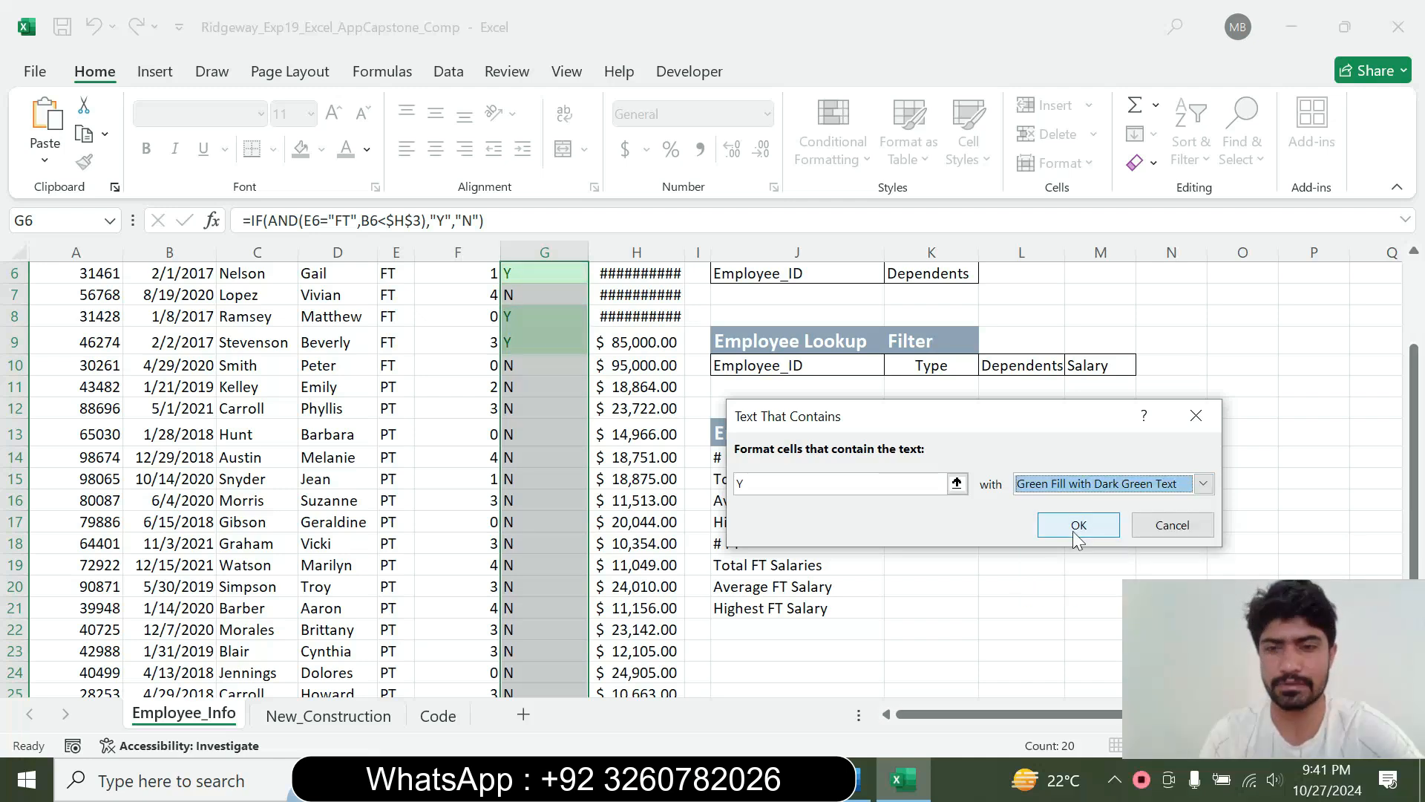
{"action": "left_click", "coordinate": [1080, 526]}
Switch to Word, return the step 5 instruction to 9 pt and remove its highlight
{"action": "left_click", "coordinate": [862, 780]}
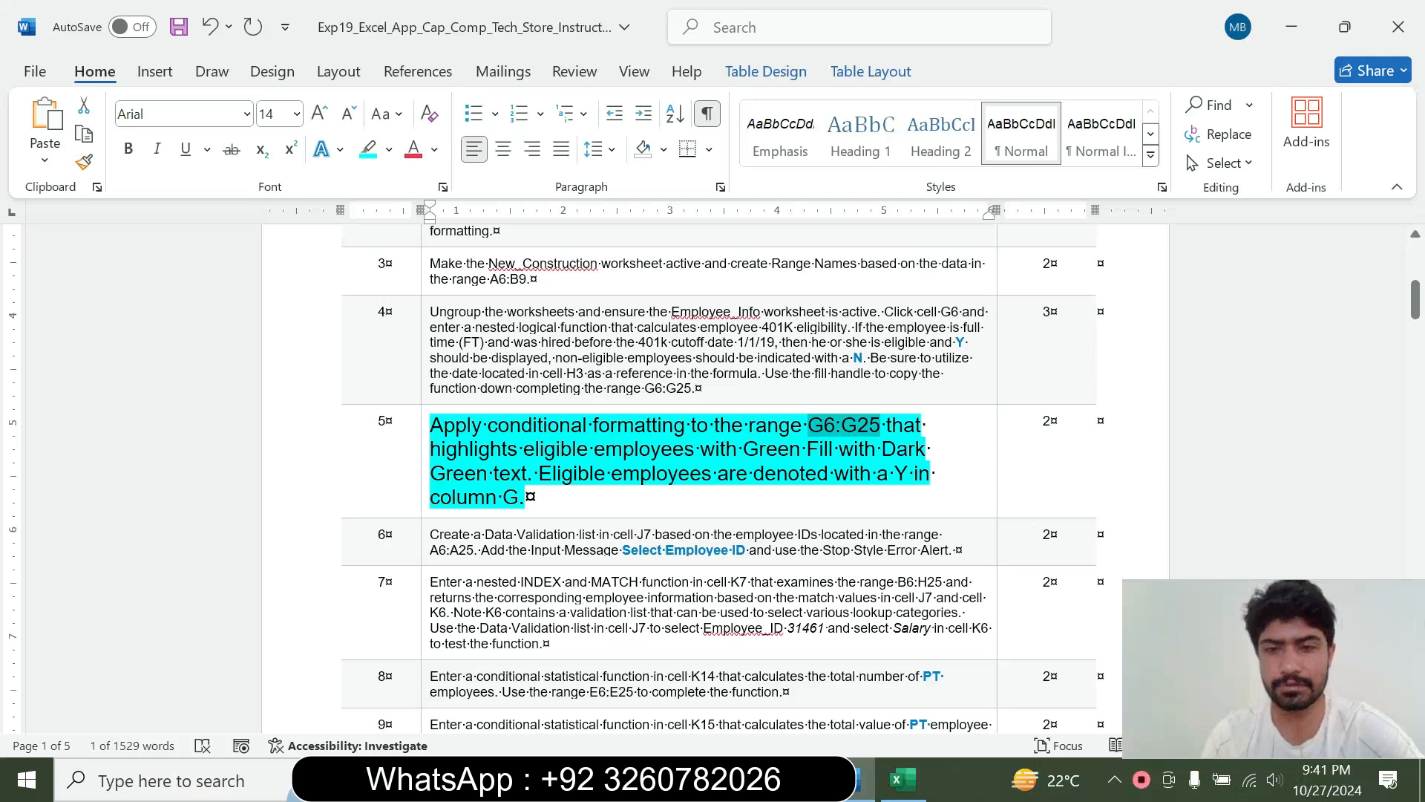
{"action": "left_click", "coordinate": [421, 495]}
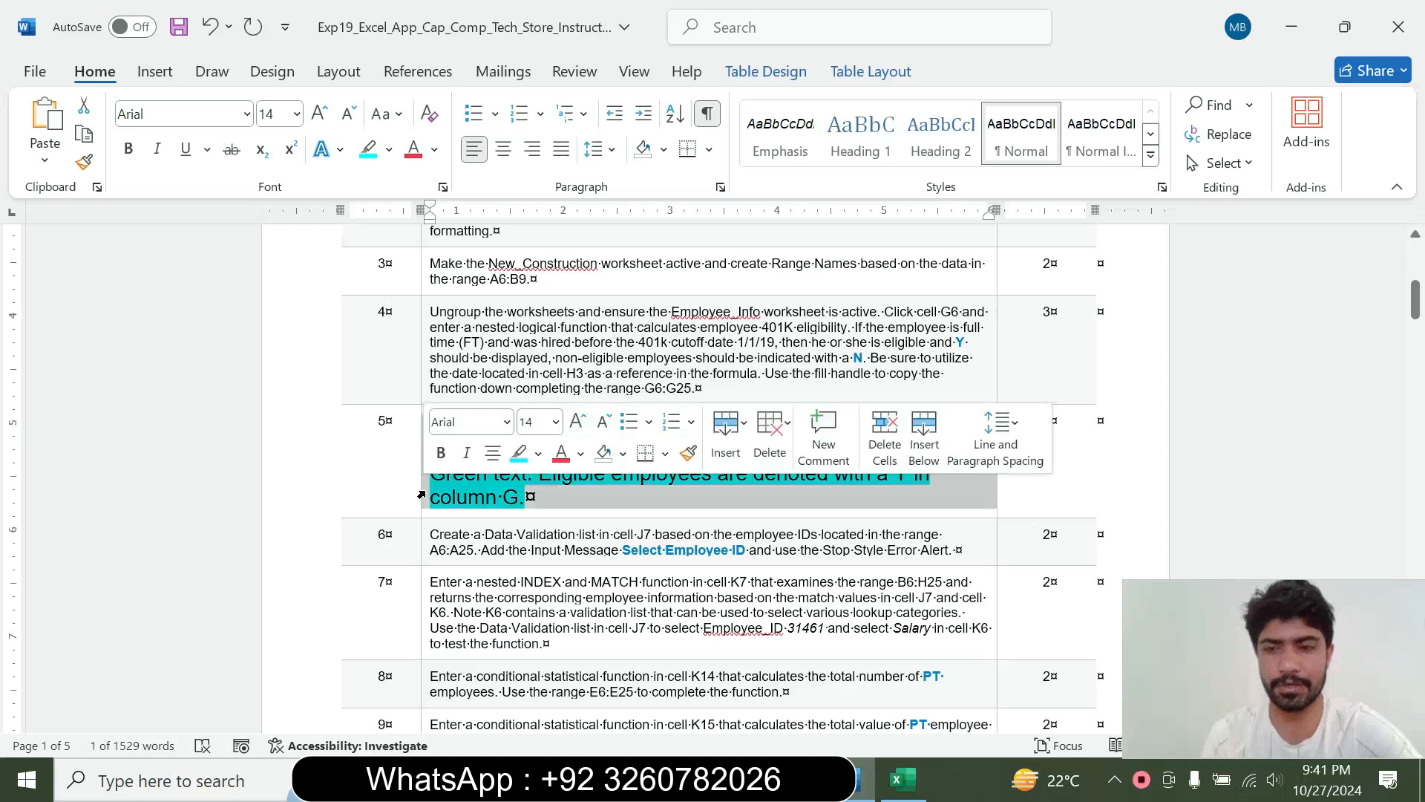
{"action": "left_click", "coordinate": [556, 422]}
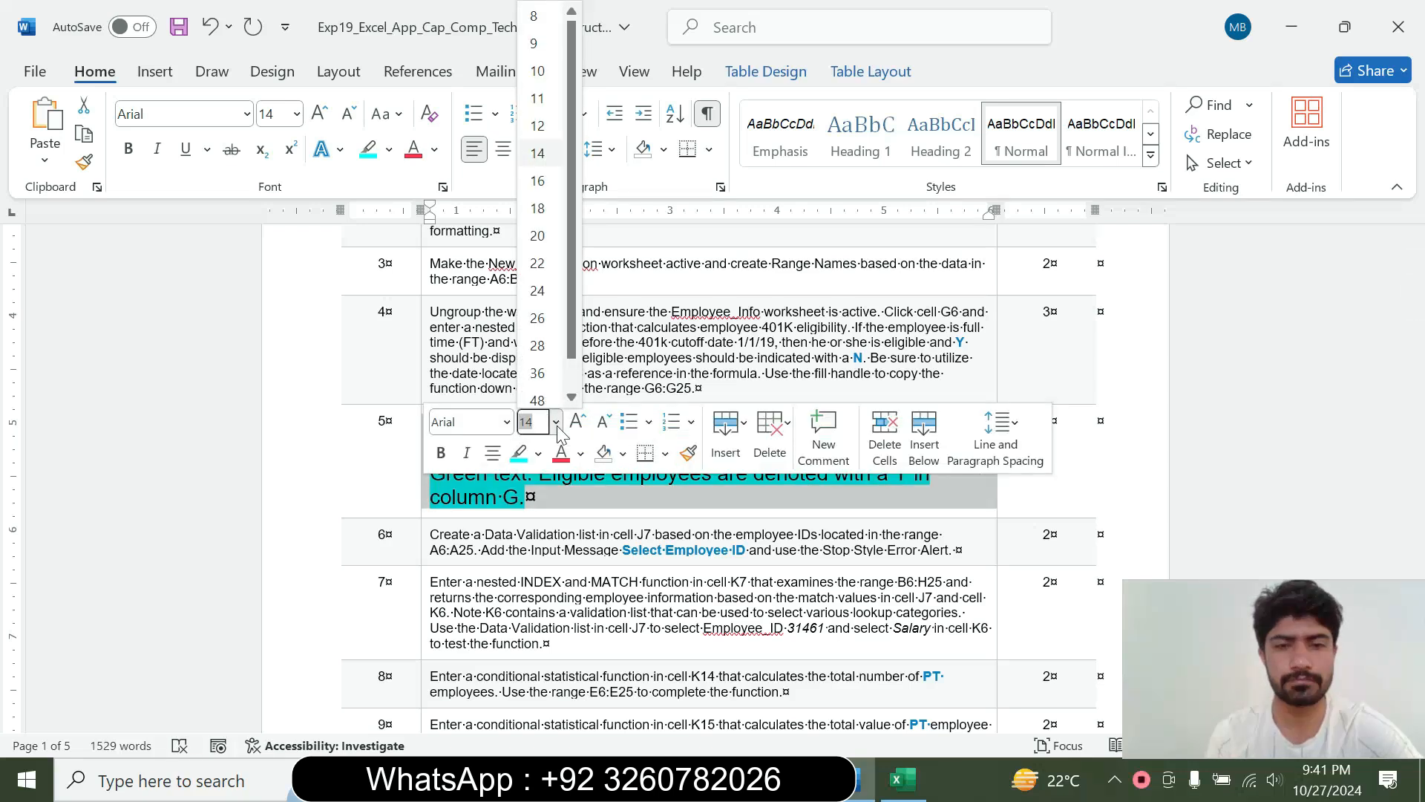
{"action": "left_click", "coordinate": [536, 43]}
{"action": "left_click", "coordinate": [388, 149]}
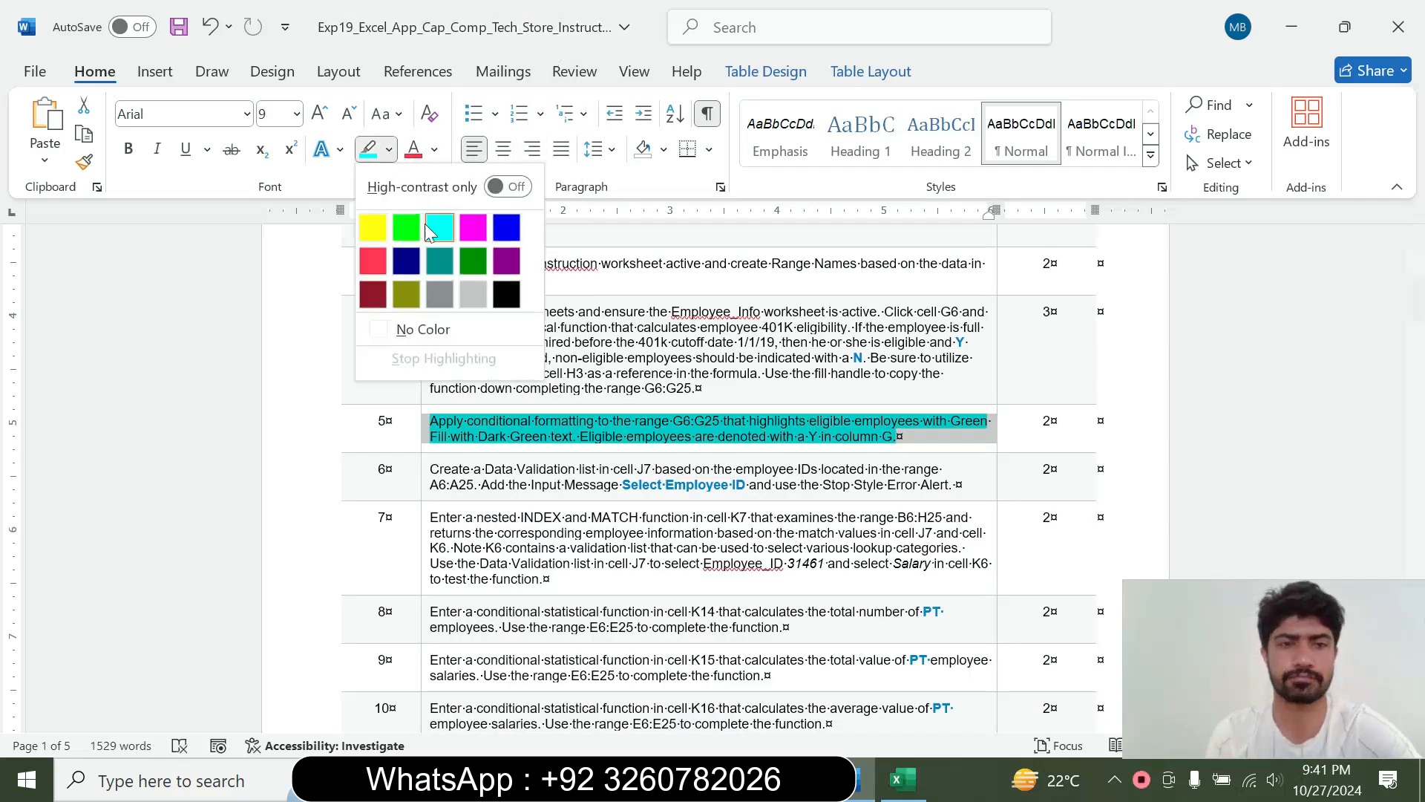
{"action": "left_click", "coordinate": [423, 329]}
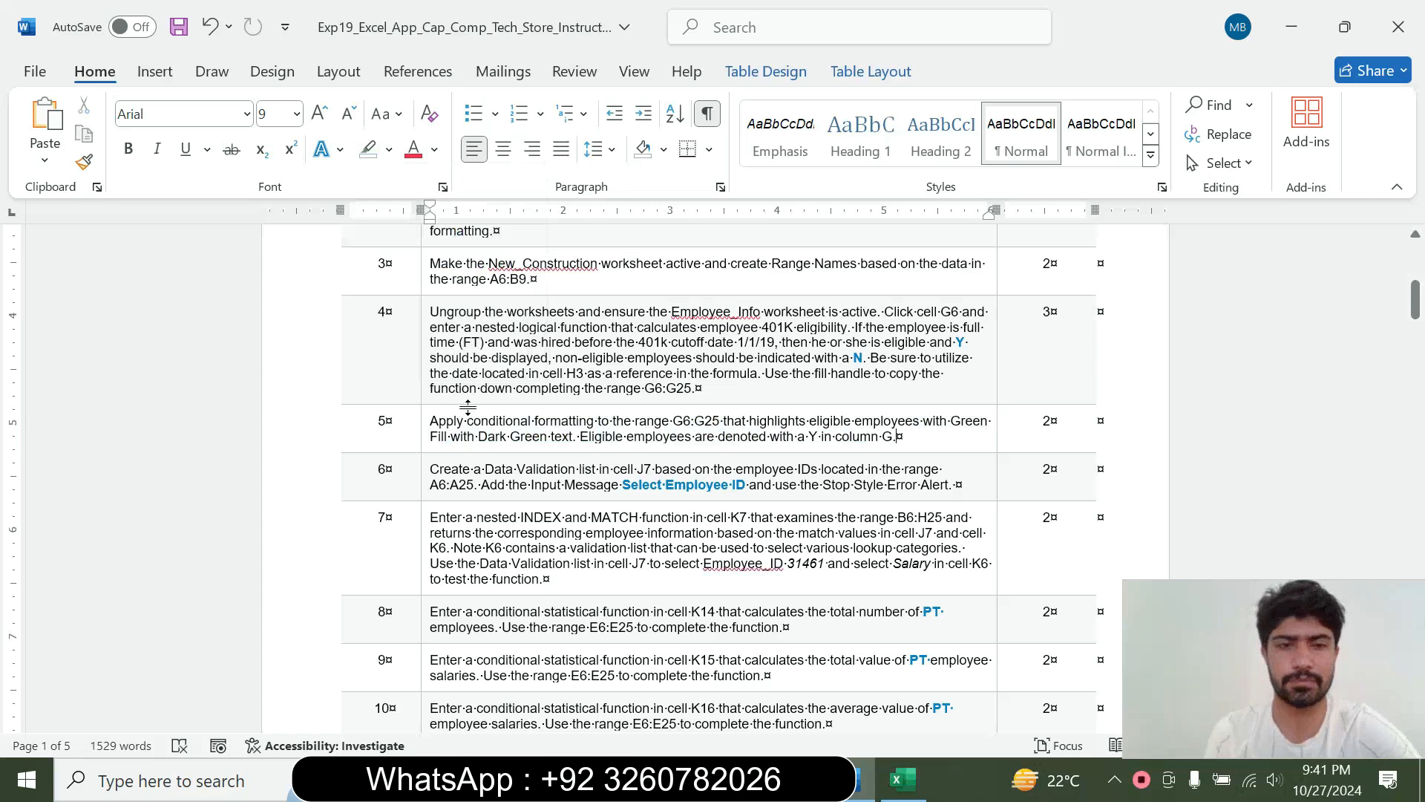
Set the step 6 instruction text to 14 pt and highlight it in turquoise
{"action": "left_click", "coordinate": [423, 498]}
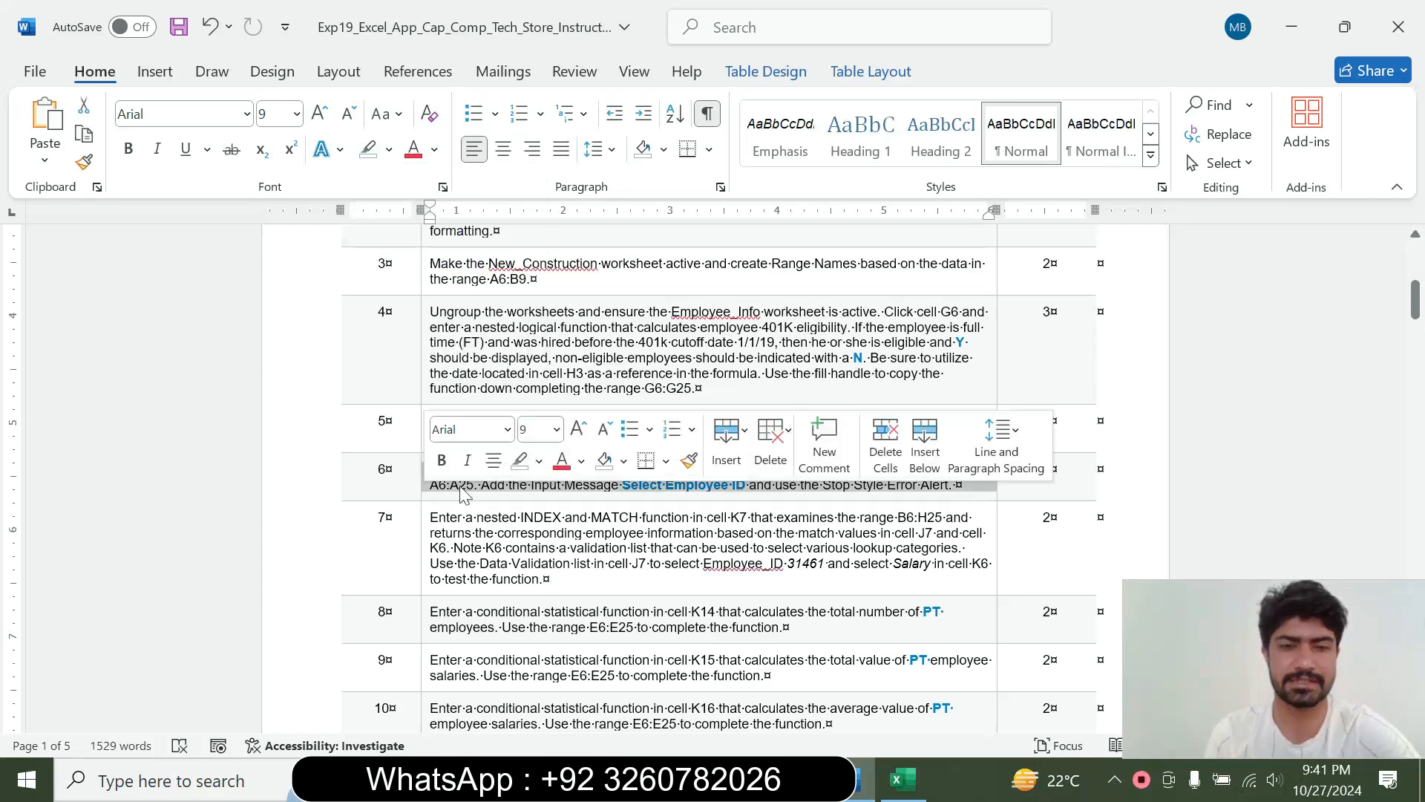
{"action": "left_click", "coordinate": [557, 429]}
{"action": "left_click", "coordinate": [541, 155]}
{"action": "left_click", "coordinate": [389, 149]}
{"action": "left_click", "coordinate": [437, 225]}
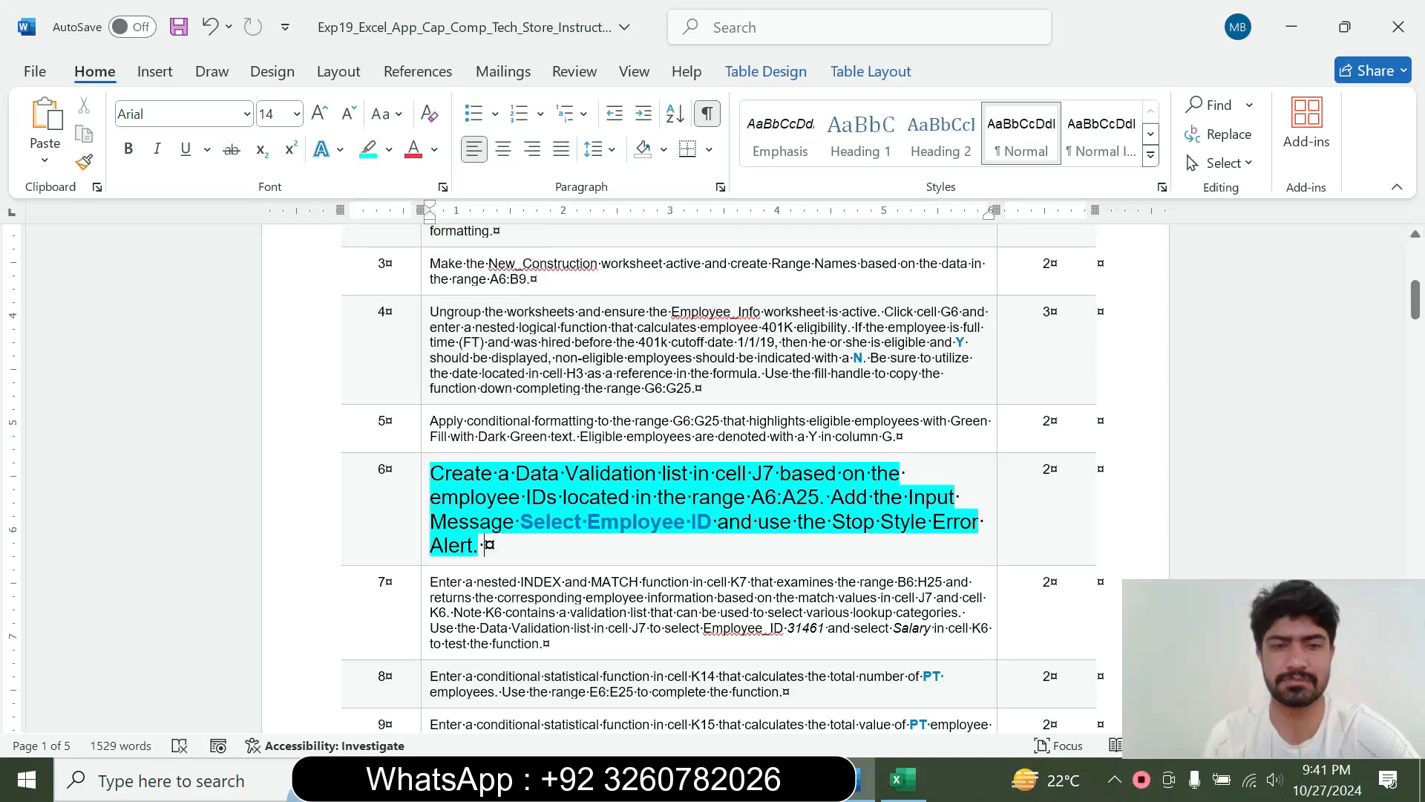
Read the step 6 data validation instruction in Word and select cell J7 on the Employee_Info sheet in Excel
{"action": "left_click_drag", "start_coordinate": [431, 472], "coordinate": [715, 522]}
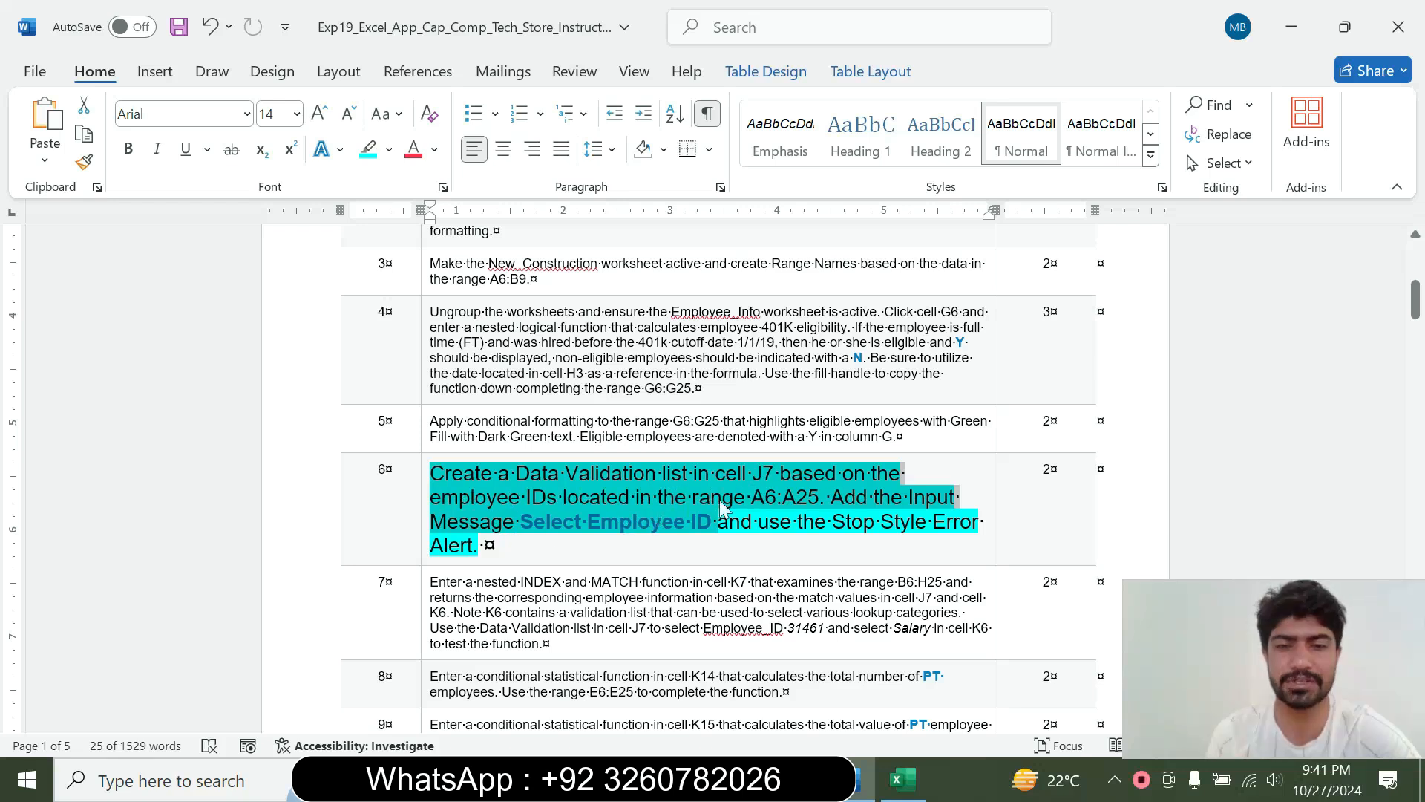
{"action": "left_click", "coordinate": [761, 509]}
{"action": "left_click_drag", "start_coordinate": [750, 497], "coordinate": [819, 497]}
{"action": "left_click", "coordinate": [621, 522]}
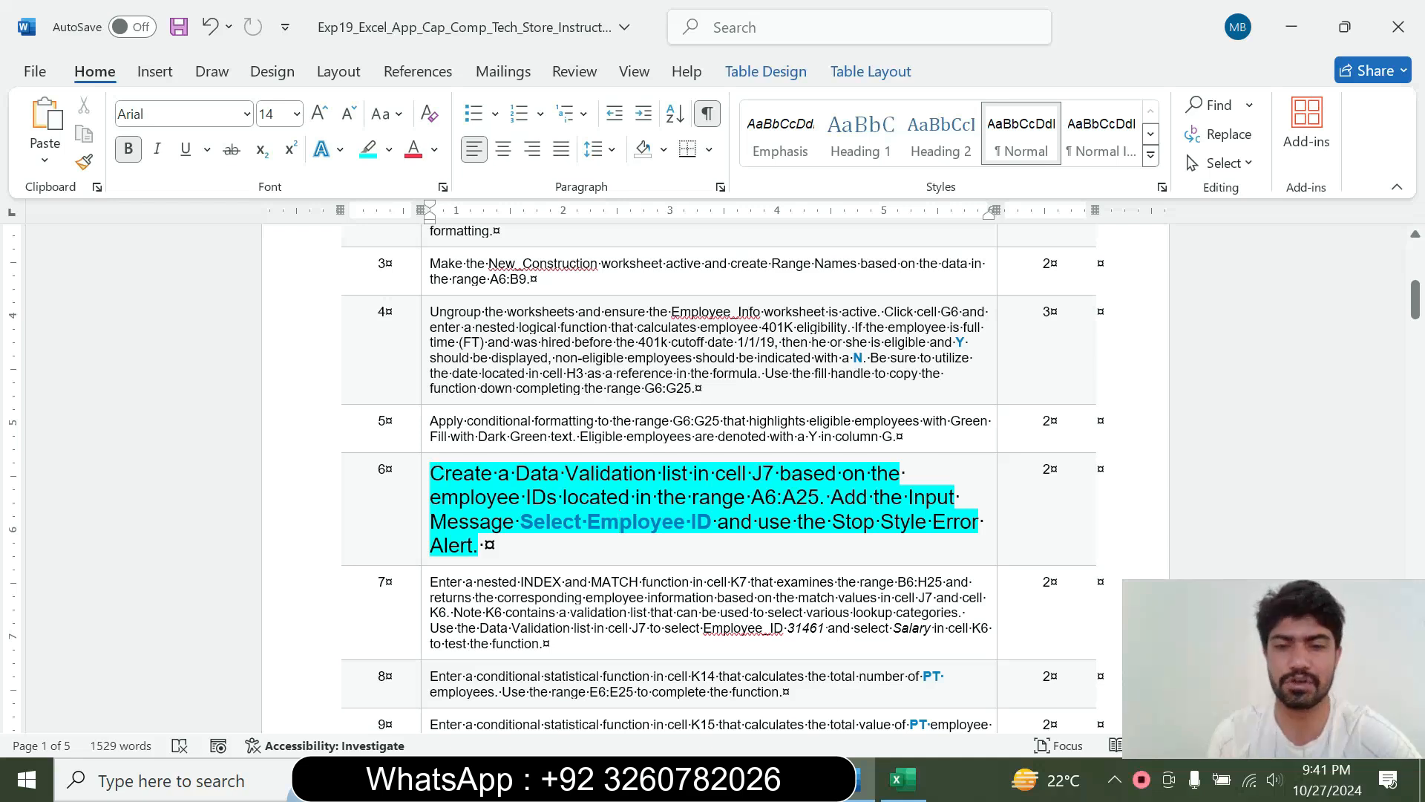
{"action": "left_click_drag", "start_coordinate": [516, 472], "coordinate": [777, 496]}
{"action": "left_click", "coordinate": [904, 780]}
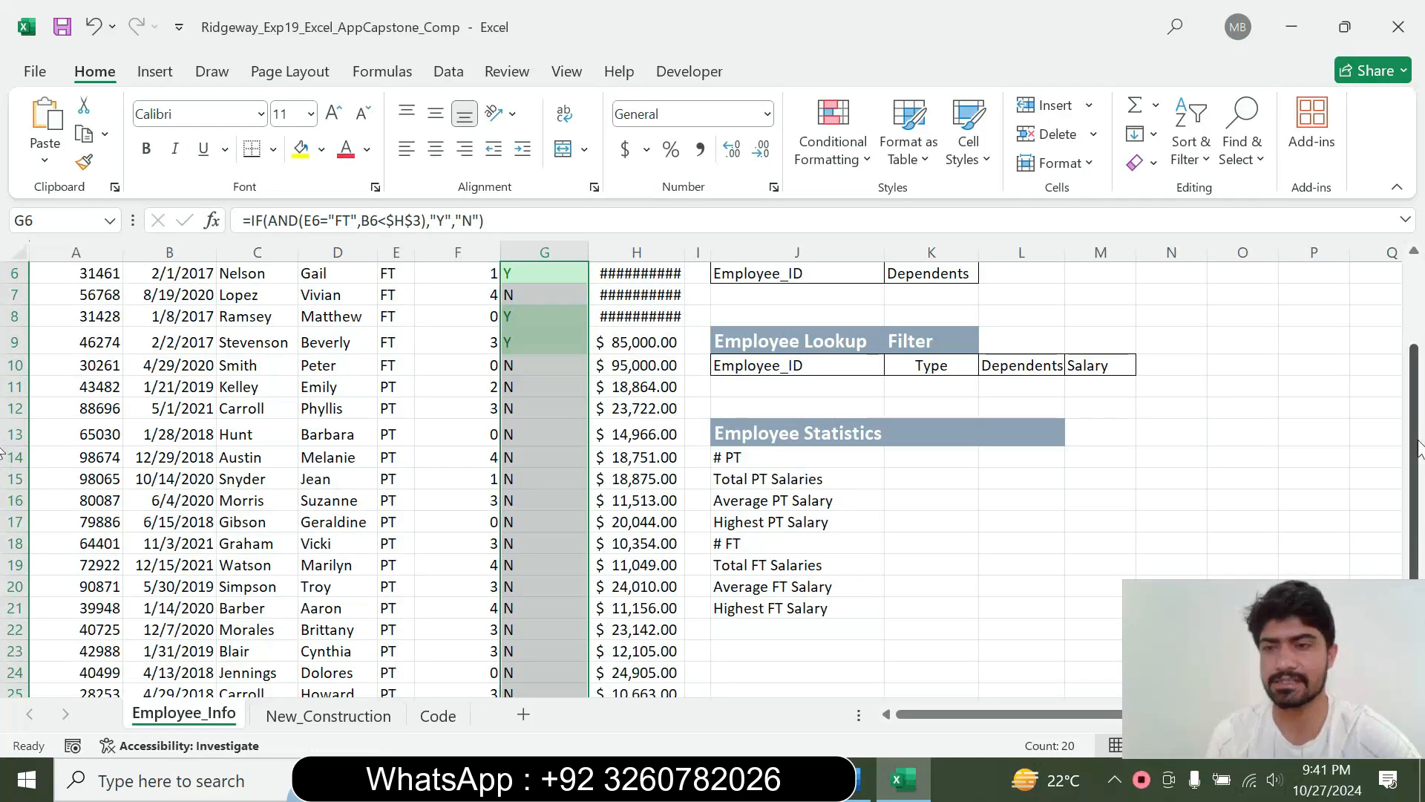
{"action": "left_click_drag", "start_coordinate": [1414, 445], "coordinate": [1414, 419]}
{"action": "left_click", "coordinate": [796, 418]}
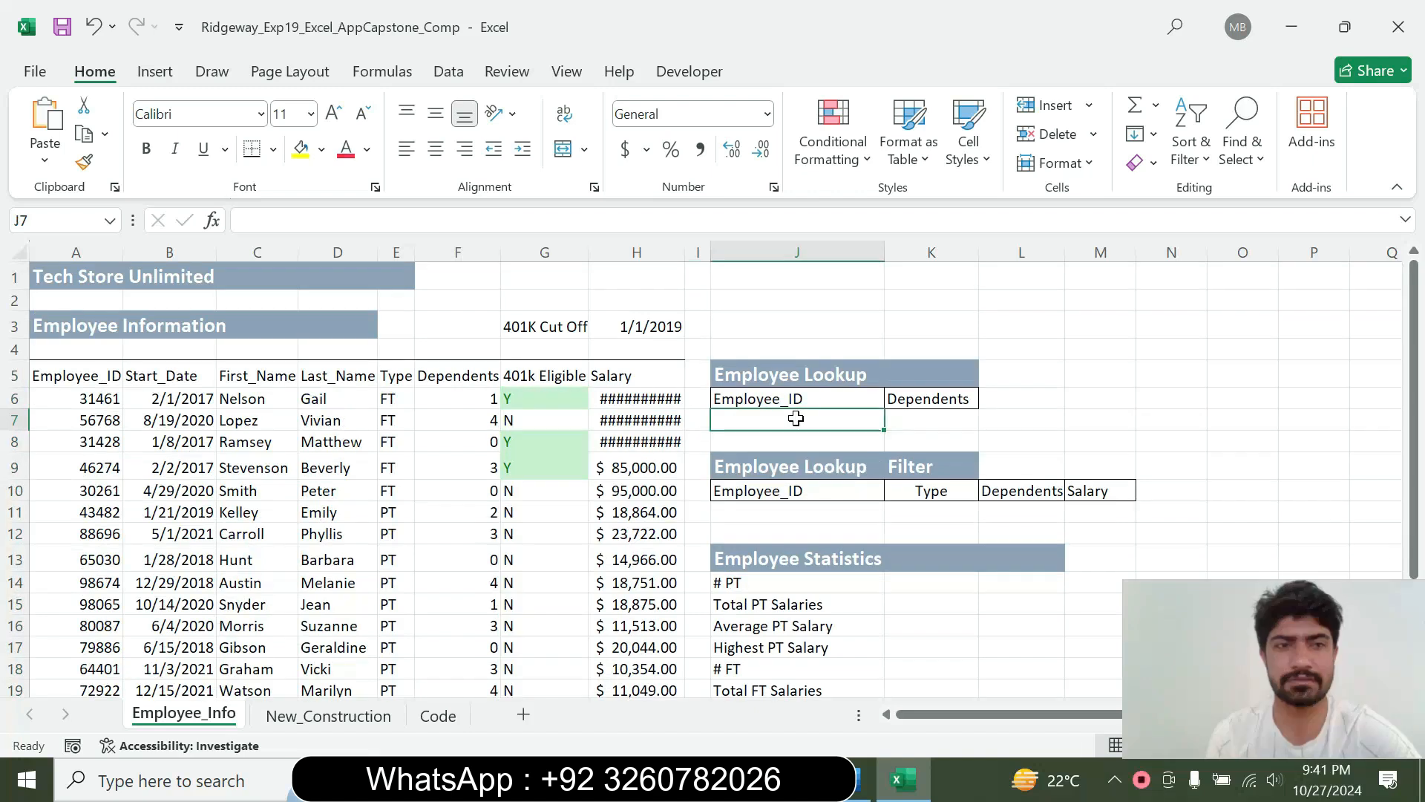
Reread the step 6 instruction in Word, and open the Data Validation settings for cell J7 in Excel
{"action": "left_click", "coordinate": [861, 779]}
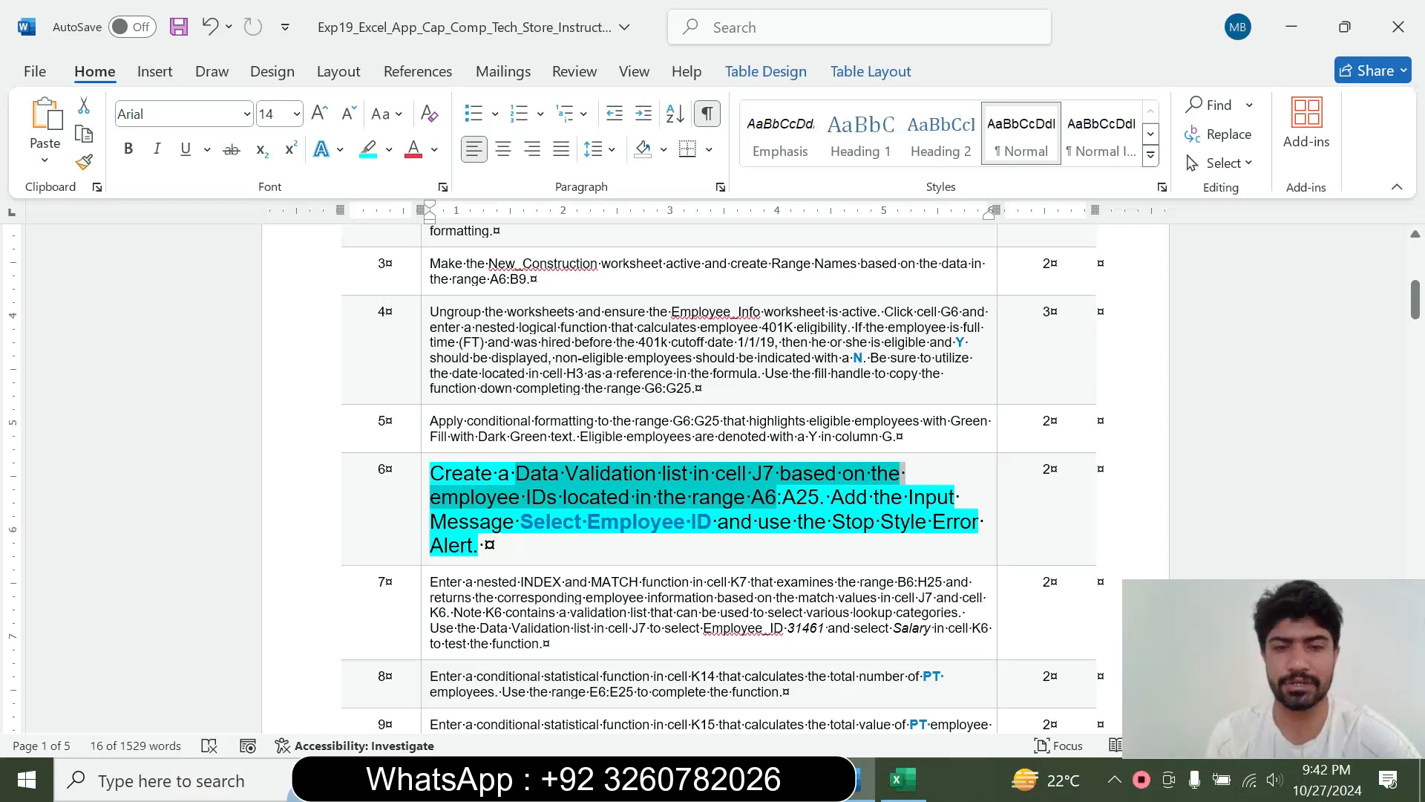
{"action": "left_click", "coordinate": [902, 780]}
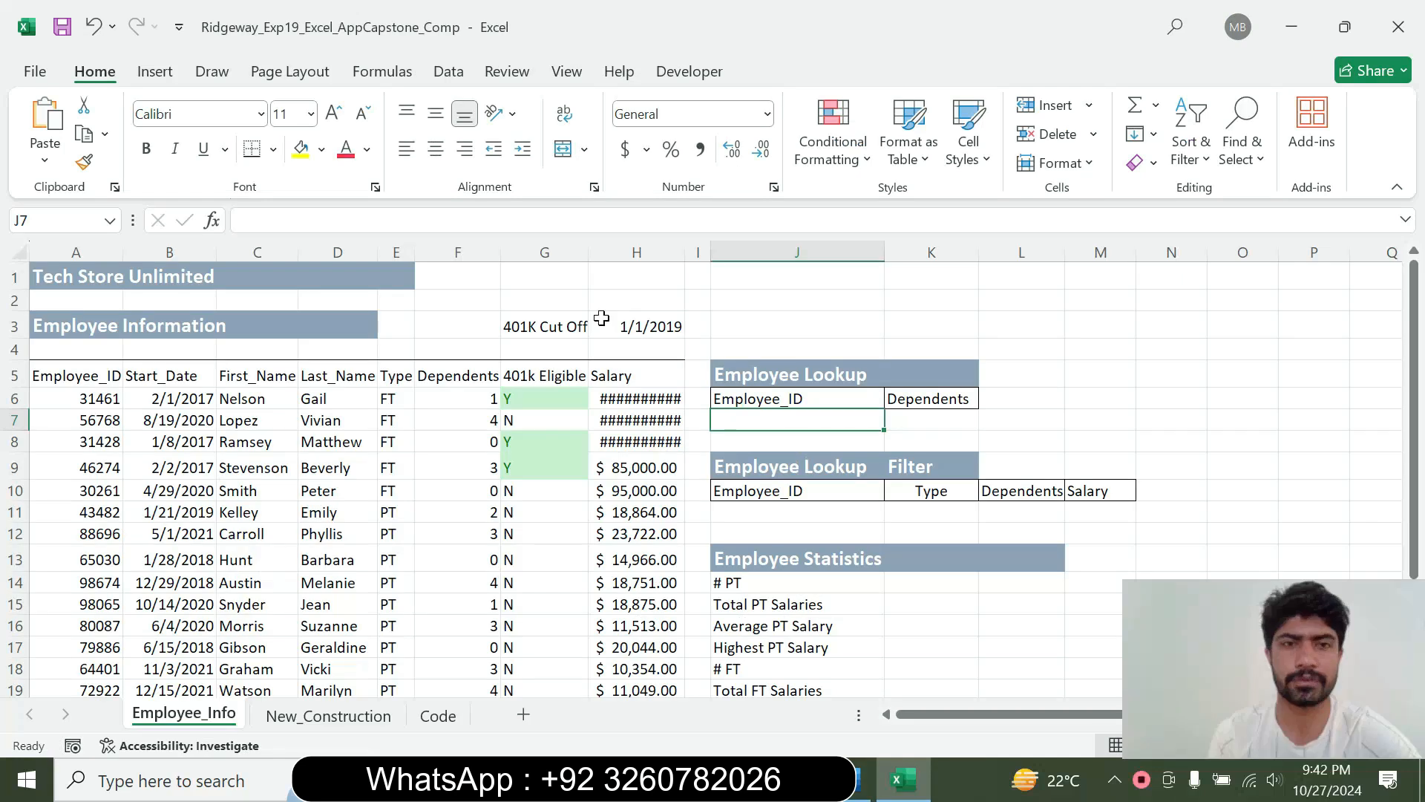
{"action": "left_click", "coordinate": [460, 78]}
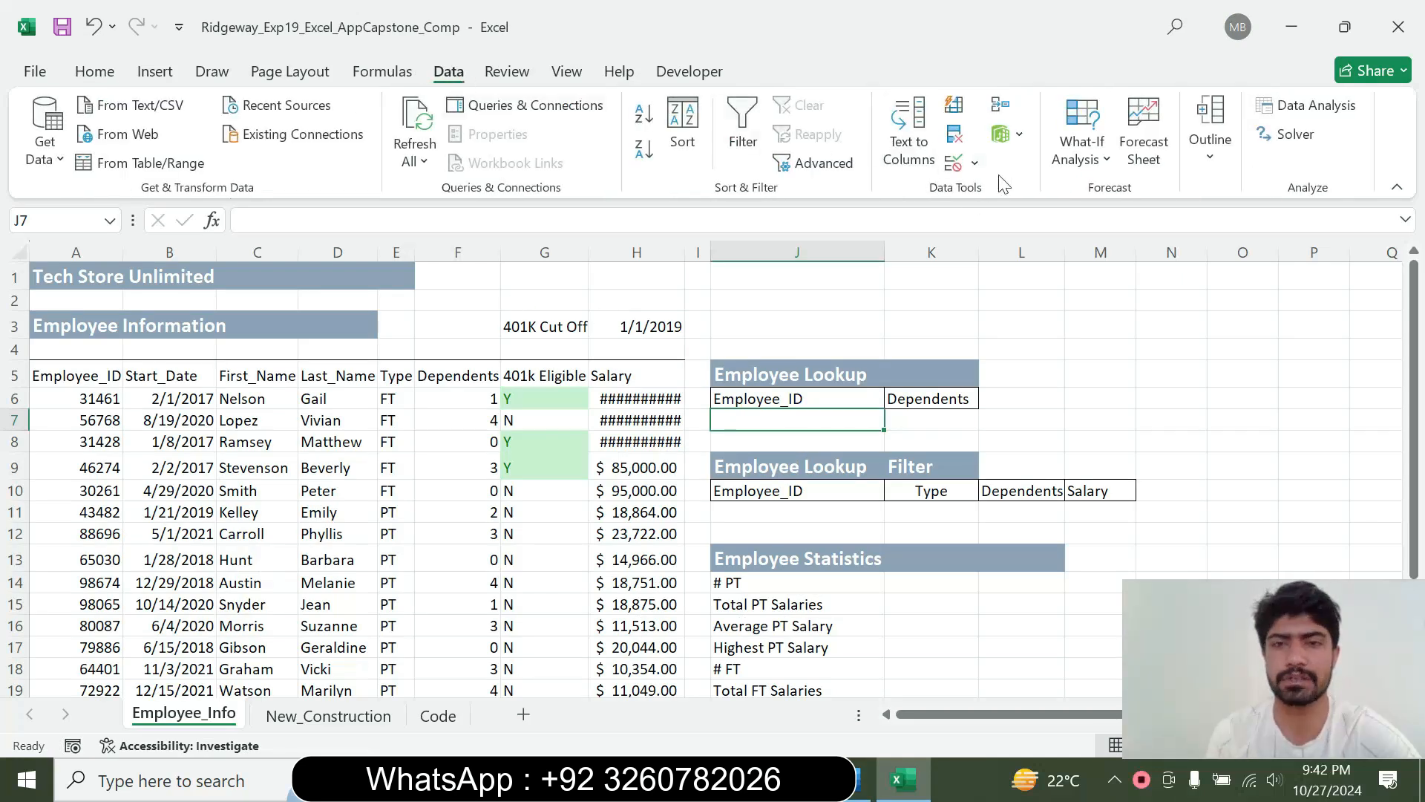
{"action": "left_click", "coordinate": [975, 164]}
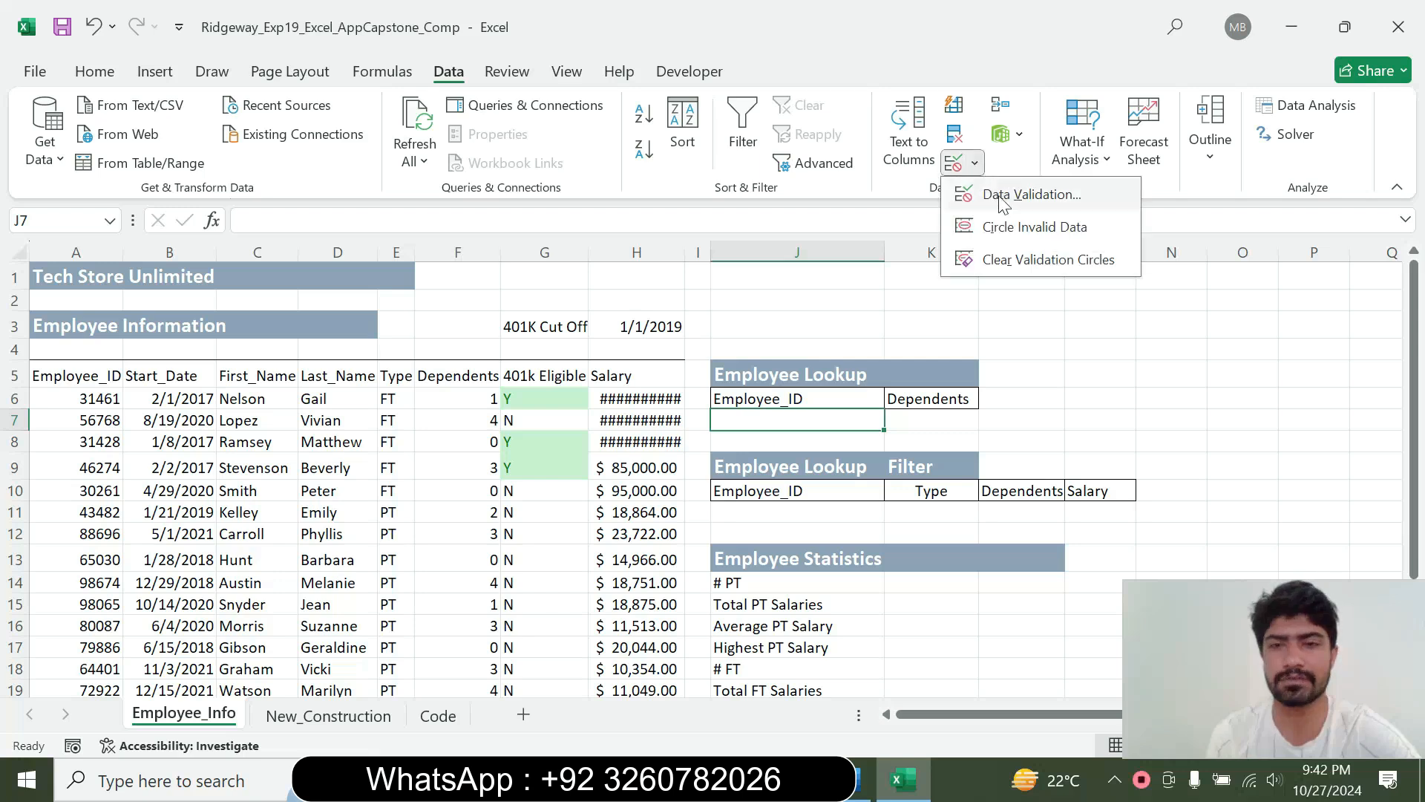
{"action": "left_click", "coordinate": [1002, 194]}
{"action": "left_click", "coordinate": [853, 790]}
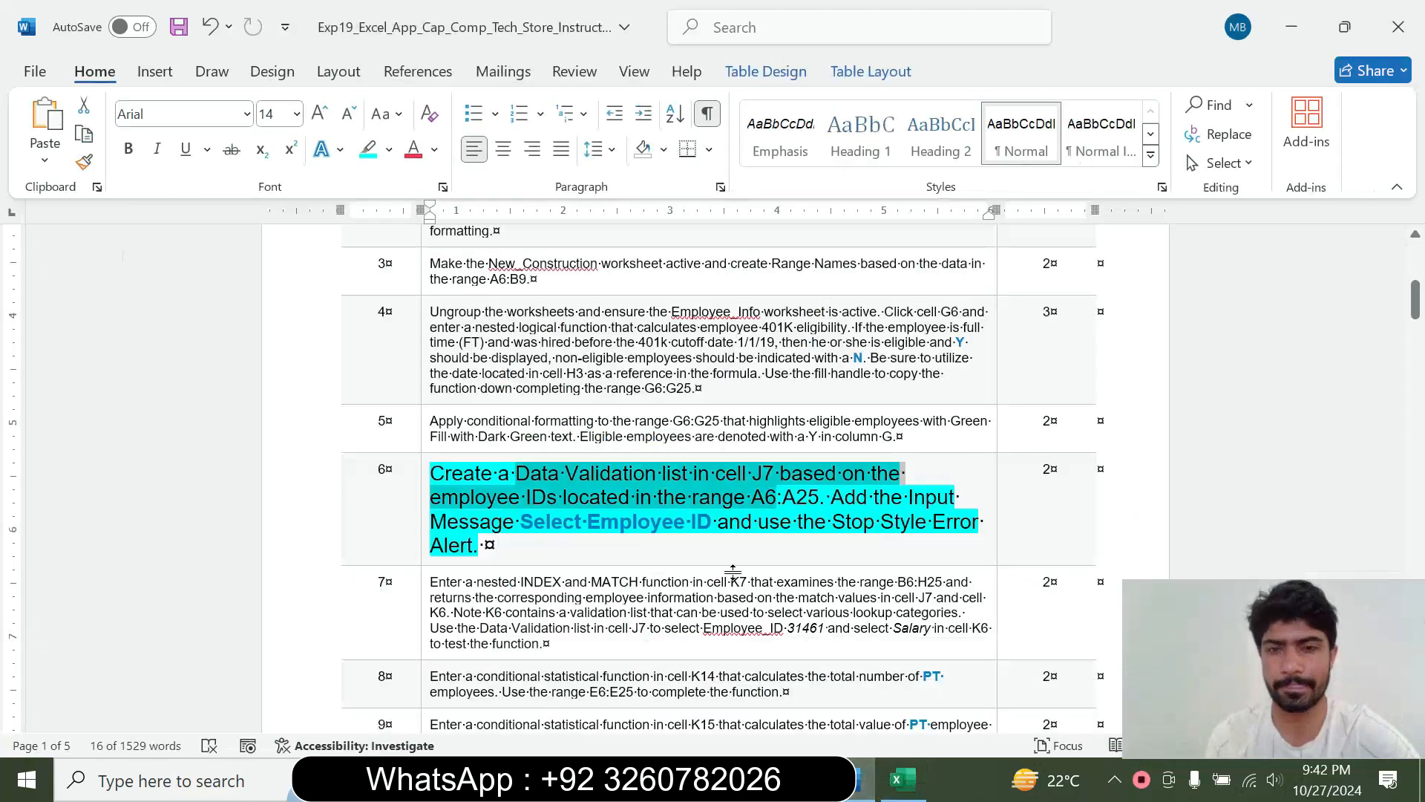
{"action": "left_click_drag", "start_coordinate": [637, 507], "coordinate": [776, 509]}
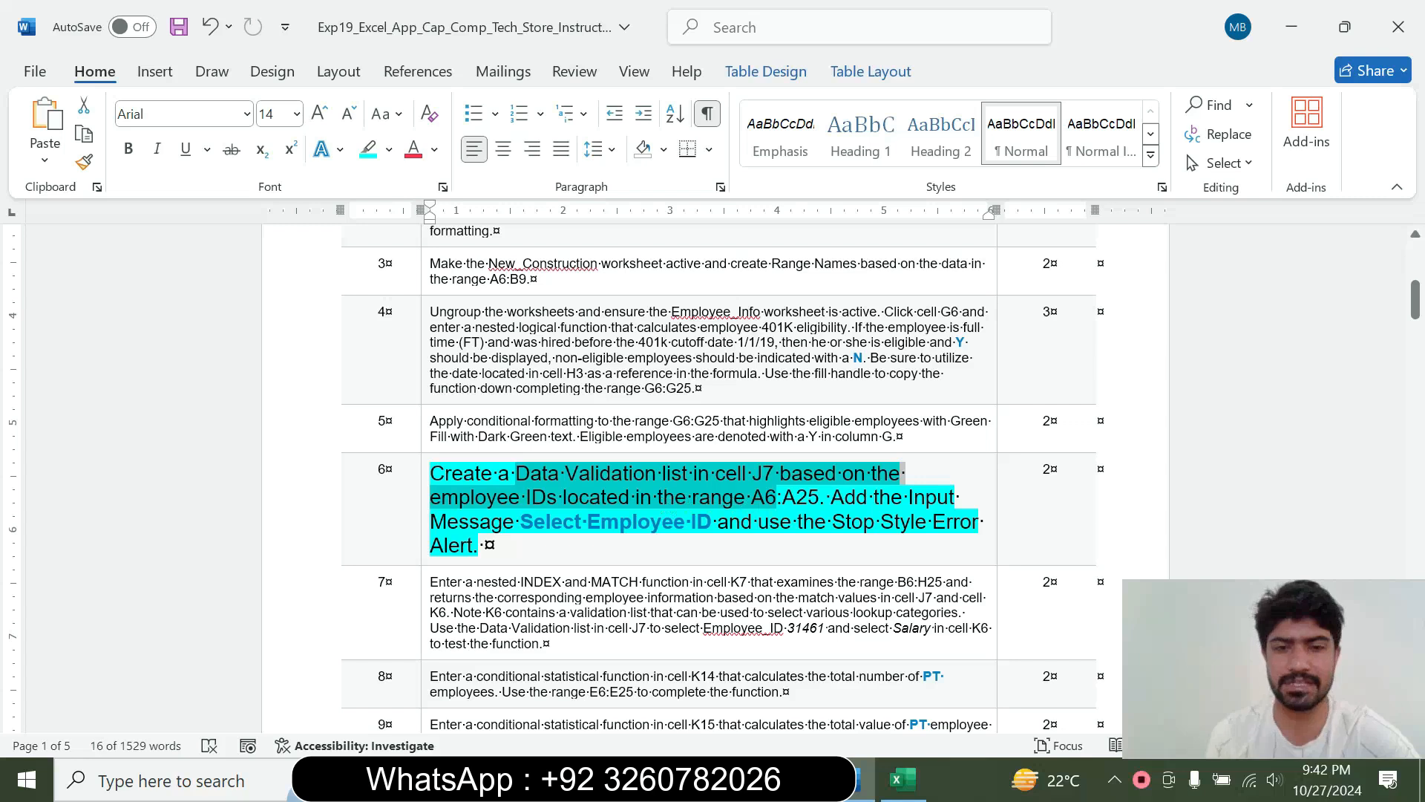
{"action": "left_click", "coordinate": [902, 779]}
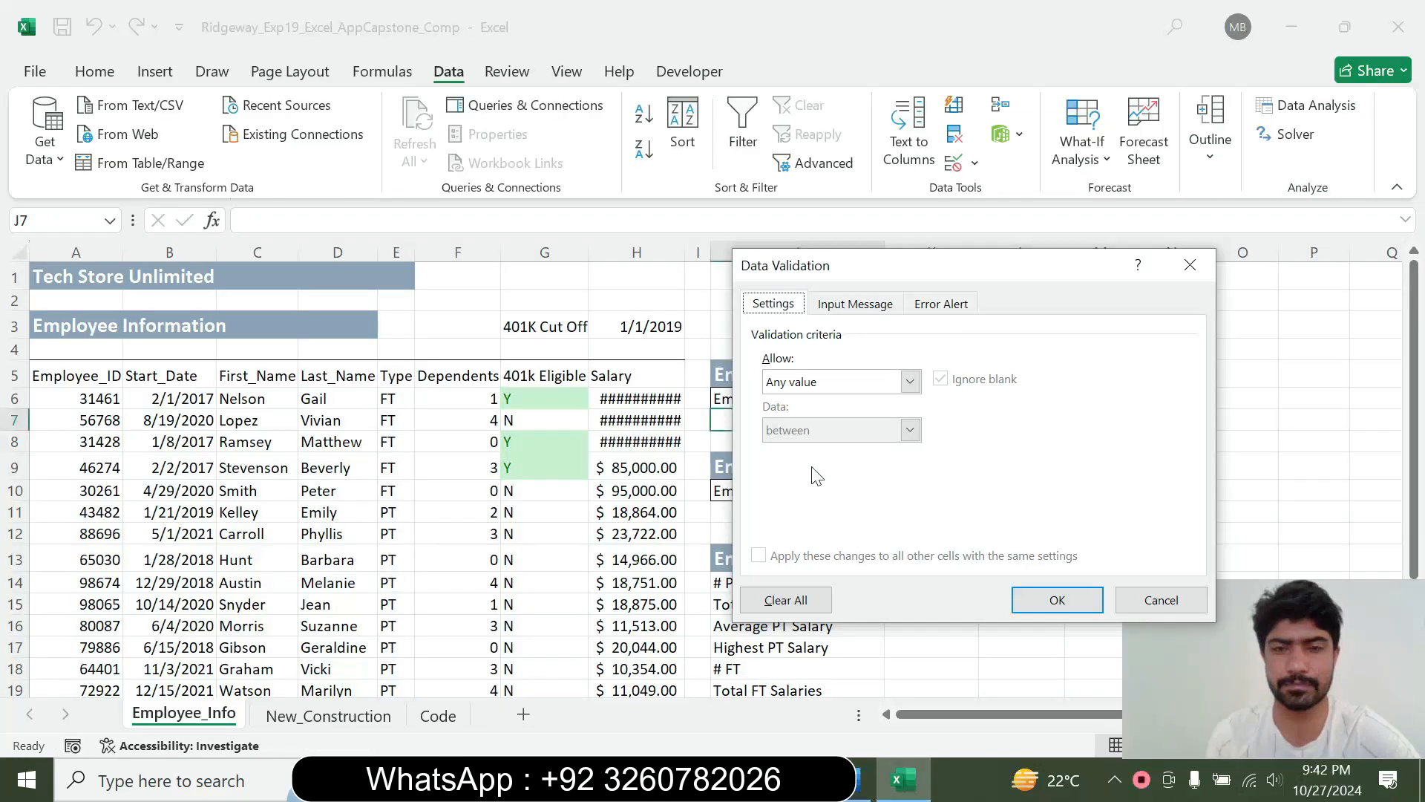
{"action": "left_click_drag", "start_coordinate": [849, 270], "coordinate": [1007, 277]}
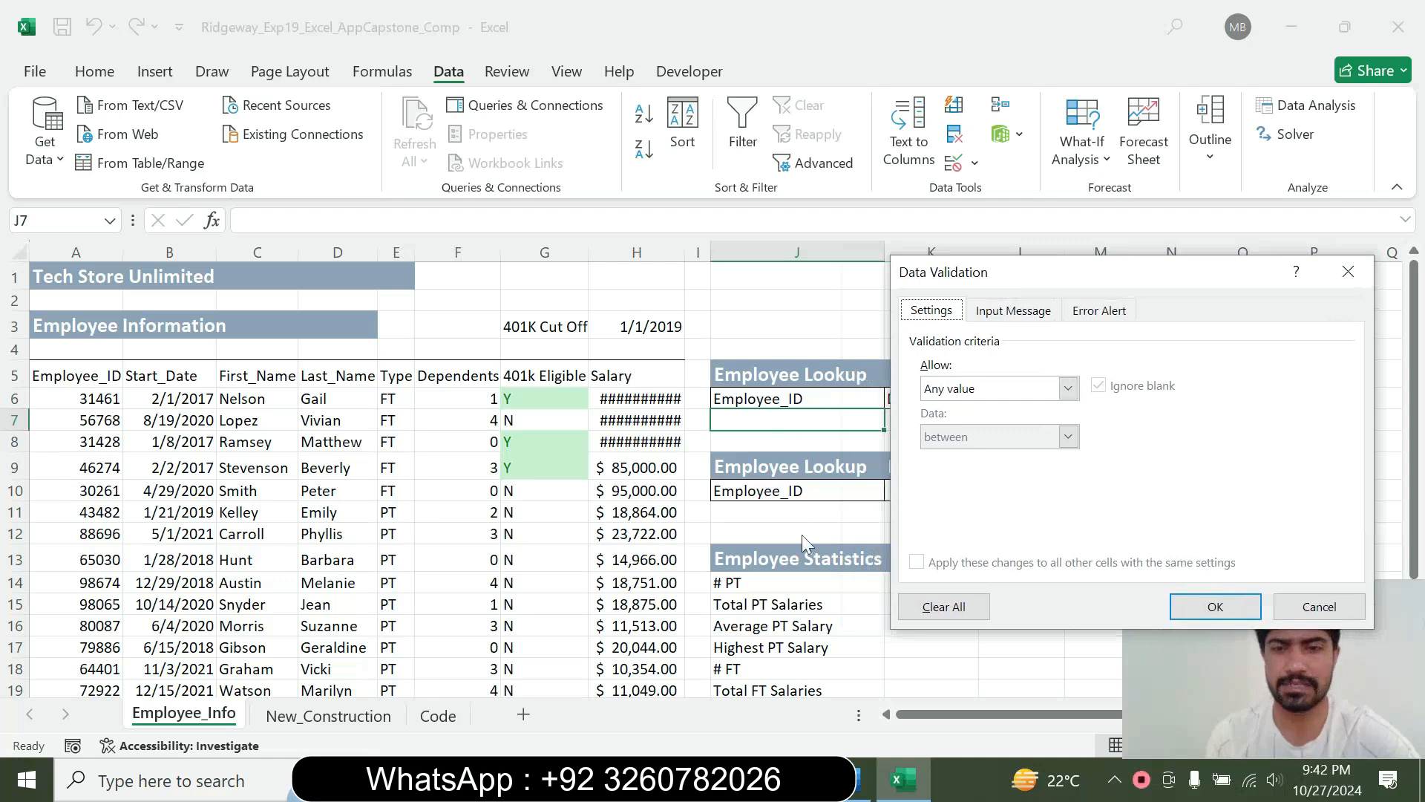
Compare the step 6 instruction in Word with the allowed data types offered in Excel's Data Validation settings
{"action": "left_click", "coordinate": [861, 779]}
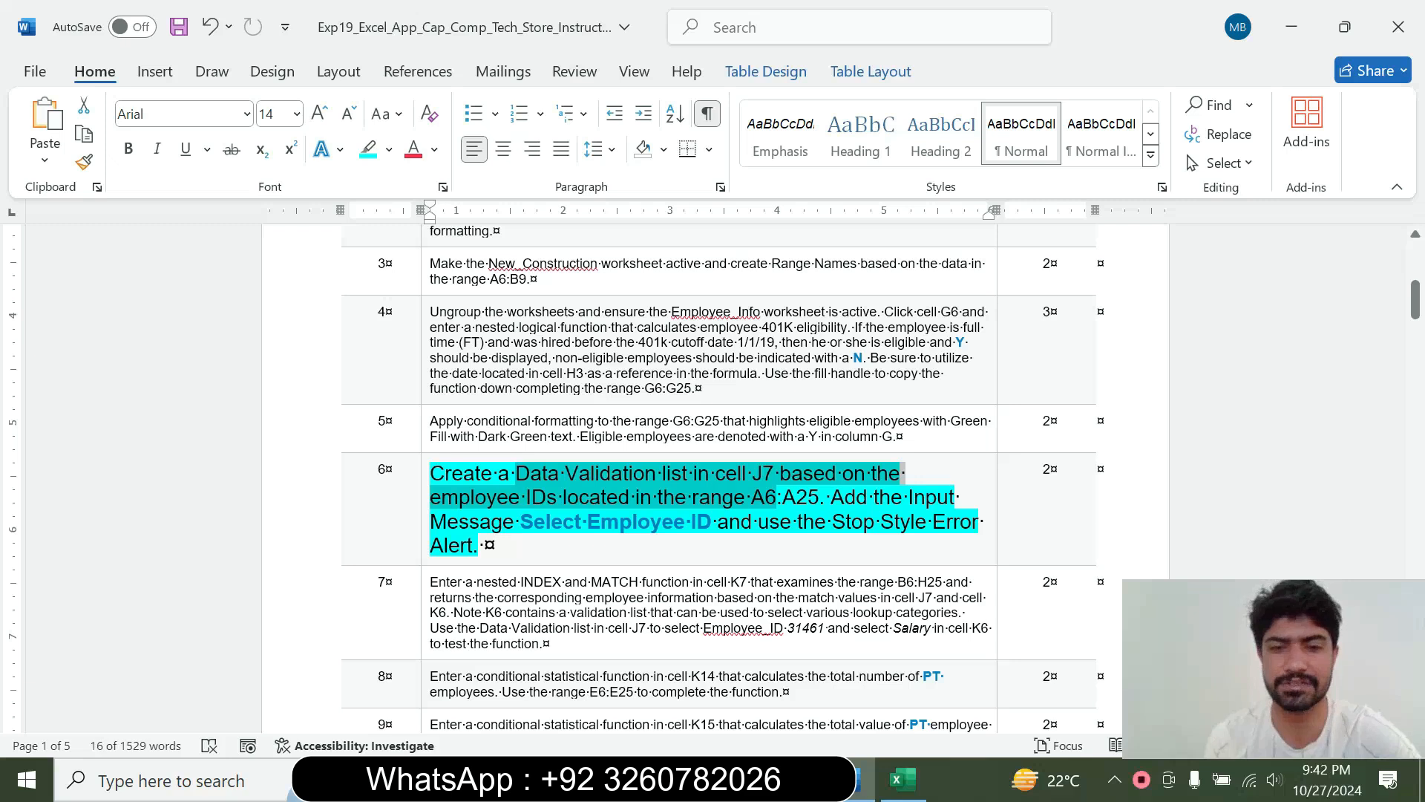
{"action": "left_click", "coordinate": [902, 780]}
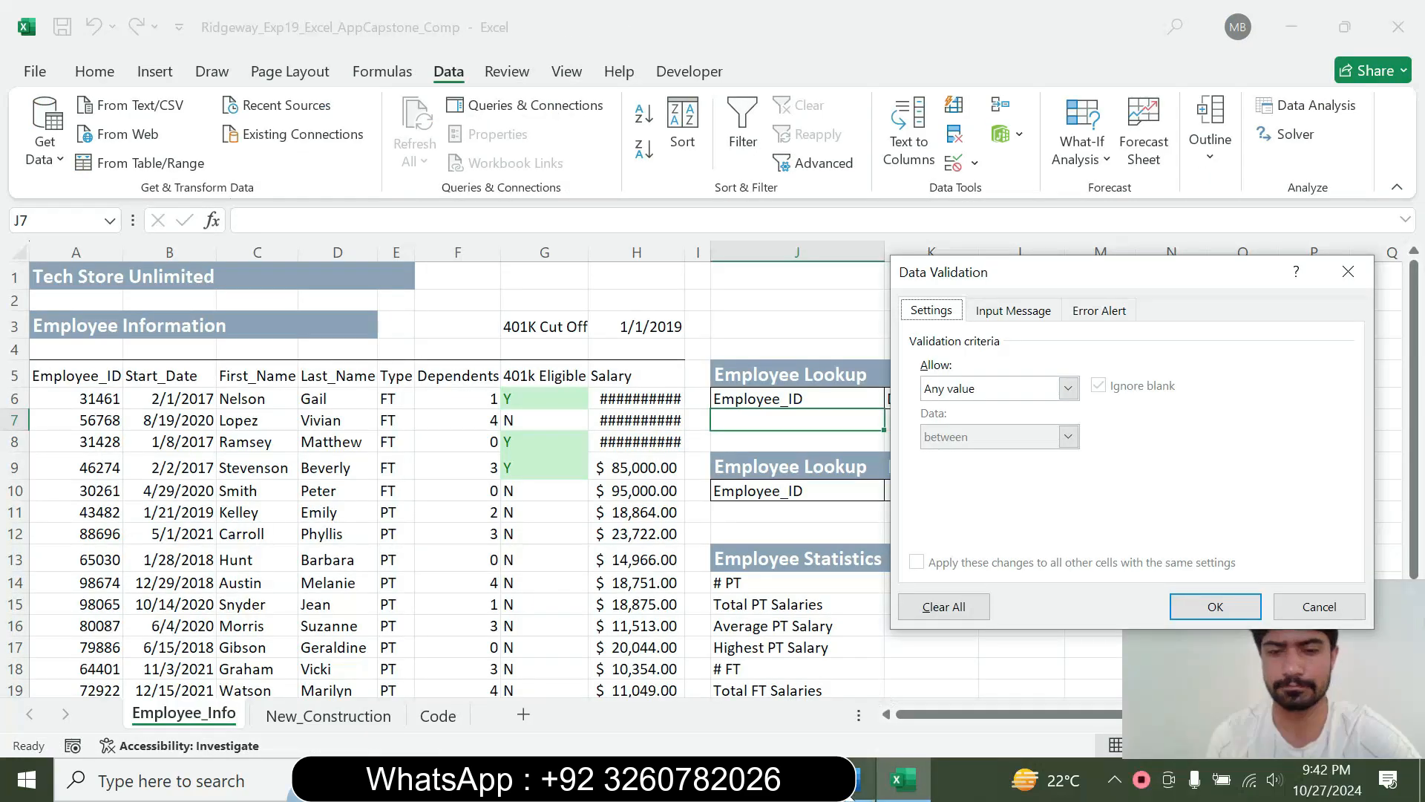
{"action": "left_click", "coordinate": [862, 780]}
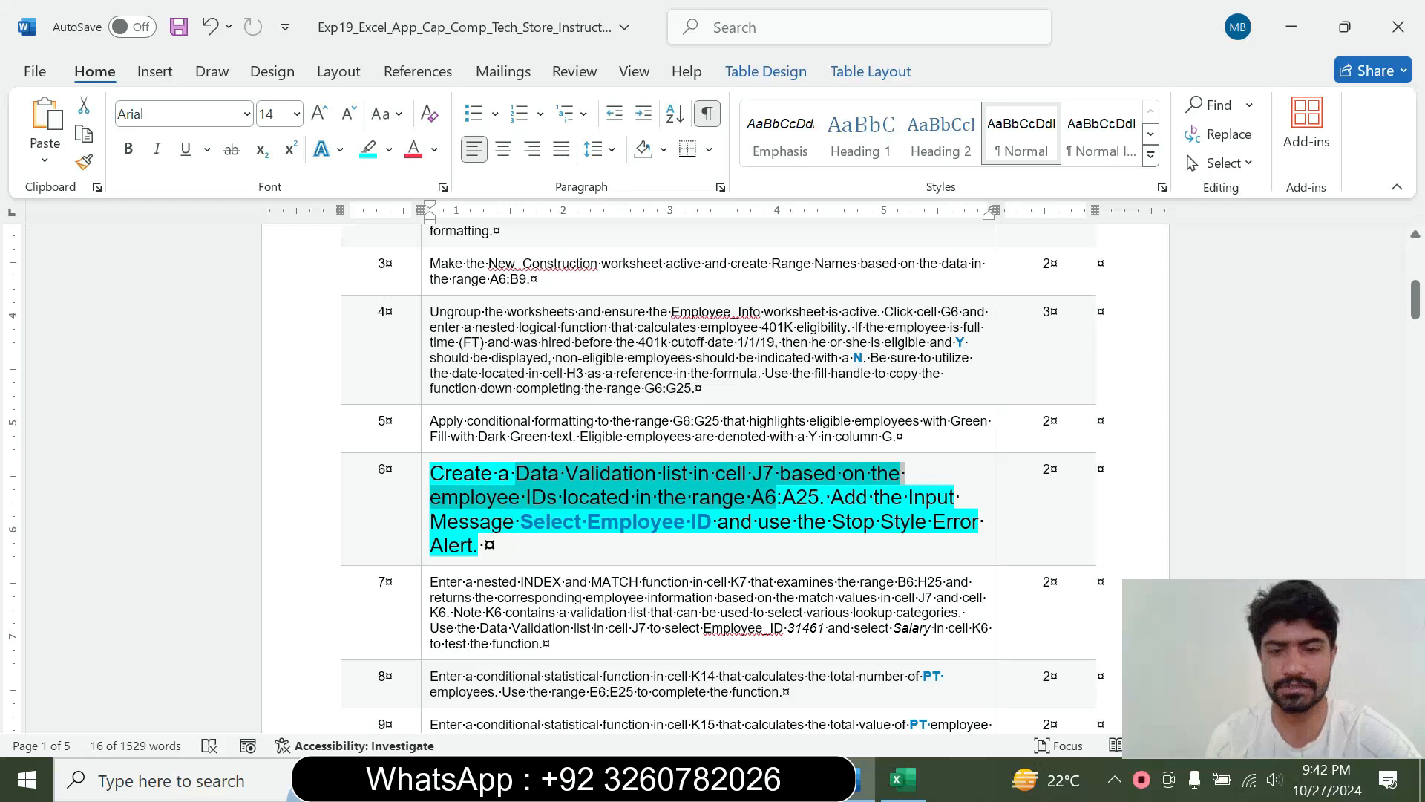
{"action": "left_click", "coordinate": [902, 779]}
{"action": "left_click", "coordinate": [1069, 387]}
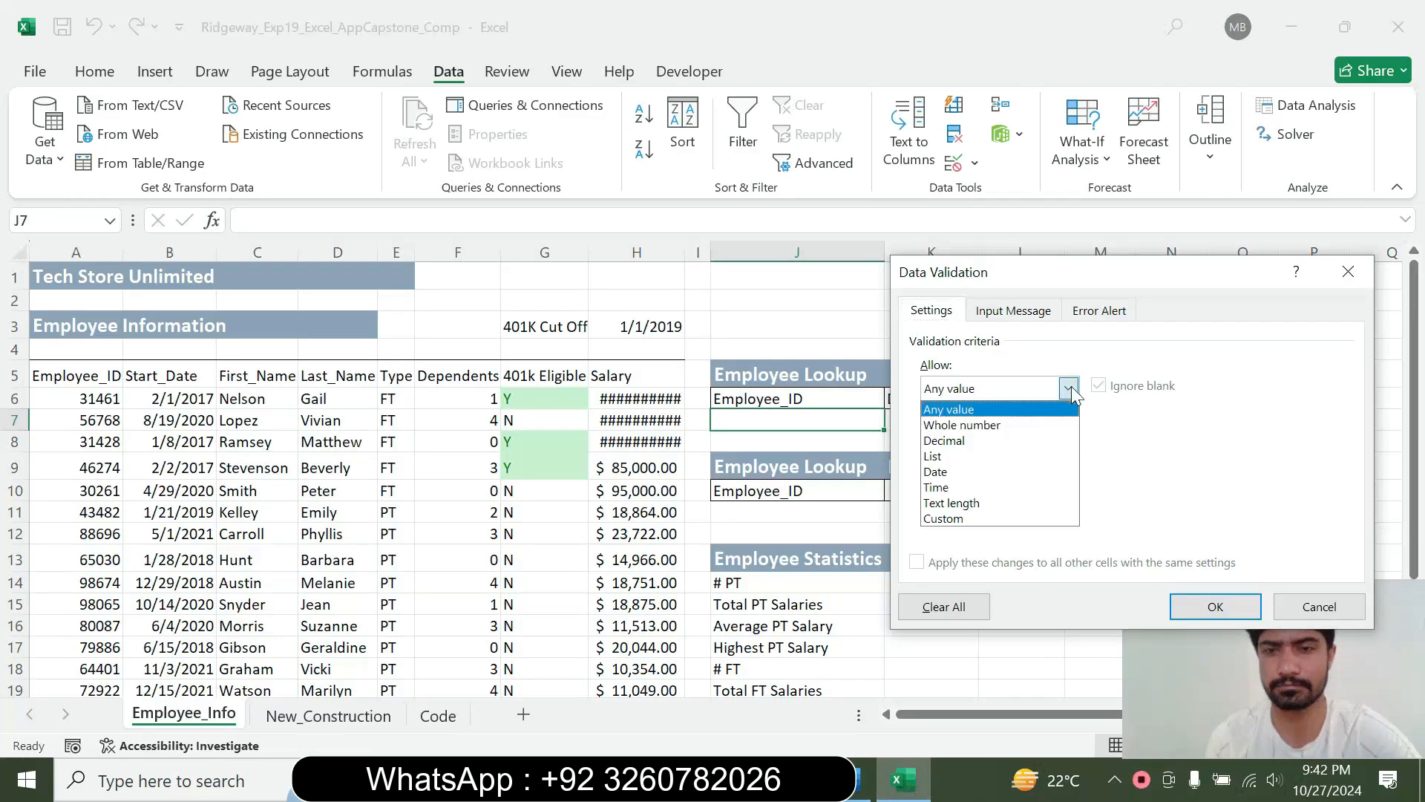
{"action": "left_click", "coordinate": [1172, 472]}
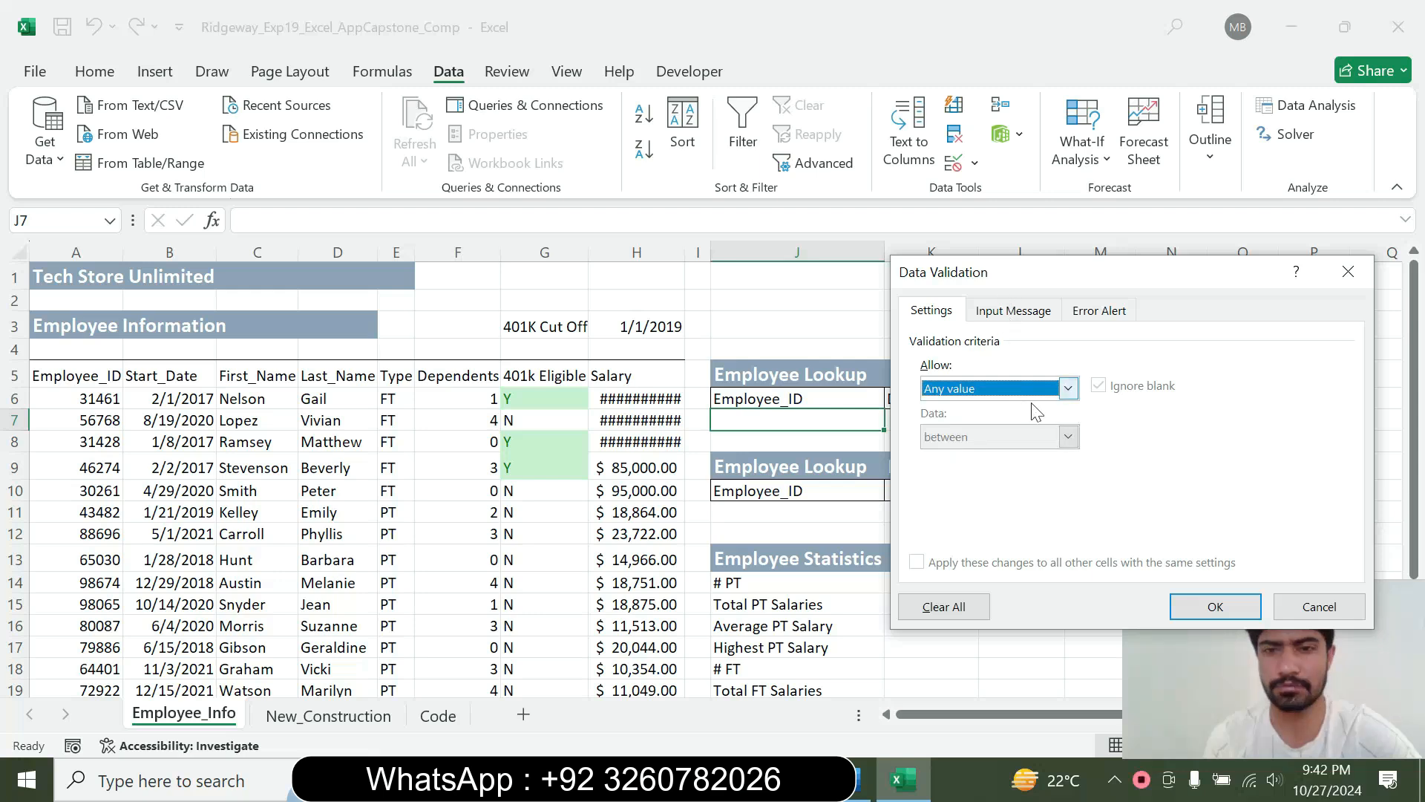
{"action": "left_click", "coordinate": [1067, 388]}
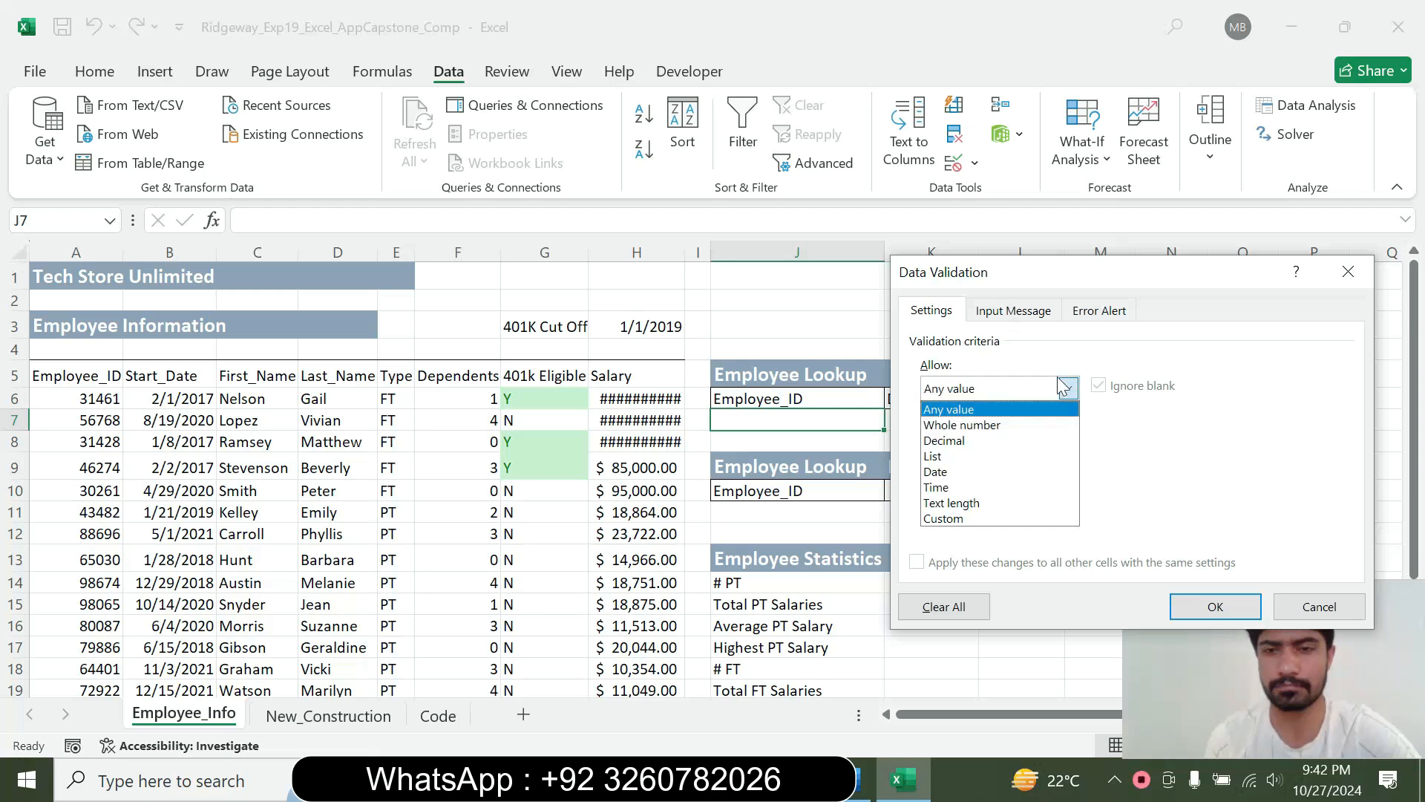
{"action": "left_click", "coordinate": [861, 778]}
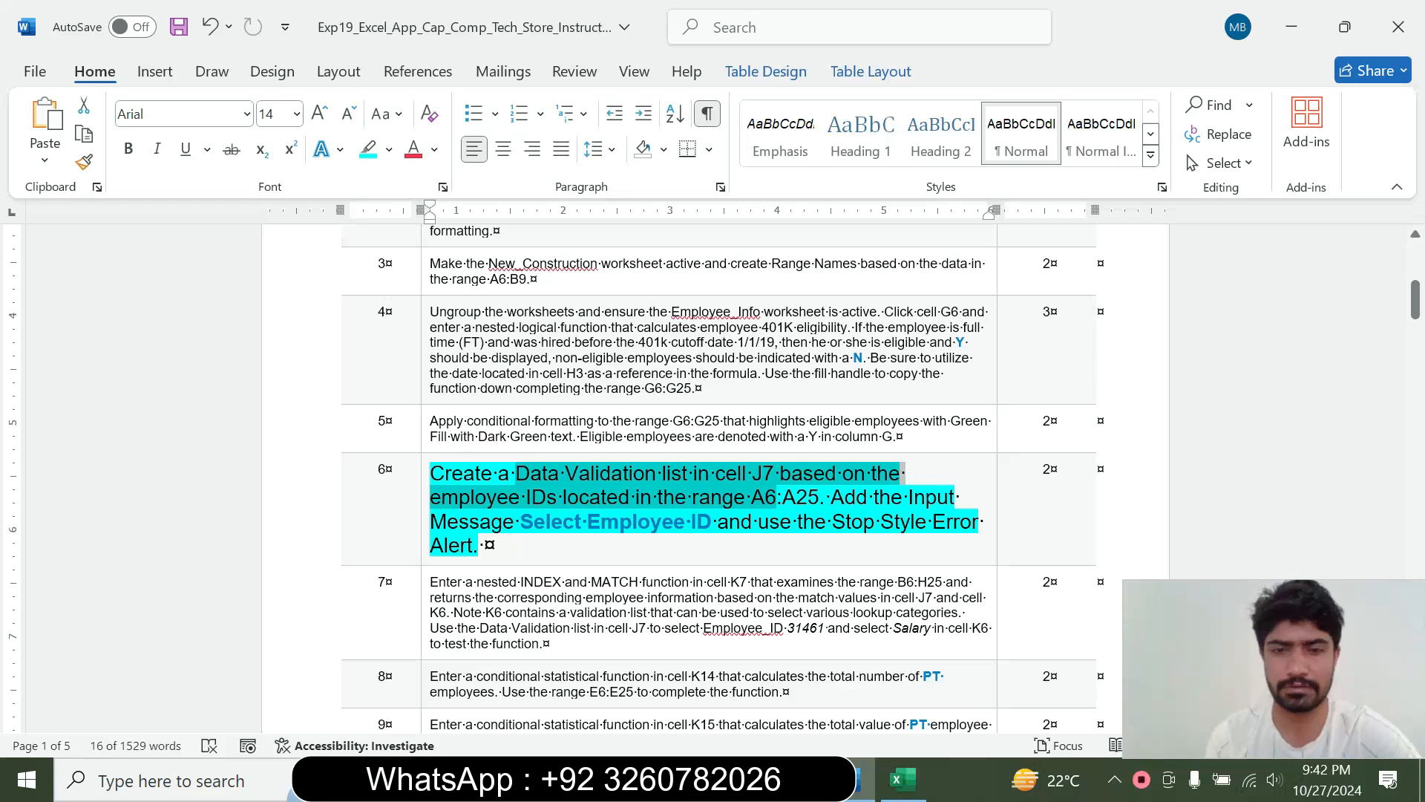
{"action": "left_click", "coordinate": [903, 779]}
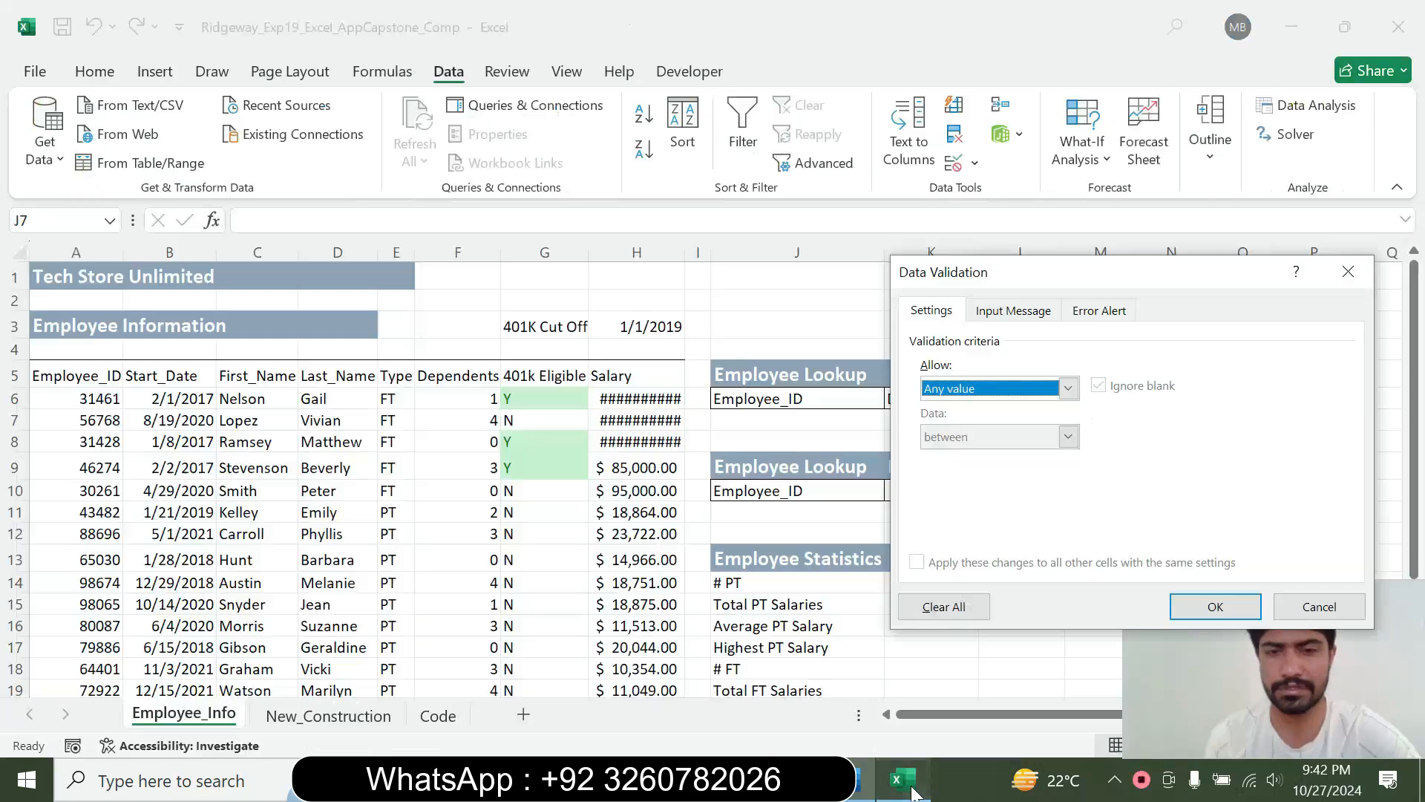
{"action": "left_click", "coordinate": [1065, 388]}
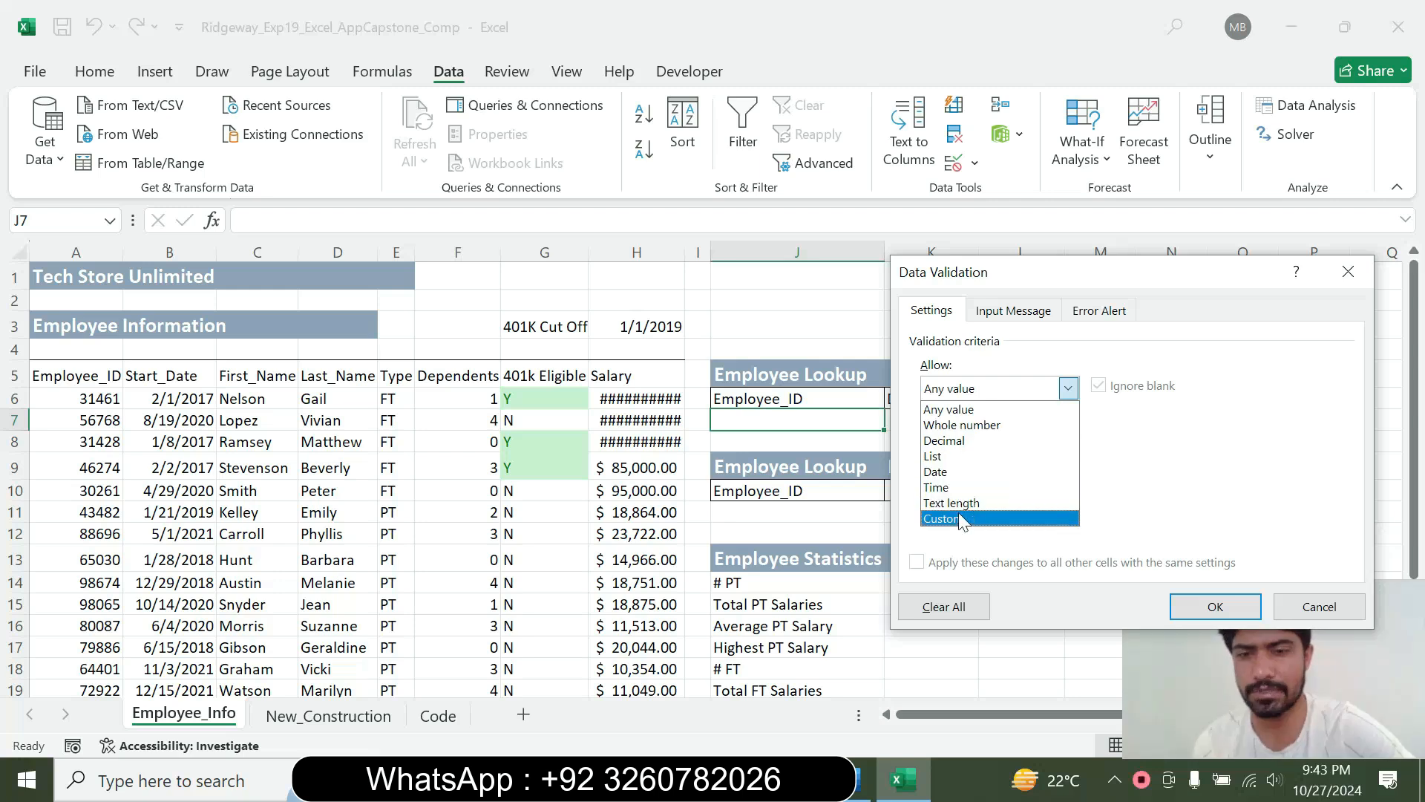
{"action": "left_click", "coordinate": [1097, 439]}
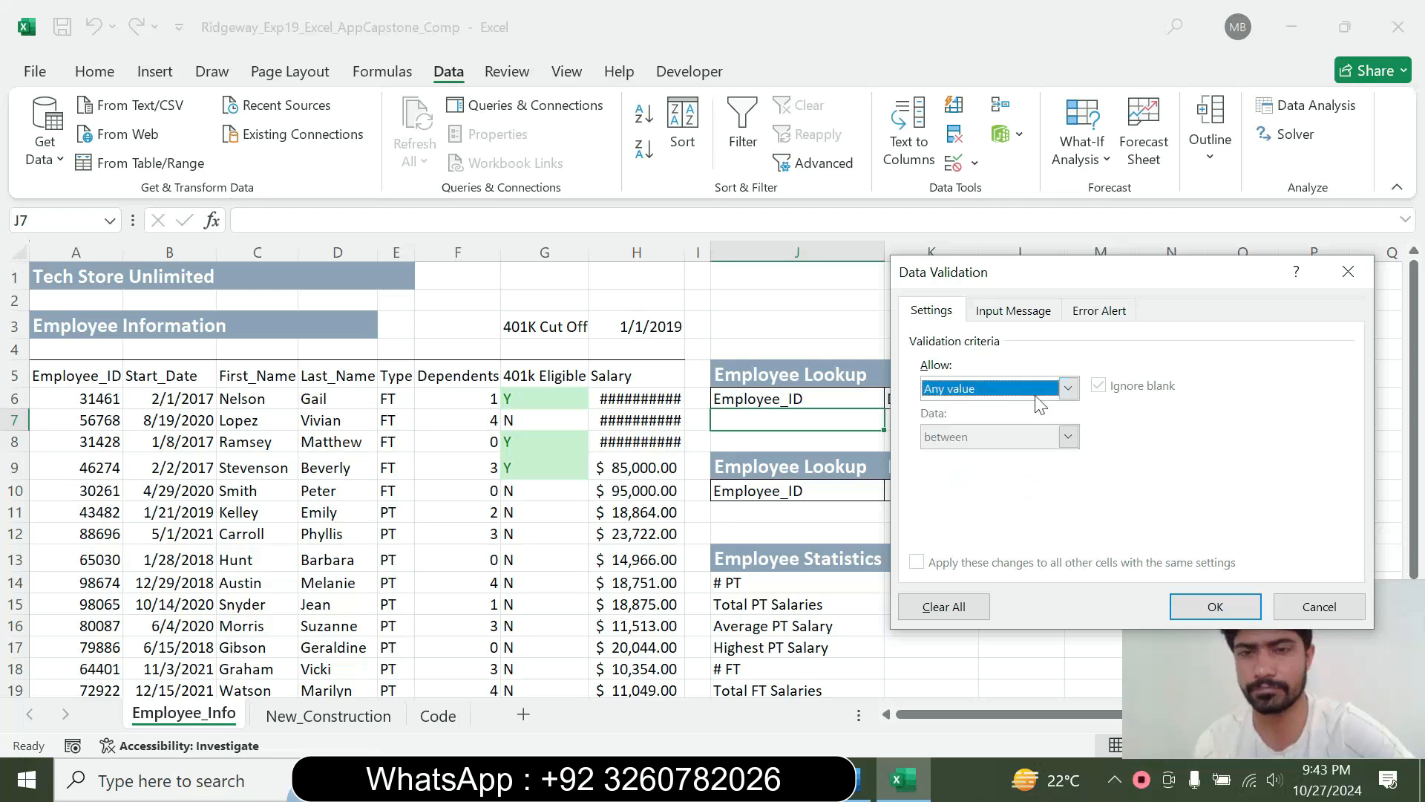
Copy "Select Employee ID" from the step 6 instruction in Word into the input message of J7's data validation in Excel
{"action": "left_click", "coordinate": [1032, 313]}
{"action": "left_click", "coordinate": [988, 420]}
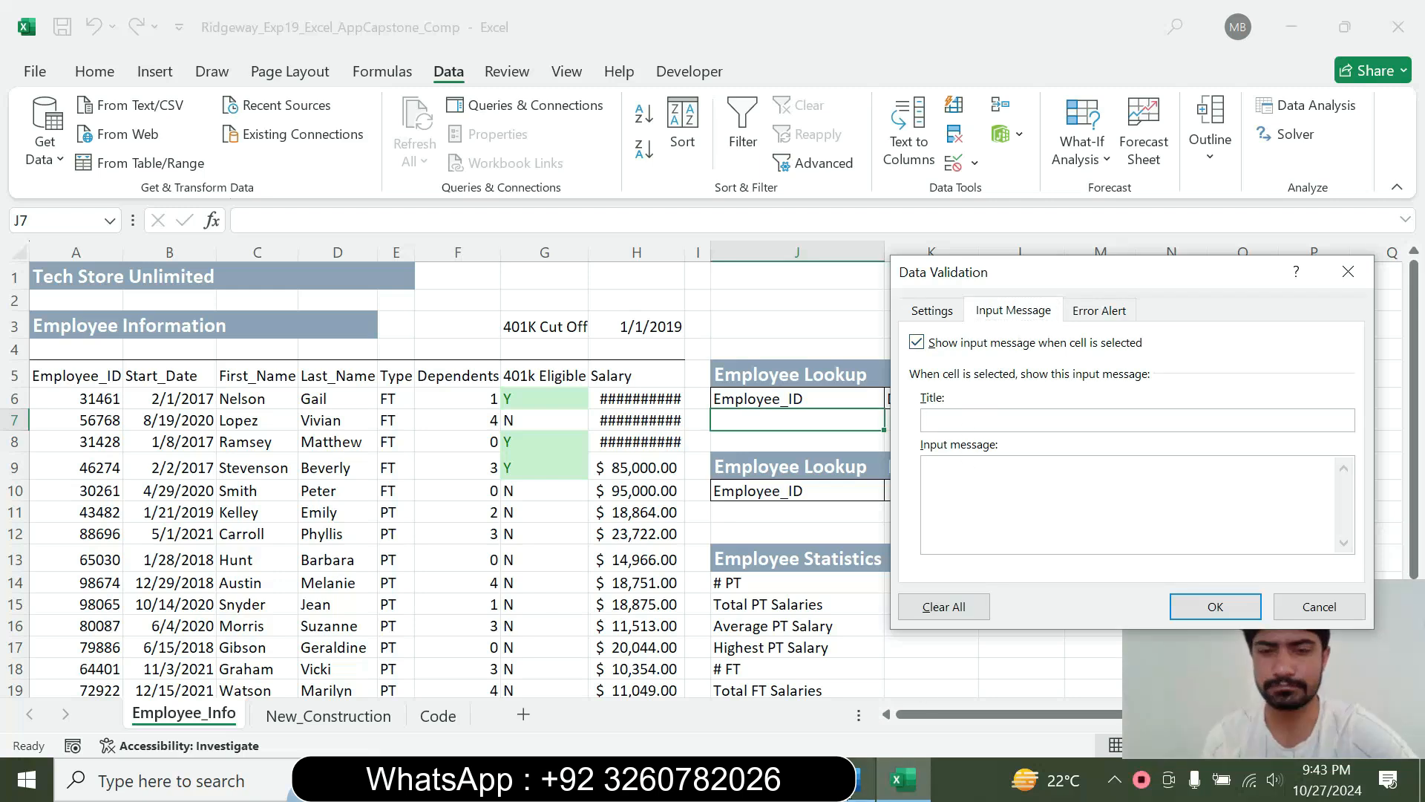
{"action": "left_click", "coordinate": [861, 779]}
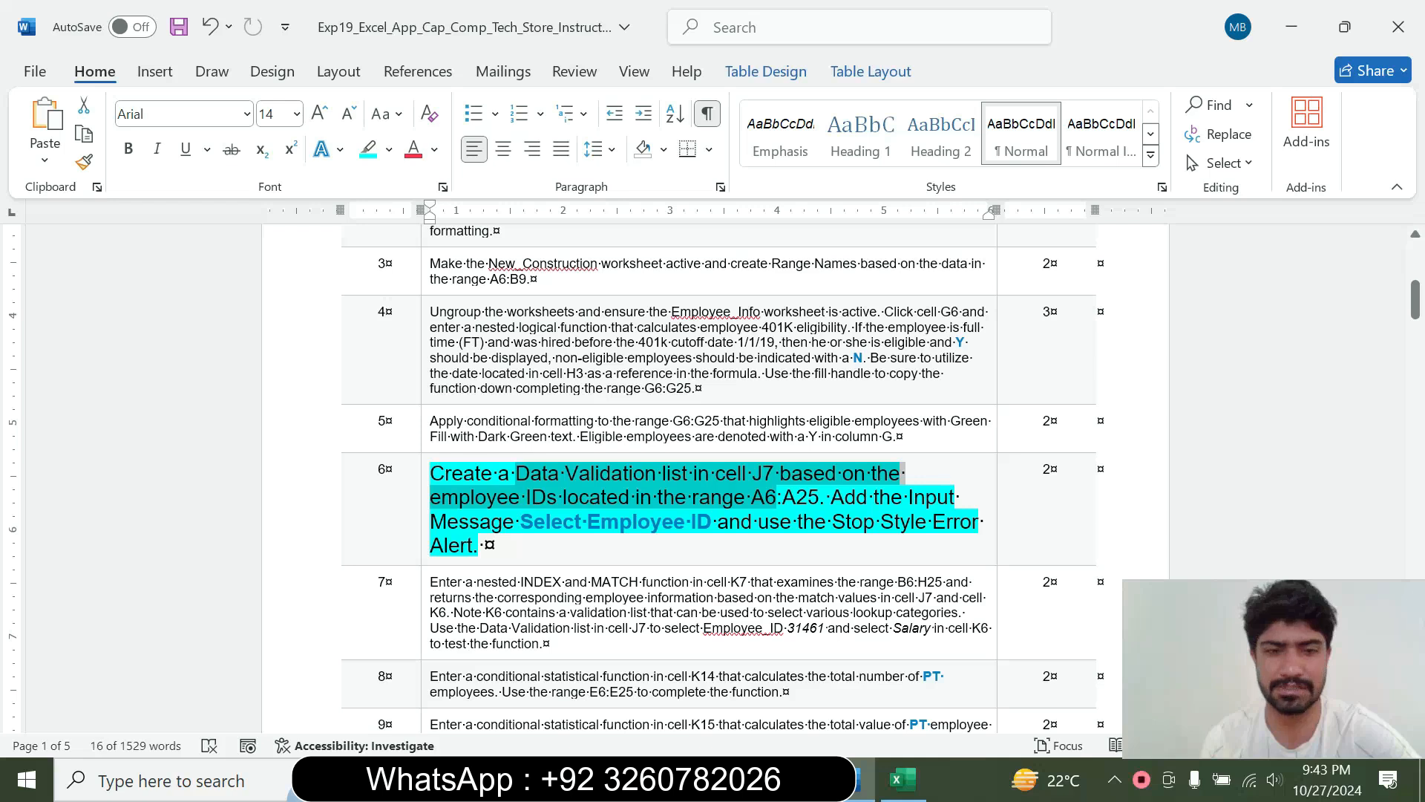
{"action": "left_click_drag", "start_coordinate": [520, 522], "coordinate": [697, 524]}
{"action": "key", "text": "ctrl+c"}
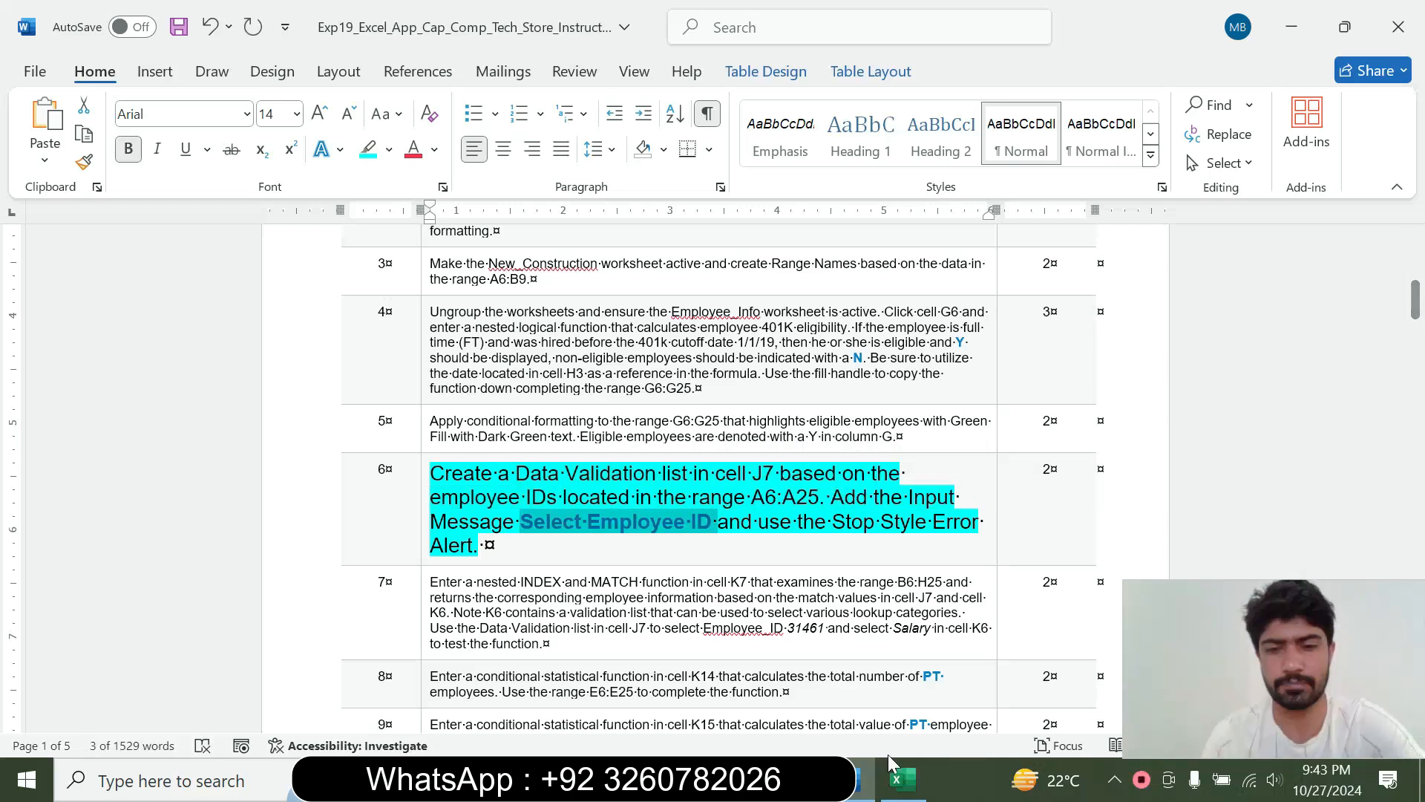
{"action": "left_click", "coordinate": [902, 779]}
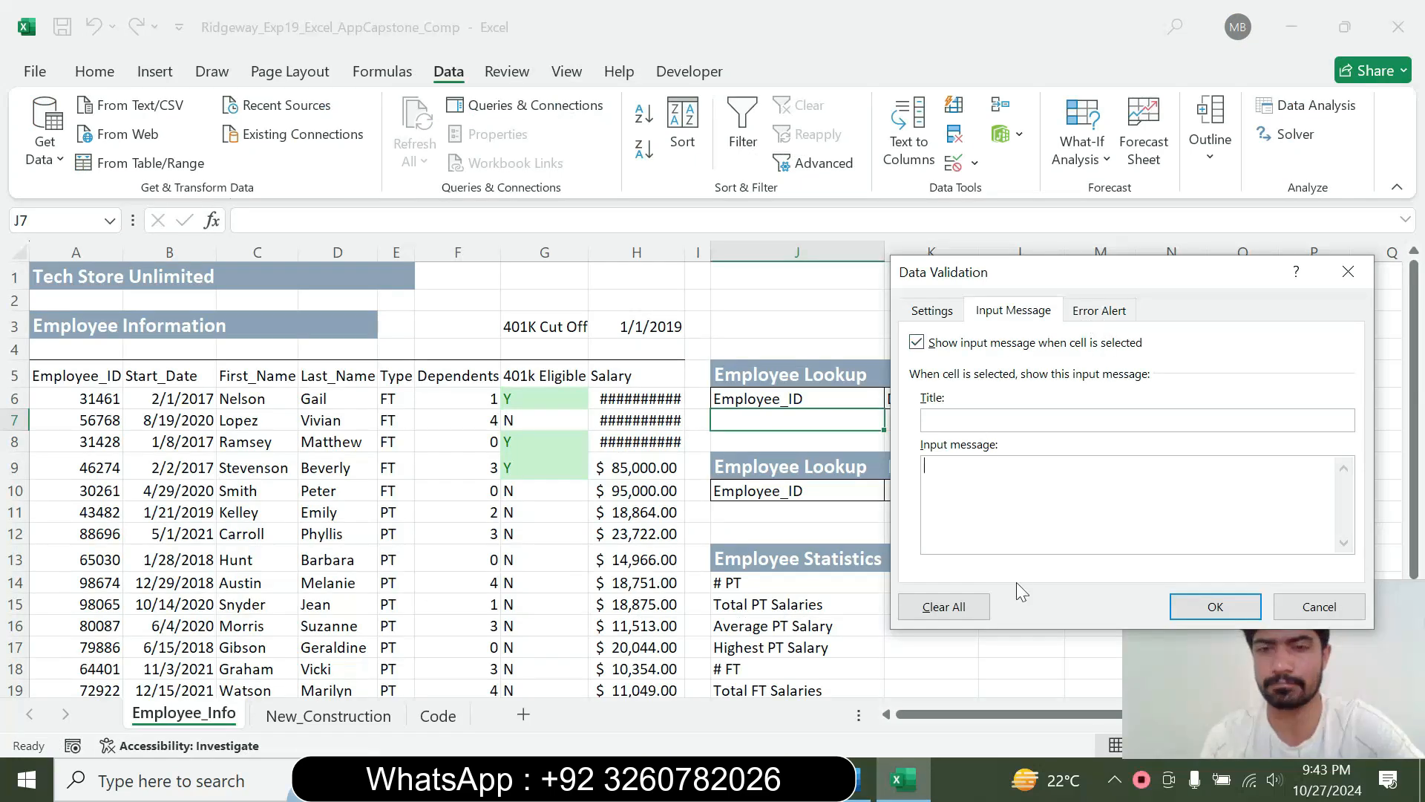
{"action": "left_click", "coordinate": [861, 780]}
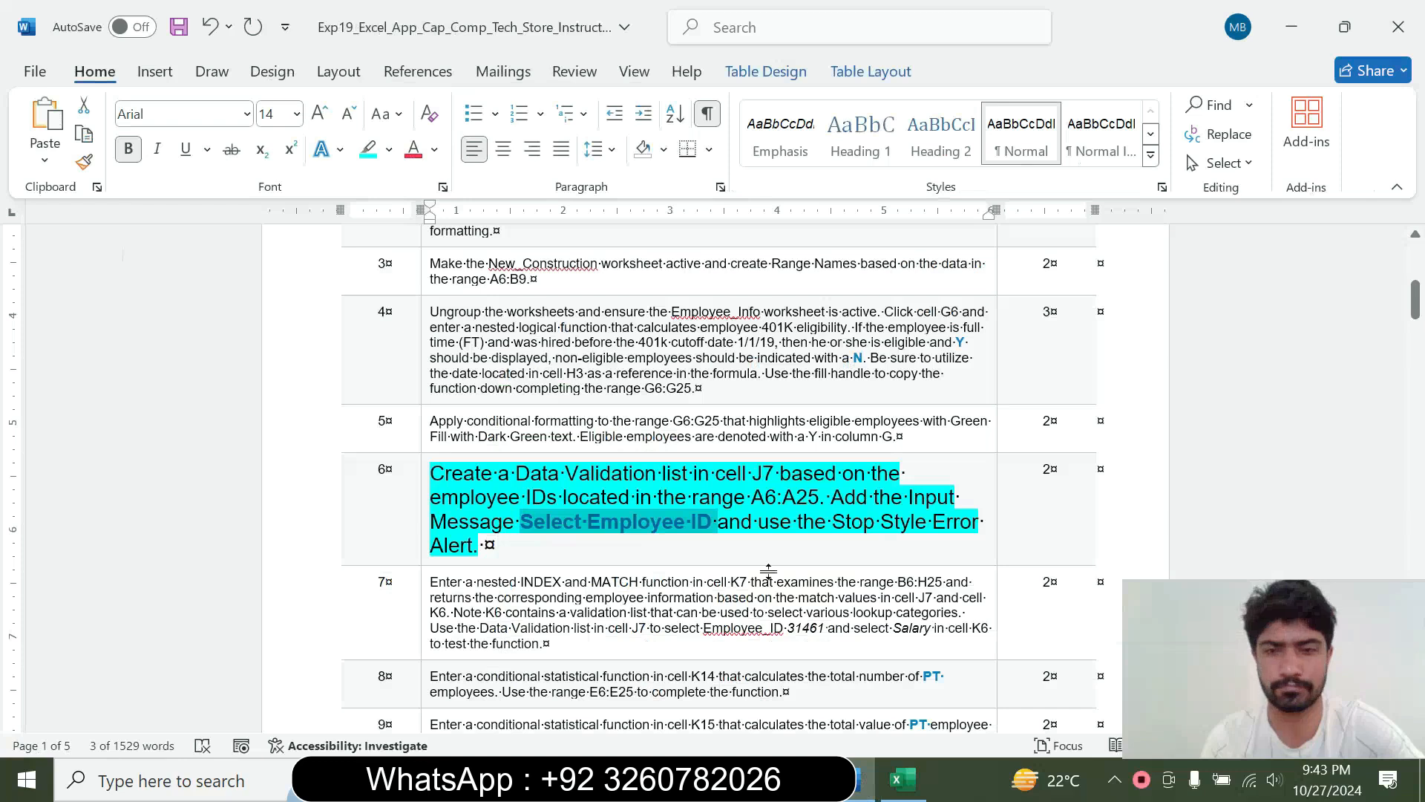
{"action": "key", "text": "alt+Tab"}
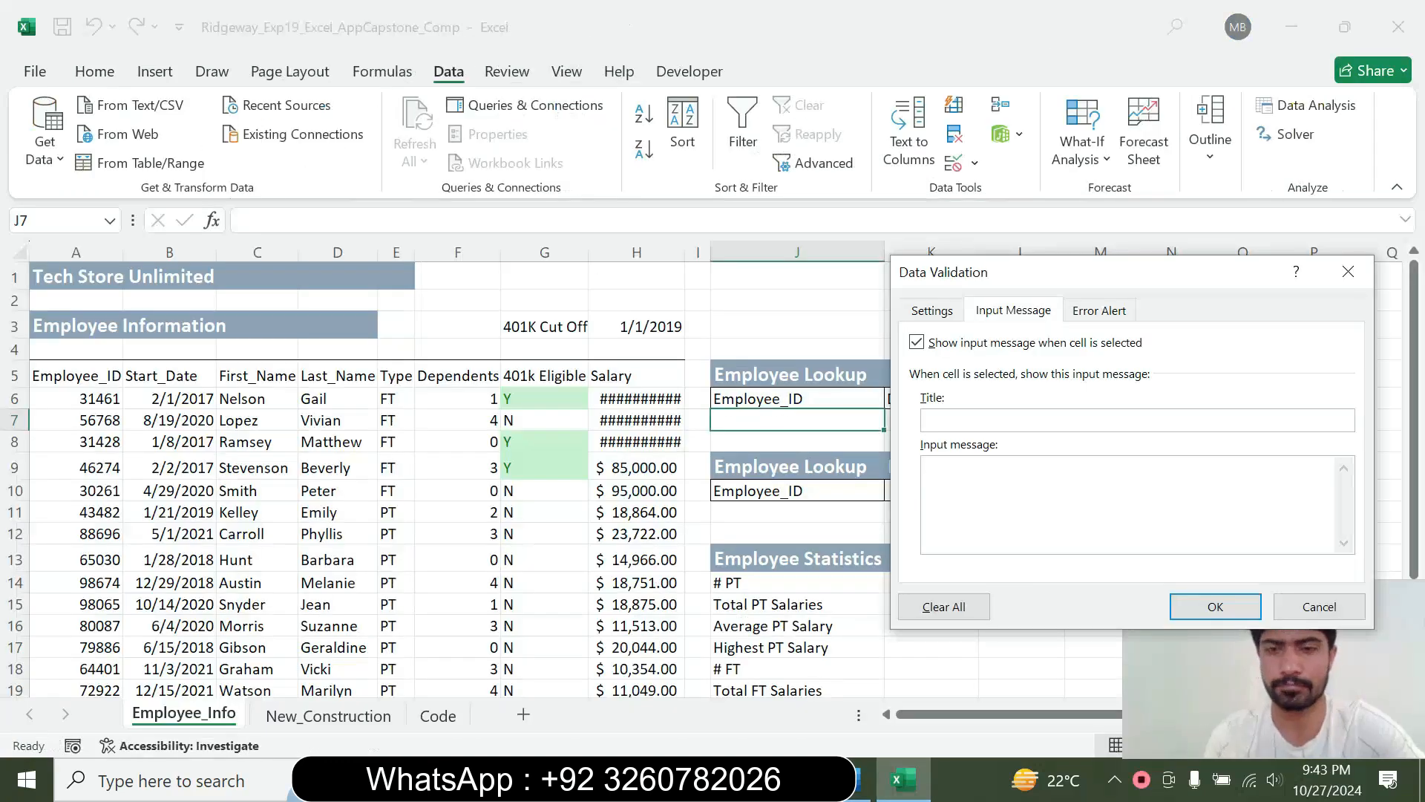
{"action": "key", "text": "ctrl+v"}
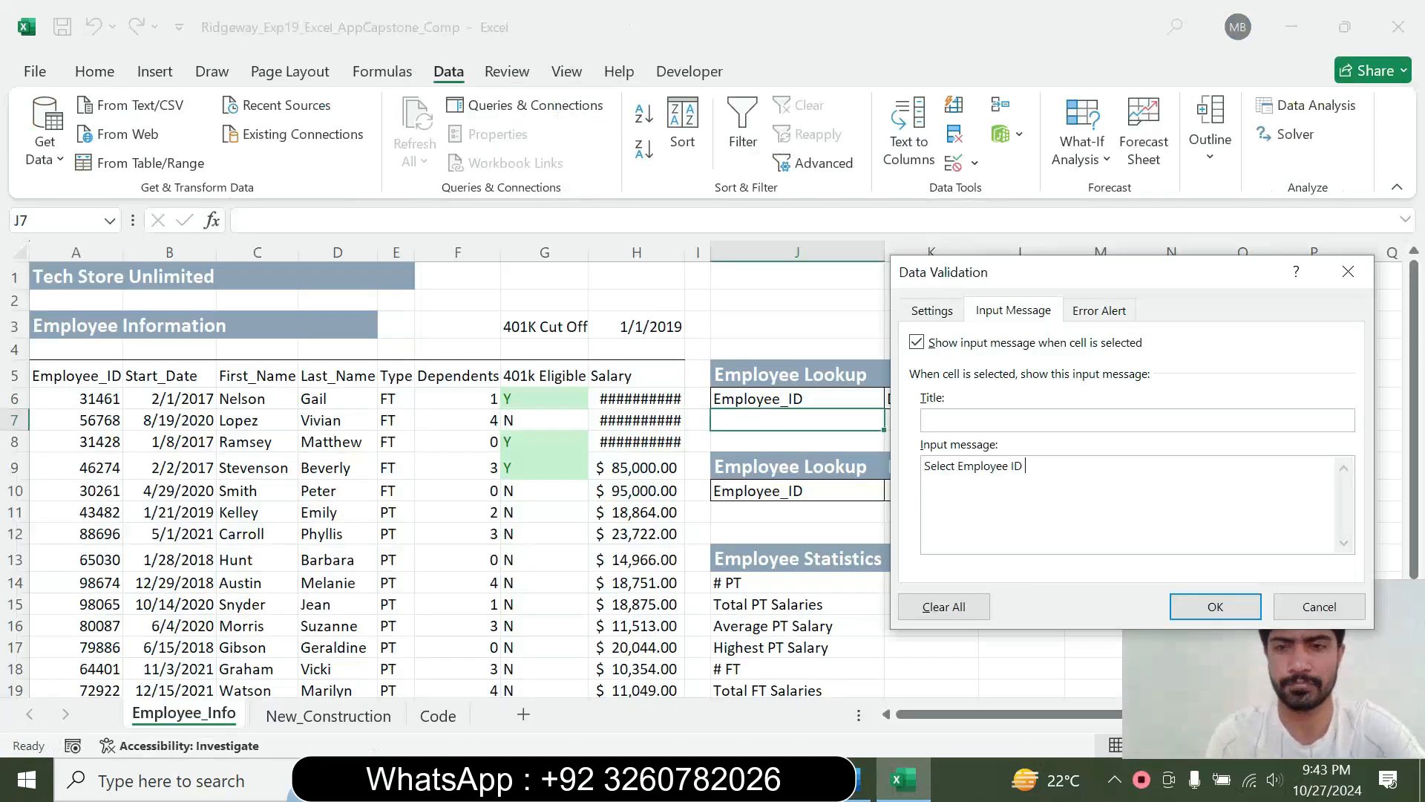
Set the error alert style to Stop, and return to the validation criteria after checking the instruction in Word
{"action": "left_click", "coordinate": [1099, 311]}
{"action": "left_click", "coordinate": [1095, 421]}
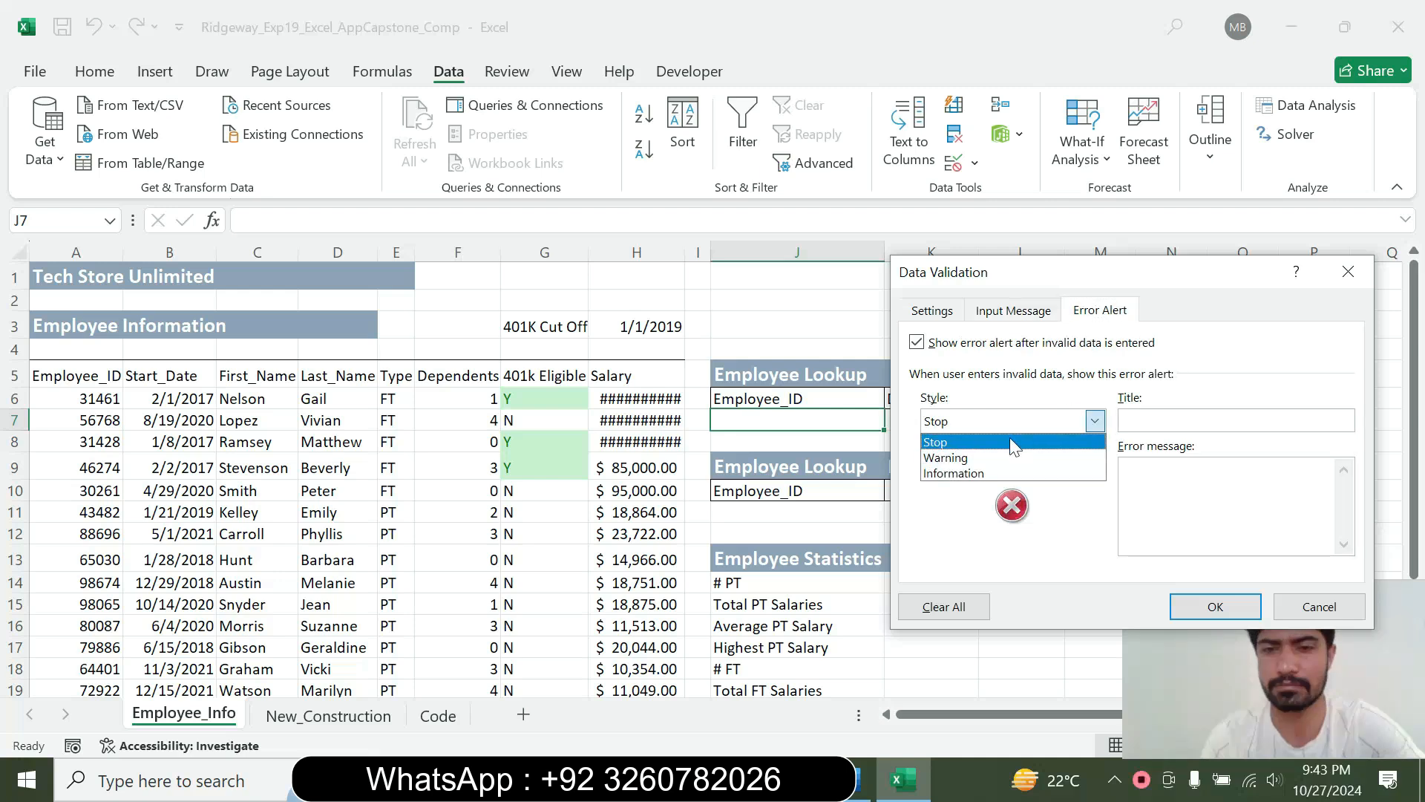
{"action": "left_click", "coordinate": [1009, 438]}
{"action": "key", "text": "alt+Tab"}
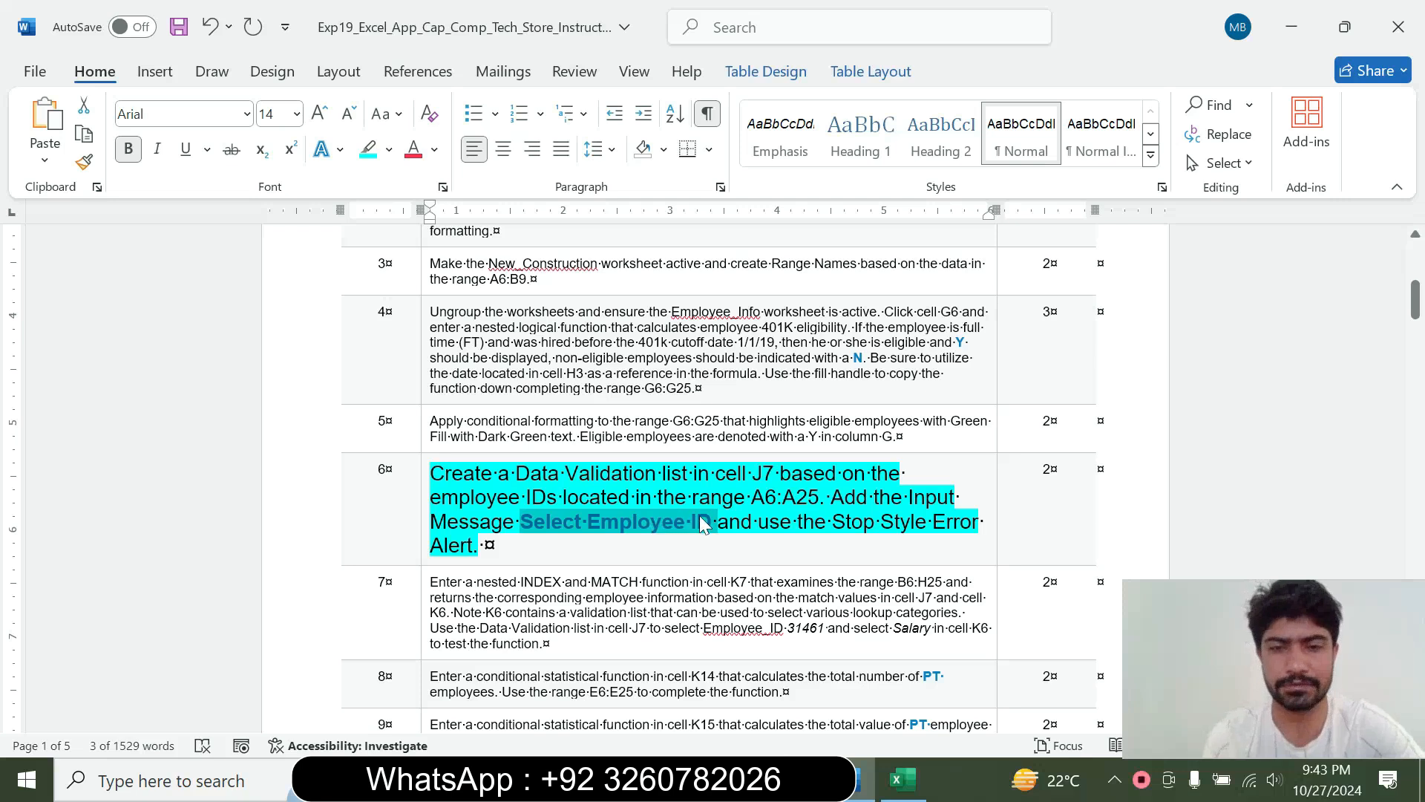
{"action": "left_click", "coordinate": [903, 779]}
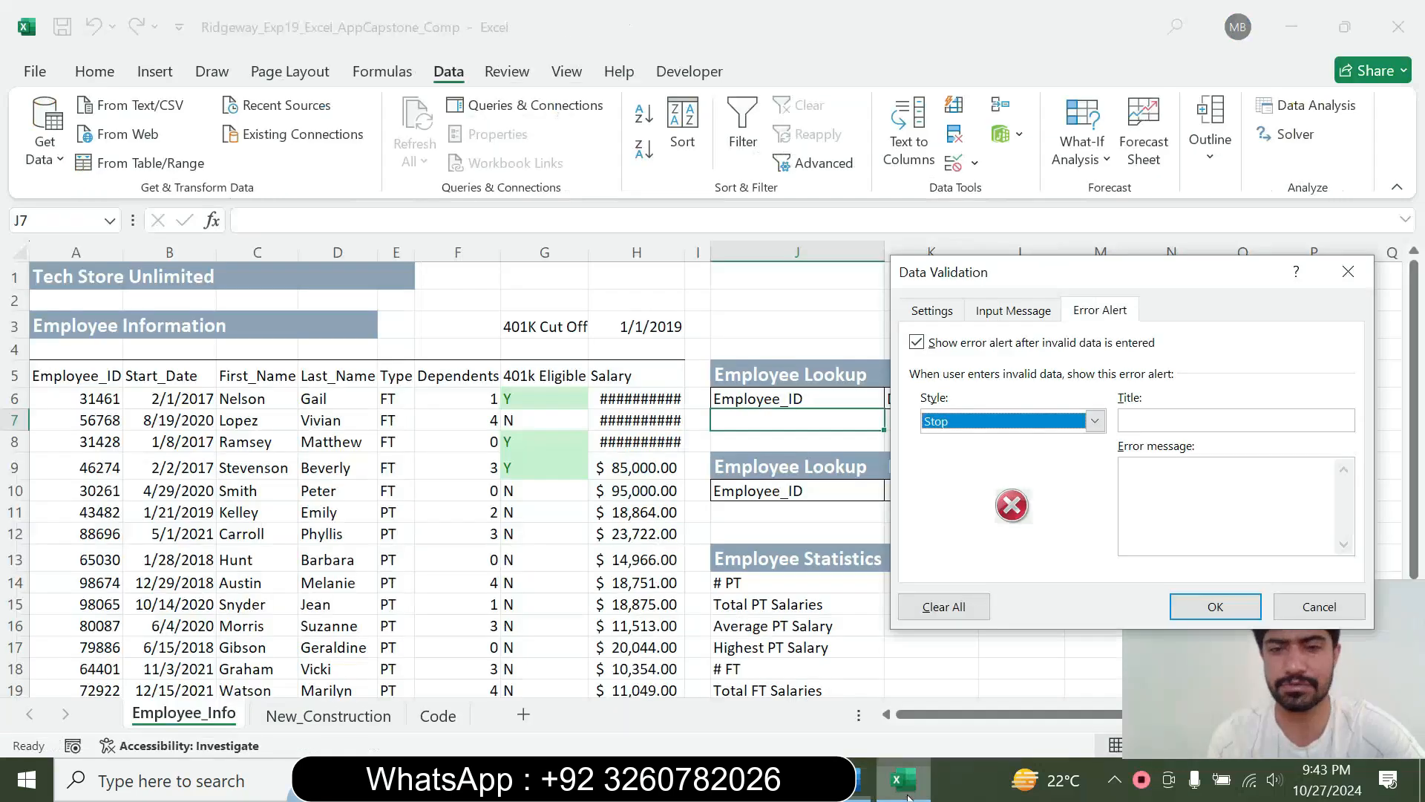
{"action": "left_click", "coordinate": [950, 315]}
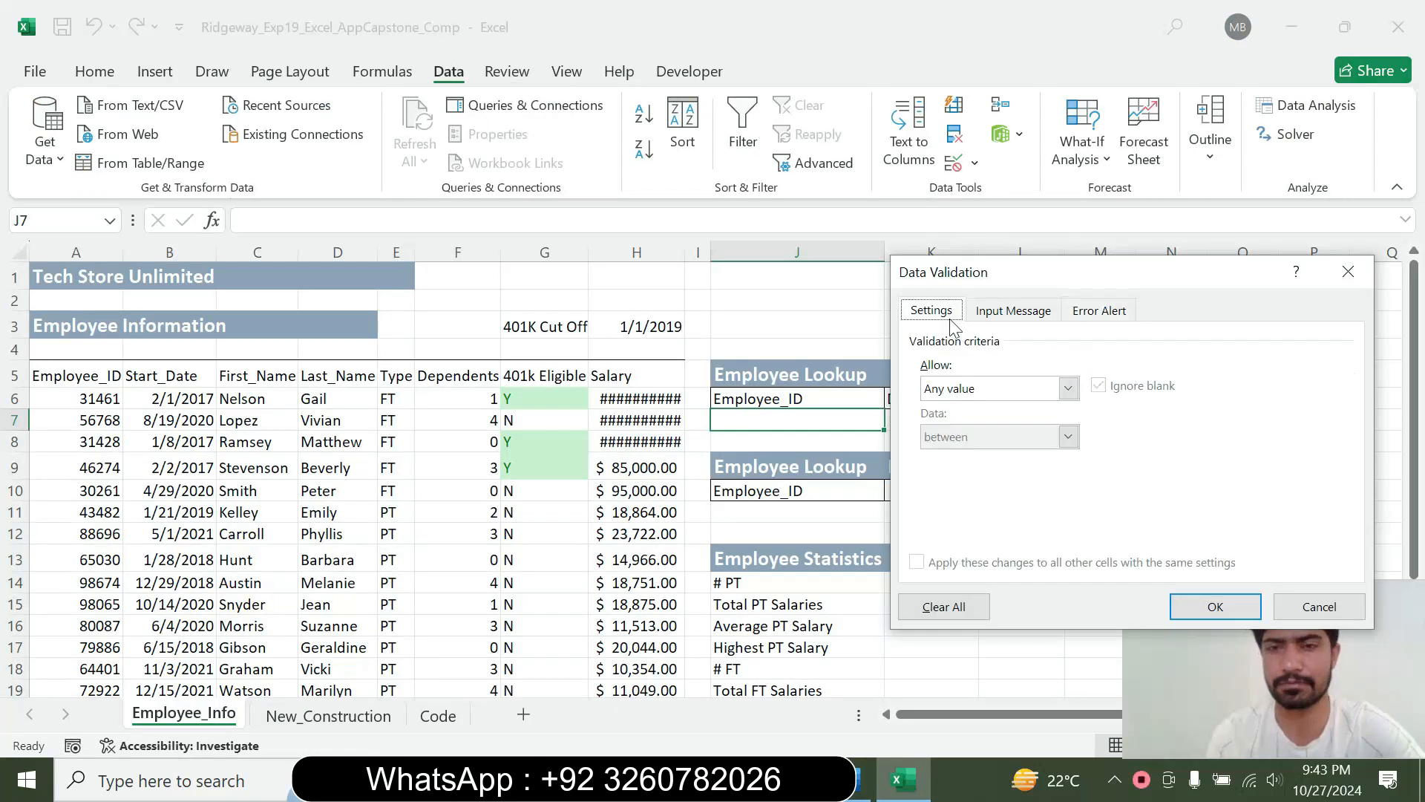
Try Whole number, Decimal and Date as the allowed data type for cell J7
{"action": "left_click", "coordinate": [1069, 388]}
{"action": "left_click", "coordinate": [1005, 424]}
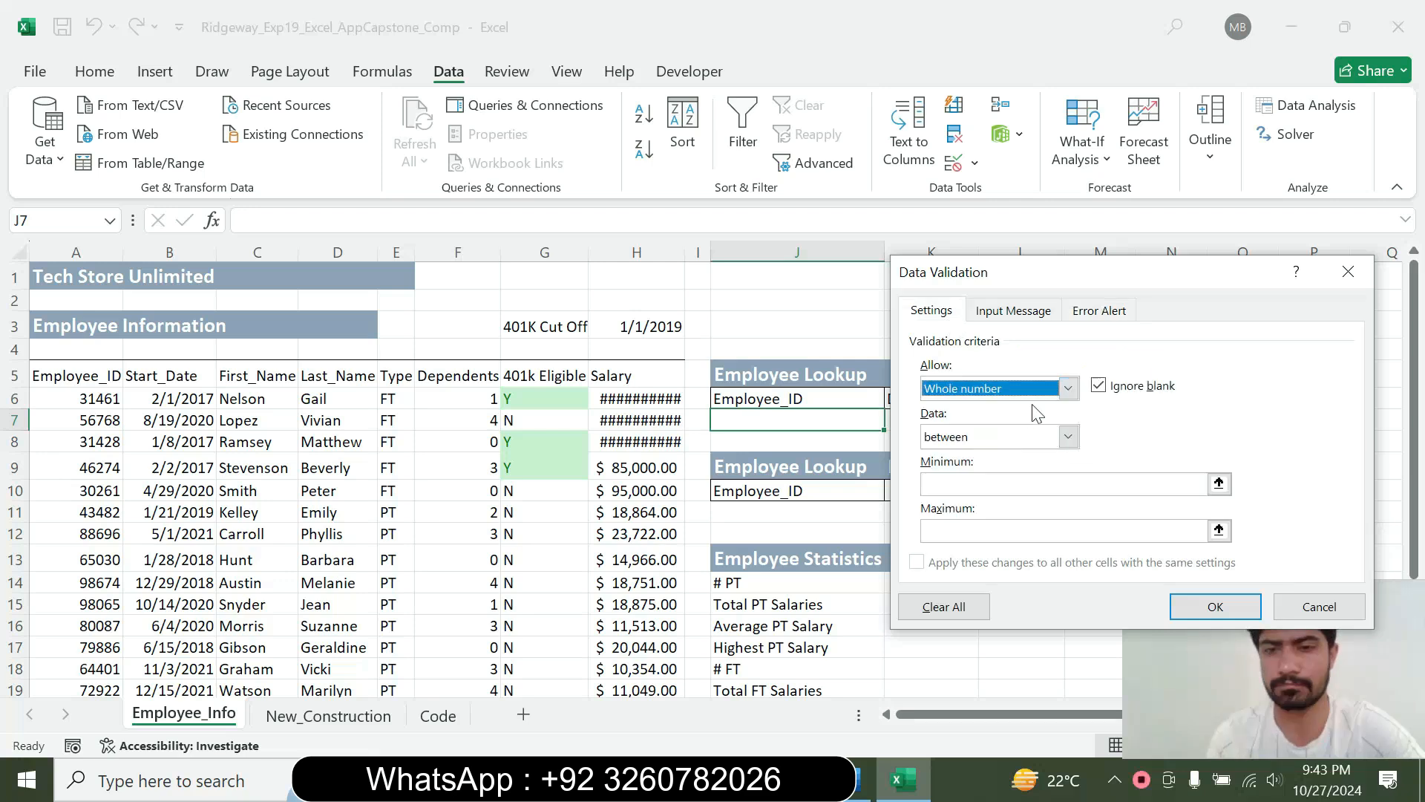
{"action": "left_click", "coordinate": [1069, 388]}
{"action": "left_click", "coordinate": [1054, 439]}
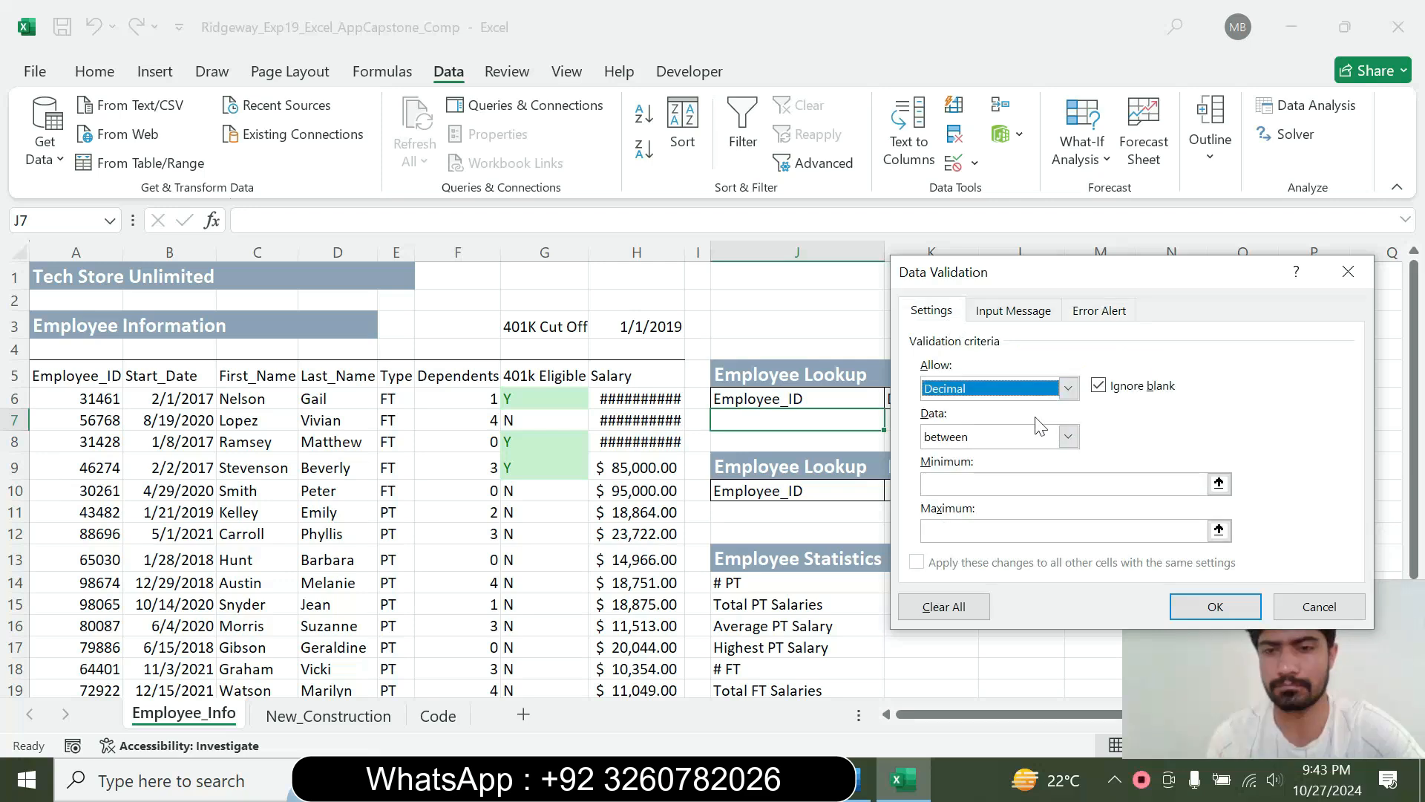
{"action": "left_click", "coordinate": [1069, 387]}
{"action": "left_click", "coordinate": [1005, 470]}
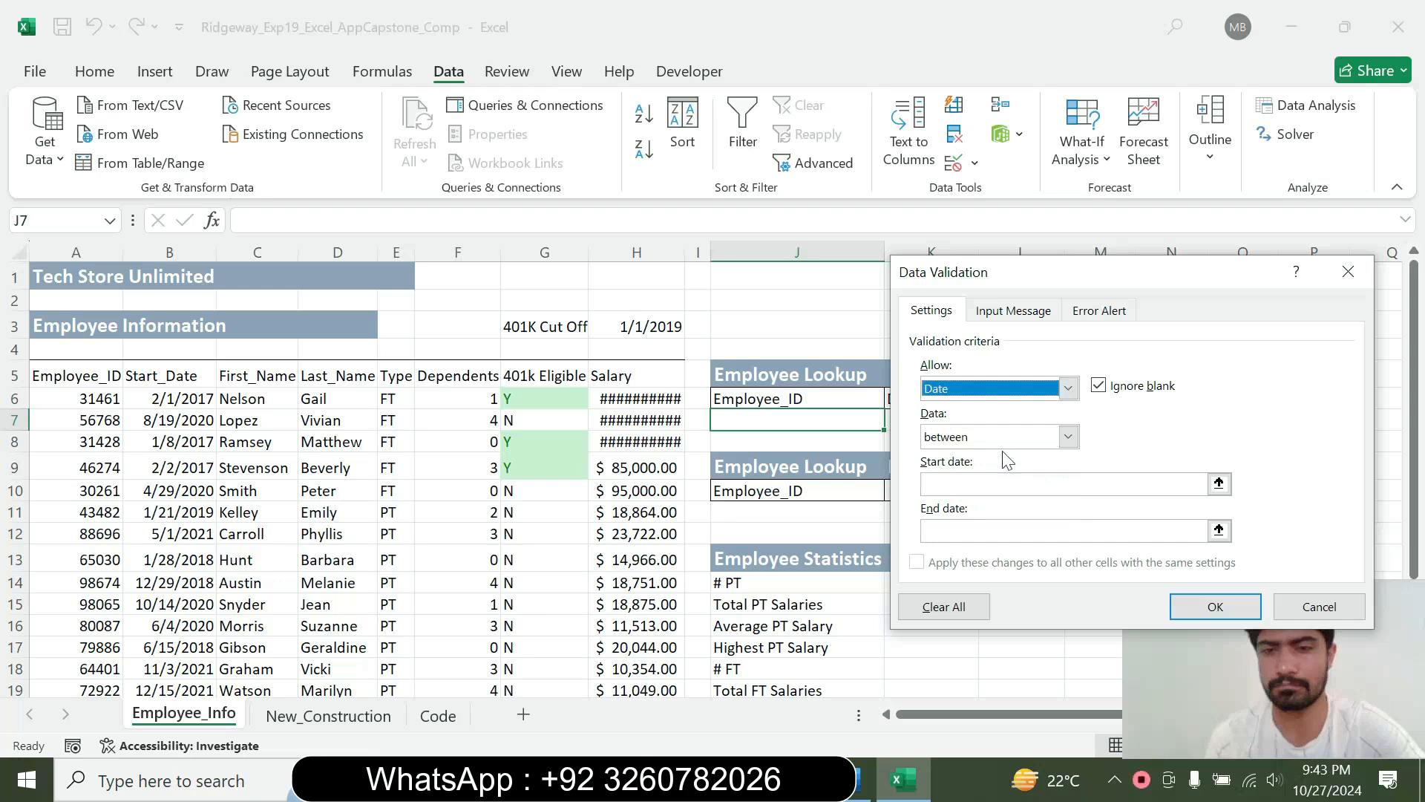
Set J7's validation to allow a List, and recheck the step 6 instruction in Word before returning to Excel
{"action": "left_click", "coordinate": [1073, 393]}
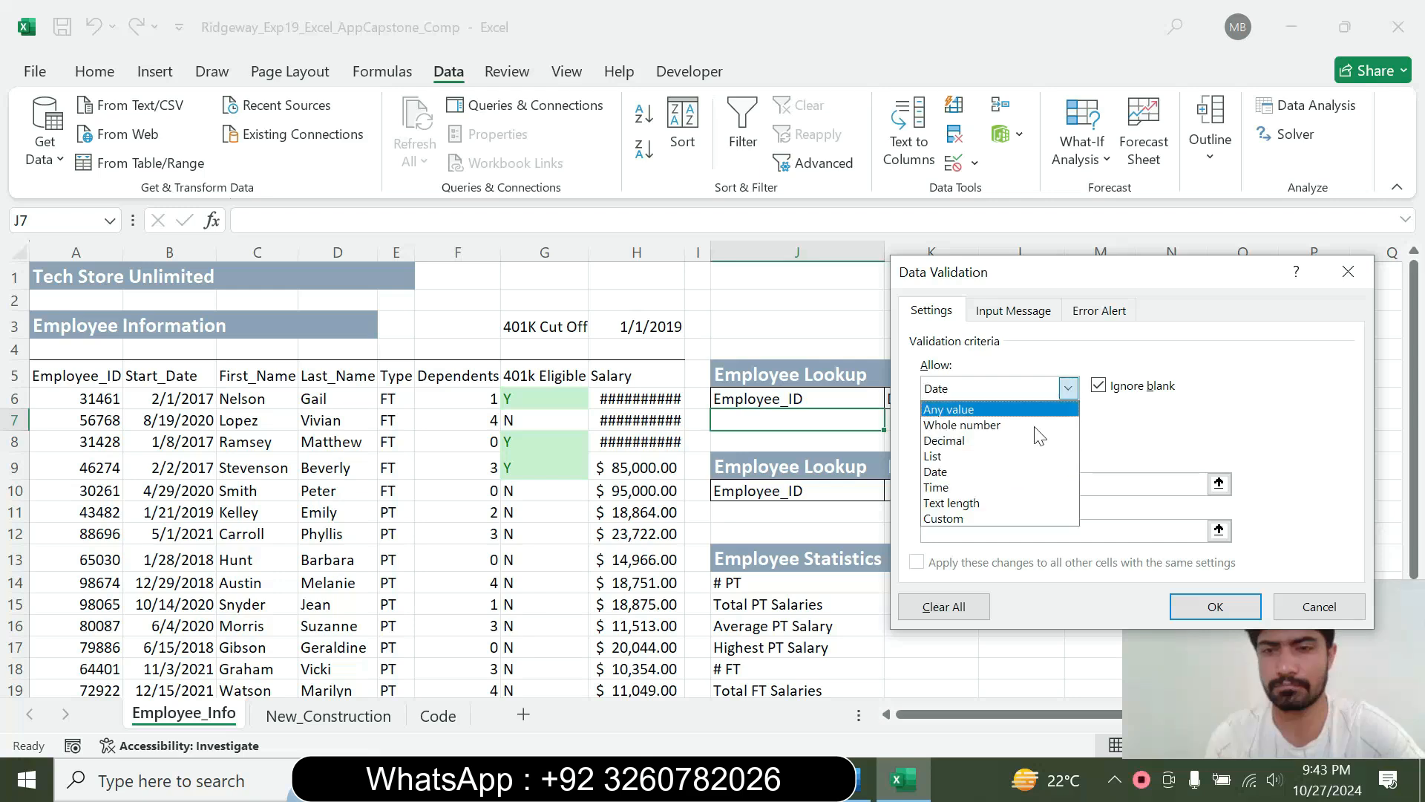
{"action": "left_click", "coordinate": [983, 456]}
{"action": "left_click", "coordinate": [857, 779]}
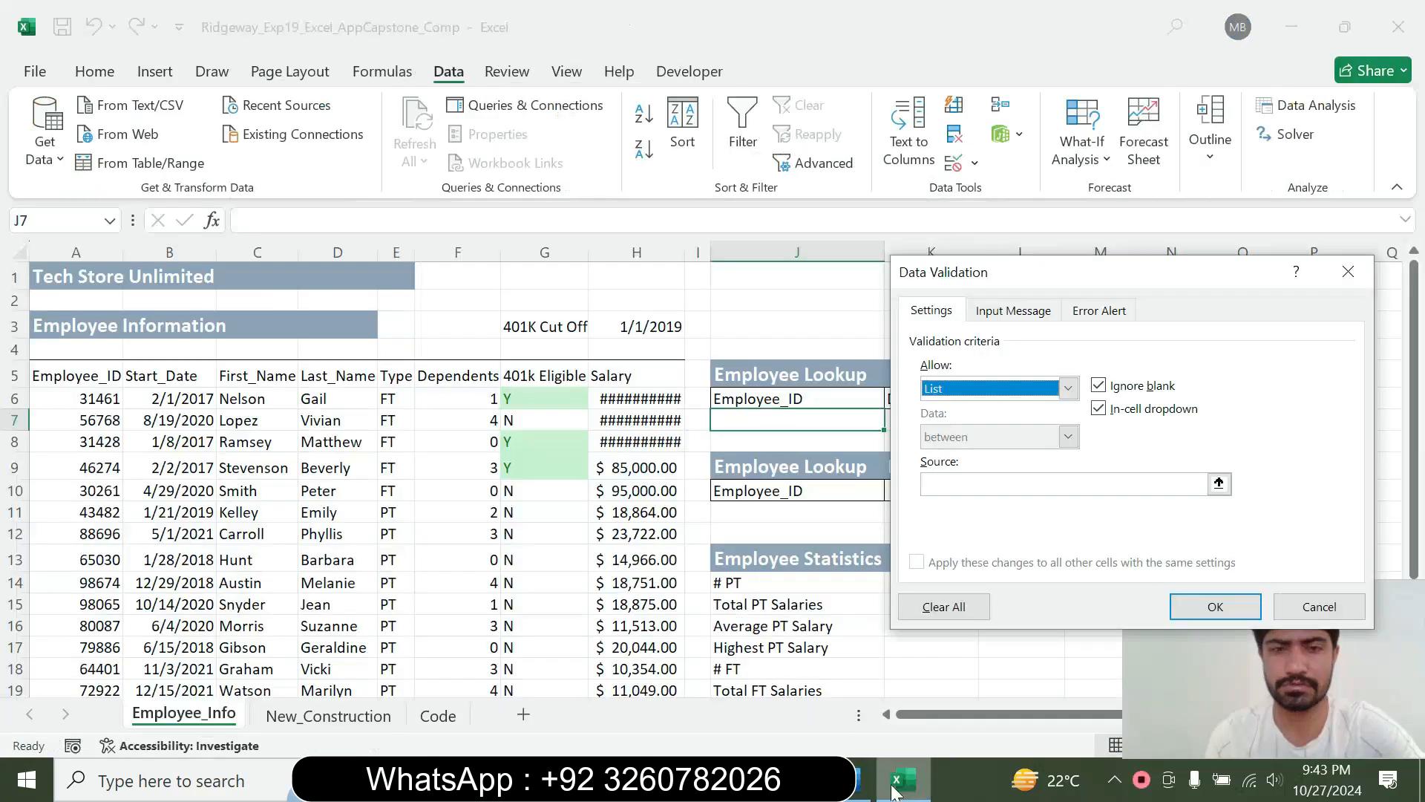
{"action": "left_click", "coordinate": [902, 779]}
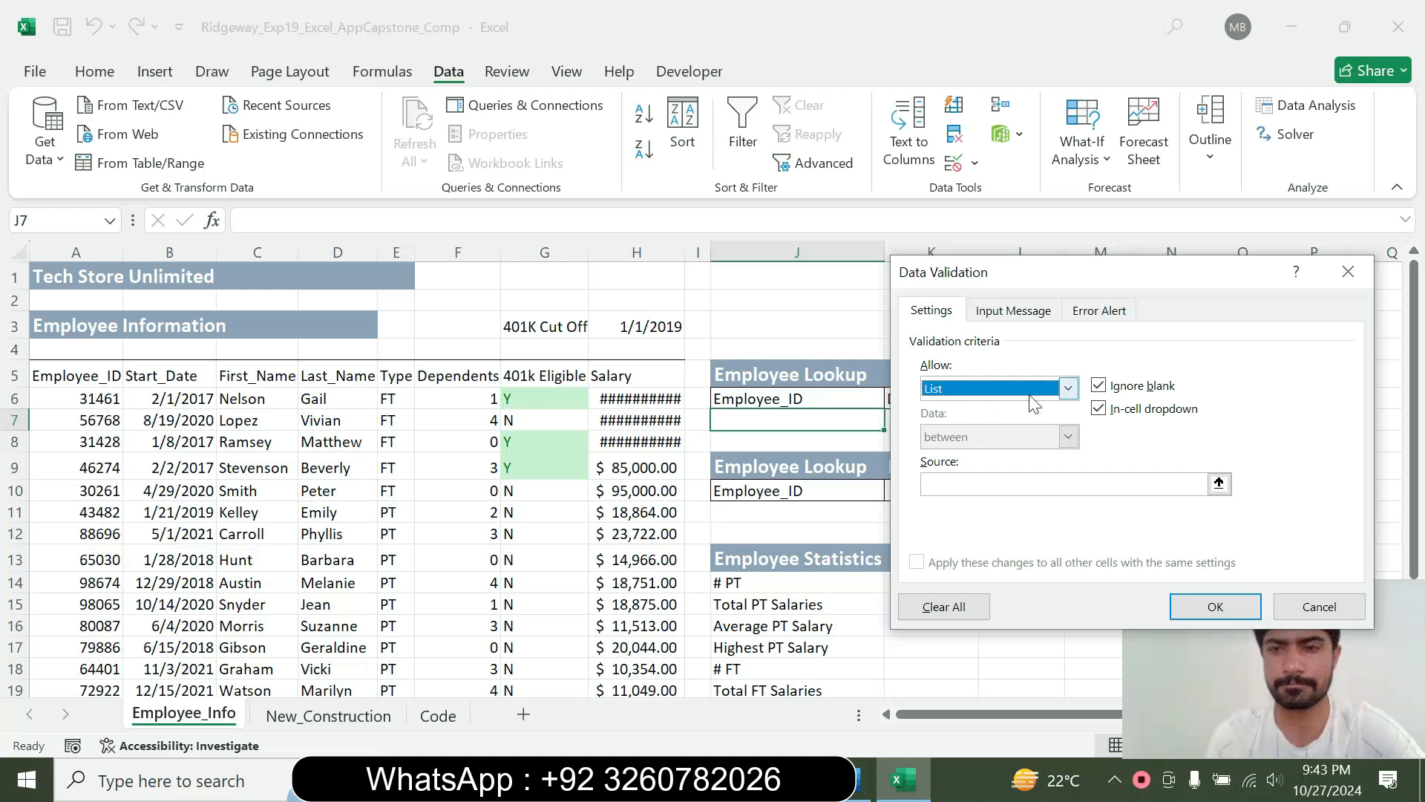
Set the List source of J7's data validation to =$A$6:$A$25 after rechecking the step 6 instruction in Word, and apply the validation
{"action": "left_click", "coordinate": [1069, 389]}
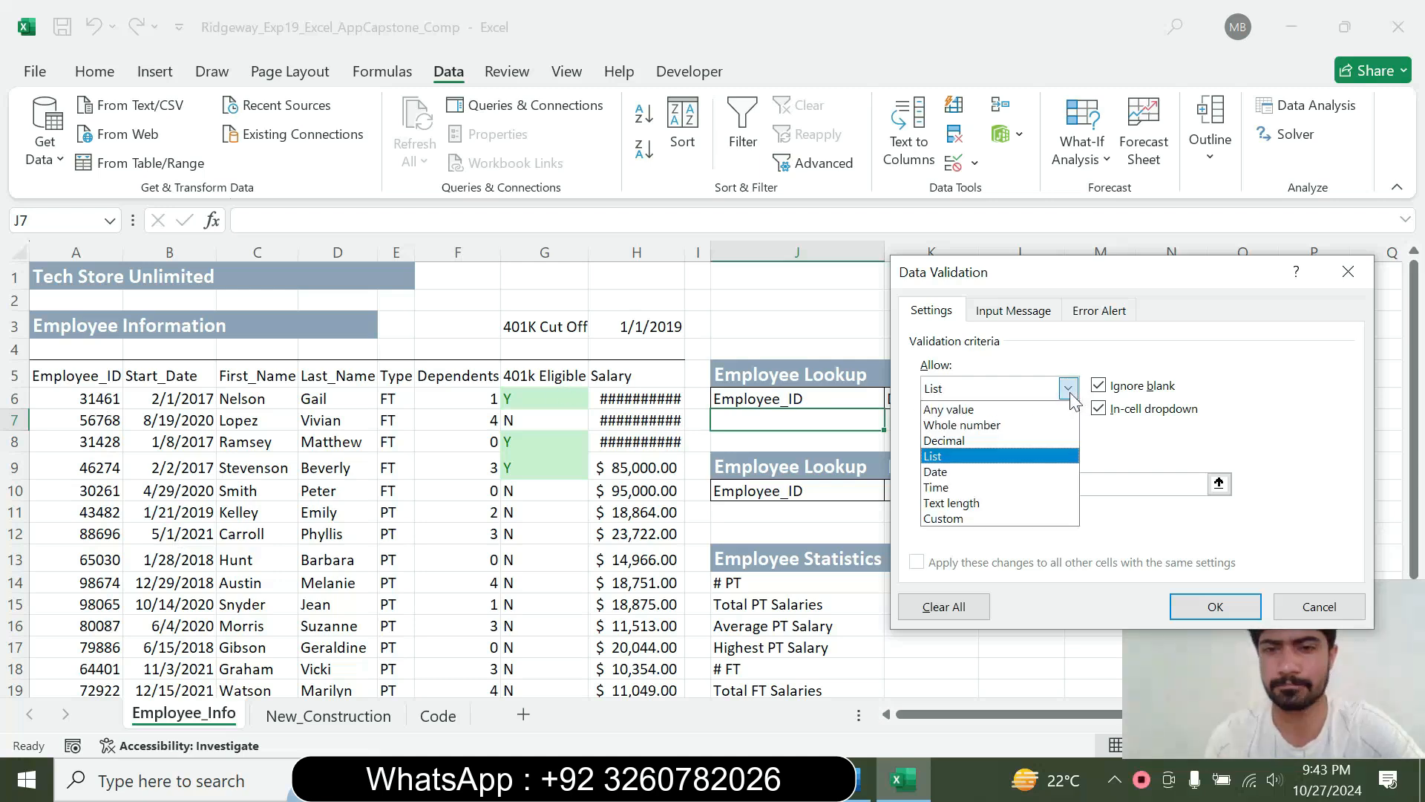
{"action": "left_click", "coordinate": [974, 454]}
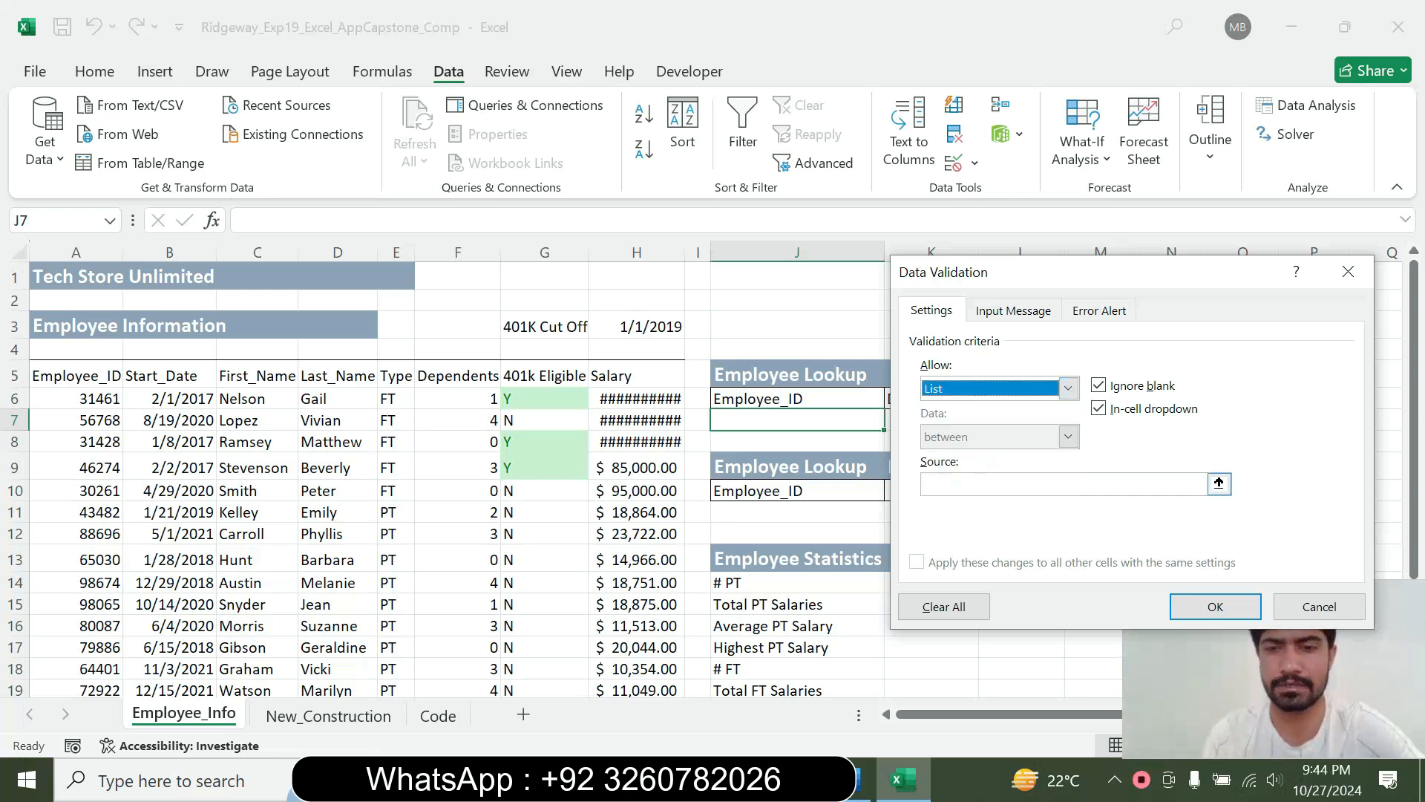
{"action": "left_click", "coordinate": [862, 778]}
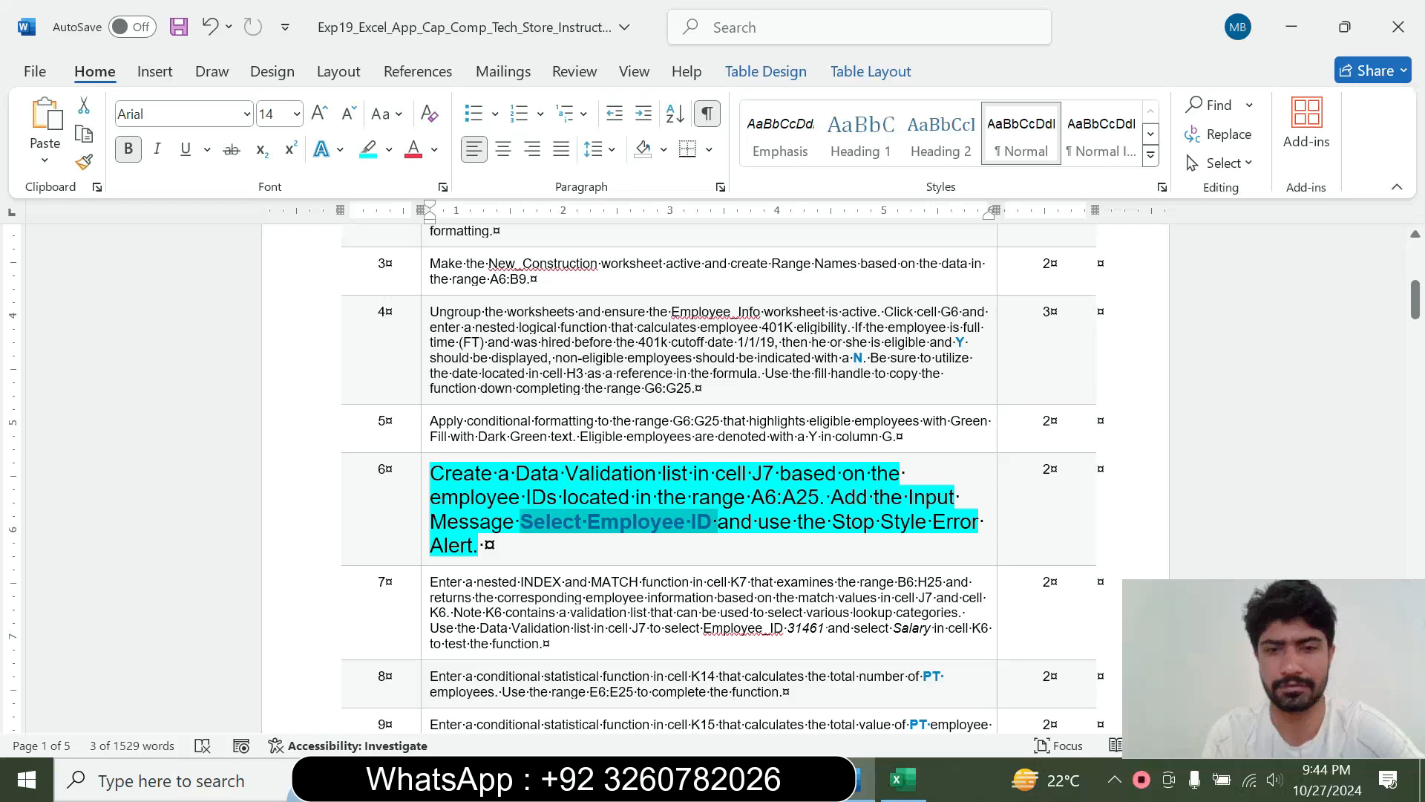
{"action": "left_click", "coordinate": [903, 779]}
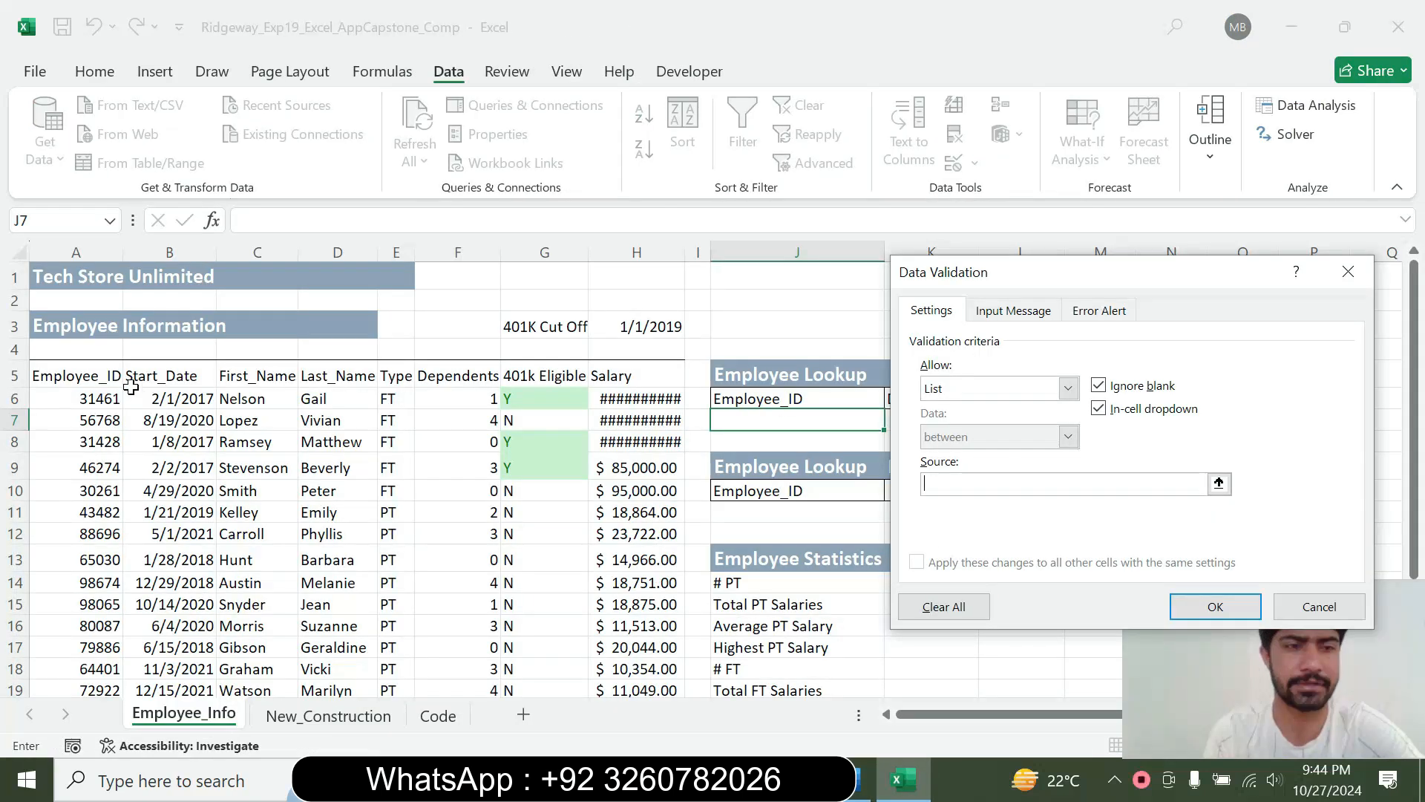
{"action": "left_click_drag", "start_coordinate": [104, 391], "coordinate": [100, 650]}
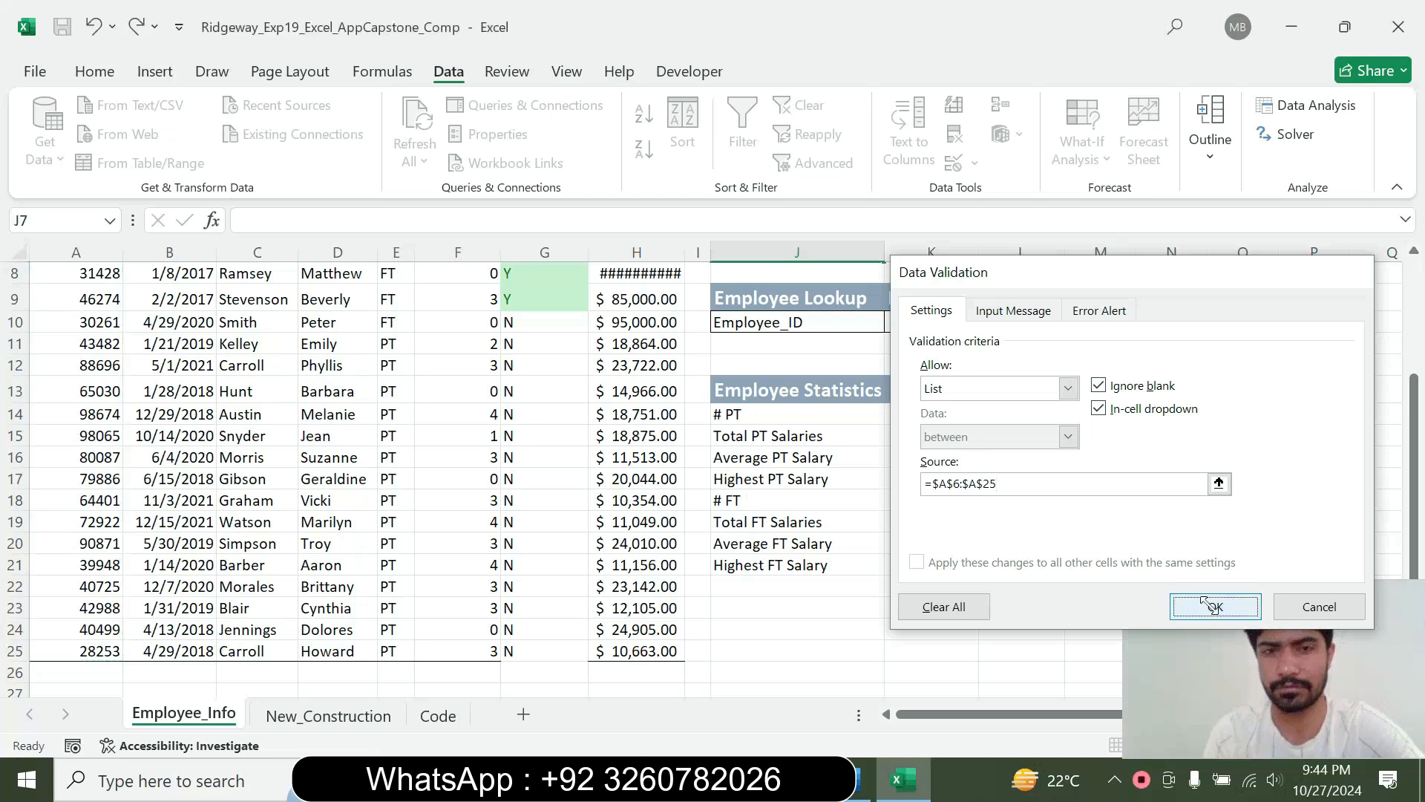
{"action": "left_click", "coordinate": [1215, 606]}
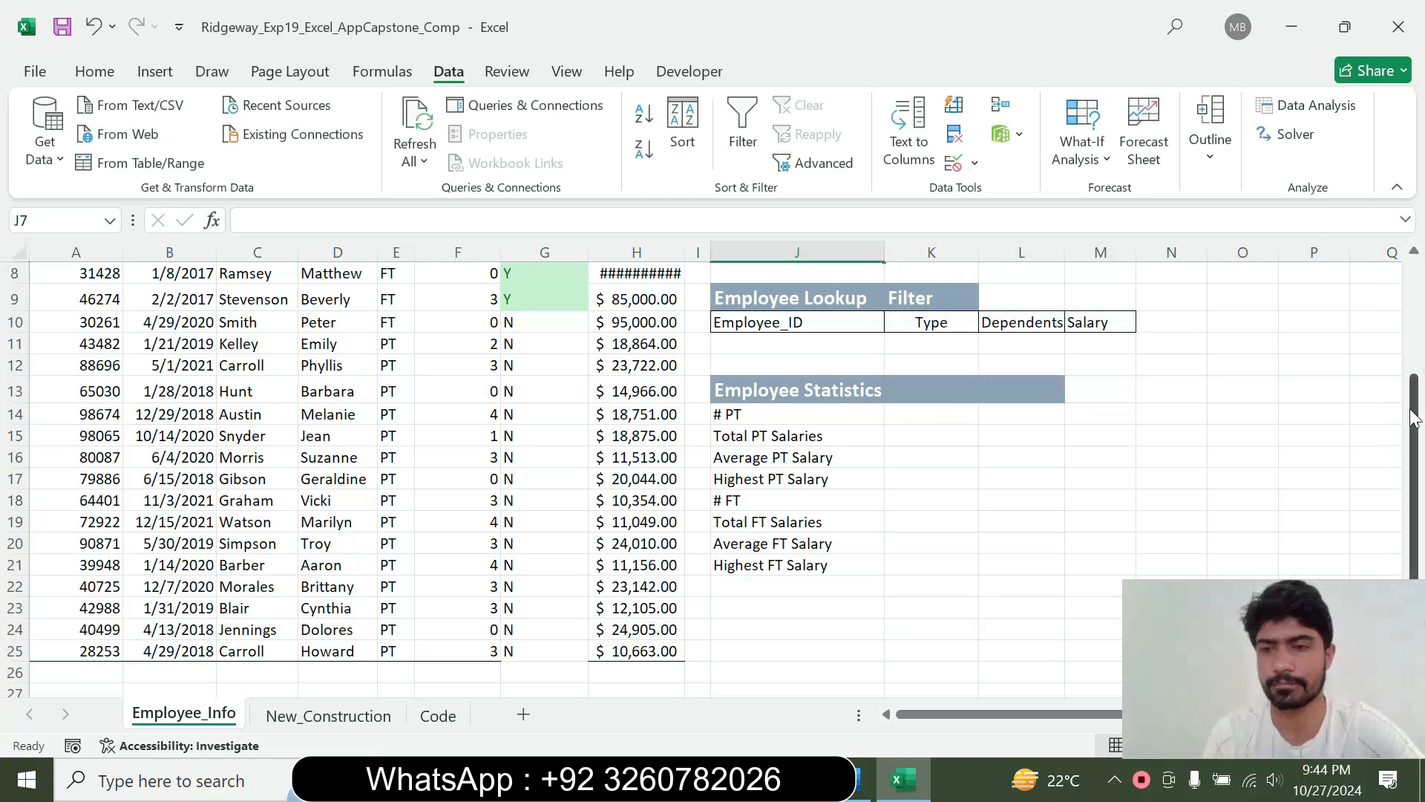
{"action": "left_click_drag", "start_coordinate": [1414, 419], "coordinate": [1414, 297]}
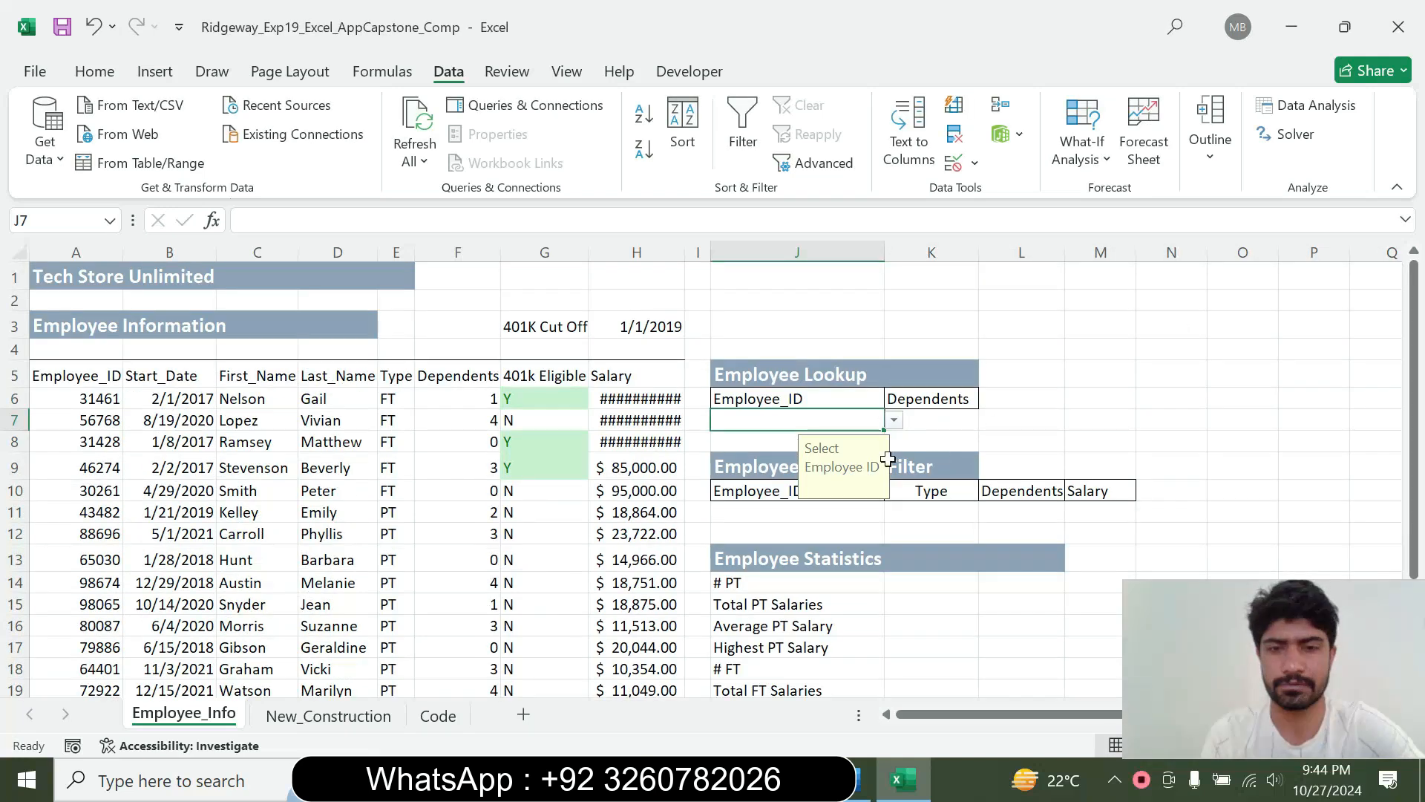
Switch to Word, reduce the step 6 instruction to 9 pt and remove its highlight color
{"action": "left_click", "coordinate": [863, 780]}
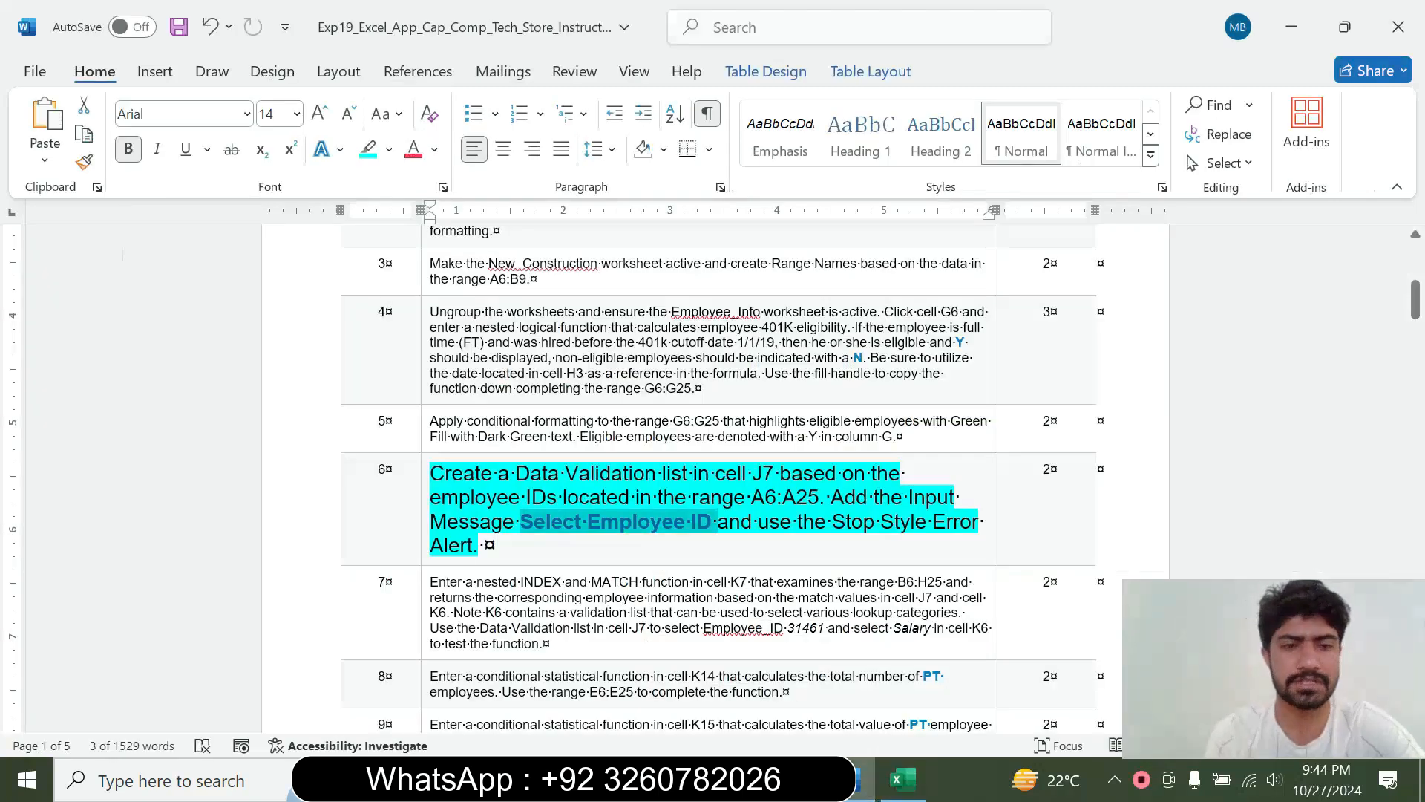
{"action": "left_click", "coordinate": [425, 540]}
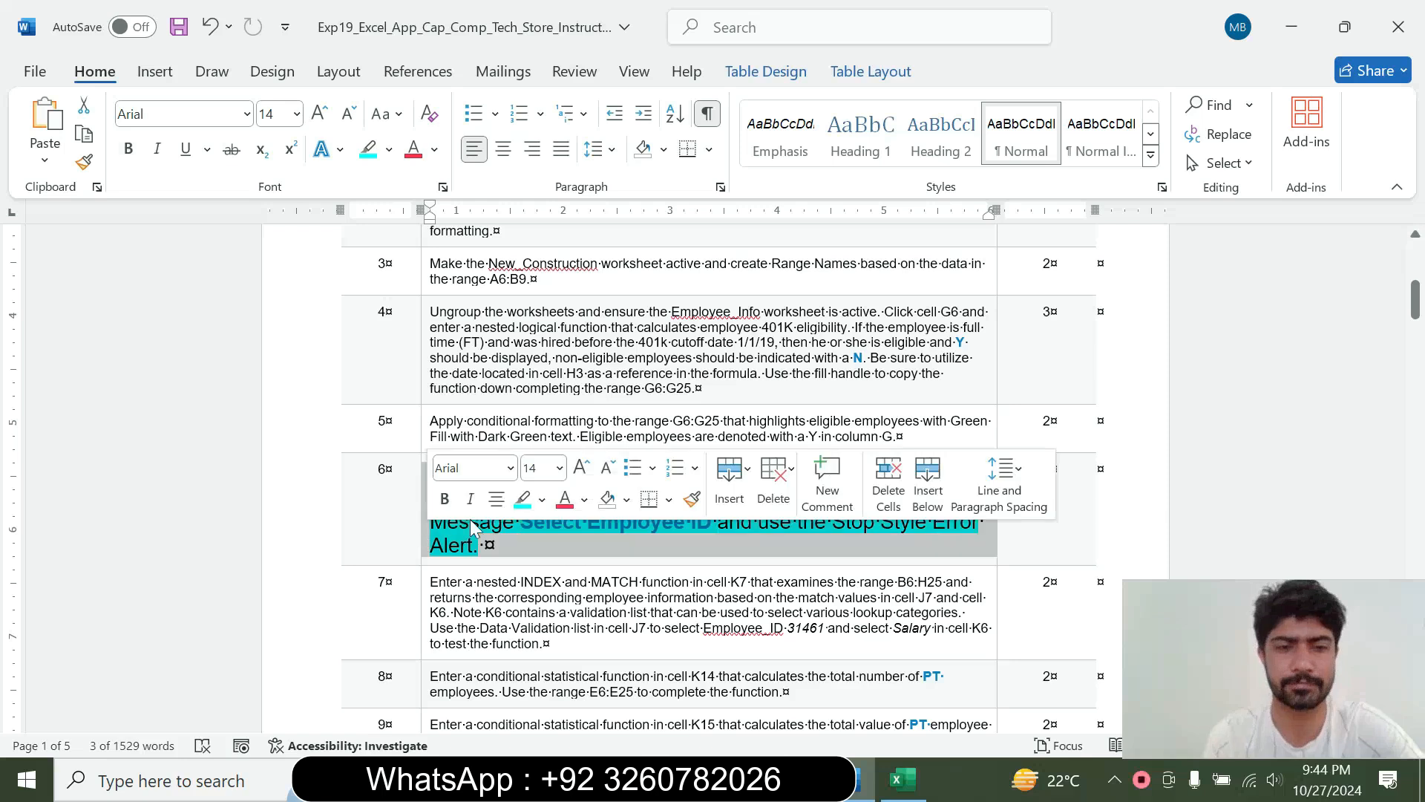
{"action": "left_click", "coordinate": [559, 467]}
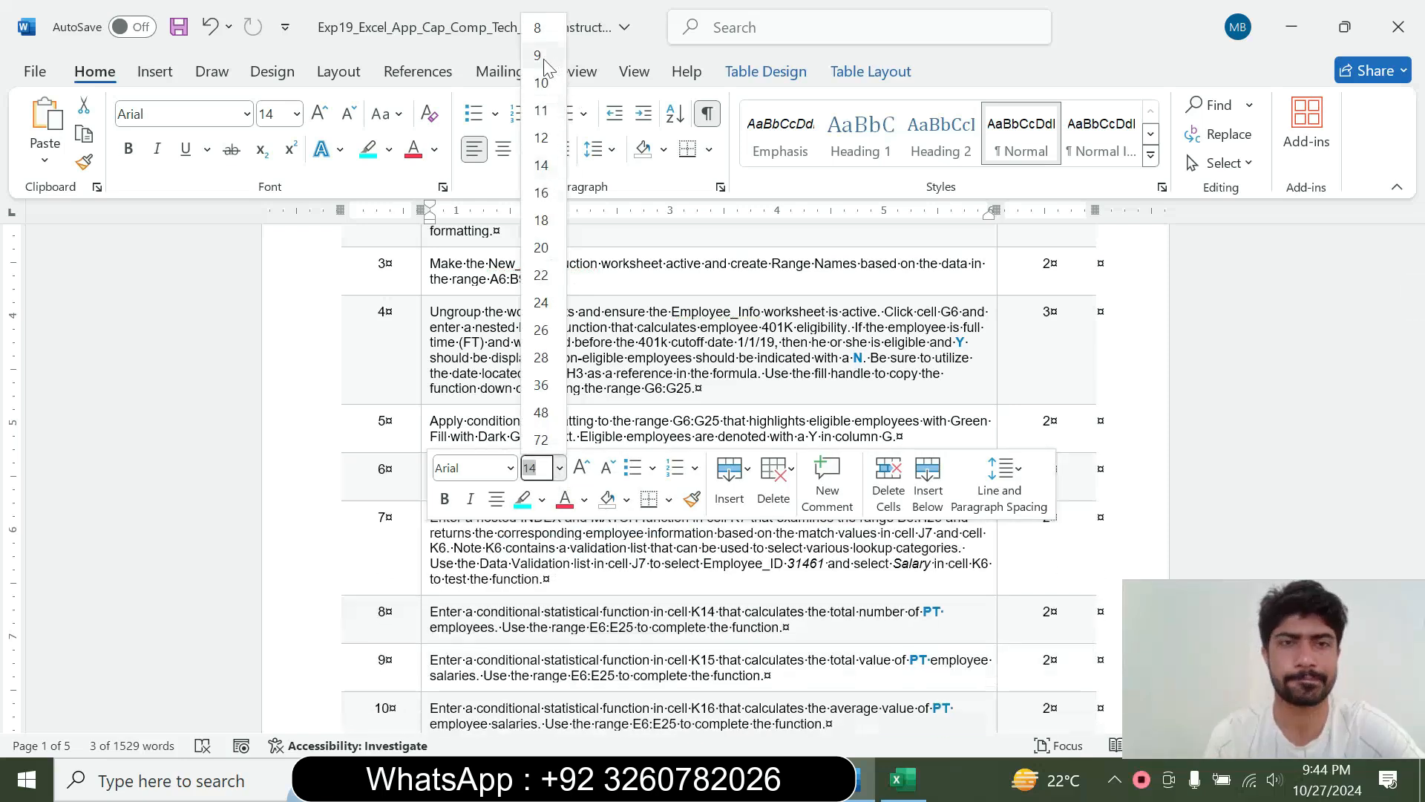
{"action": "left_click", "coordinate": [539, 55]}
{"action": "left_click", "coordinate": [391, 152]}
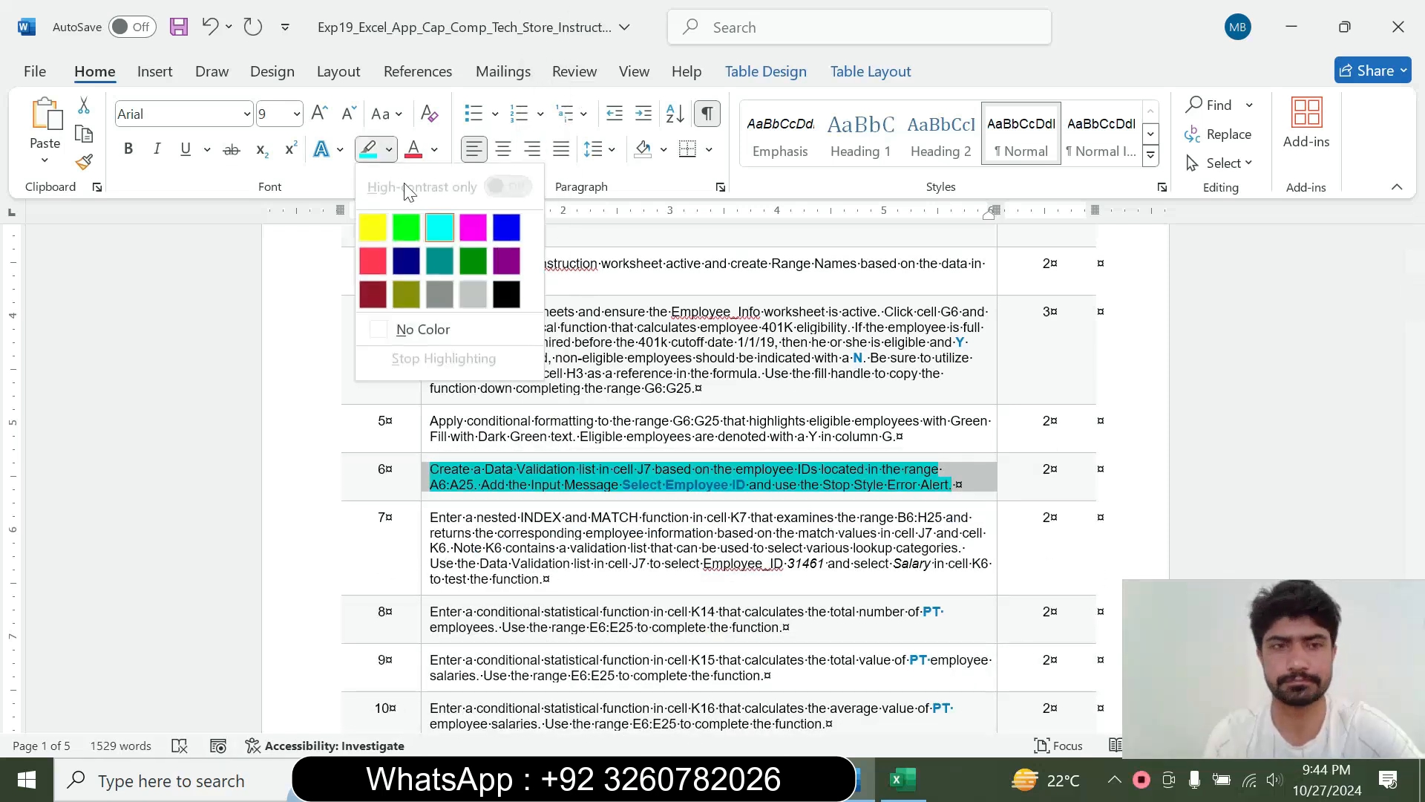
{"action": "left_click", "coordinate": [420, 328]}
{"action": "left_click", "coordinate": [955, 484]}
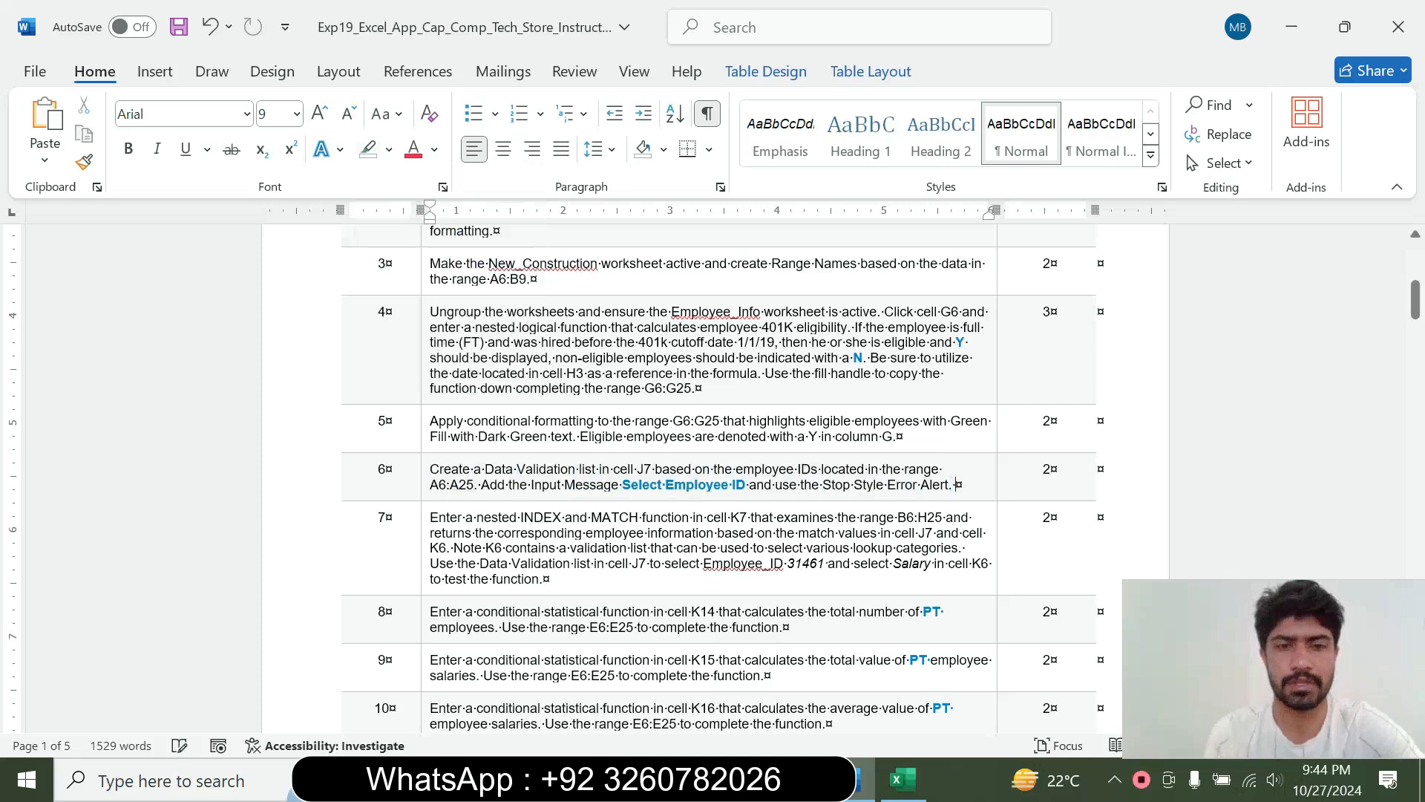
Enlarge the step 7 instruction to 16 pt, highlight it in turquoise, and read through the INDEX and MATCH requirements
{"action": "left_click", "coordinate": [423, 562]}
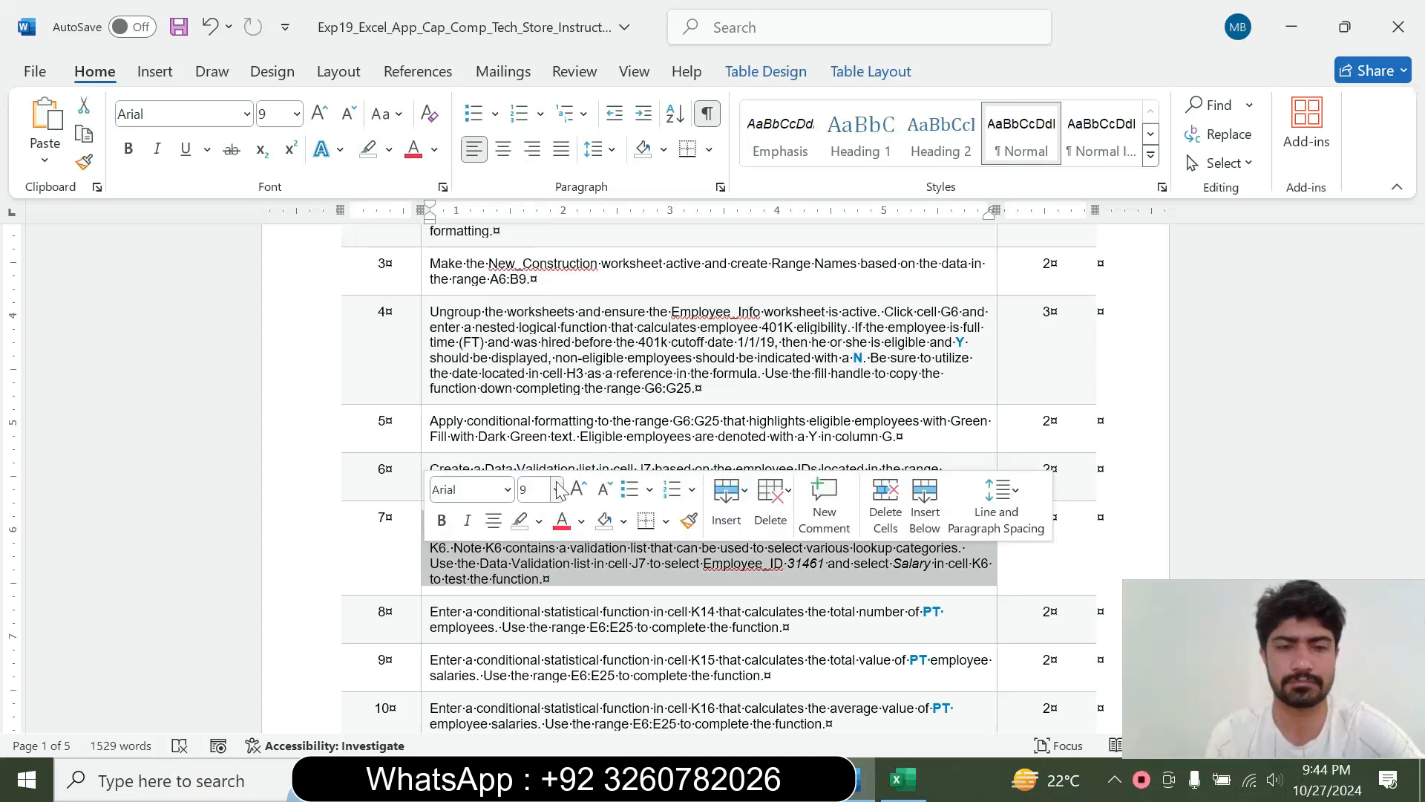
{"action": "left_click", "coordinate": [557, 489]}
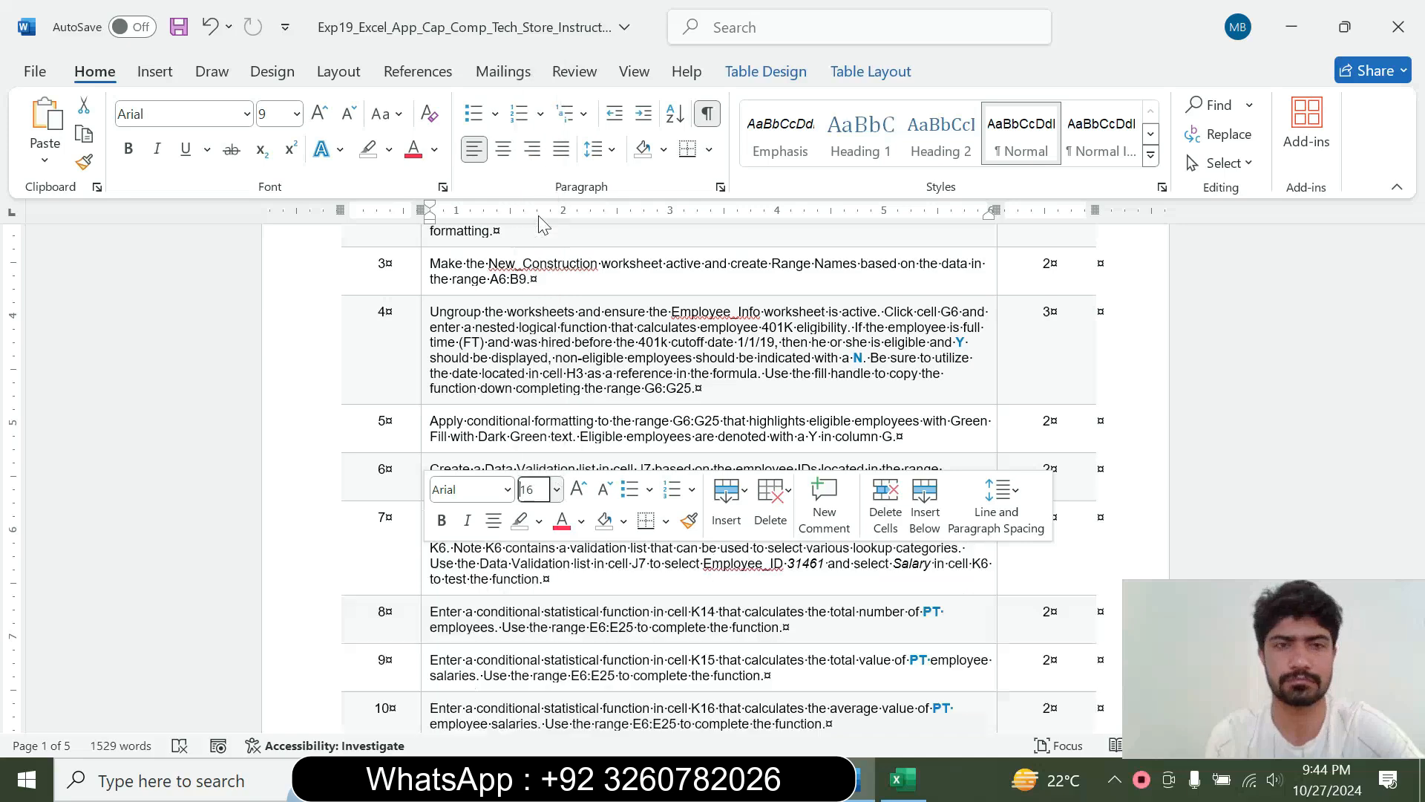
{"action": "left_click", "coordinate": [538, 215]}
{"action": "left_click", "coordinate": [389, 151]}
{"action": "left_click", "coordinate": [439, 226]}
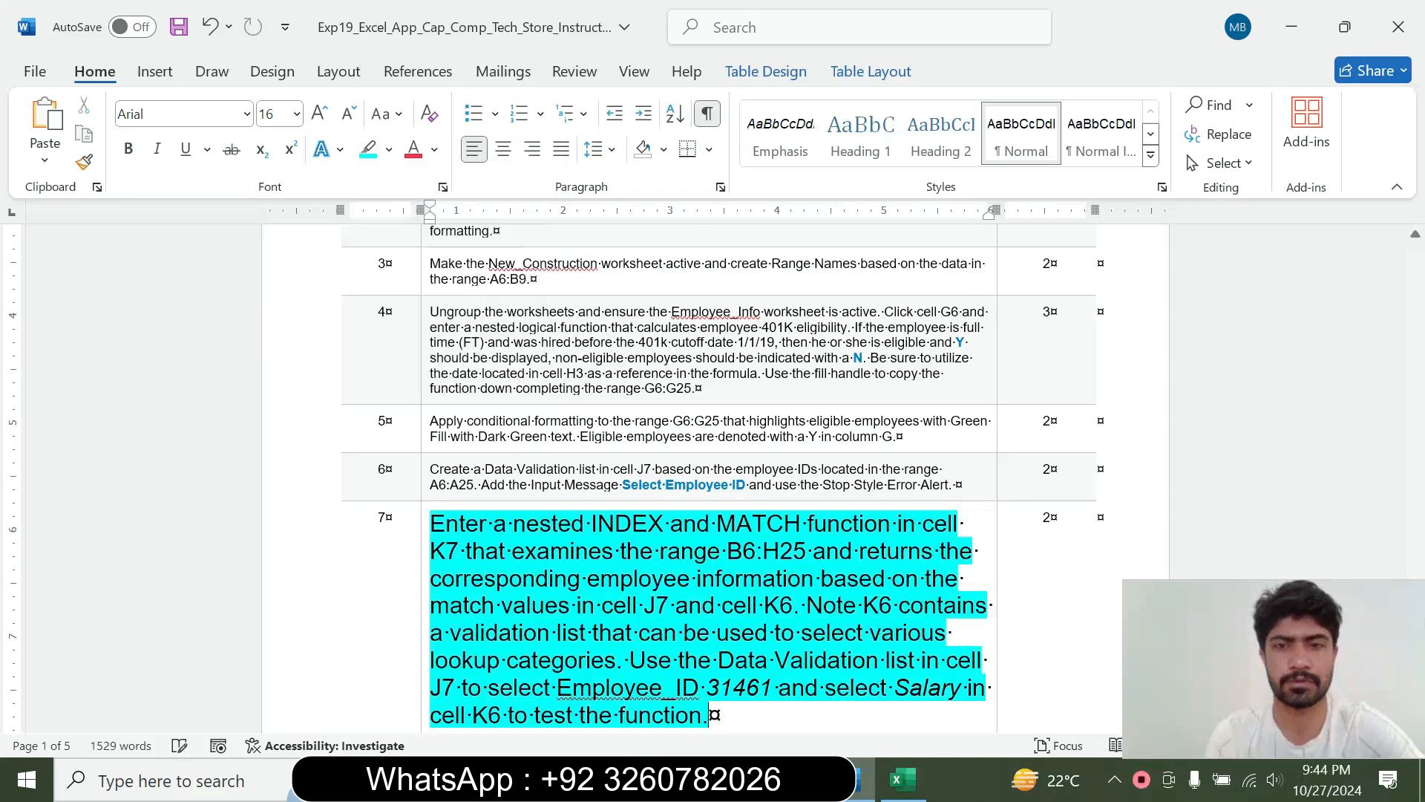
{"action": "left_click_drag", "start_coordinate": [1416, 312], "coordinate": [1415, 326]}
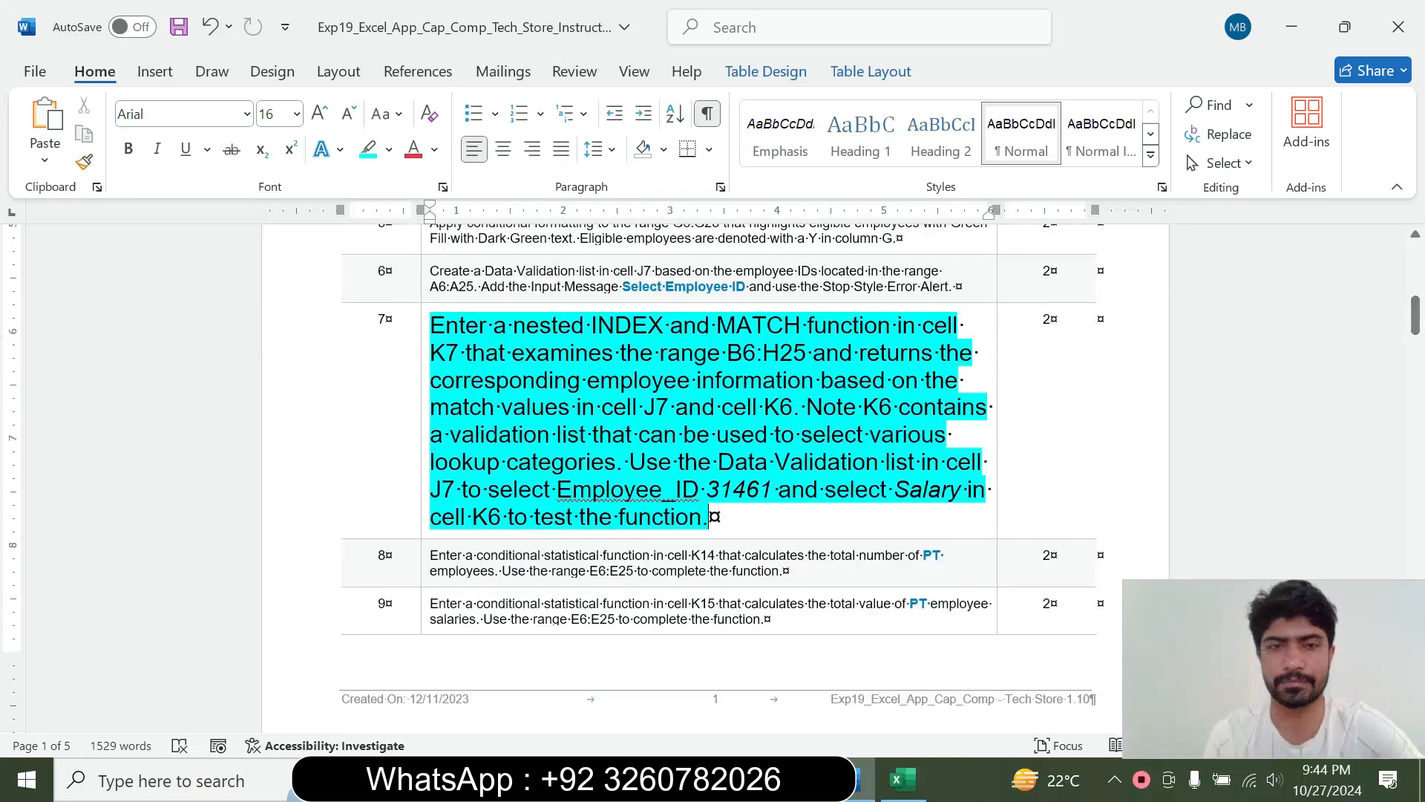
{"action": "left_click_drag", "start_coordinate": [430, 324], "coordinate": [616, 462]}
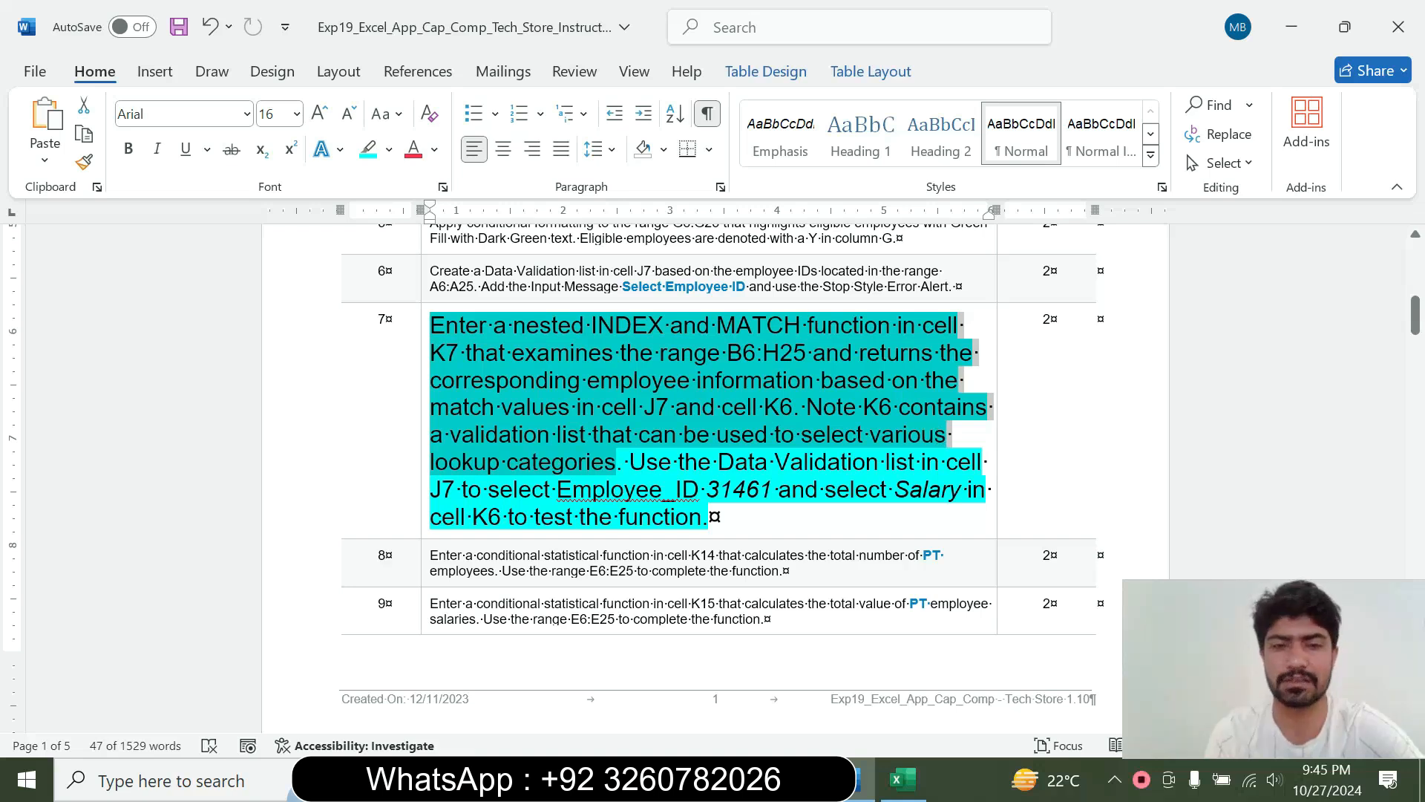
{"action": "left_click", "coordinate": [616, 462]}
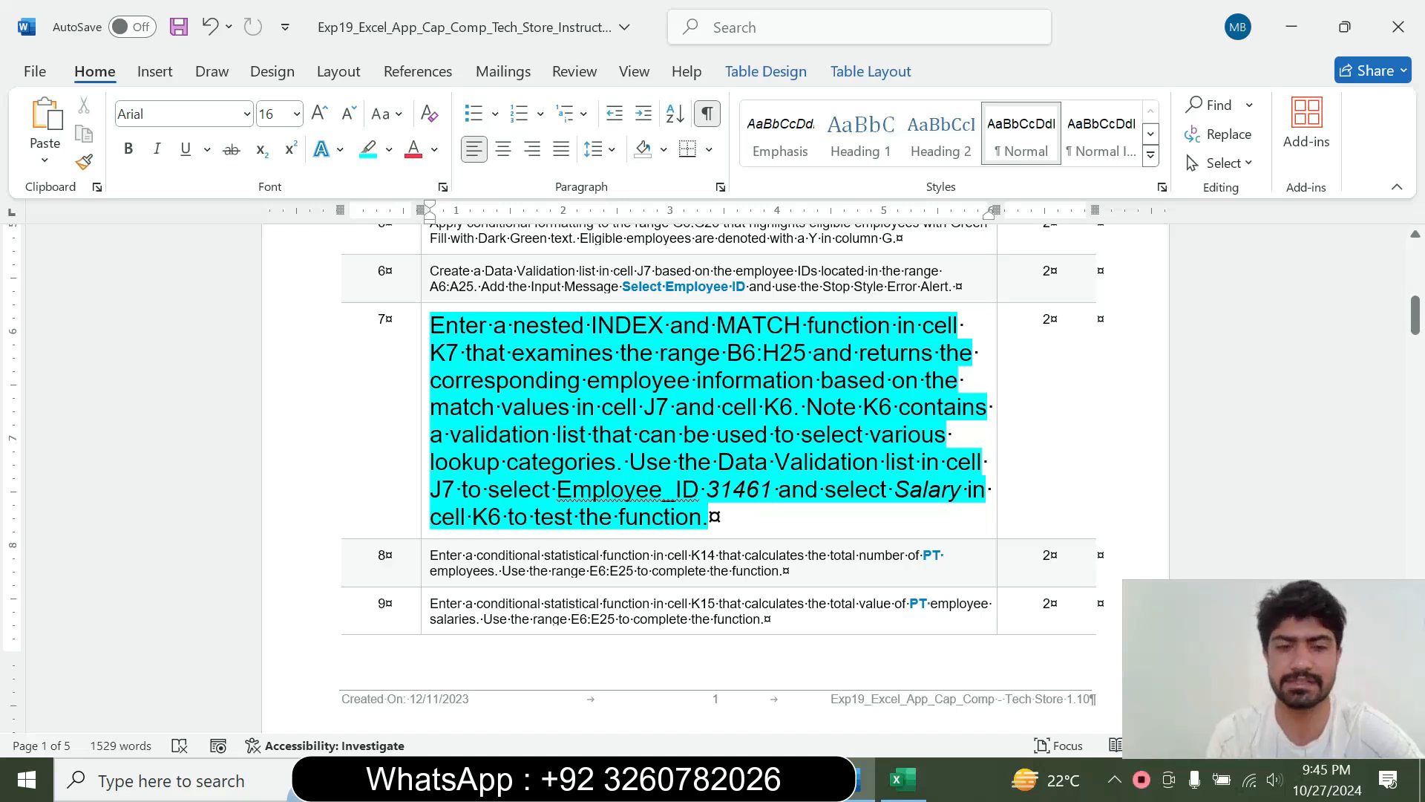
{"action": "left_click_drag", "start_coordinate": [525, 325], "coordinate": [616, 357]}
{"action": "left_click", "coordinate": [614, 407]}
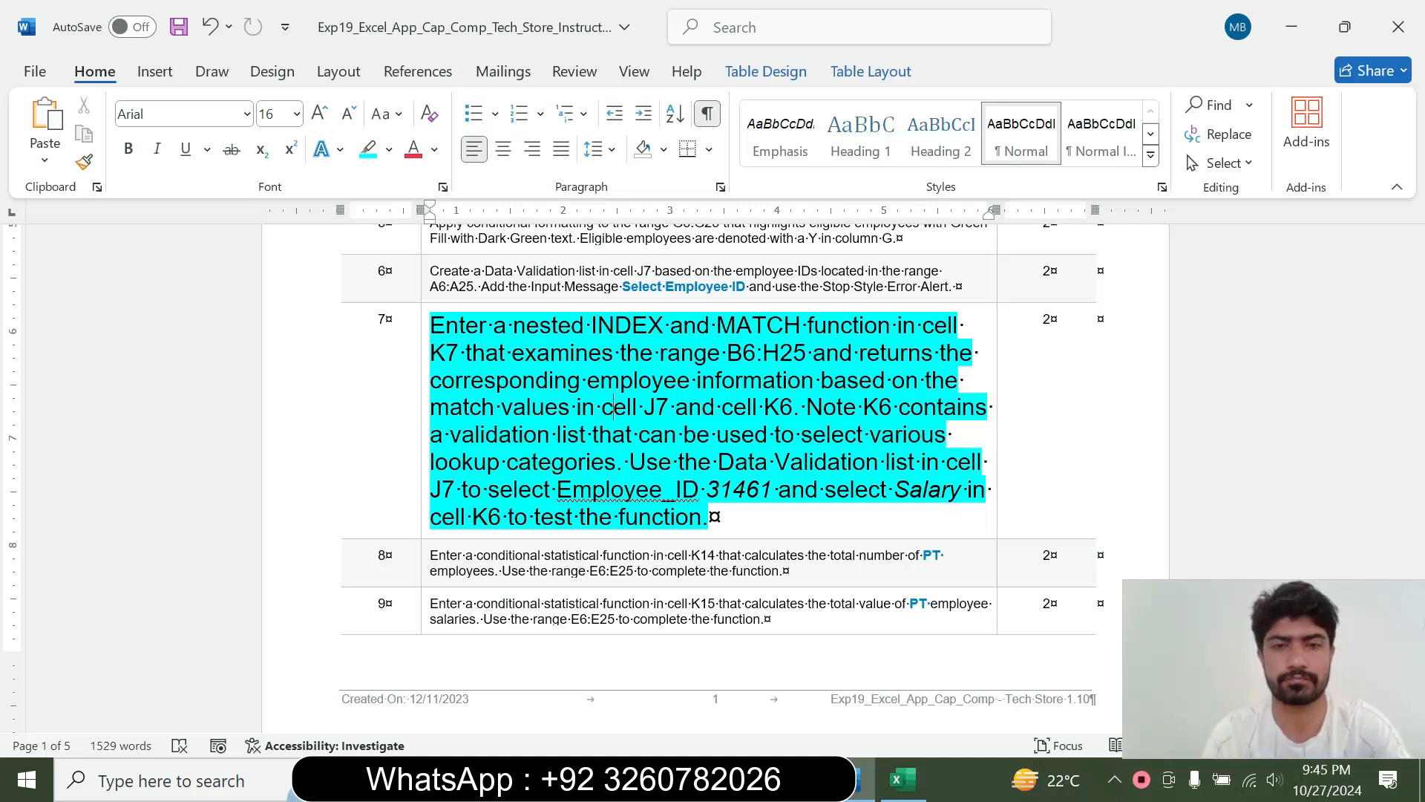
{"action": "left_click_drag", "start_coordinate": [540, 303], "coordinate": [605, 323]}
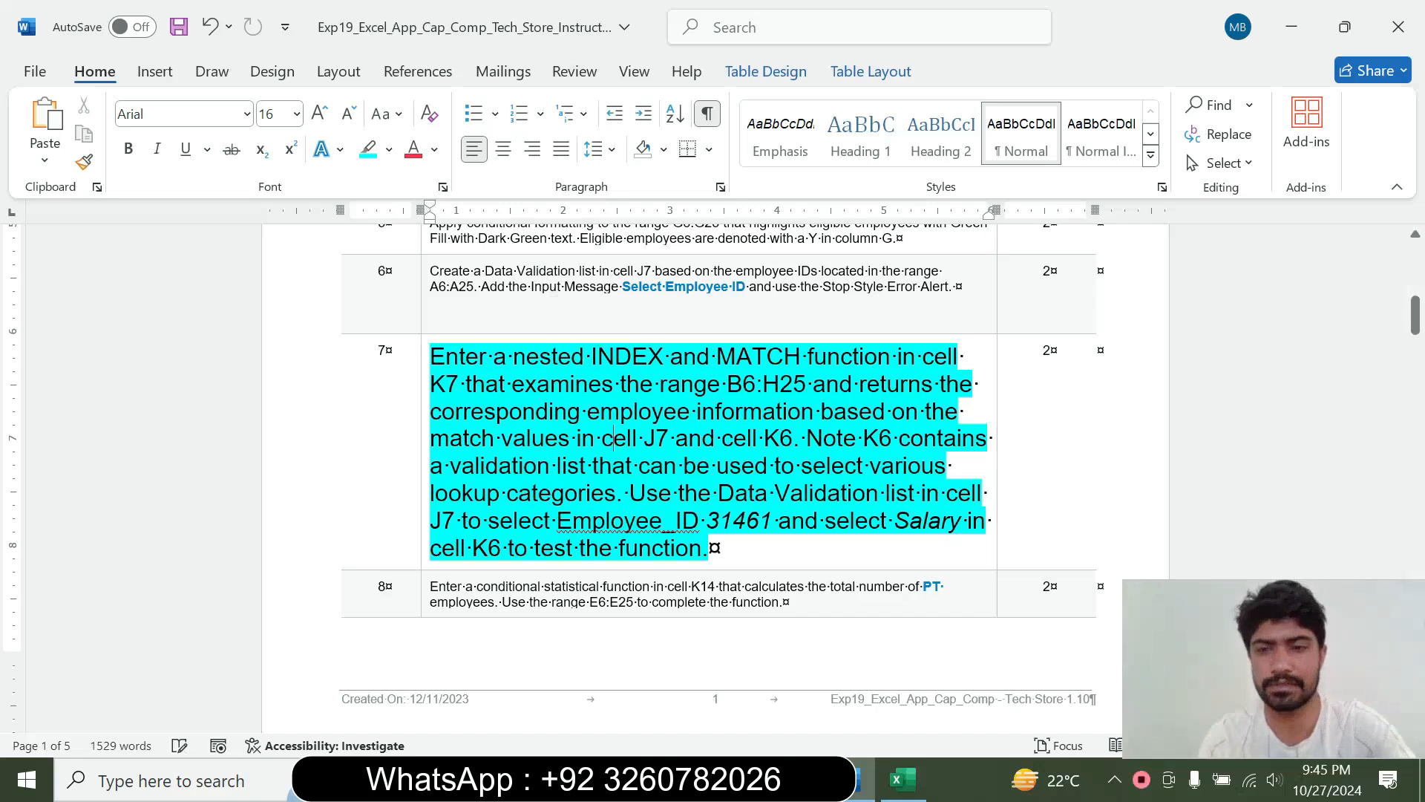
Switch to Excel and start an INDEX function in cell K7 using the array,row_num,column_num argument list
{"action": "left_click", "coordinate": [892, 779]}
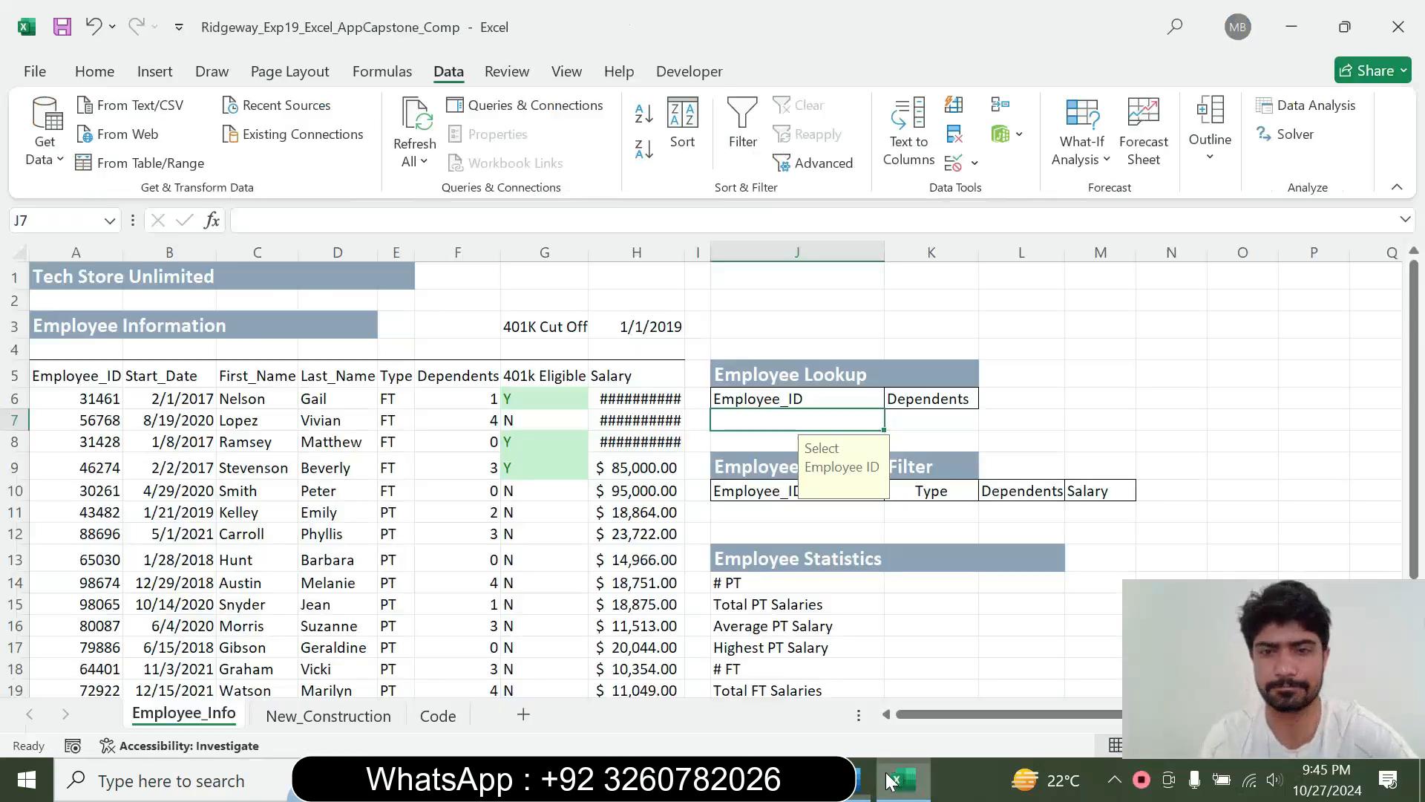
{"action": "left_click", "coordinate": [922, 416]}
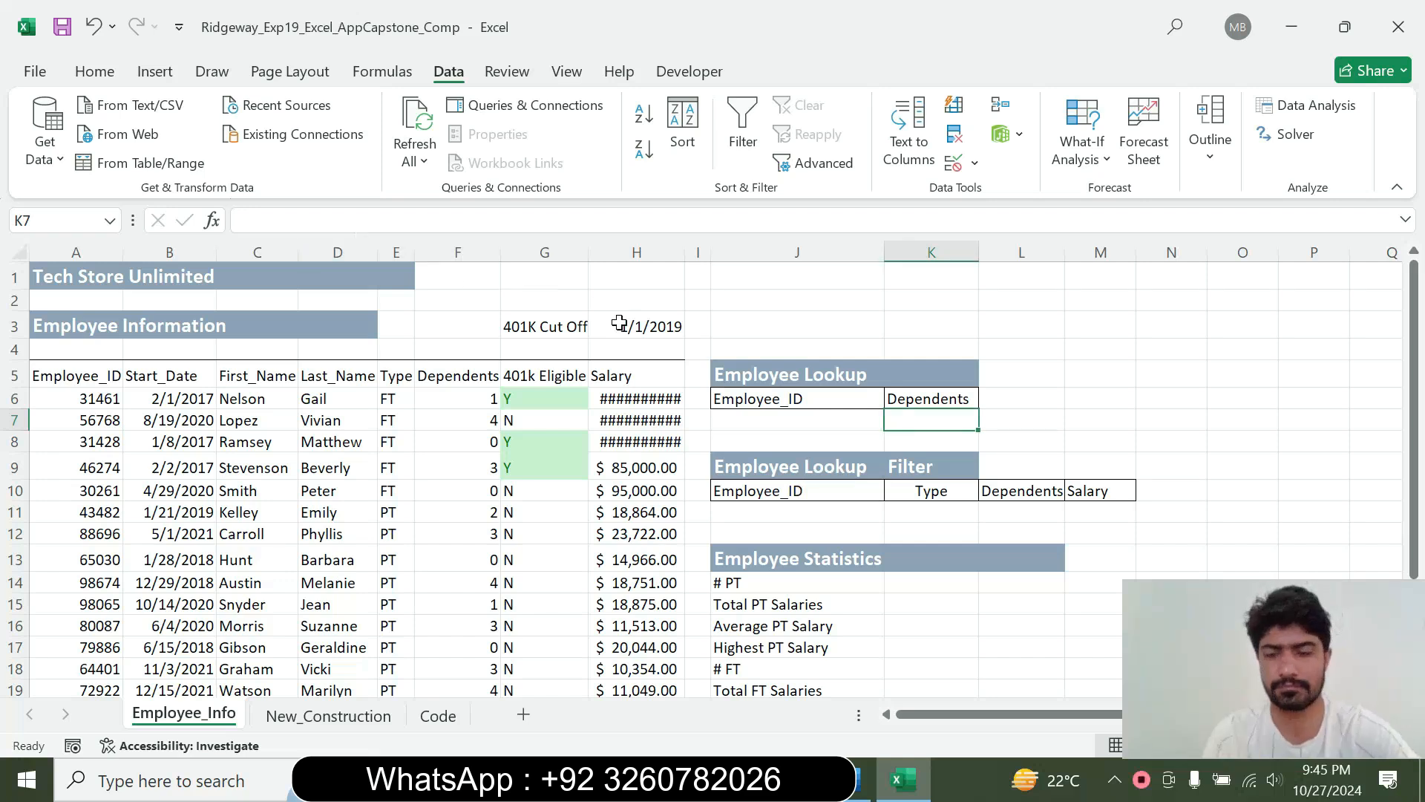
{"action": "type", "text": "="}
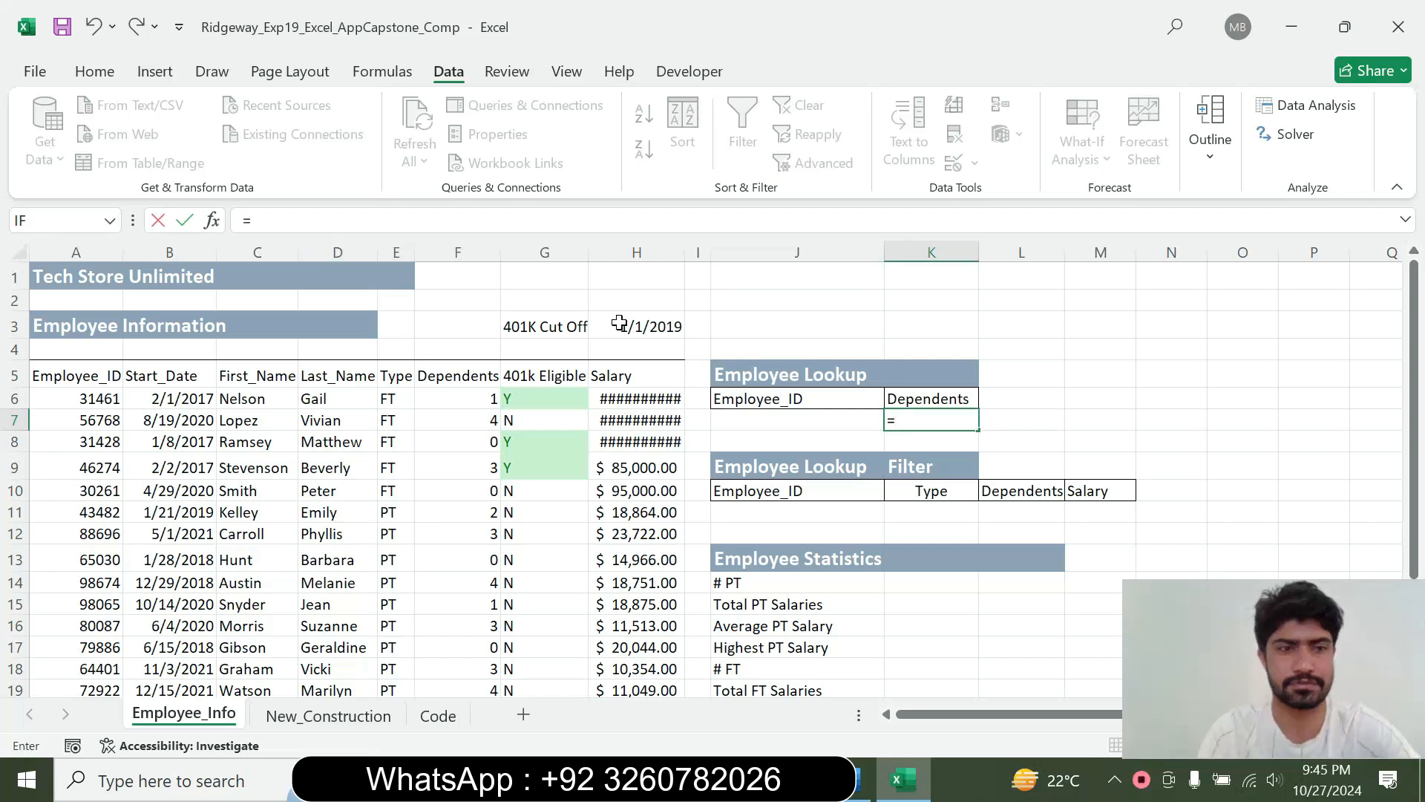
{"action": "type", "text": "inde"}
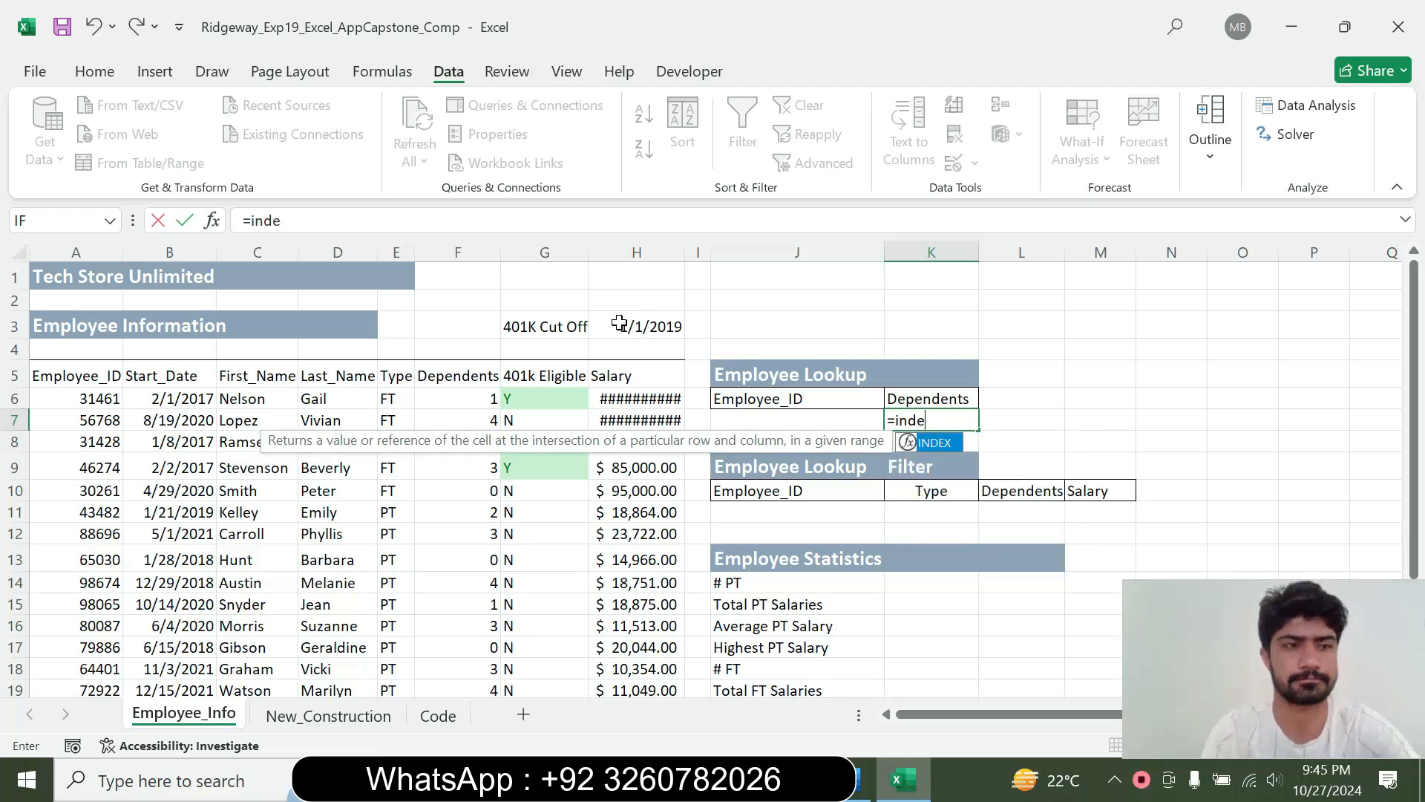
{"action": "double_click", "coordinate": [953, 445]}
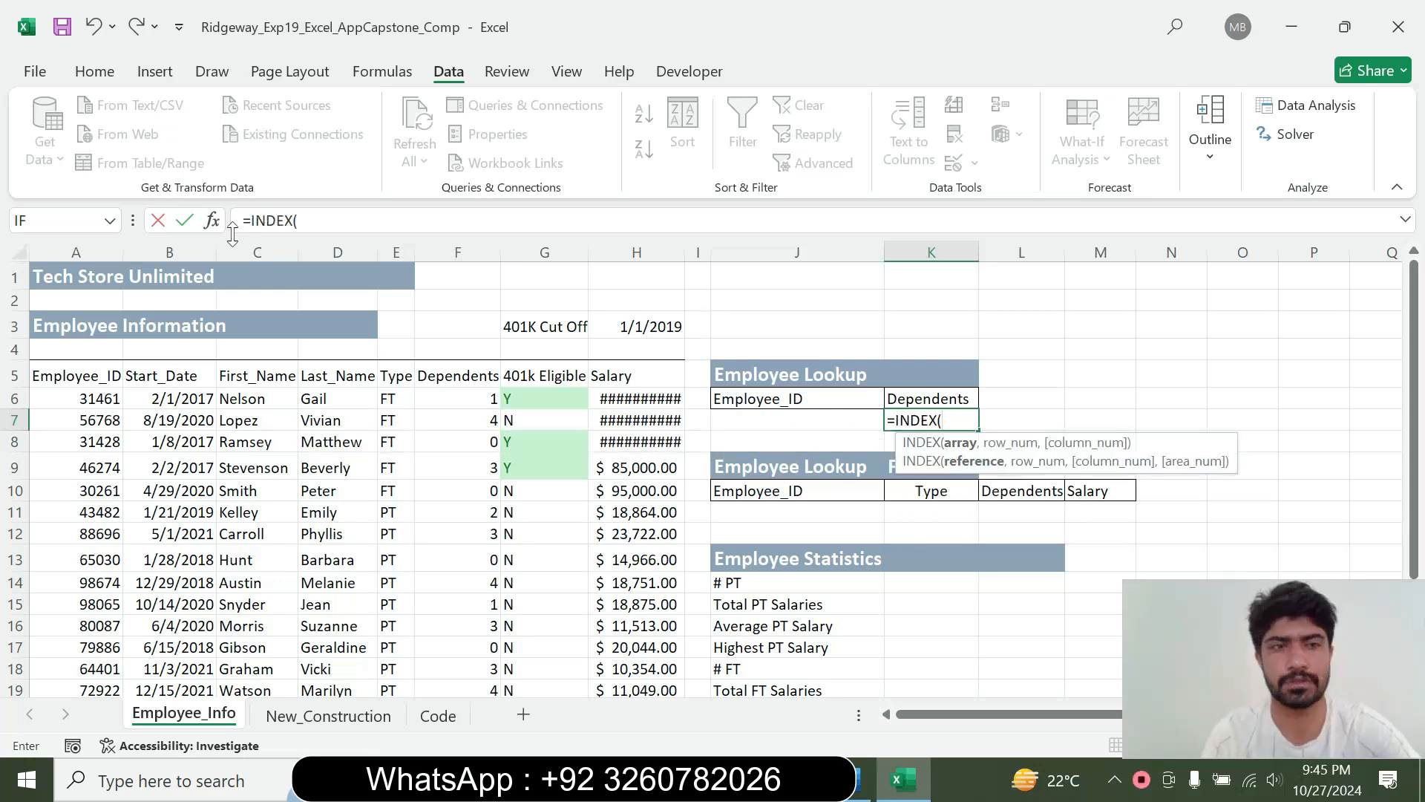
{"action": "left_click", "coordinate": [212, 221]}
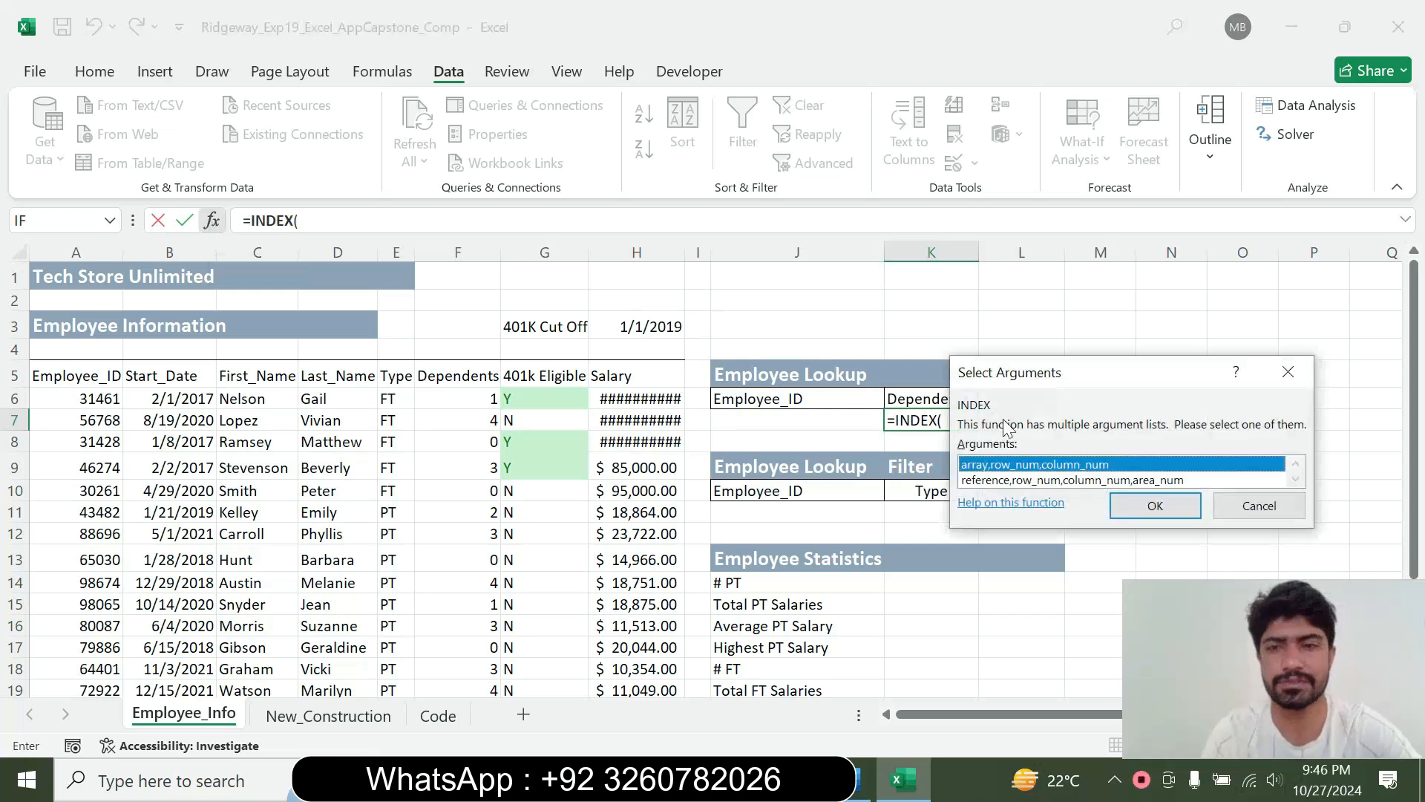
{"action": "left_click", "coordinate": [1120, 505]}
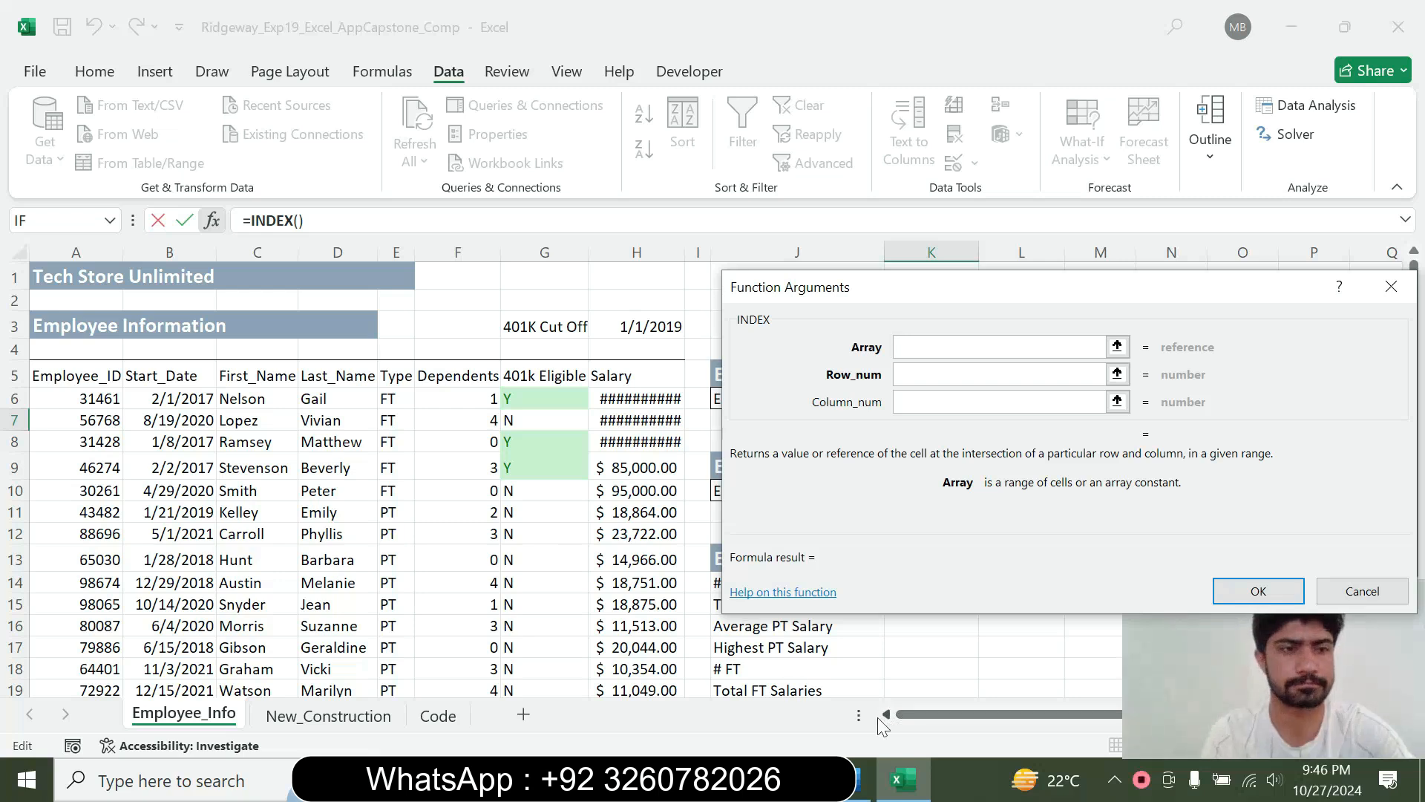
Set the INDEX function's array argument to A6:H$25
{"action": "left_click_drag", "start_coordinate": [72, 401], "coordinate": [600, 649]}
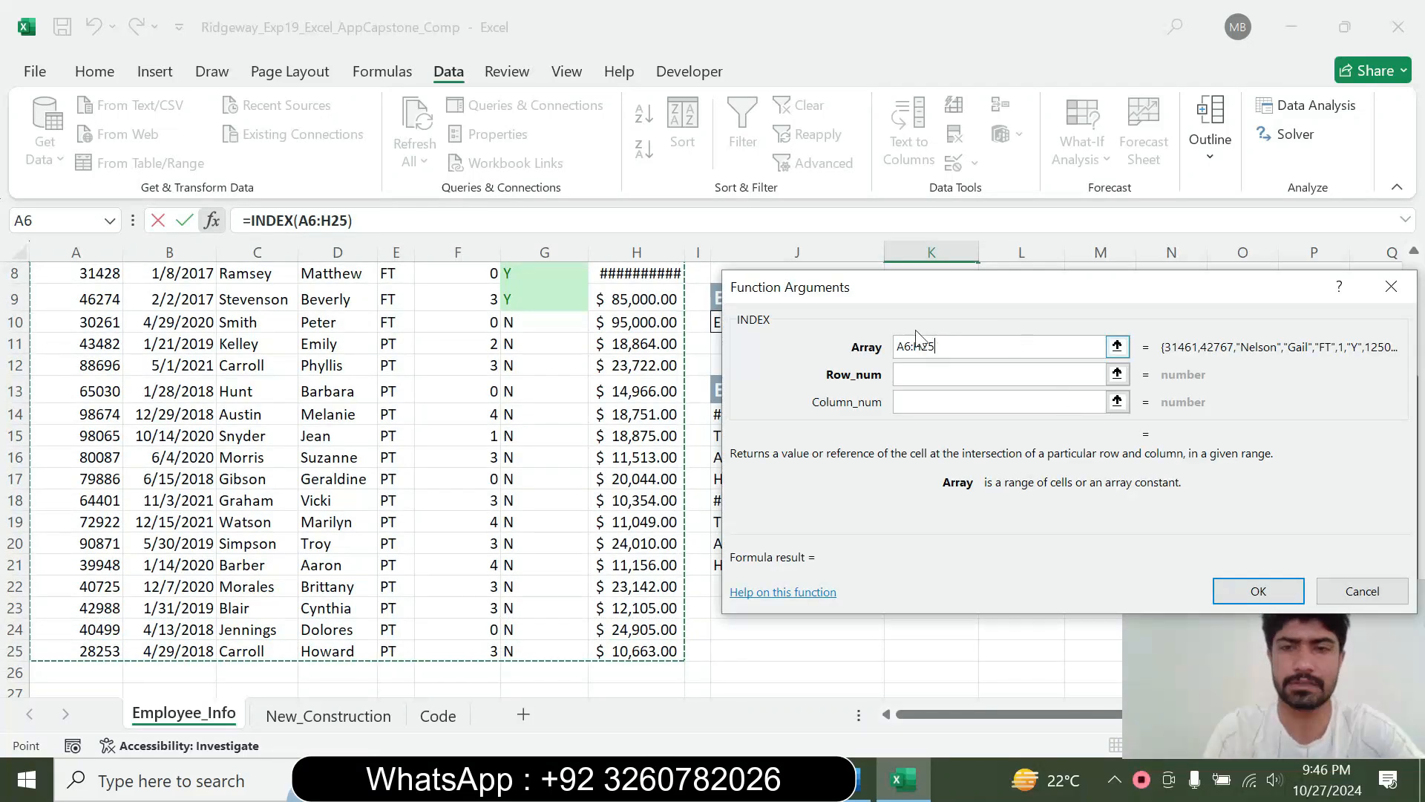
{"action": "left_click", "coordinate": [923, 347]}
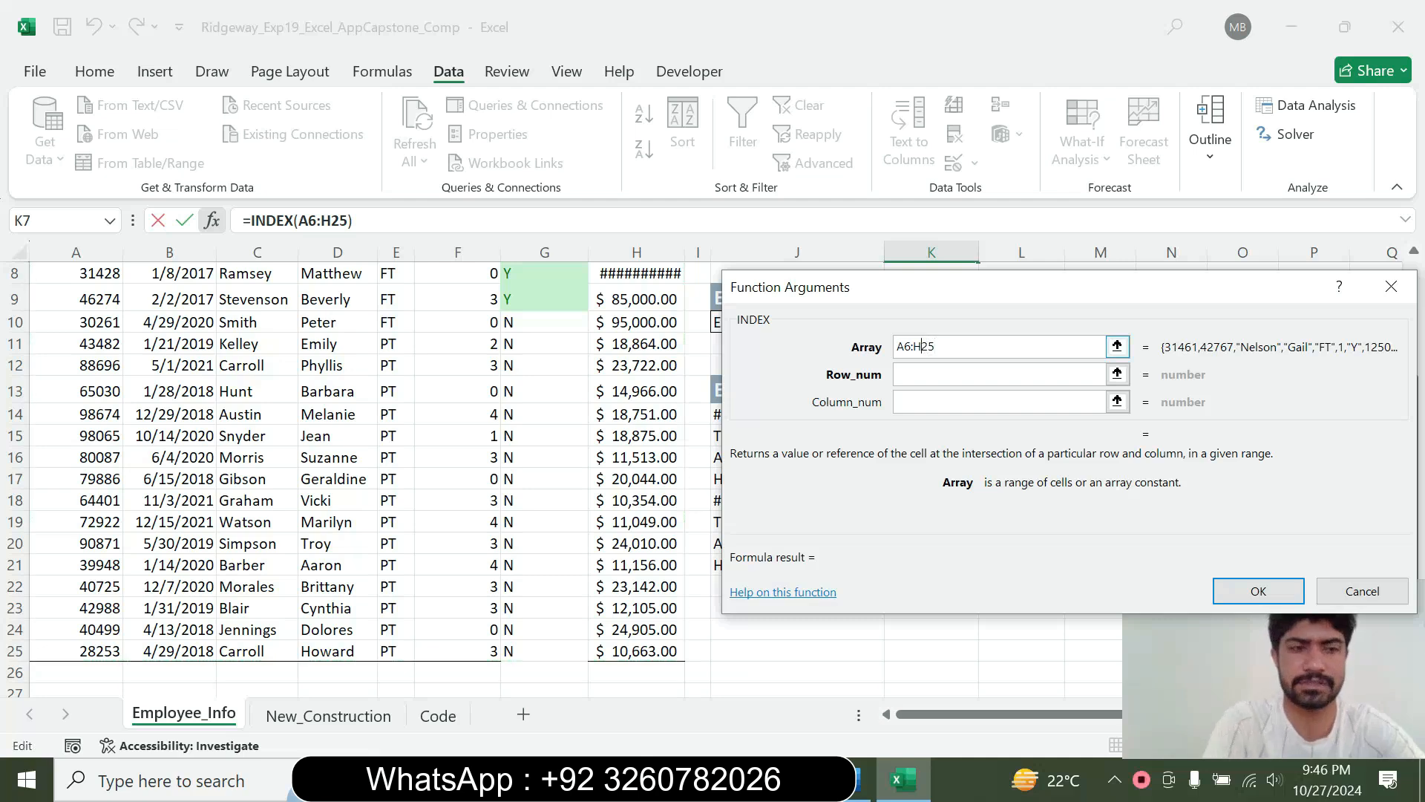
{"action": "type", "text": "$"}
{"action": "key", "text": "Tab"}
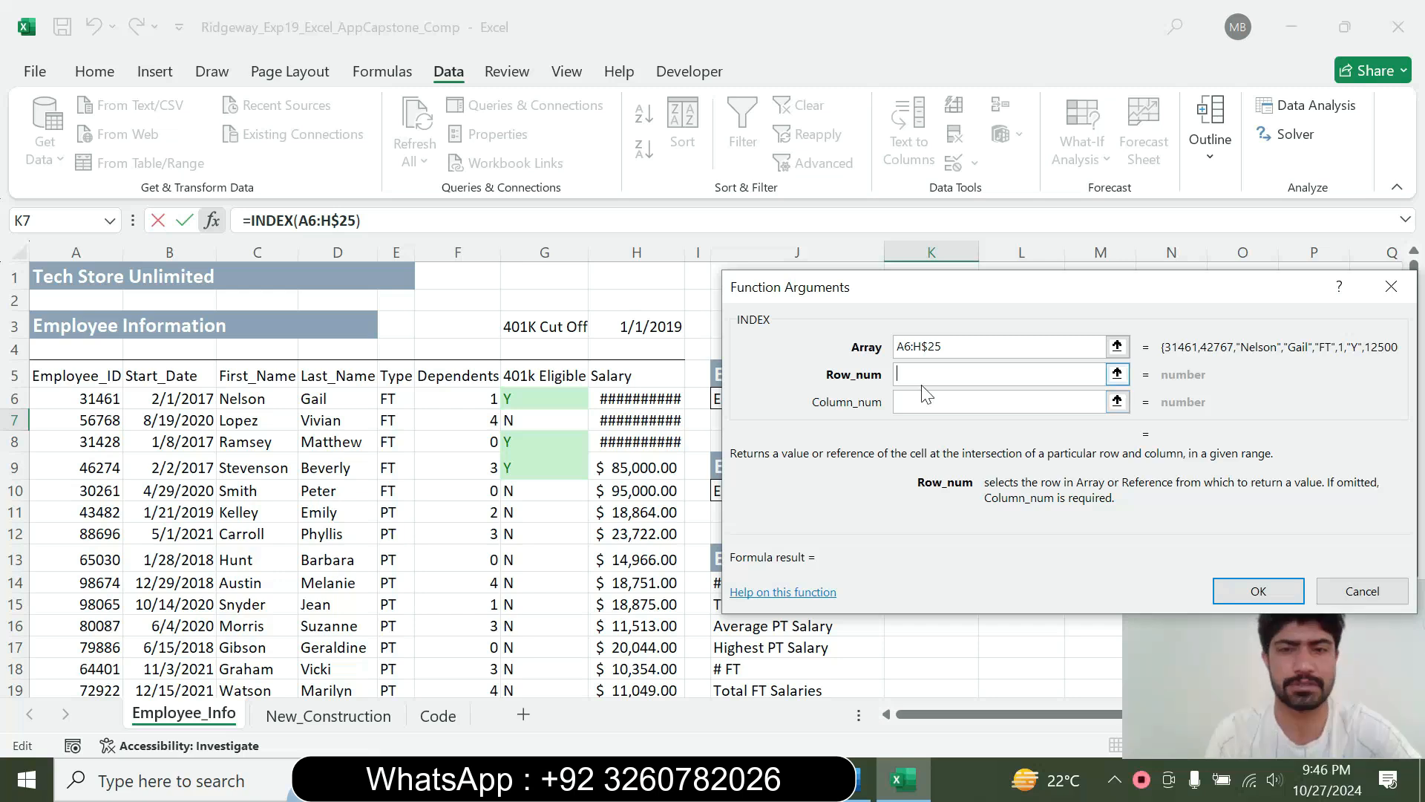
Start a MATCH function in the INDEX row_num argument with the absolute lookup value $J$7
{"action": "type", "text": "M"}
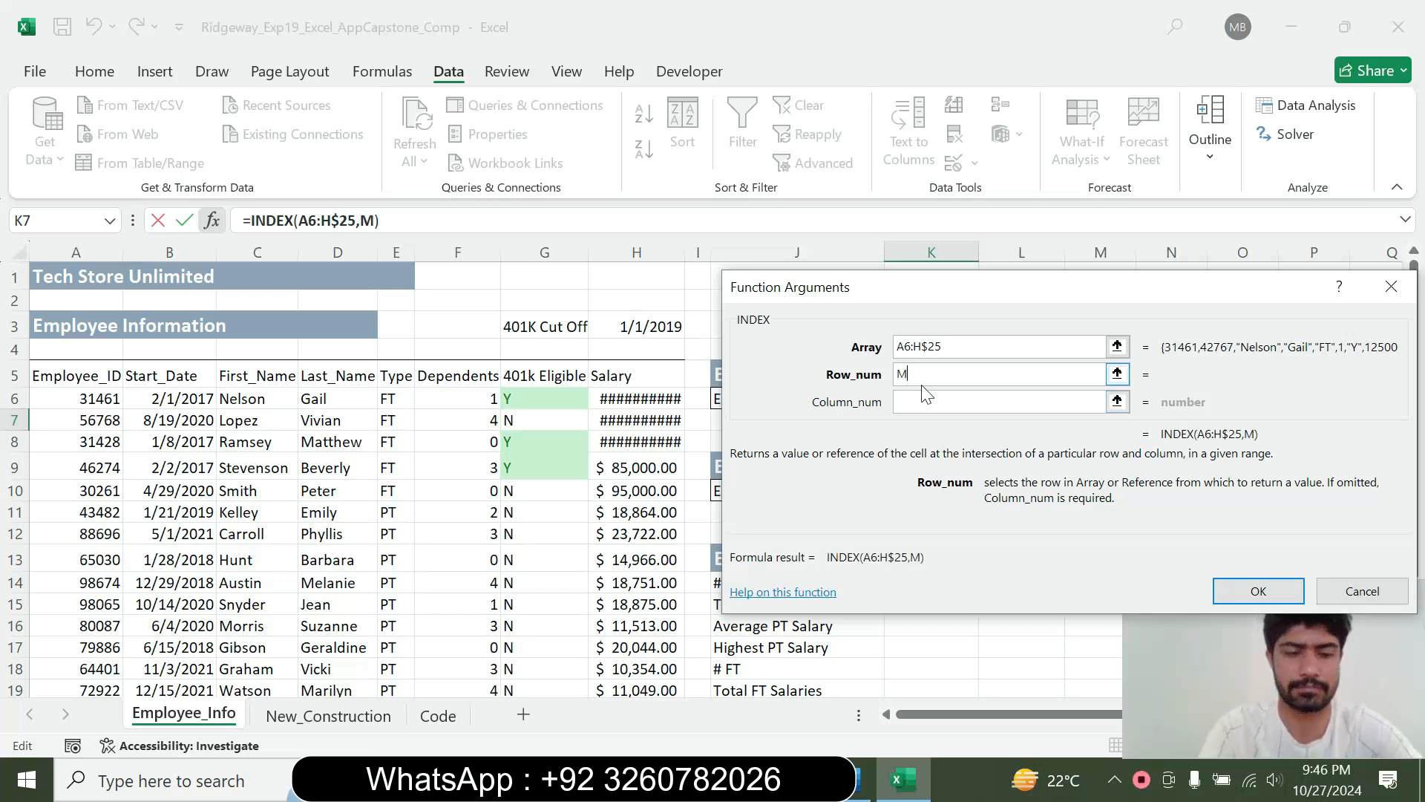
{"action": "type", "text": "ATCH"}
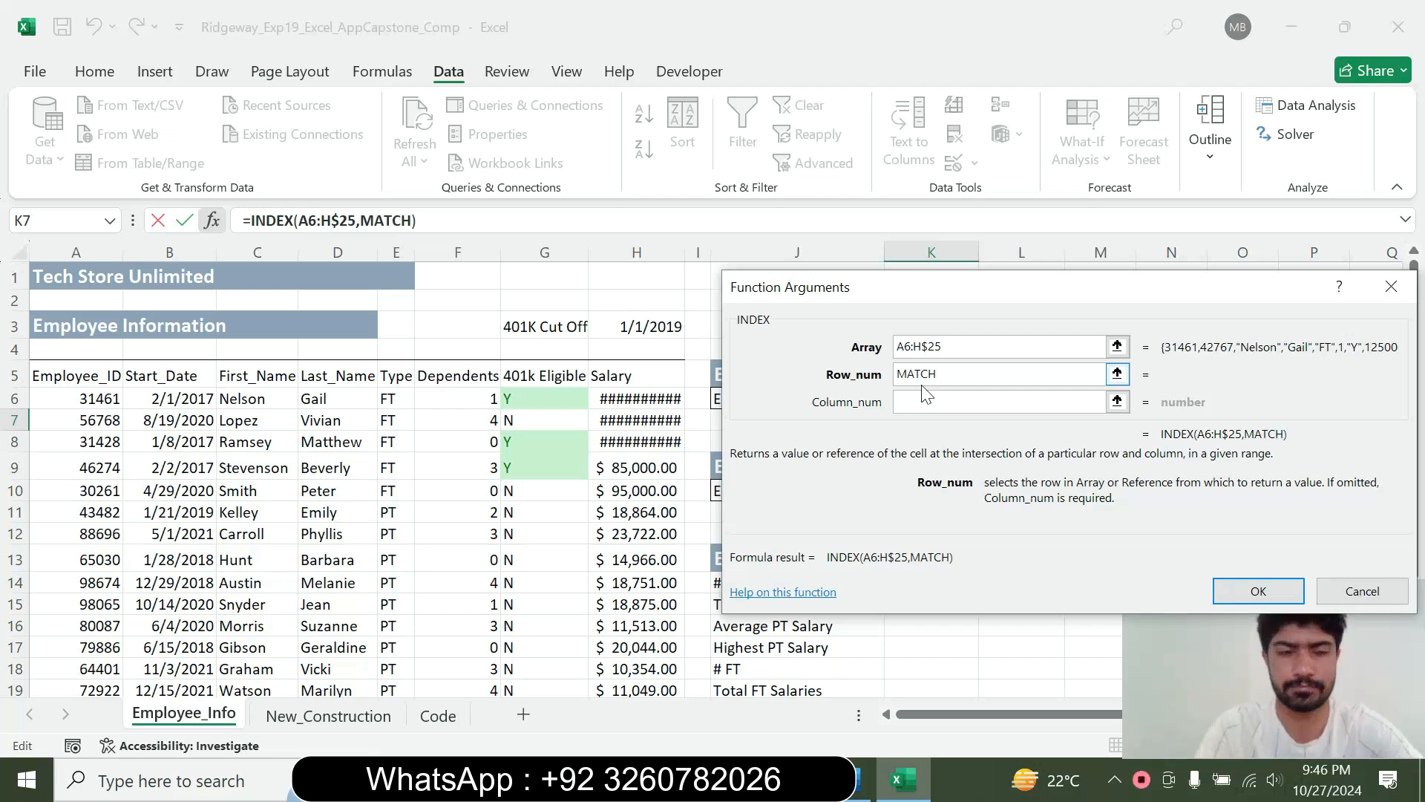
{"action": "type", "text": "("}
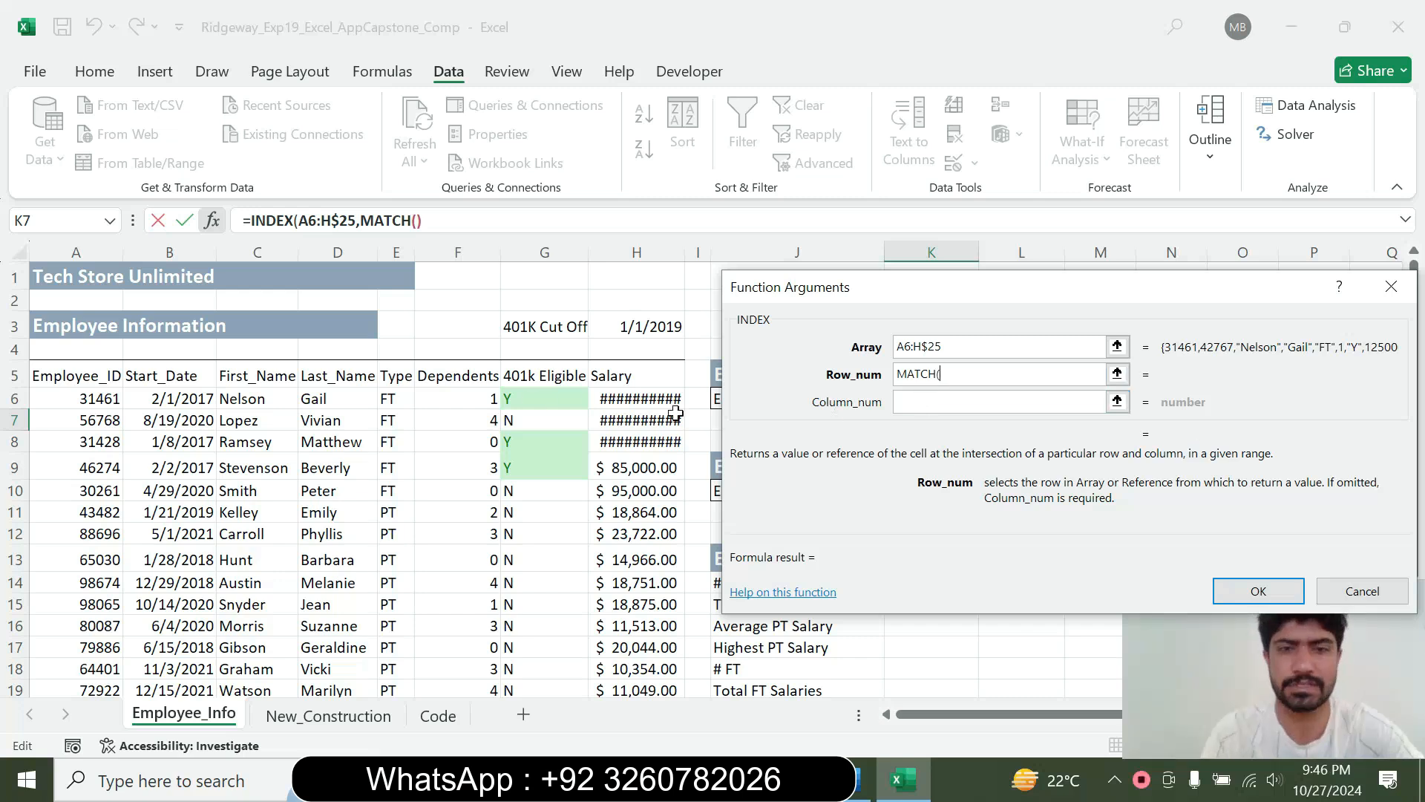
{"action": "left_click_drag", "start_coordinate": [873, 318], "coordinate": [927, 498]}
{"action": "left_click", "coordinate": [809, 422]}
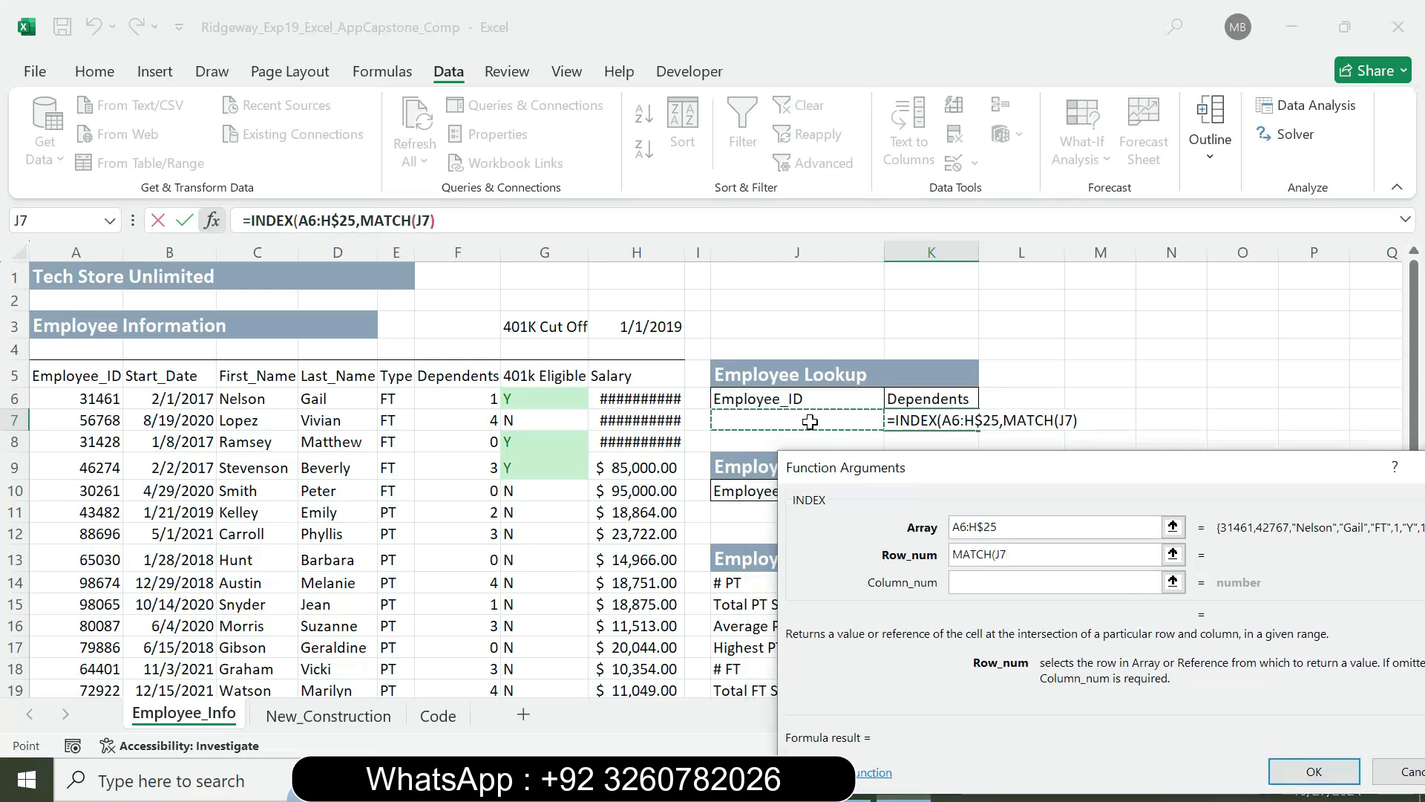
{"action": "key", "text": "F4"}
{"action": "type", "text": ","}
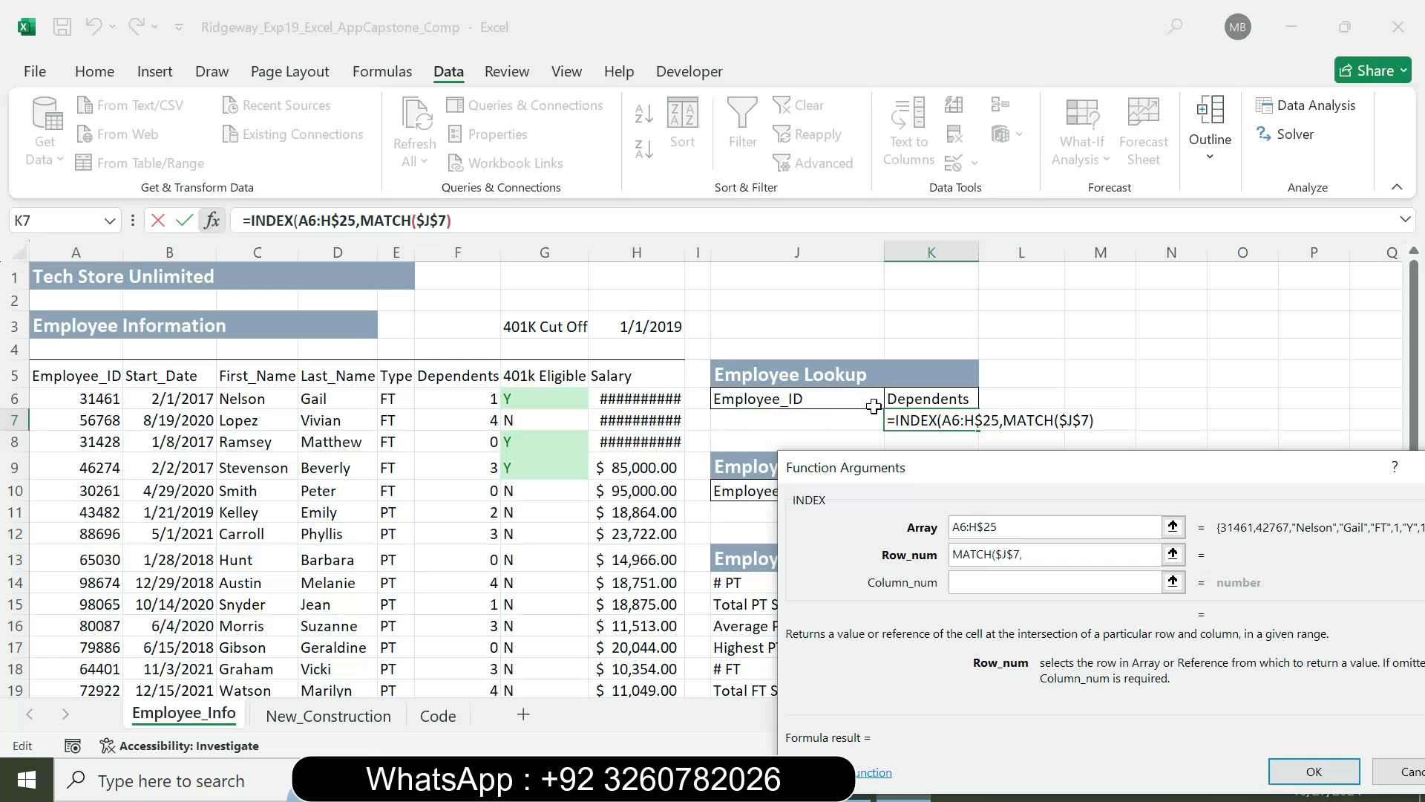
Set the row_num MATCH lookup array to the Employee_ID range A$6:A$25 with its rows locked
{"action": "left_click_drag", "start_coordinate": [75, 397], "coordinate": [65, 643]}
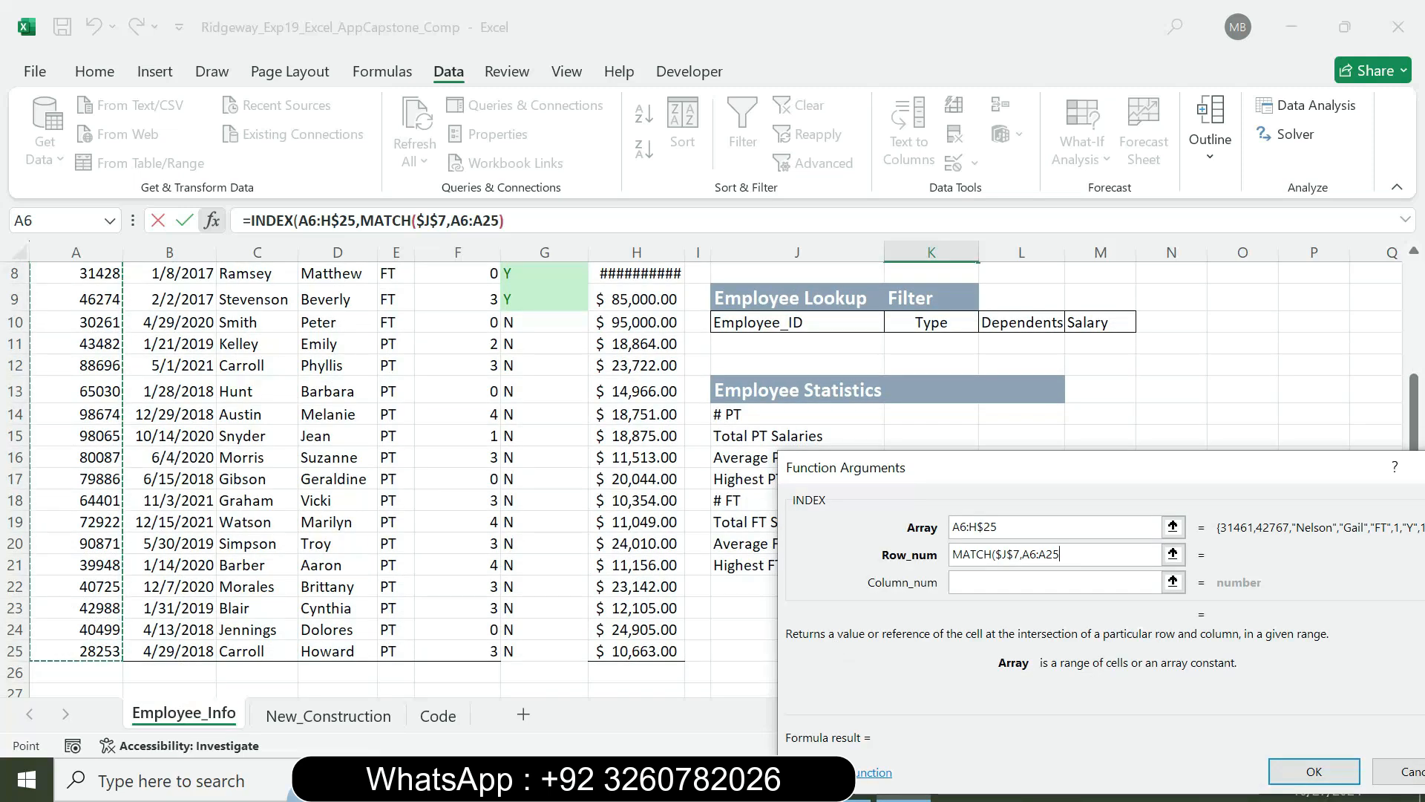
{"action": "key", "text": "F4"}
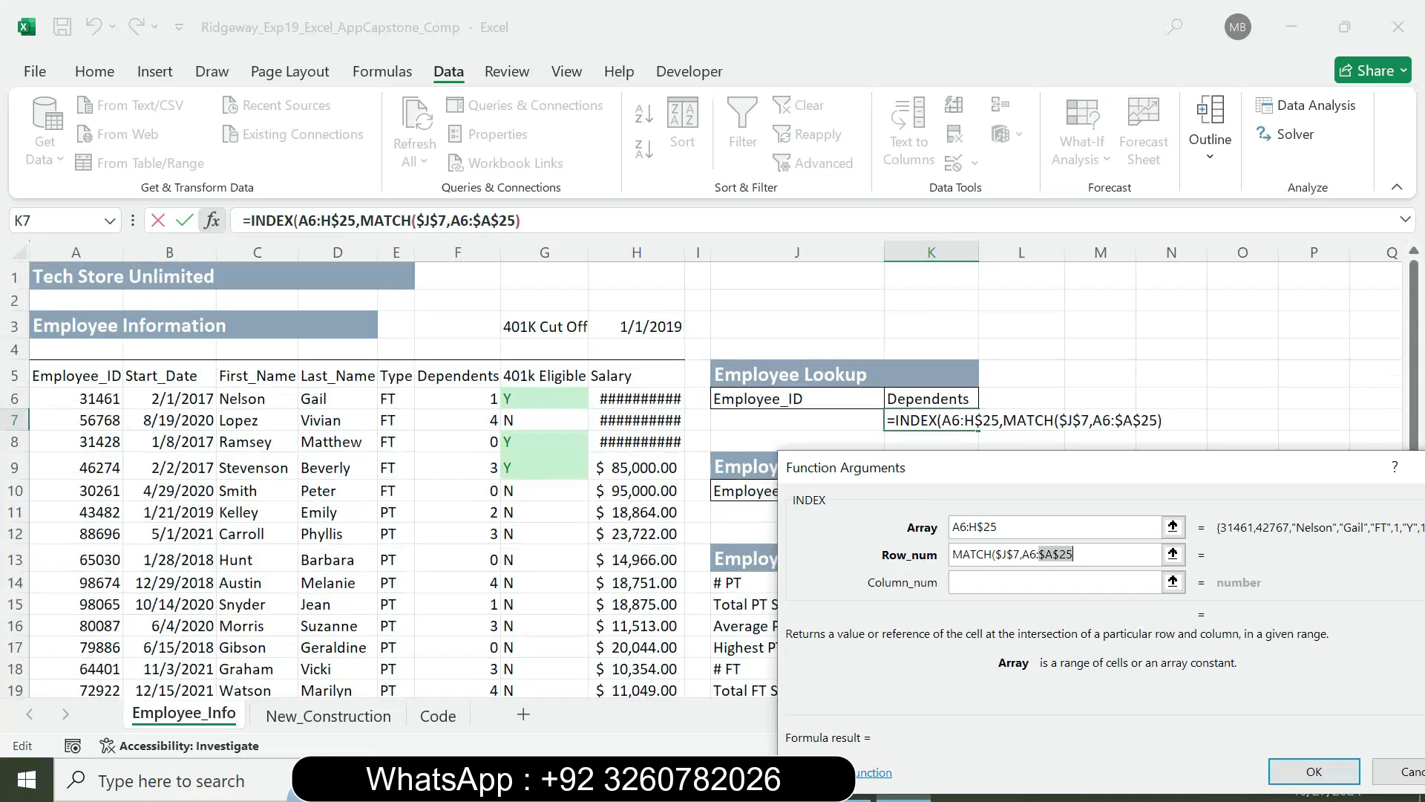
{"action": "key", "text": "F4"}
{"action": "left_click_drag", "start_coordinate": [1099, 469], "coordinate": [1001, 168]}
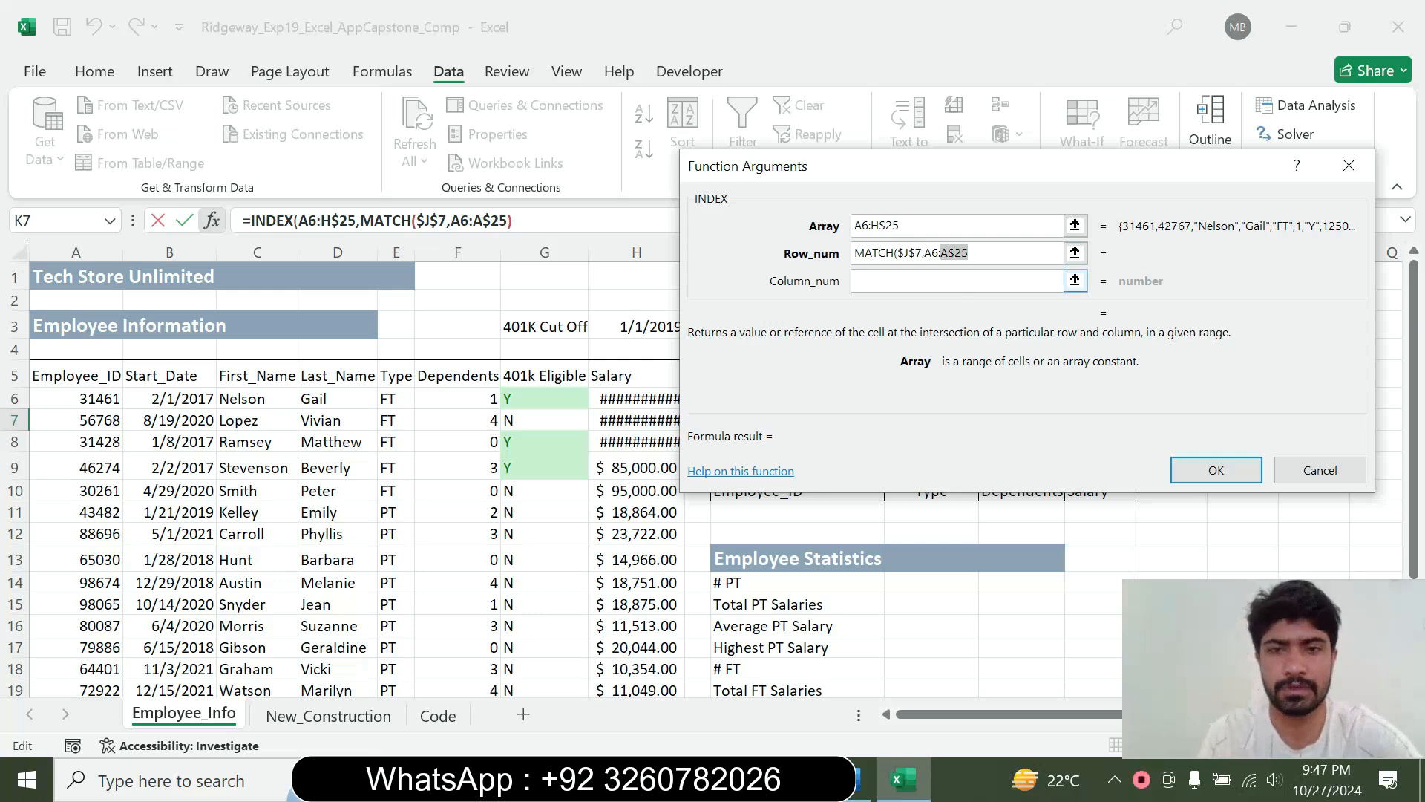
{"action": "left_click", "coordinate": [929, 252]}
{"action": "key", "text": "F4"}
{"action": "key", "text": "F4"}
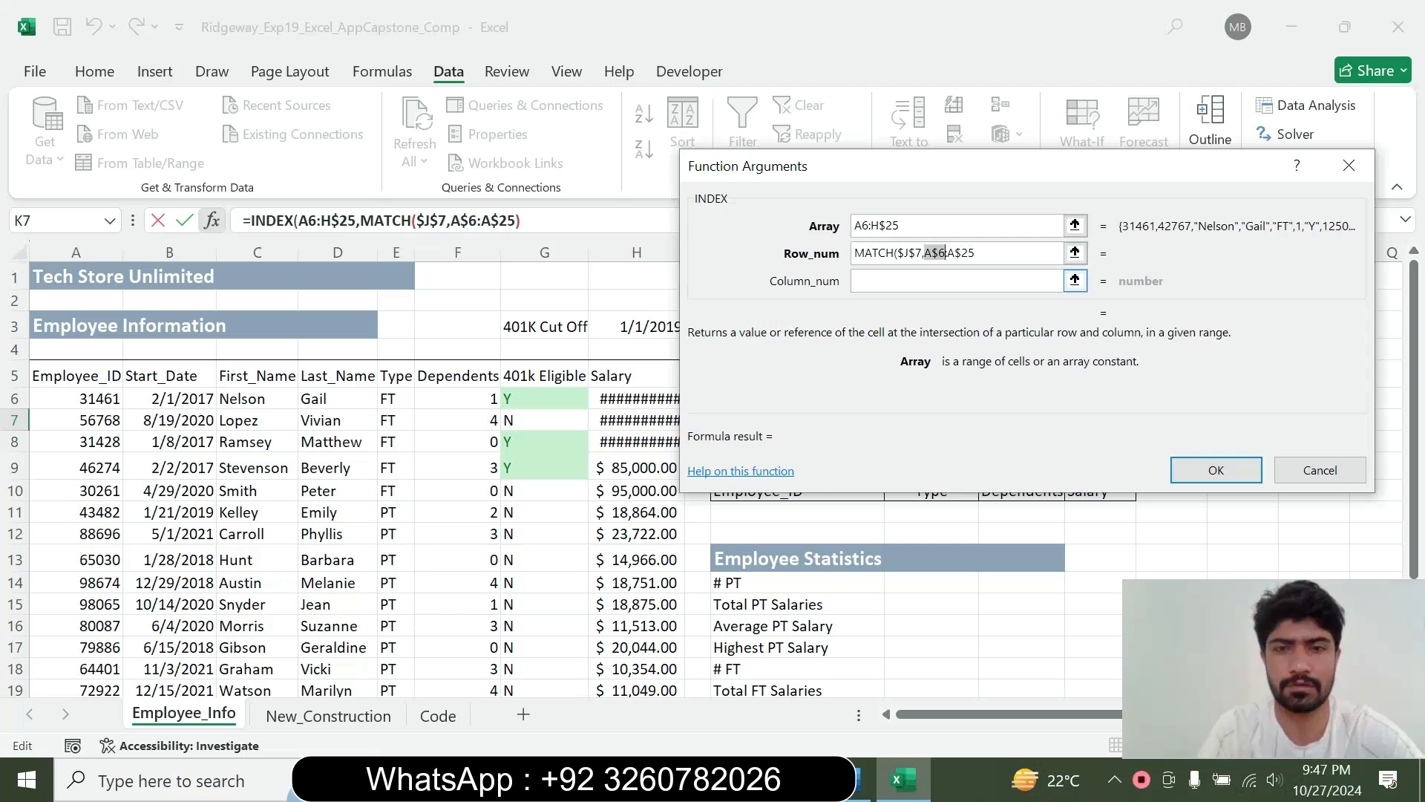
Start a MATCH function in the INDEX column_num argument with the absolute lookup value $K$6
{"action": "key", "text": "Tab"}
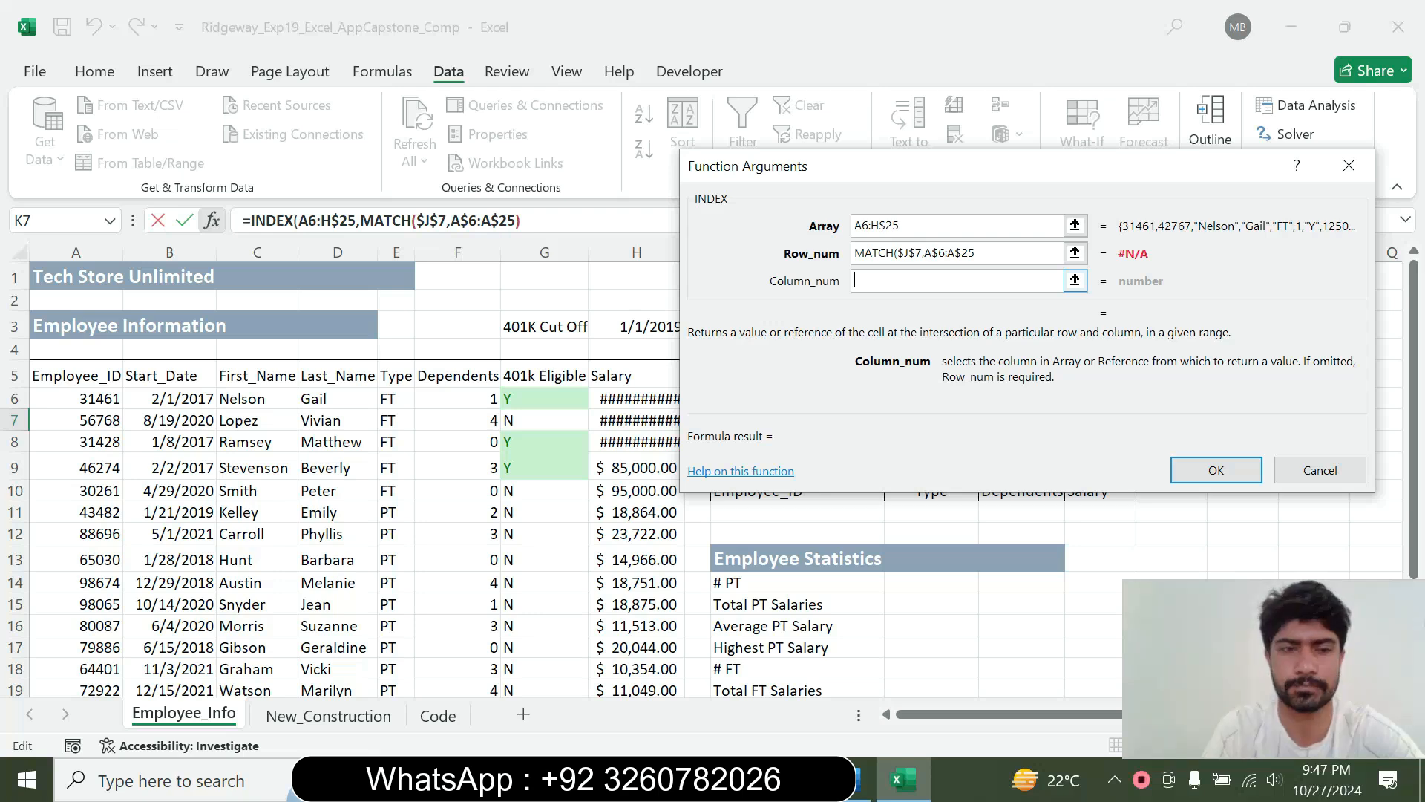
{"action": "type", "text": "M"}
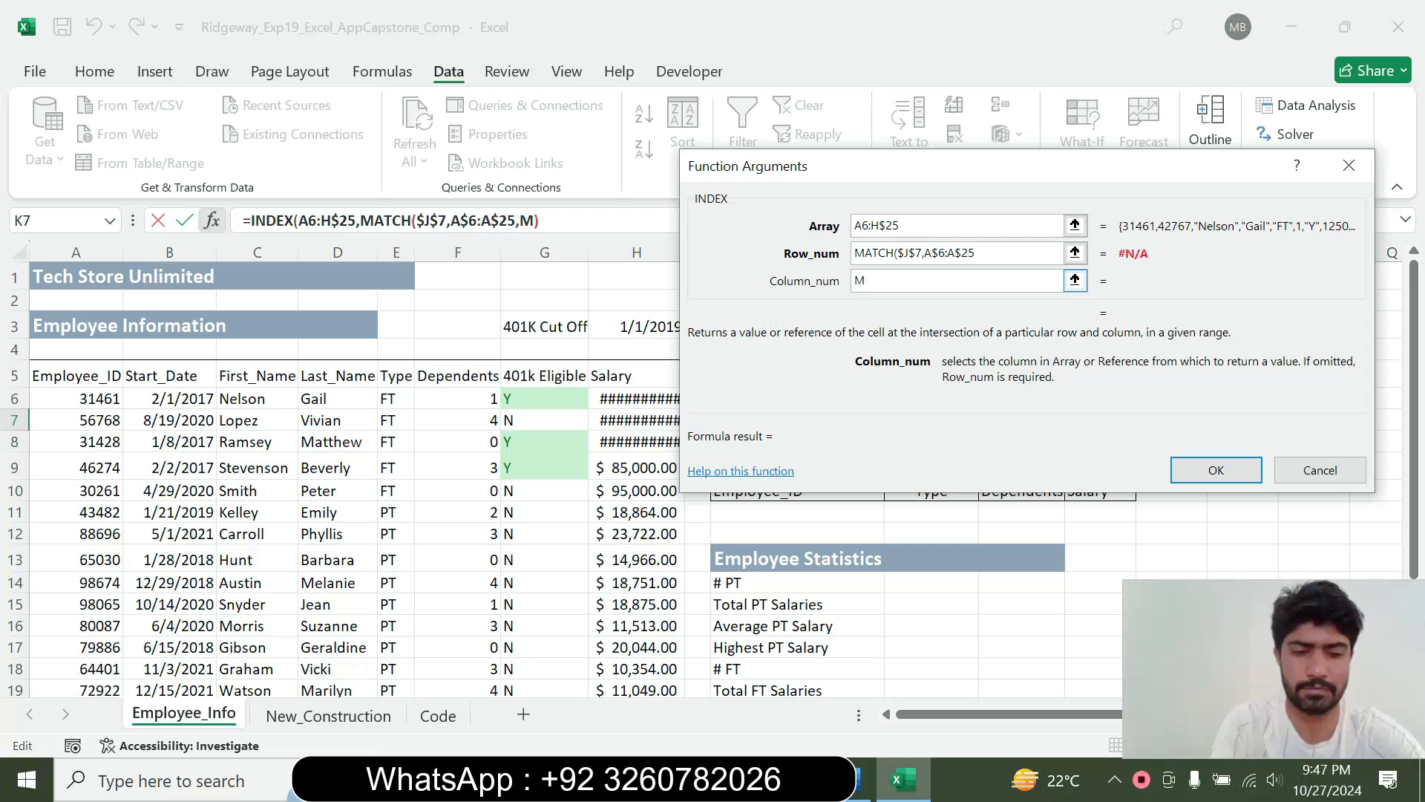
{"action": "type", "text": "ATCH"}
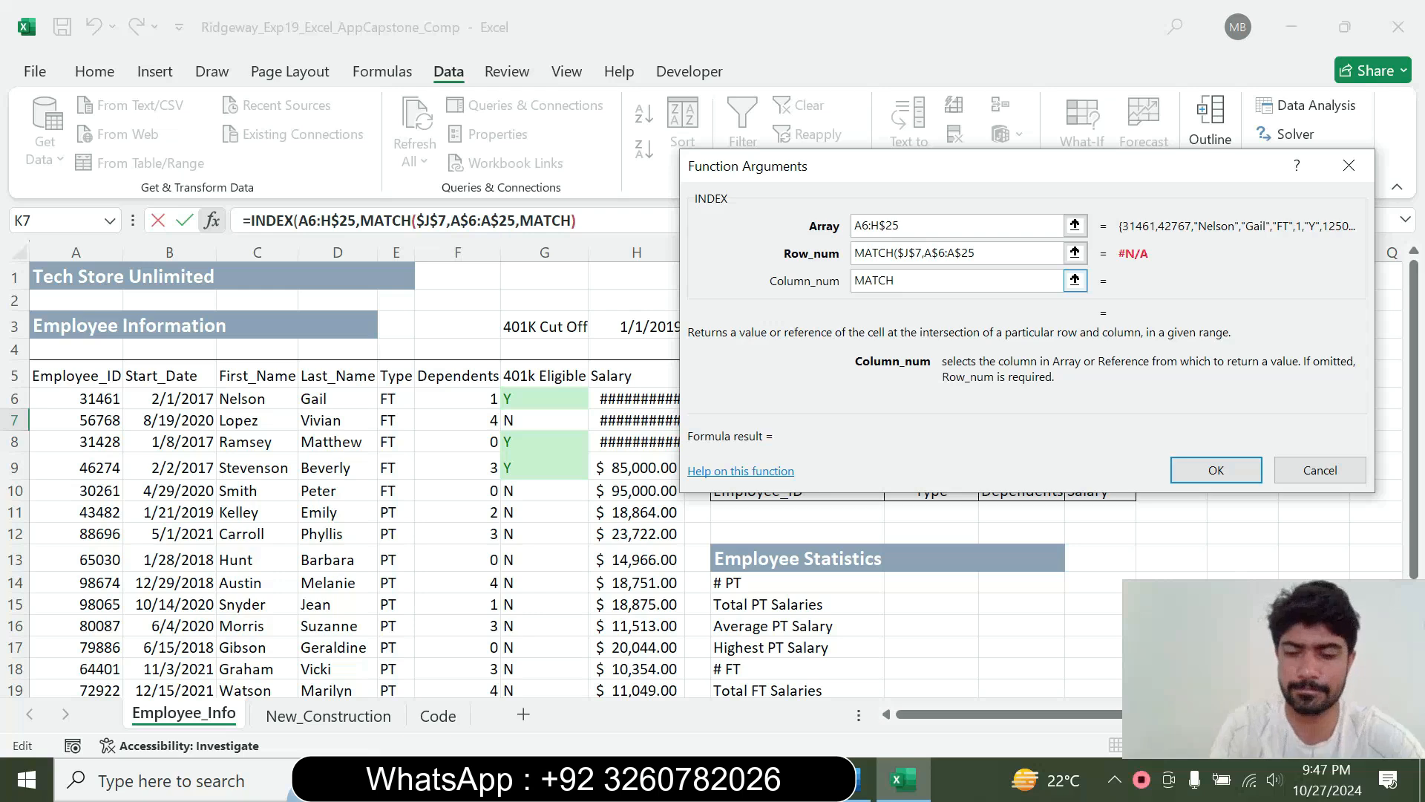
{"action": "type", "text": "("}
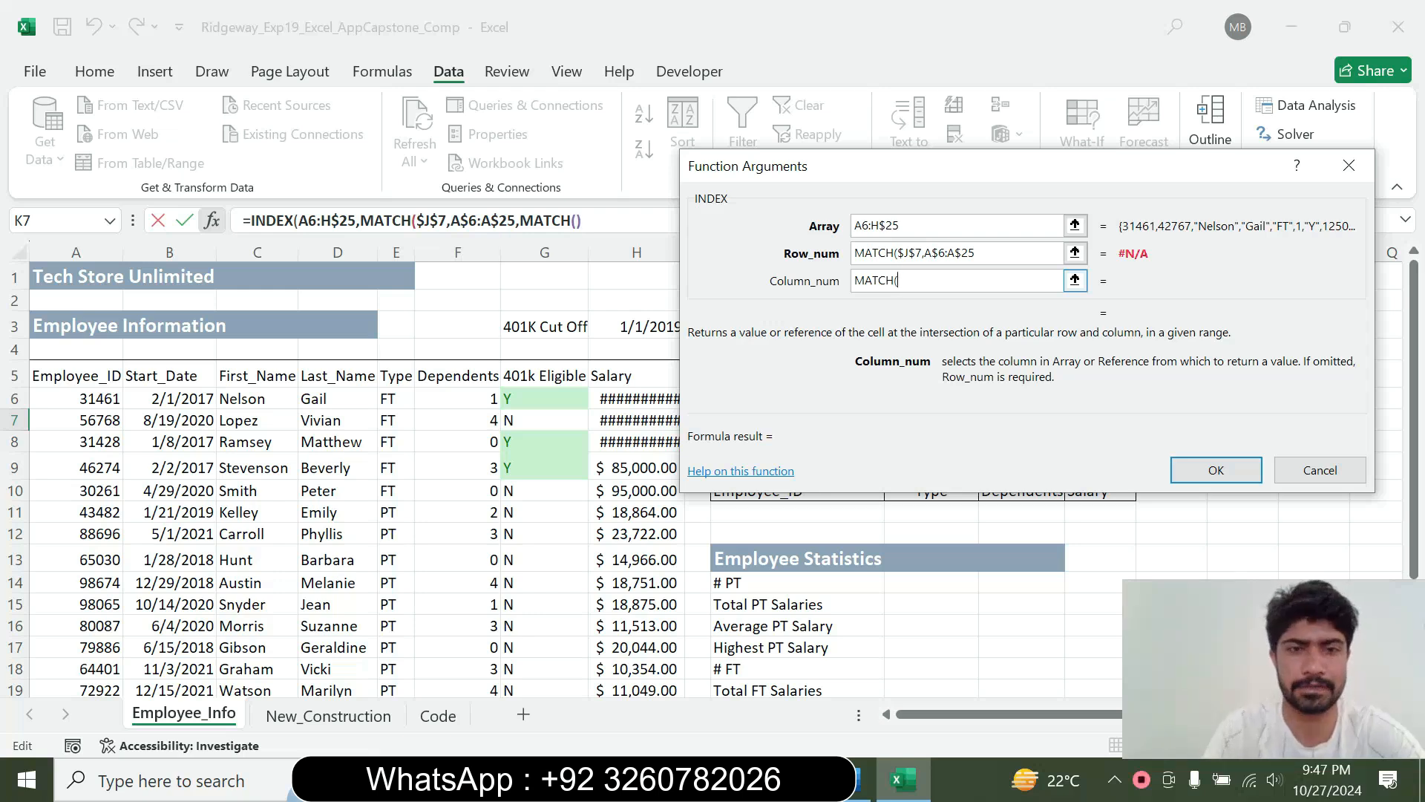
{"action": "left_click_drag", "start_coordinate": [802, 173], "coordinate": [875, 452]}
{"action": "left_click", "coordinate": [934, 399]}
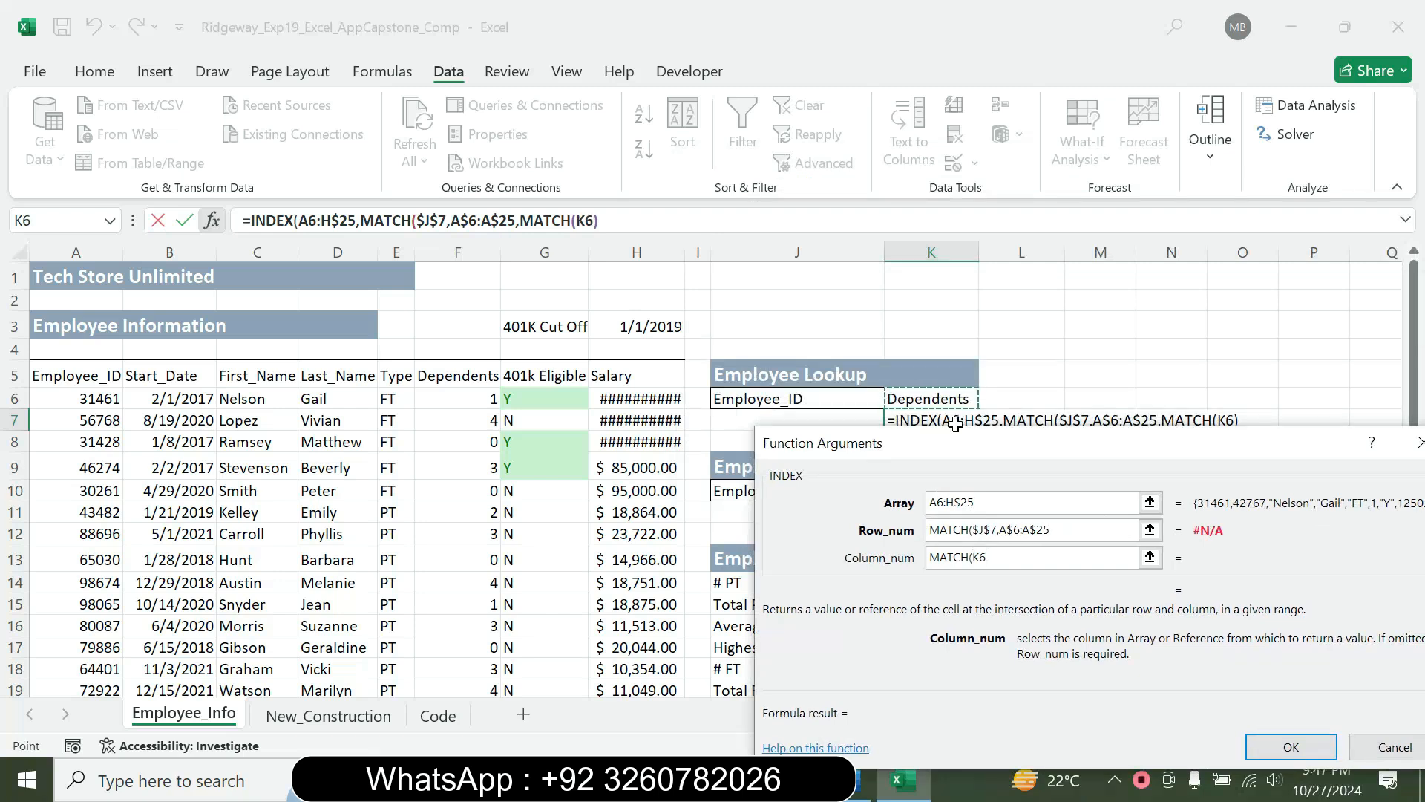
{"action": "key", "text": "F4"}
{"action": "type", "text": ","}
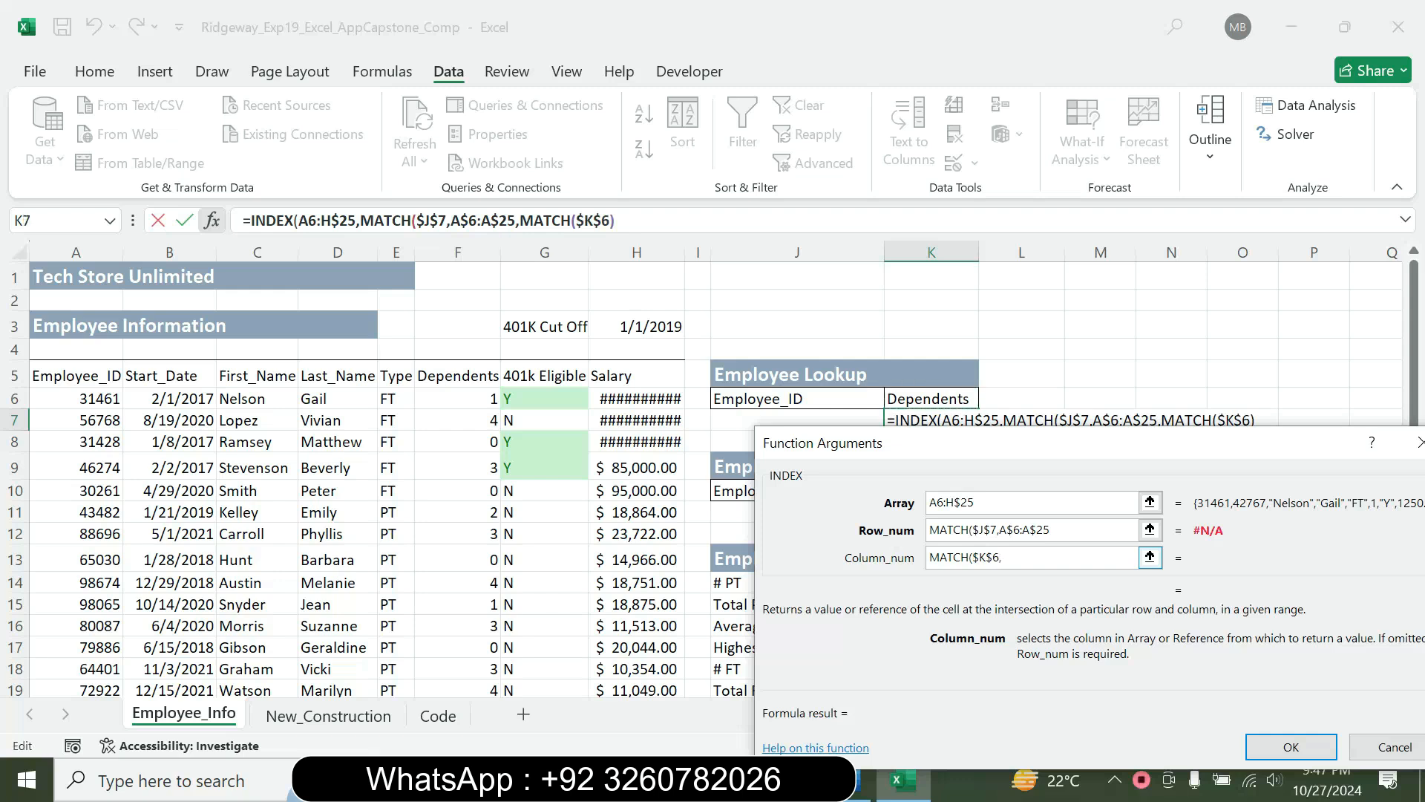
Set the column_num MATCH lookup array to the header range A$5:H$5 with its rows locked
{"action": "left_click_drag", "start_coordinate": [1003, 449], "coordinate": [862, 212]}
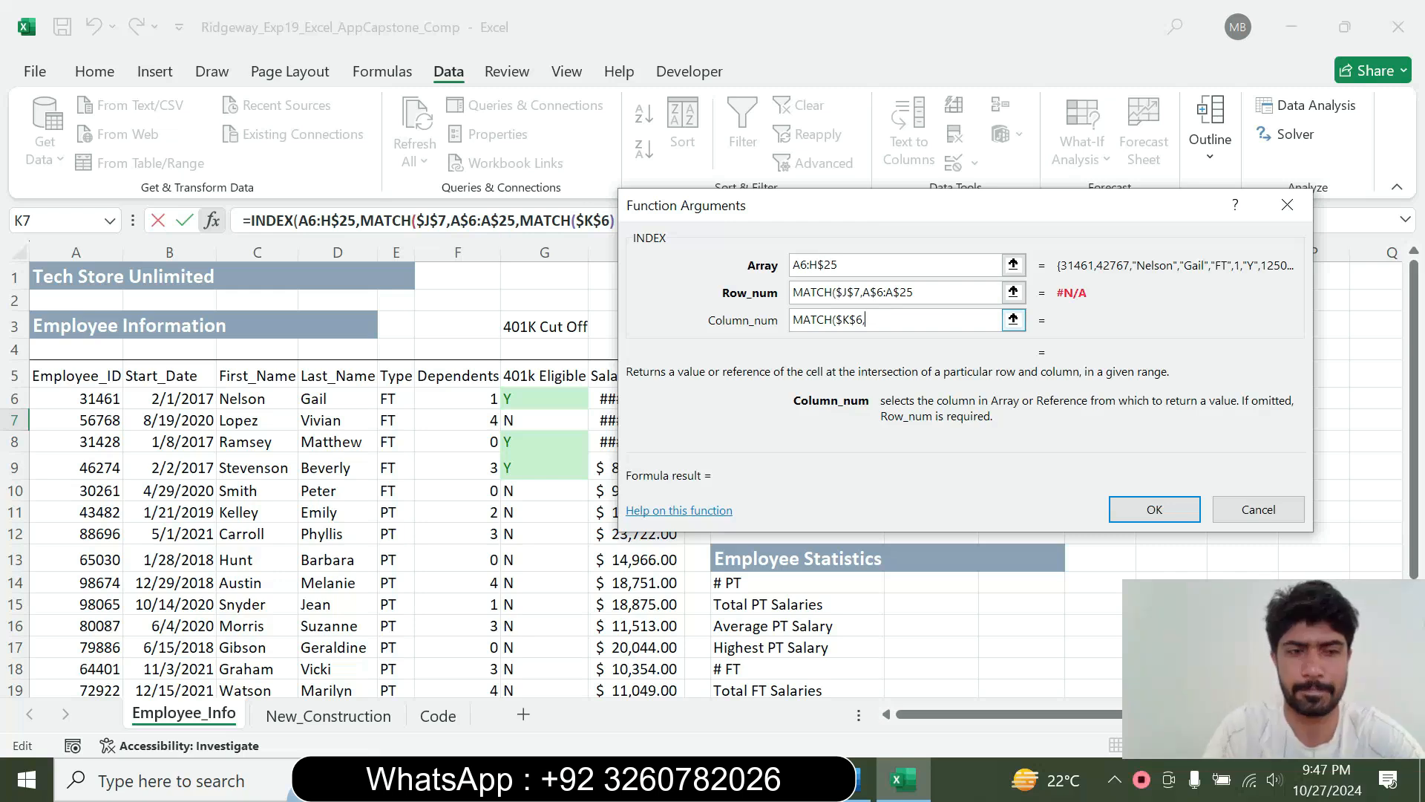
{"action": "type", "text": "A"}
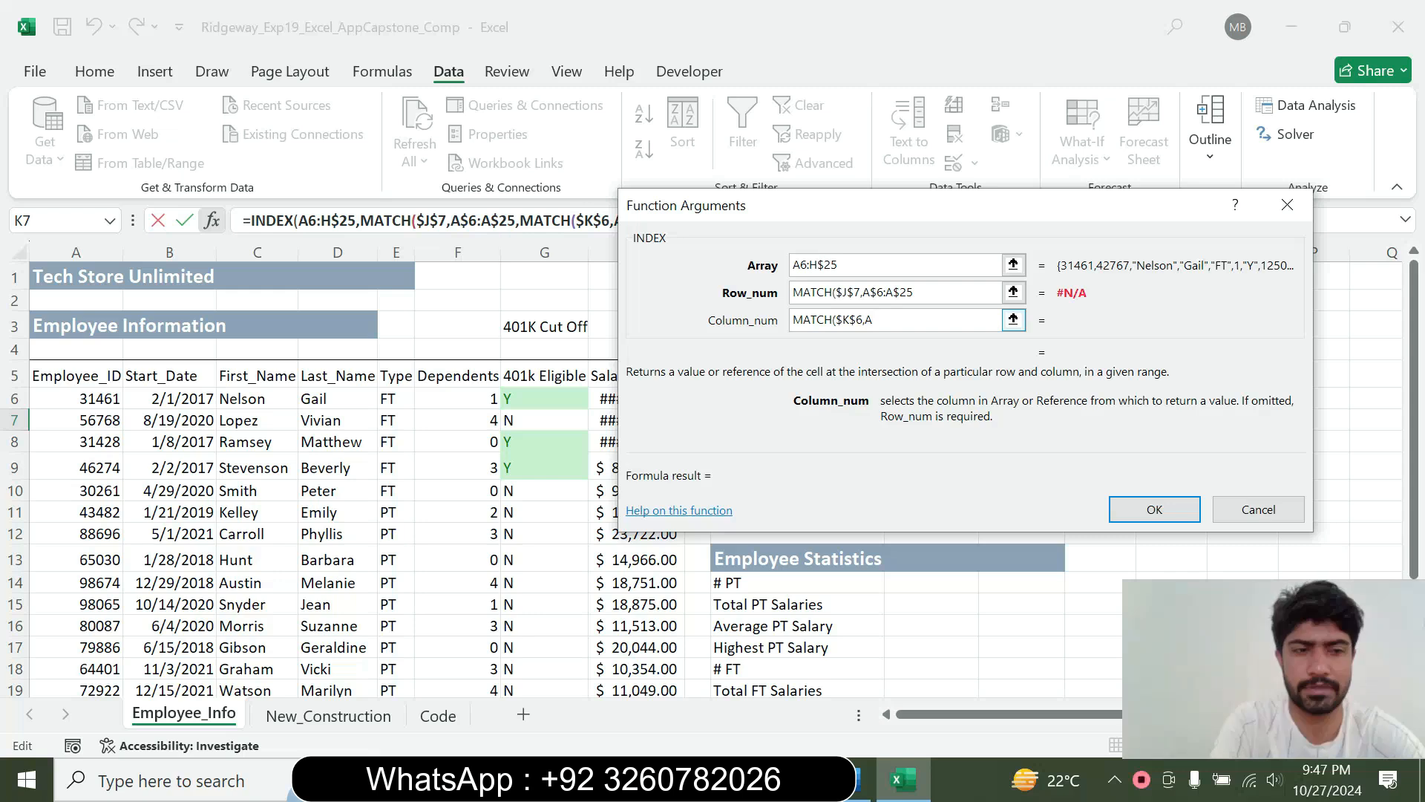
{"action": "type", "text": "5:$H$"}
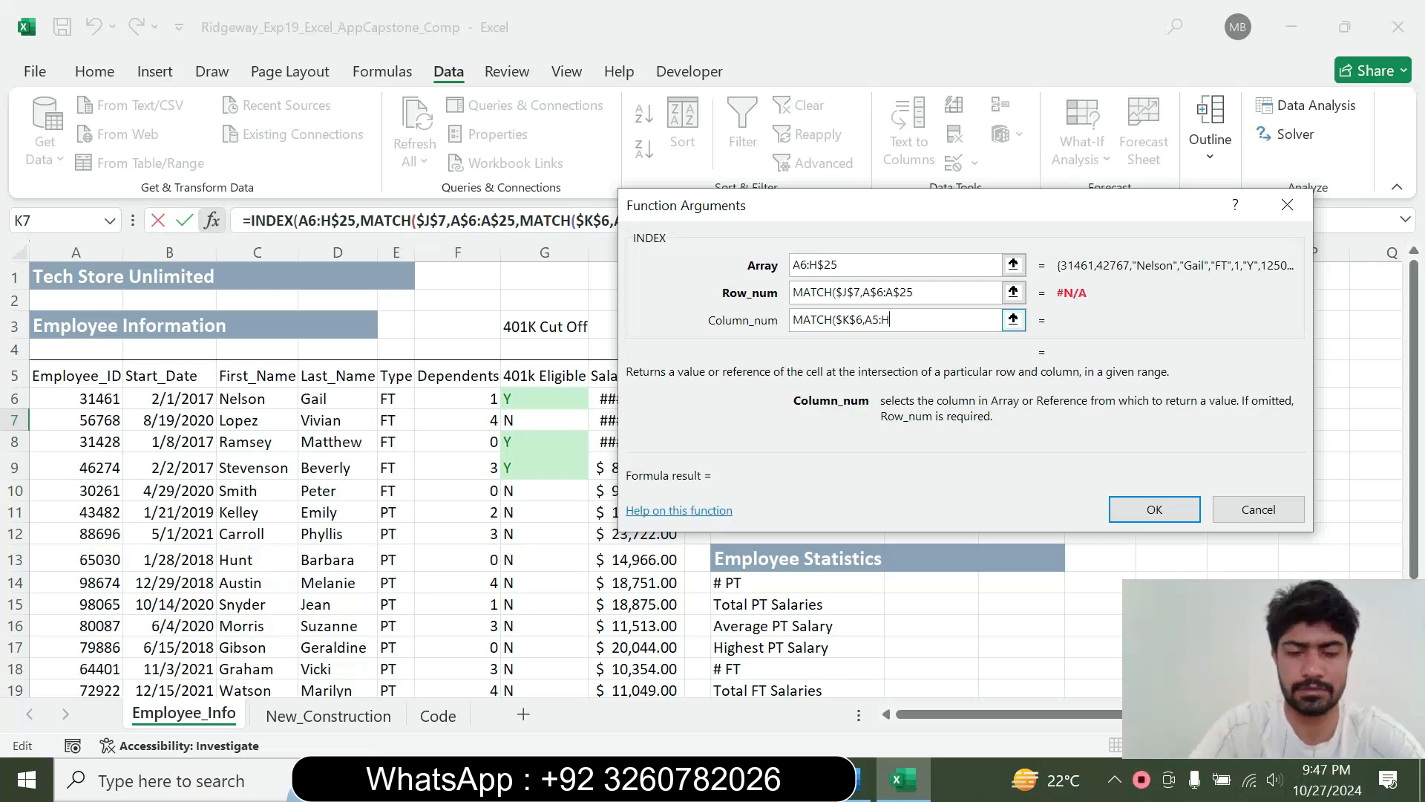
{"action": "type", "text": "5"}
{"action": "key", "text": "F4"}
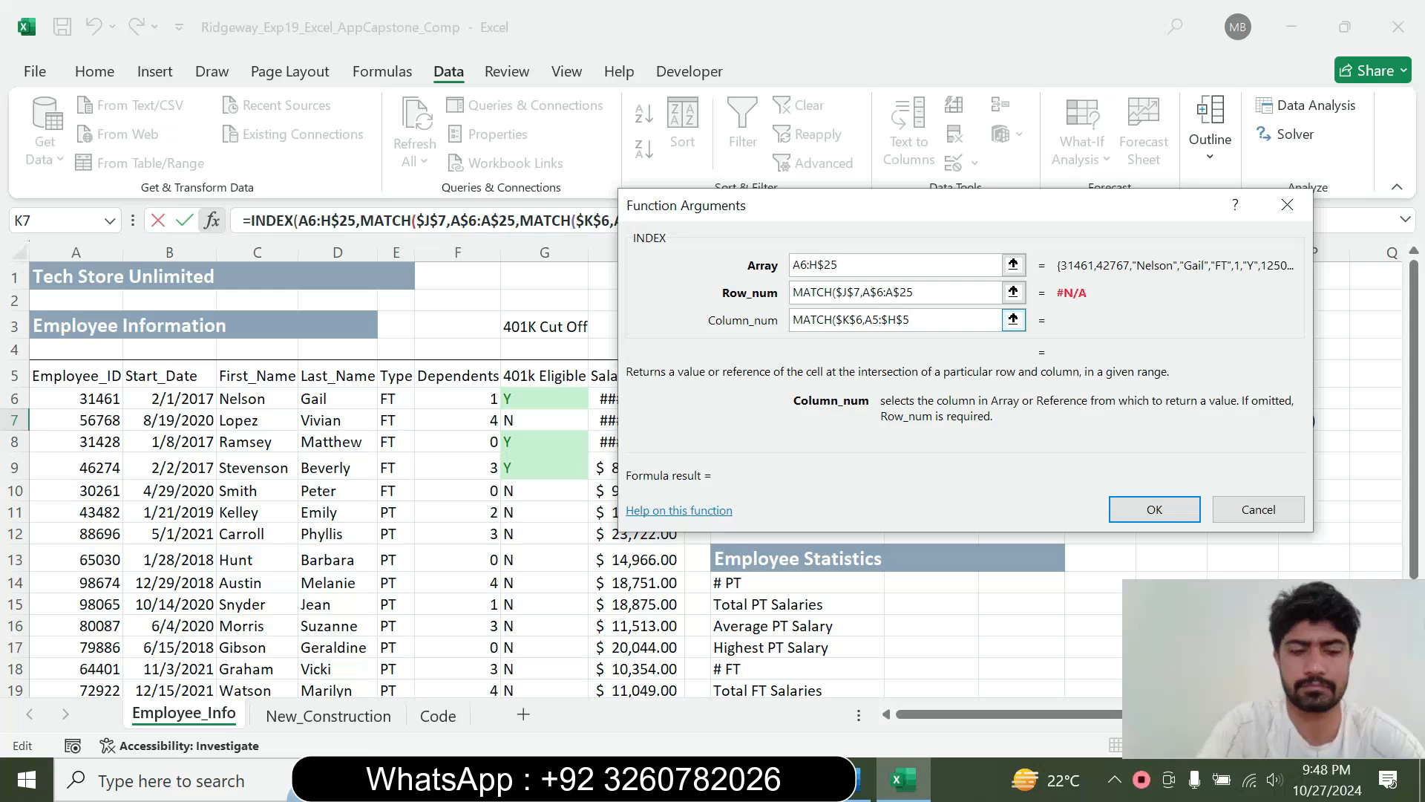
{"action": "key", "text": "F4"}
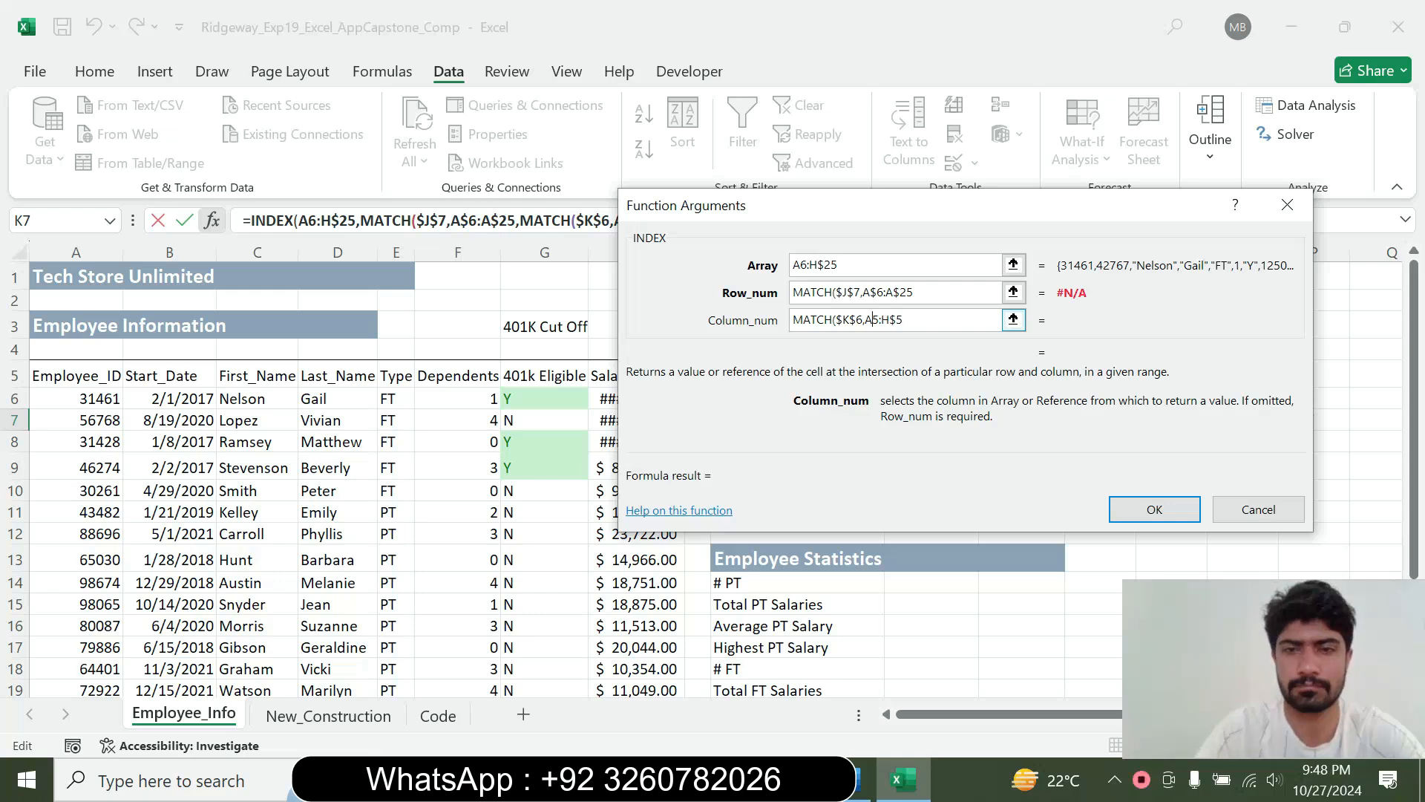
{"action": "key", "text": "Left"}
{"action": "key", "text": "Left"}
{"action": "key", "text": "Left"}
{"action": "key", "text": "Left"}
{"action": "key", "text": "F4"}
{"action": "key", "text": "F4"}
Set the column_num match type to 0 and enter the K7 formula, accepting the proposed parenthesis correction
{"action": "key", "text": "End"}
{"action": "type", "text": ",0"}
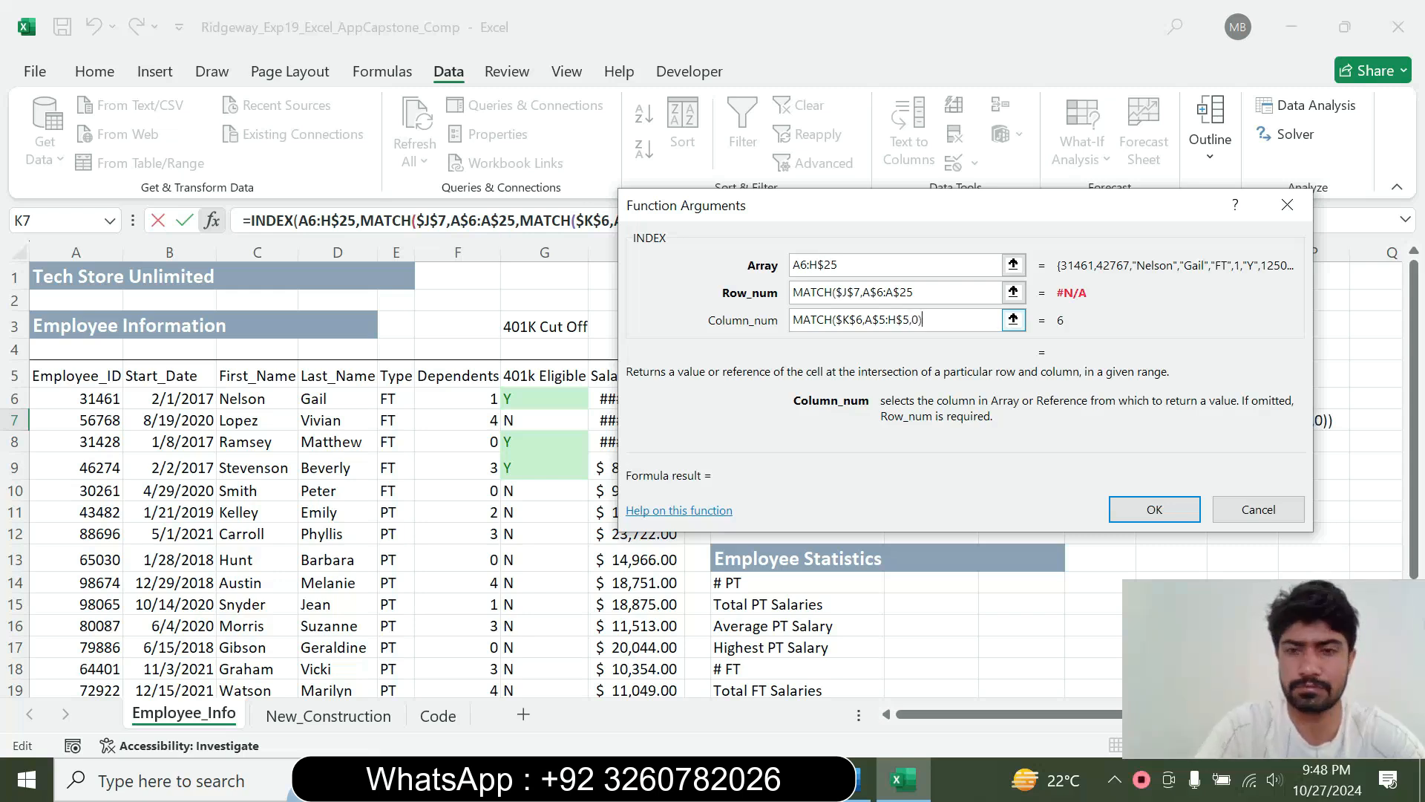
{"action": "left_click", "coordinate": [1153, 509]}
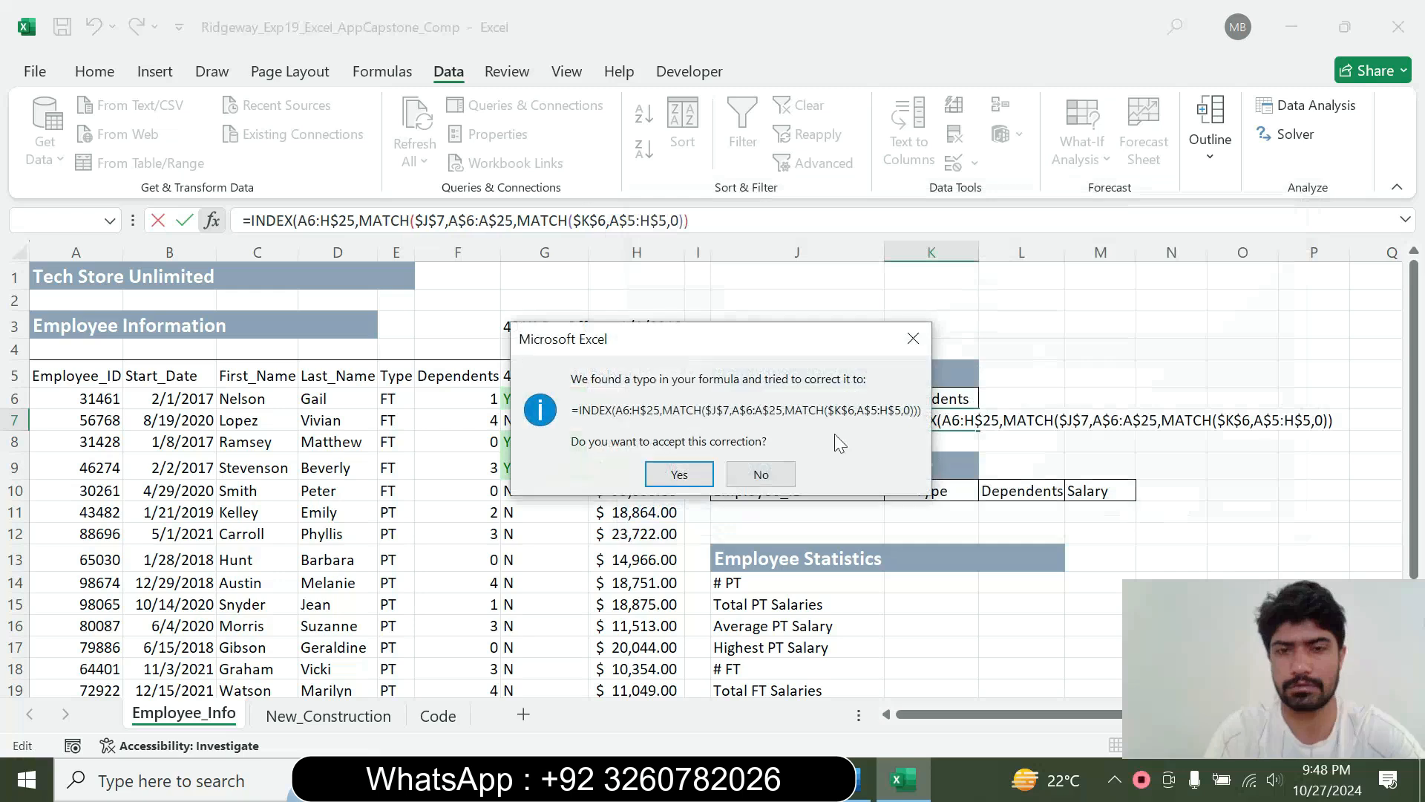
{"action": "left_click", "coordinate": [679, 474]}
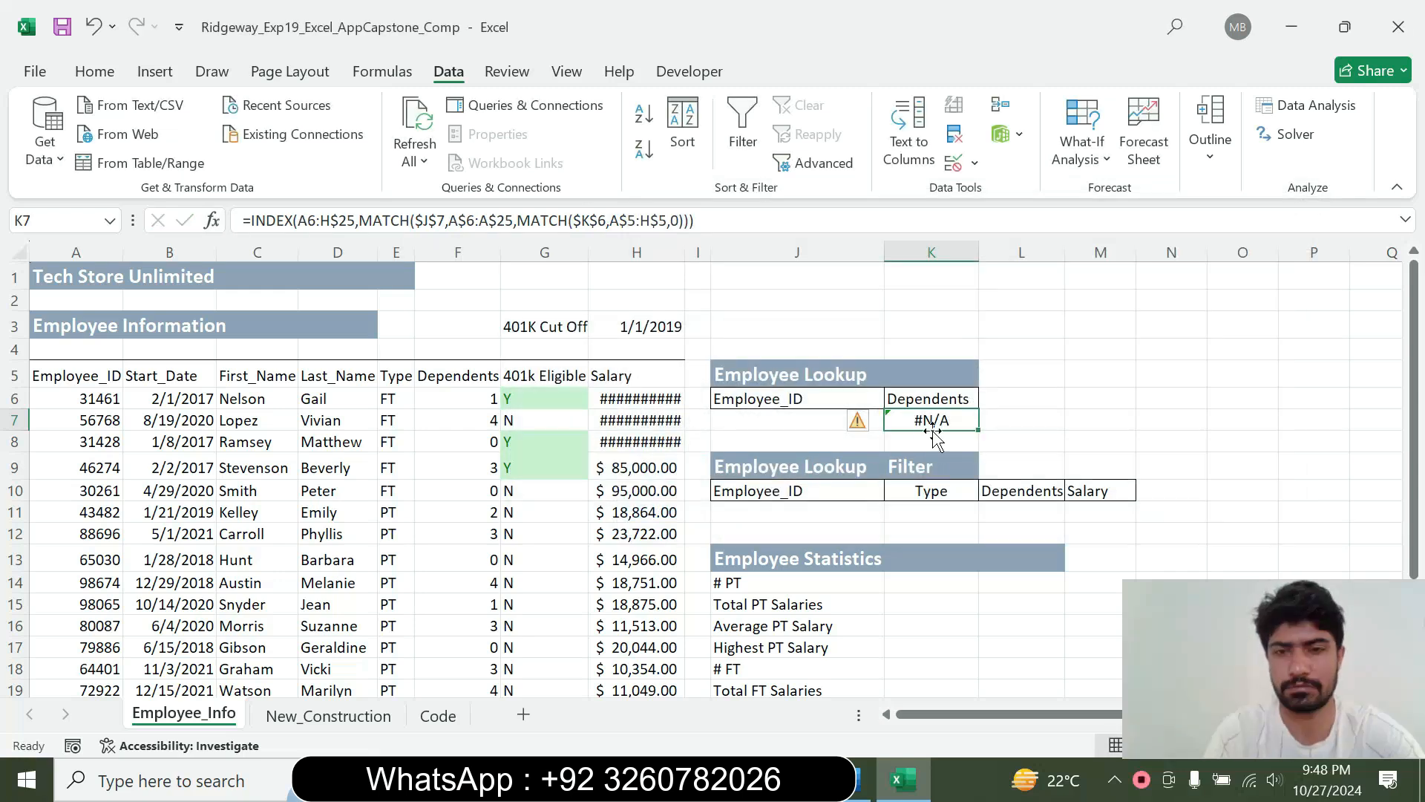
Check the step 7 instruction in Word, return to Excel and close the row_num MATCH after A$6:A$25 in K7's formula
{"action": "left_click", "coordinate": [863, 781]}
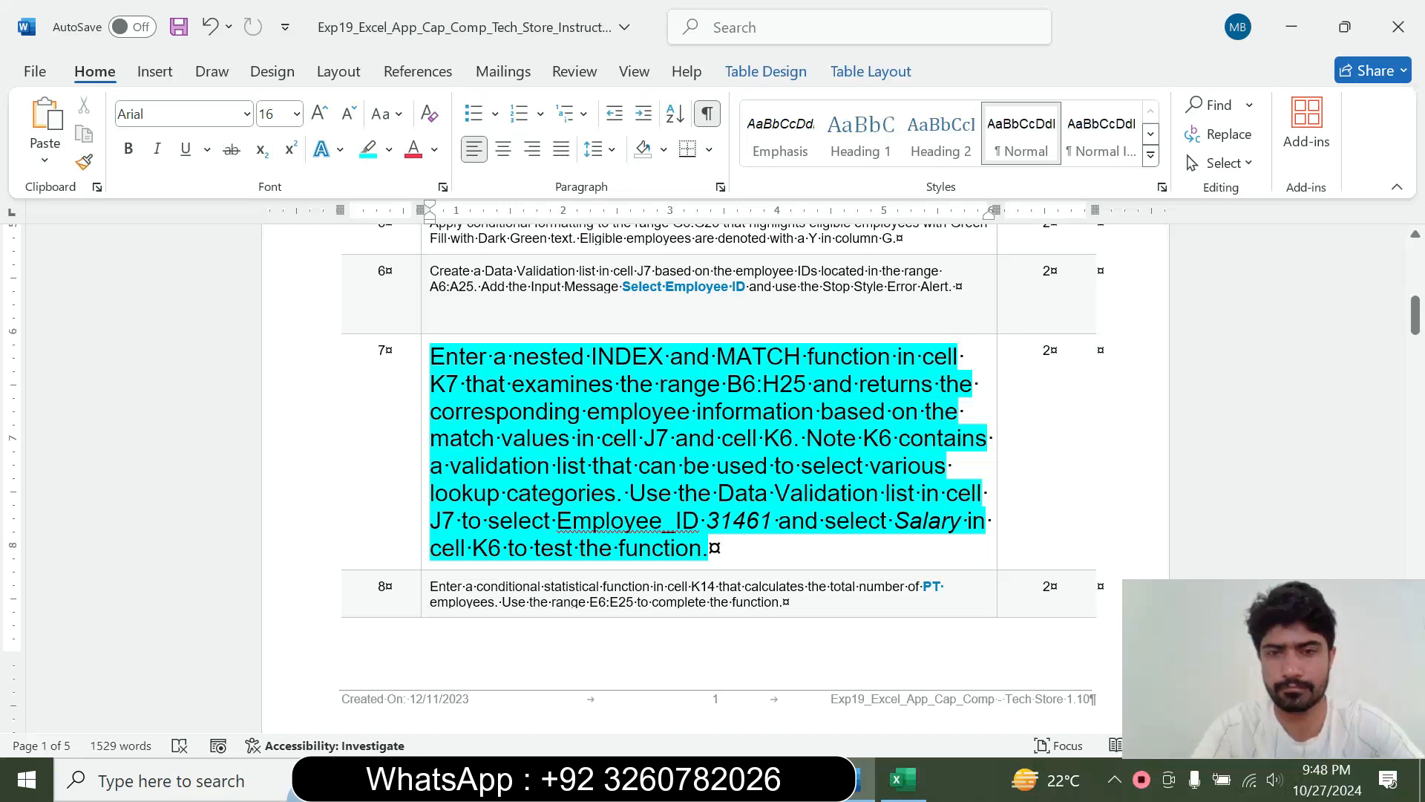
{"action": "key", "text": "alt+Tab"}
{"action": "key", "text": "alt"}
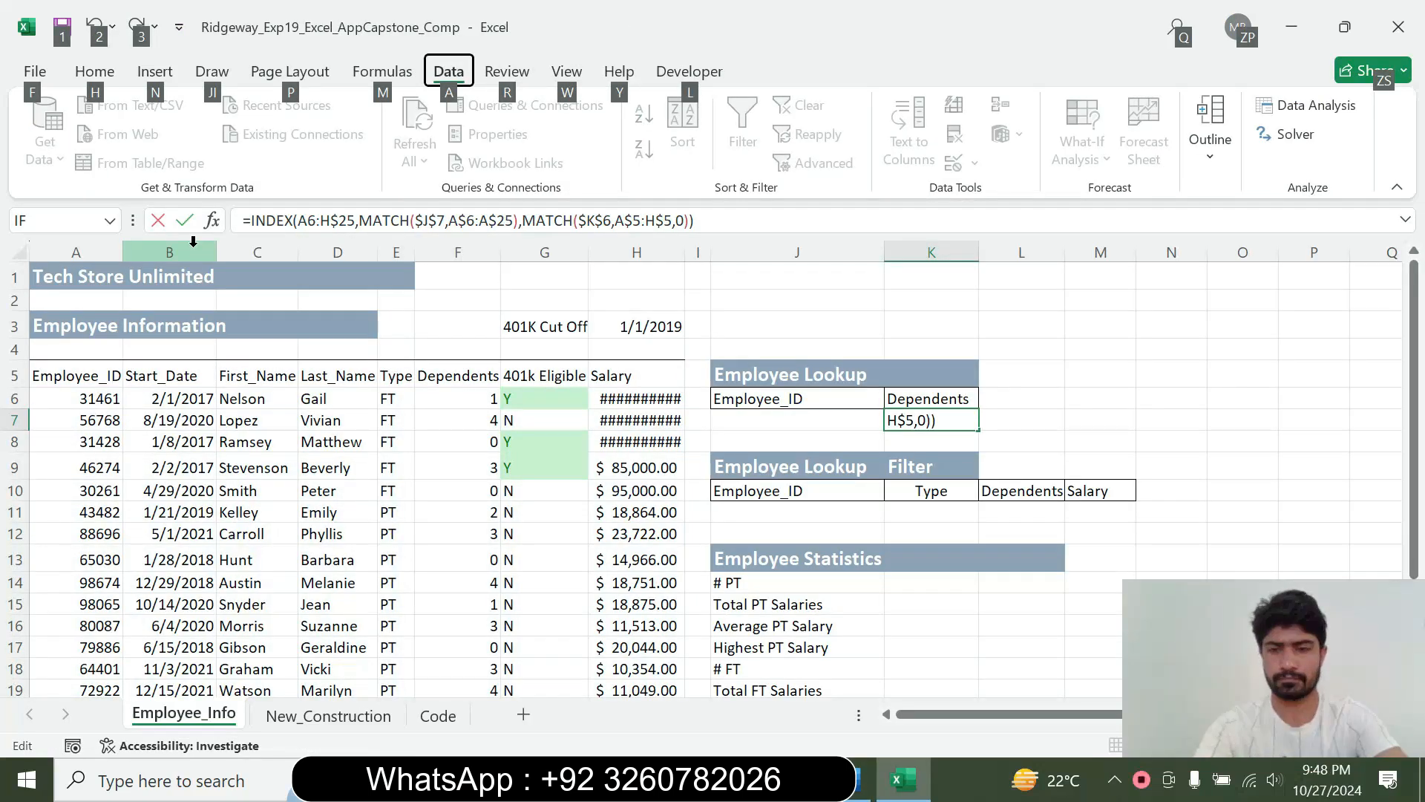
{"action": "left_click", "coordinate": [193, 241]}
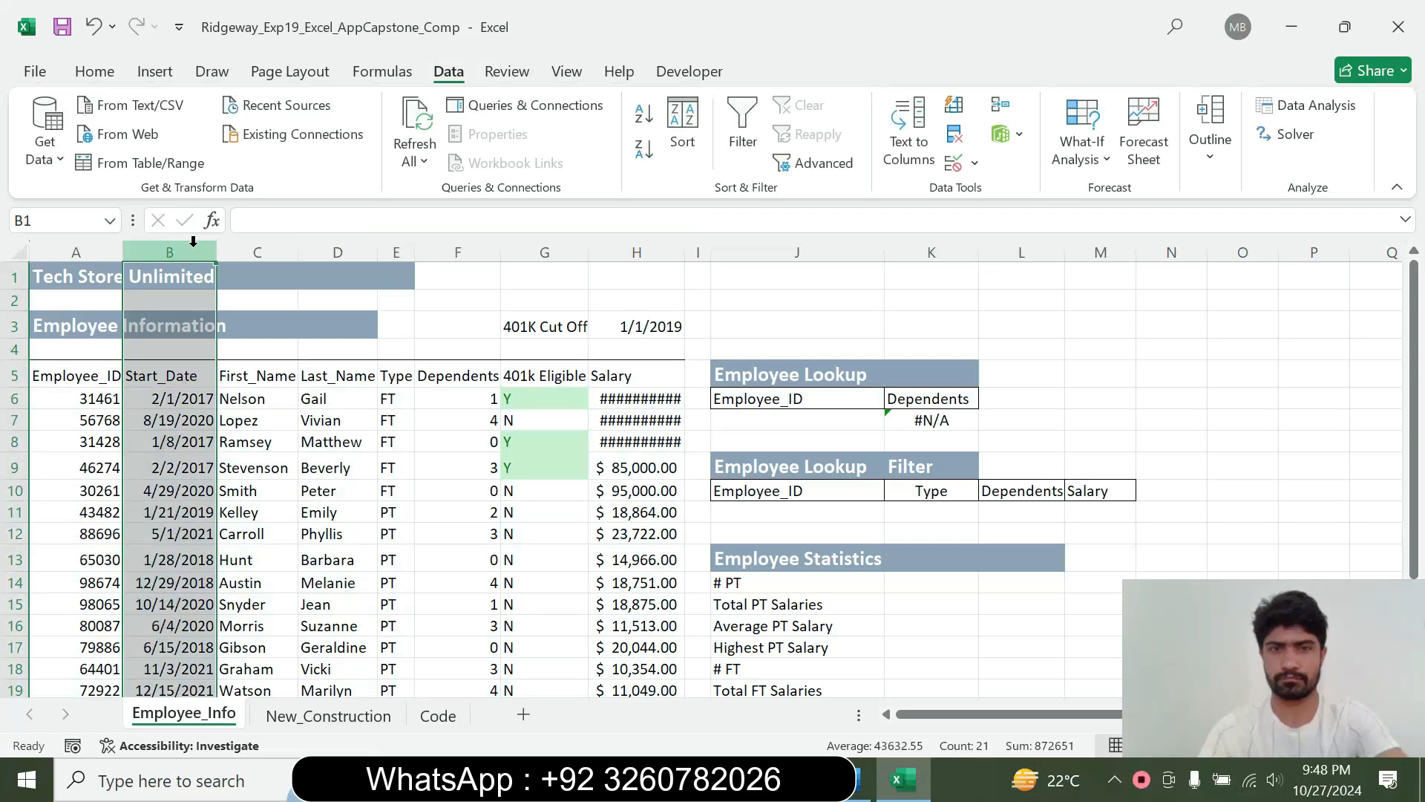
Replace the entire formula in K7 with the copied formula text, enter it, and switch to Word
{"action": "left_click", "coordinate": [924, 418]}
{"action": "left_click_drag", "start_coordinate": [694, 221], "coordinate": [167, 230]}
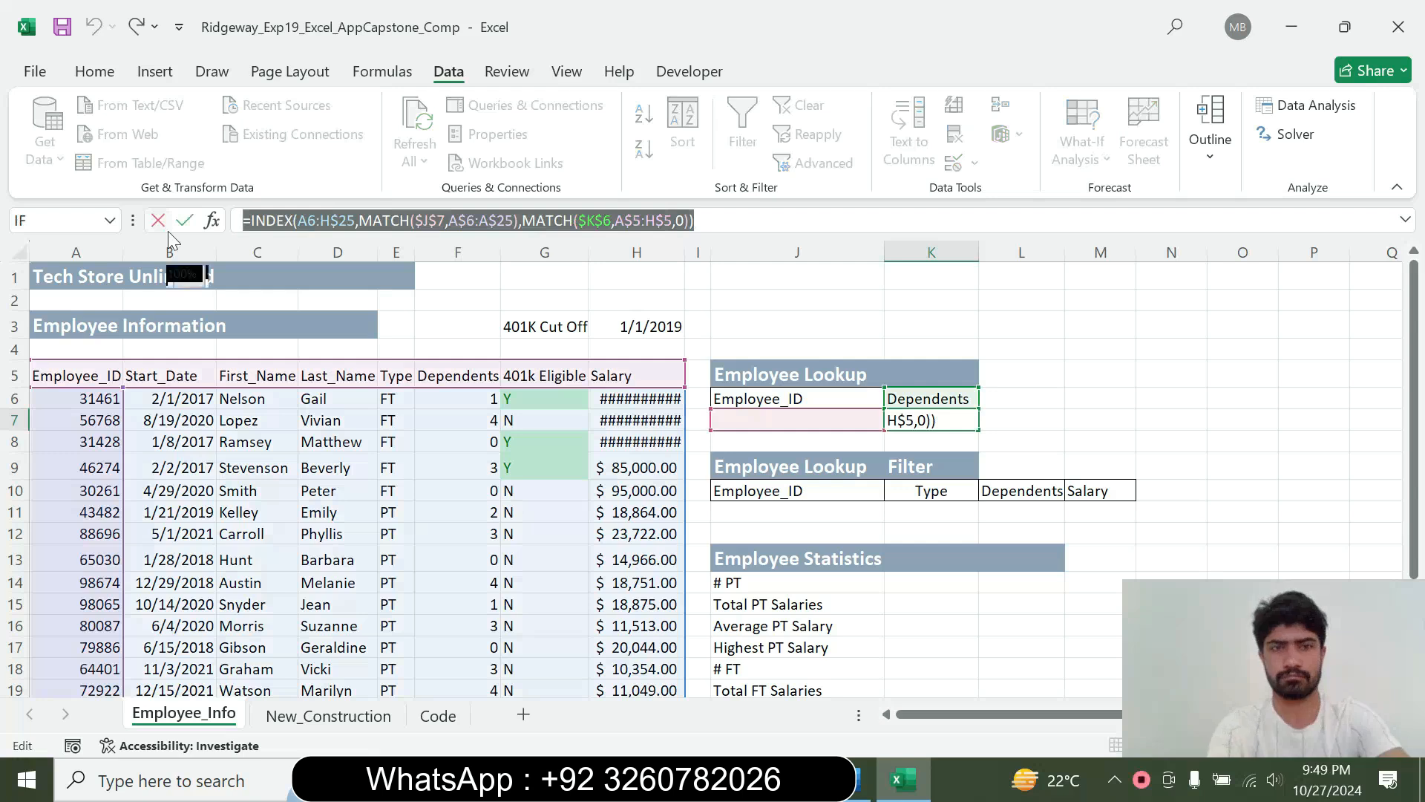
{"action": "type", "text": "=INDEX(A6:H$25,MATCH($J$7,A$6:A$25),MATCH($K$6,A$5:H$5,0))"}
{"action": "key", "text": "Return"}
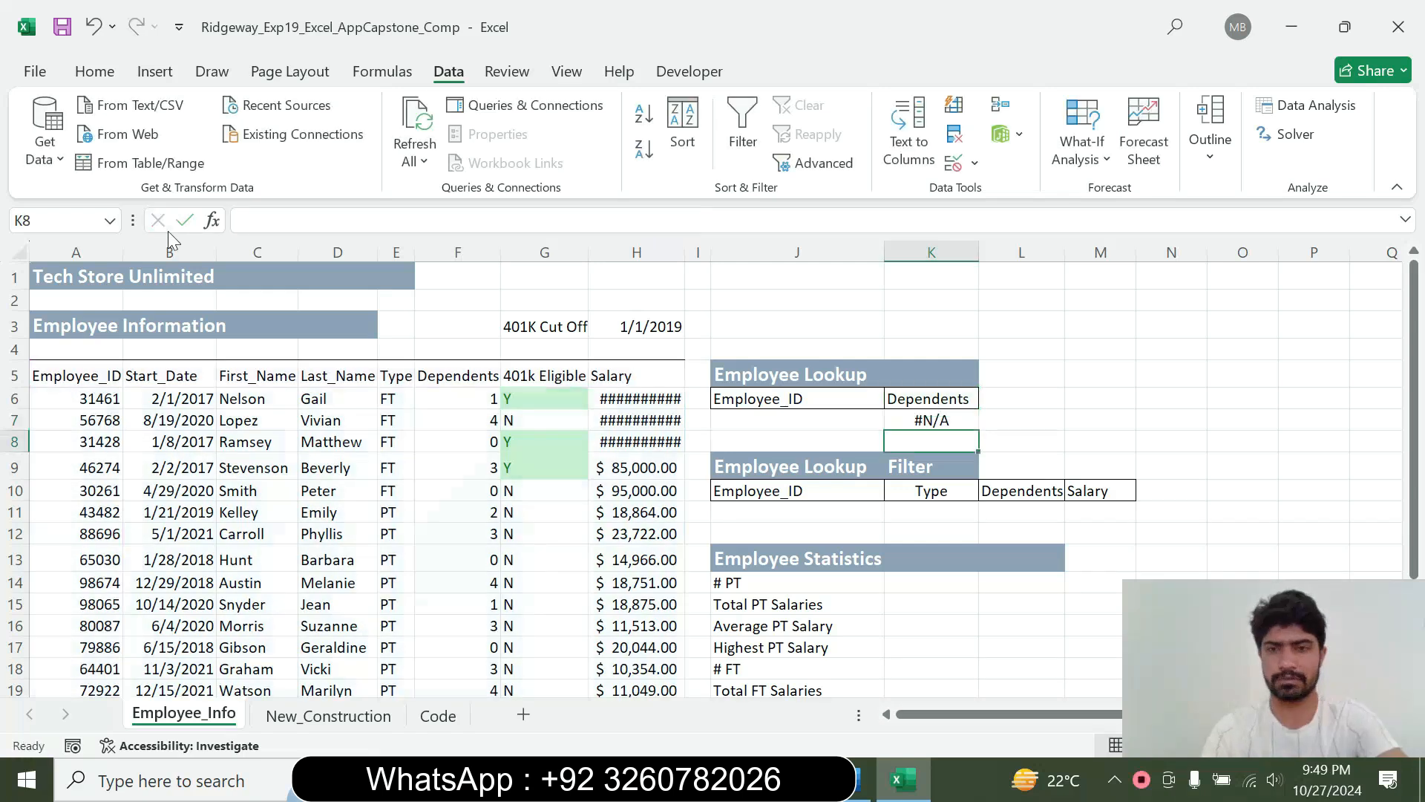
{"action": "left_click", "coordinate": [855, 776]}
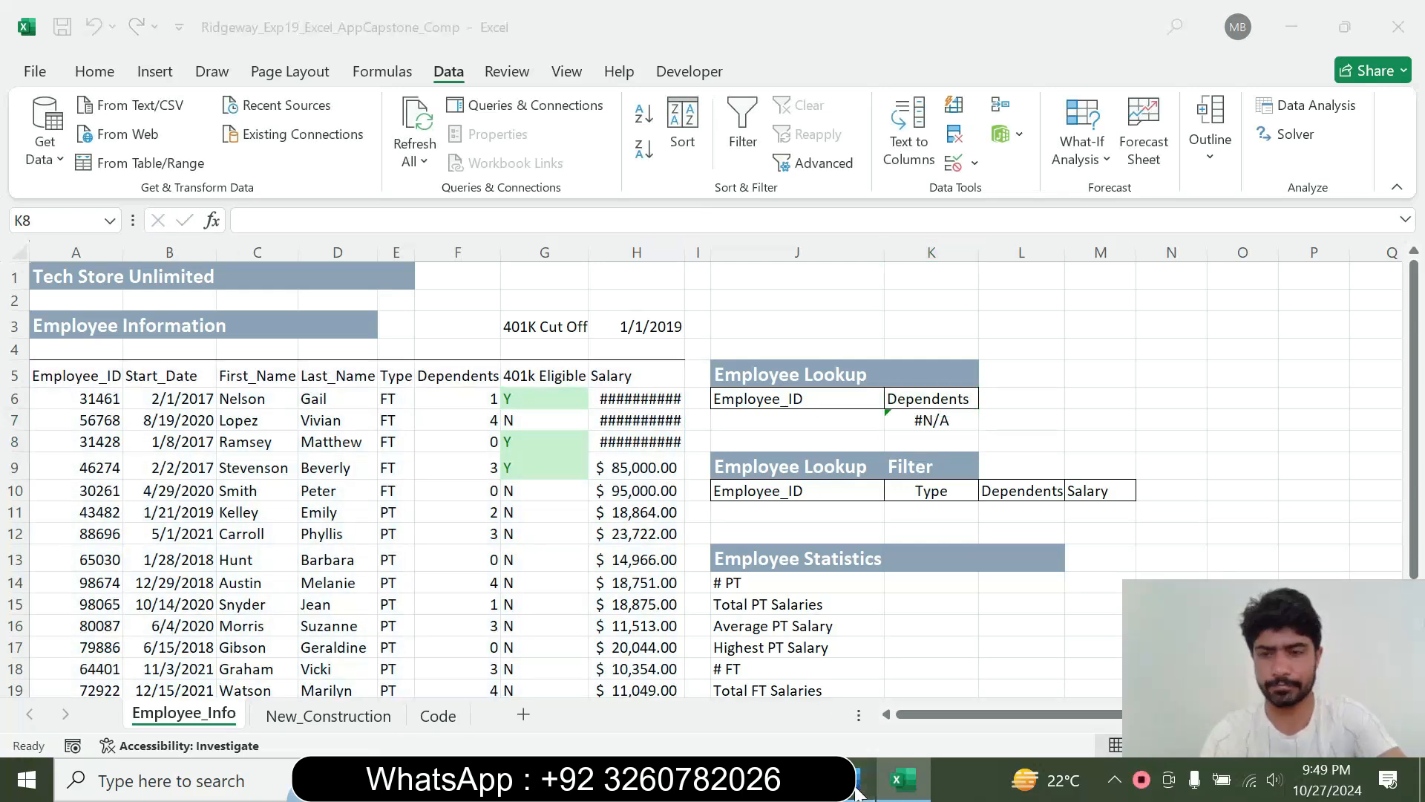
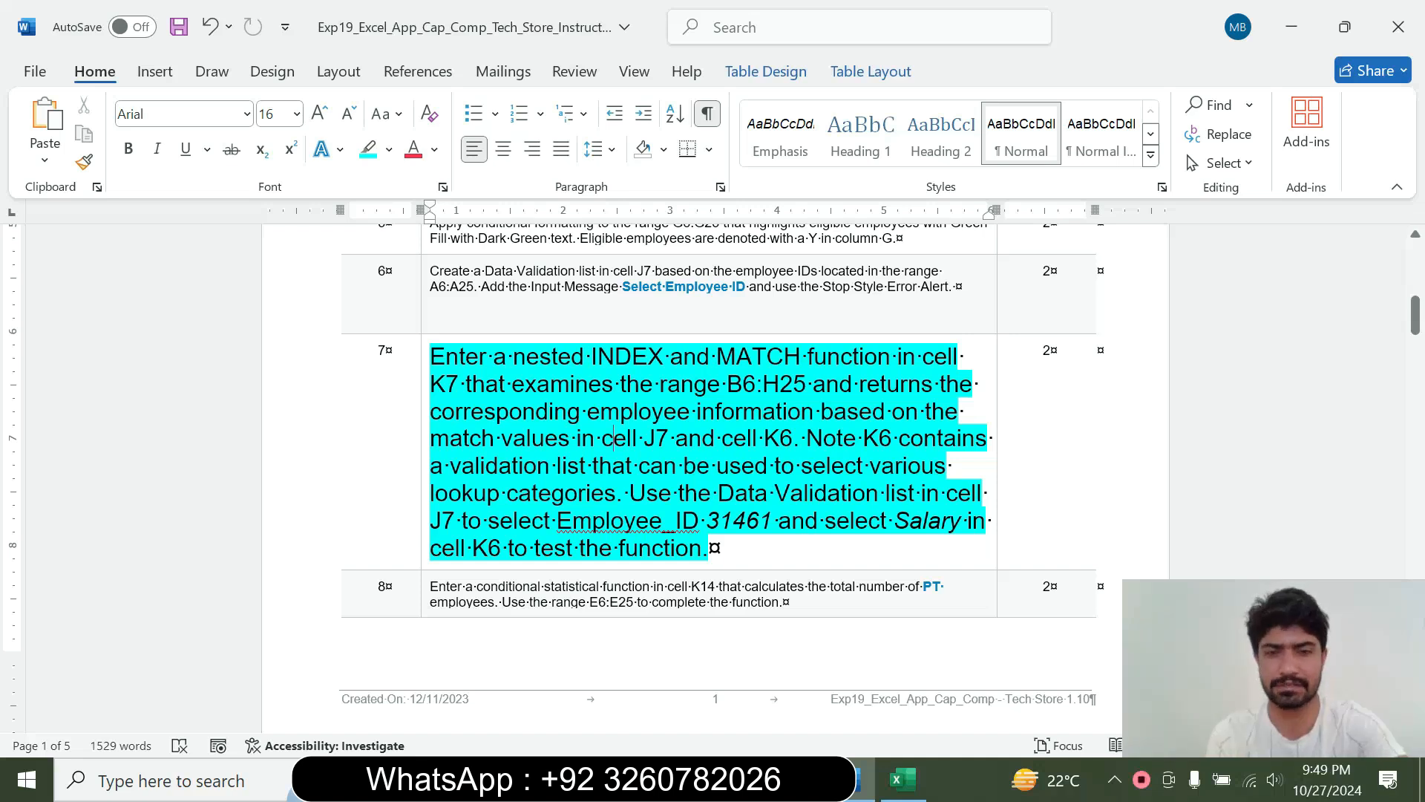
Return to Excel, check the step 7 instruction in Word, and choose the first employee ID from J7's validation list
{"action": "left_click", "coordinate": [903, 780]}
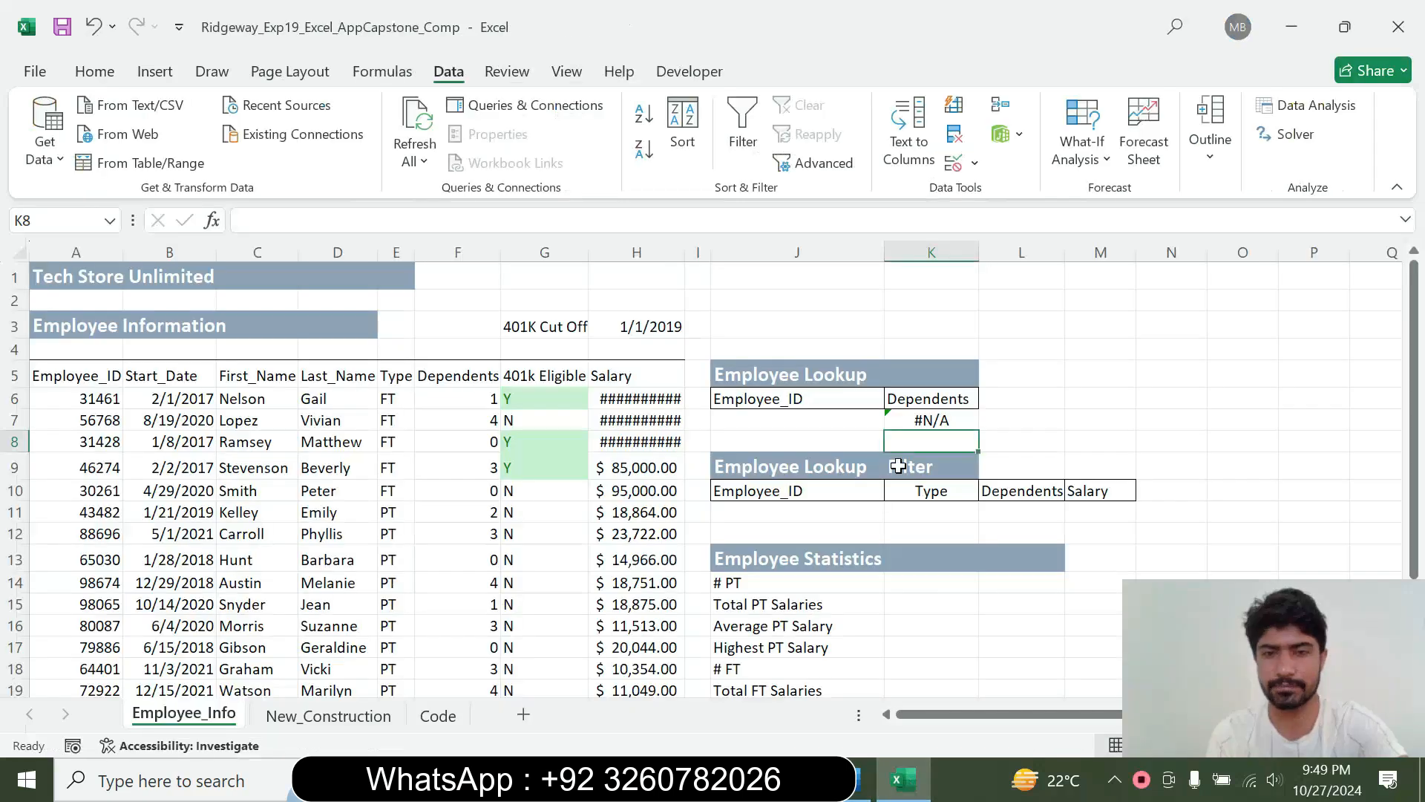
{"action": "left_click", "coordinate": [815, 417]}
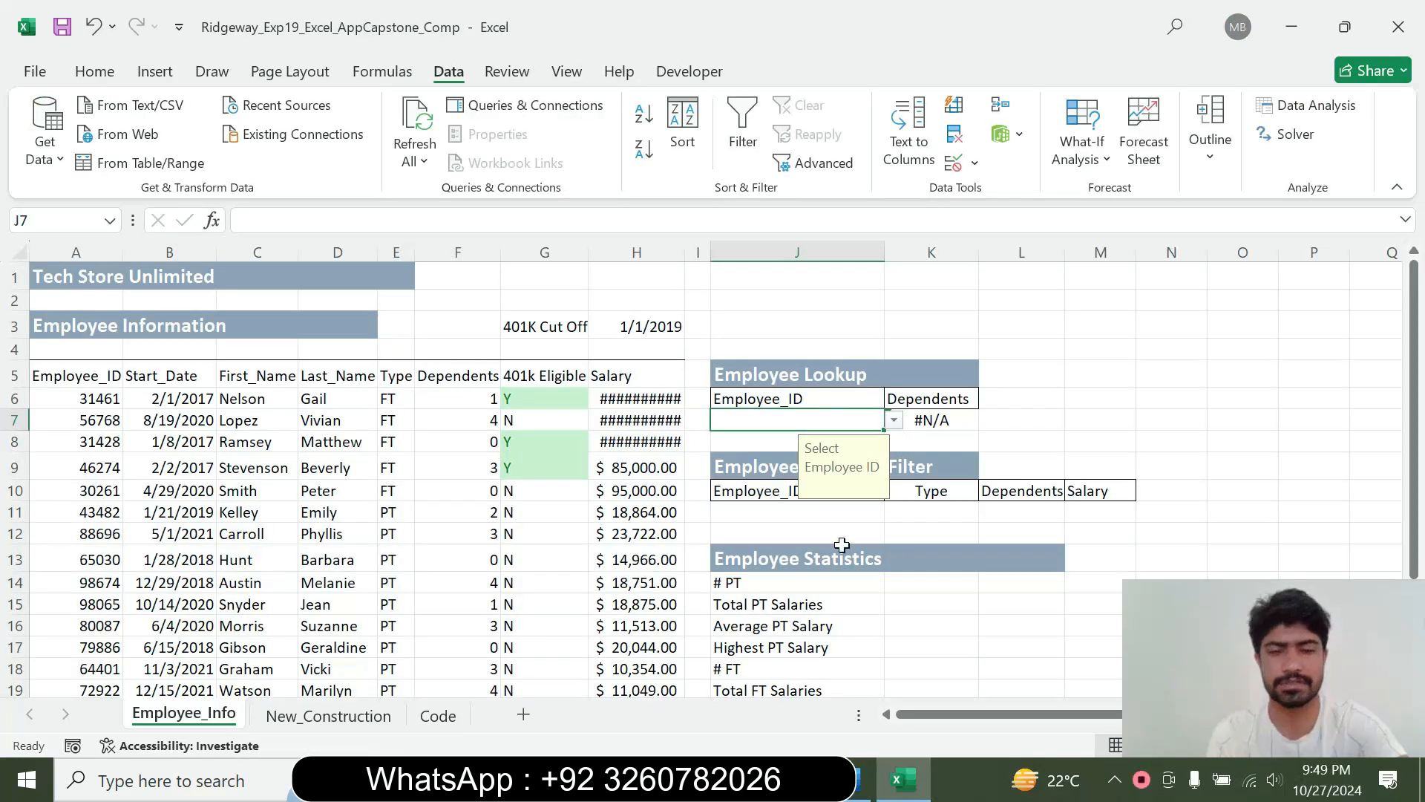
{"action": "left_click", "coordinate": [861, 787]}
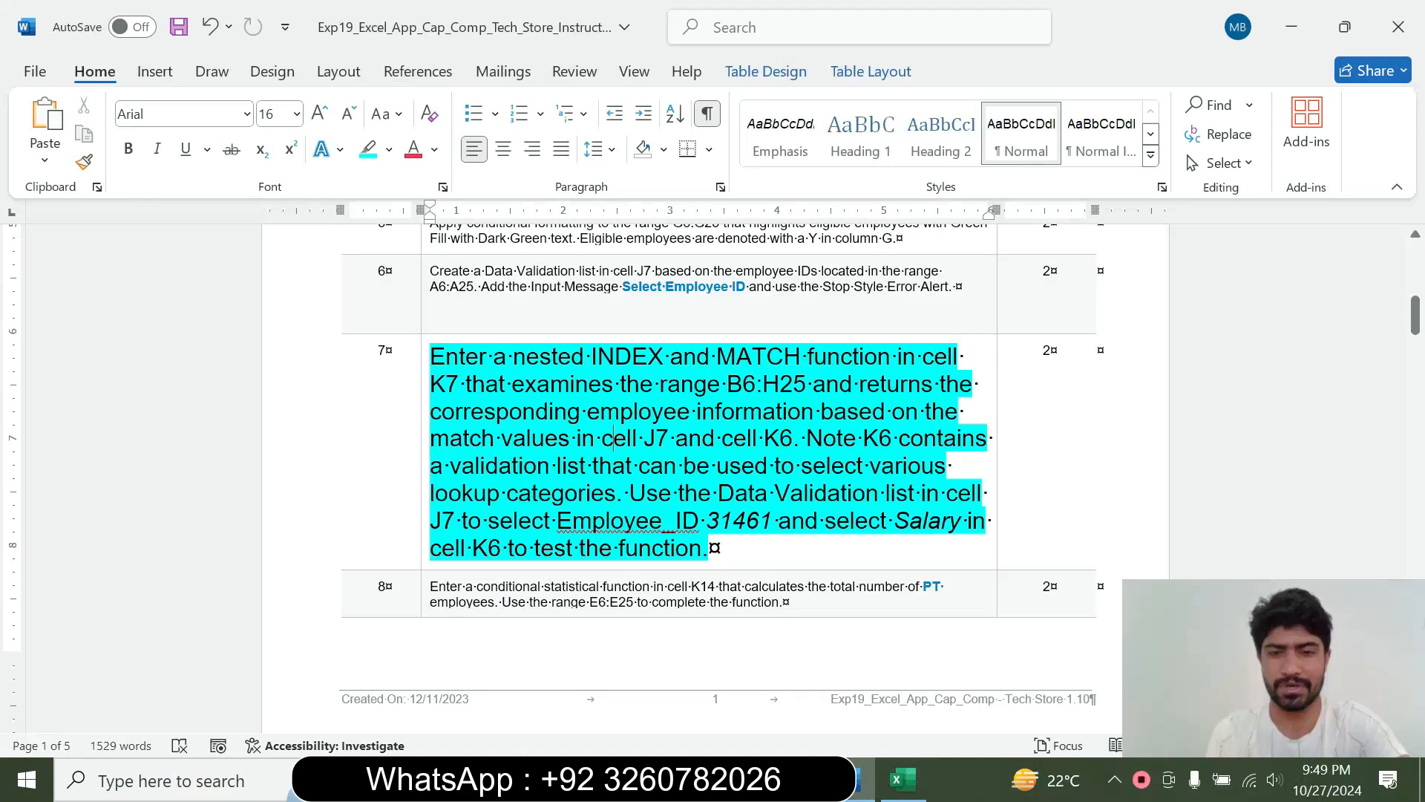
{"action": "left_click", "coordinate": [902, 779]}
{"action": "left_click", "coordinate": [894, 420]}
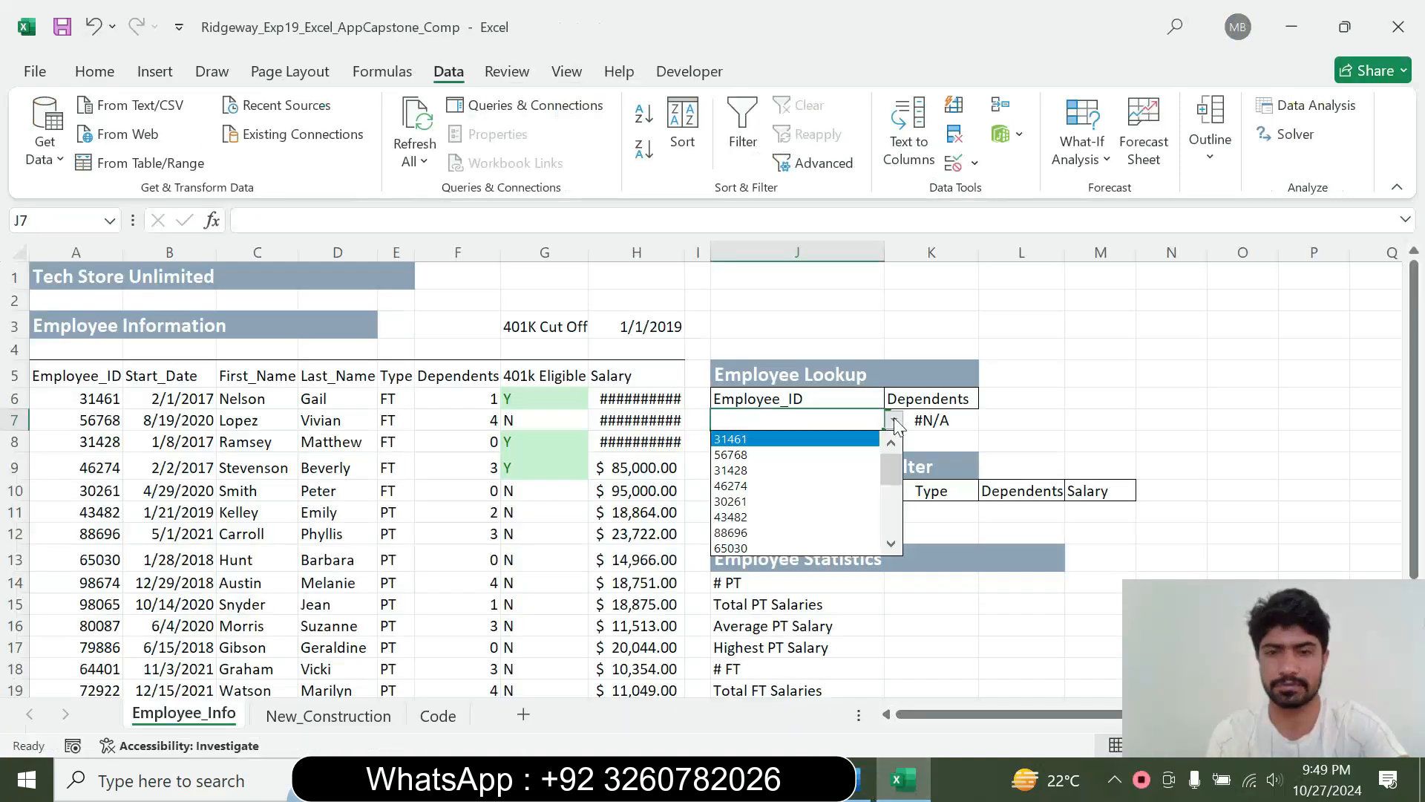
{"action": "left_click", "coordinate": [816, 439]}
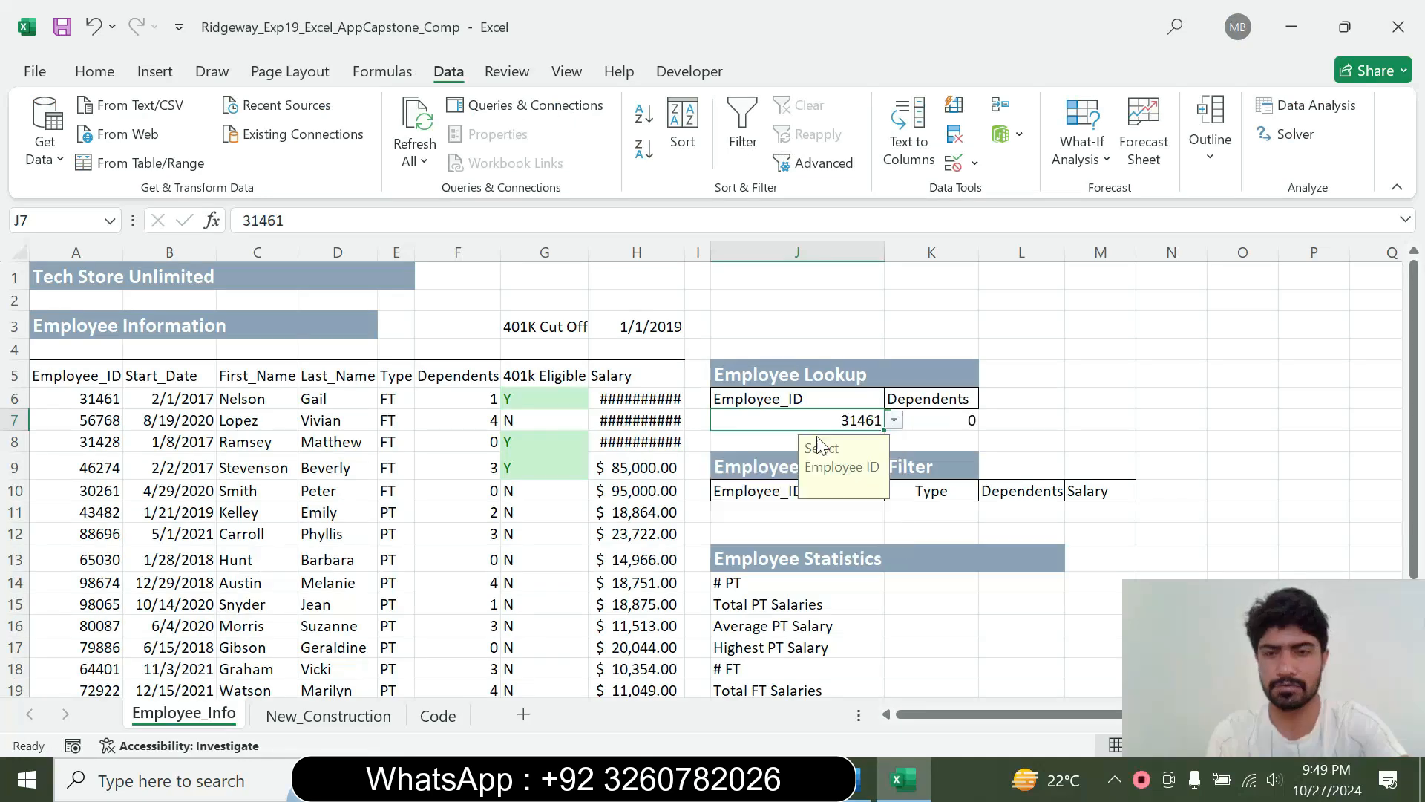
Recheck the step 7 instruction in Word and set K6's lookup category to Salary in Excel to test the K7 formula
{"action": "left_click", "coordinate": [861, 779]}
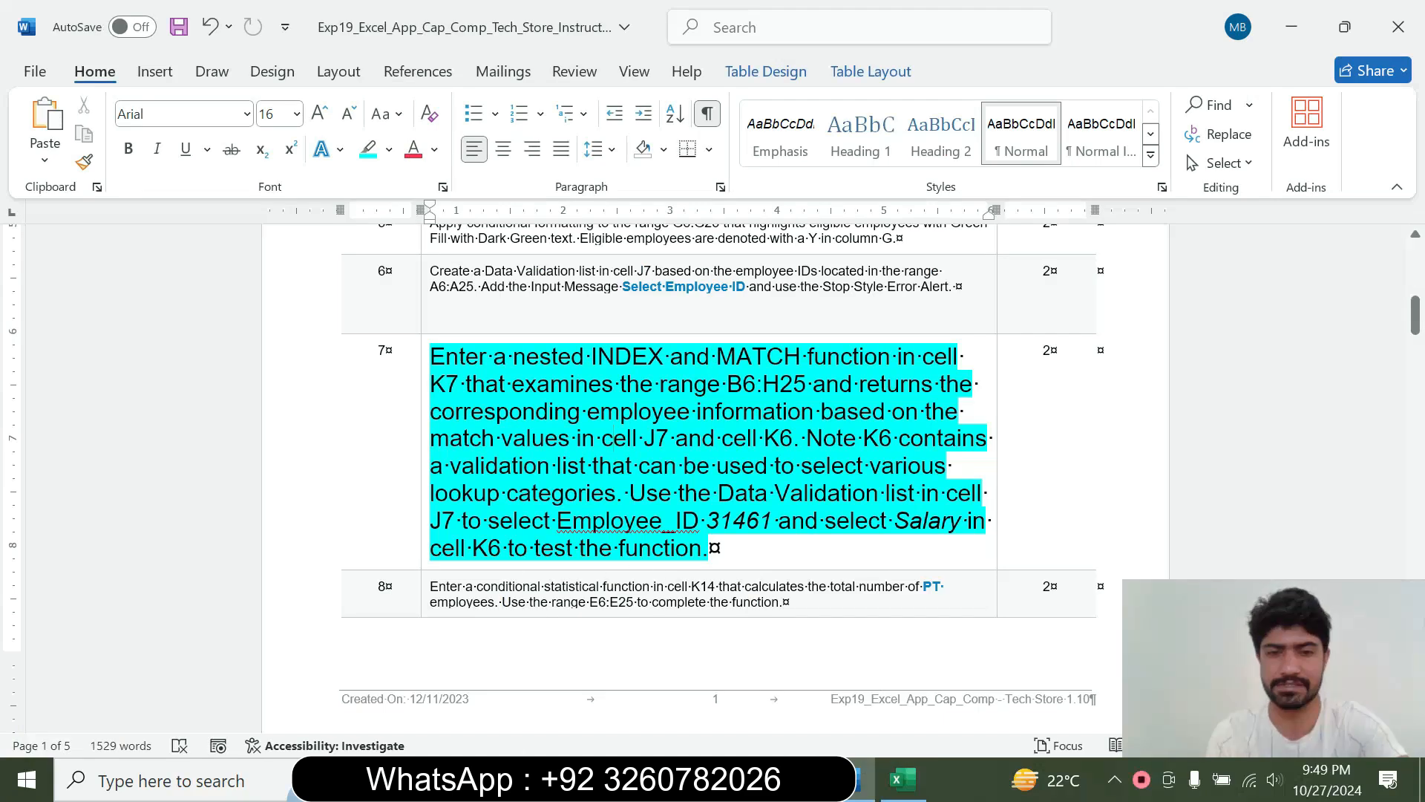
{"action": "left_click", "coordinate": [901, 780]}
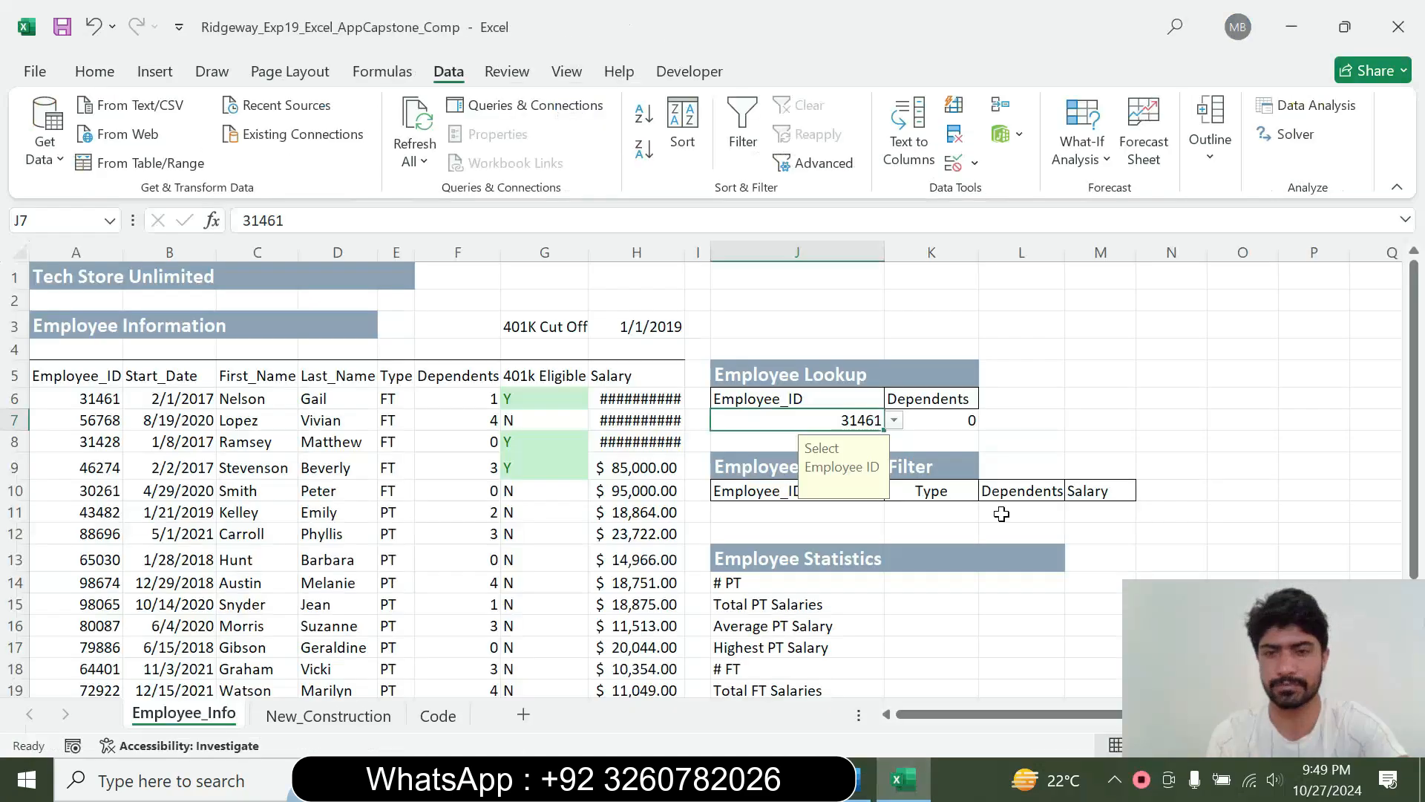
{"action": "left_click", "coordinate": [951, 421]}
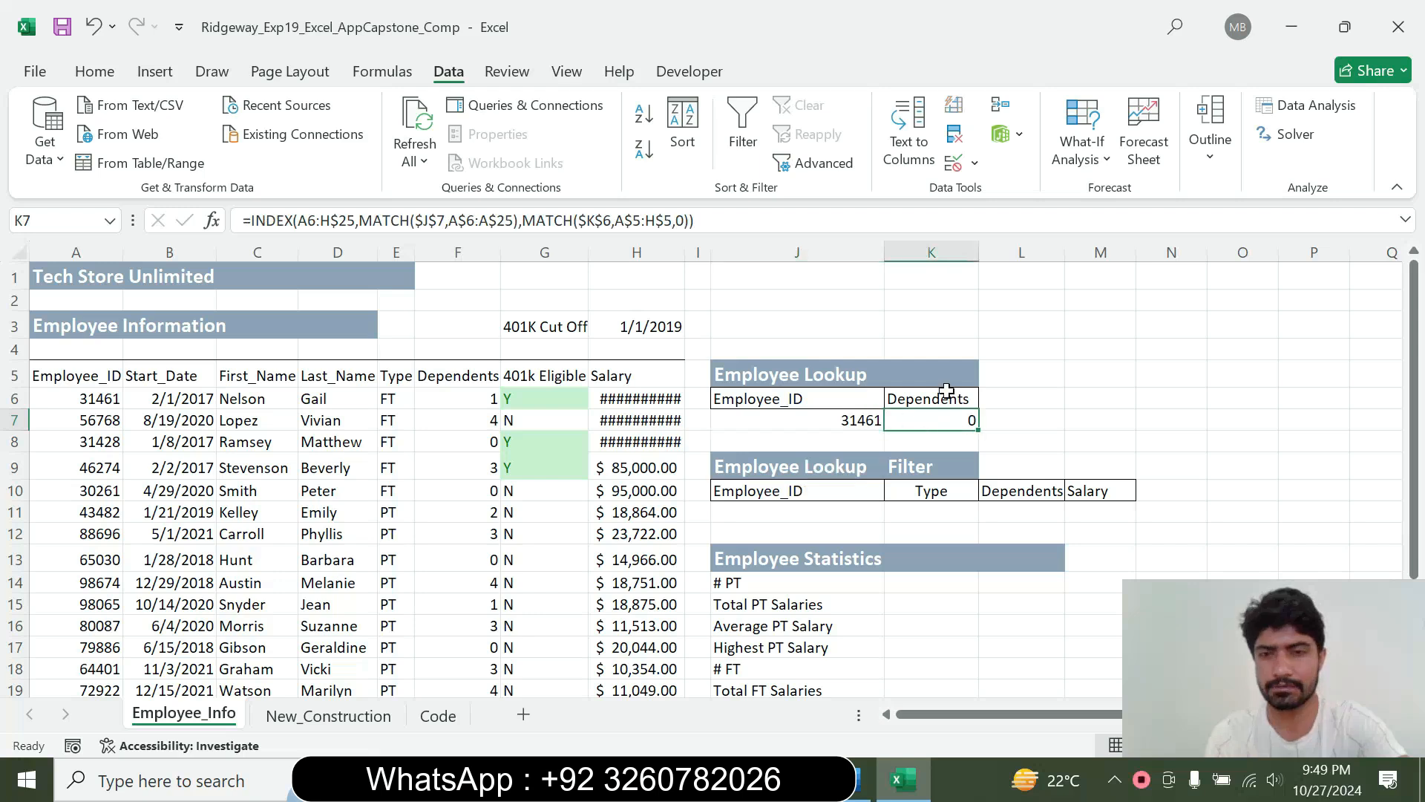
{"action": "left_click", "coordinate": [947, 391]}
{"action": "left_click", "coordinate": [987, 399]}
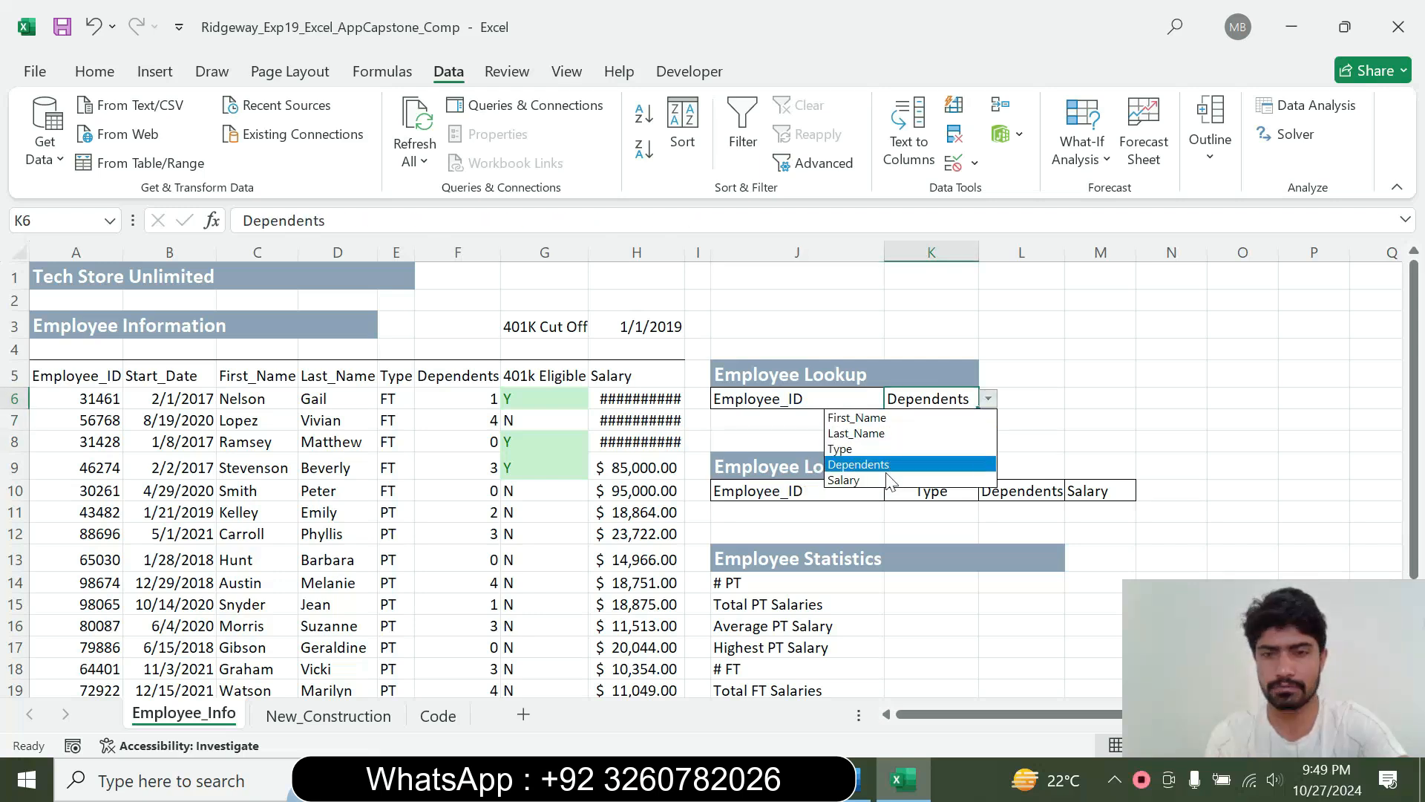
{"action": "left_click", "coordinate": [879, 480]}
{"action": "left_click", "coordinate": [967, 423]}
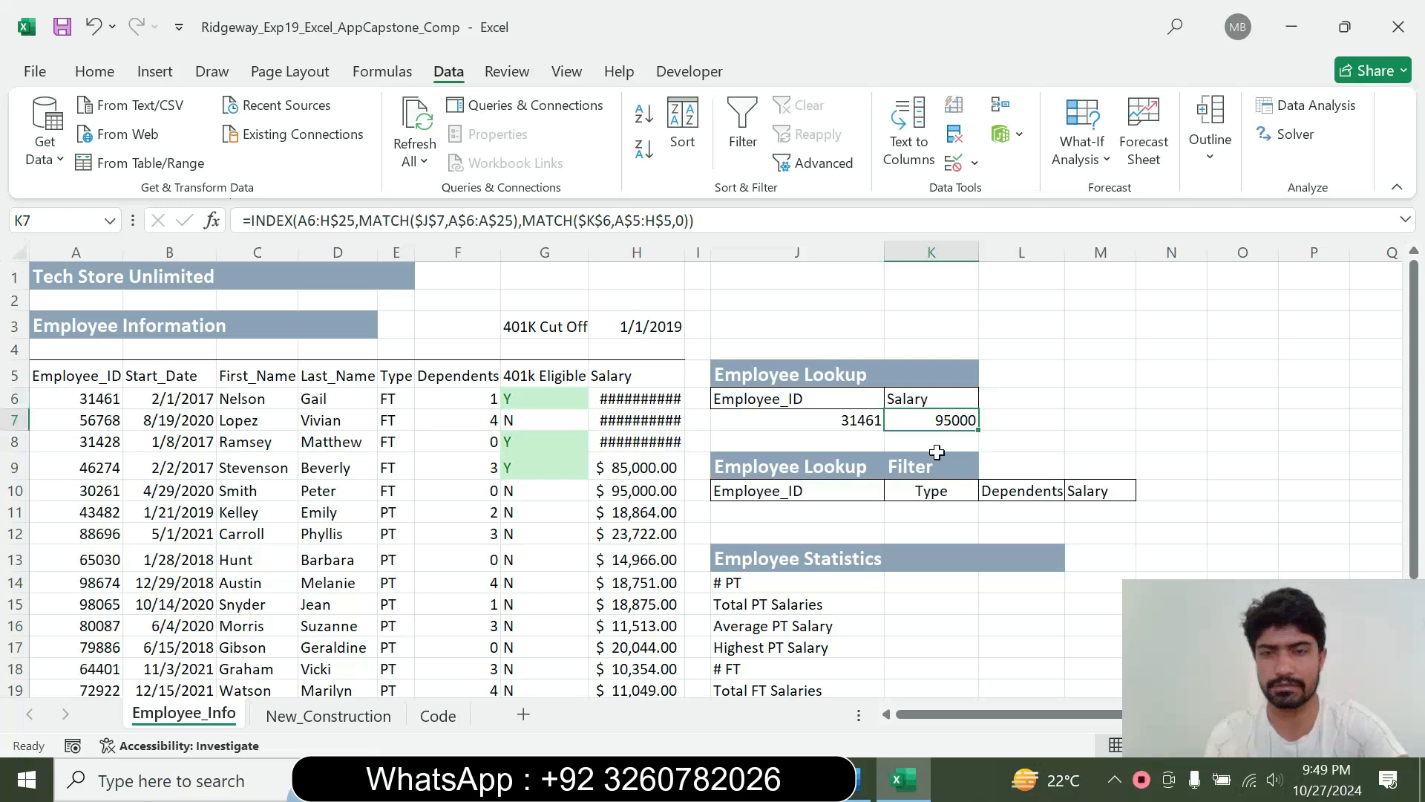
Switch to Word, reset the step 7 instruction text to 9 pt and remove its highlight color
{"action": "left_click", "coordinate": [863, 779]}
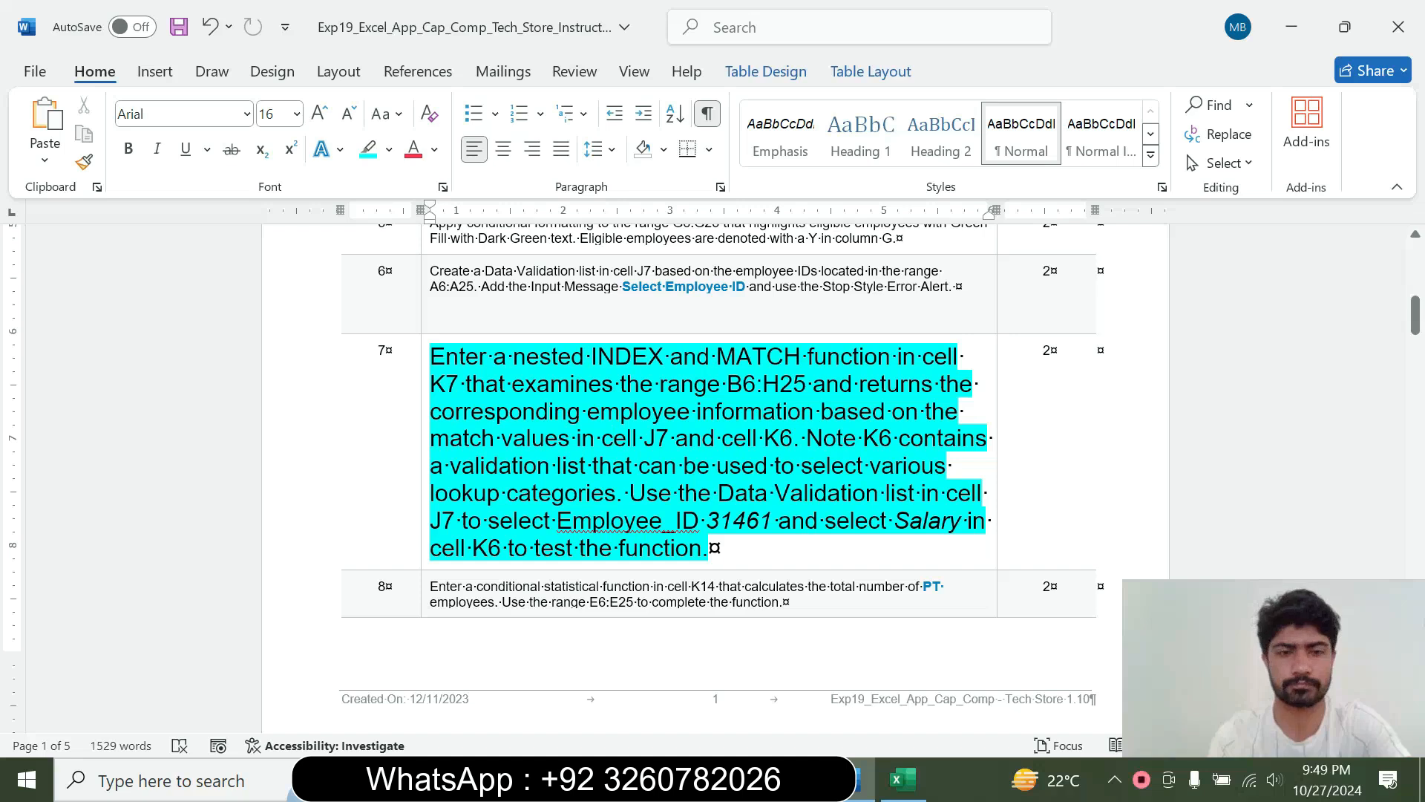
{"action": "left_click", "coordinate": [425, 527]}
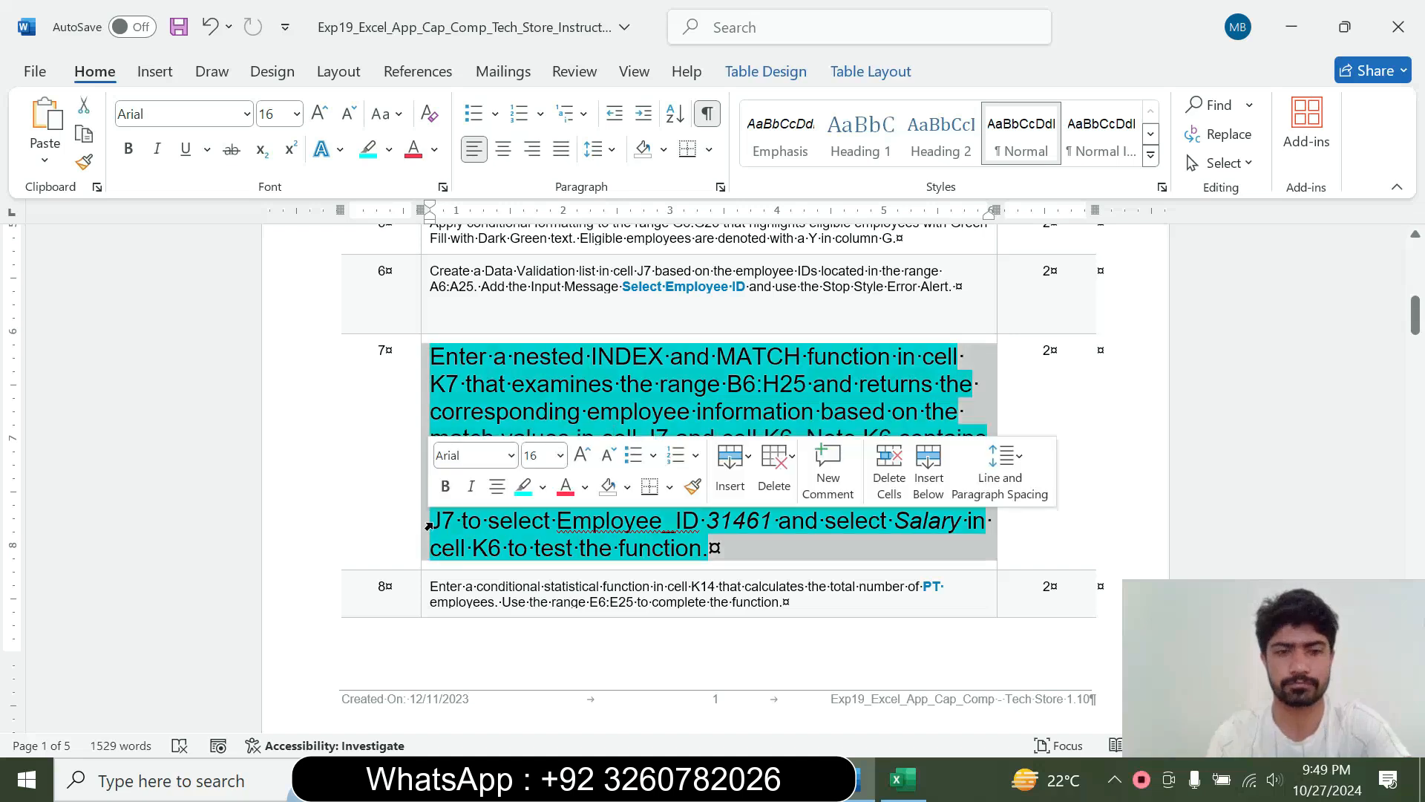
{"action": "left_click", "coordinate": [562, 468]}
{"action": "left_click", "coordinate": [549, 54]}
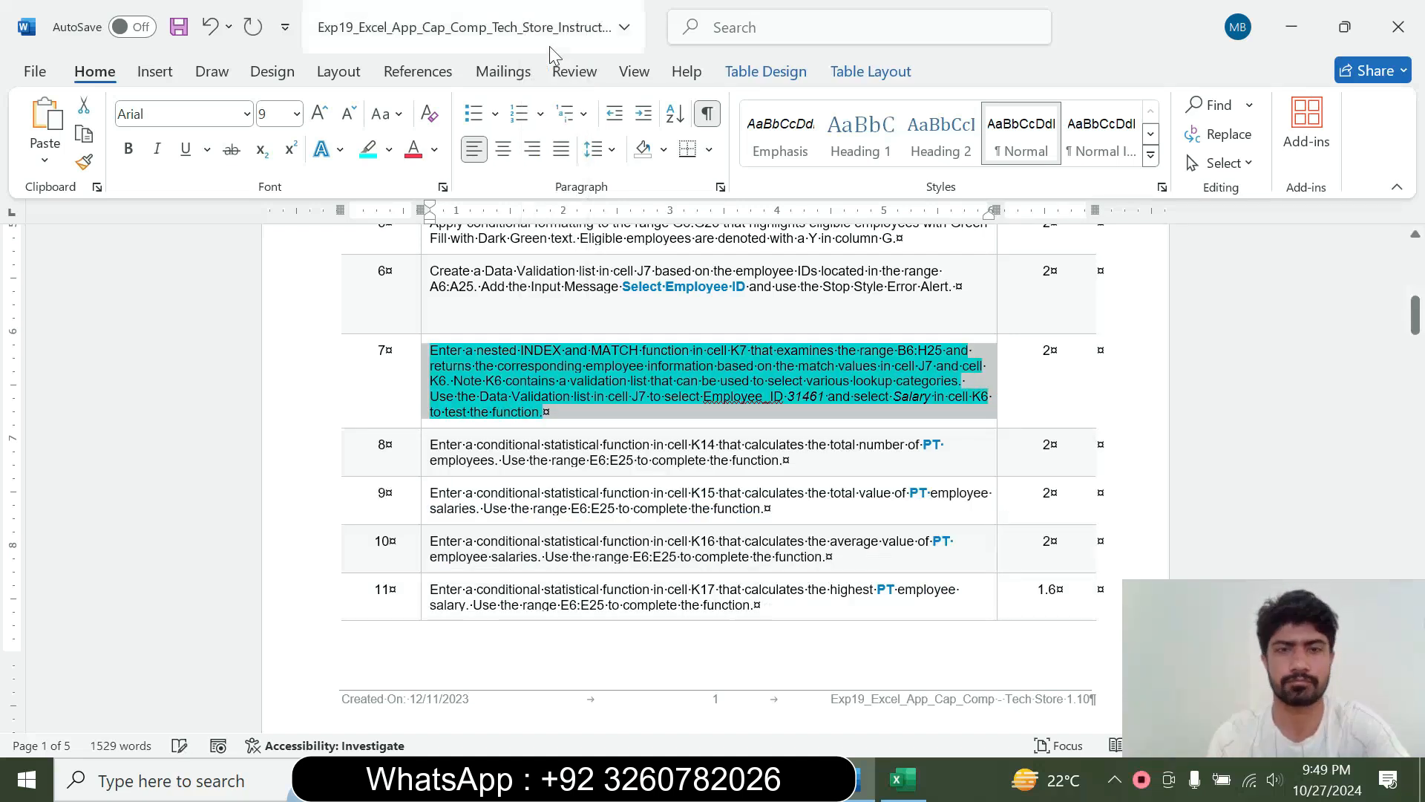
{"action": "left_click", "coordinate": [388, 149]}
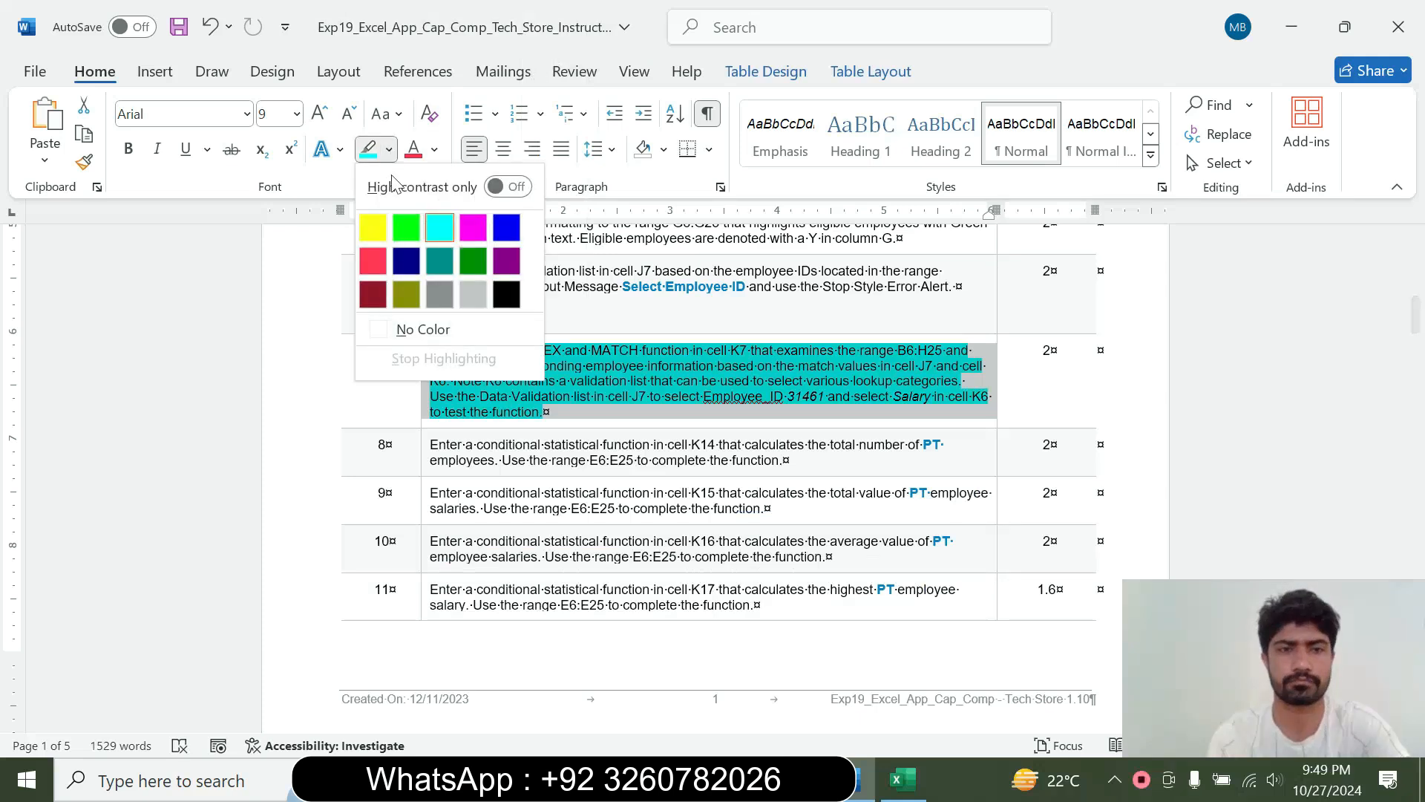
{"action": "left_click", "coordinate": [423, 329]}
{"action": "left_click", "coordinate": [416, 322]}
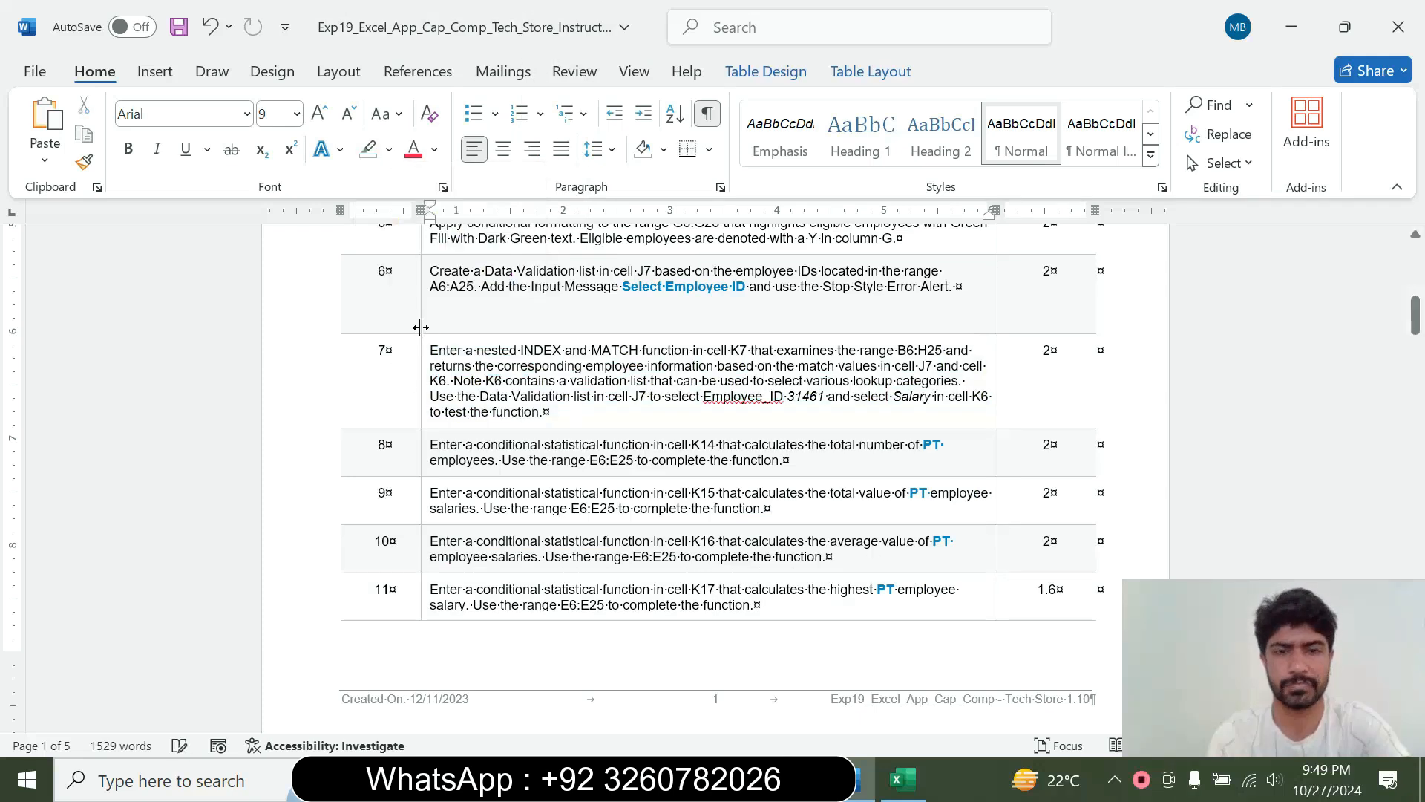
Enlarge the step 8 instruction text to 14 pt and highlight it in cyan
{"action": "left_click", "coordinate": [423, 467]}
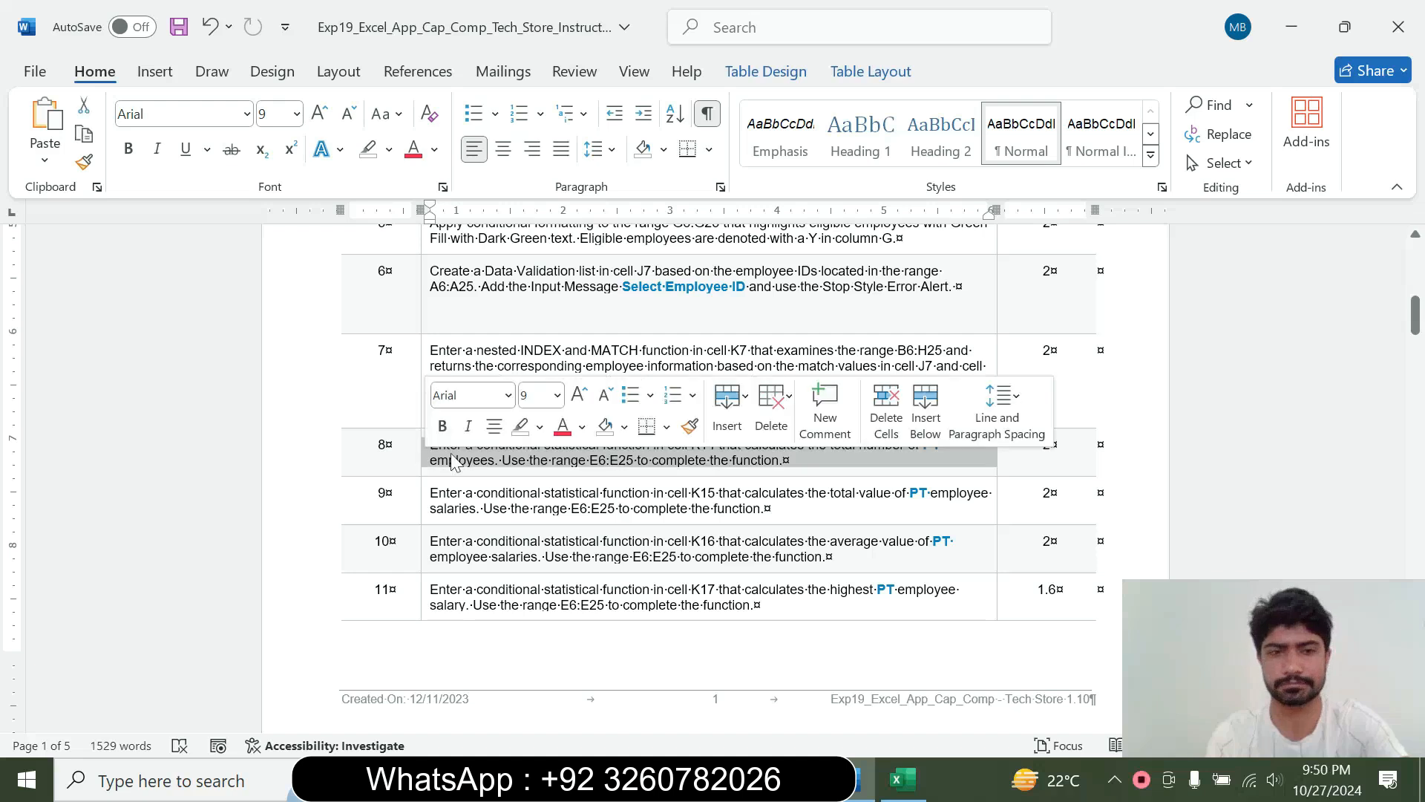
{"action": "left_click", "coordinate": [557, 395]}
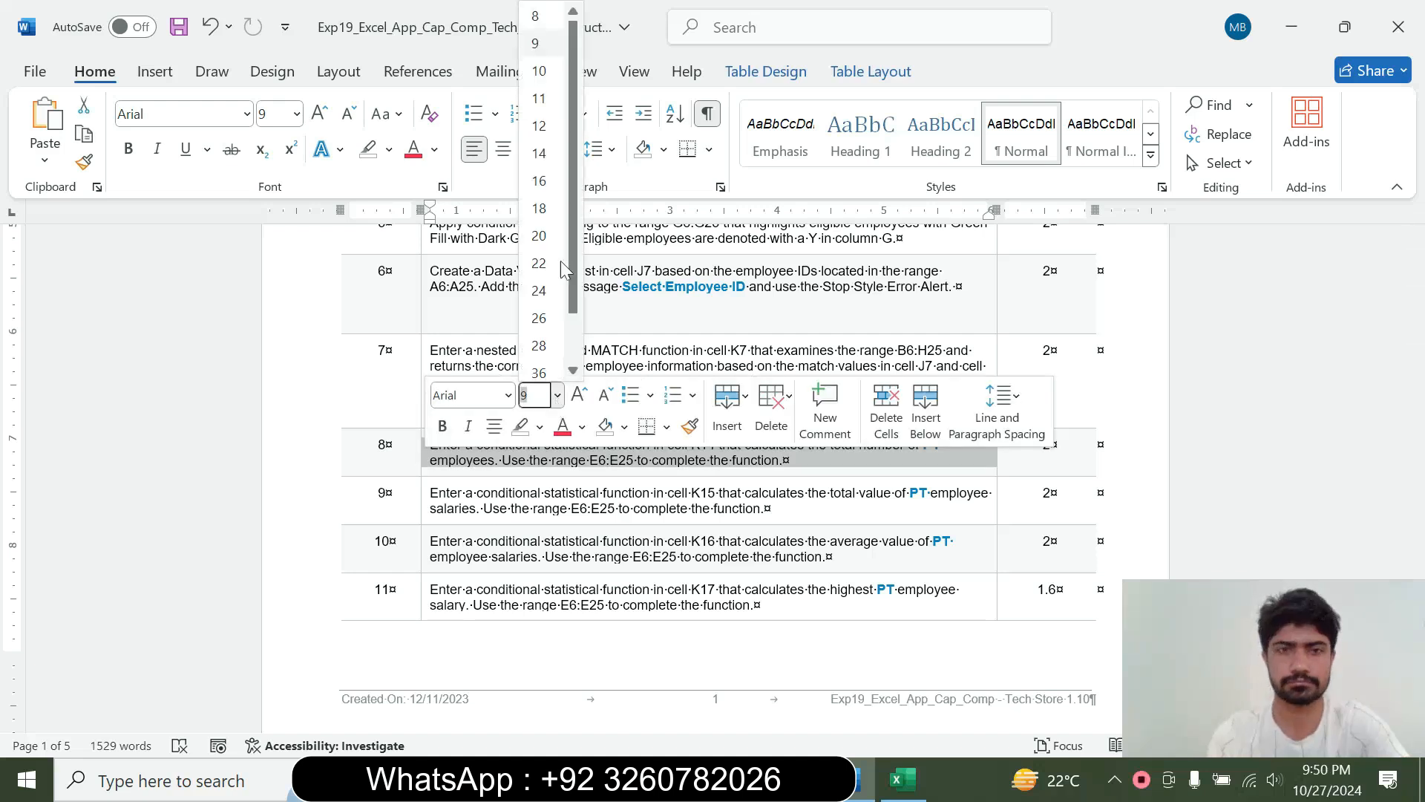
{"action": "left_click", "coordinate": [539, 153]}
{"action": "left_click", "coordinate": [391, 151]}
{"action": "left_click", "coordinate": [440, 227]}
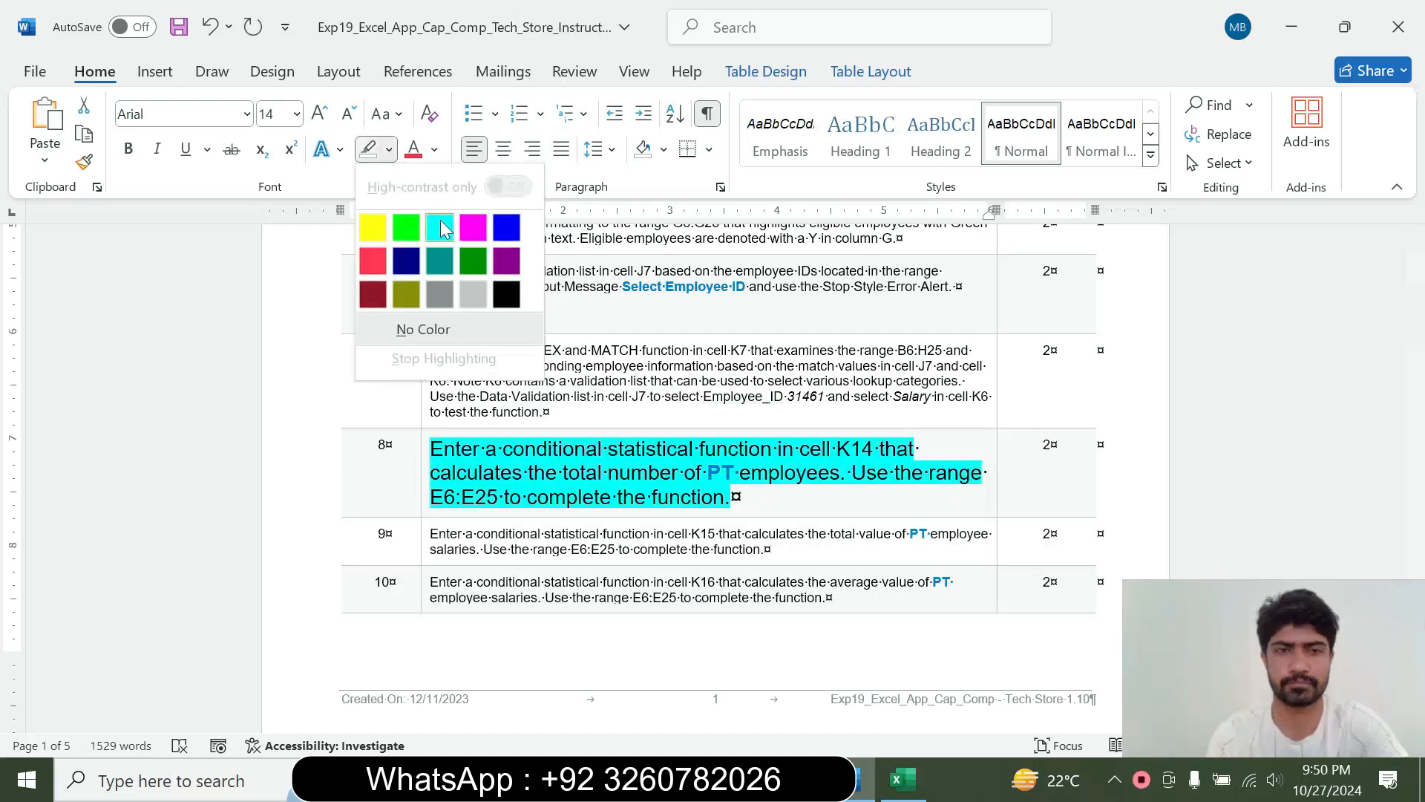
Read the step 8 instruction in Word and select cell K14 beside # PT in Excel
{"action": "left_click_drag", "start_coordinate": [461, 449], "coordinate": [722, 498]}
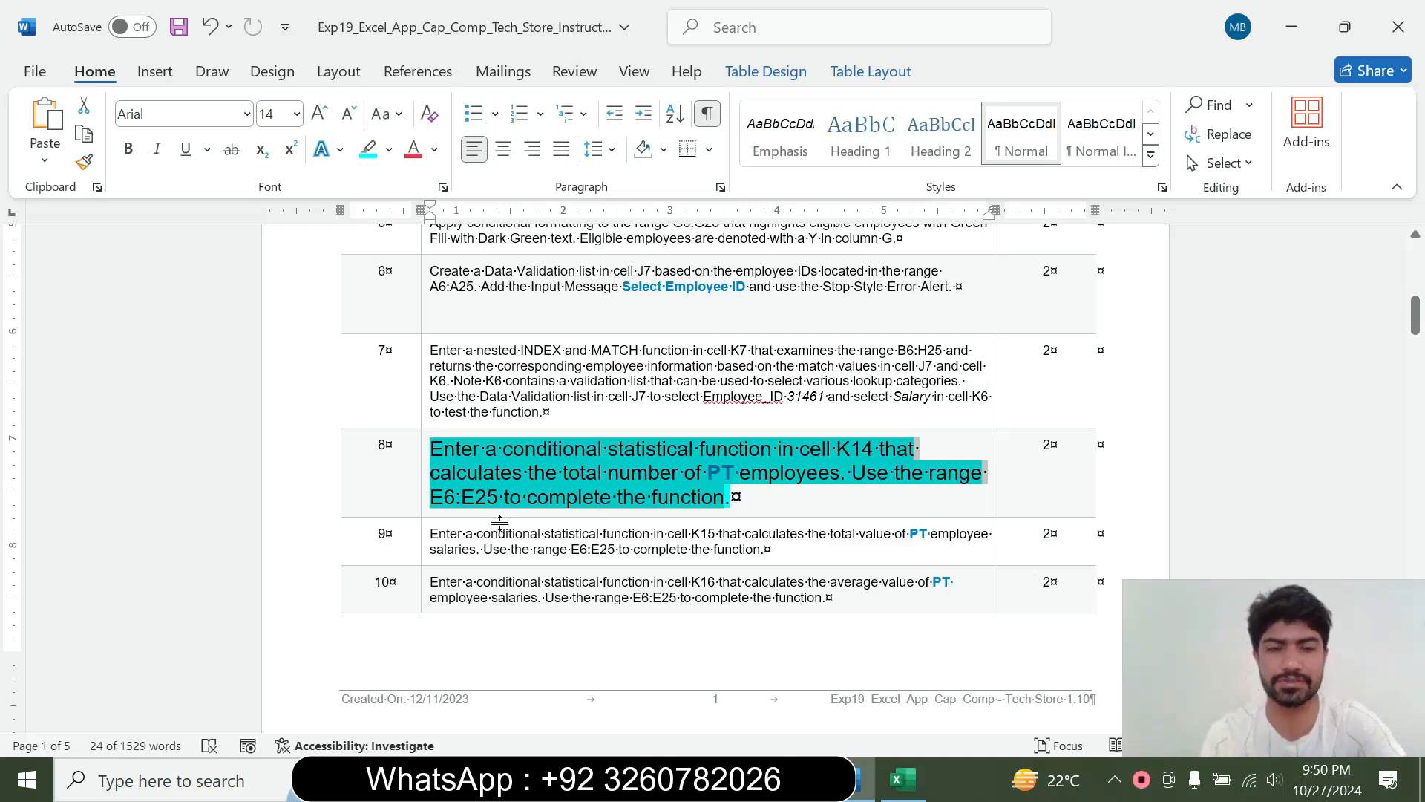
{"action": "left_click", "coordinate": [642, 450]}
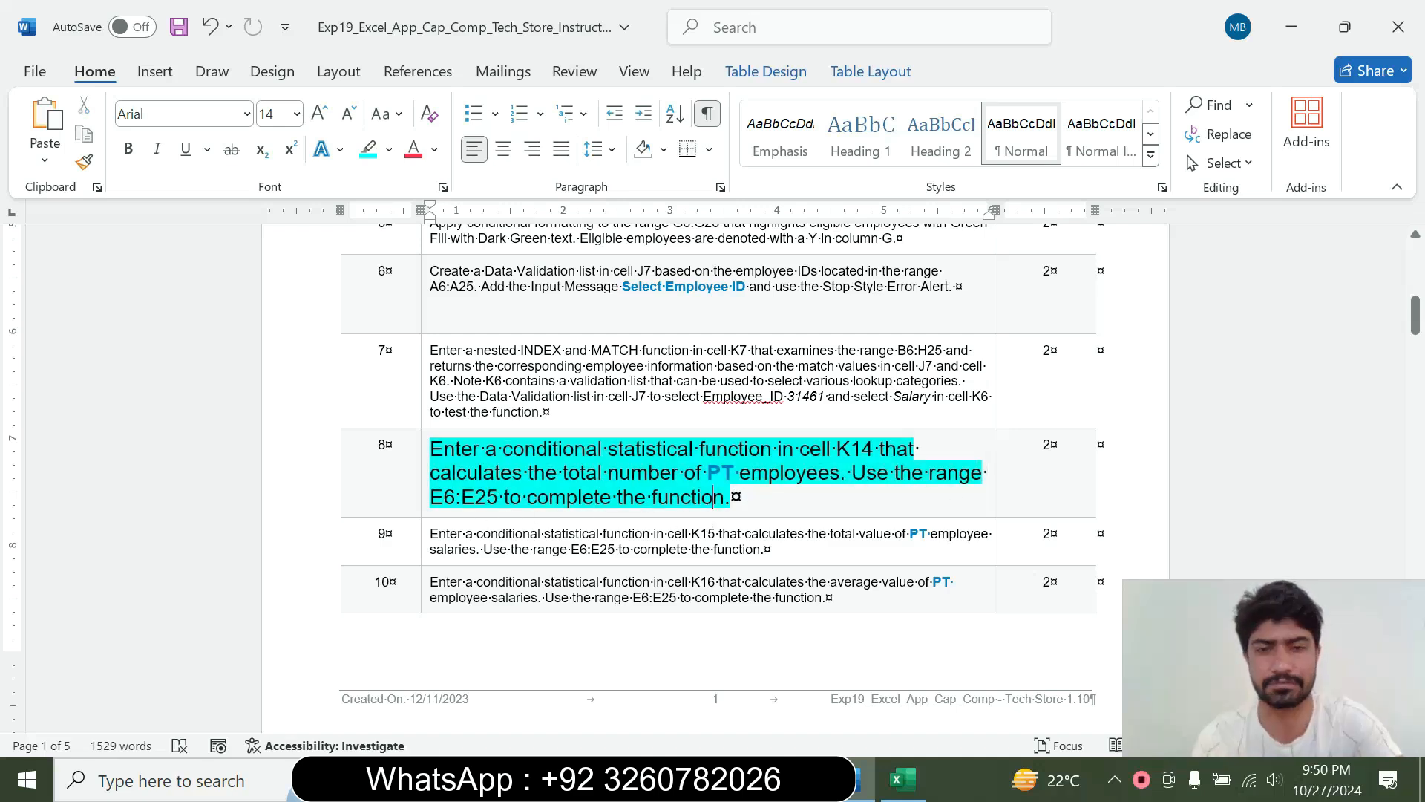
{"action": "left_click_drag", "start_coordinate": [643, 450], "coordinate": [877, 449]}
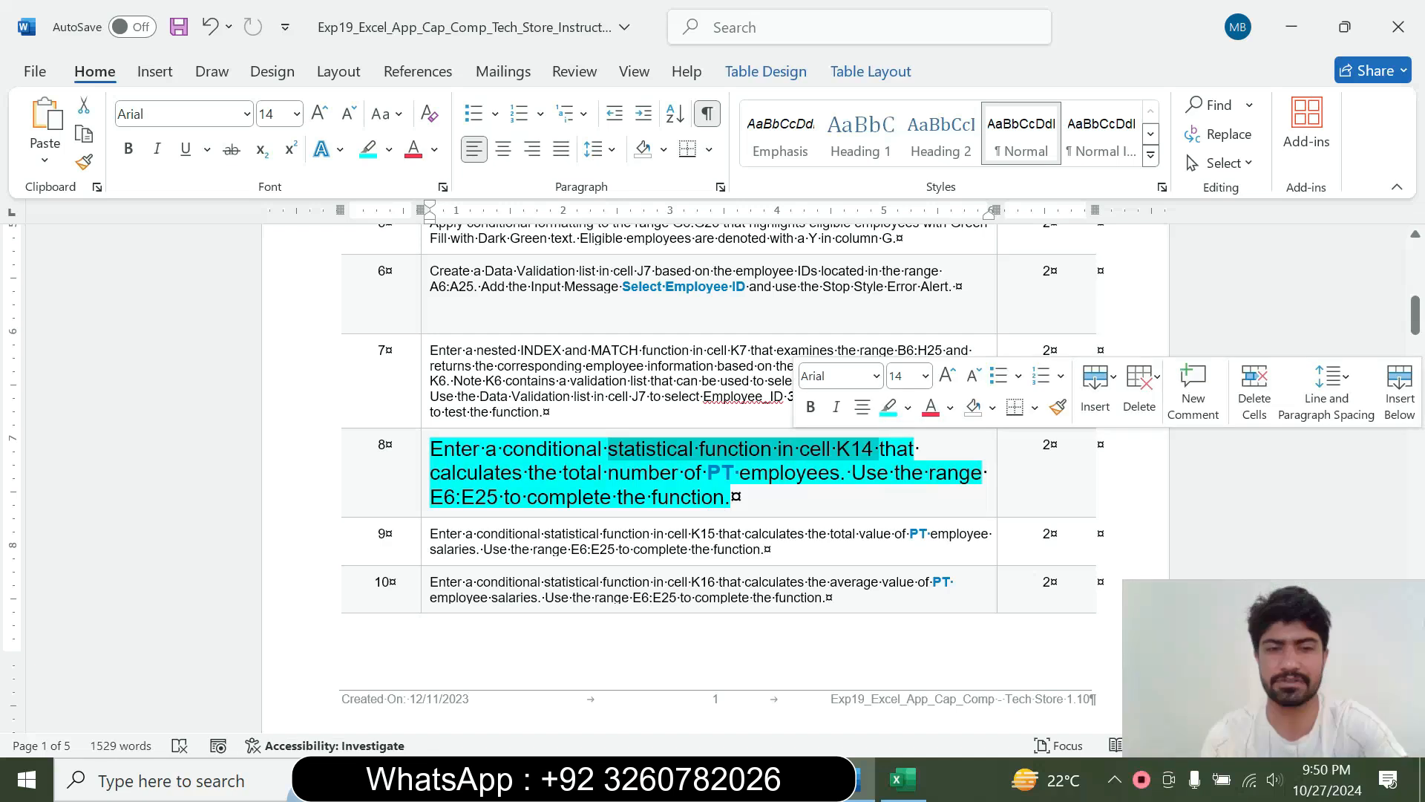
{"action": "left_click", "coordinate": [904, 779]}
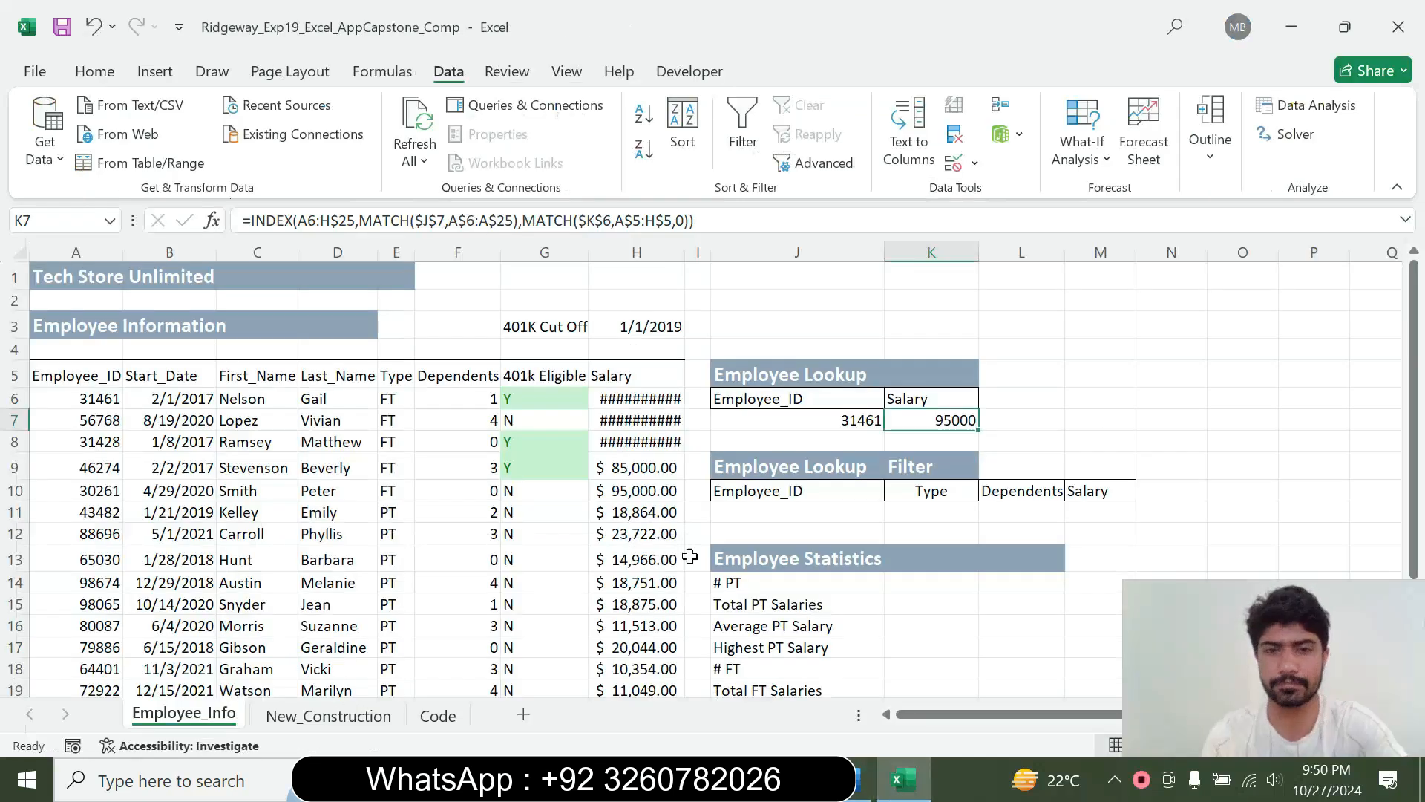
{"action": "left_click", "coordinate": [930, 511]}
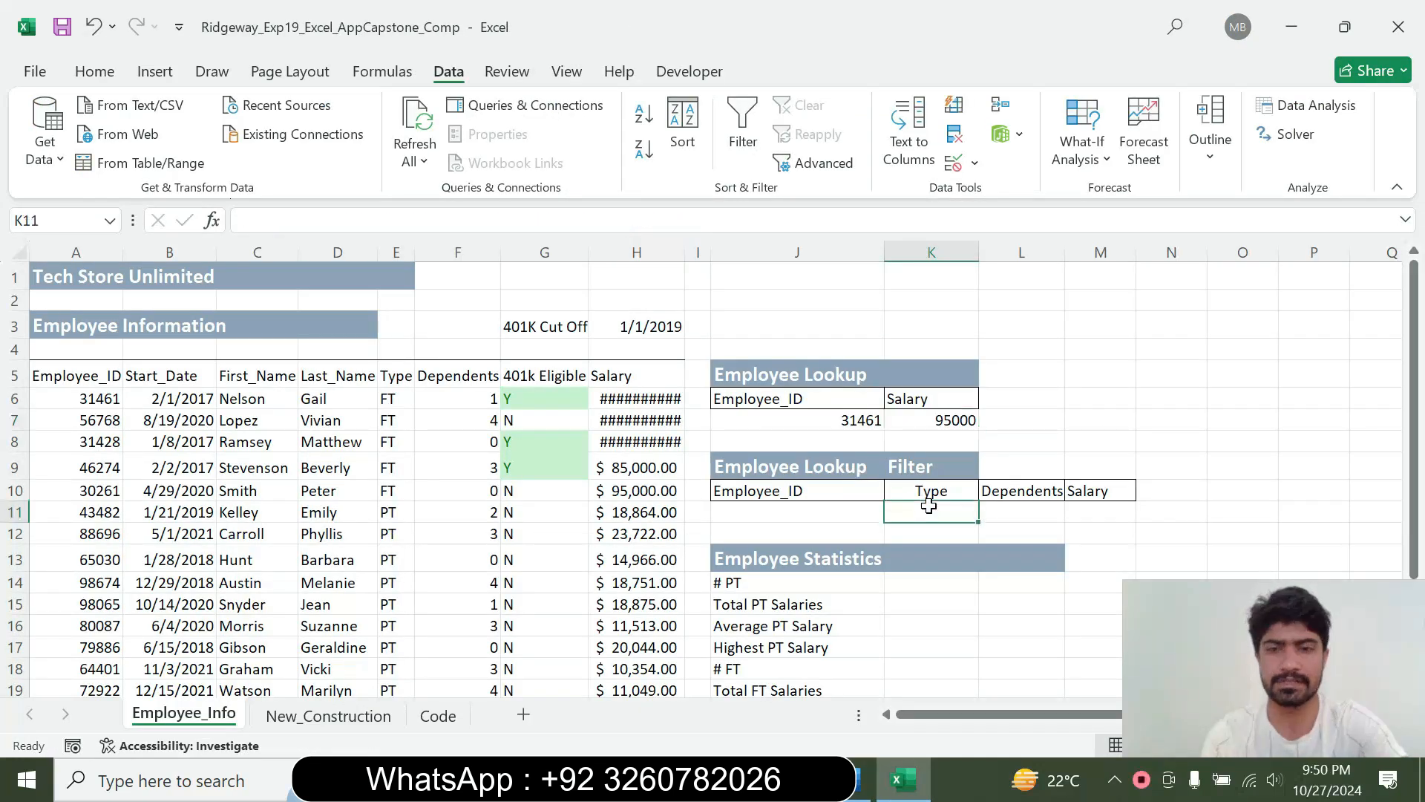
{"action": "left_click", "coordinate": [907, 579]}
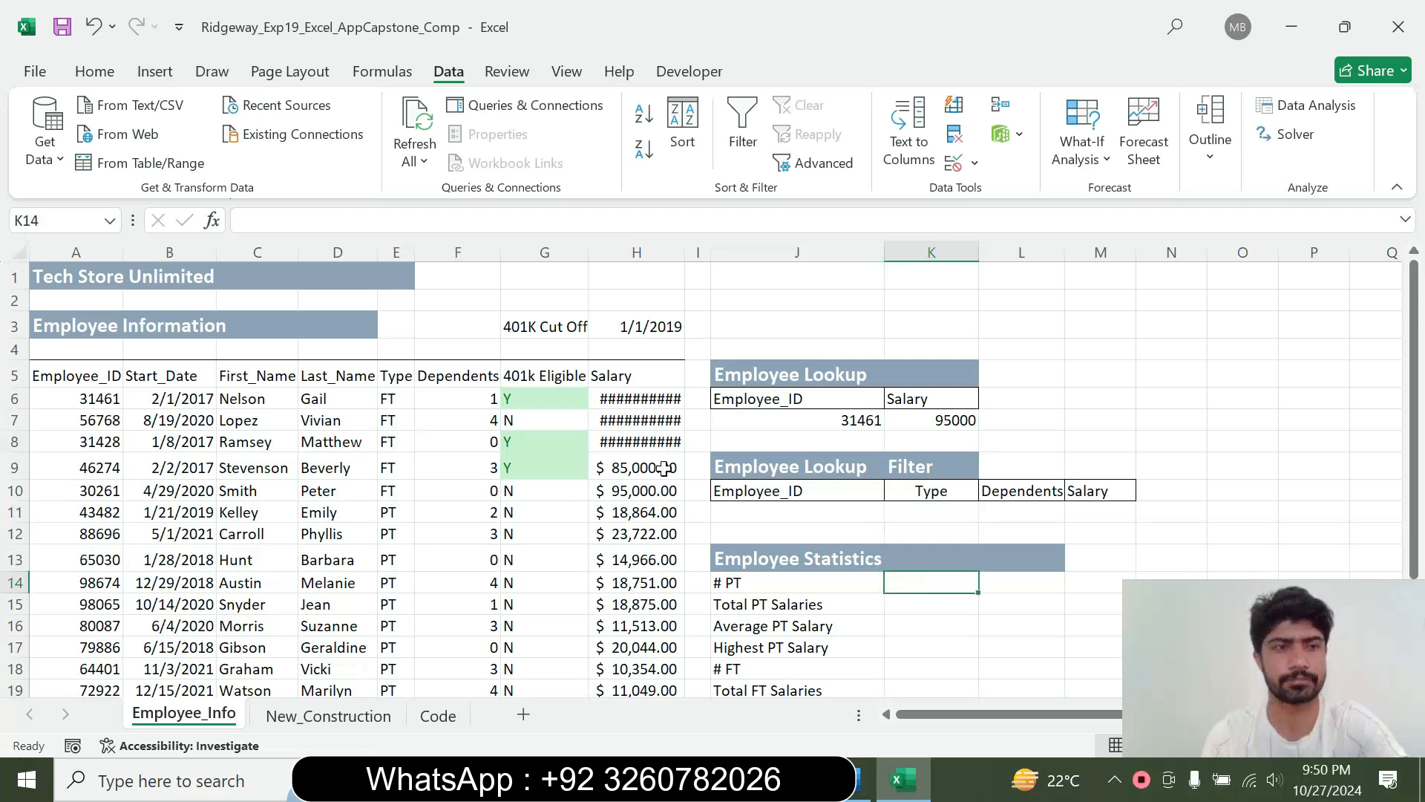
{"action": "left_click", "coordinate": [860, 779]}
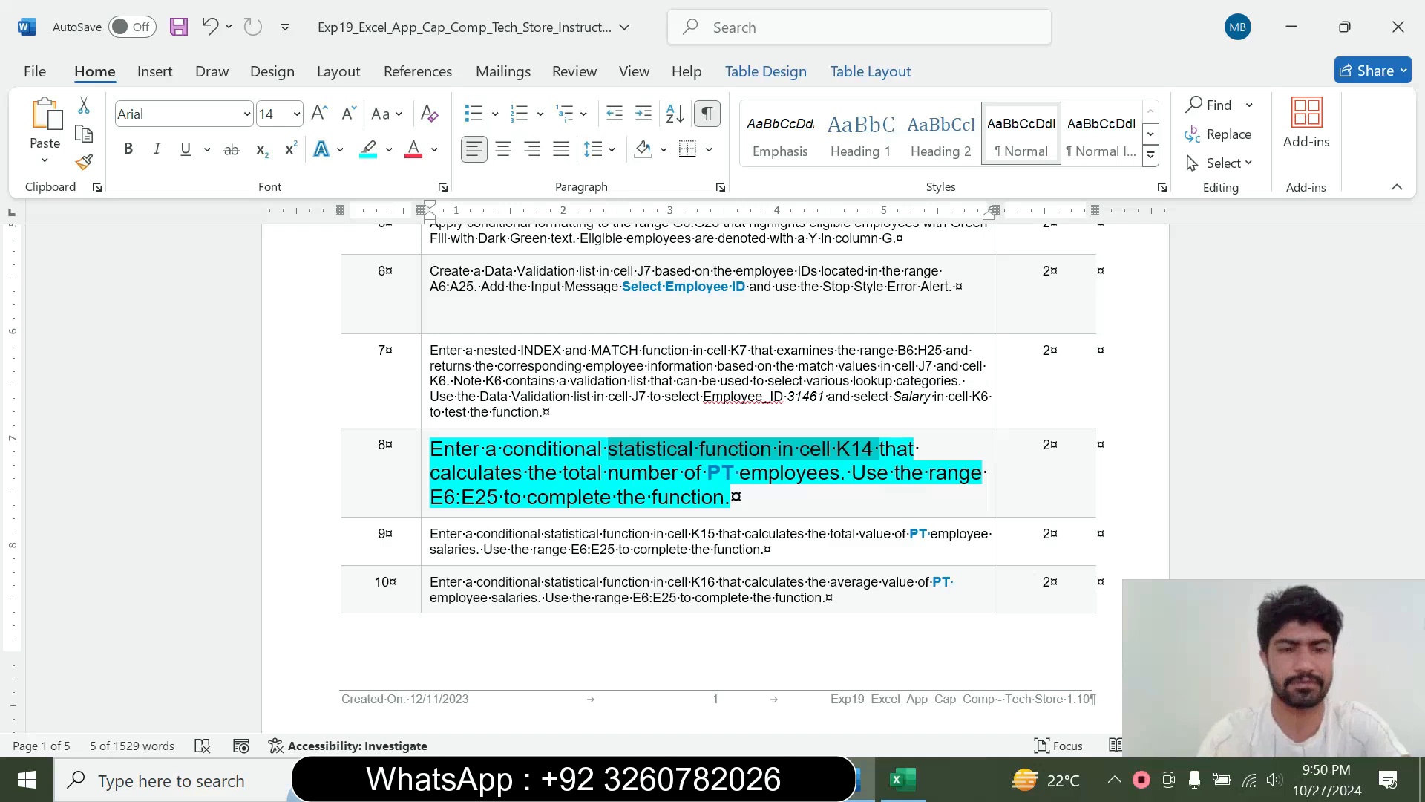
{"action": "left_click", "coordinate": [902, 780]}
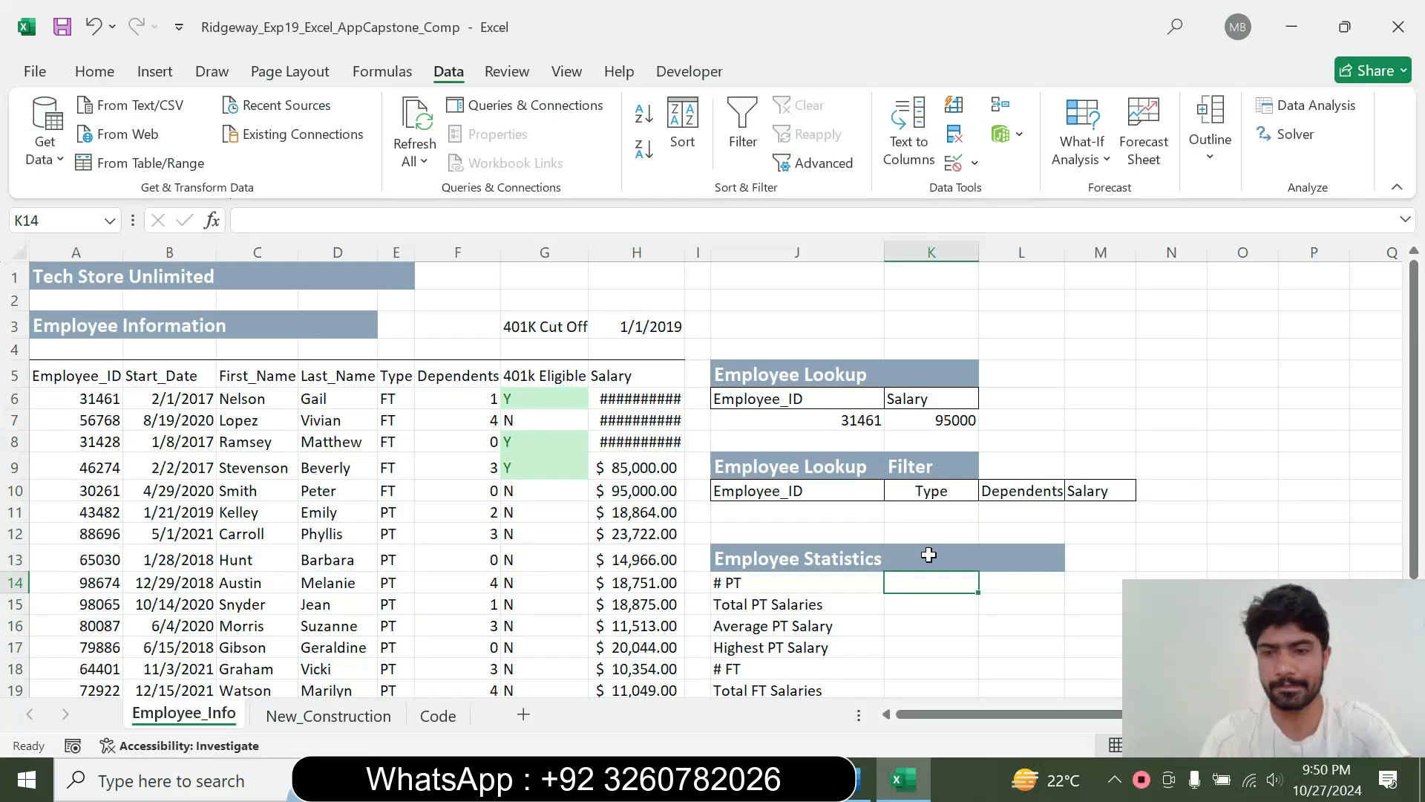
Start a COUNTIF function in K14 and open its Function Arguments dialog
{"action": "type", "text": "="}
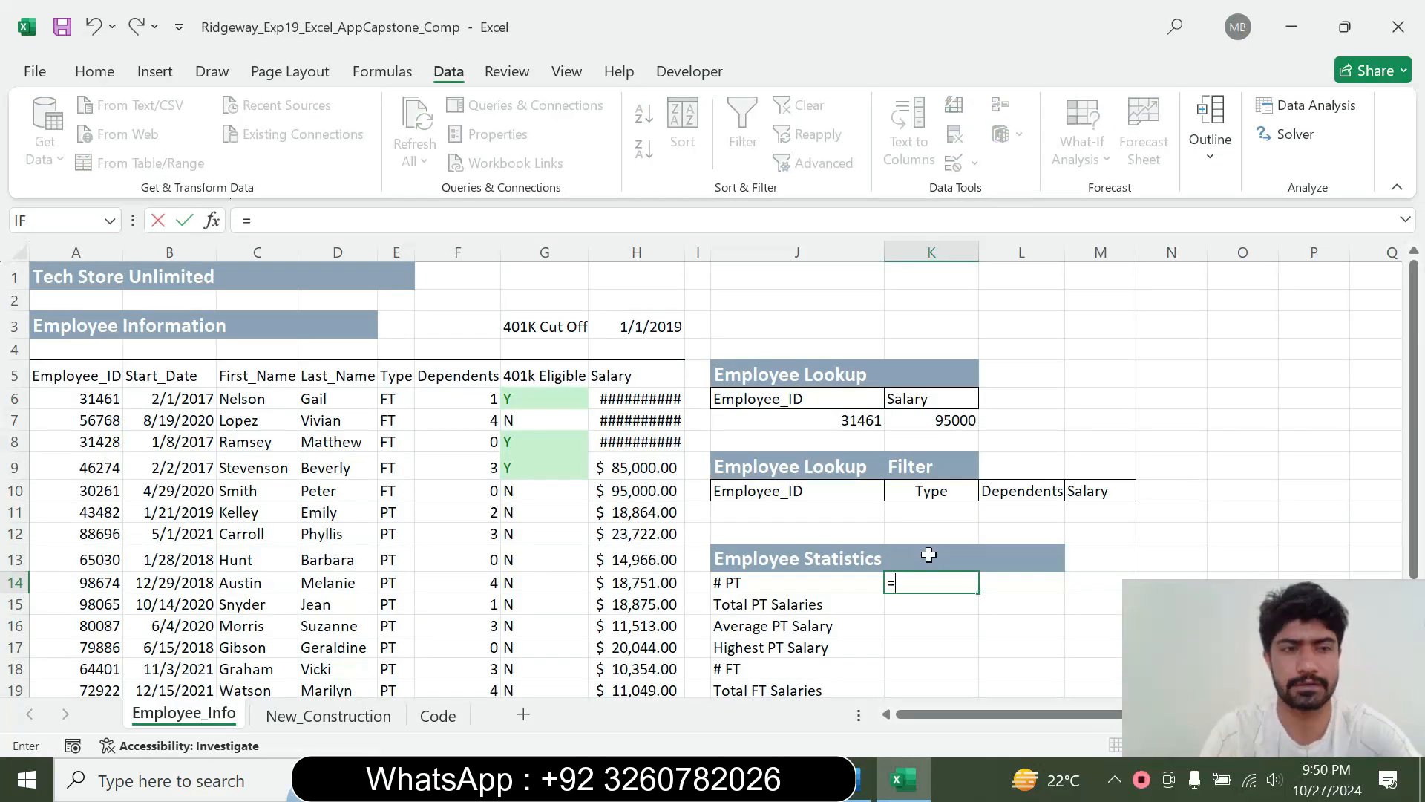
{"action": "type", "text": "cou"}
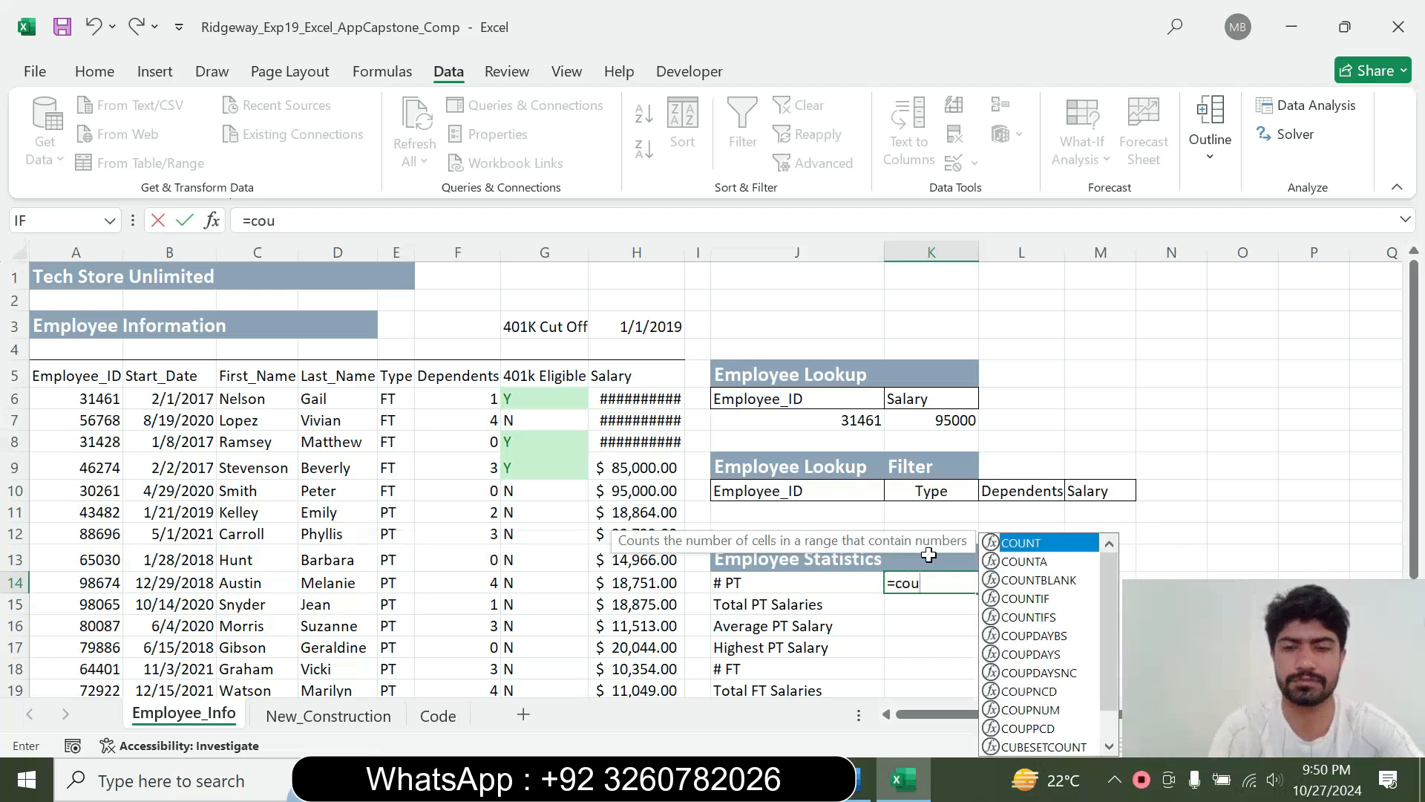
{"action": "type", "text": "n"}
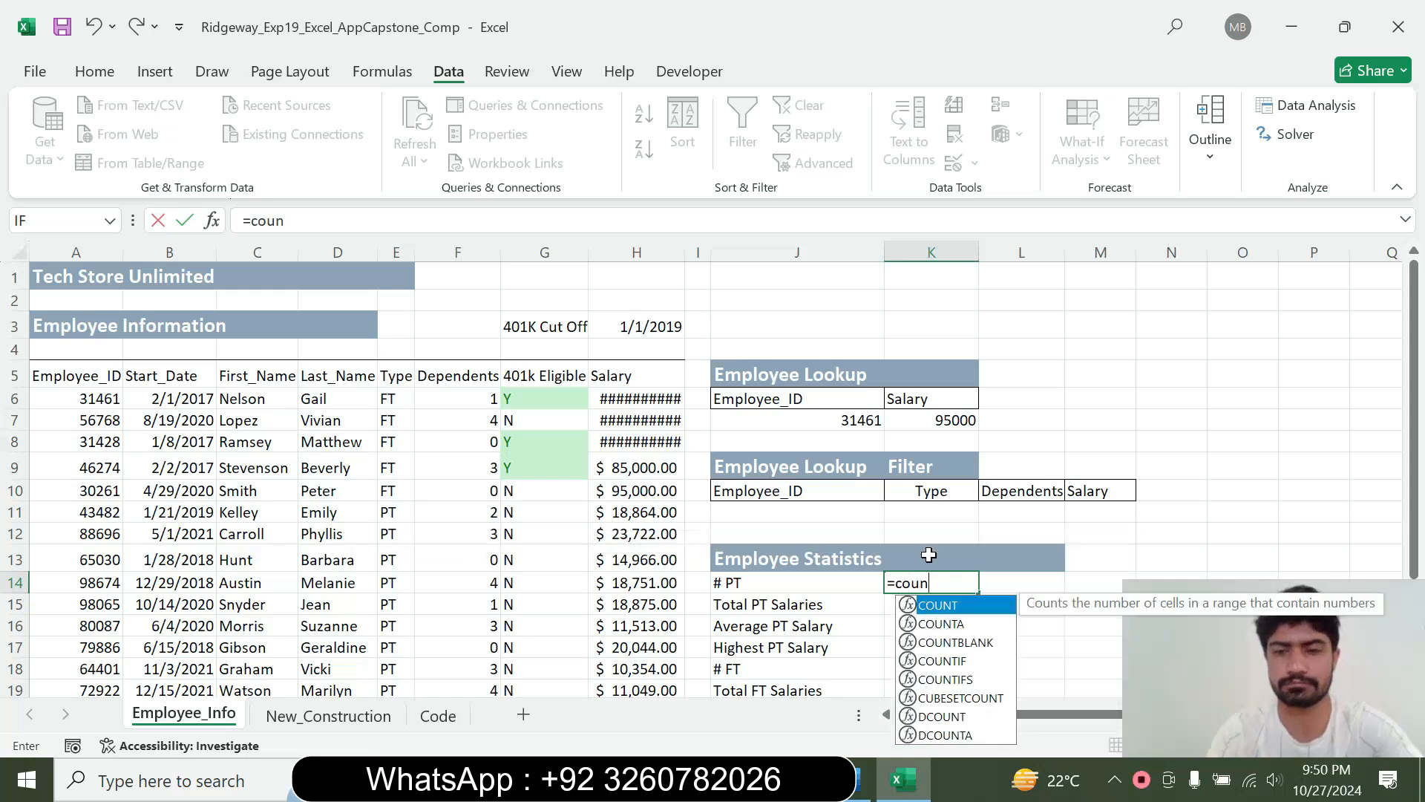
{"action": "double_click", "coordinate": [944, 661]}
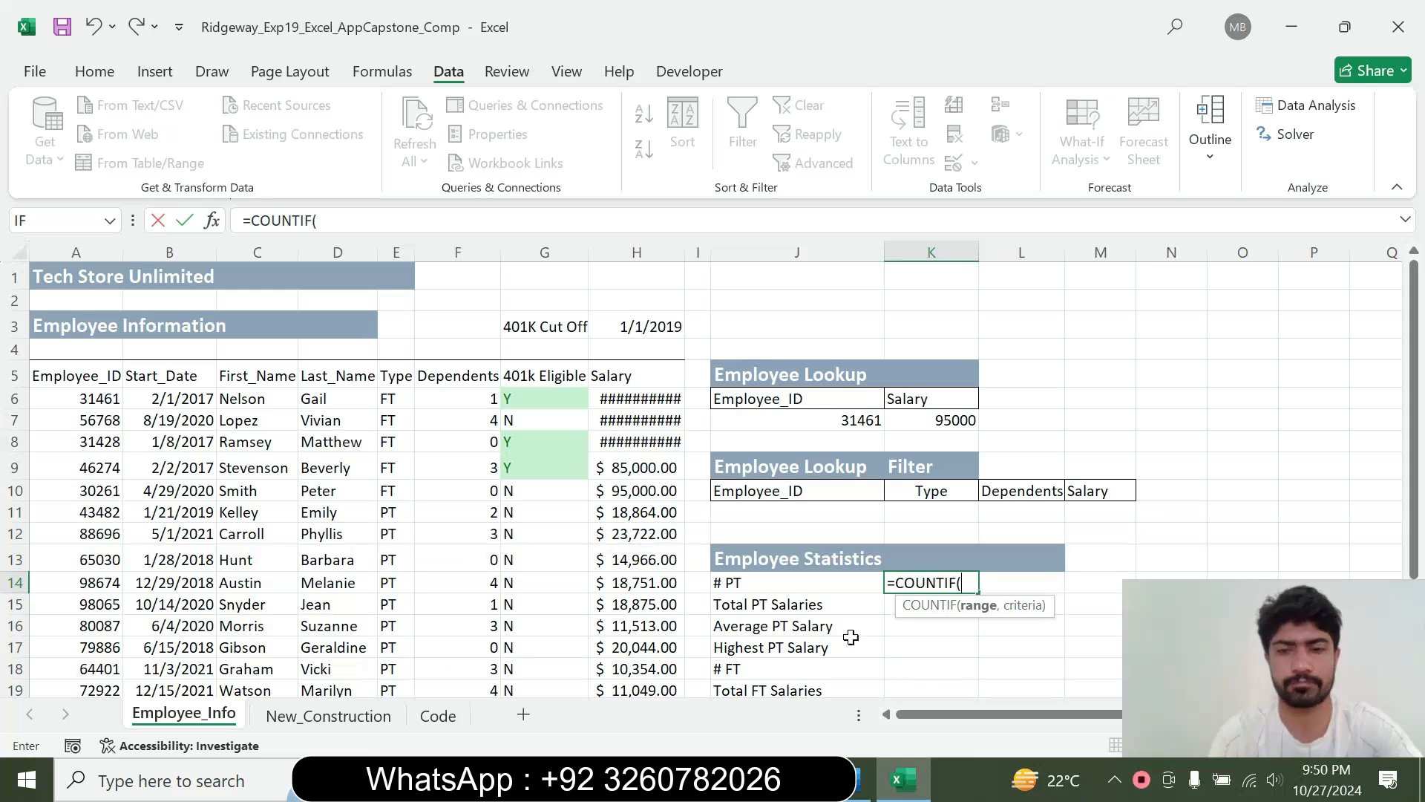
{"action": "left_click", "coordinate": [211, 220]}
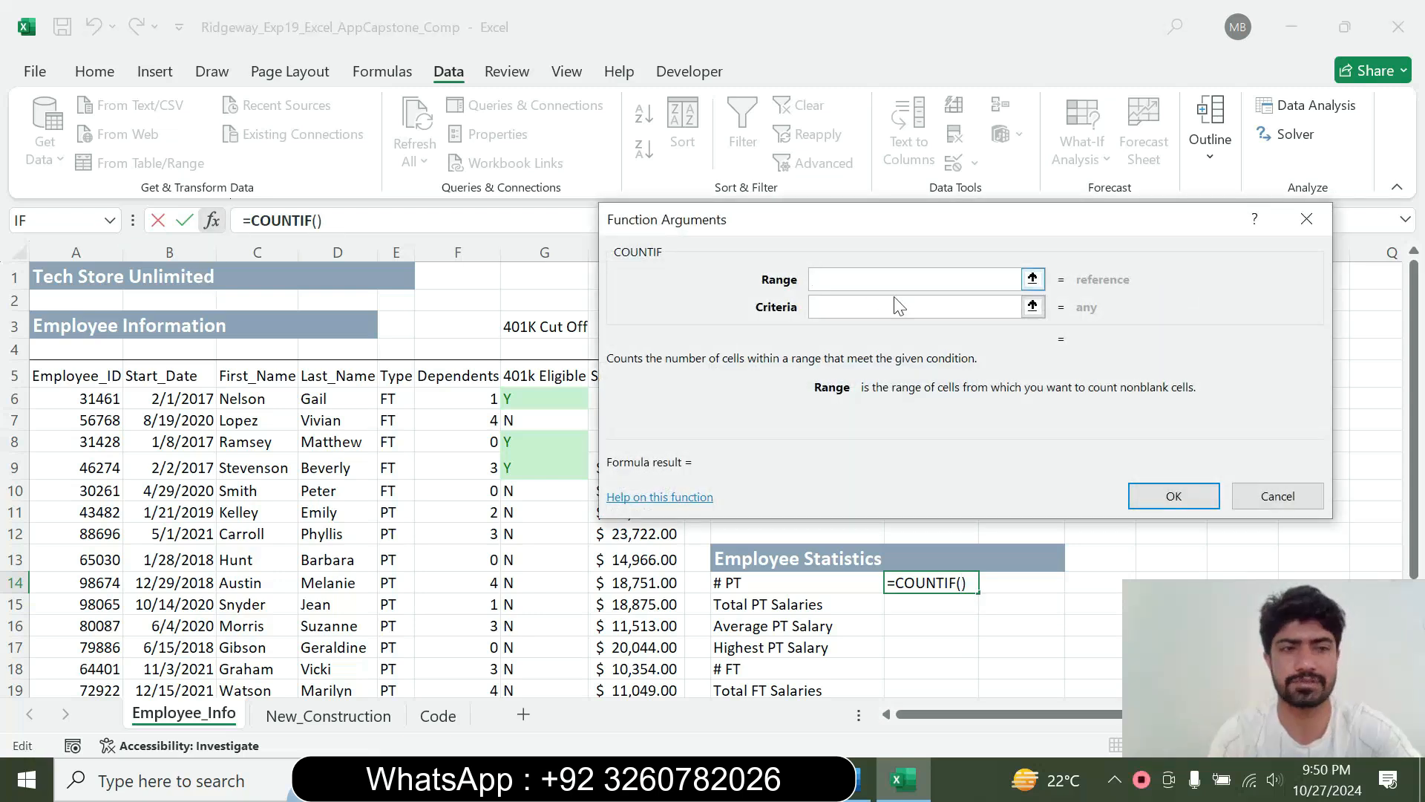
Set the COUNTIF range to E6:E25 and criteria to "PT", enter the formula, and switch to Word
{"action": "left_click_drag", "start_coordinate": [407, 396], "coordinate": [393, 692]}
{"action": "key", "text": "Tab"}
{"action": "type", "text": "\""}
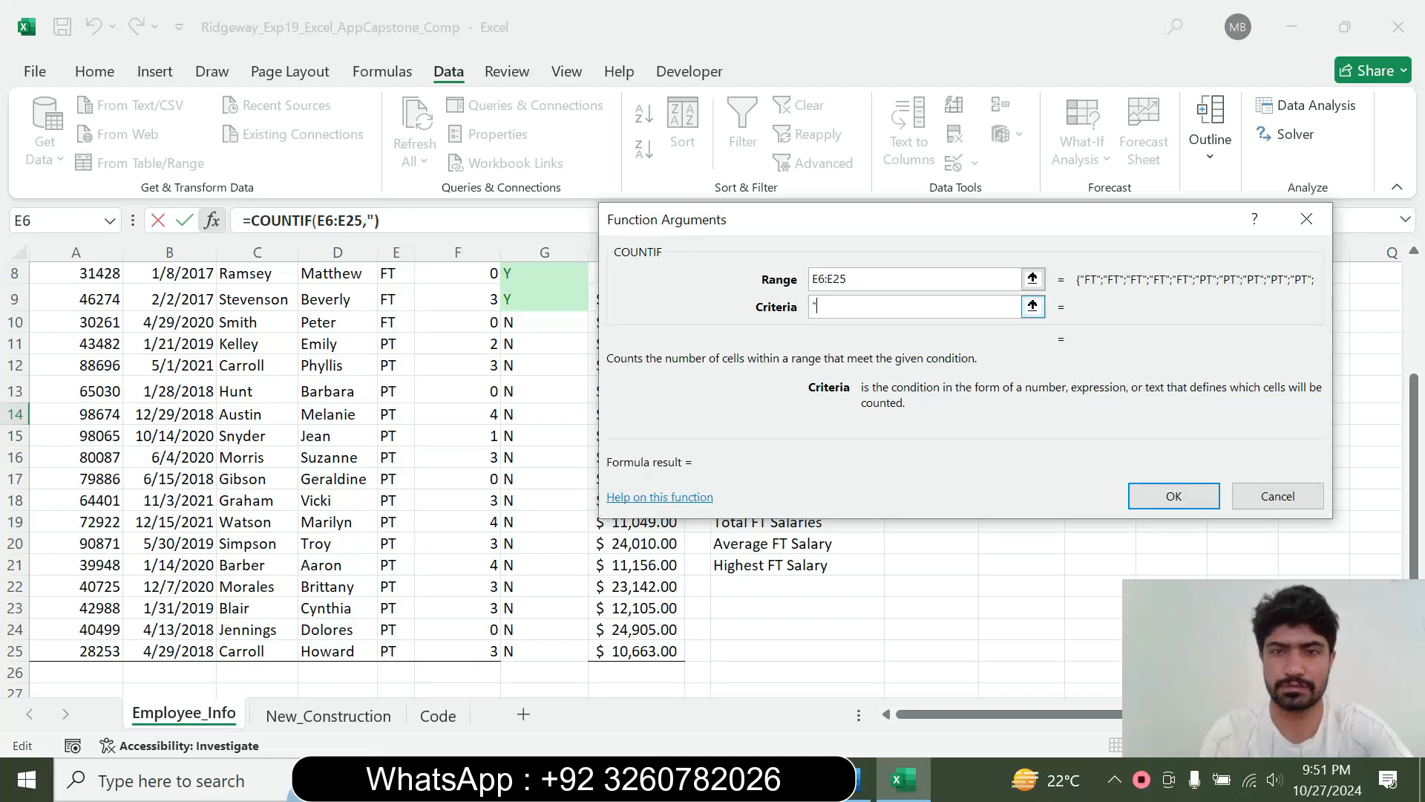
{"action": "type", "text": "PT\""}
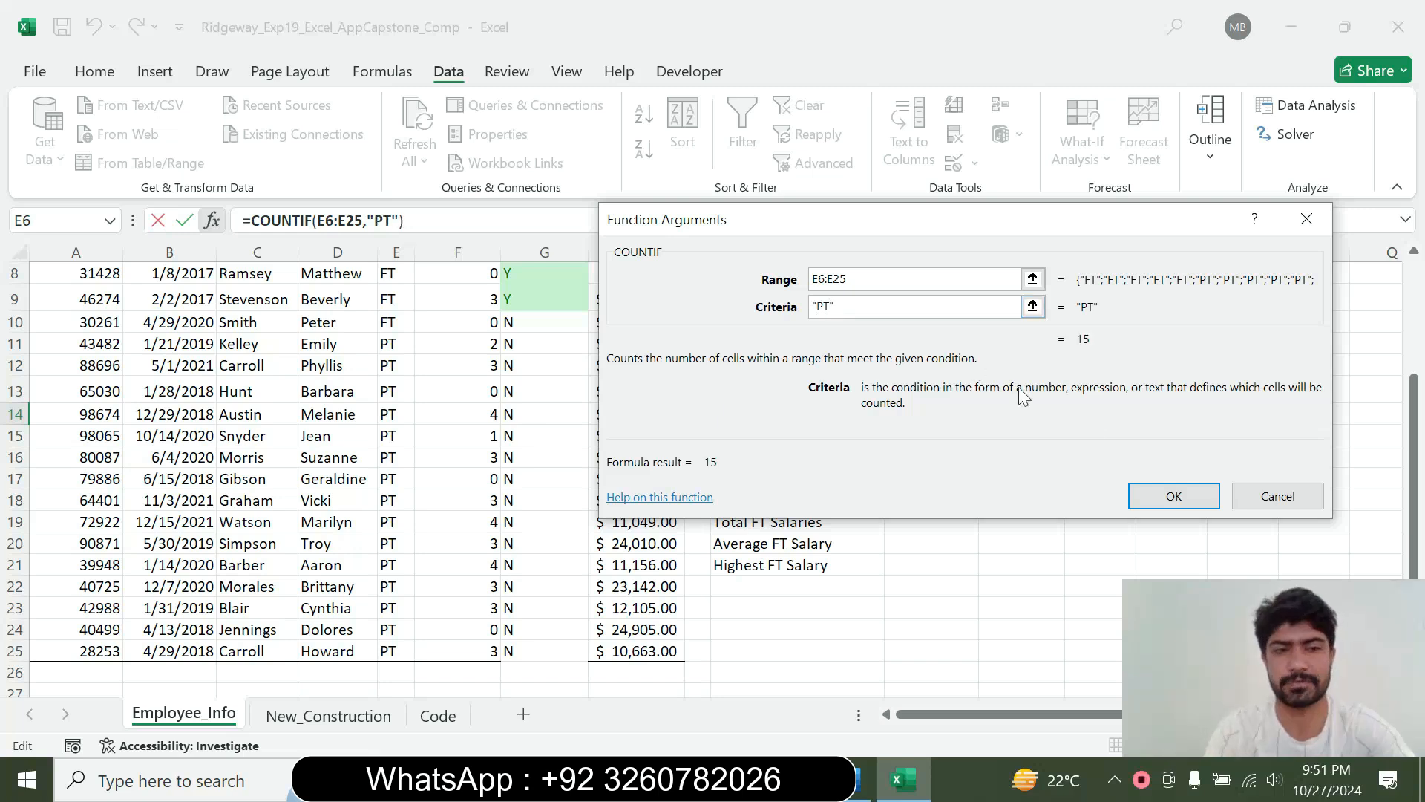
{"action": "left_click", "coordinate": [1172, 495]}
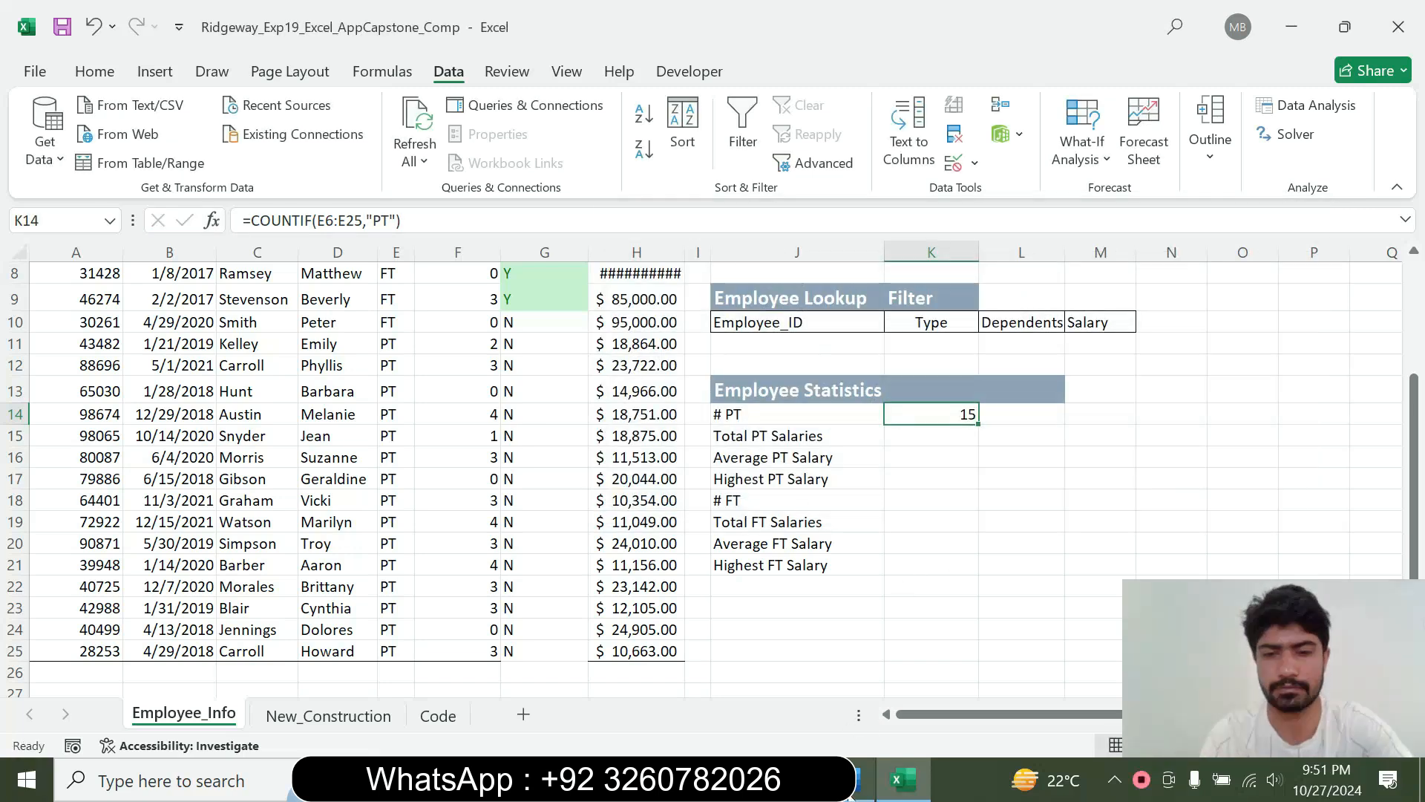
{"action": "left_click", "coordinate": [861, 780]}
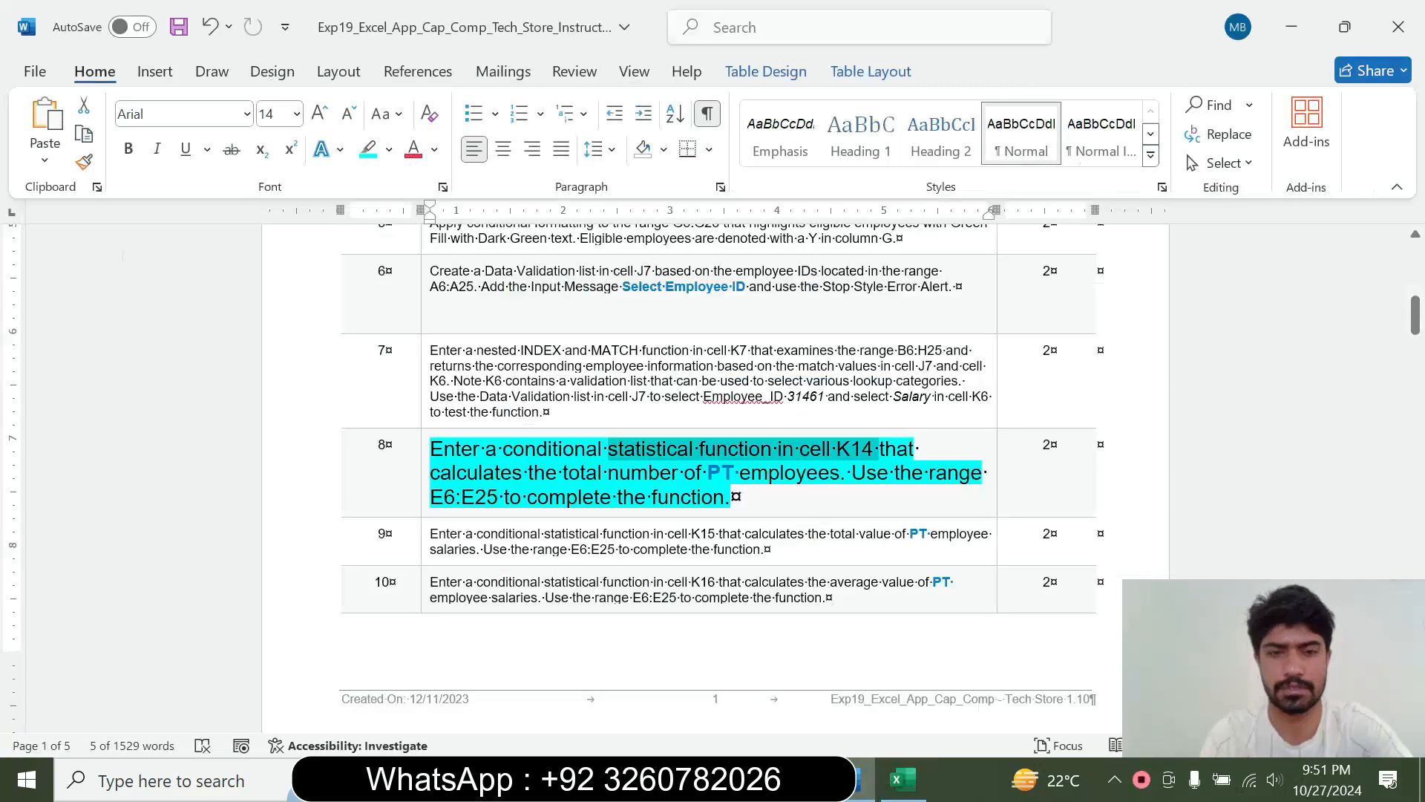
Reset the step 8 instruction text to 9 pt and remove its highlight
{"action": "left_click", "coordinate": [420, 501]}
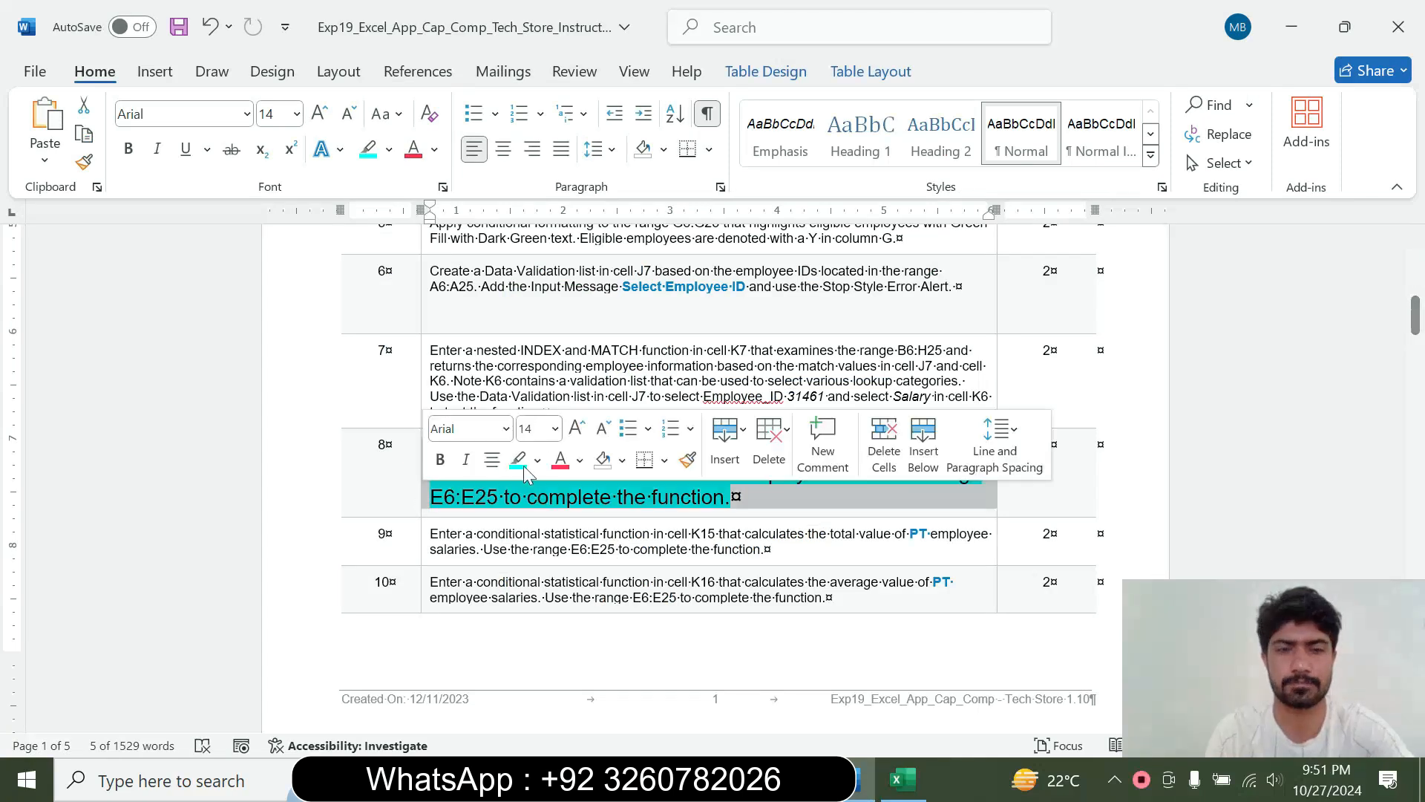
{"action": "left_click", "coordinate": [556, 429]}
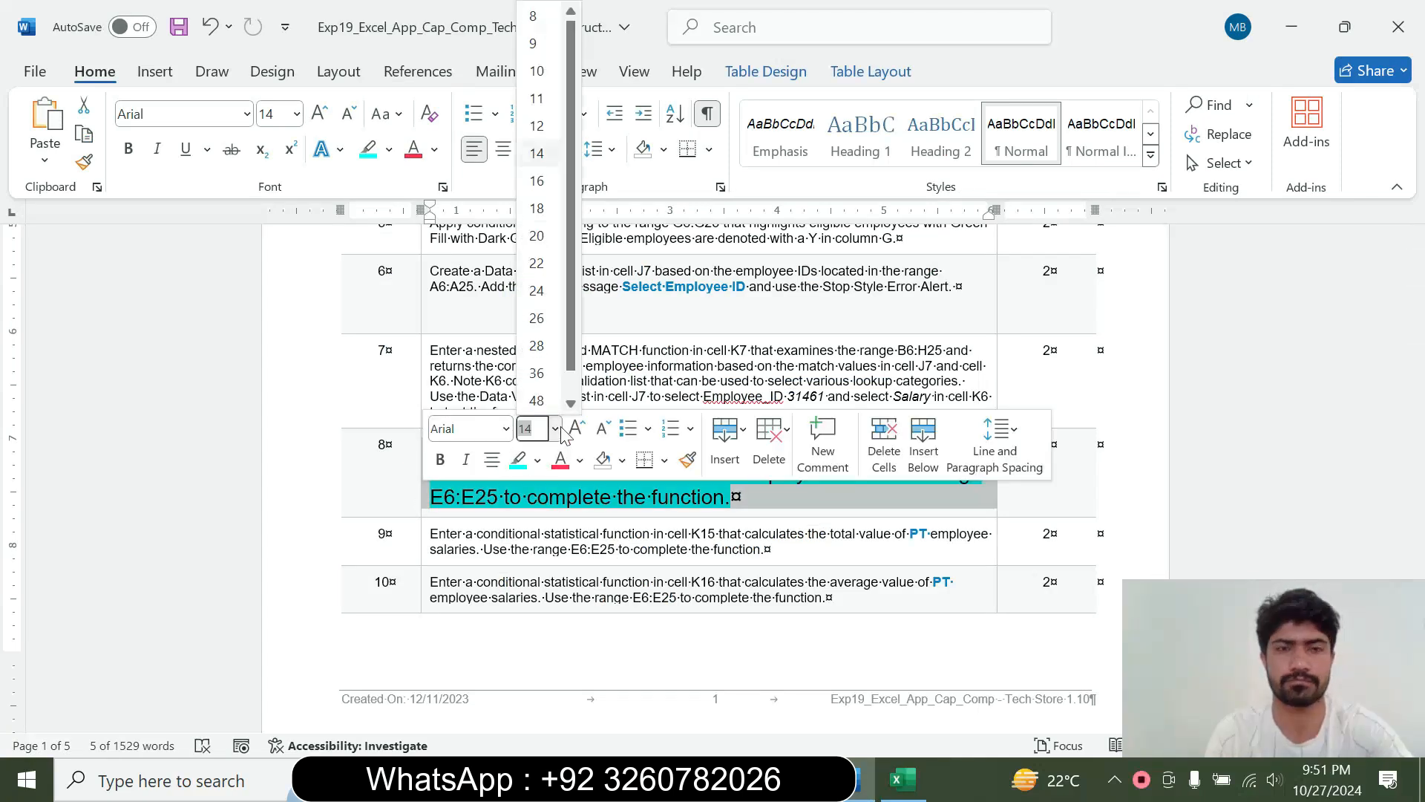
{"action": "left_click", "coordinate": [535, 48]}
{"action": "left_click", "coordinate": [389, 155]}
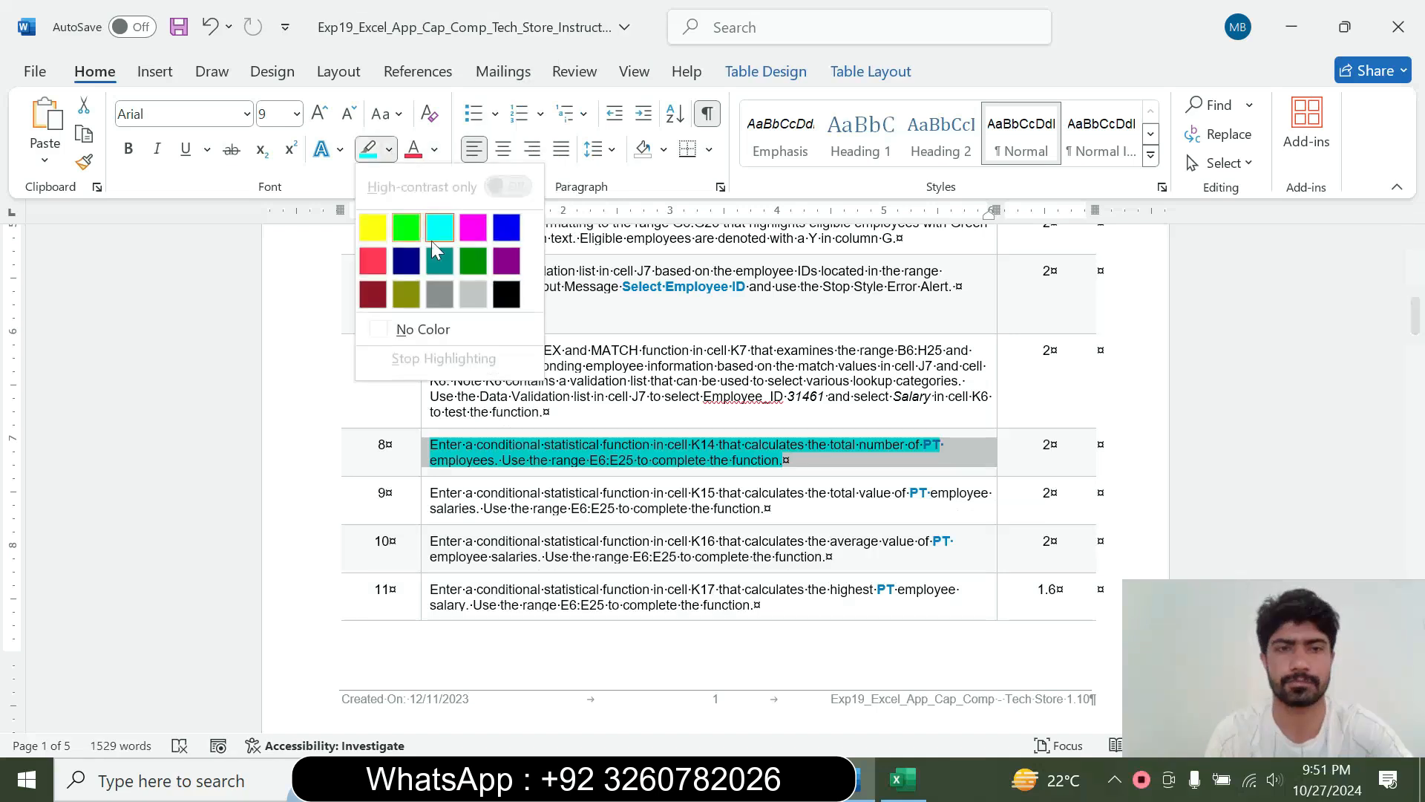
{"action": "left_click", "coordinate": [418, 327]}
Enlarge the step 9 instruction text to 16 pt and highlight it in cyan
{"action": "left_click", "coordinate": [425, 515]}
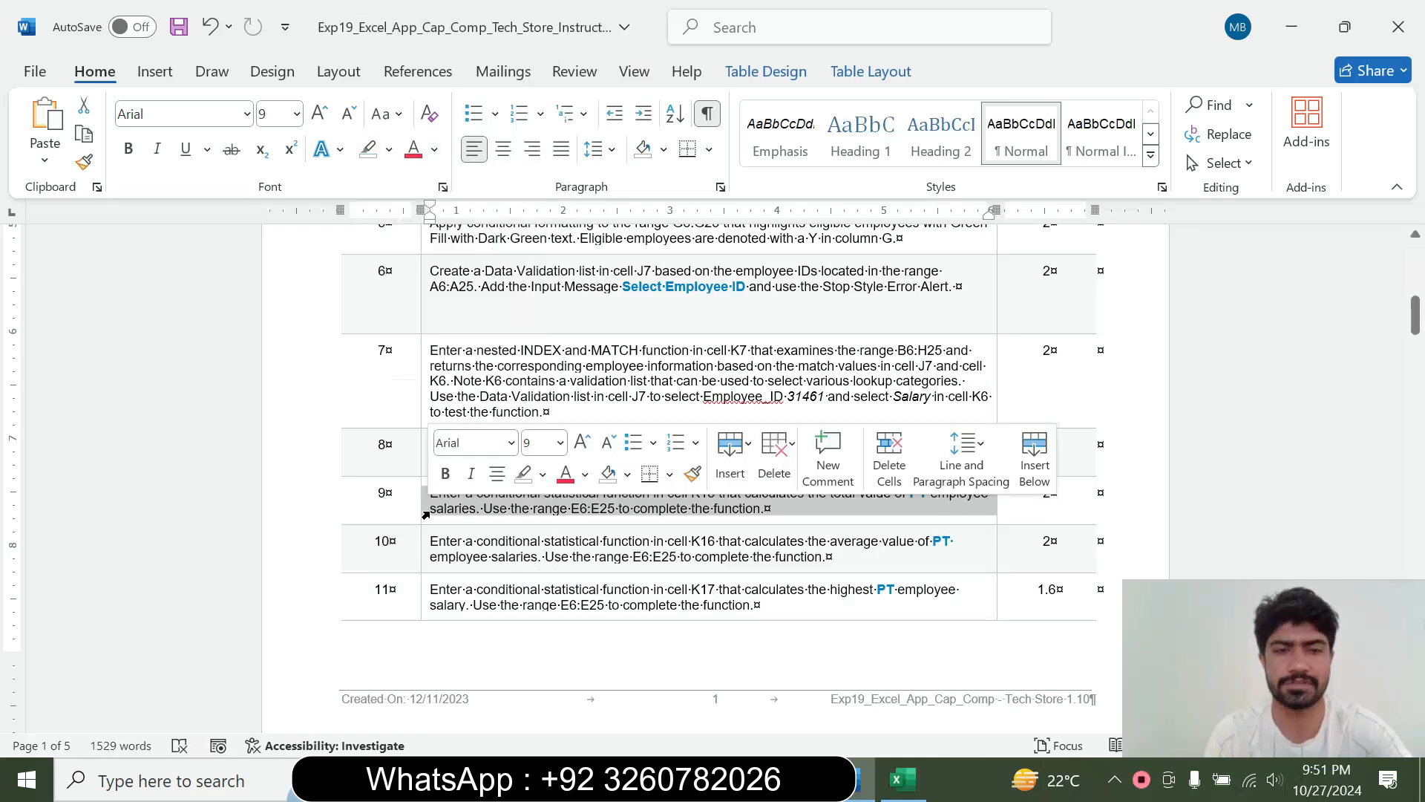
{"action": "left_click", "coordinate": [560, 443]}
{"action": "left_click", "coordinate": [550, 192]}
{"action": "left_click", "coordinate": [389, 150]}
{"action": "left_click", "coordinate": [420, 328]}
Read the step 9 instruction in Word and select cell K15 beside Total PT Salaries in Excel
{"action": "left_click_drag", "start_coordinate": [431, 500], "coordinate": [924, 554]}
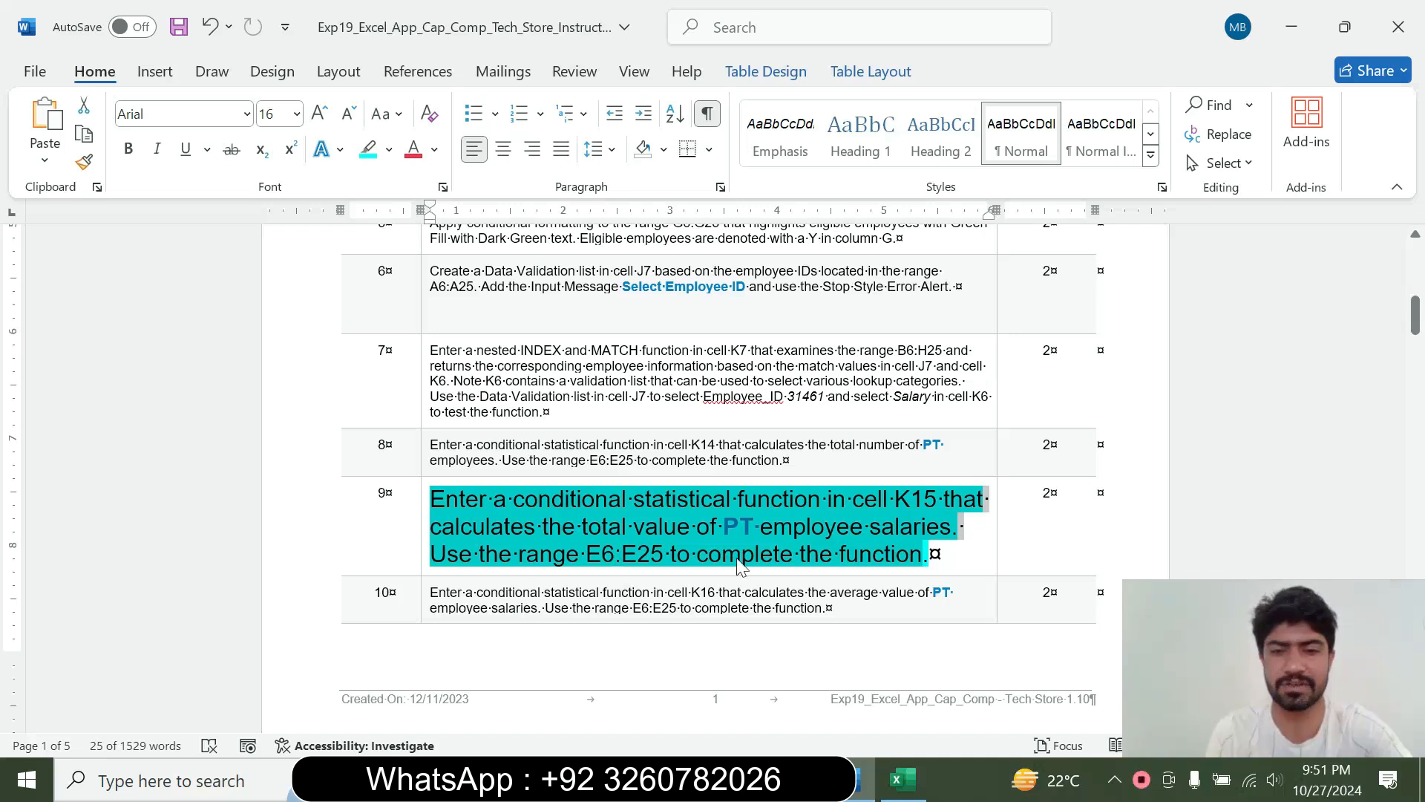
{"action": "left_click", "coordinate": [859, 558]}
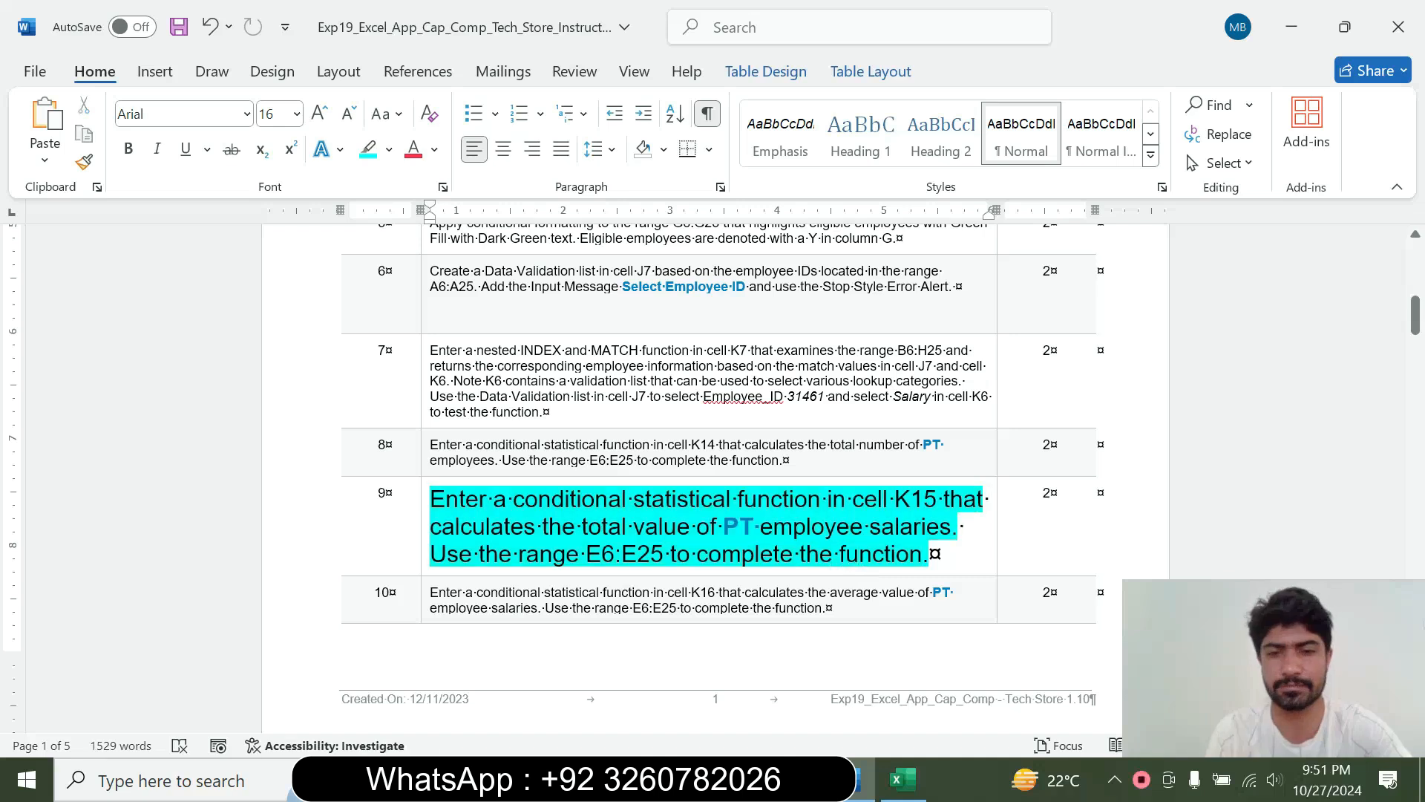
{"action": "left_click_drag", "start_coordinate": [666, 499], "coordinate": [941, 499]}
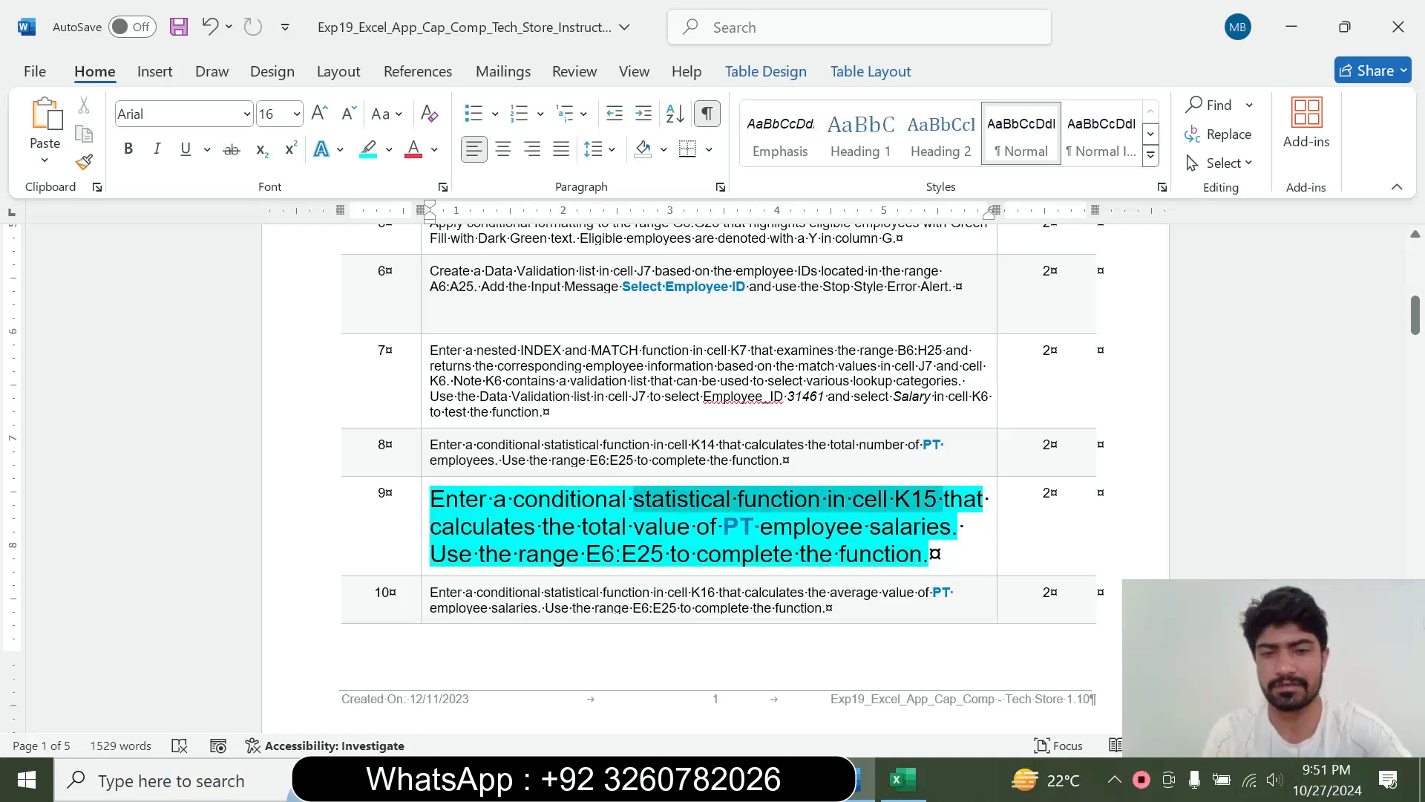
{"action": "left_click", "coordinate": [901, 792]}
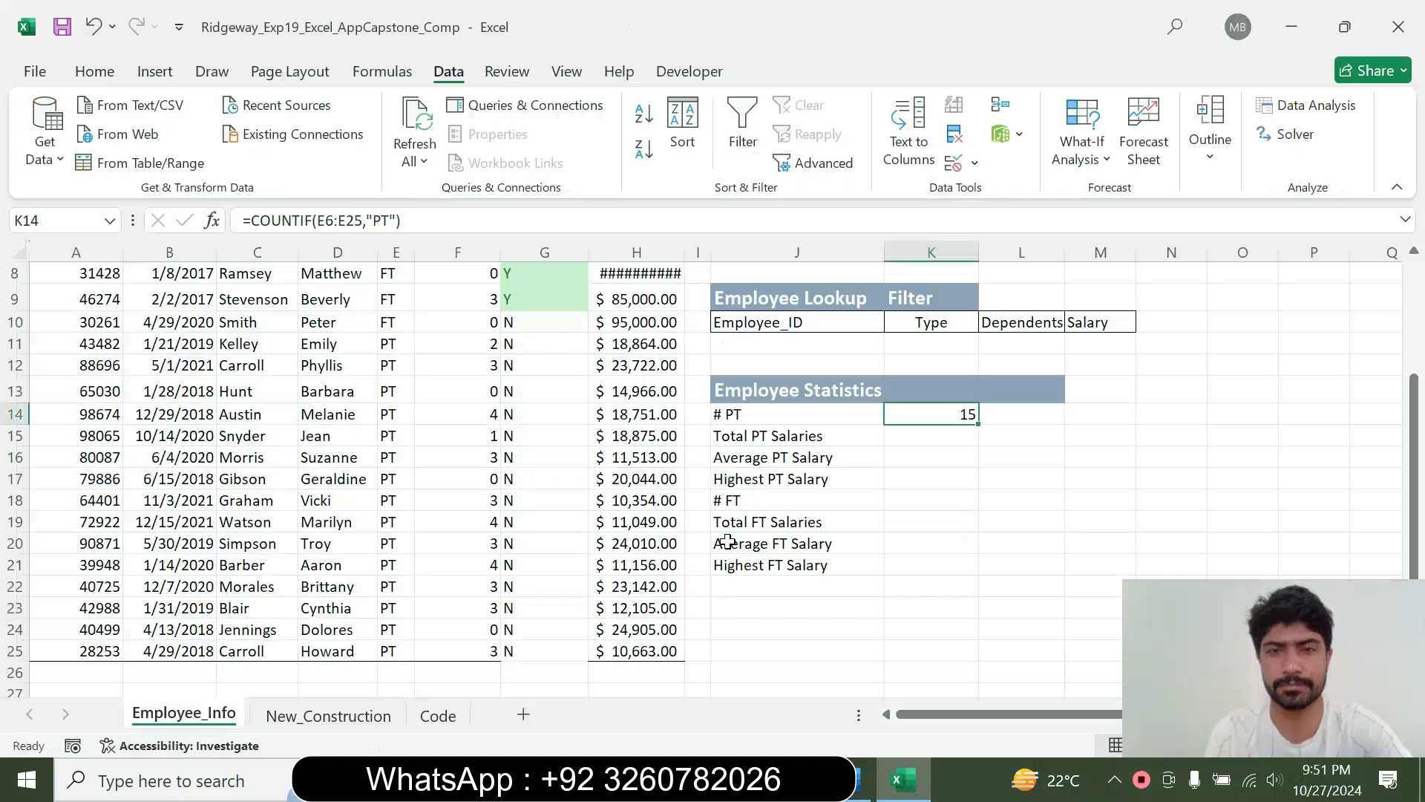
{"action": "left_click", "coordinate": [931, 454]}
{"action": "left_click", "coordinate": [914, 437]}
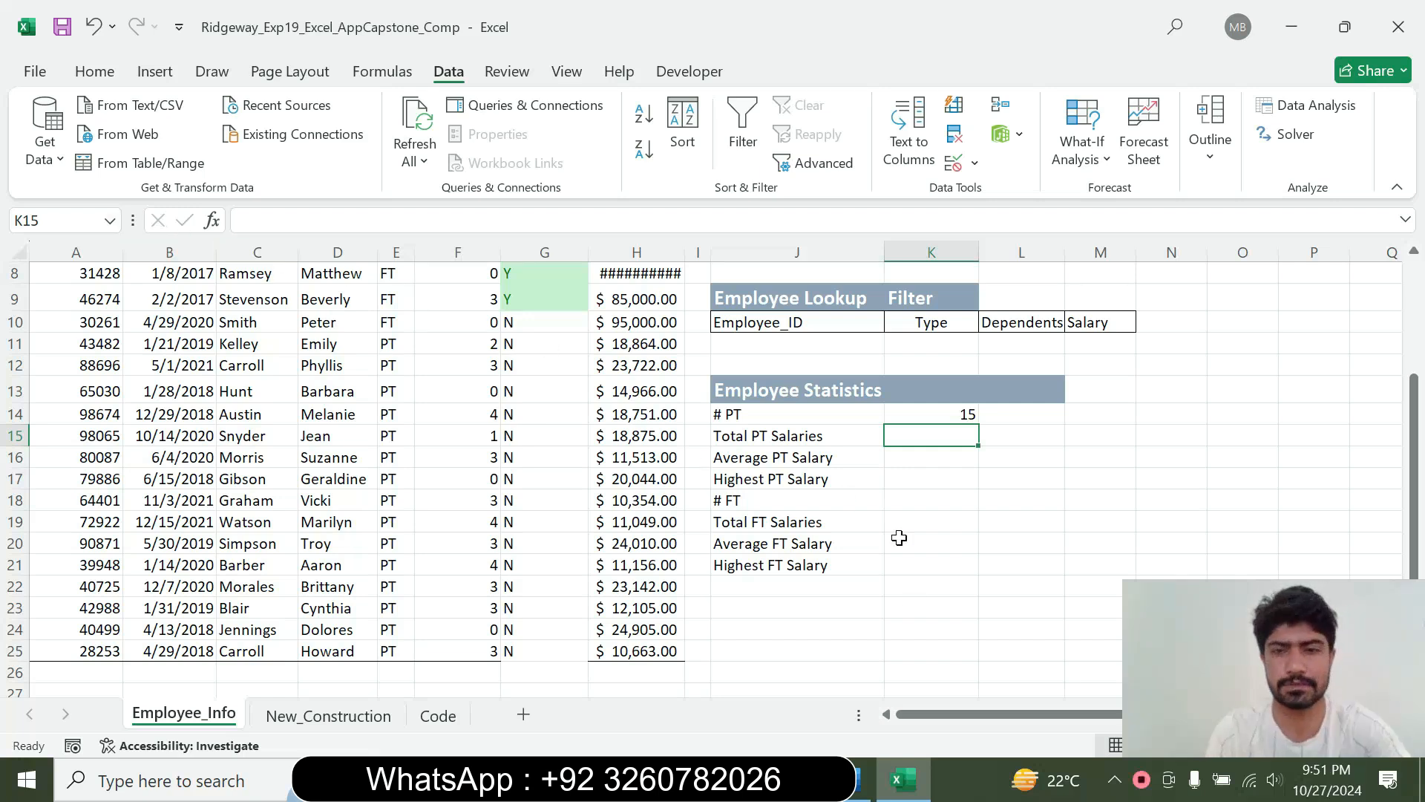
{"action": "left_click", "coordinate": [862, 779]}
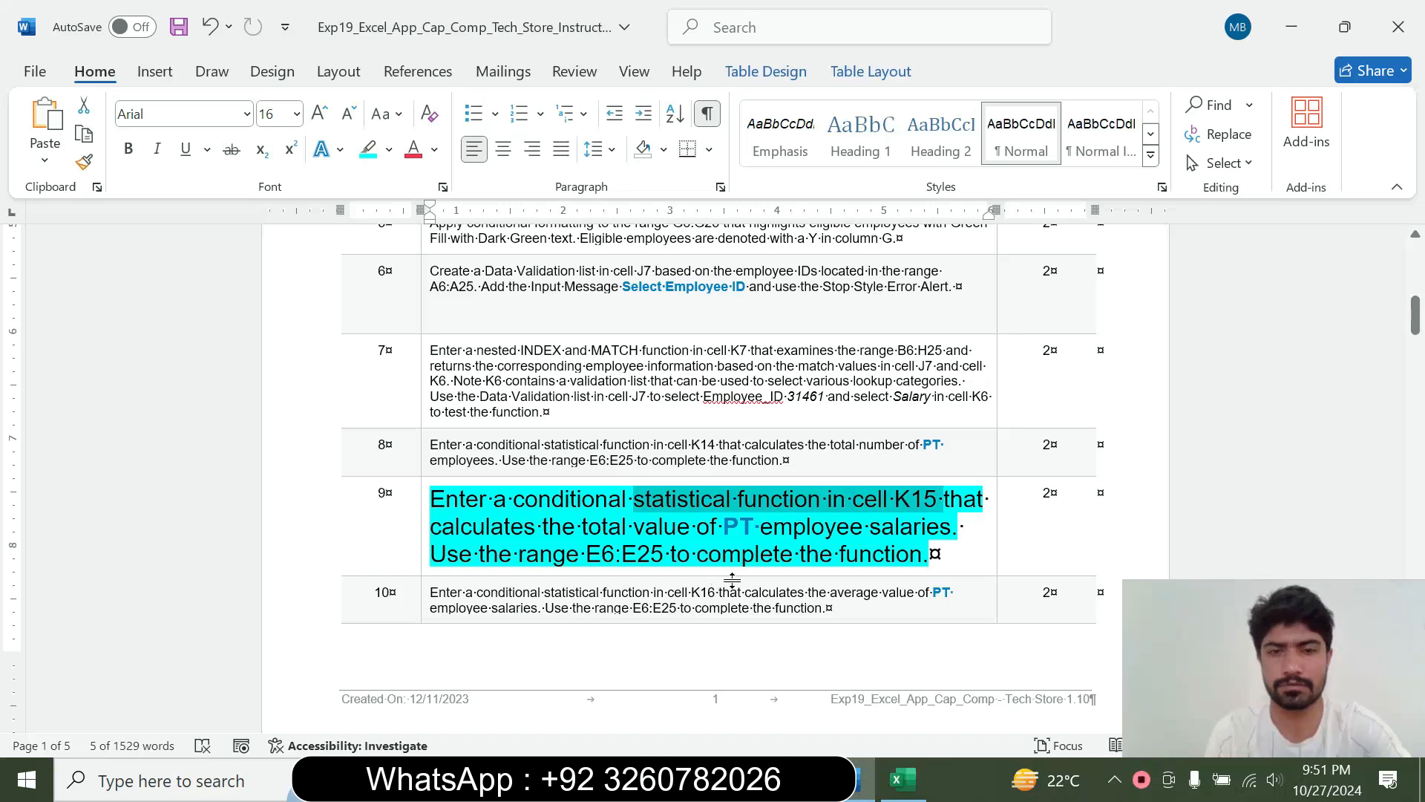
{"action": "left_click", "coordinate": [903, 779]}
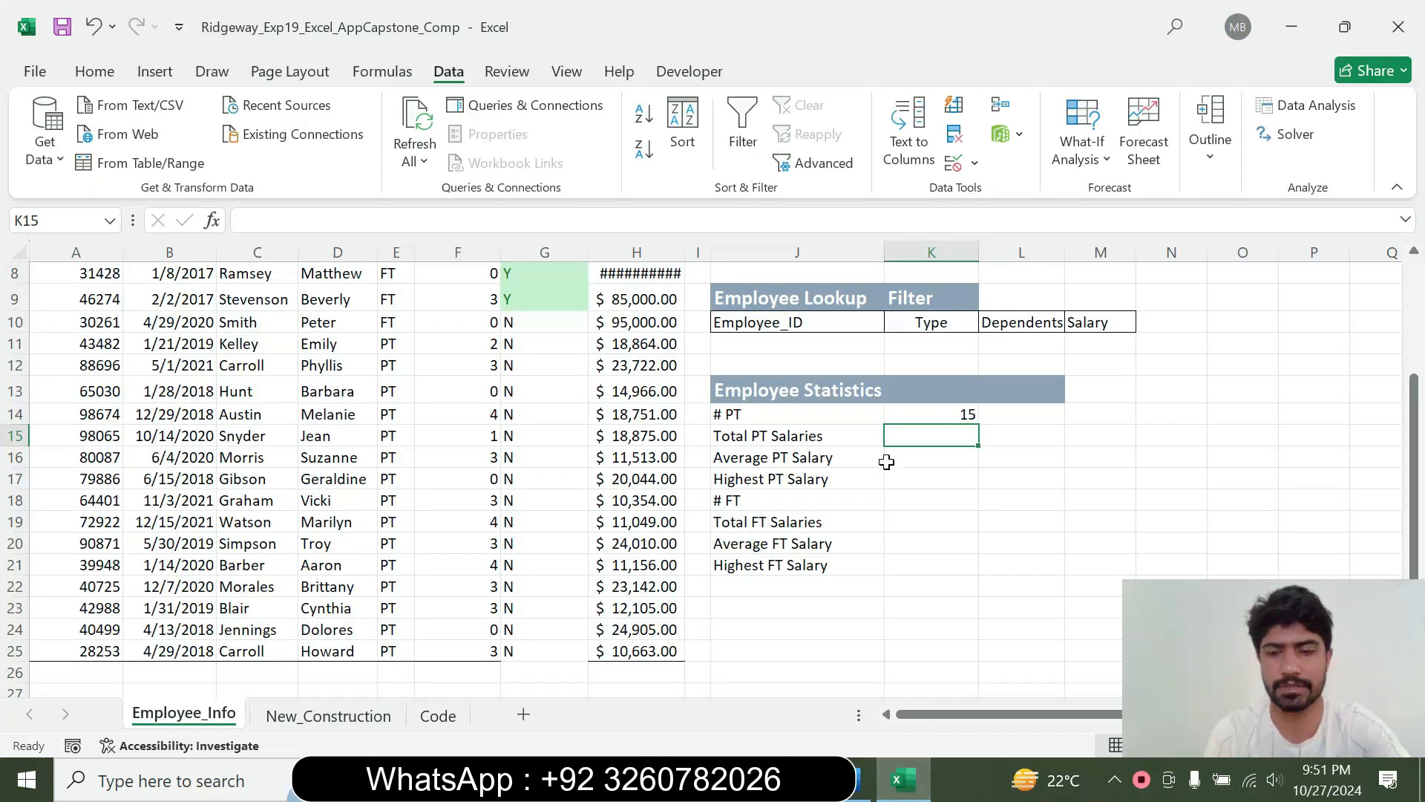
Start a SUMIF function in K15 and open its Function Arguments dialog
{"action": "type", "text": "="}
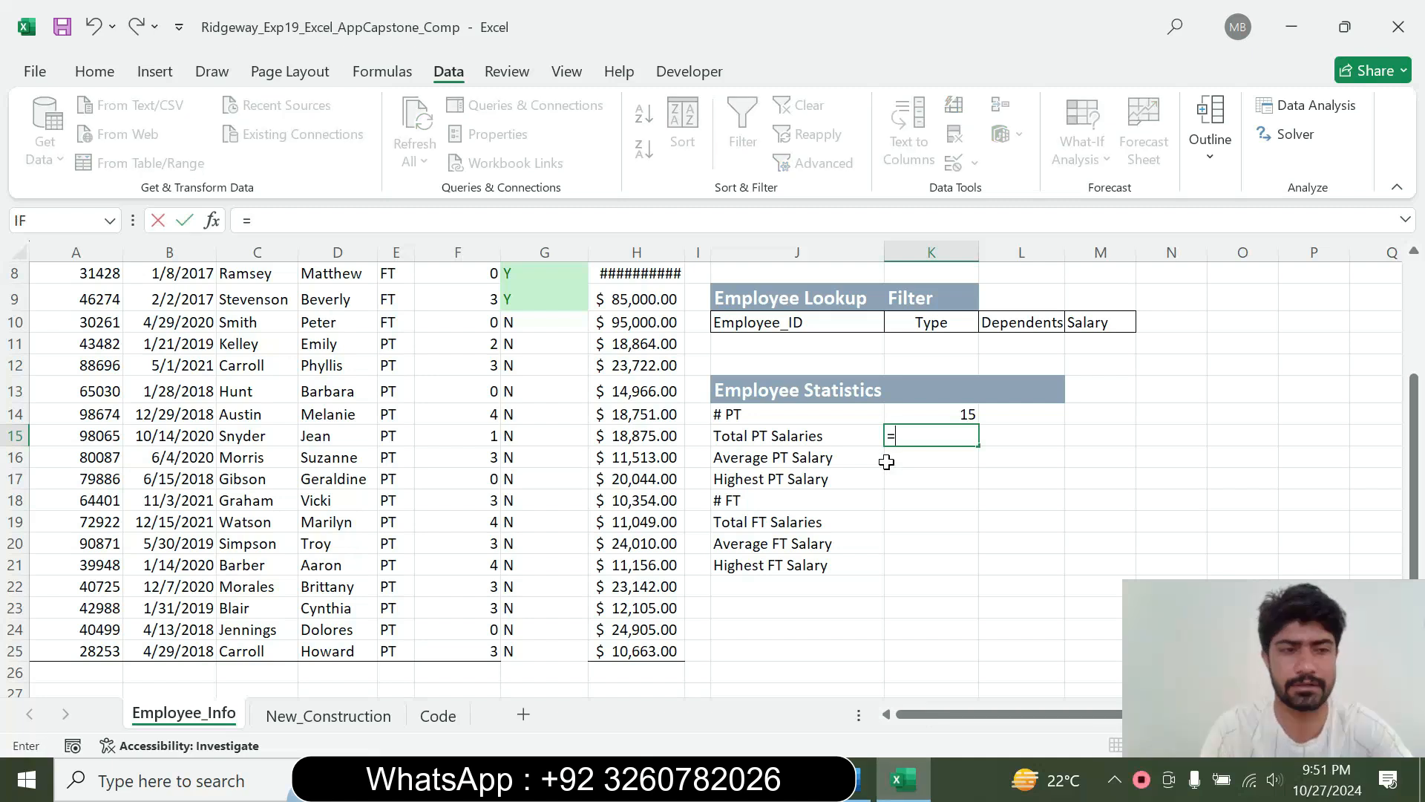
{"action": "type", "text": "sumif"}
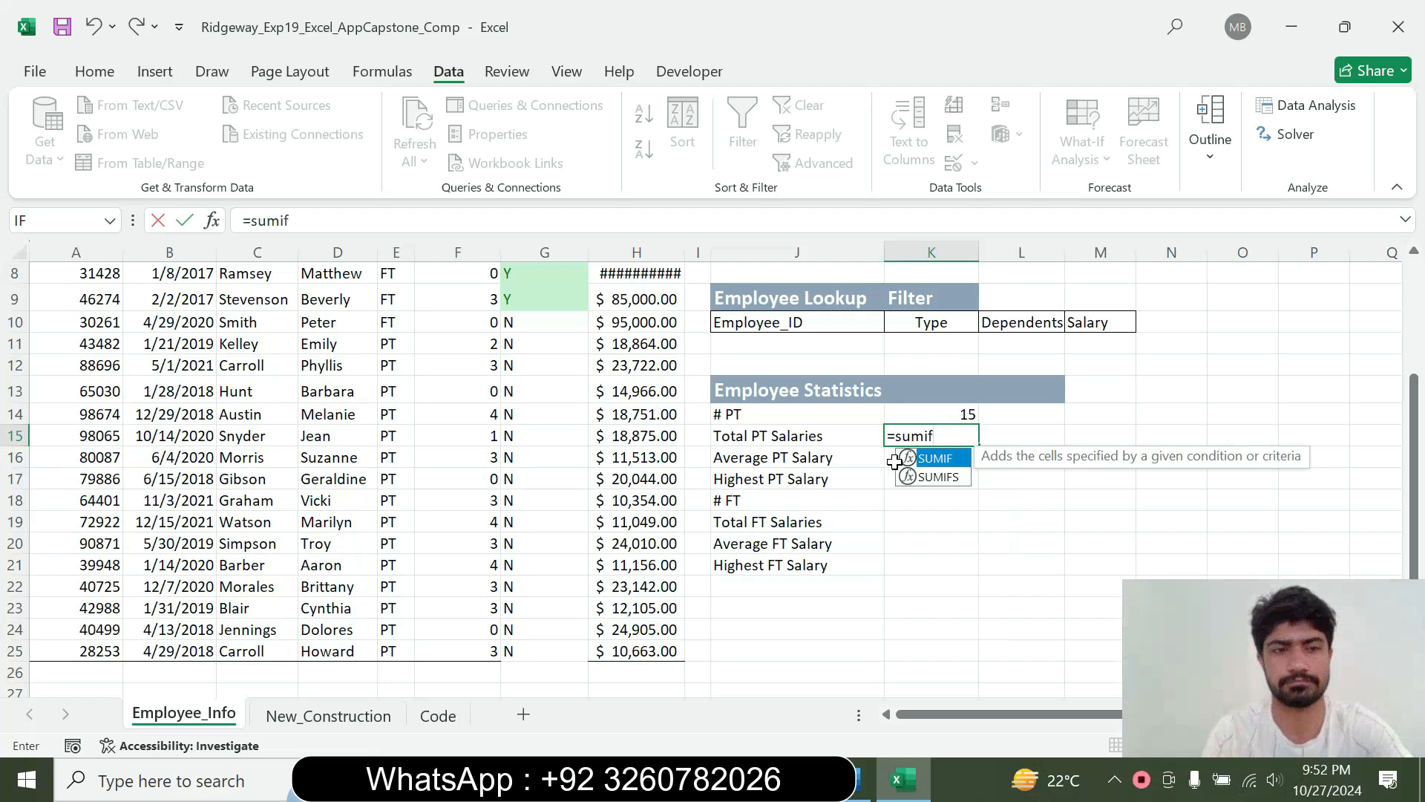
{"action": "double_click", "coordinate": [941, 460]}
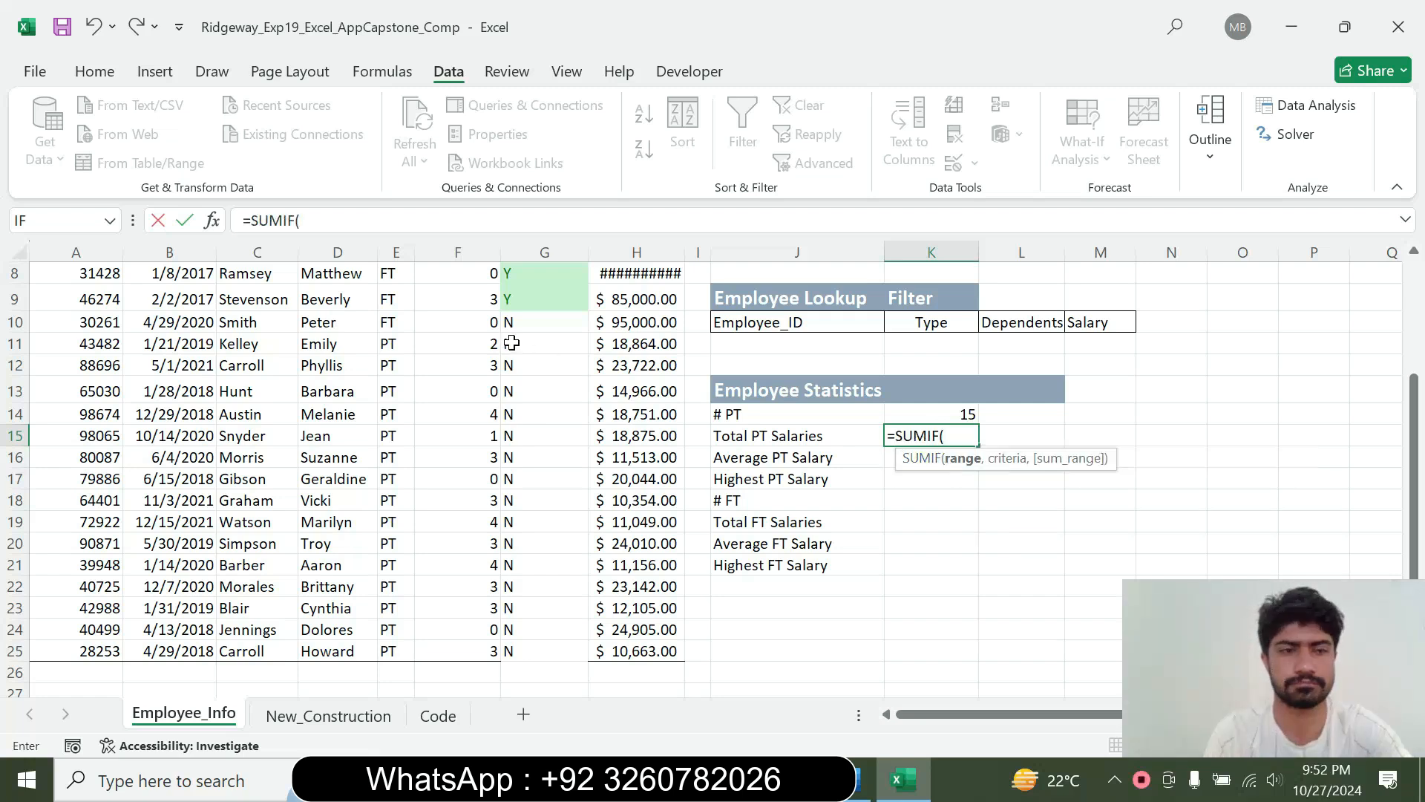
{"action": "left_click", "coordinate": [211, 221]}
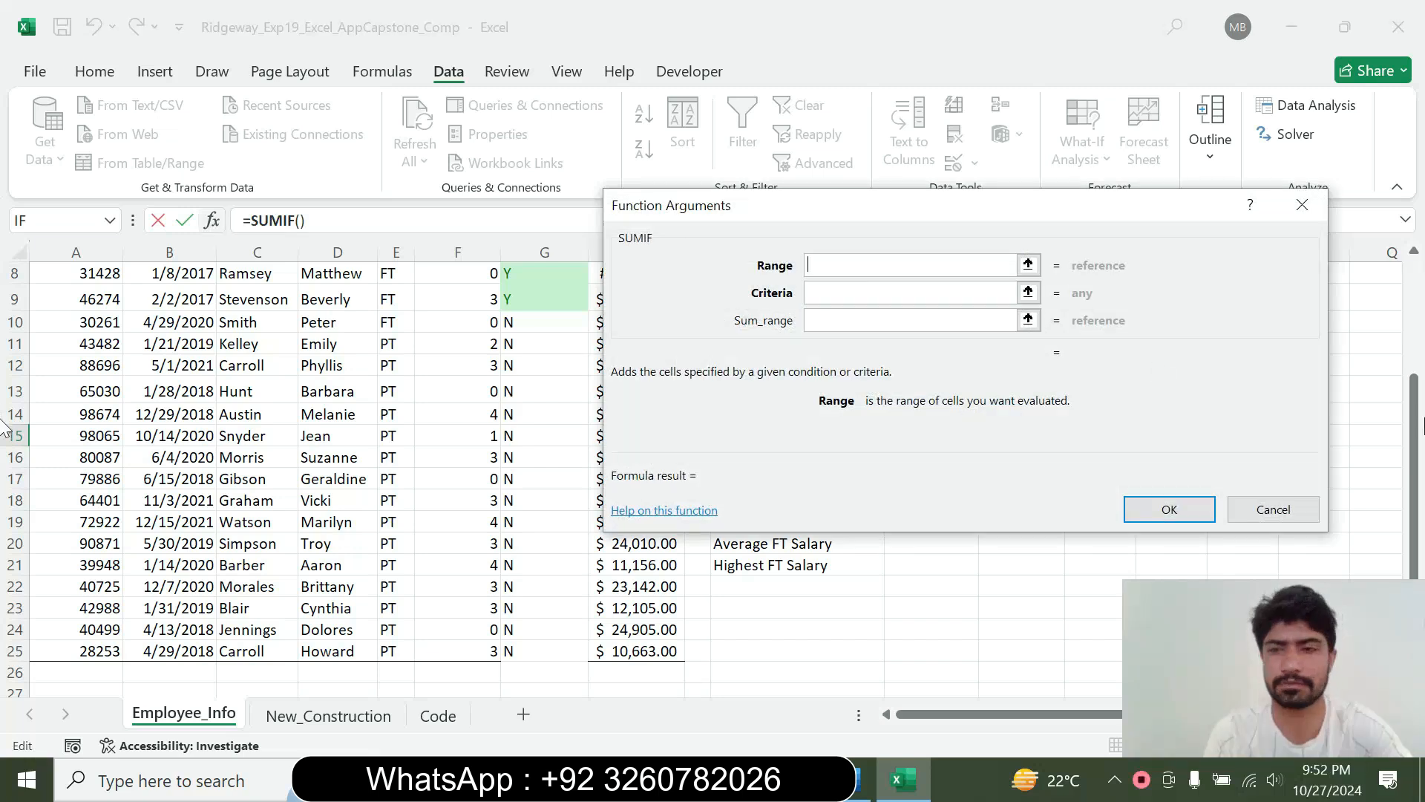
Set the SUMIF range to E6:E25 and its criteria to "PT"
{"action": "left_click_drag", "start_coordinate": [1414, 443], "coordinate": [1401, 332]}
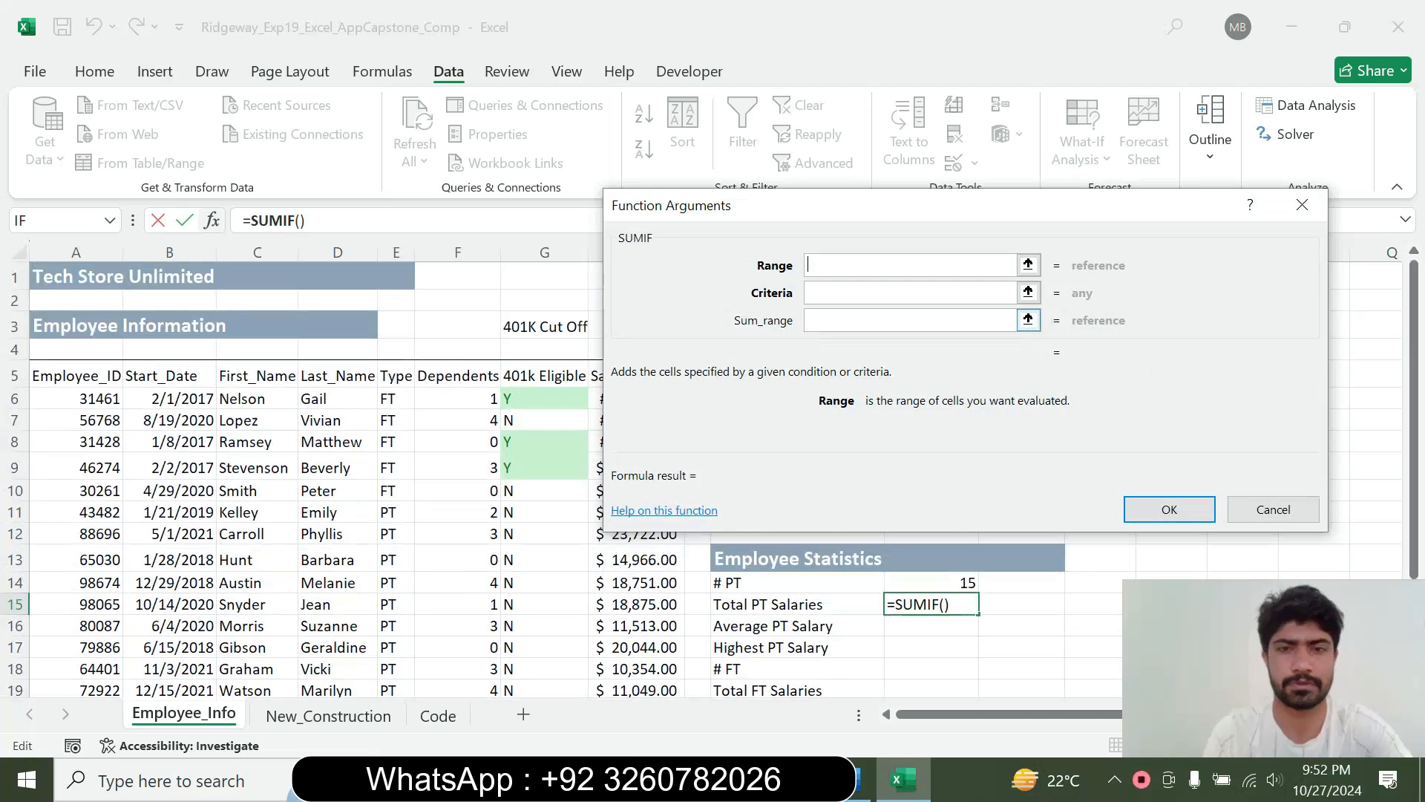
{"action": "left_click_drag", "start_coordinate": [387, 396], "coordinate": [401, 659]}
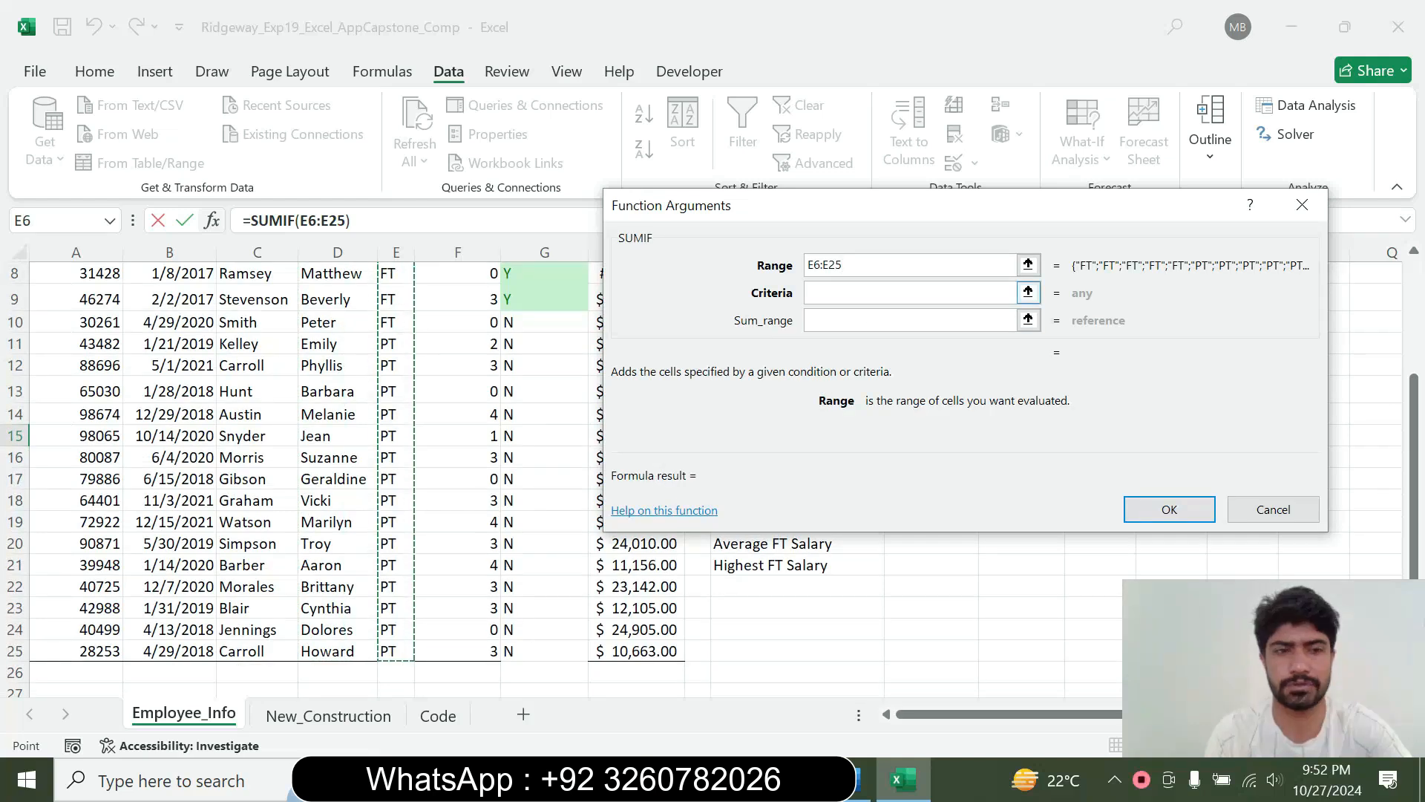
{"action": "left_click", "coordinate": [911, 293]}
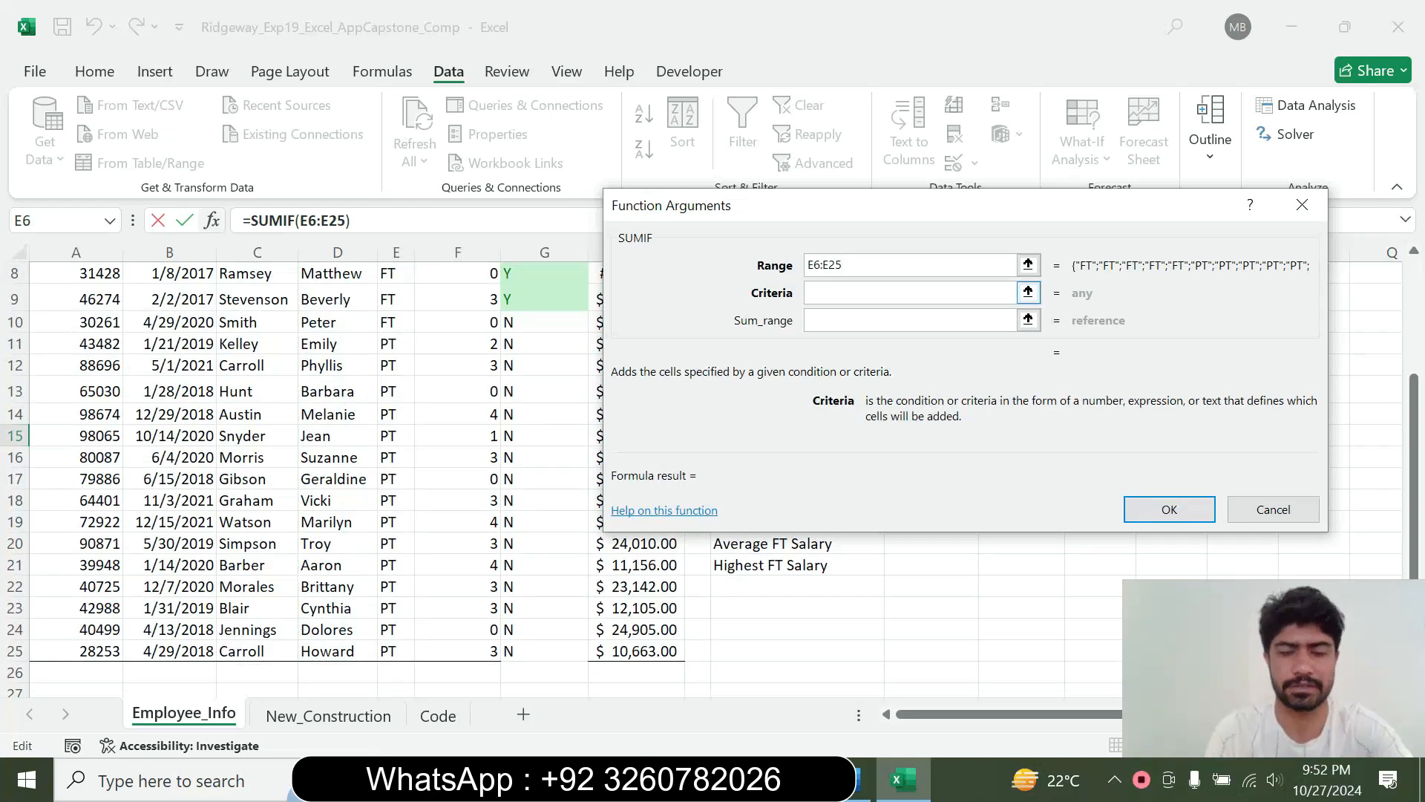
{"action": "type", "text": "\"PT\""}
Set the SUMIF sum range to the salaries in H6:H25 and enter the formula in K15
{"action": "left_click", "coordinate": [911, 320]}
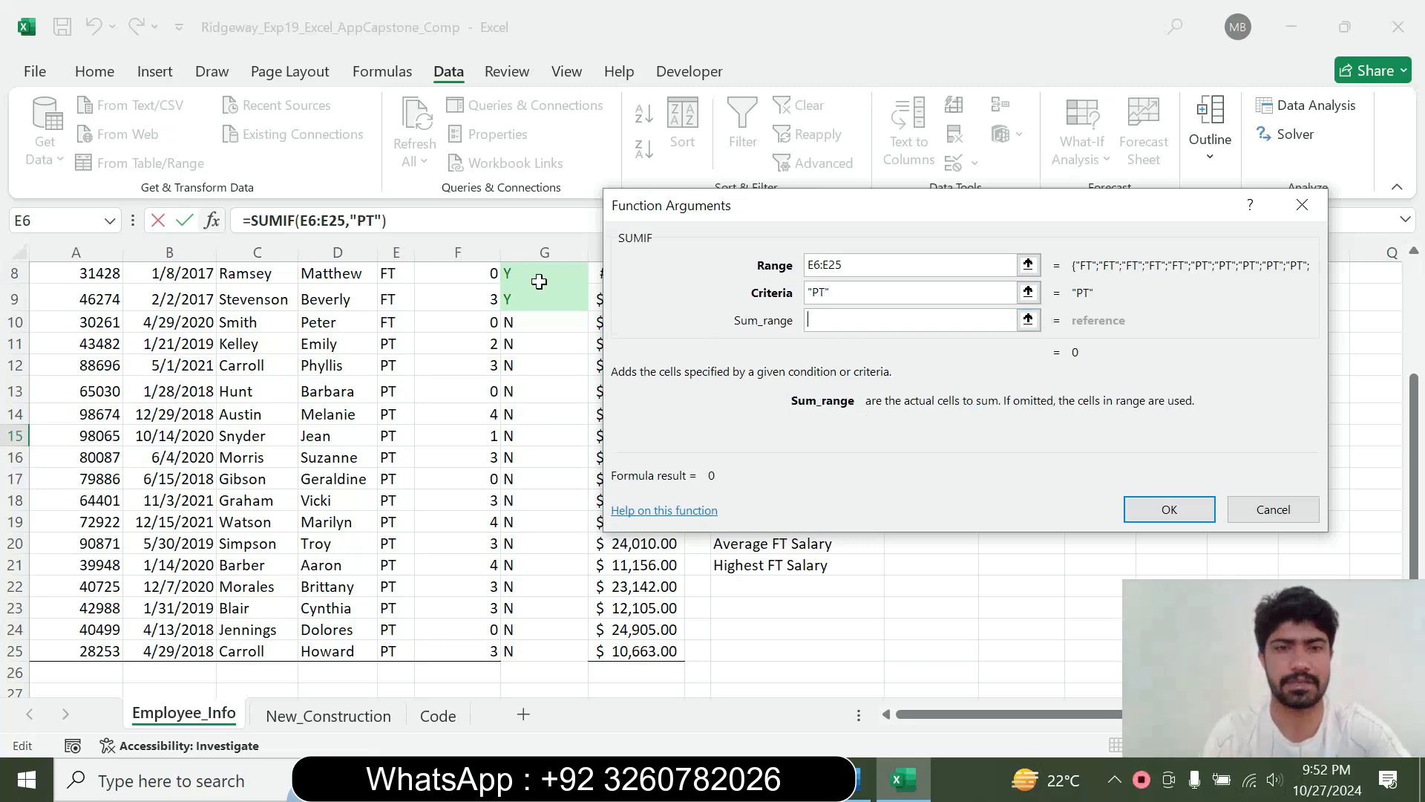
{"action": "left_click_drag", "start_coordinate": [1415, 469], "coordinate": [1415, 338]}
{"action": "left_click_drag", "start_coordinate": [731, 215], "coordinate": [887, 196]}
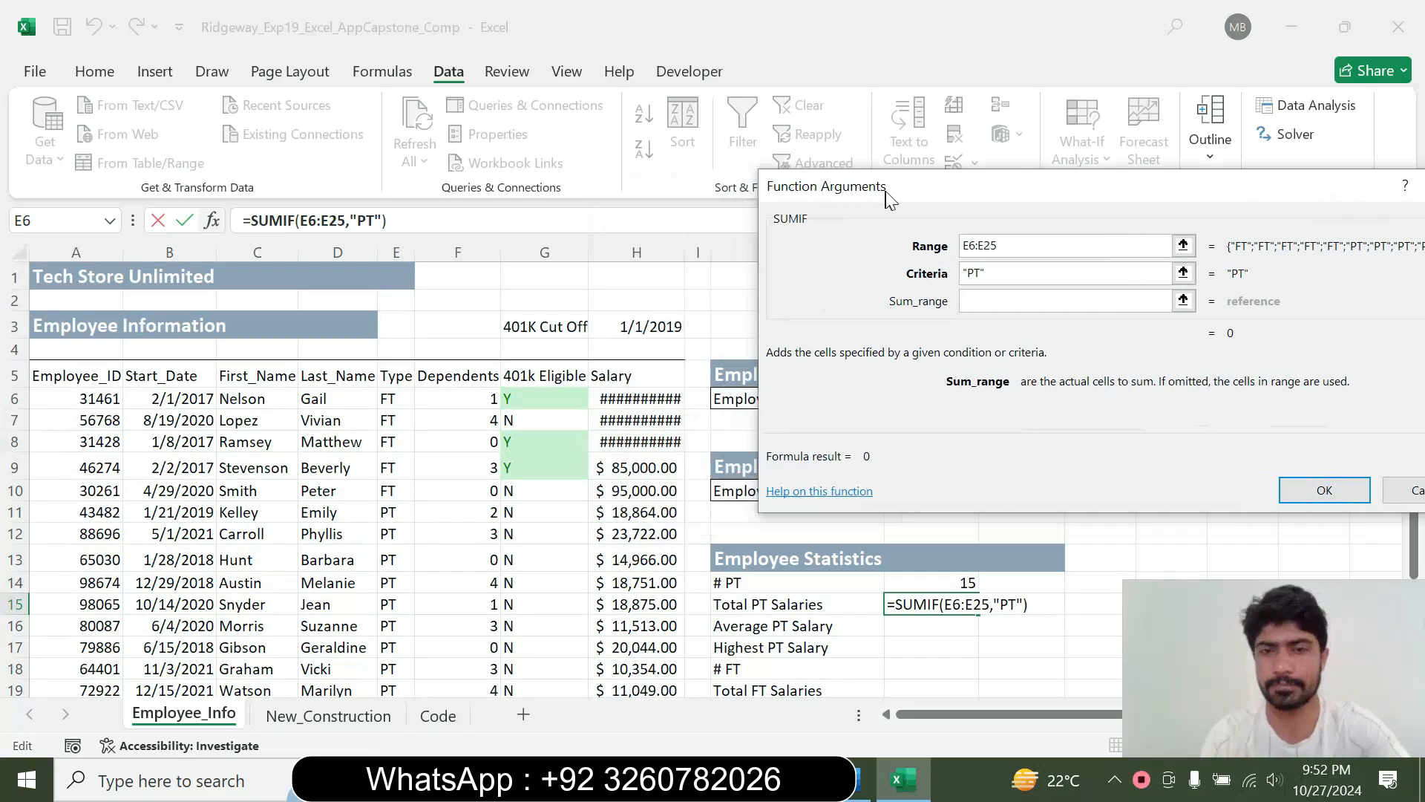
{"action": "left_click_drag", "start_coordinate": [648, 391], "coordinate": [653, 511]}
{"action": "left_click", "coordinate": [1314, 488]}
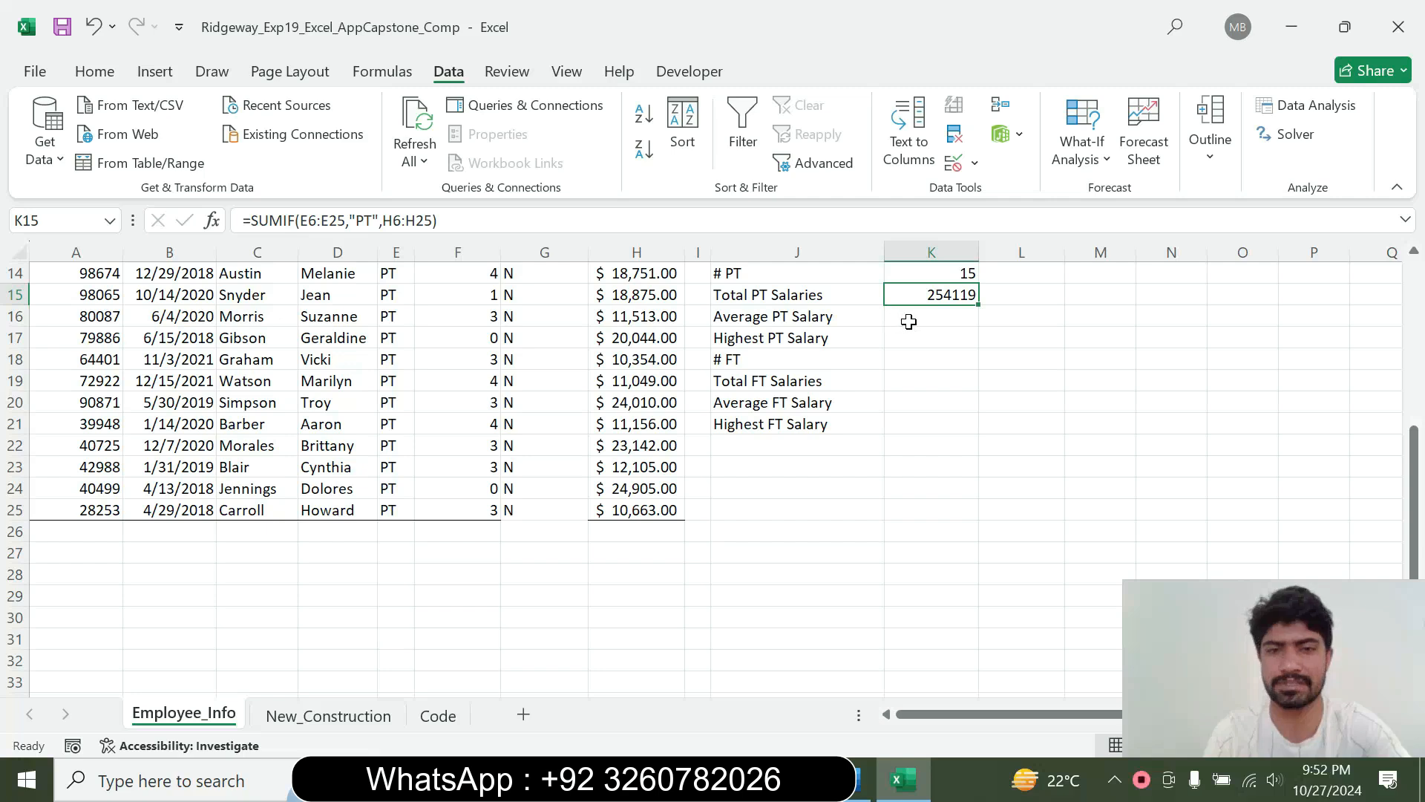
Switch to Word, reset the step 9 instruction text to 9 pt and remove its highlight
{"action": "left_click", "coordinate": [861, 780]}
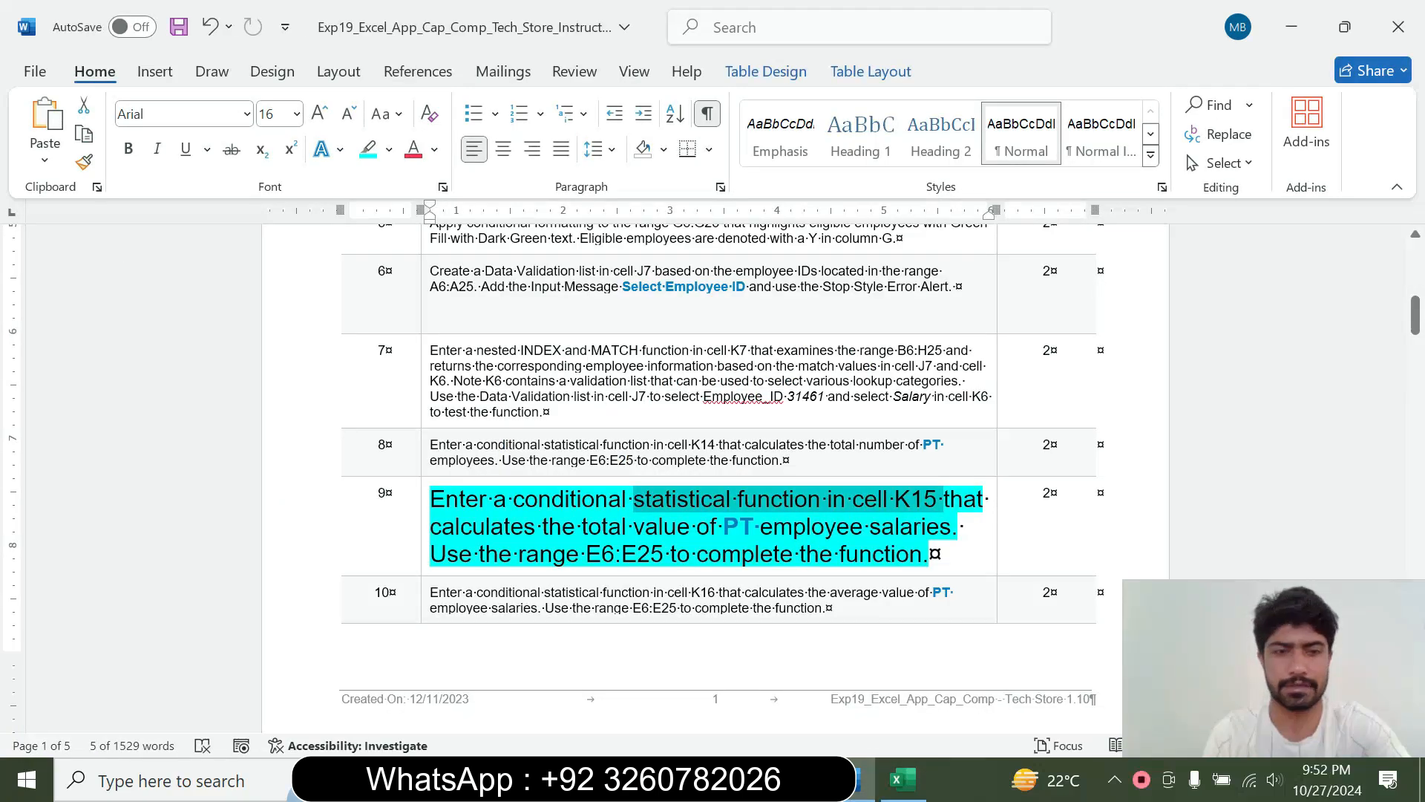
{"action": "left_click", "coordinate": [421, 536]}
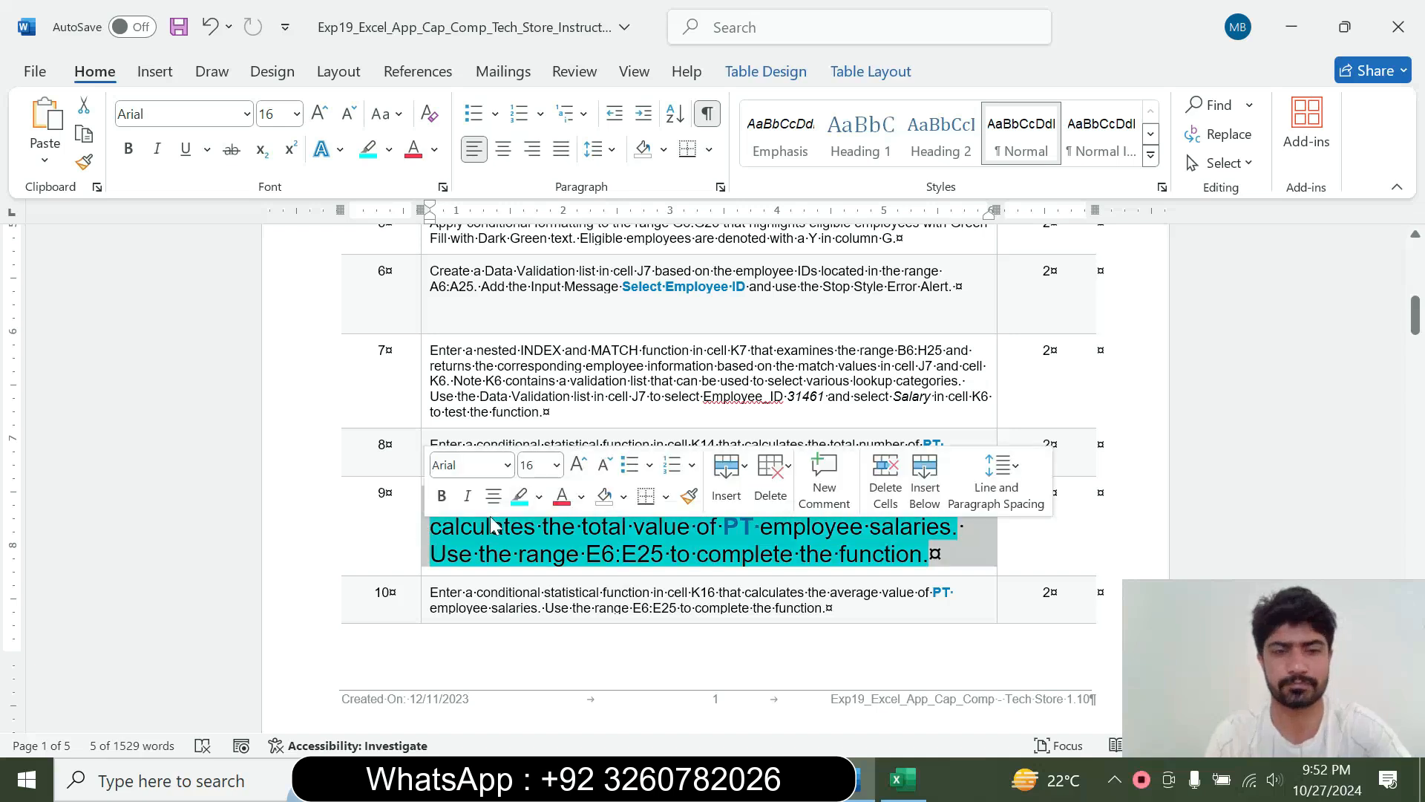
{"action": "left_click", "coordinate": [556, 465]}
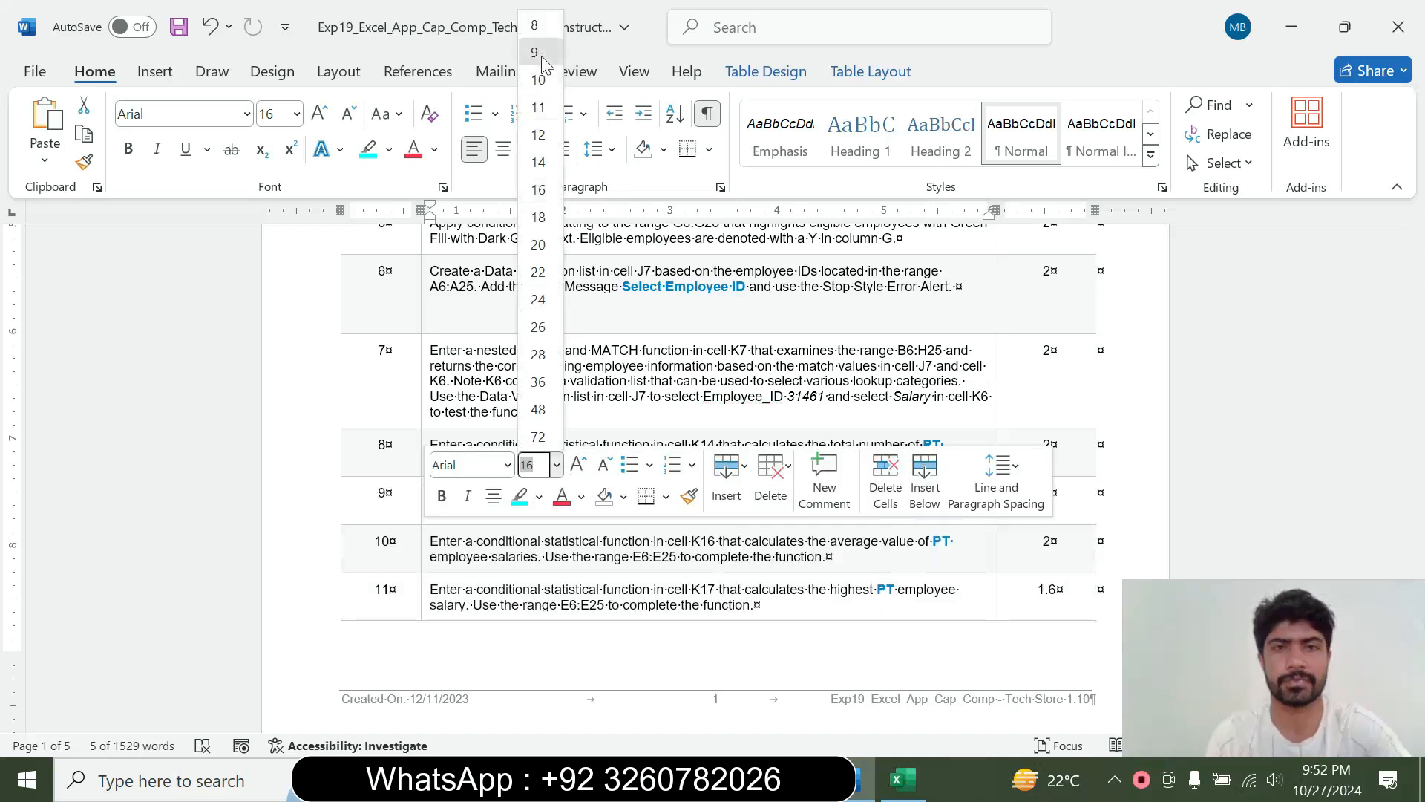
{"action": "left_click", "coordinate": [529, 78]}
{"action": "left_click", "coordinate": [389, 149]}
{"action": "left_click", "coordinate": [430, 327]}
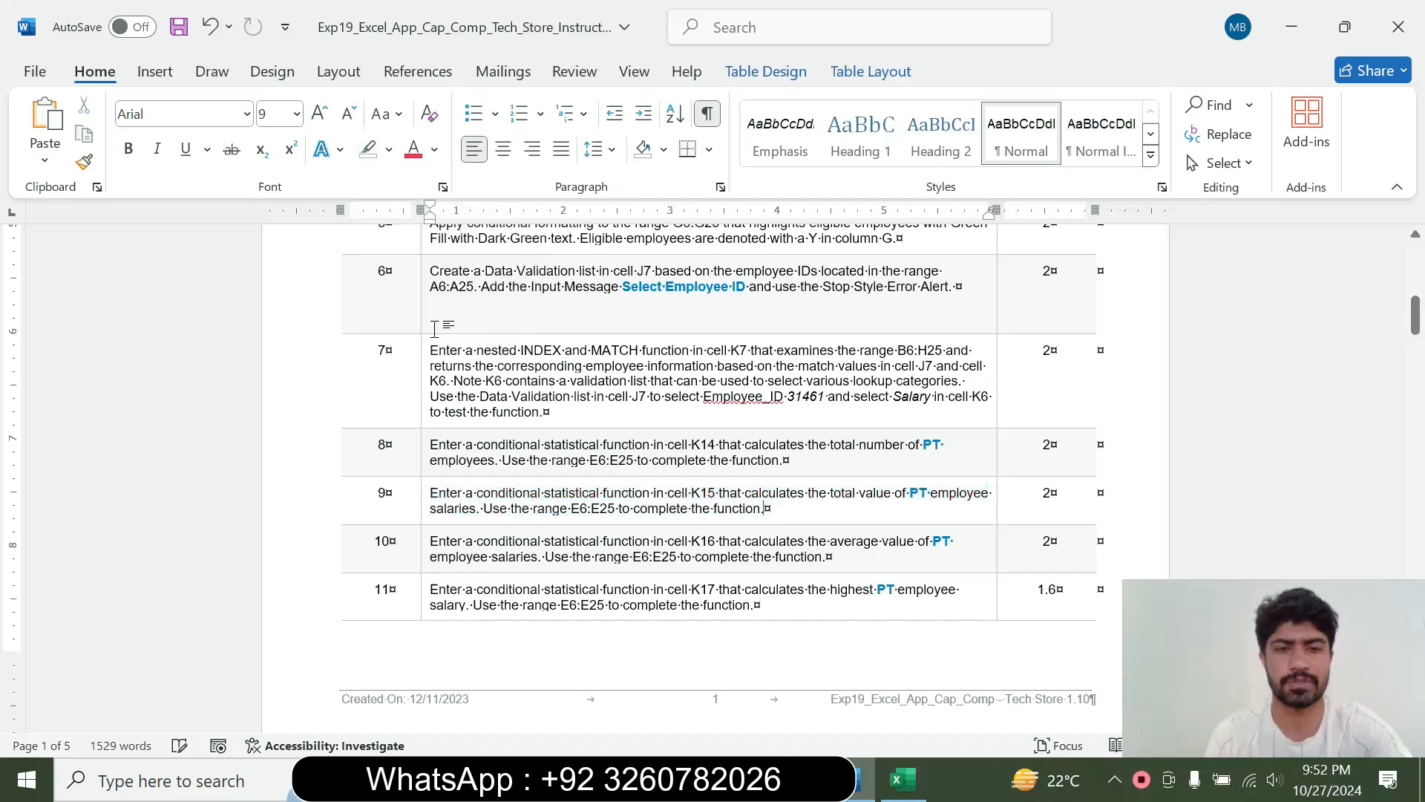
Enlarge the step 10 instruction text to 16 pt and highlight it in cyan
{"action": "left_click", "coordinate": [423, 567]}
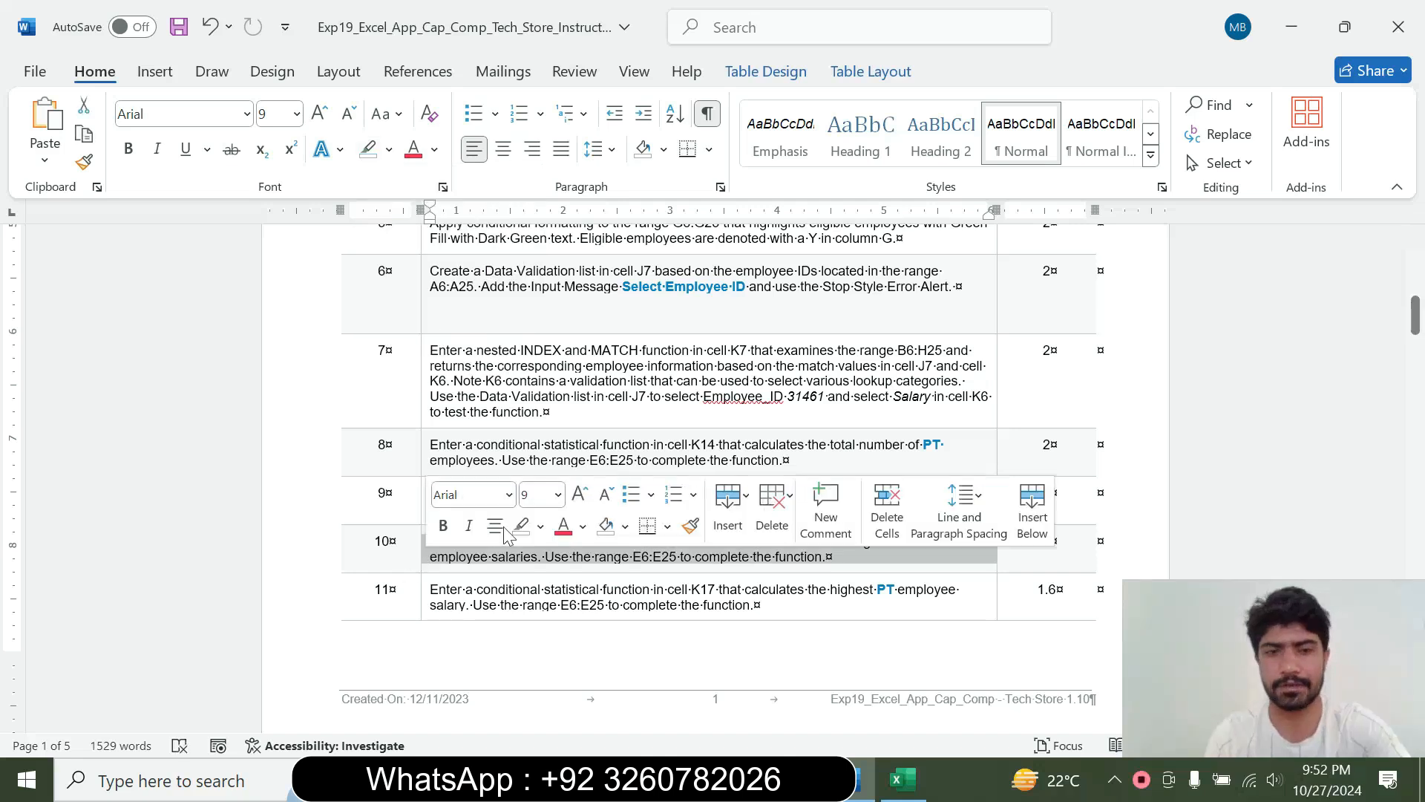
{"action": "left_click", "coordinate": [558, 495]}
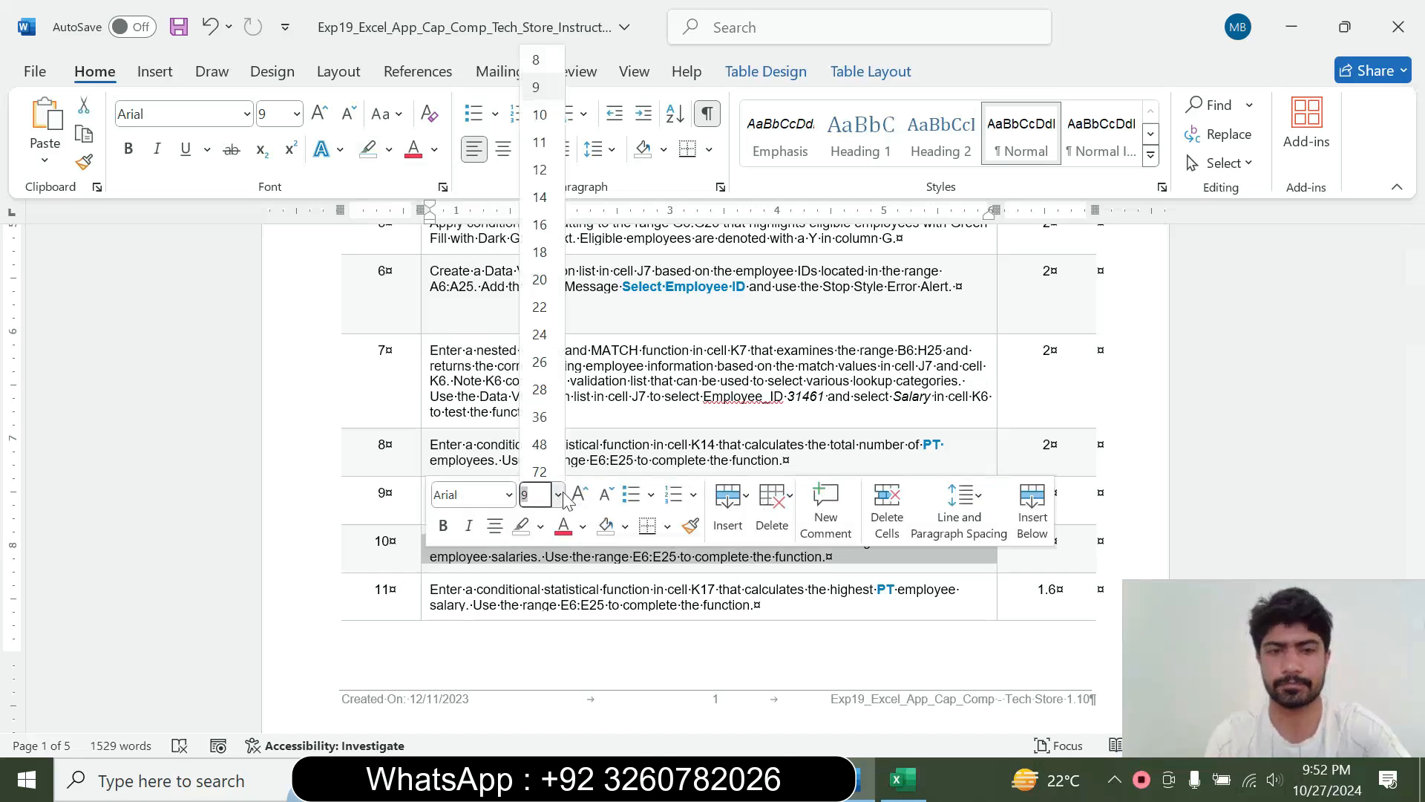
{"action": "left_click", "coordinate": [539, 224]}
{"action": "left_click", "coordinate": [389, 149]}
{"action": "left_click", "coordinate": [439, 227]}
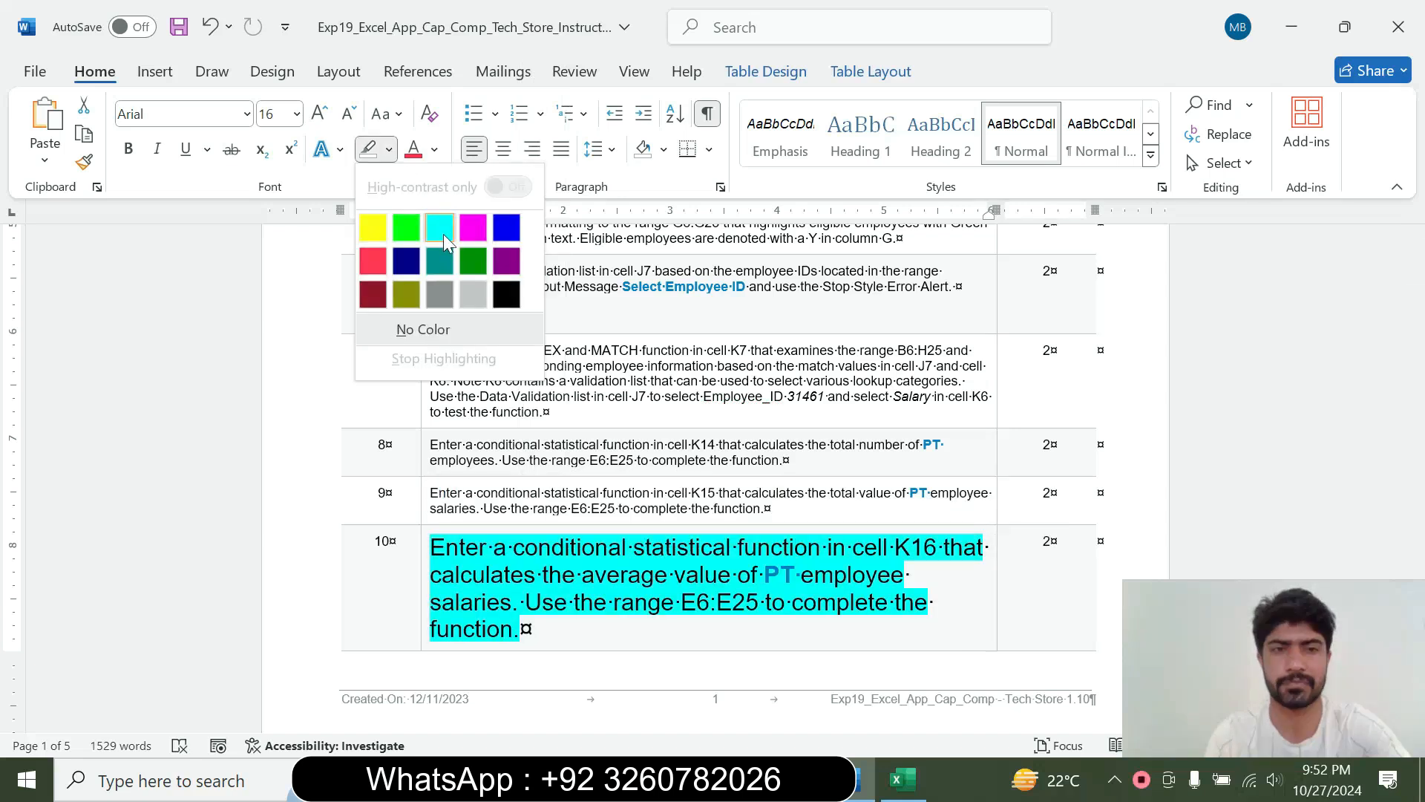
Read the step 10 instruction in Word and switch to Excel at cell K16 beside Average PT Salary
{"action": "left_click", "coordinate": [1415, 319]}
{"action": "left_click_drag", "start_coordinate": [1415, 327], "coordinate": [1415, 335]}
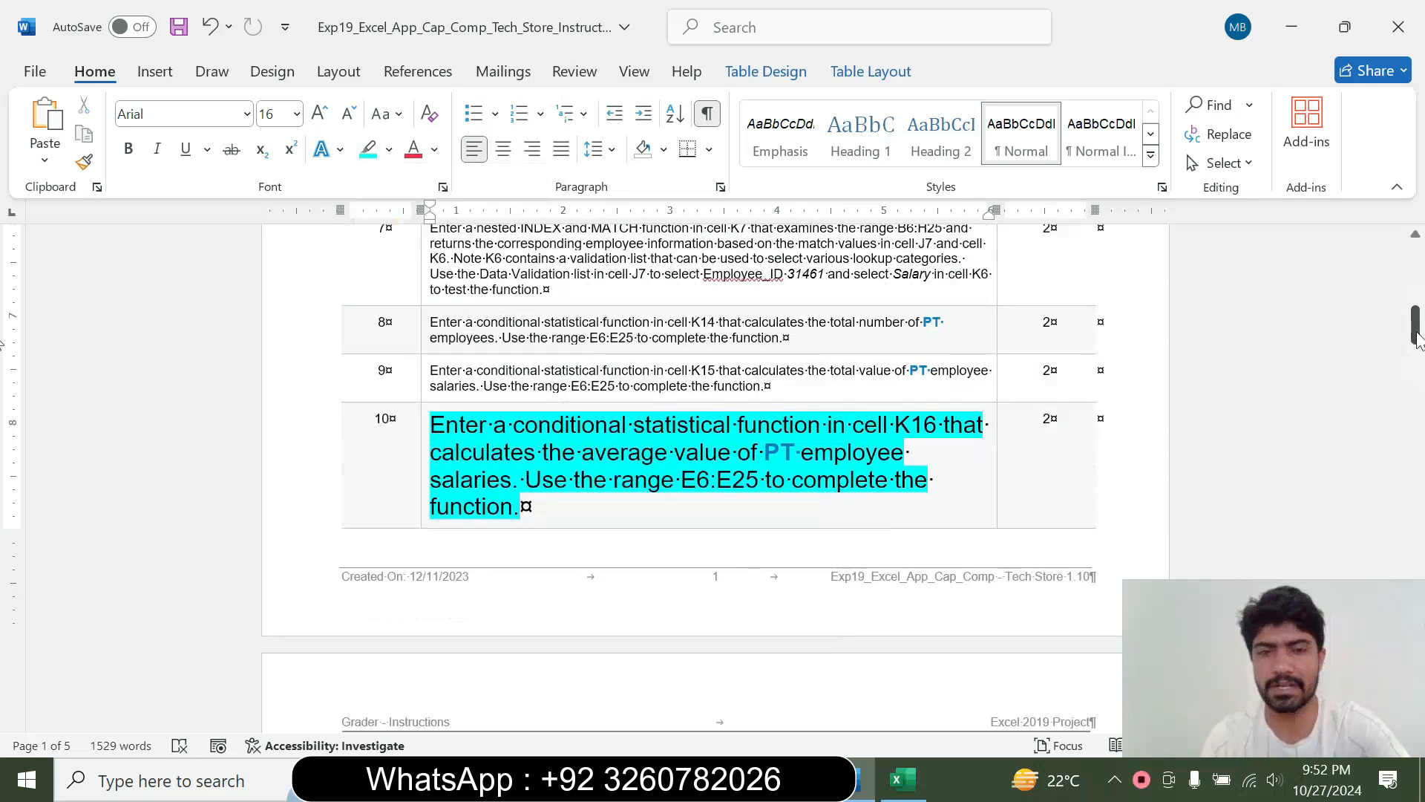
{"action": "left_click_drag", "start_coordinate": [432, 425], "coordinate": [586, 496]}
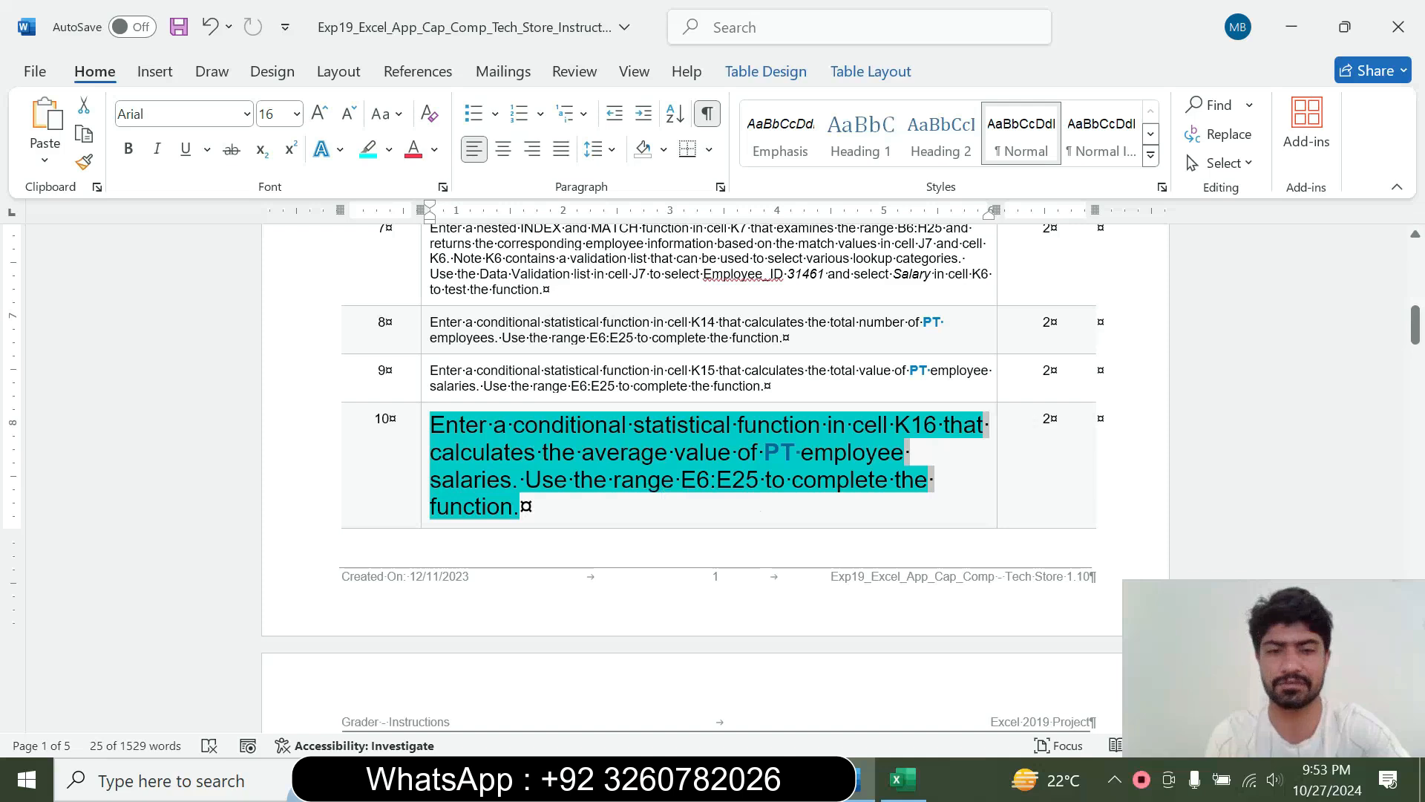
{"action": "left_click", "coordinate": [722, 468]}
{"action": "left_click_drag", "start_coordinate": [512, 427], "coordinate": [942, 427]}
{"action": "left_click", "coordinate": [899, 781]}
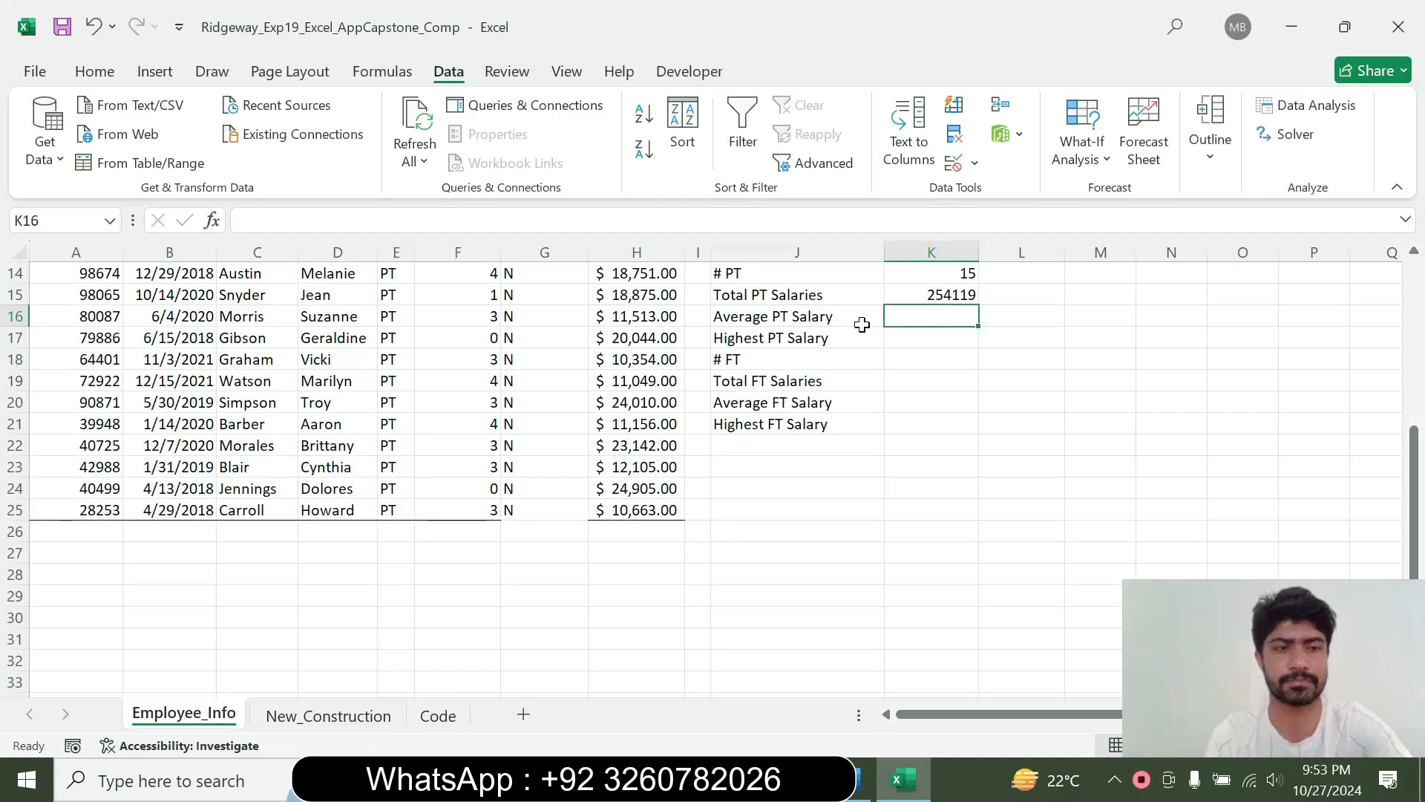
Start an AVERAGEIF function in K16 and open its Function Arguments dialog
{"action": "type", "text": "="}
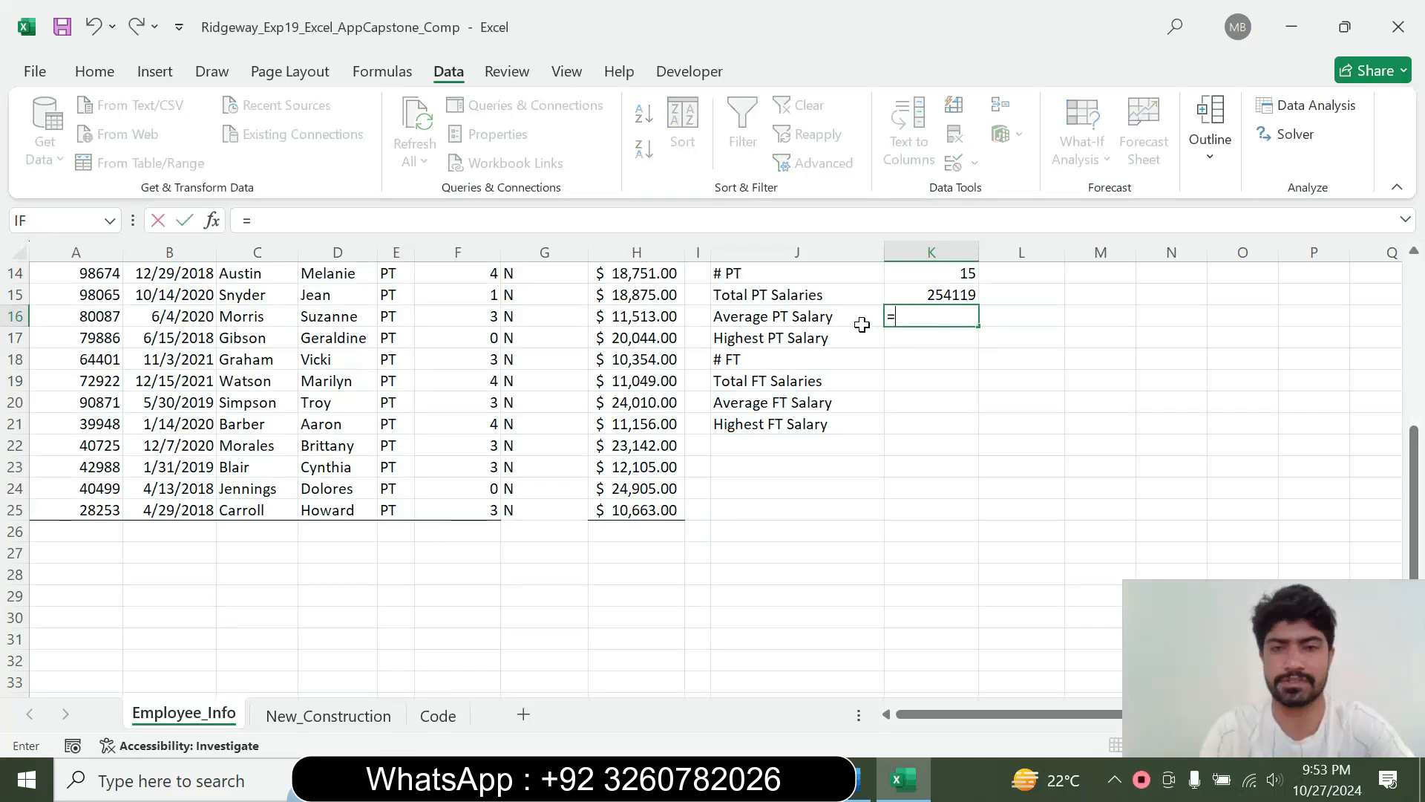
{"action": "type", "text": "aver"}
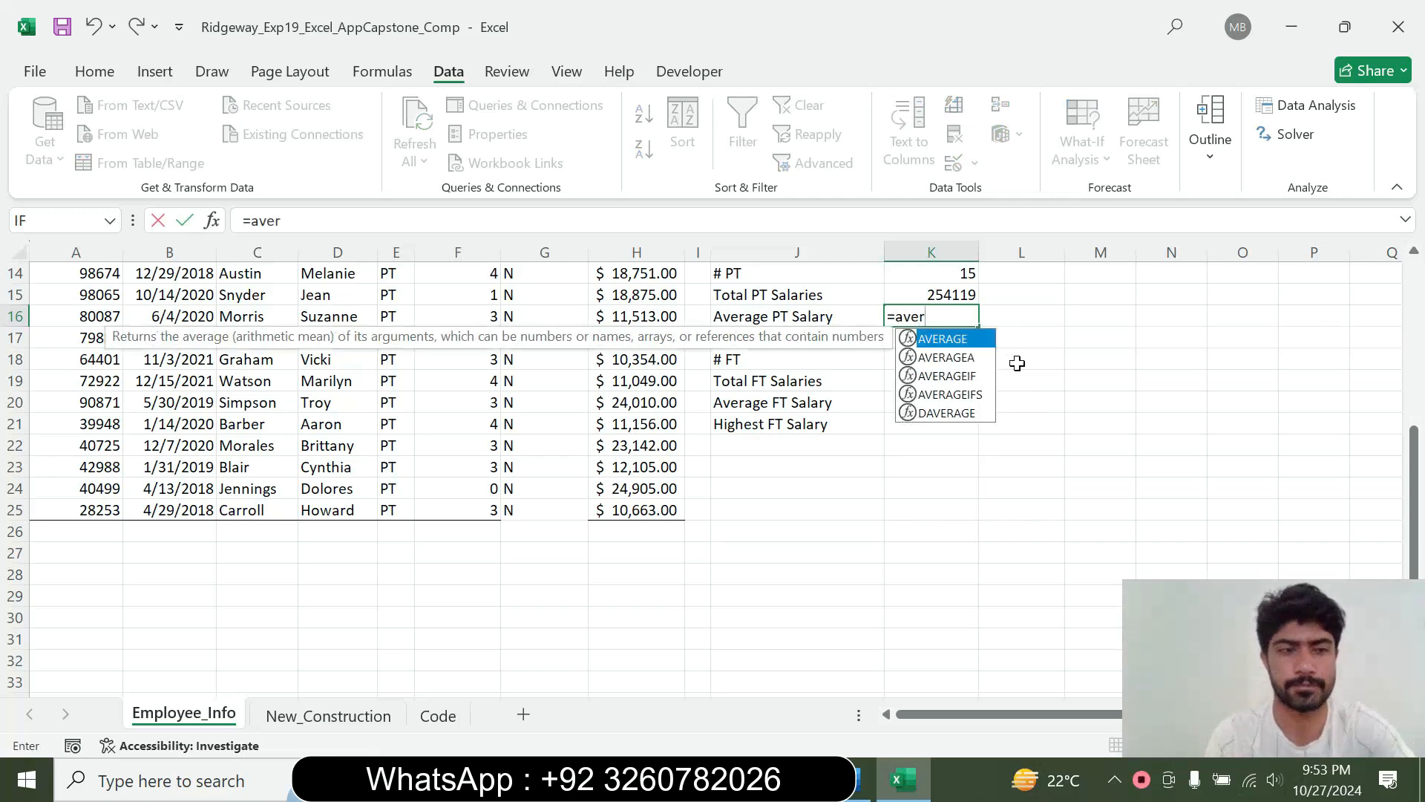
{"action": "double_click", "coordinate": [951, 377]}
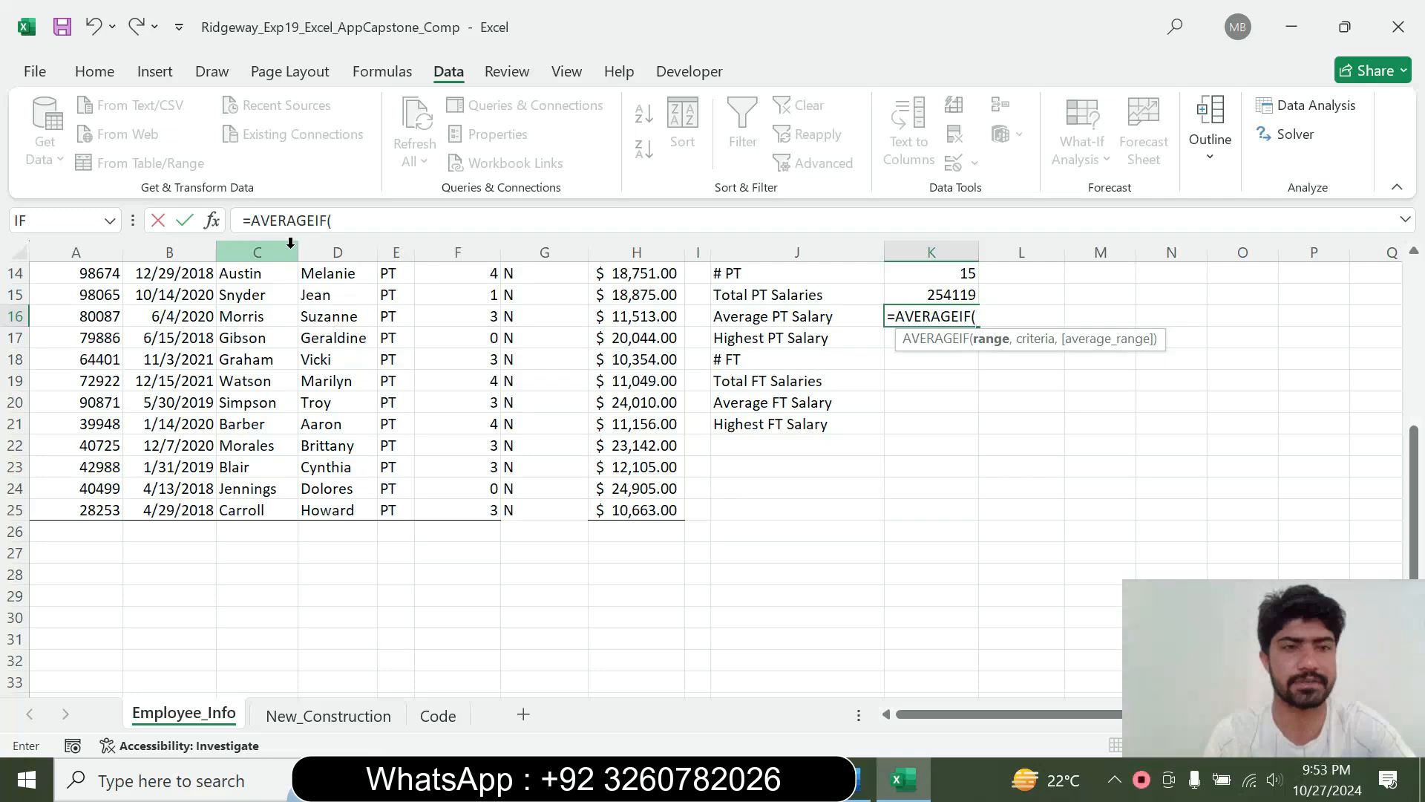
{"action": "left_click", "coordinate": [212, 220]}
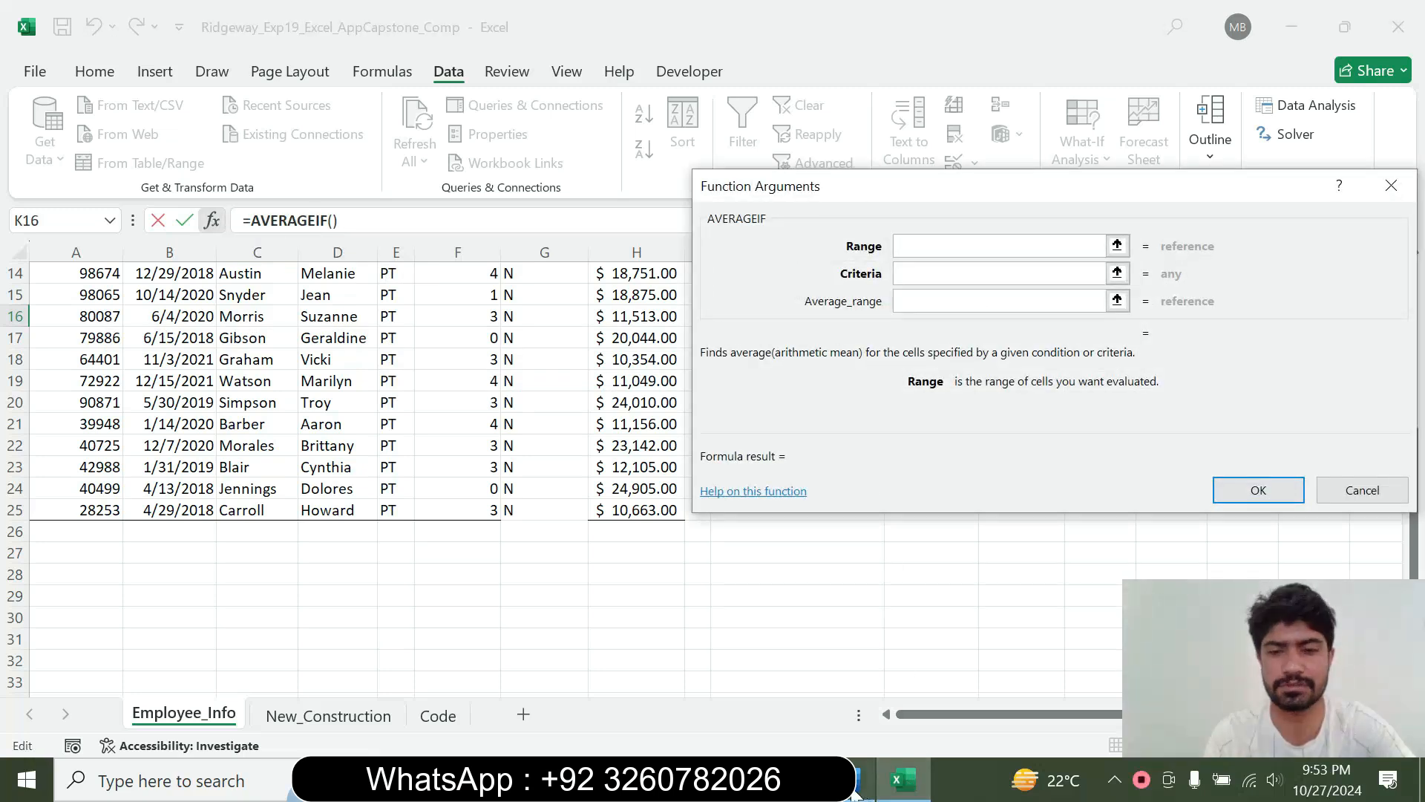
Recheck the step 10 instruction in Word, return to Excel and set the AVERAGEIF range to E6:E25 with criteria "PT"
{"action": "left_click", "coordinate": [861, 780]}
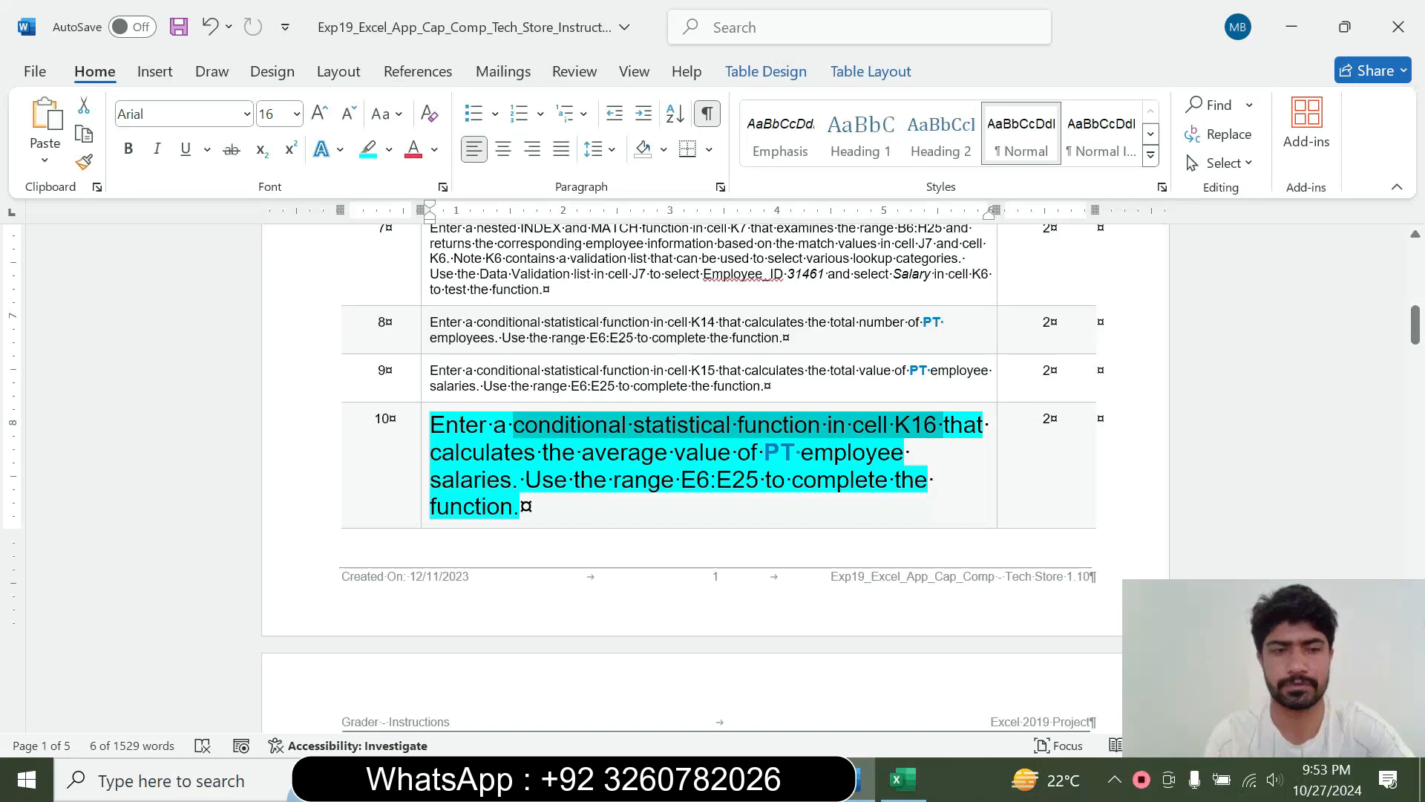
{"action": "left_click", "coordinate": [904, 779]}
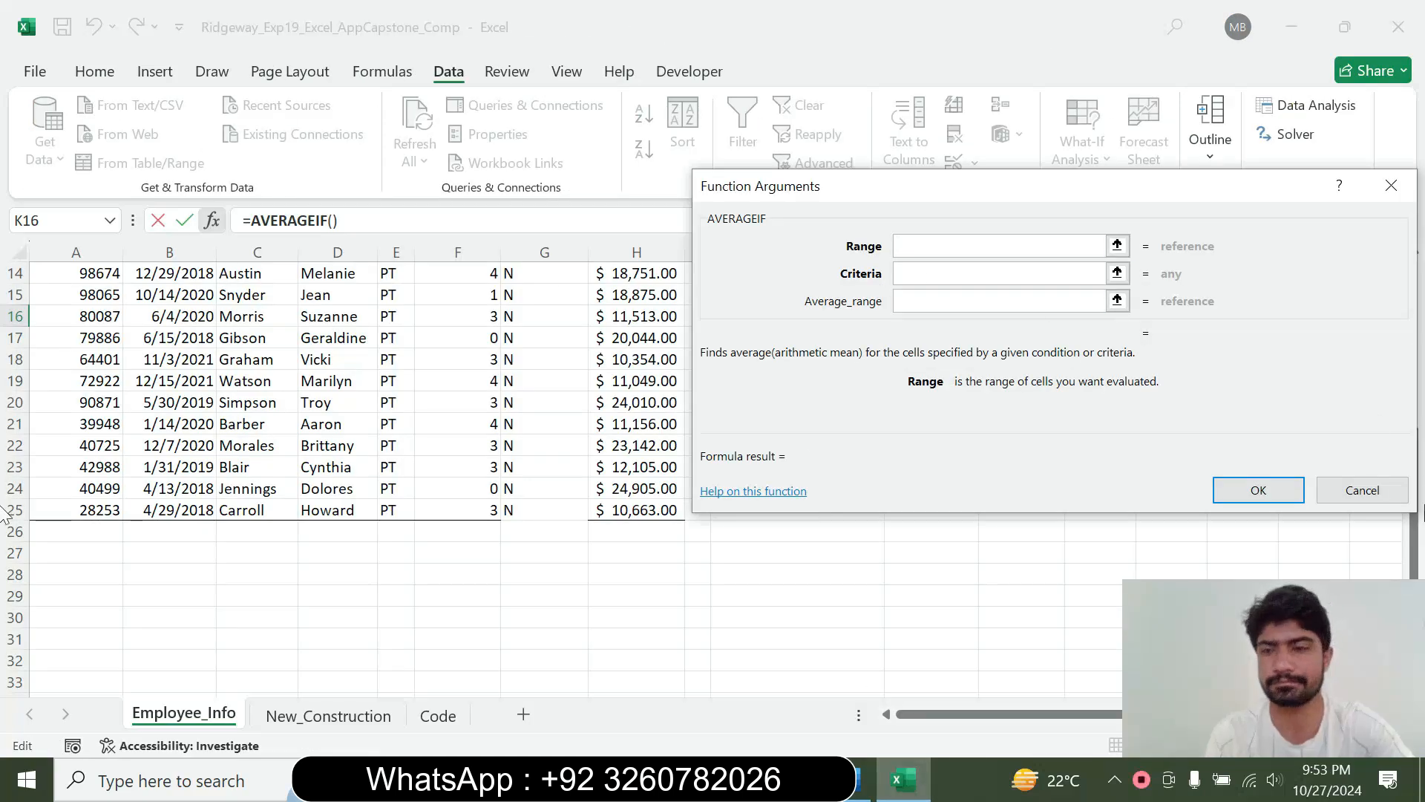
{"action": "left_click_drag", "start_coordinate": [1414, 505], "coordinate": [1401, 294]}
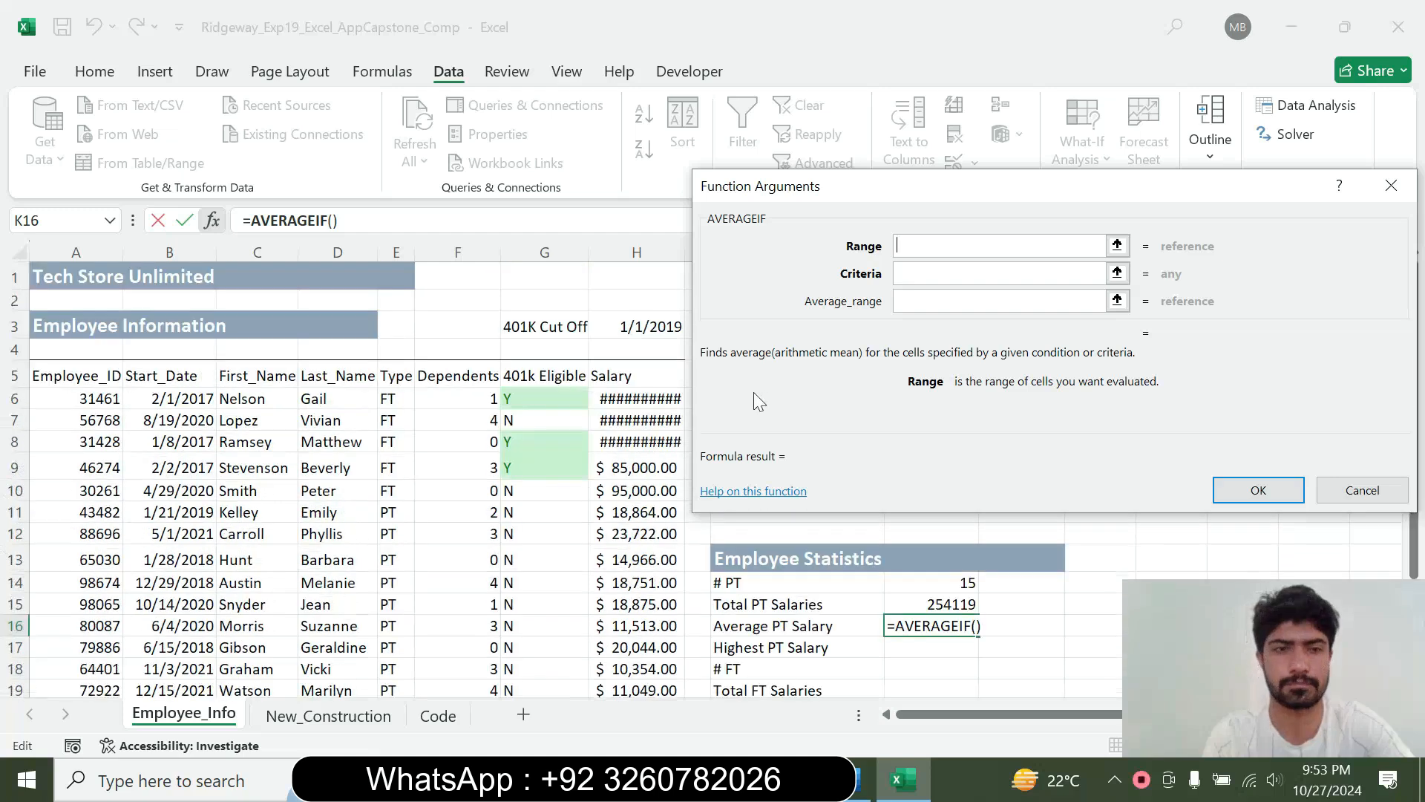
{"action": "left_click_drag", "start_coordinate": [396, 399], "coordinate": [395, 653]}
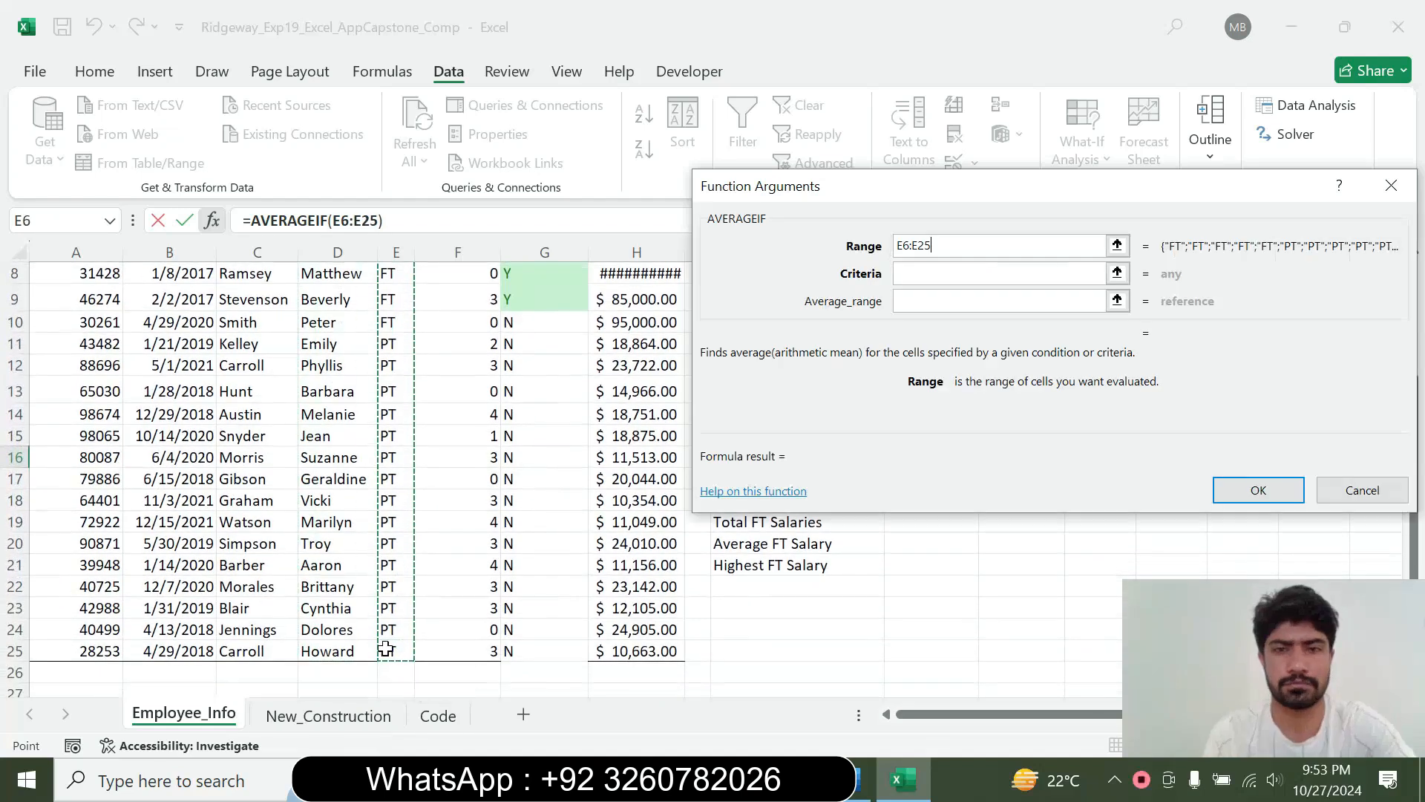
{"action": "left_click", "coordinate": [894, 274]}
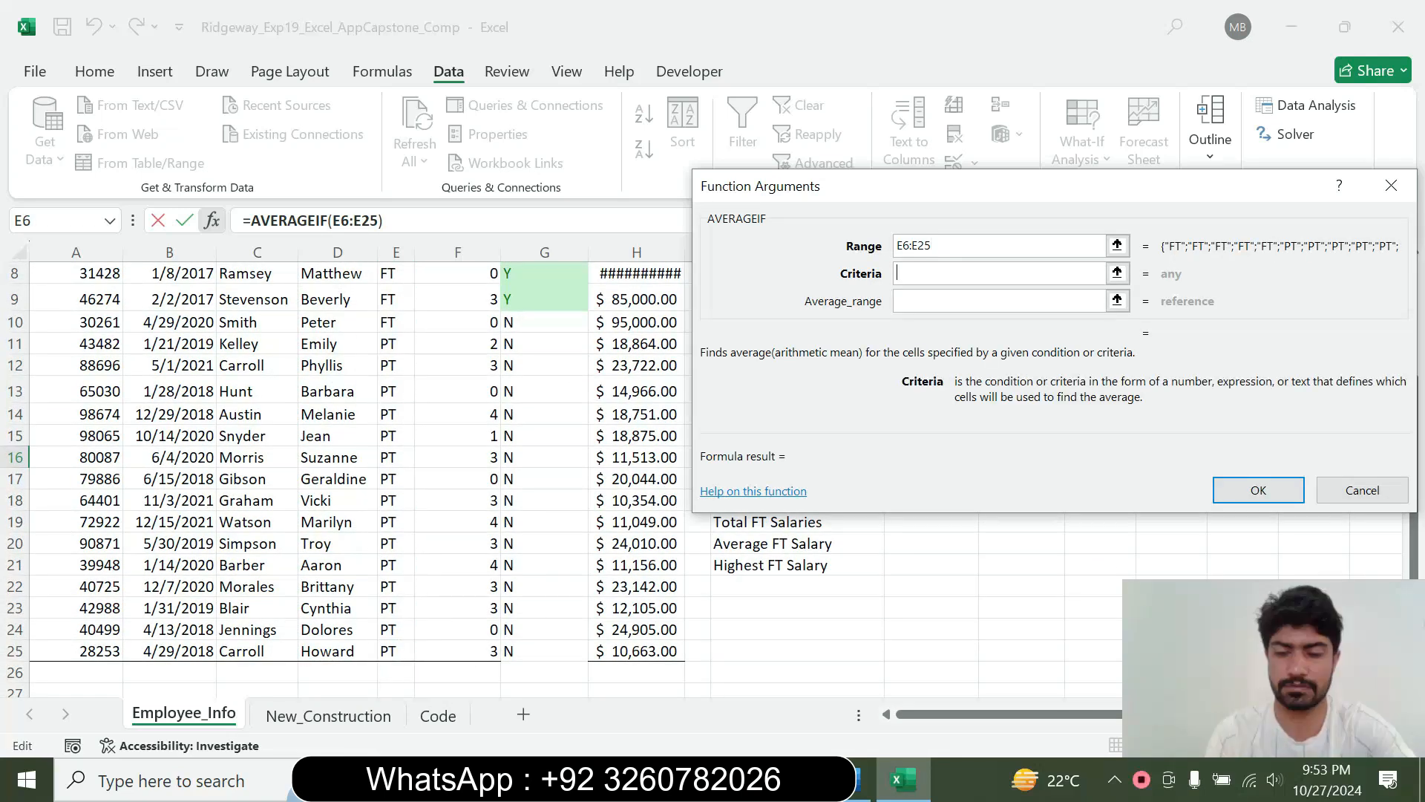
{"action": "type", "text": "\"PT\""}
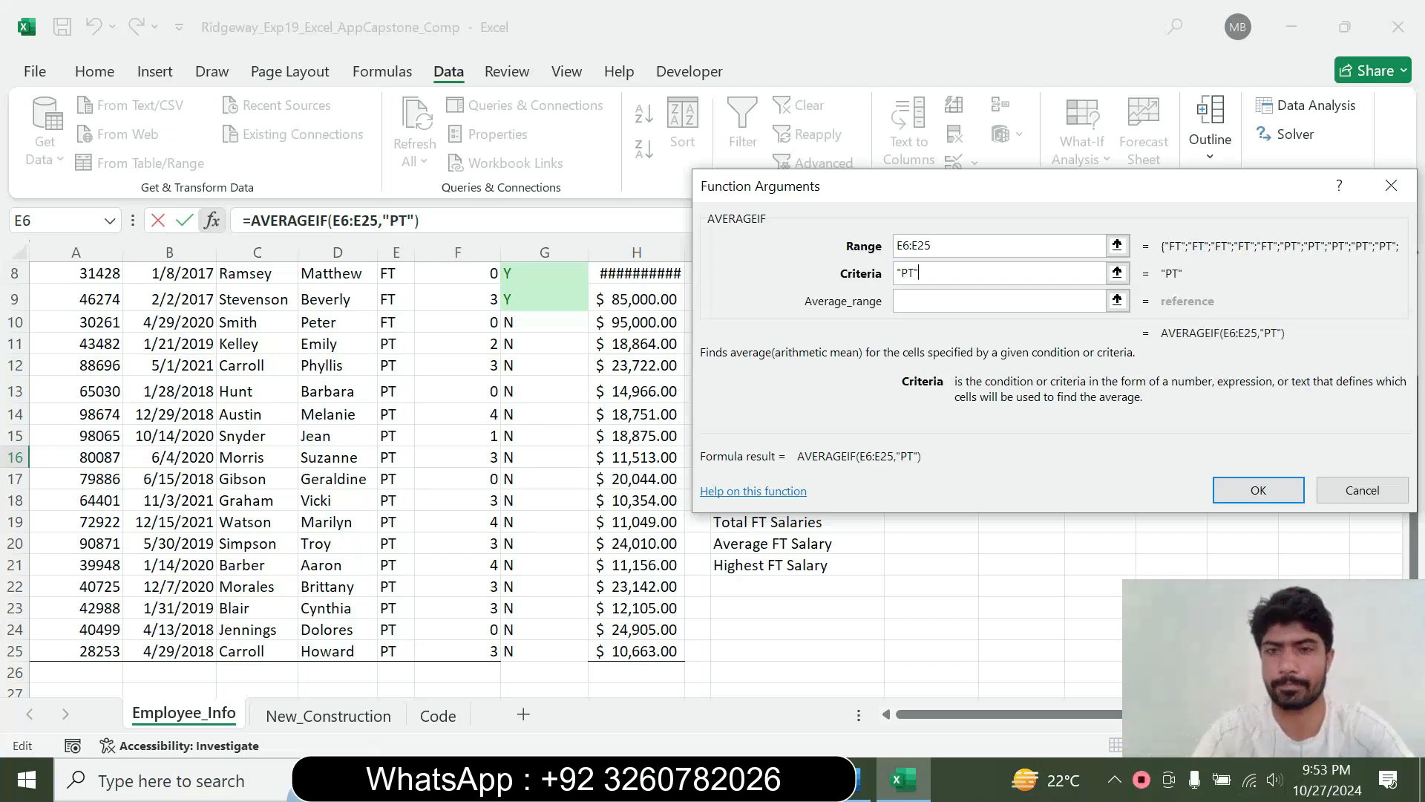
Set the AVERAGEIF average range to H6:H25 and enter the function in K16
{"action": "key", "text": "Tab"}
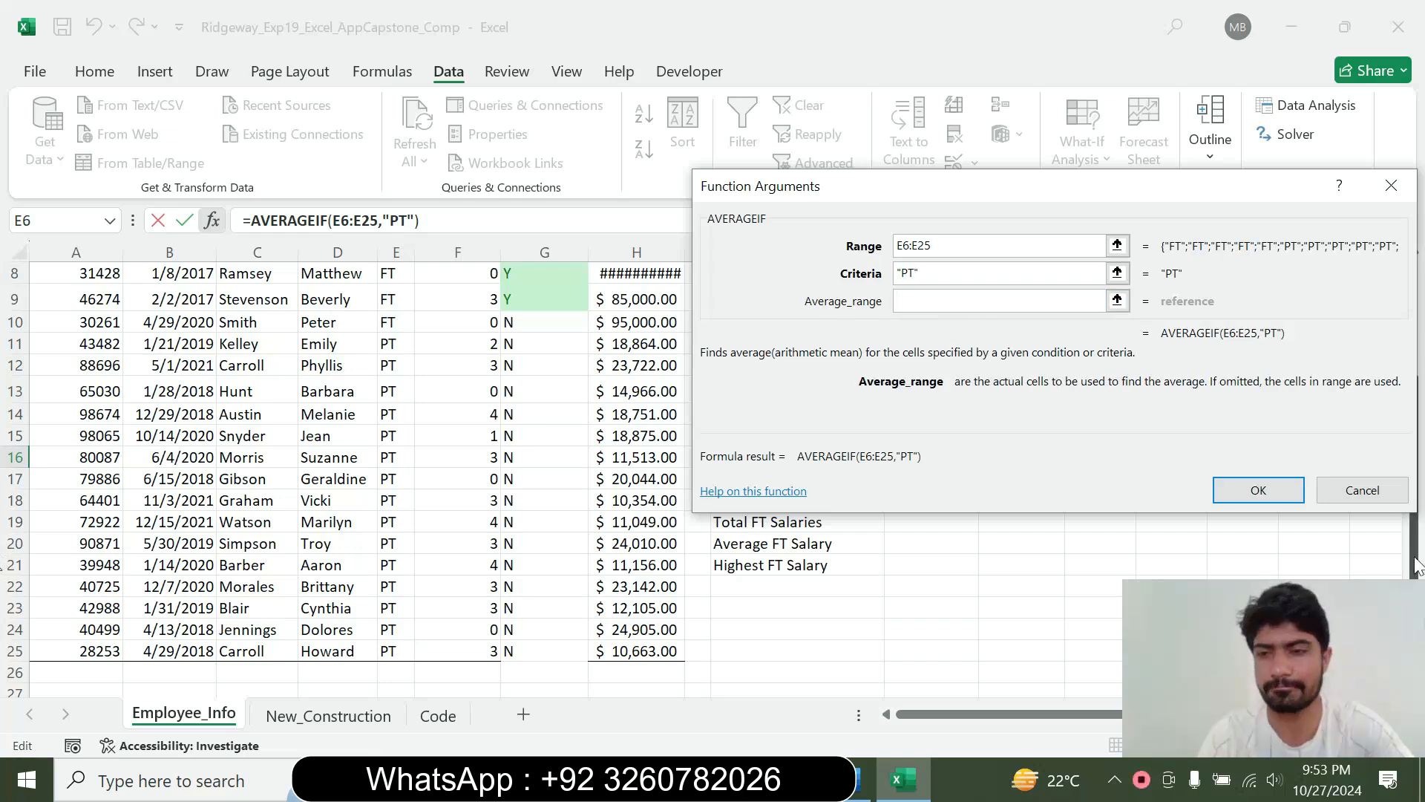
{"action": "scroll", "coordinate": [564, 376], "scroll_direction": "up", "scroll_amount": 3}
{"action": "left_click_drag", "start_coordinate": [637, 399], "coordinate": [642, 657]}
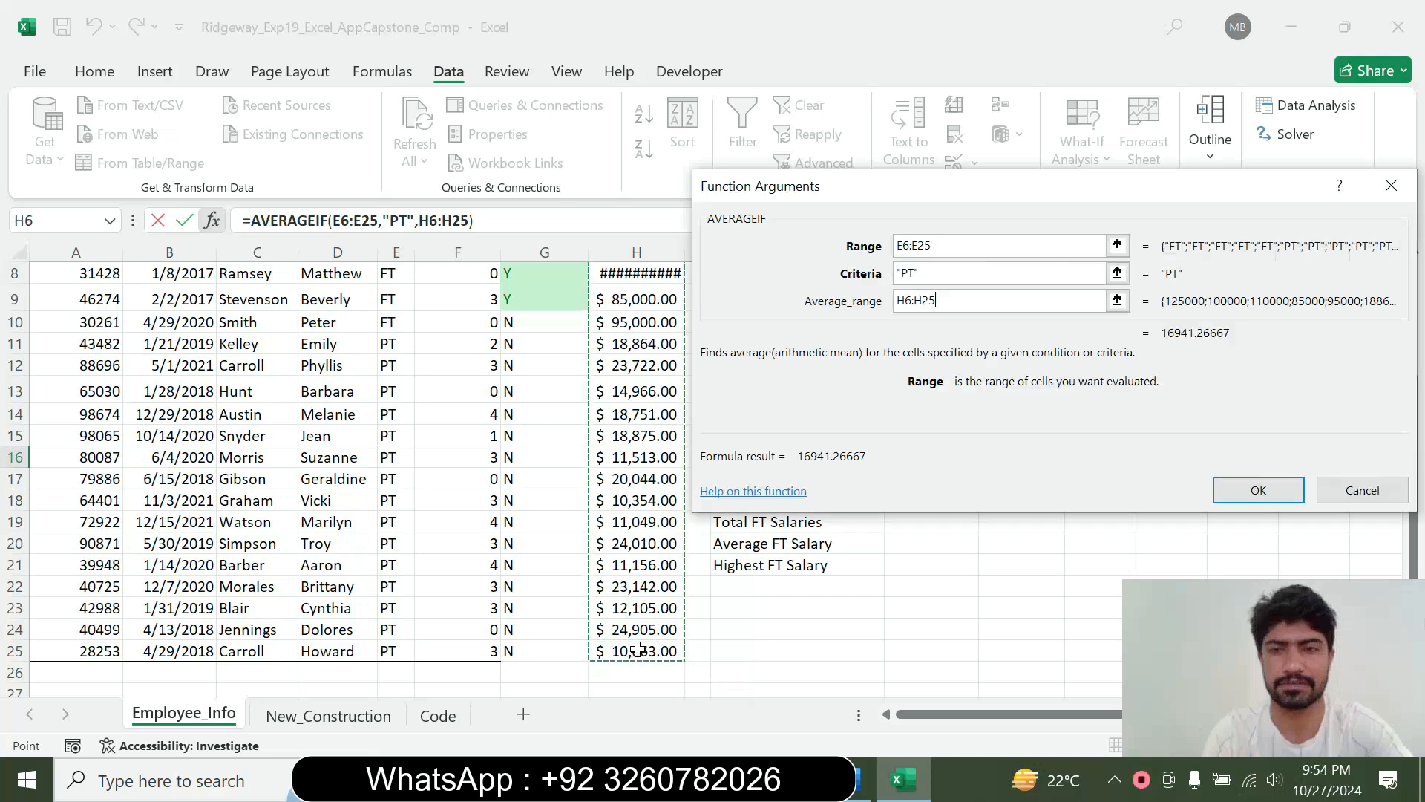
{"action": "left_click", "coordinate": [1275, 483]}
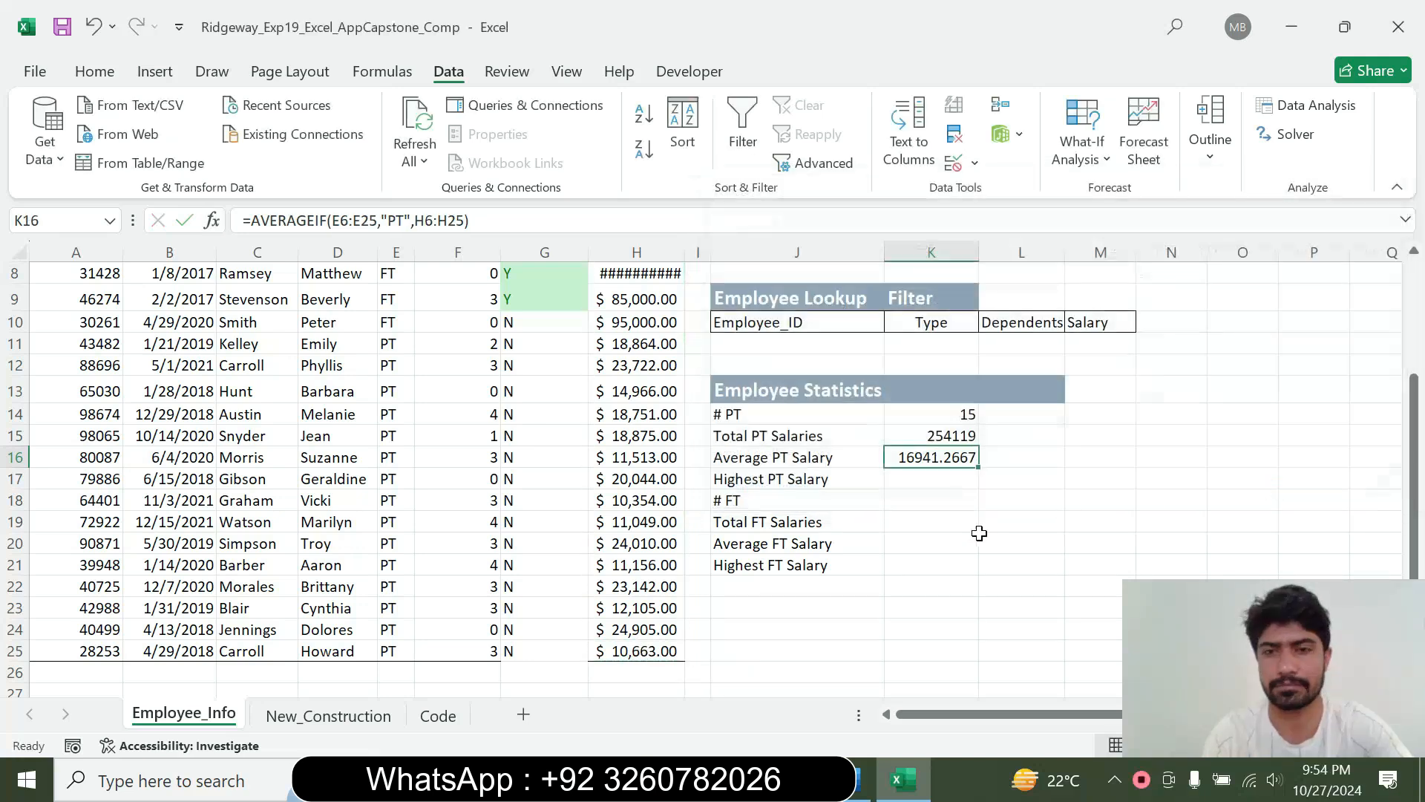
Switch to Word, reset the step 10 instruction text to 9 pt and remove its highlight
{"action": "left_click", "coordinate": [862, 780]}
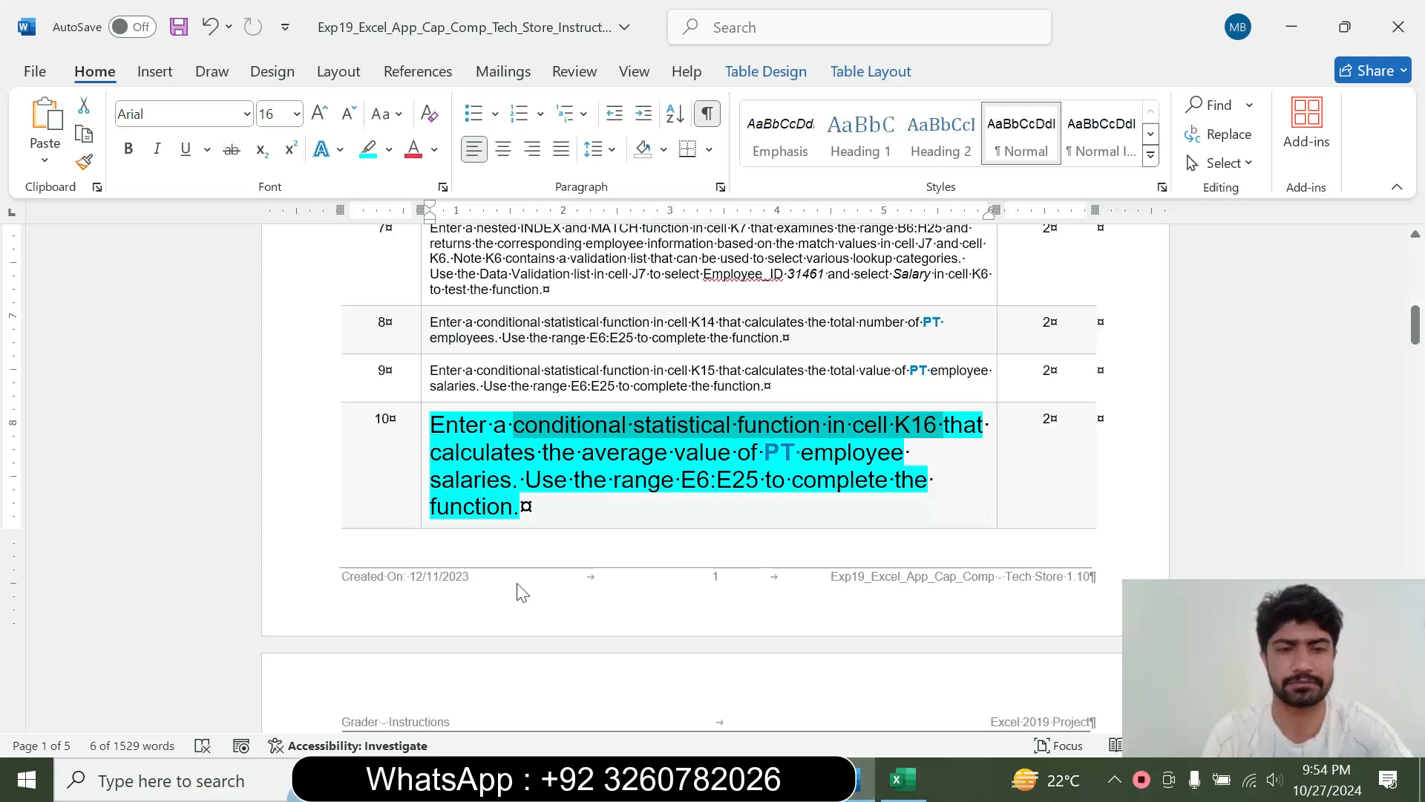
{"action": "left_click", "coordinate": [418, 499]}
{"action": "left_click", "coordinate": [555, 428]}
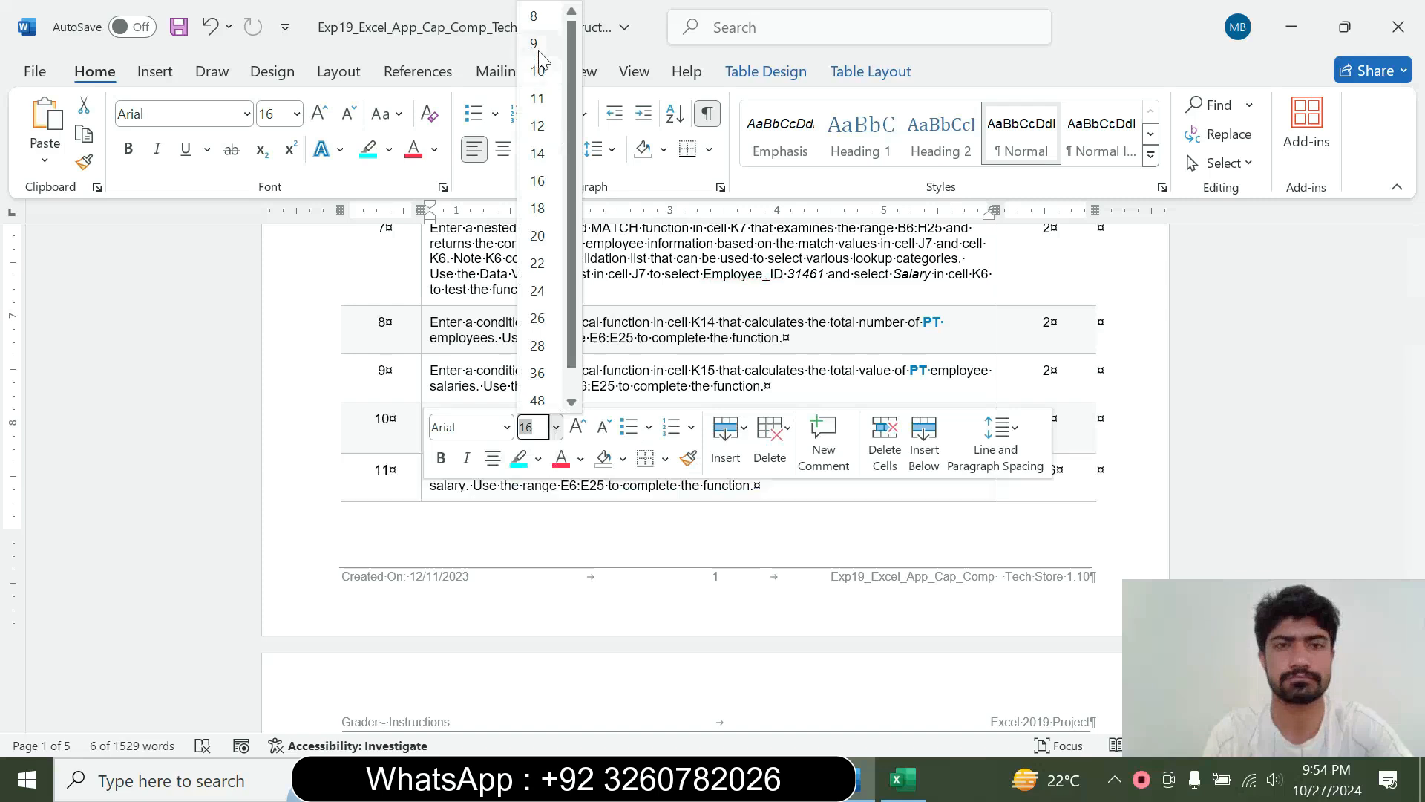
{"action": "left_click", "coordinate": [518, 149]}
{"action": "left_click", "coordinate": [388, 149]}
{"action": "left_click", "coordinate": [425, 335]}
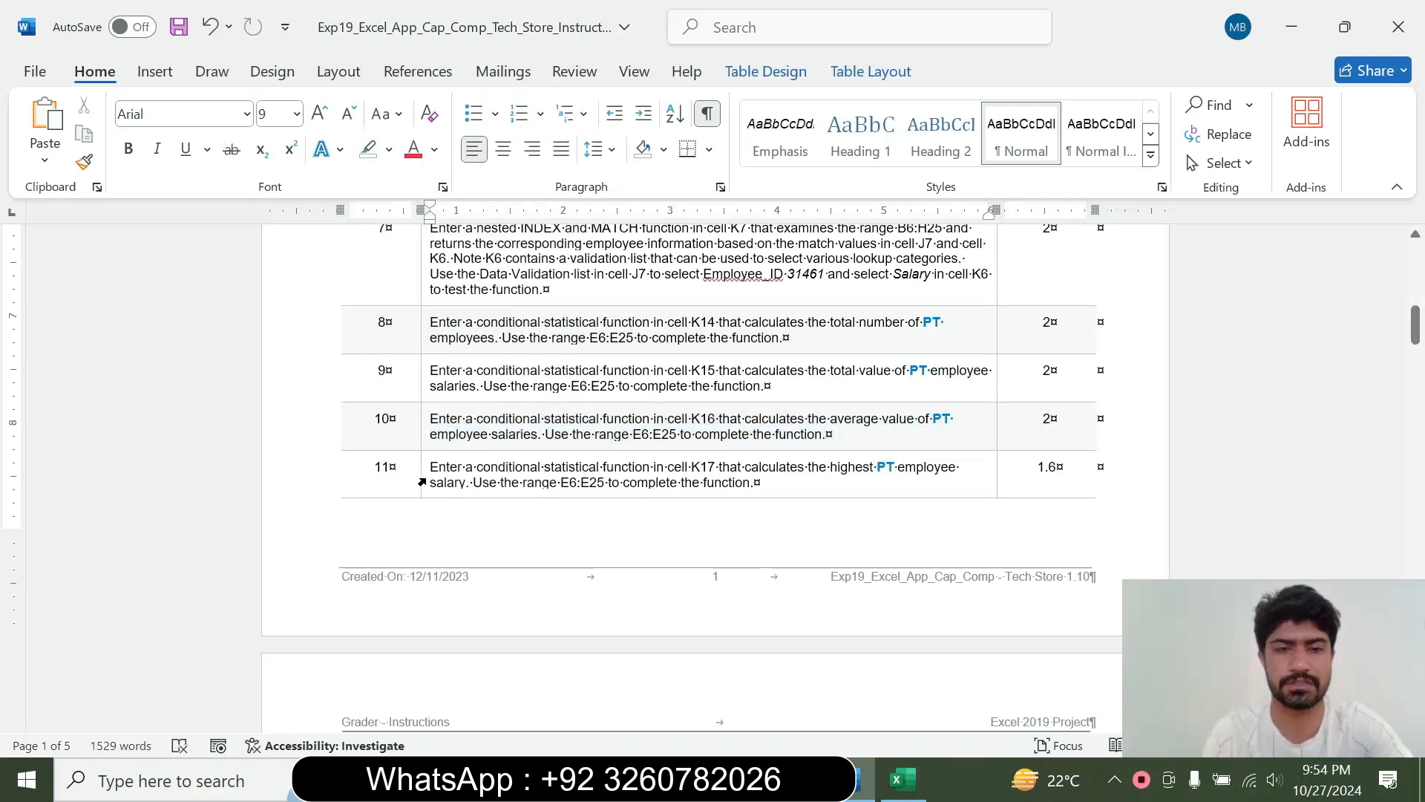
Enlarge the step 11 instruction text to 16 pt and highlight it in cyan
{"action": "left_click", "coordinate": [422, 482]}
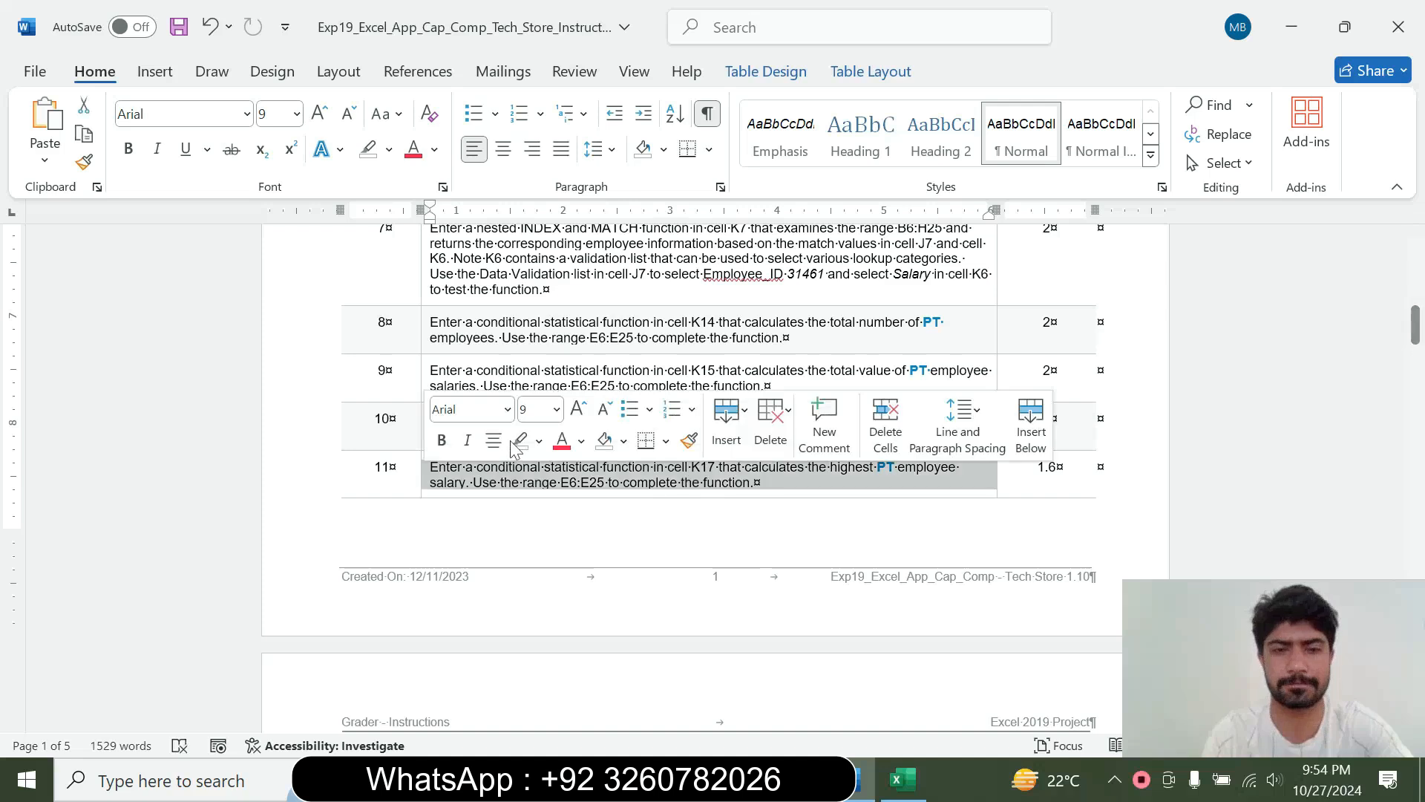
{"action": "left_click", "coordinate": [556, 409]}
{"action": "left_click", "coordinate": [538, 180]}
{"action": "left_click", "coordinate": [388, 149]}
{"action": "left_click", "coordinate": [440, 226]}
Read the step 11 instruction in Word and switch to Excel at cell K17 beside Highest PT Salary
{"action": "left_click_drag", "start_coordinate": [1414, 324], "coordinate": [1419, 360]}
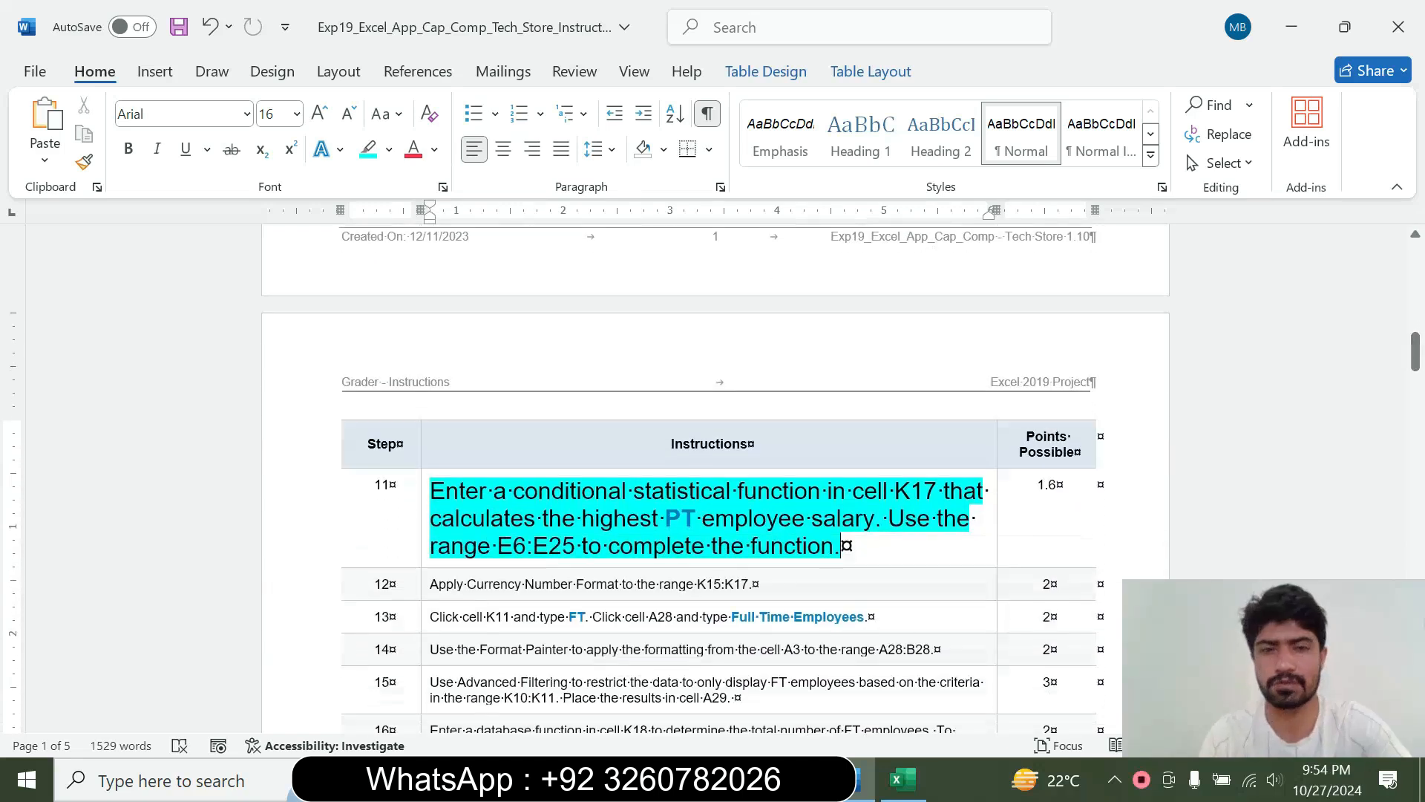
{"action": "left_click_drag", "start_coordinate": [430, 490], "coordinate": [839, 546]}
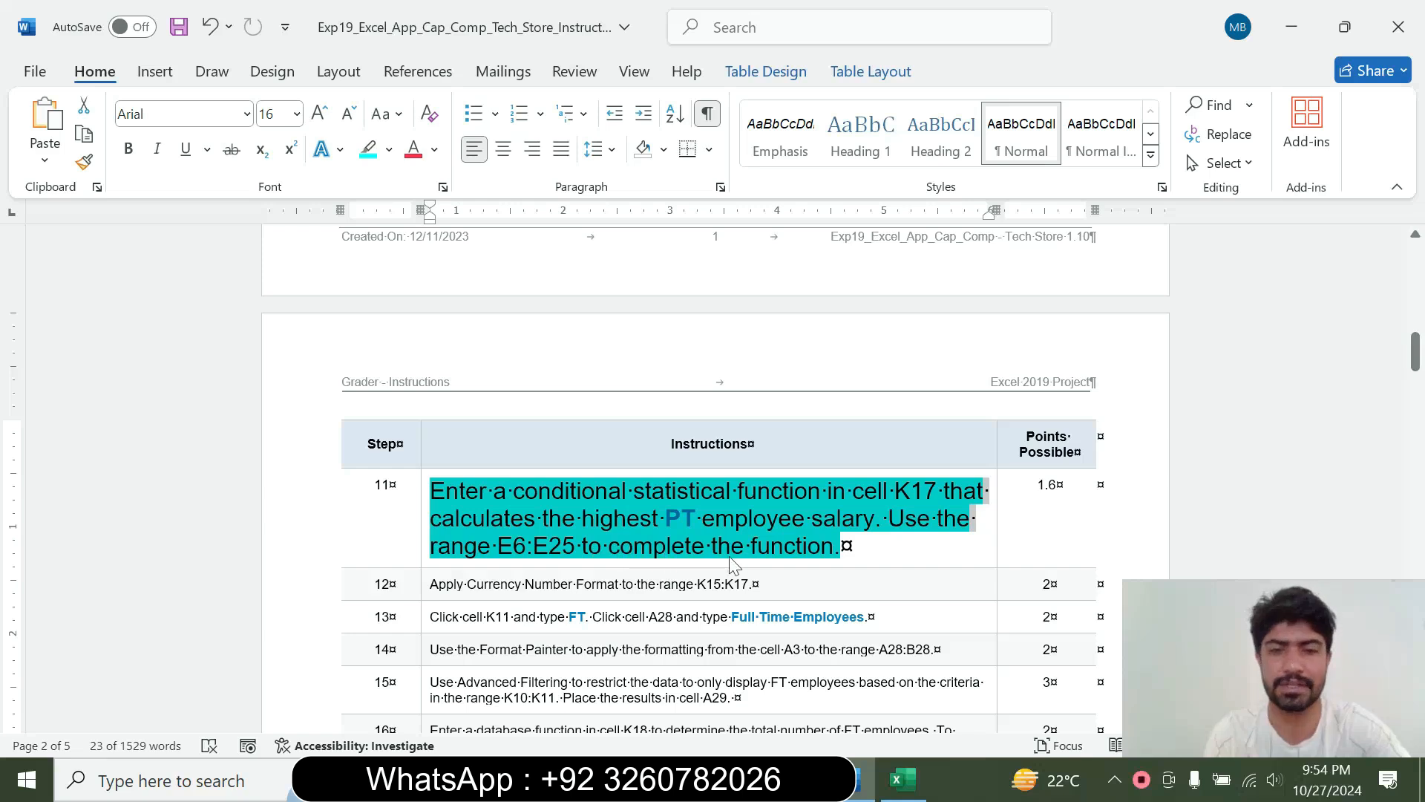
{"action": "left_click", "coordinate": [862, 541]}
{"action": "left_click_drag", "start_coordinate": [713, 492], "coordinate": [838, 492]}
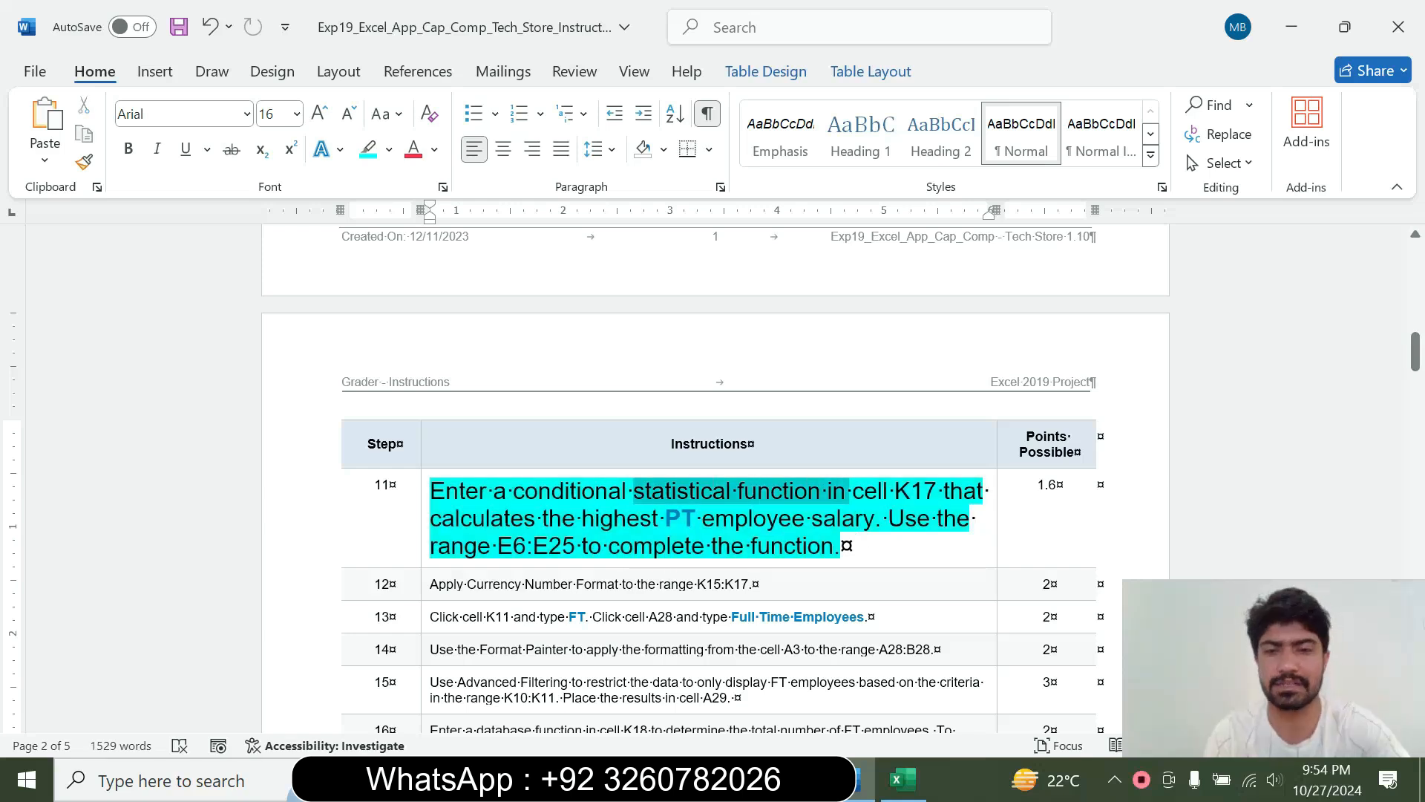
{"action": "left_click", "coordinate": [902, 779]}
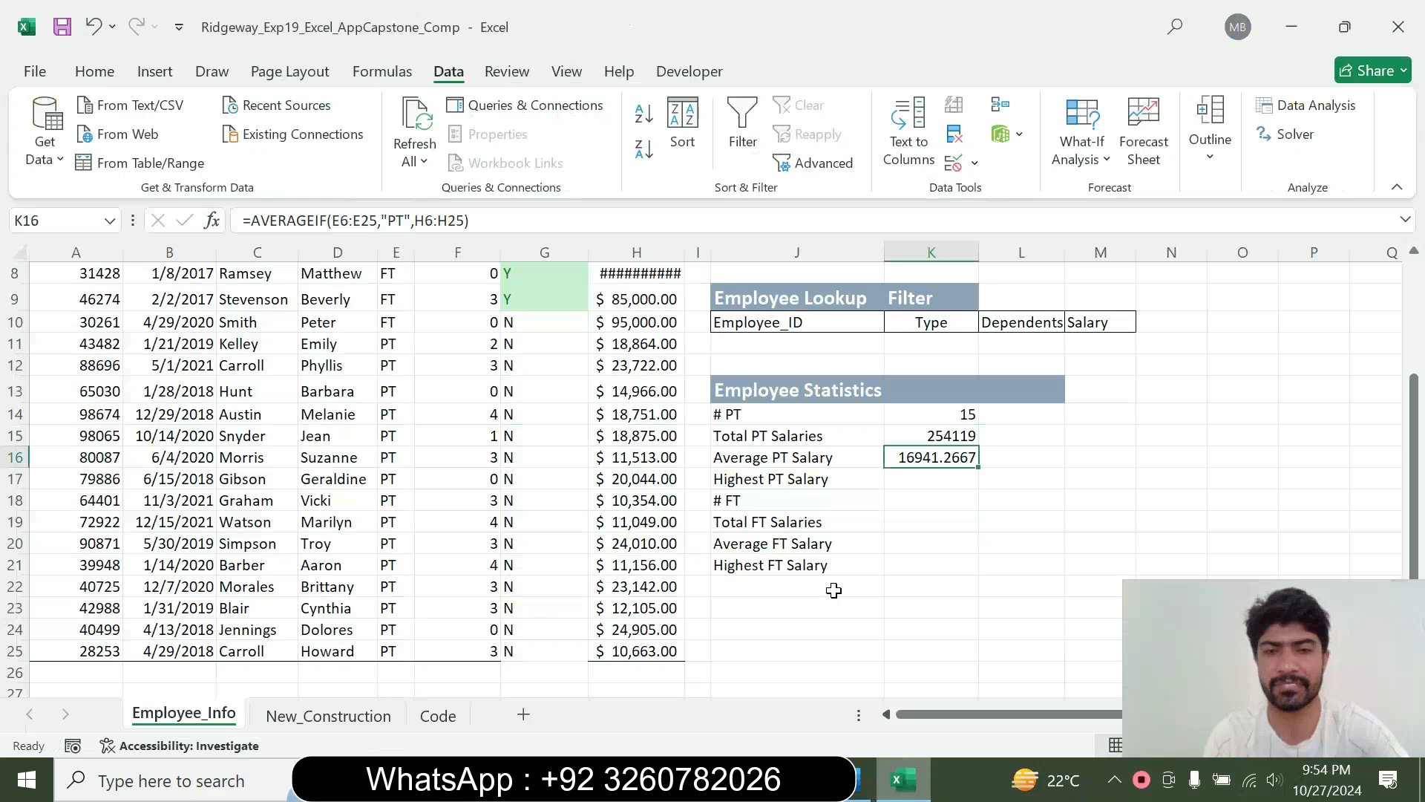
{"action": "left_click", "coordinate": [929, 482]}
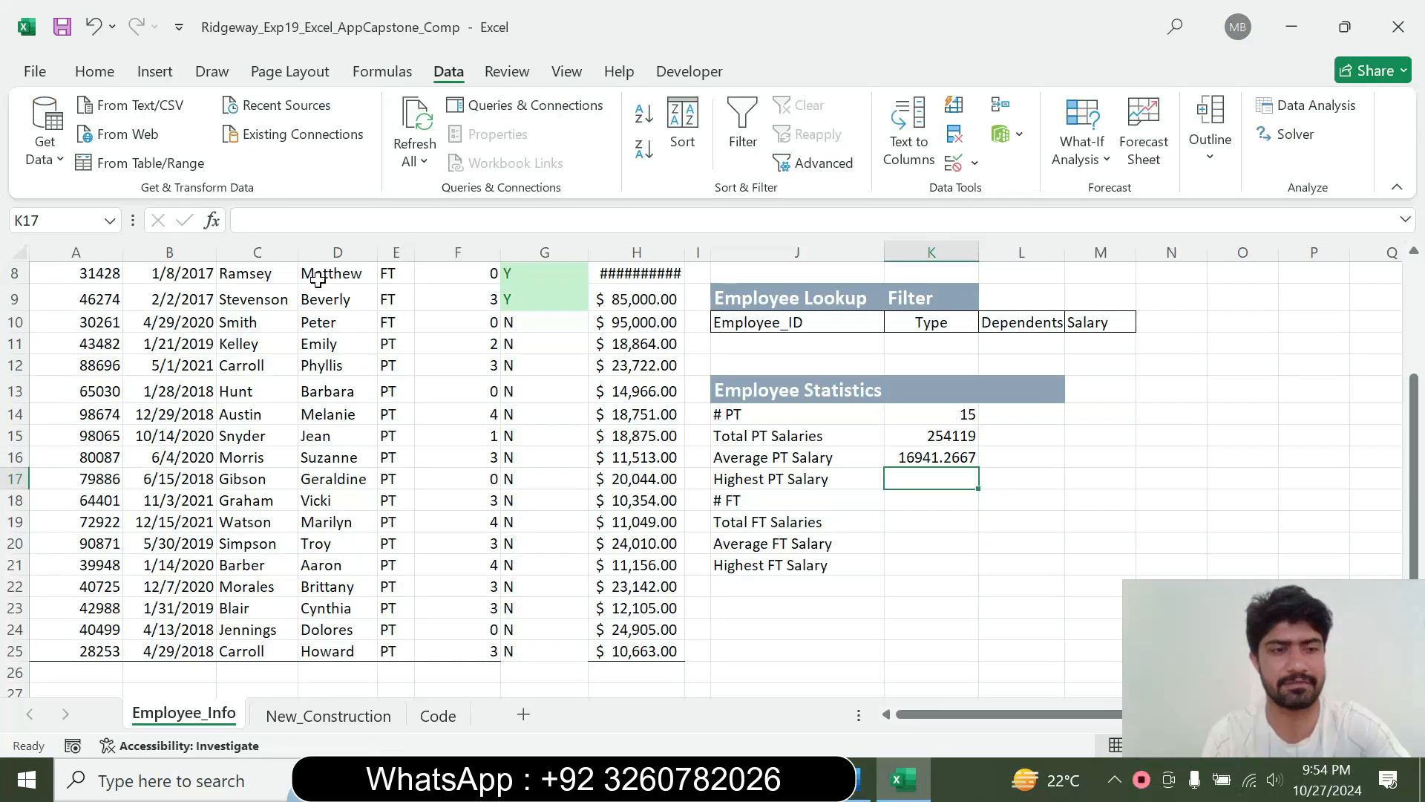
{"action": "left_click", "coordinate": [861, 779]}
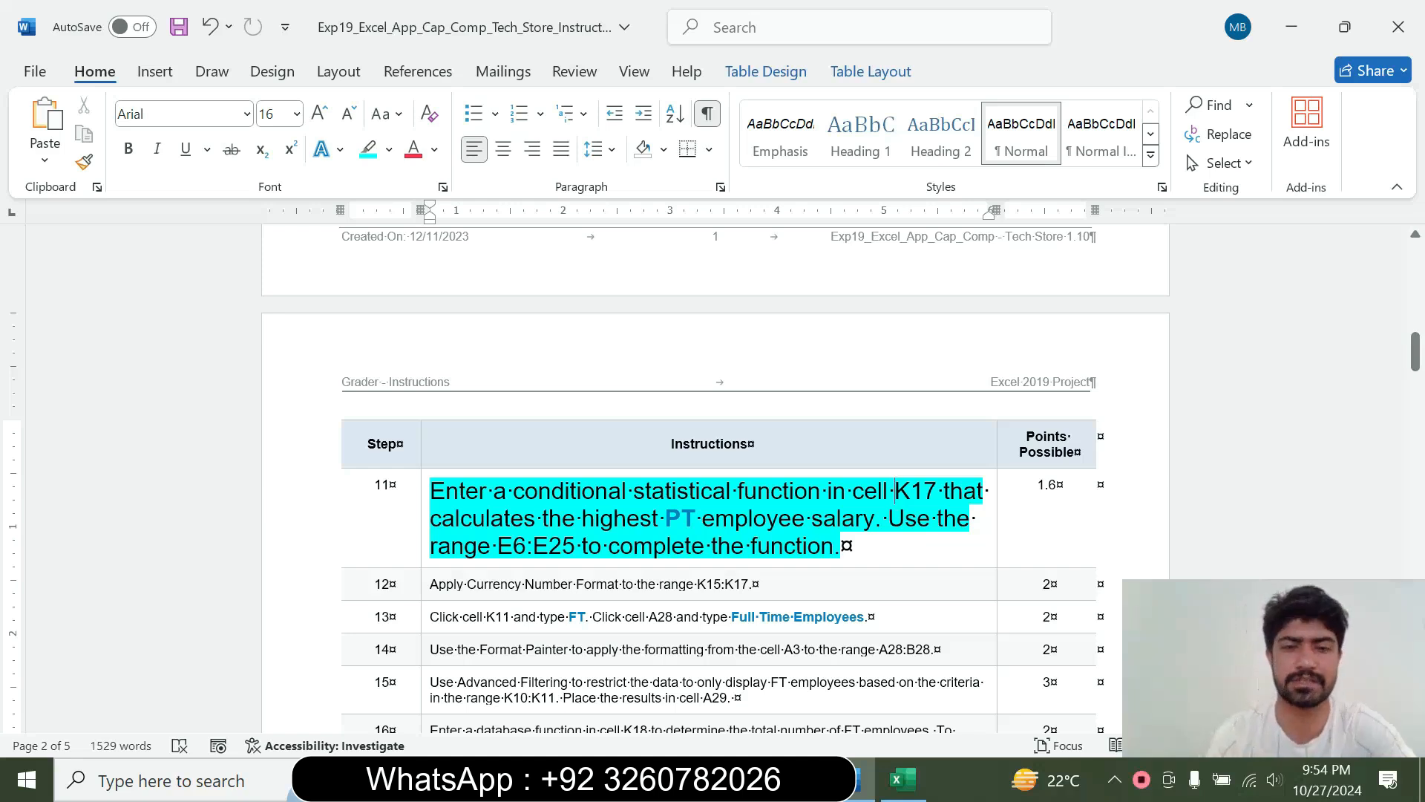
{"action": "left_click", "coordinate": [903, 779]}
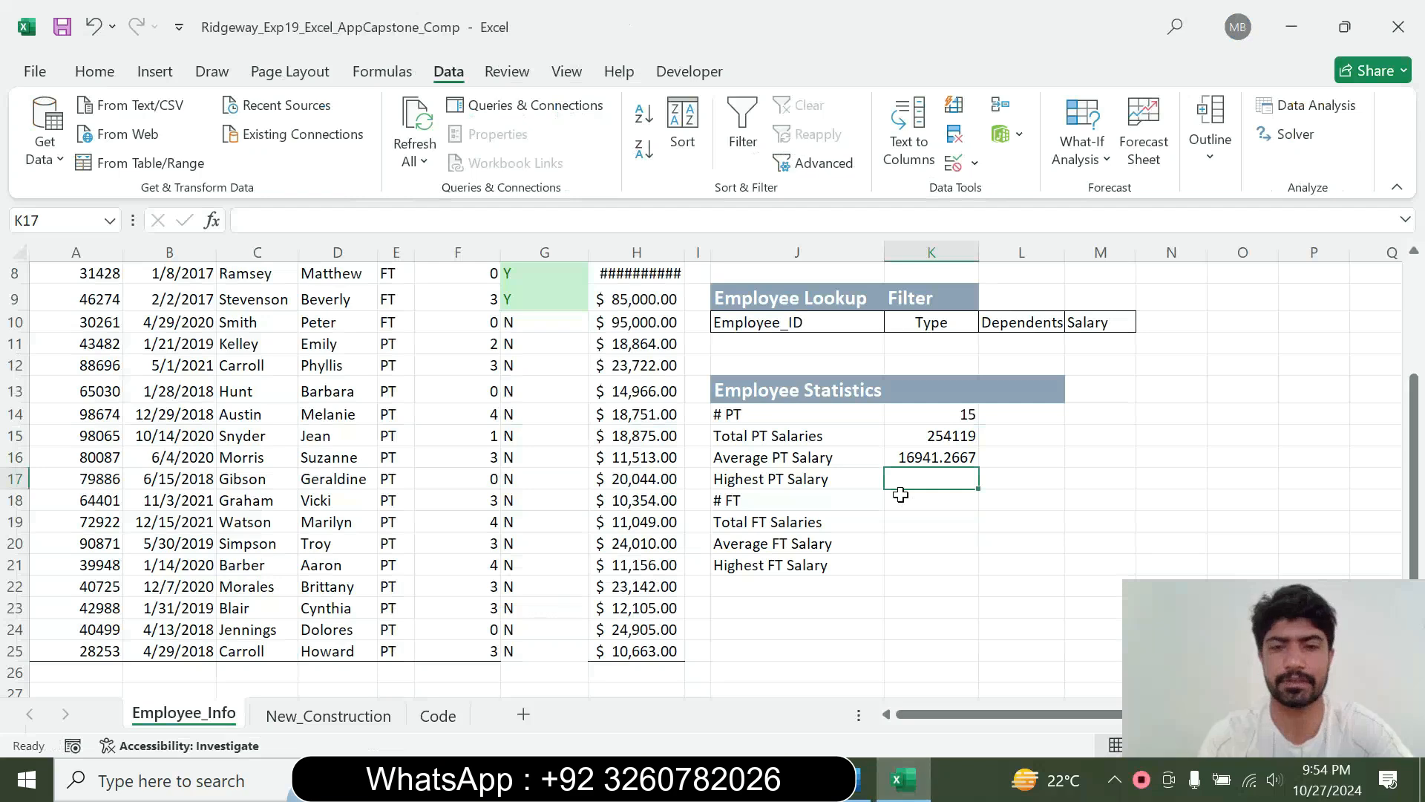
Start a MAXIFS function in K17, open its Function Arguments dialog and recheck the step 11 instruction in Word
{"action": "type", "text": "="}
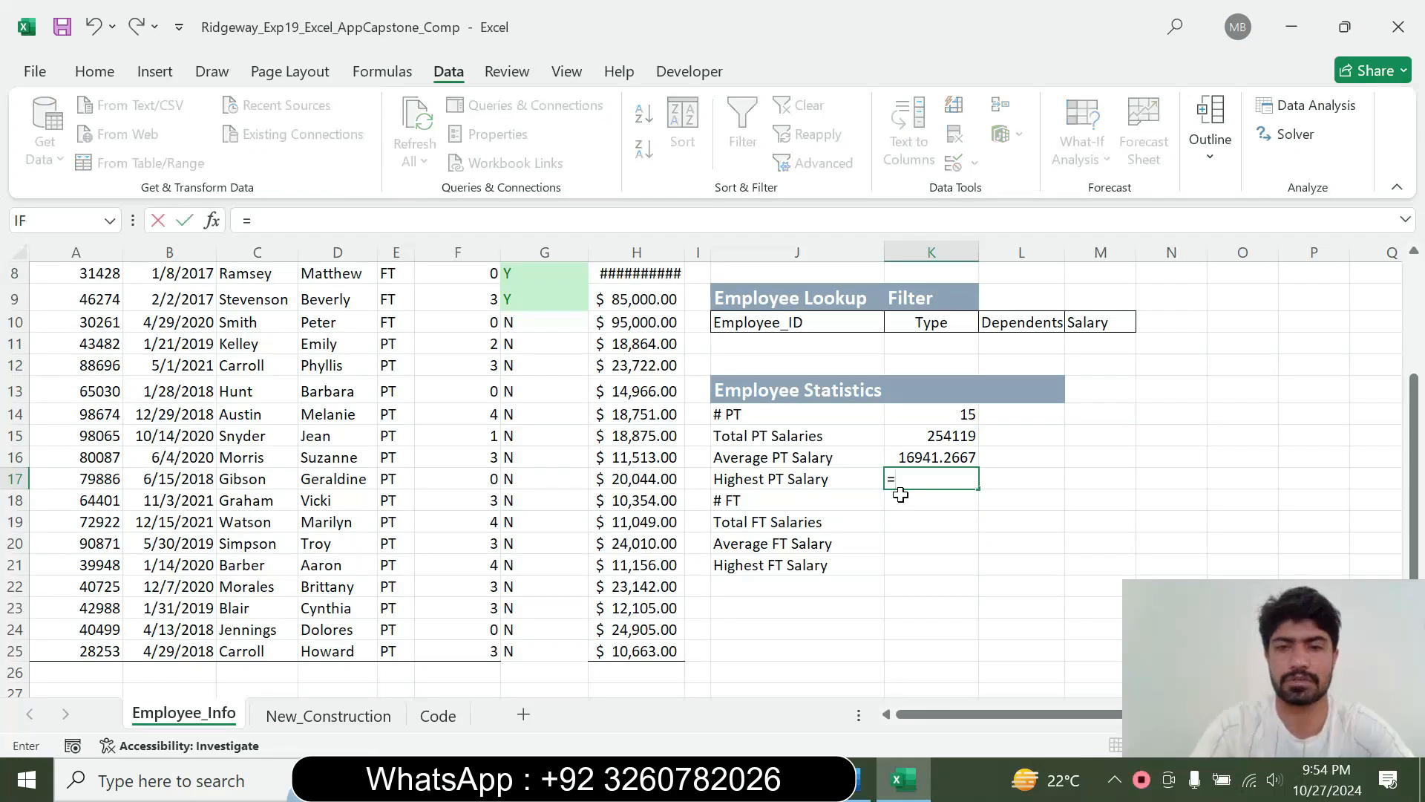
{"action": "type", "text": "max"}
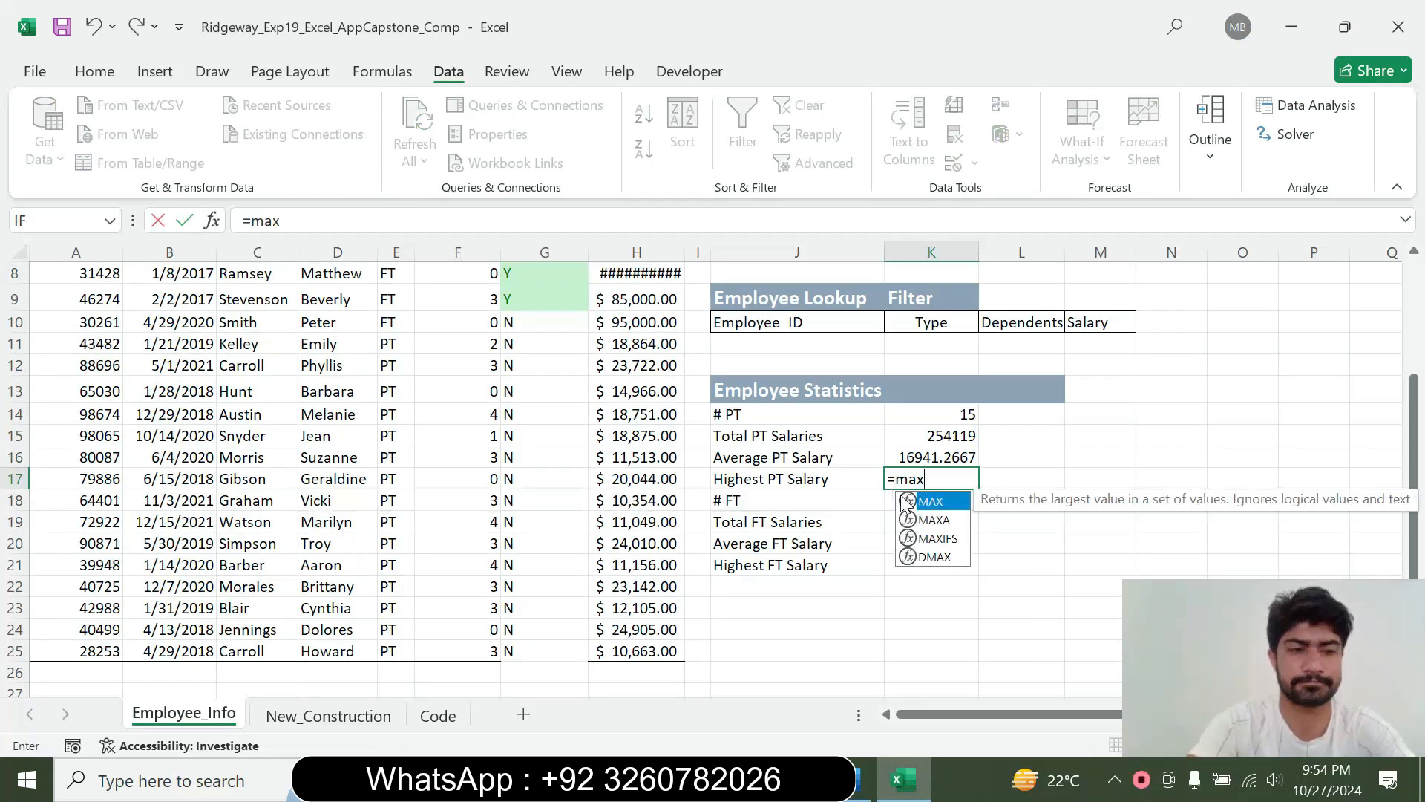
{"action": "double_click", "coordinate": [938, 538]}
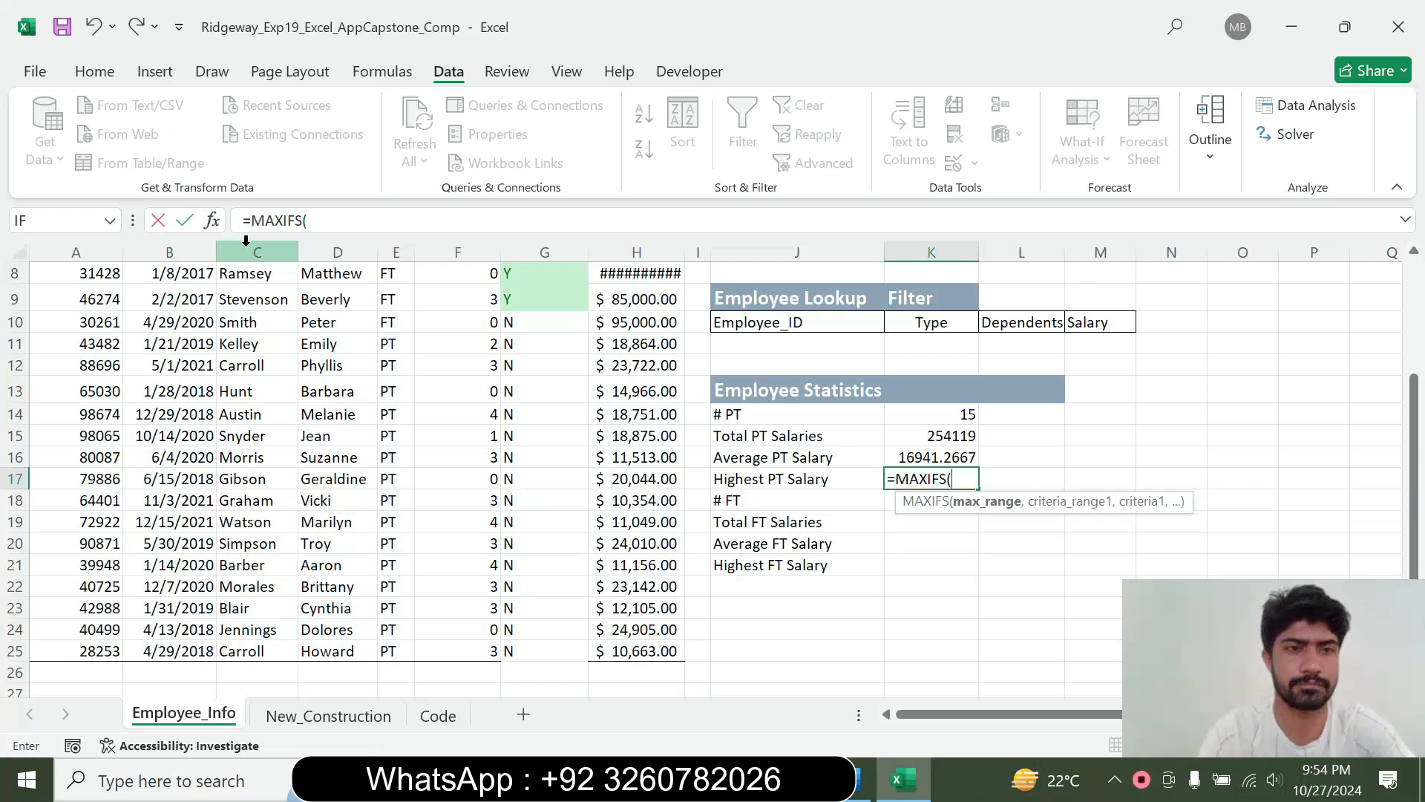
{"action": "left_click", "coordinate": [213, 221]}
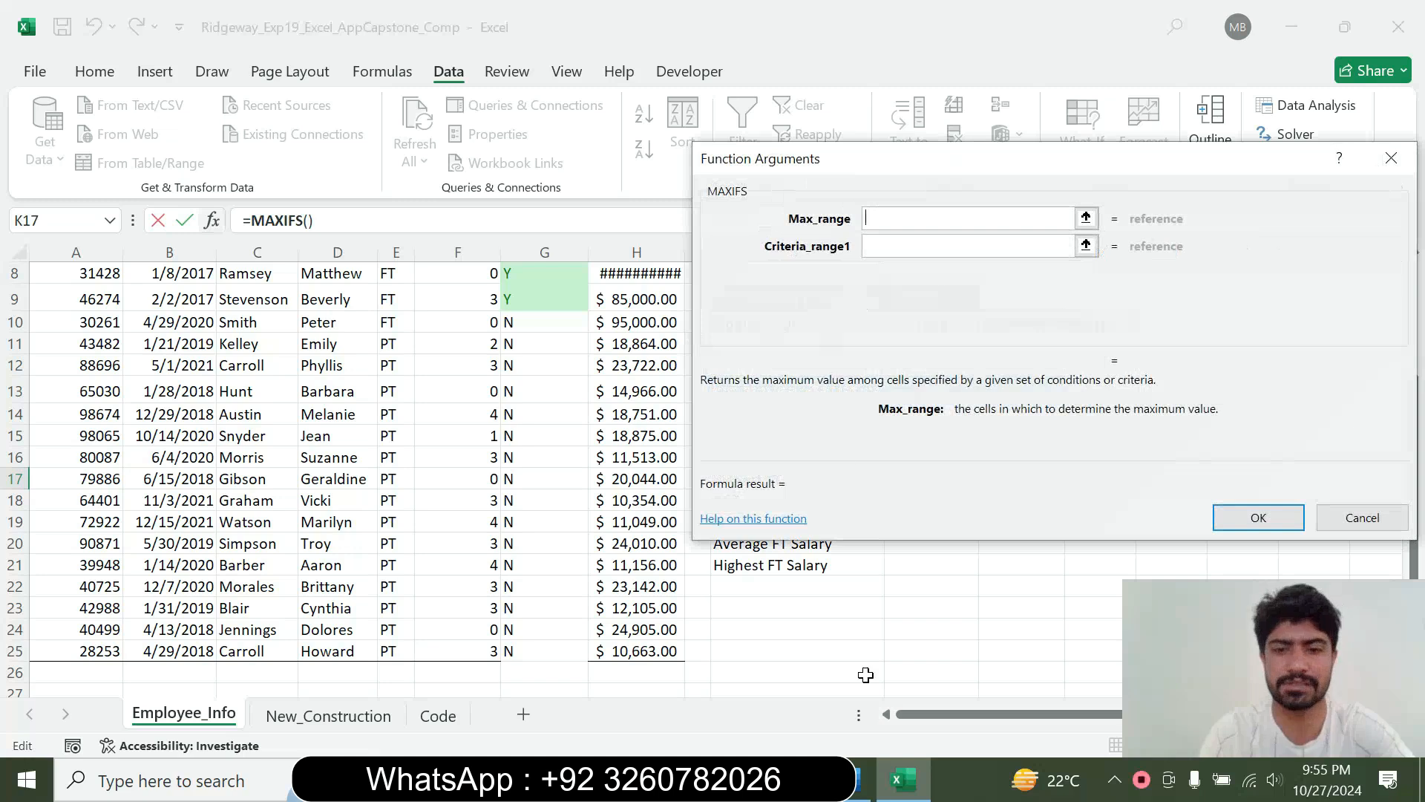
{"action": "left_click", "coordinate": [859, 779]}
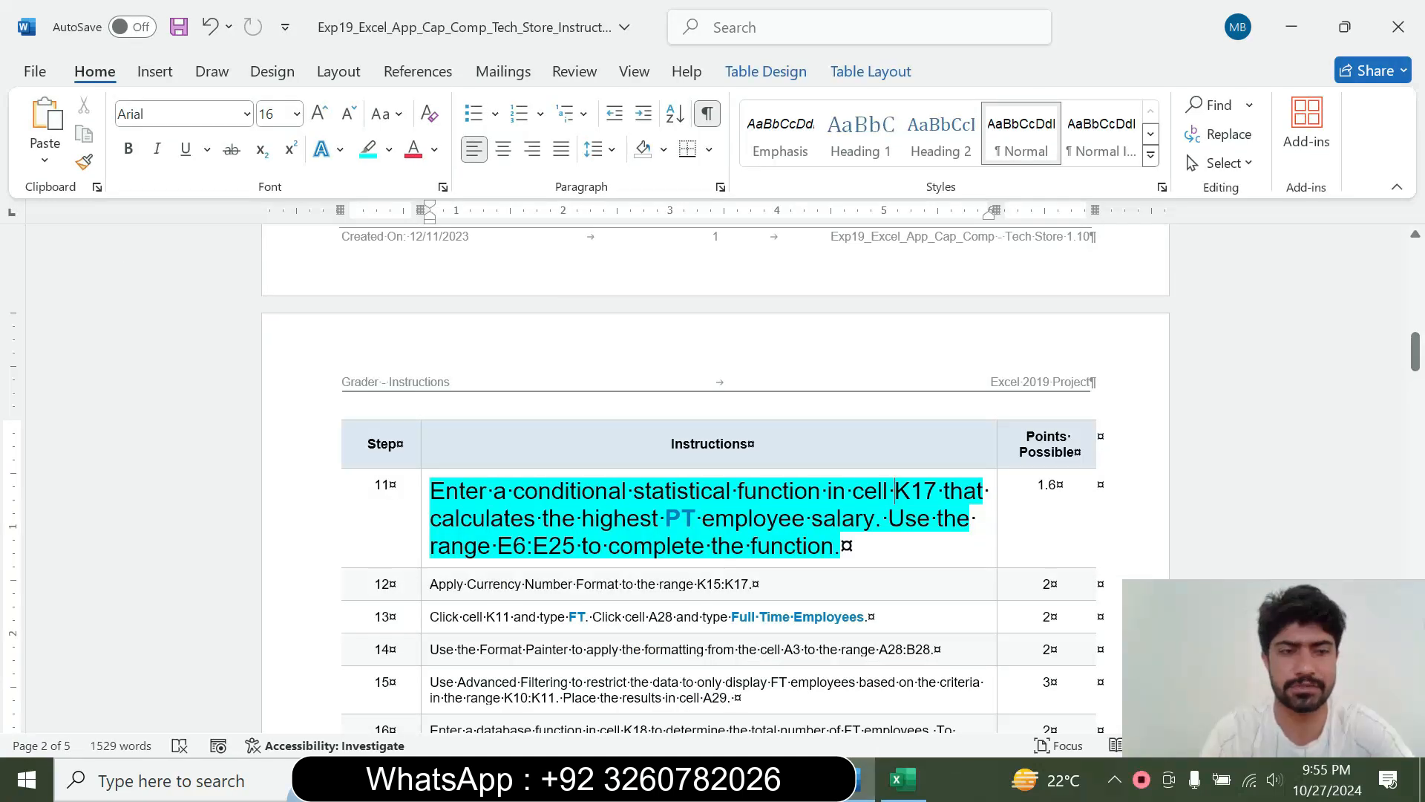
{"action": "left_click", "coordinate": [903, 779]}
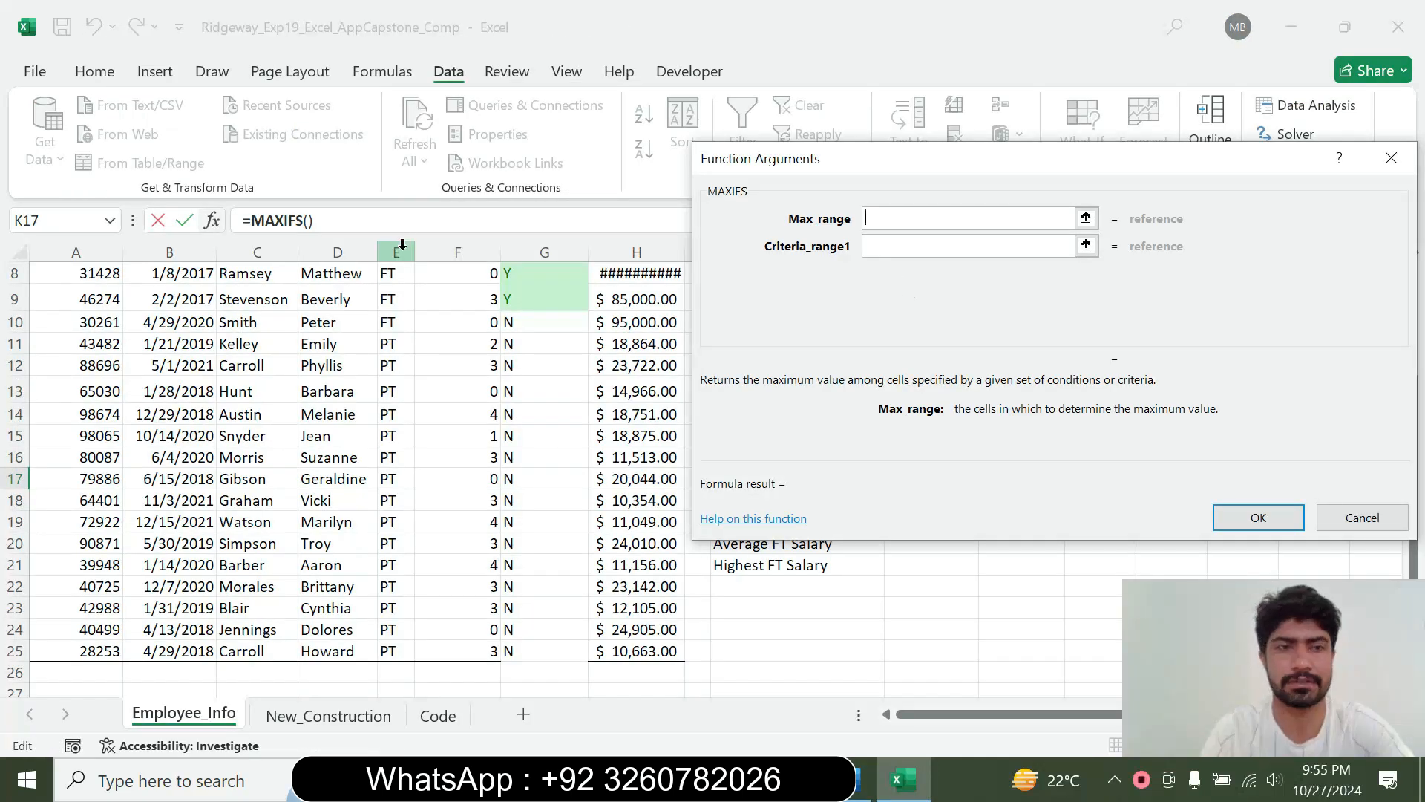
Move the Function Arguments dialog clear of the Salary column and set the MAXIFS maximum range to H6:H25
{"action": "left_click_drag", "start_coordinate": [1140, 176], "coordinate": [1051, 191]}
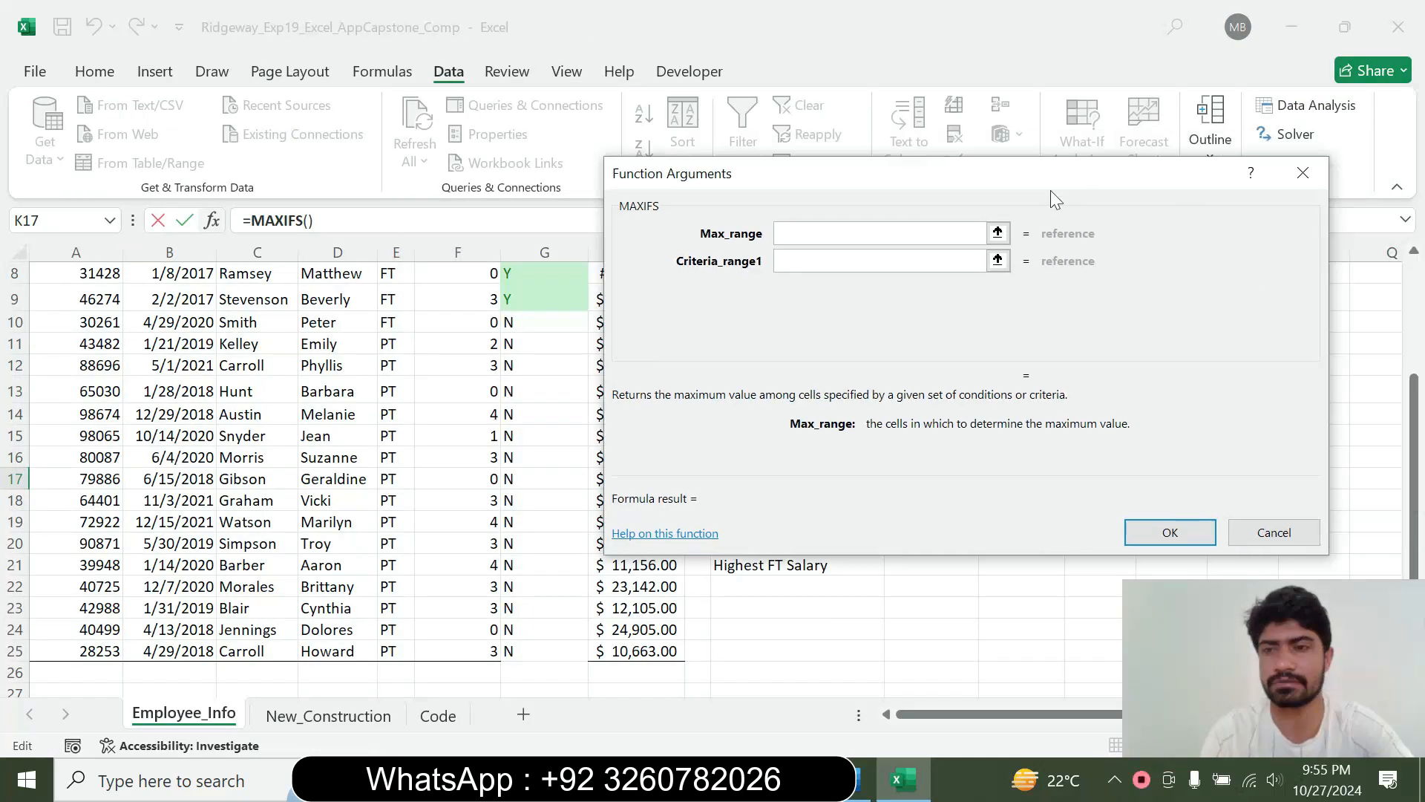
{"action": "scroll", "coordinate": [1365, 412], "scroll_direction": "up", "scroll_amount": 3}
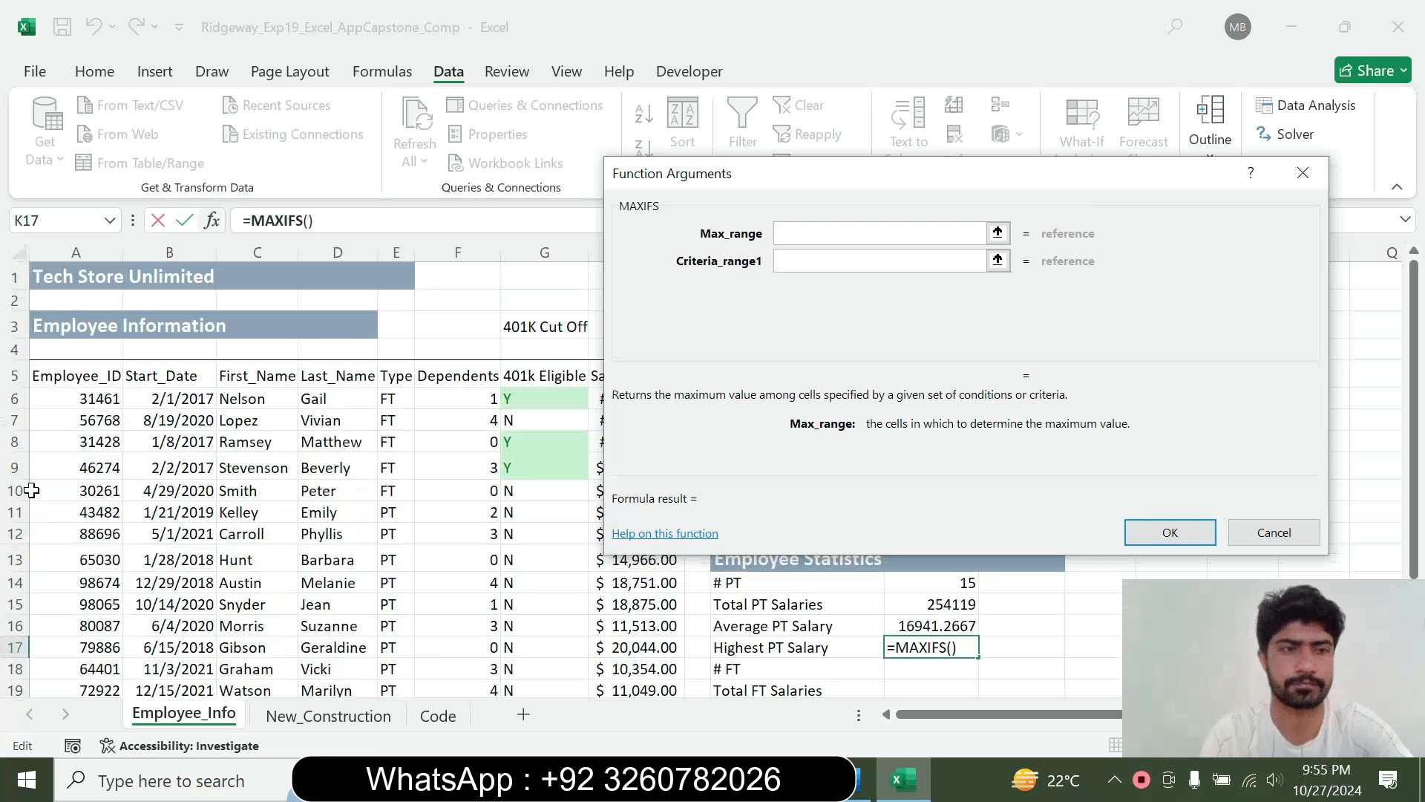
{"action": "left_click", "coordinate": [82, 401]}
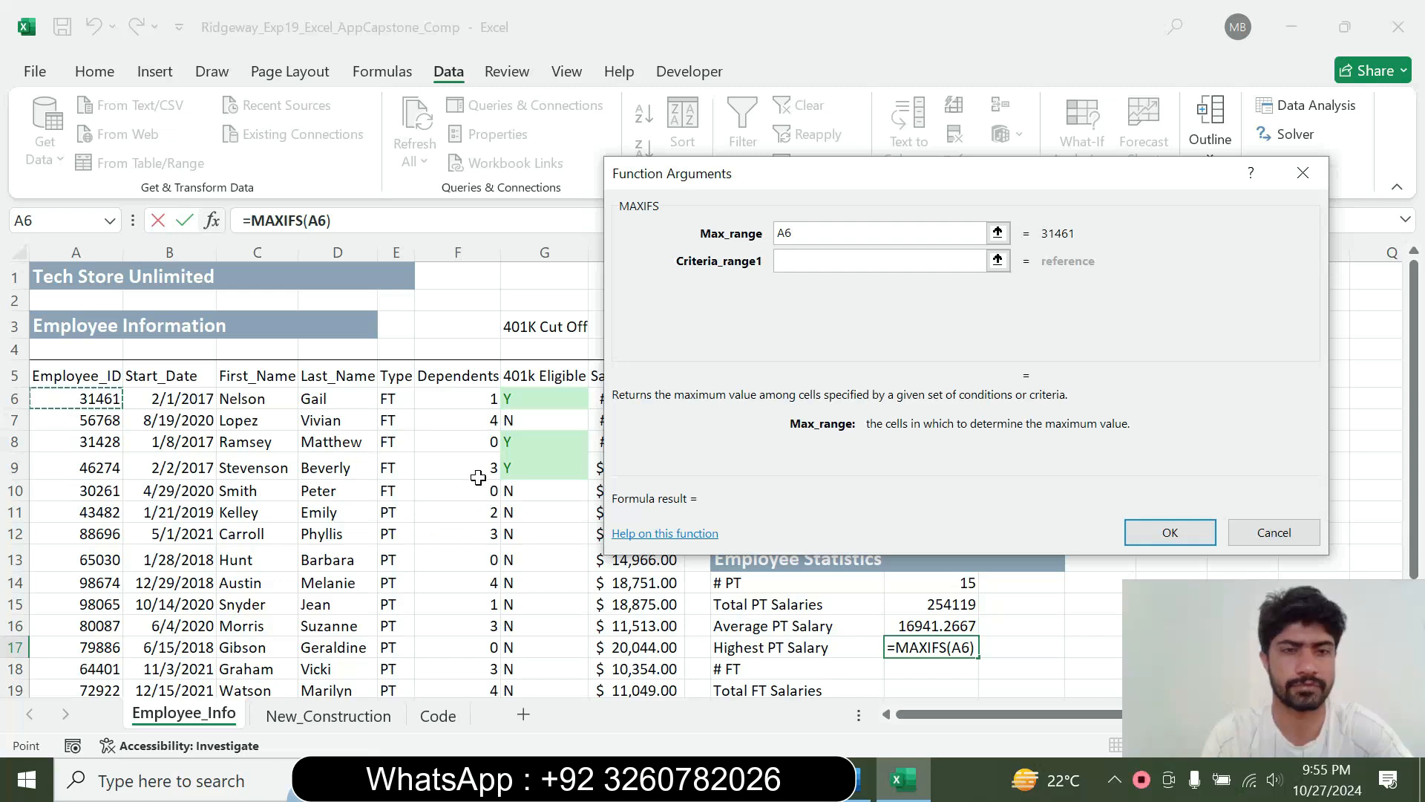
{"action": "left_click_drag", "start_coordinate": [717, 193], "coordinate": [845, 188]}
{"action": "left_click_drag", "start_coordinate": [639, 399], "coordinate": [639, 652]}
Set the MAXIFS criteria range to E6:E25 and its criteria to "PT", and enter the function in K17
{"action": "left_click", "coordinate": [947, 259]}
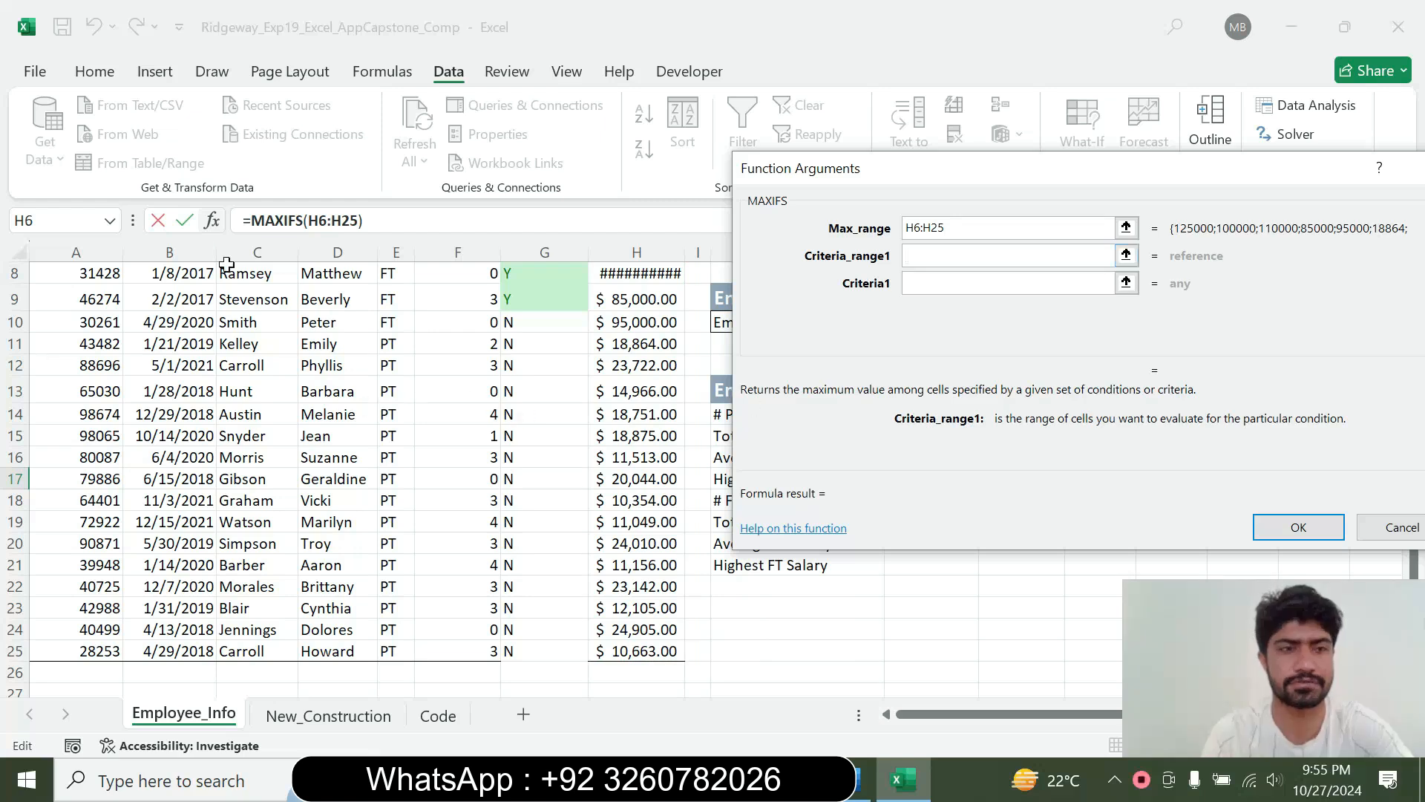
{"action": "left_click_drag", "start_coordinate": [1415, 571], "coordinate": [1423, 369]}
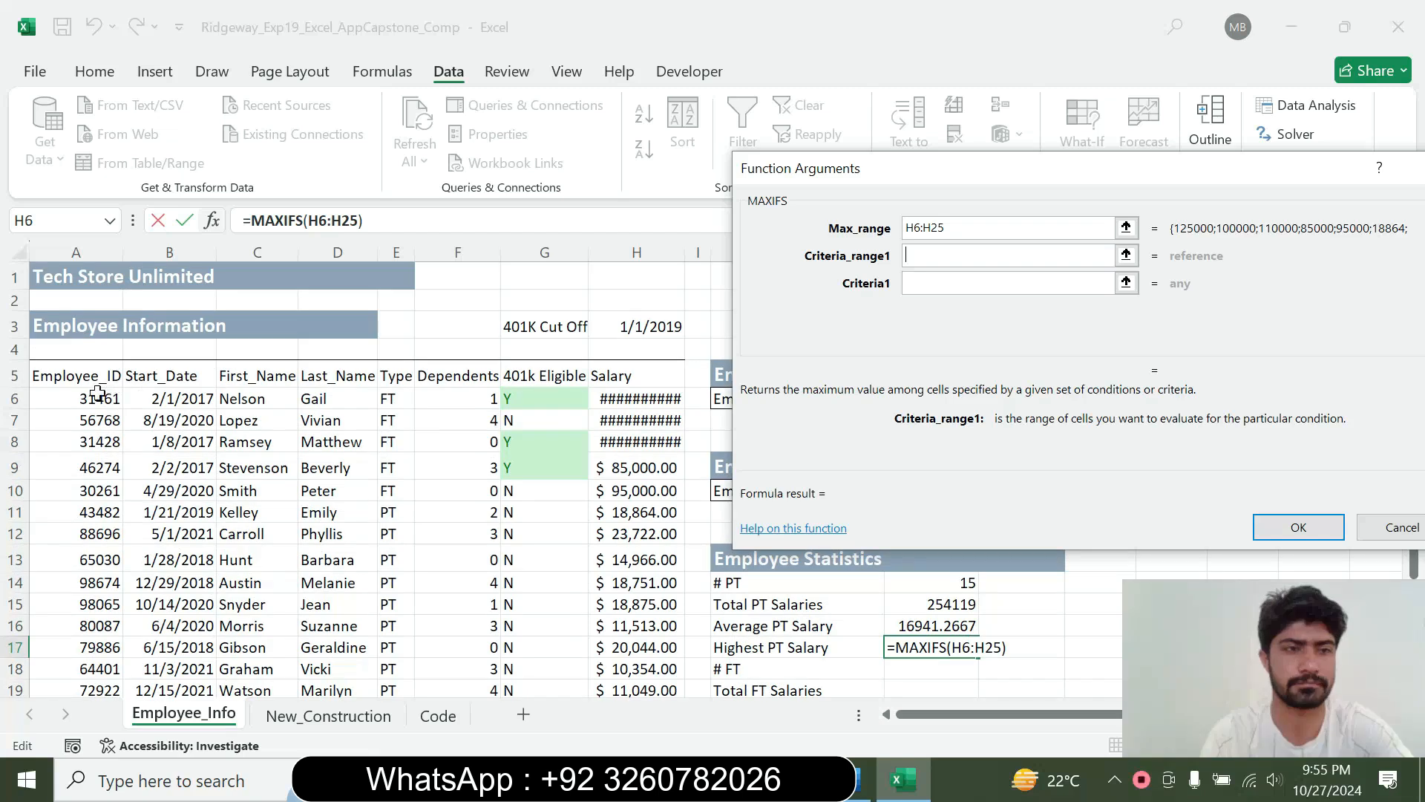
{"action": "left_click_drag", "start_coordinate": [394, 404], "coordinate": [394, 653]}
{"action": "key", "text": "Tab"}
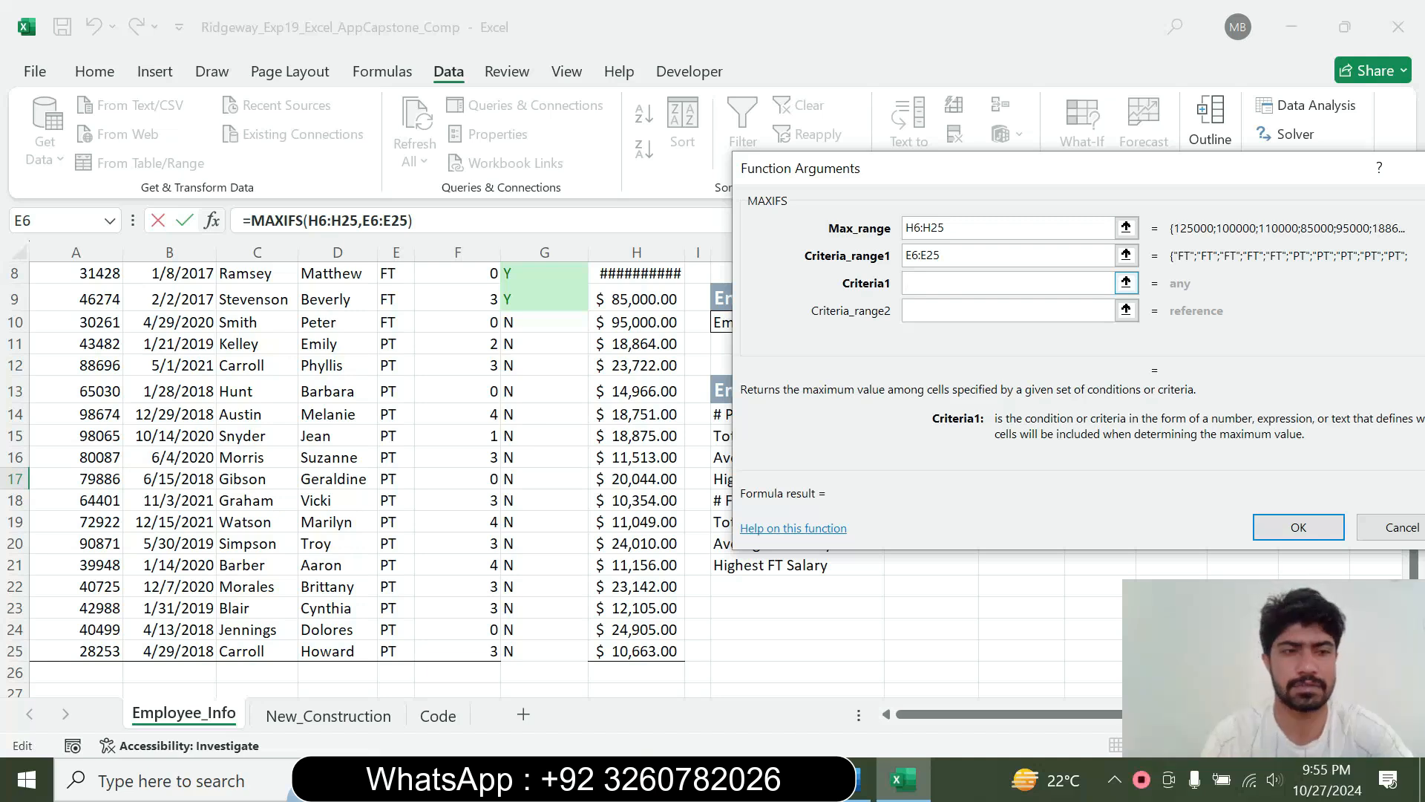
{"action": "type", "text": "\"P"}
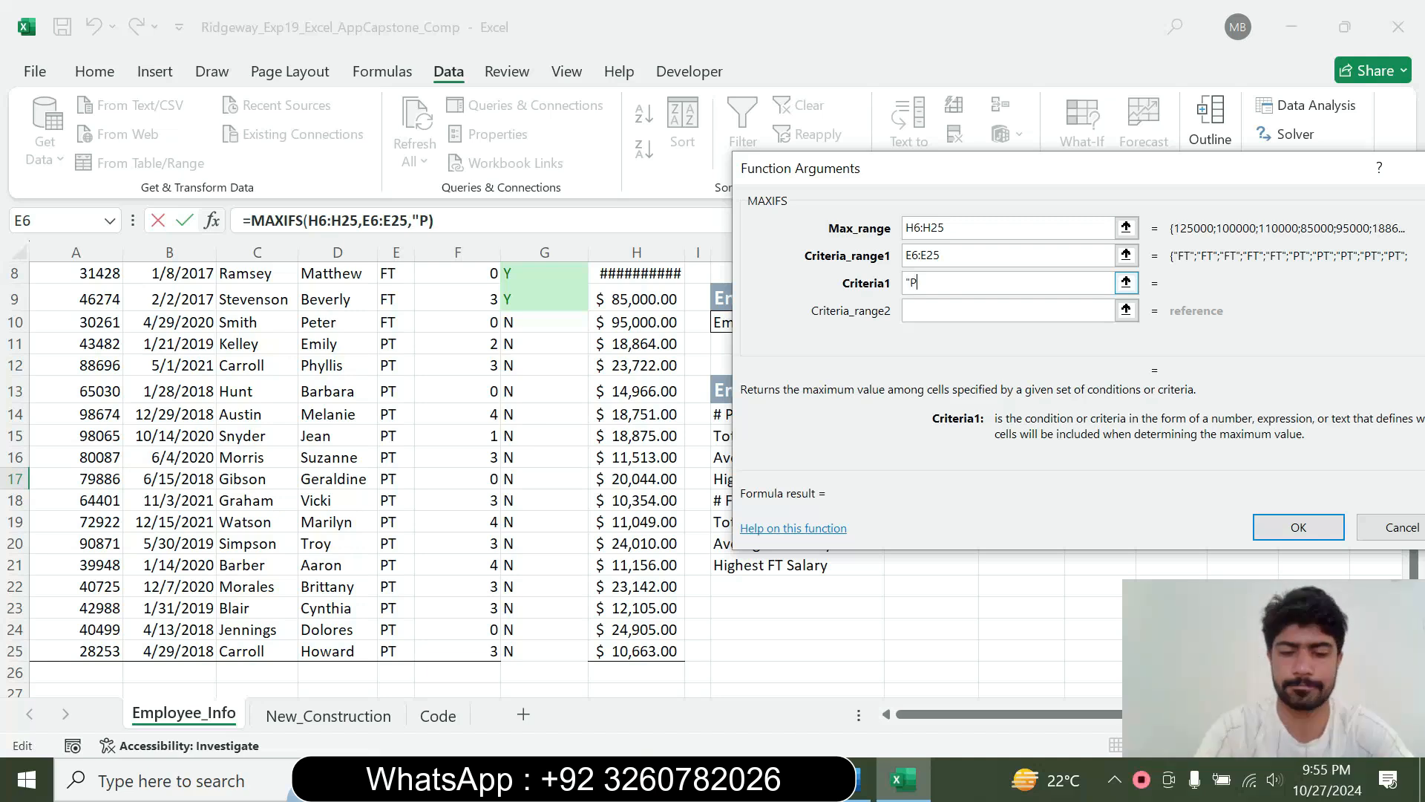
{"action": "type", "text": "T"}
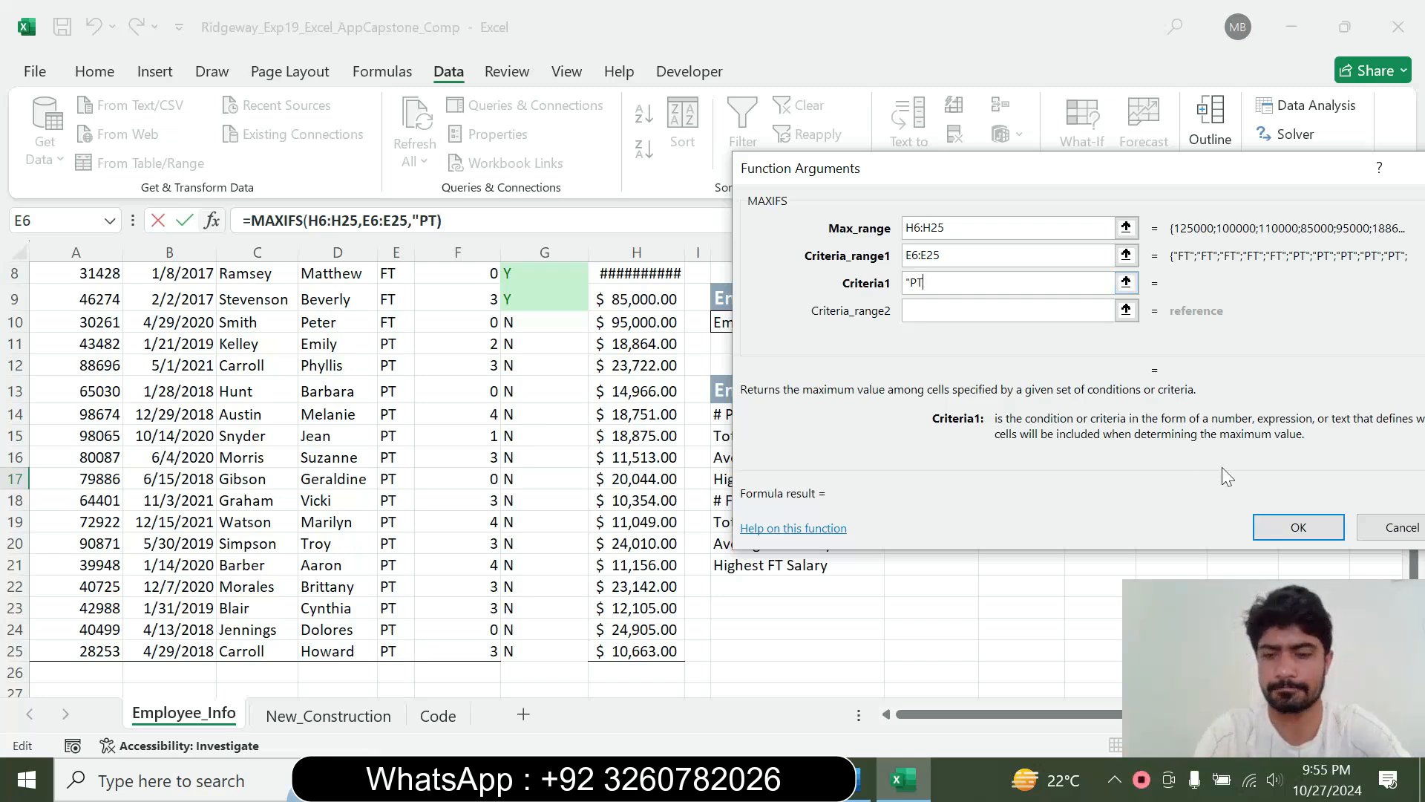
{"action": "type", "text": "\""}
{"action": "left_click", "coordinate": [1296, 521]}
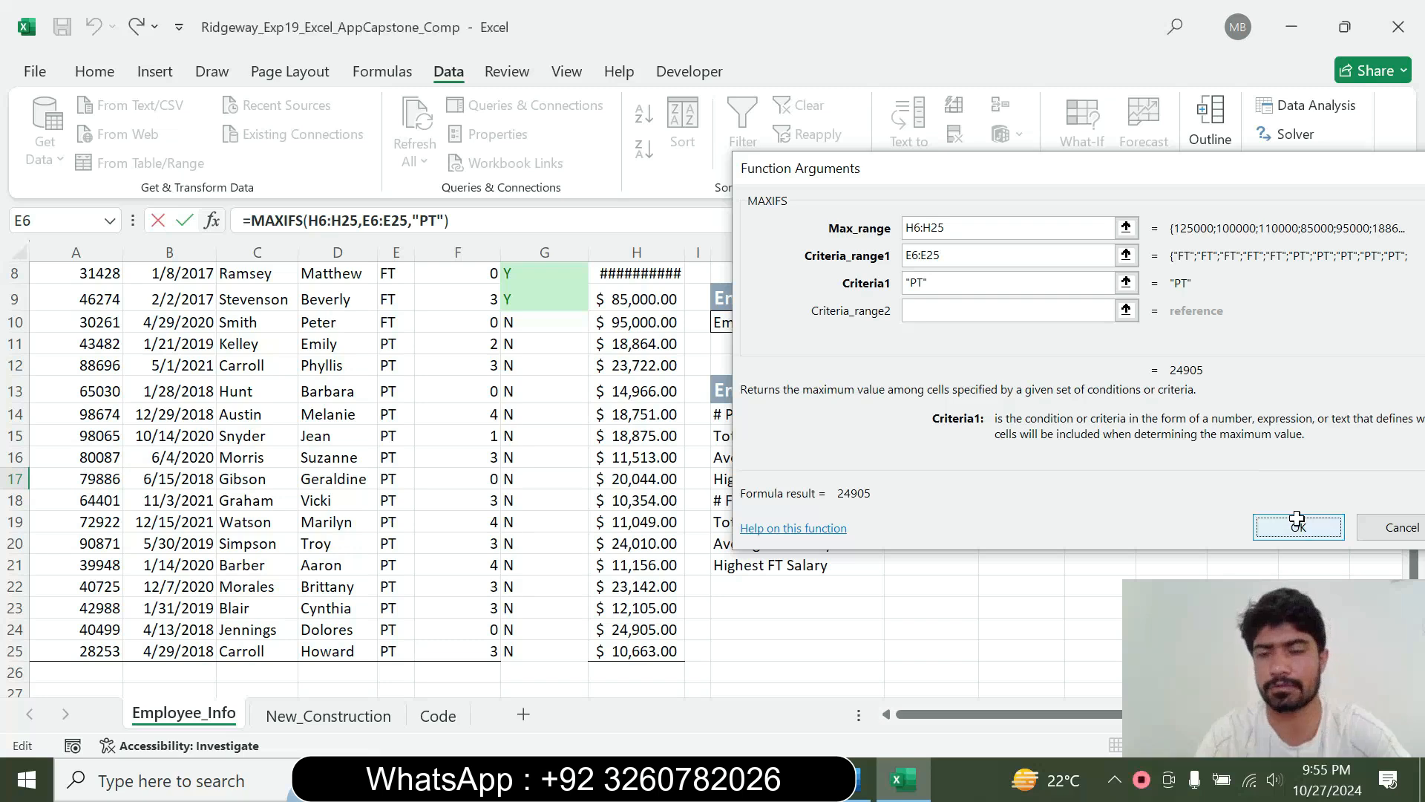
Switch to Word and reset the finished step 11 instruction to 9 pt with no highlight color
{"action": "left_click", "coordinate": [1041, 496]}
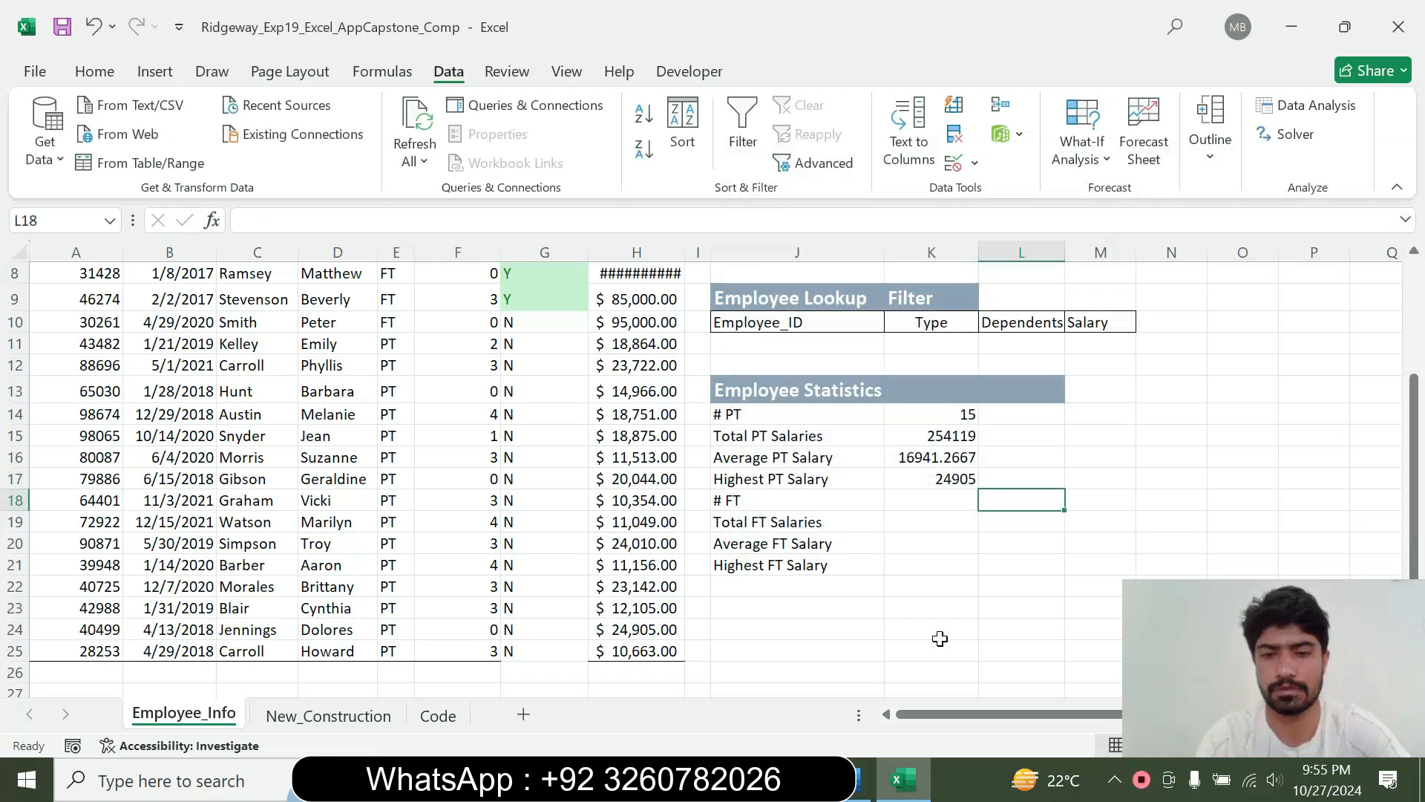
{"action": "left_click", "coordinate": [861, 776]}
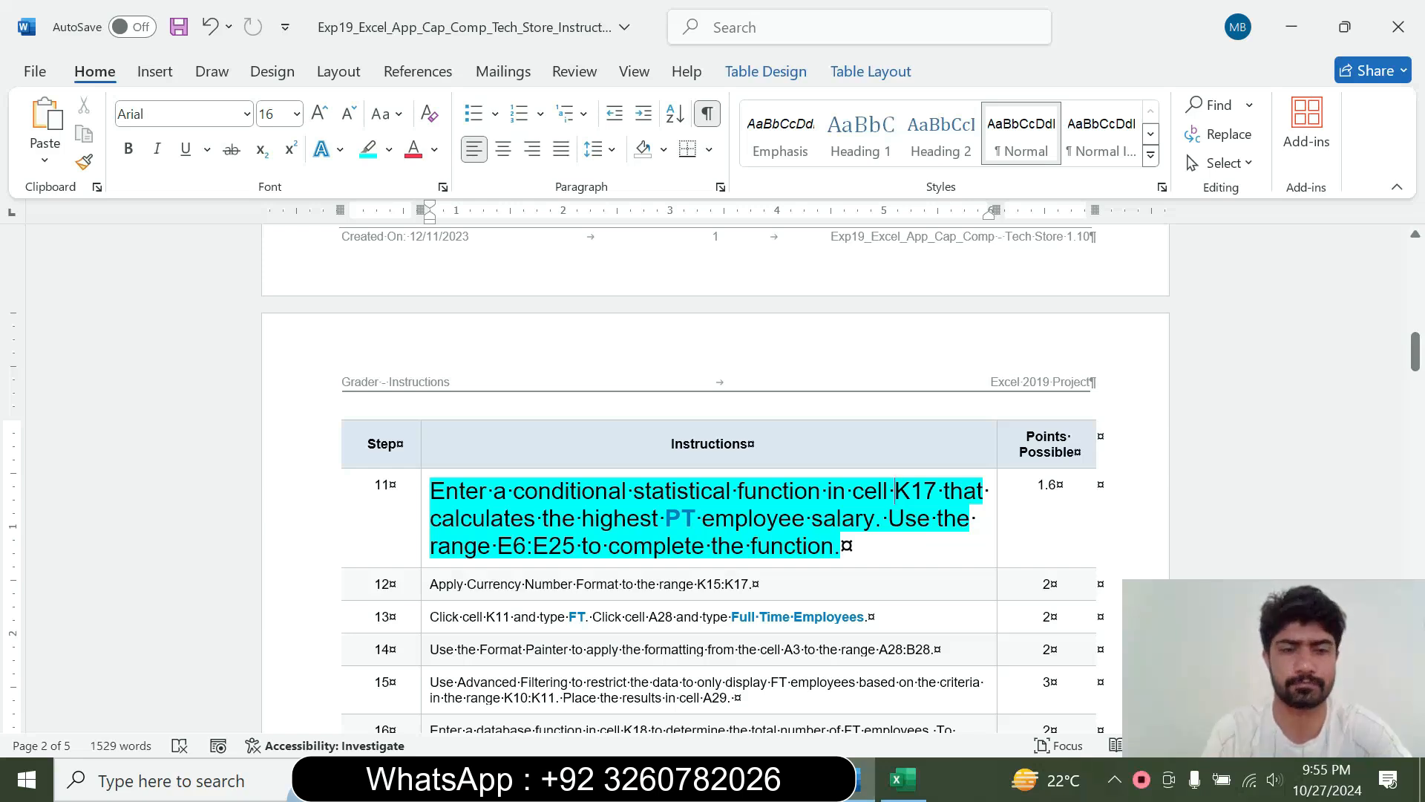
{"action": "left_click", "coordinate": [422, 542]}
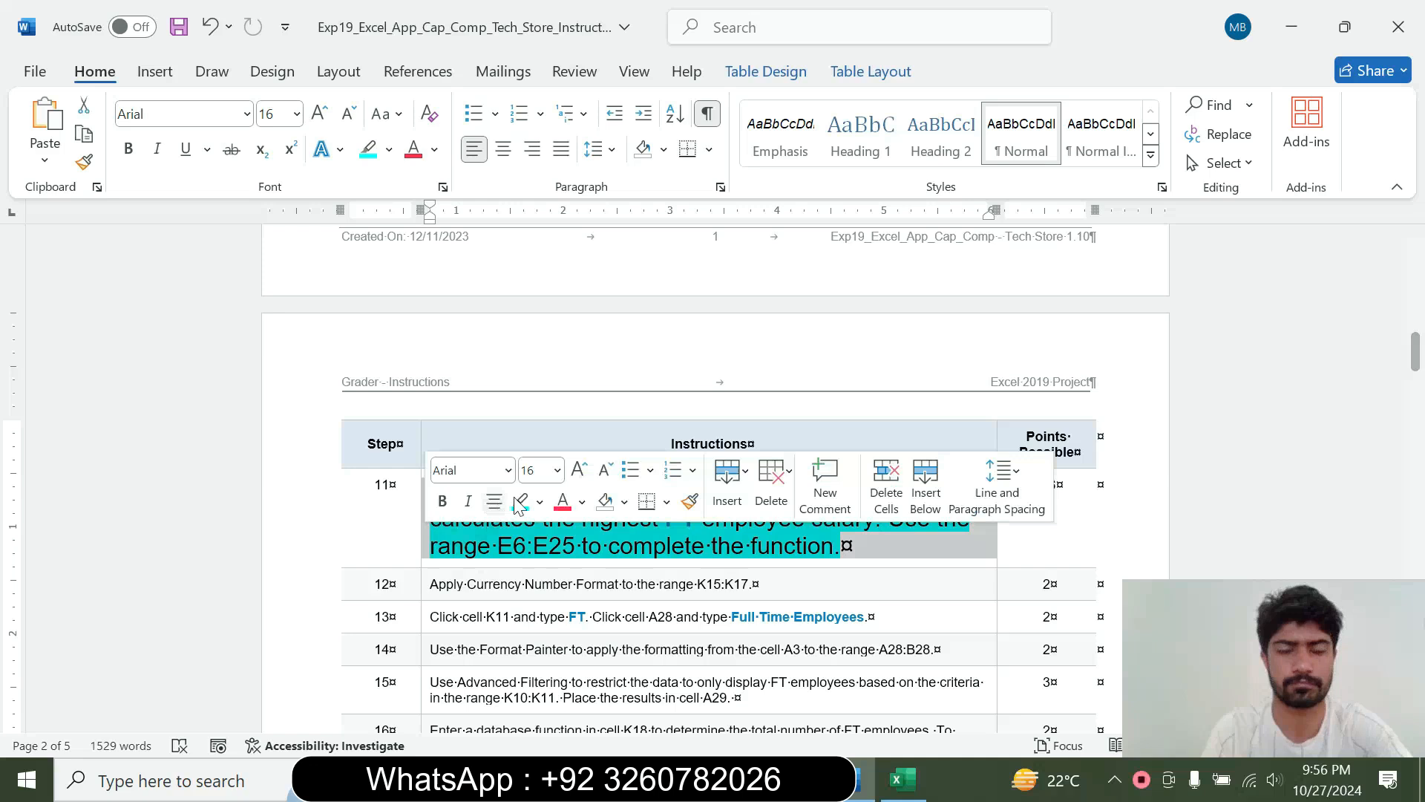
{"action": "left_click", "coordinate": [557, 479]}
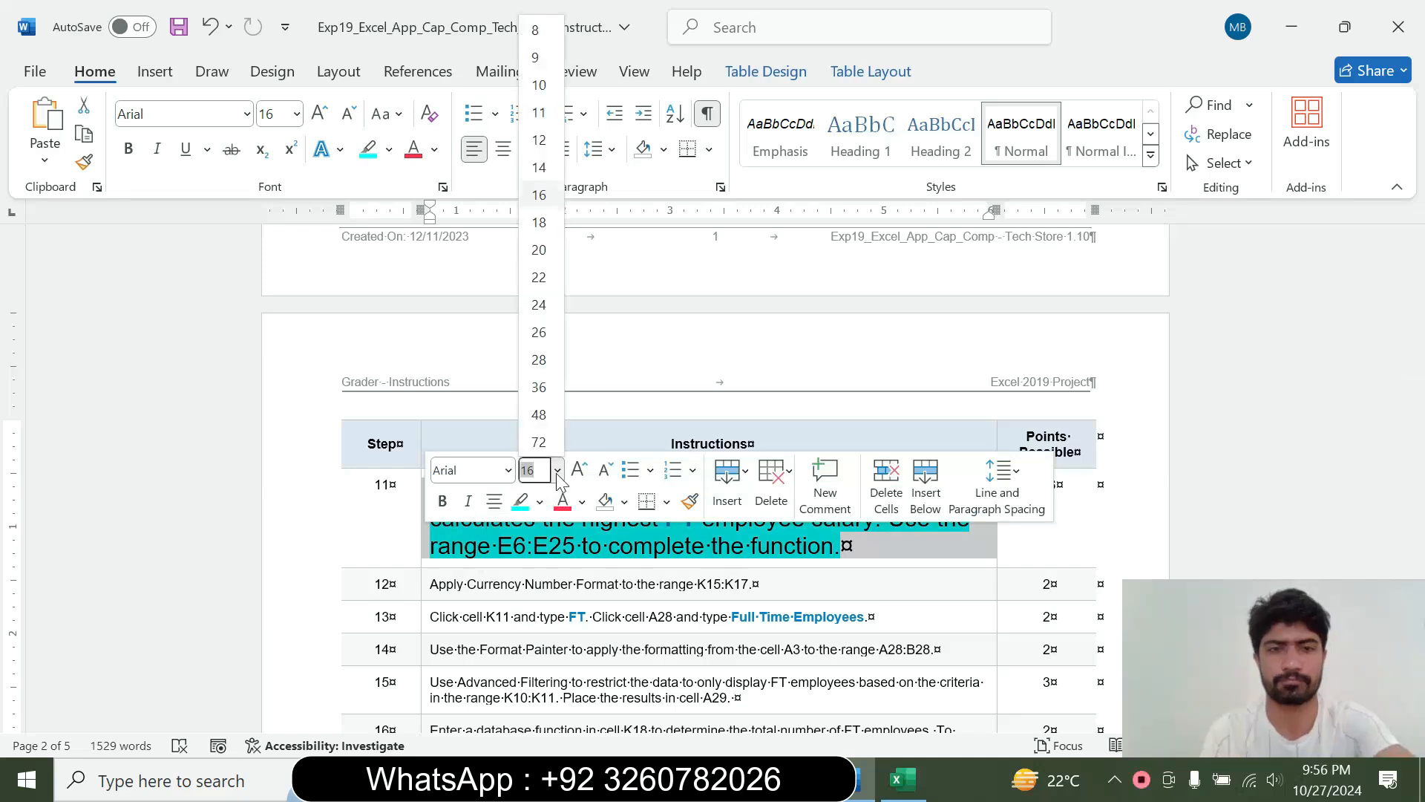
{"action": "left_click", "coordinate": [540, 45]}
{"action": "left_click_drag", "start_coordinate": [1417, 348], "coordinate": [1416, 340]}
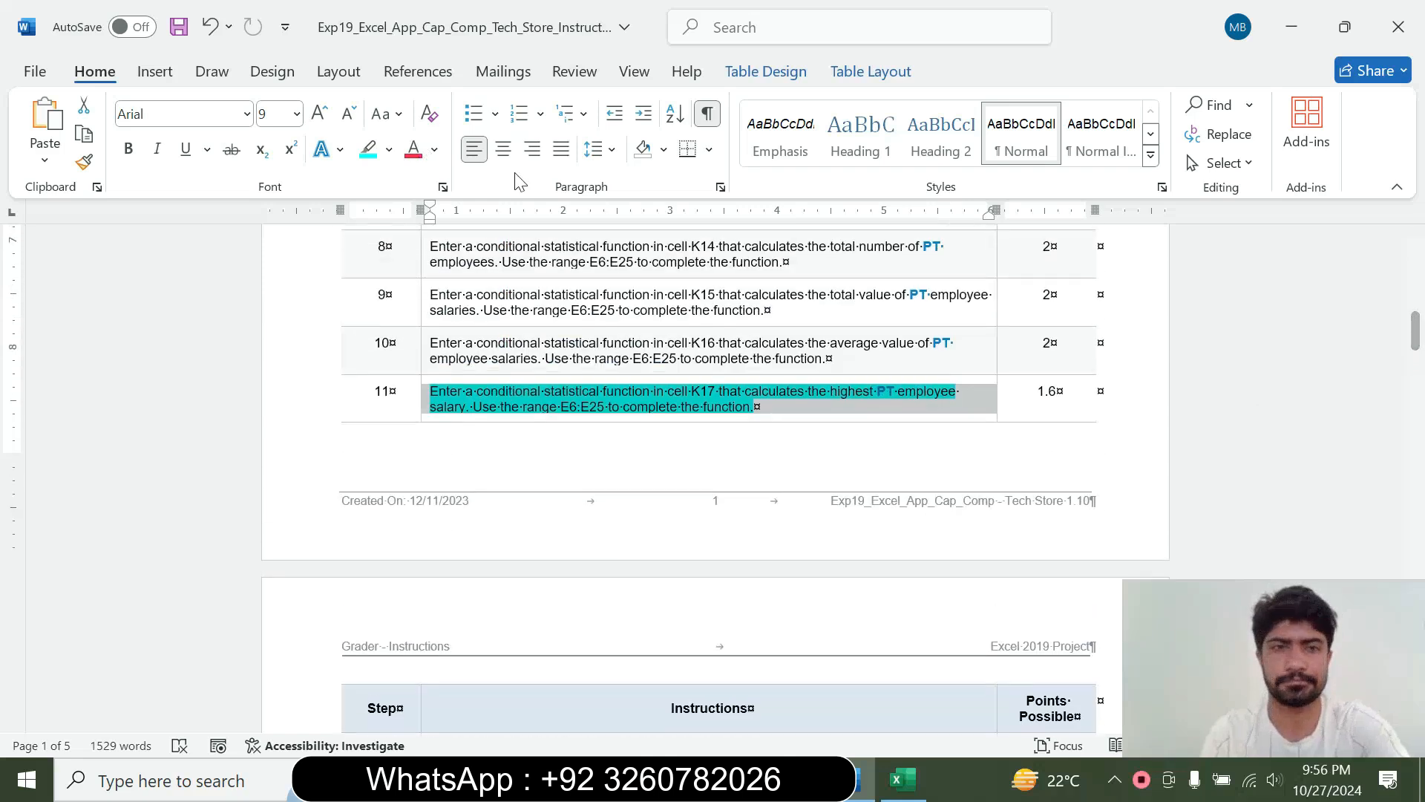
{"action": "left_click", "coordinate": [389, 151]}
{"action": "left_click", "coordinate": [421, 329]}
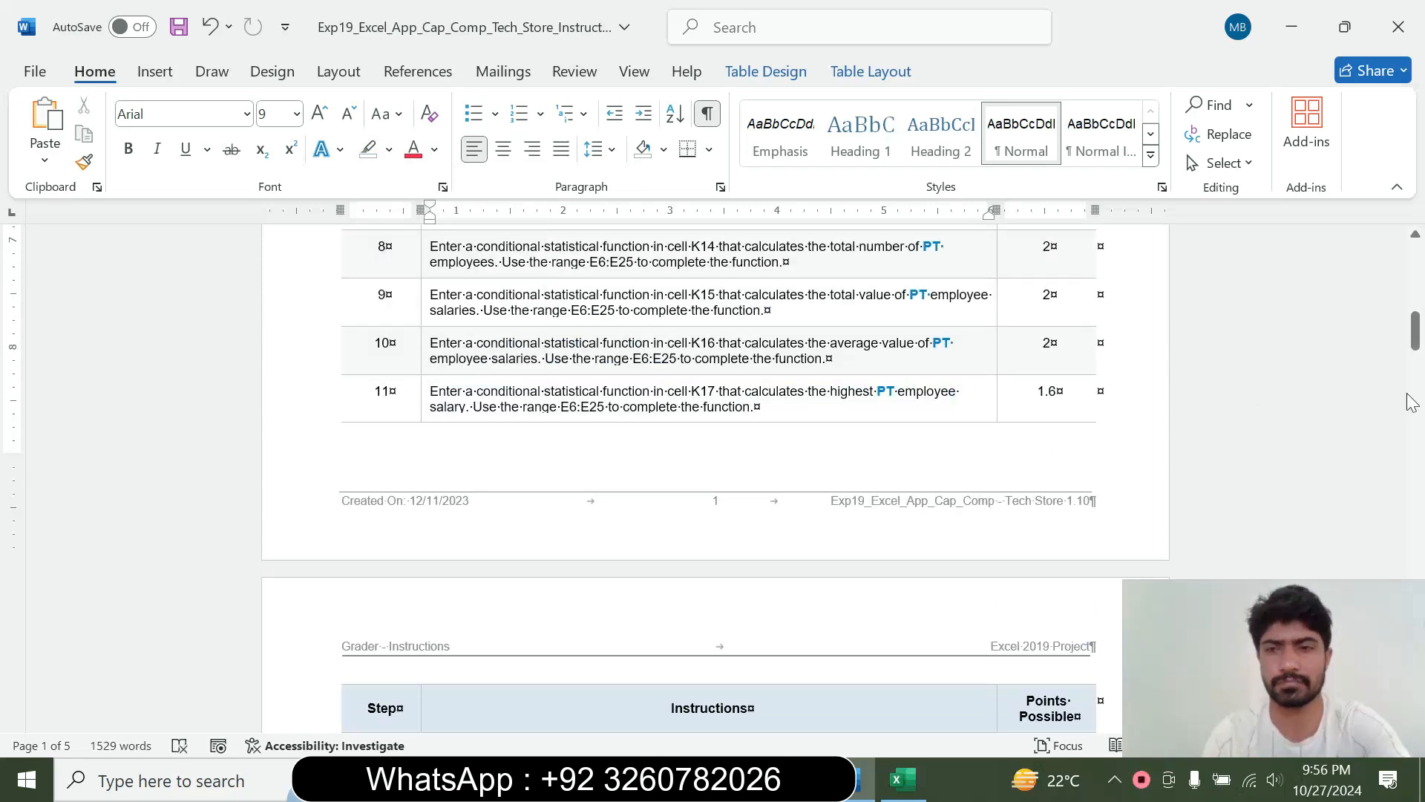
Enlarge the step 12 instruction to 16 pt and highlight it in turquoise
{"action": "left_click_drag", "start_coordinate": [1416, 327], "coordinate": [1413, 360]}
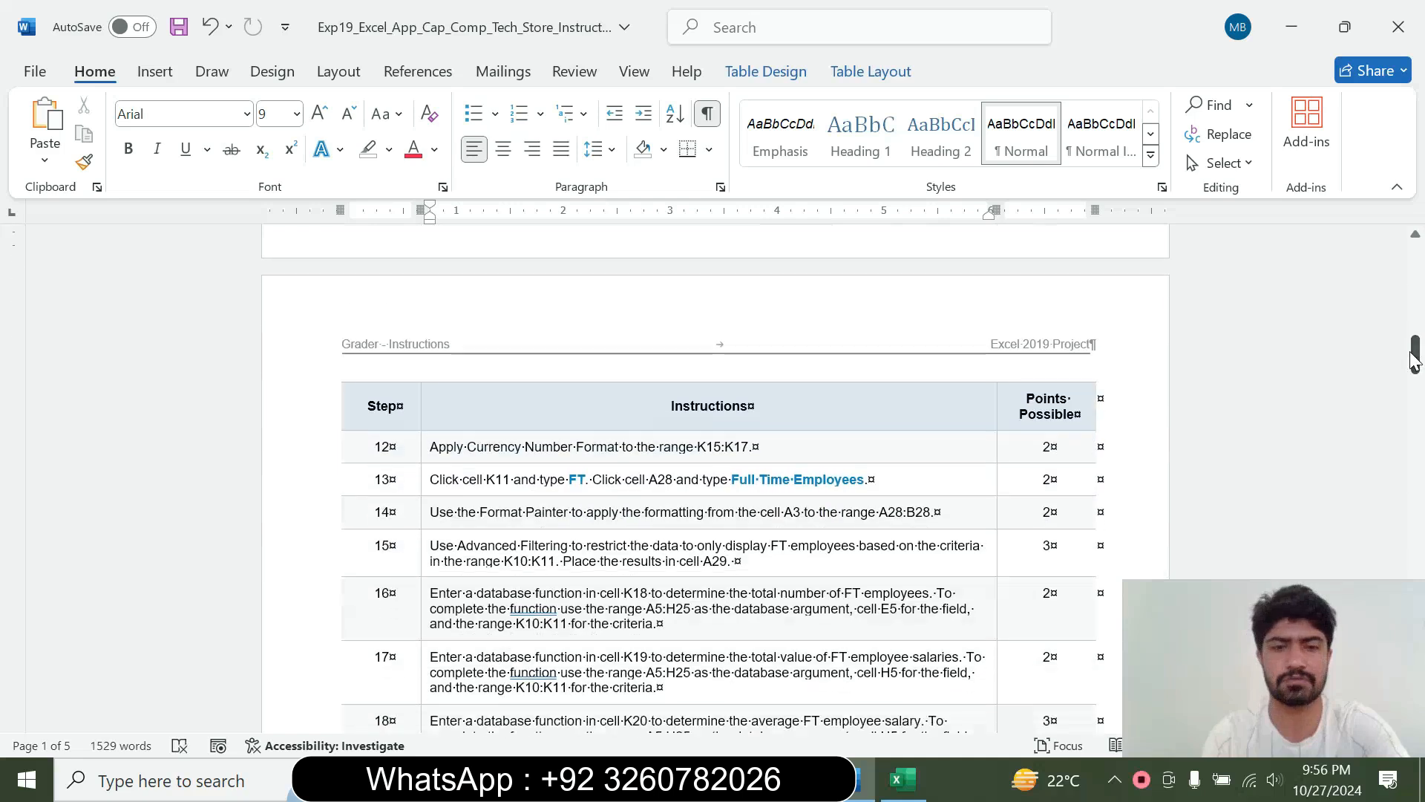
{"action": "left_click", "coordinate": [420, 456]}
{"action": "left_click", "coordinate": [554, 384]}
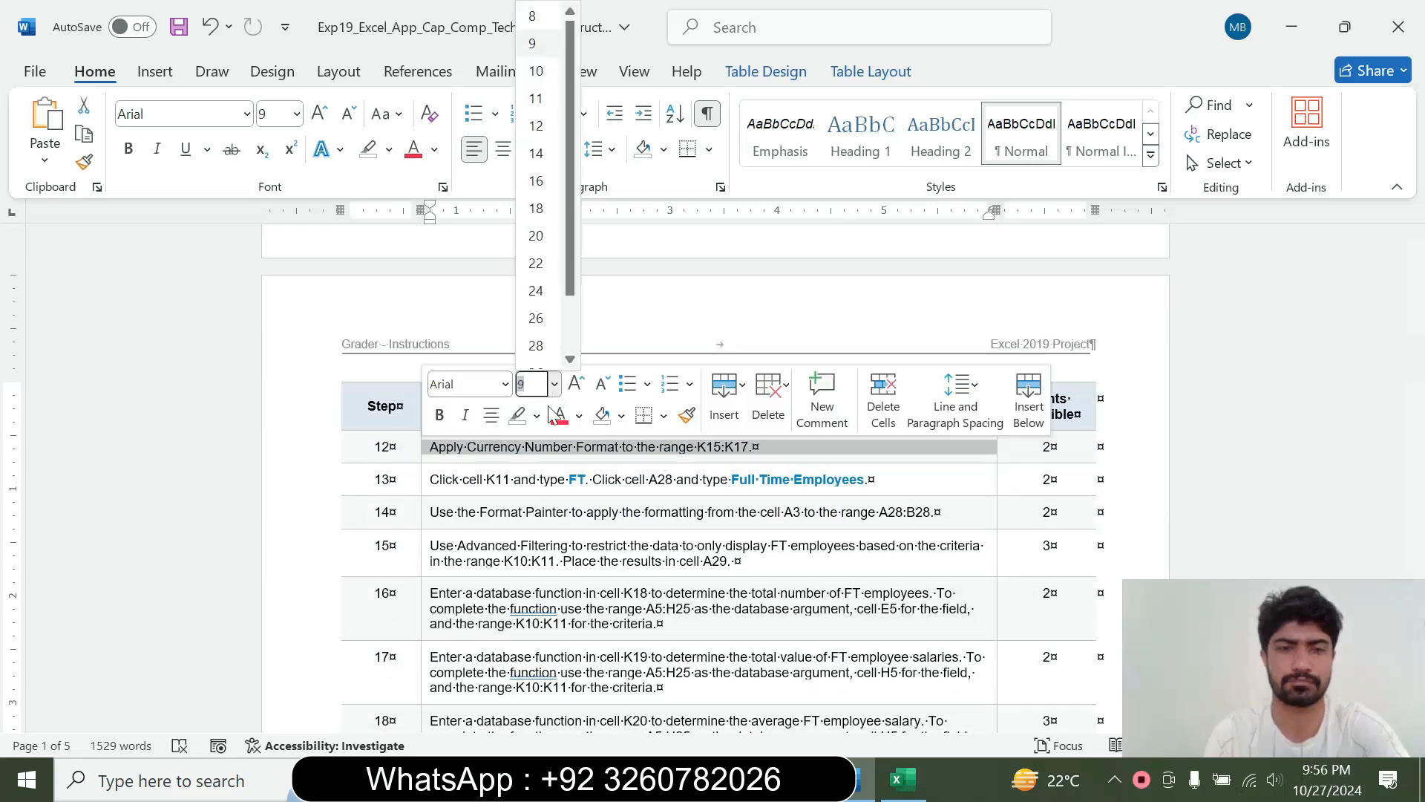
{"action": "left_click", "coordinate": [536, 180]}
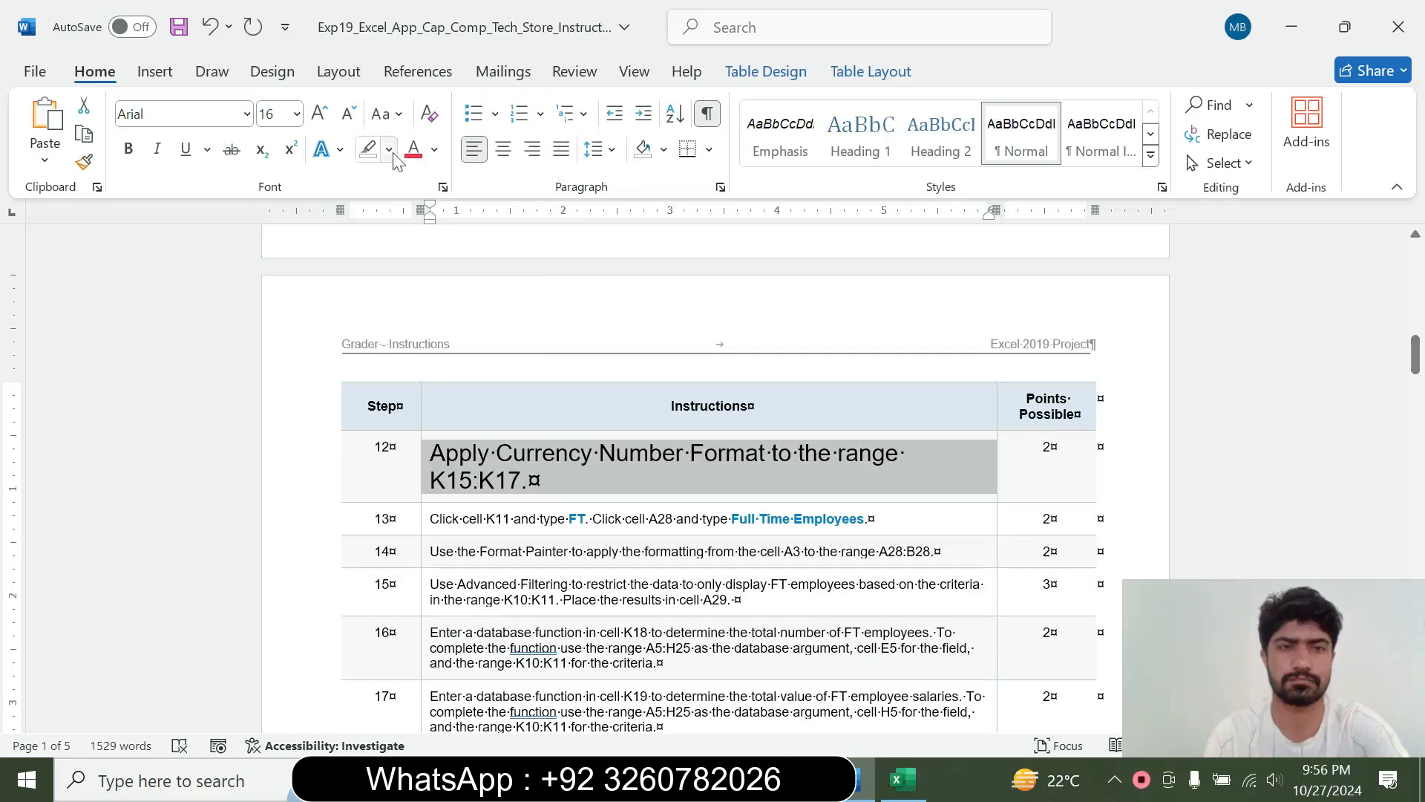
{"action": "left_click", "coordinate": [389, 149]}
{"action": "left_click", "coordinate": [438, 224]}
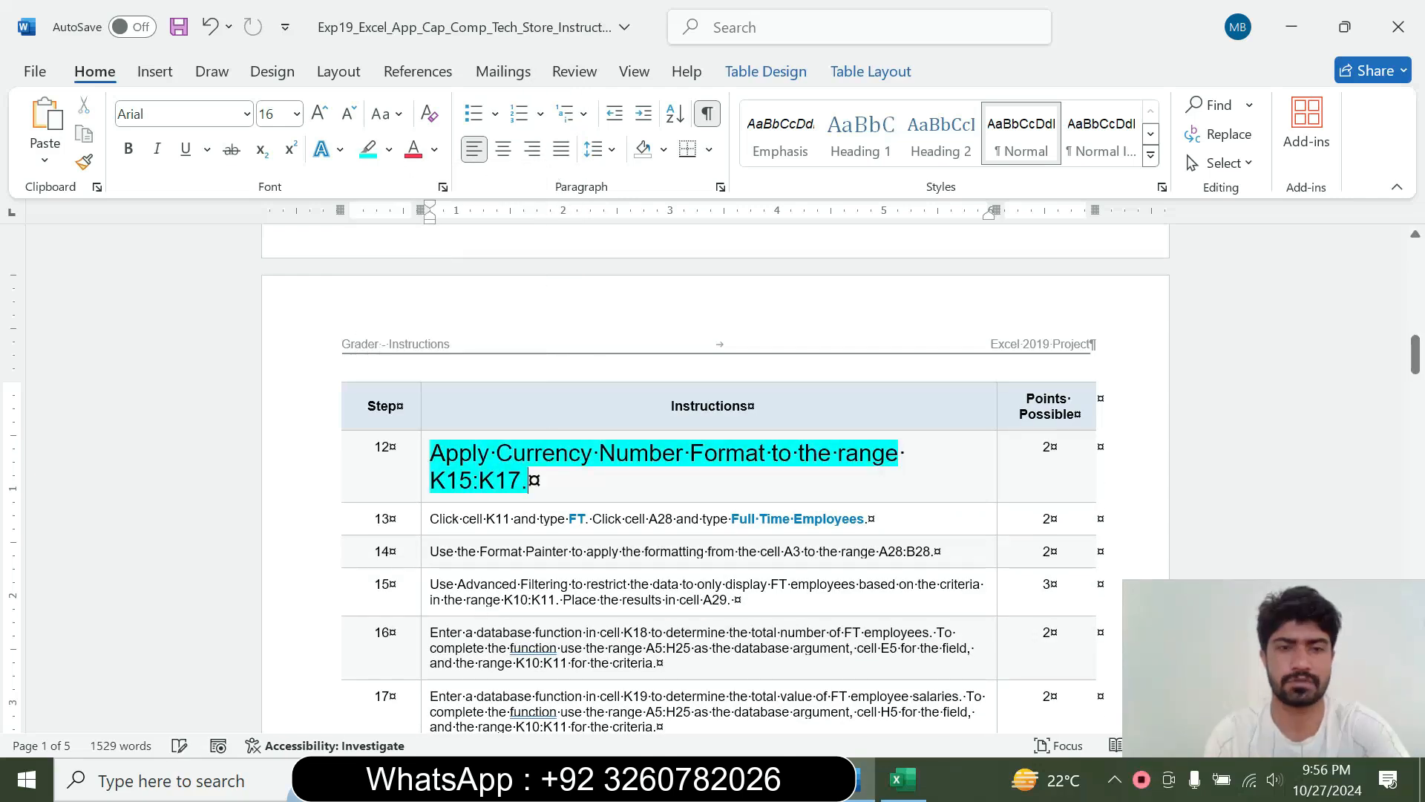
Copy the range reference K15:K17 from the step 12 instruction and select that range in Excel
{"action": "left_click_drag", "start_coordinate": [432, 453], "coordinate": [529, 481]}
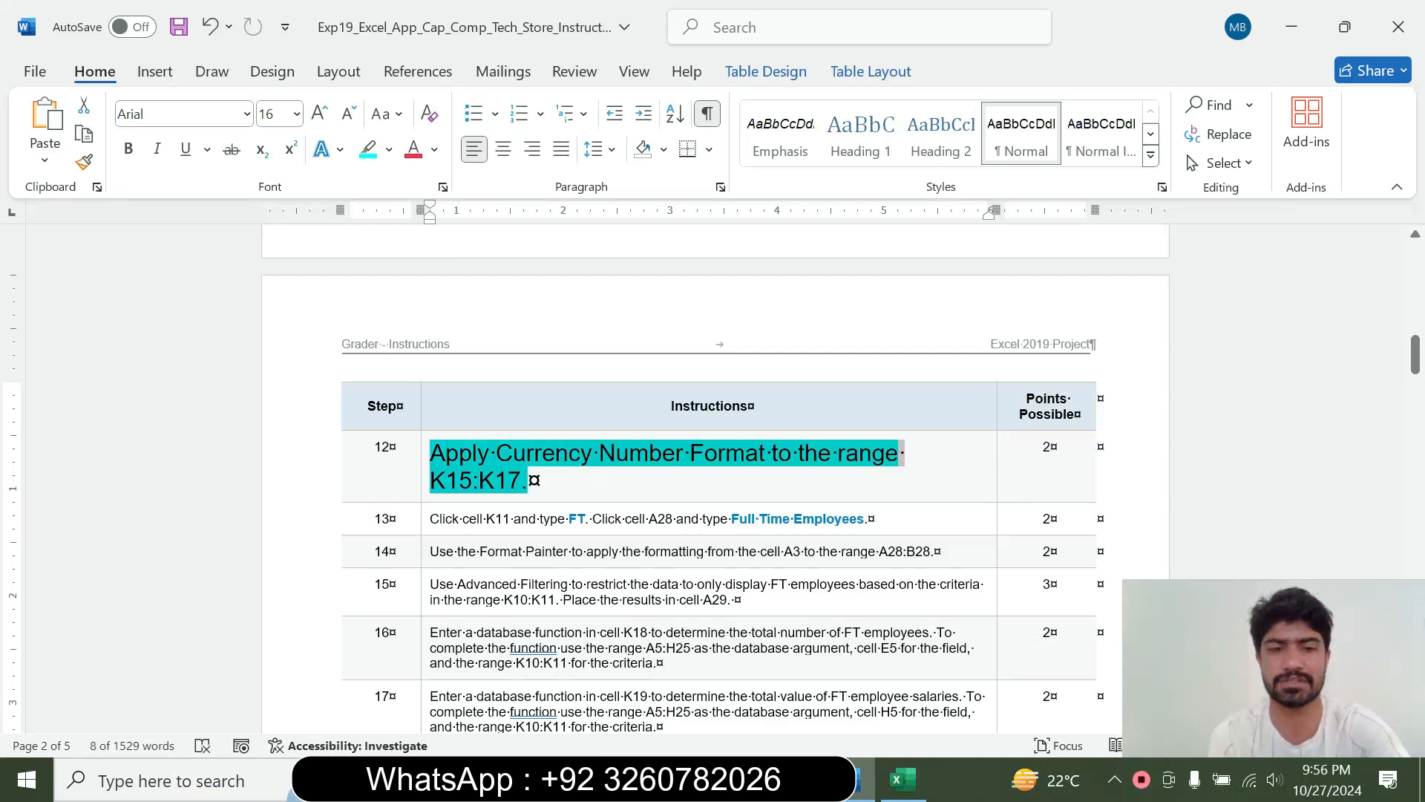
{"action": "left_click", "coordinate": [472, 481]}
{"action": "left_click_drag", "start_coordinate": [432, 481], "coordinate": [507, 484]}
{"action": "key", "text": "ctrl+c"}
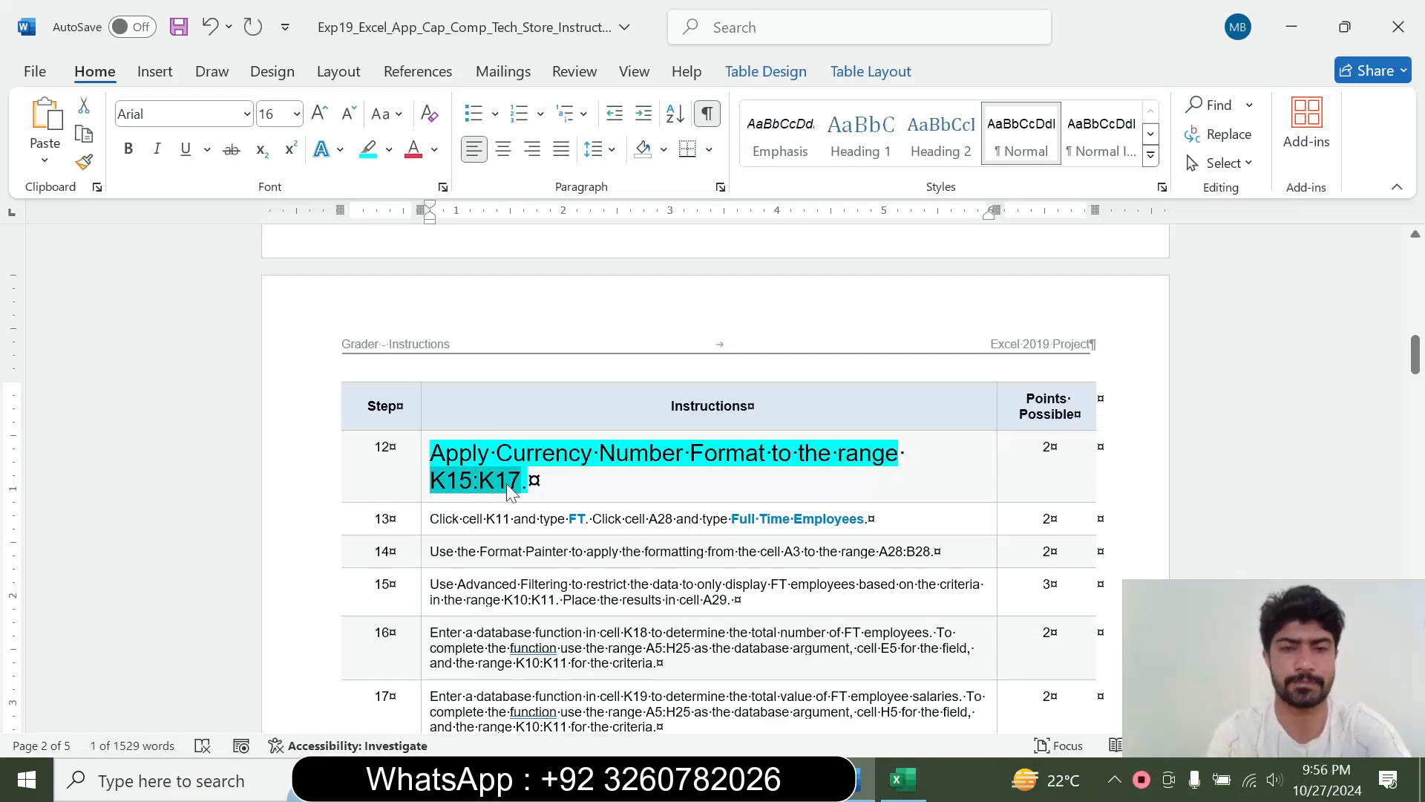
{"action": "key", "text": "alt+Tab"}
{"action": "left_click", "coordinate": [56, 220]}
{"action": "key", "text": "ctrl+v"}
{"action": "key", "text": "Return"}
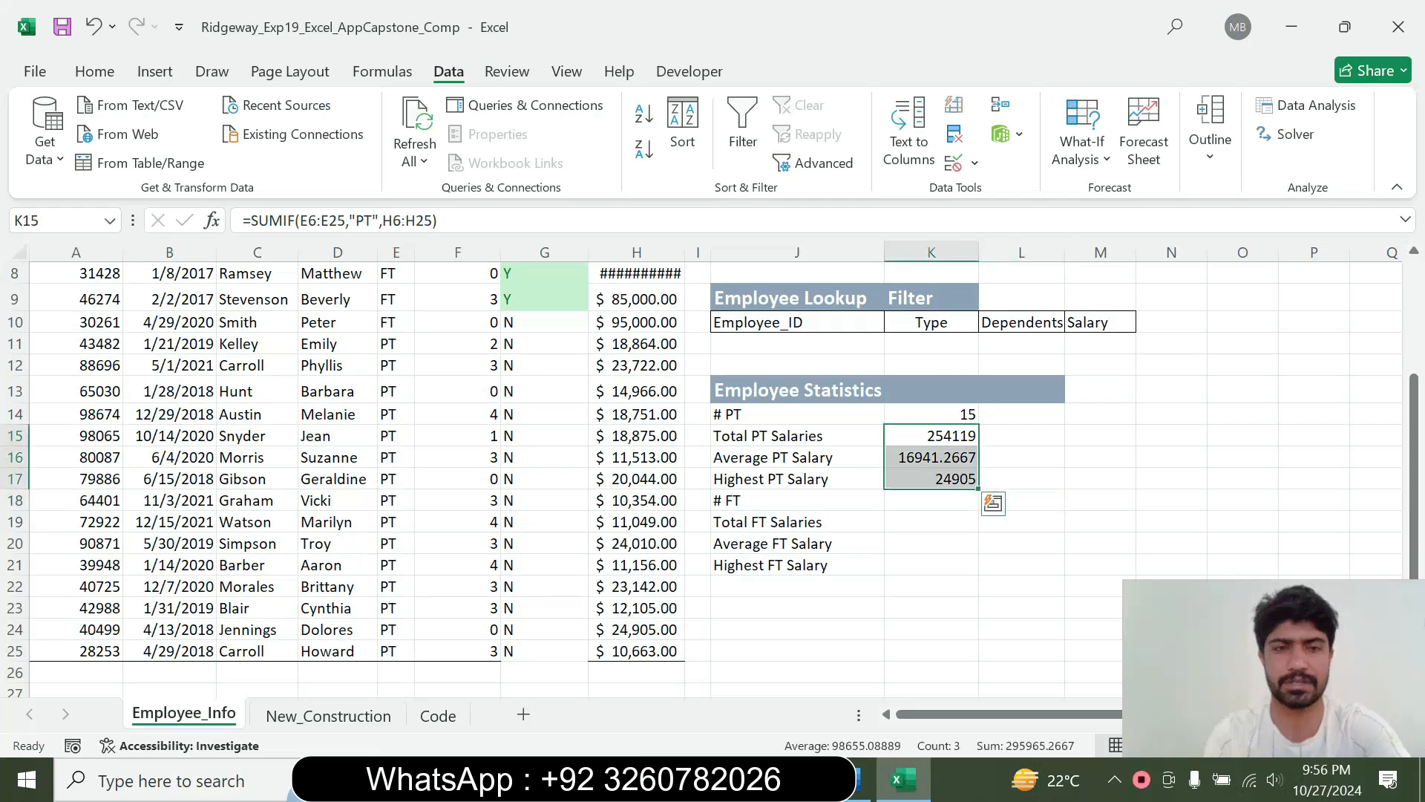
Recheck step 12 in Word, and apply the Currency number format to K15:K17 in Excel
{"action": "key", "text": "alt+Tab"}
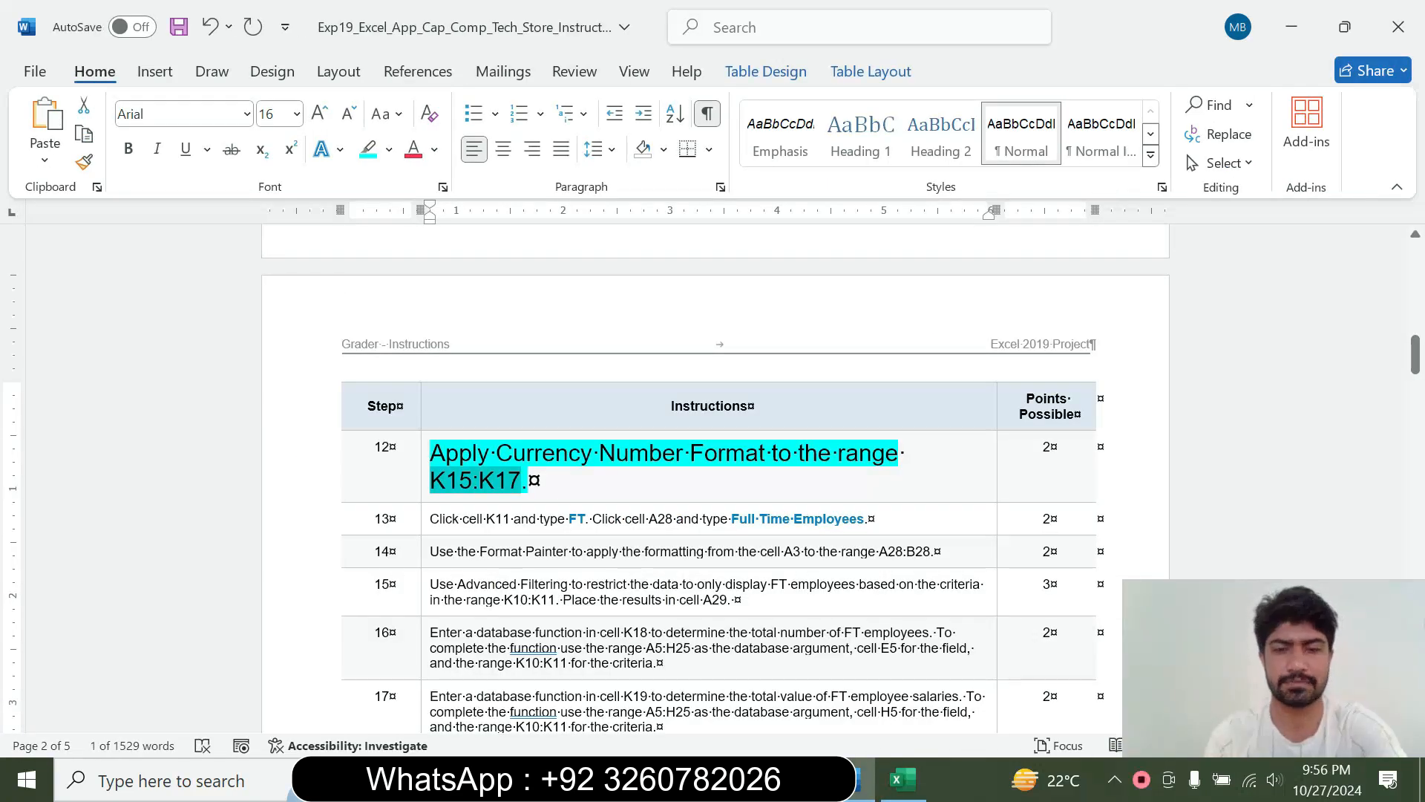
{"action": "left_click", "coordinate": [904, 779]}
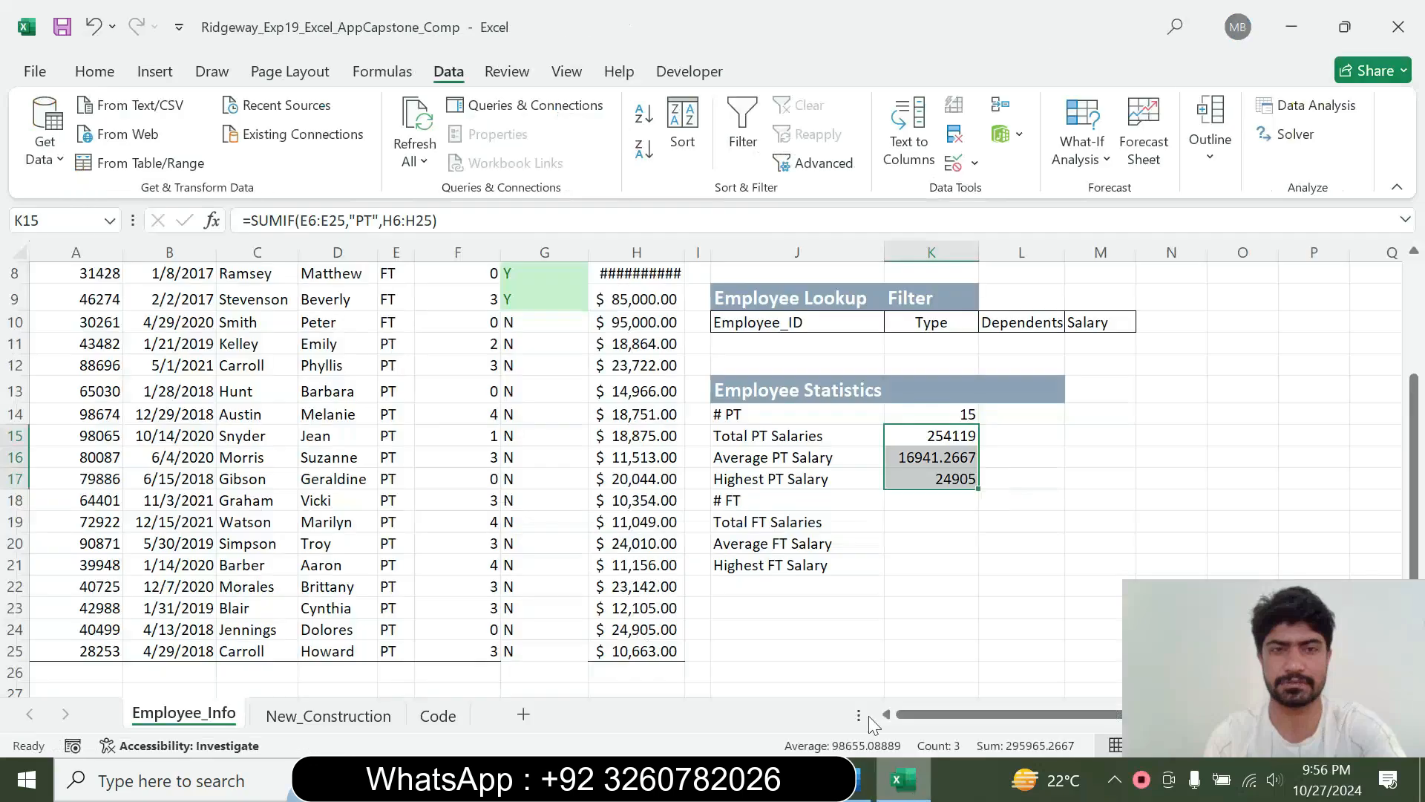
{"action": "left_click", "coordinate": [94, 74]}
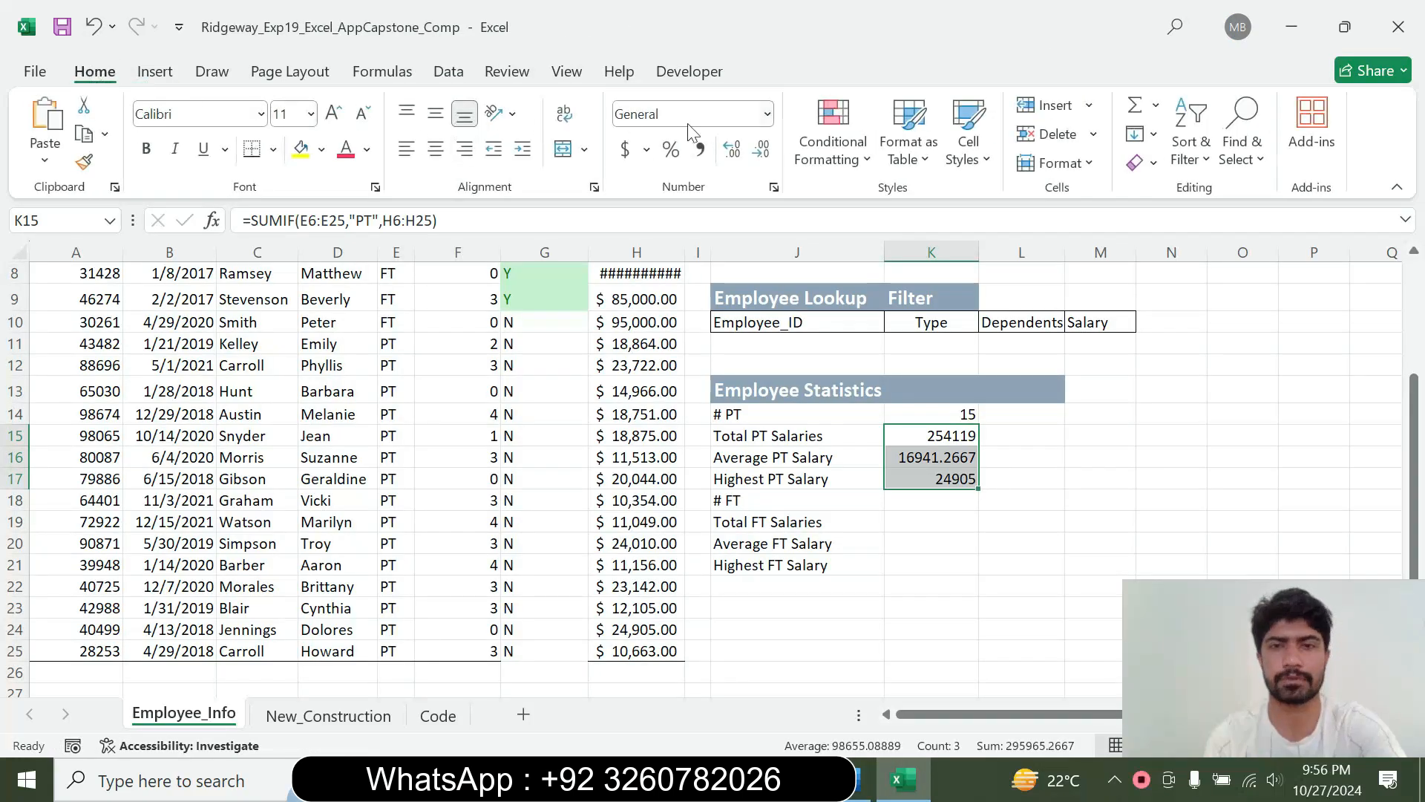
{"action": "left_click", "coordinate": [768, 115]}
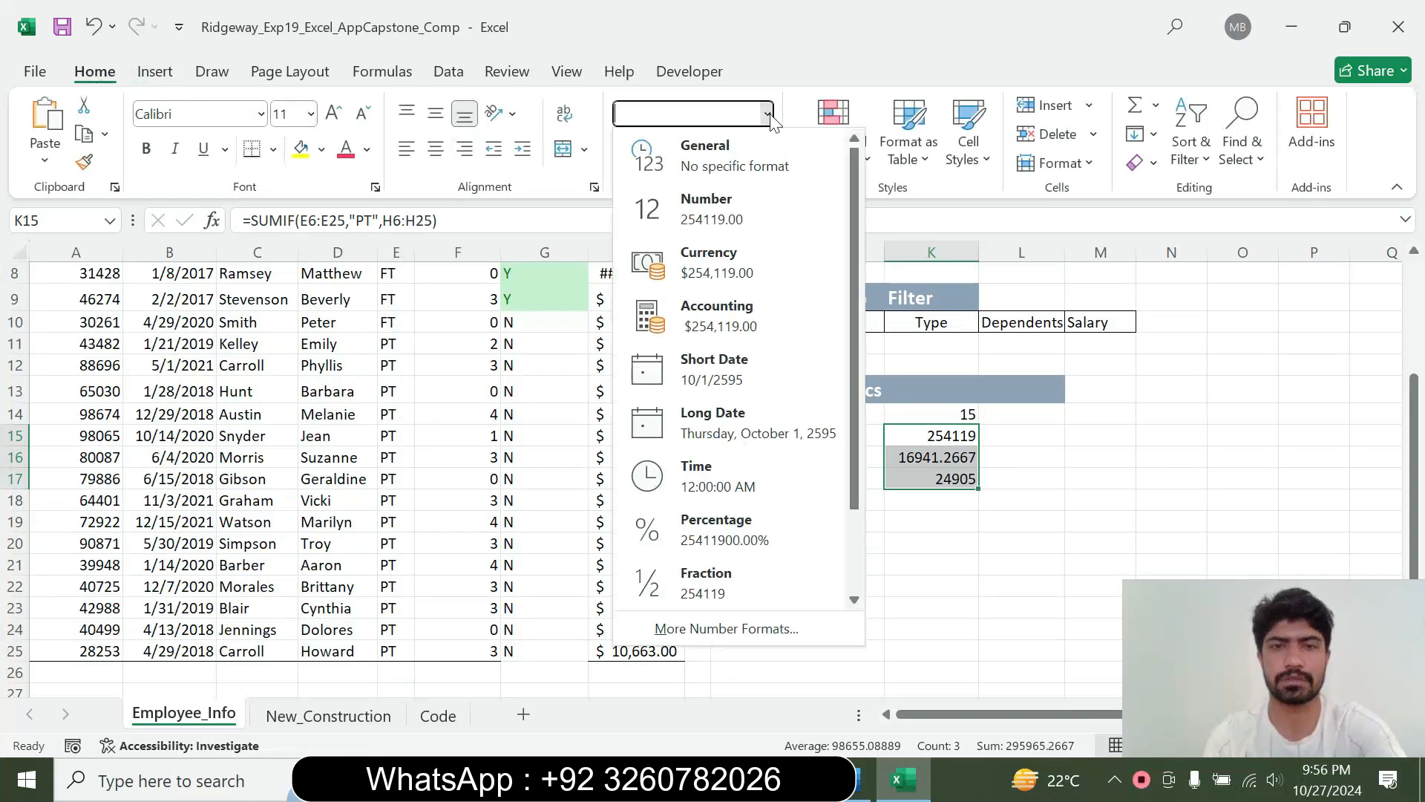
{"action": "left_click", "coordinate": [760, 257]}
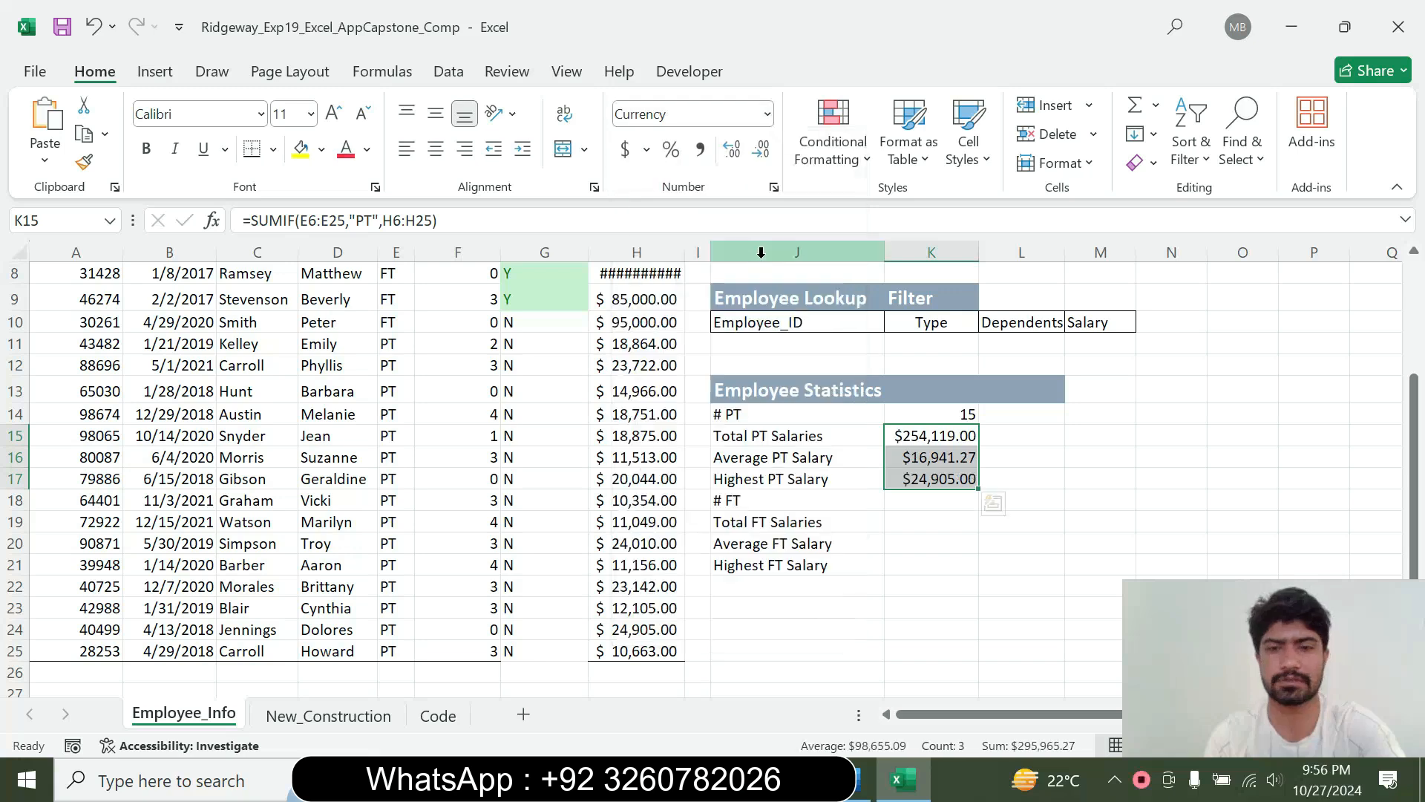
Switch to Word and restore the step 12 instruction to 9 pt without highlighting
{"action": "left_click", "coordinate": [861, 779]}
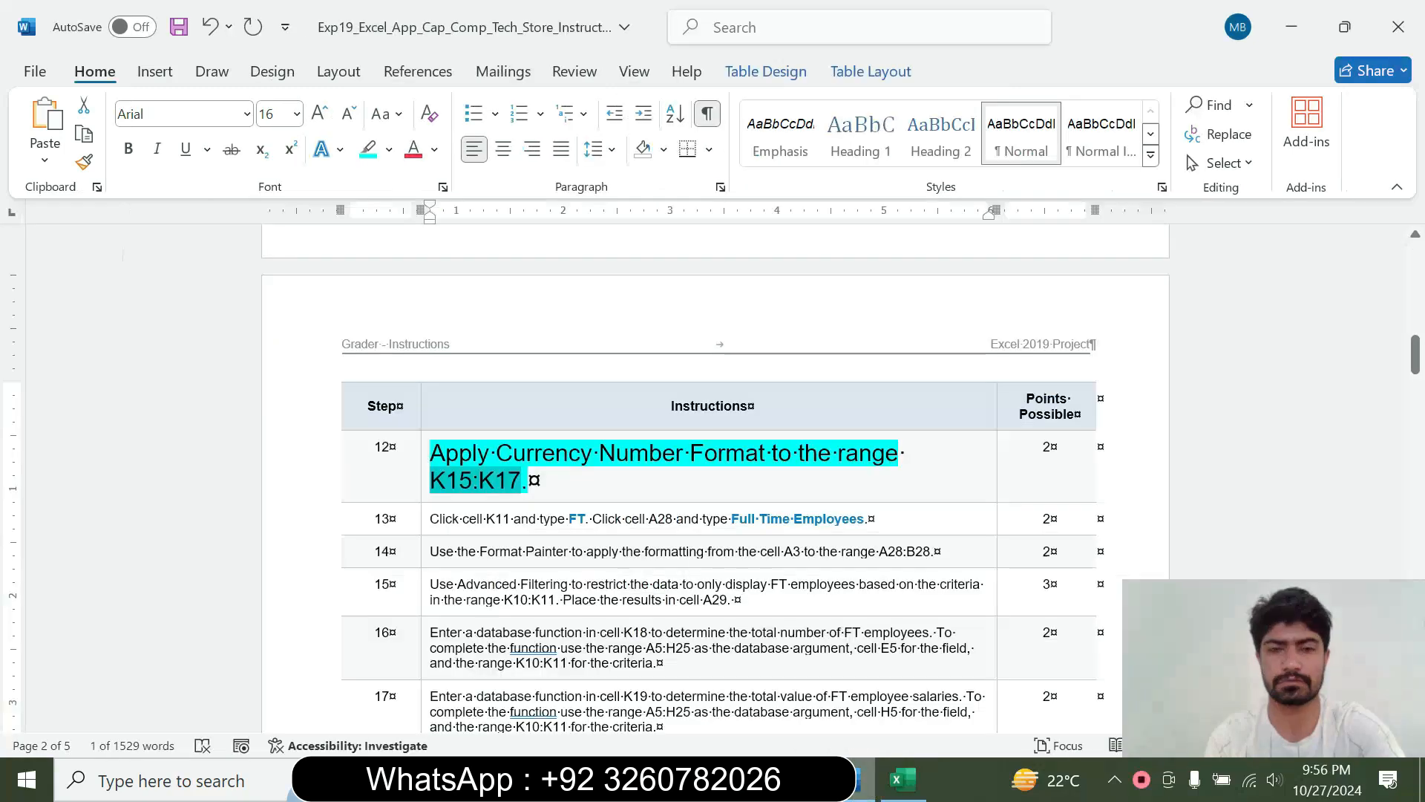
{"action": "left_click", "coordinate": [425, 485]}
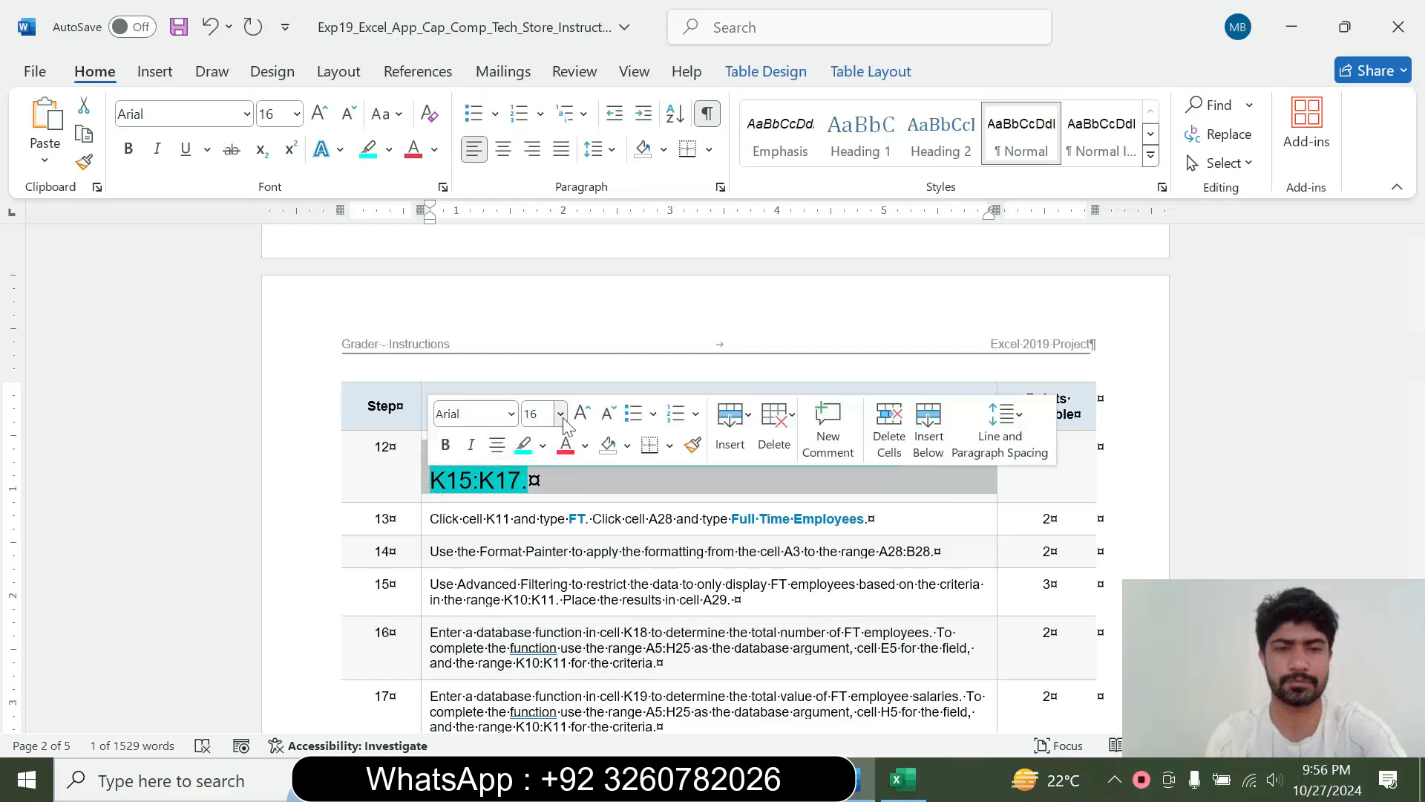
{"action": "left_click", "coordinate": [560, 414]}
{"action": "left_click", "coordinate": [551, 52]}
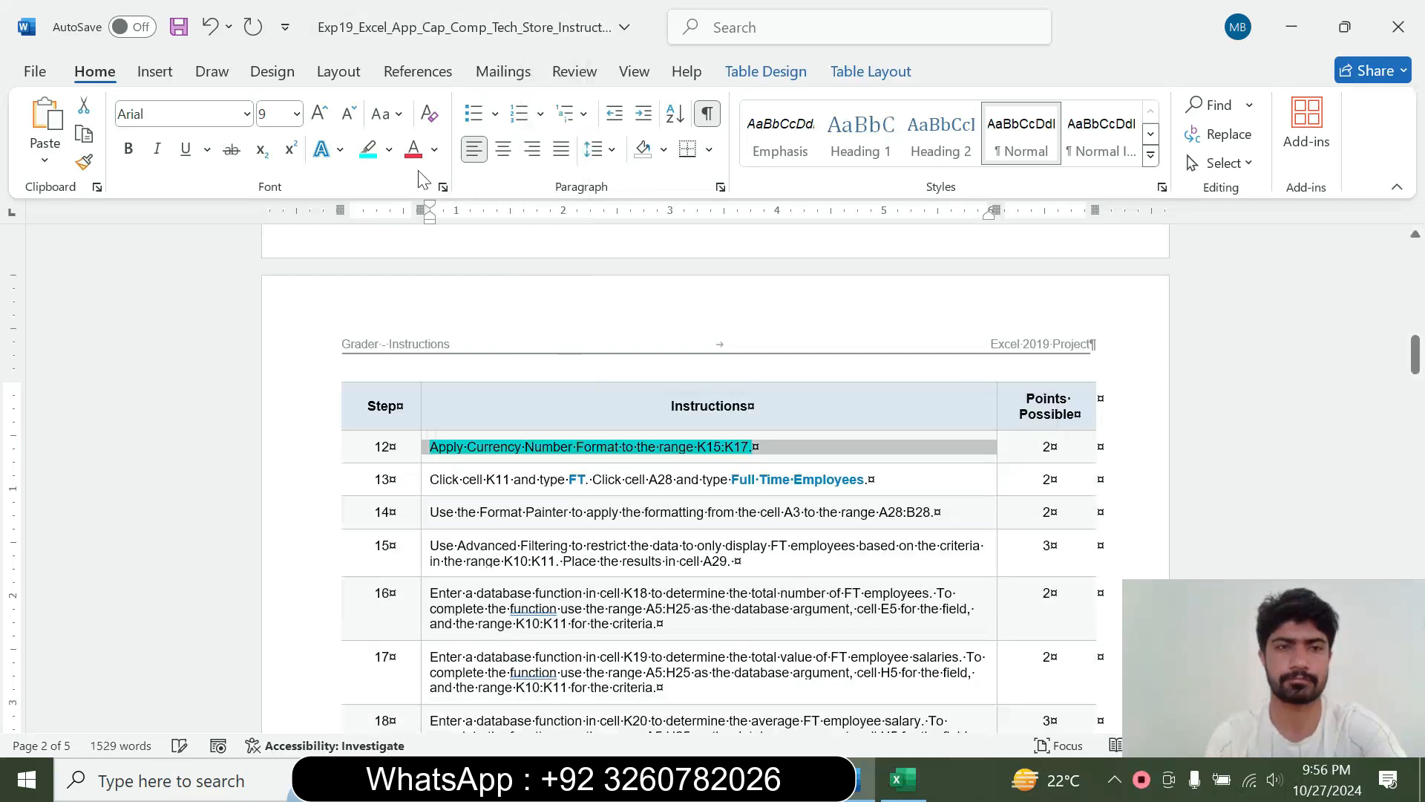
{"action": "left_click", "coordinate": [389, 149]}
{"action": "left_click", "coordinate": [420, 329]}
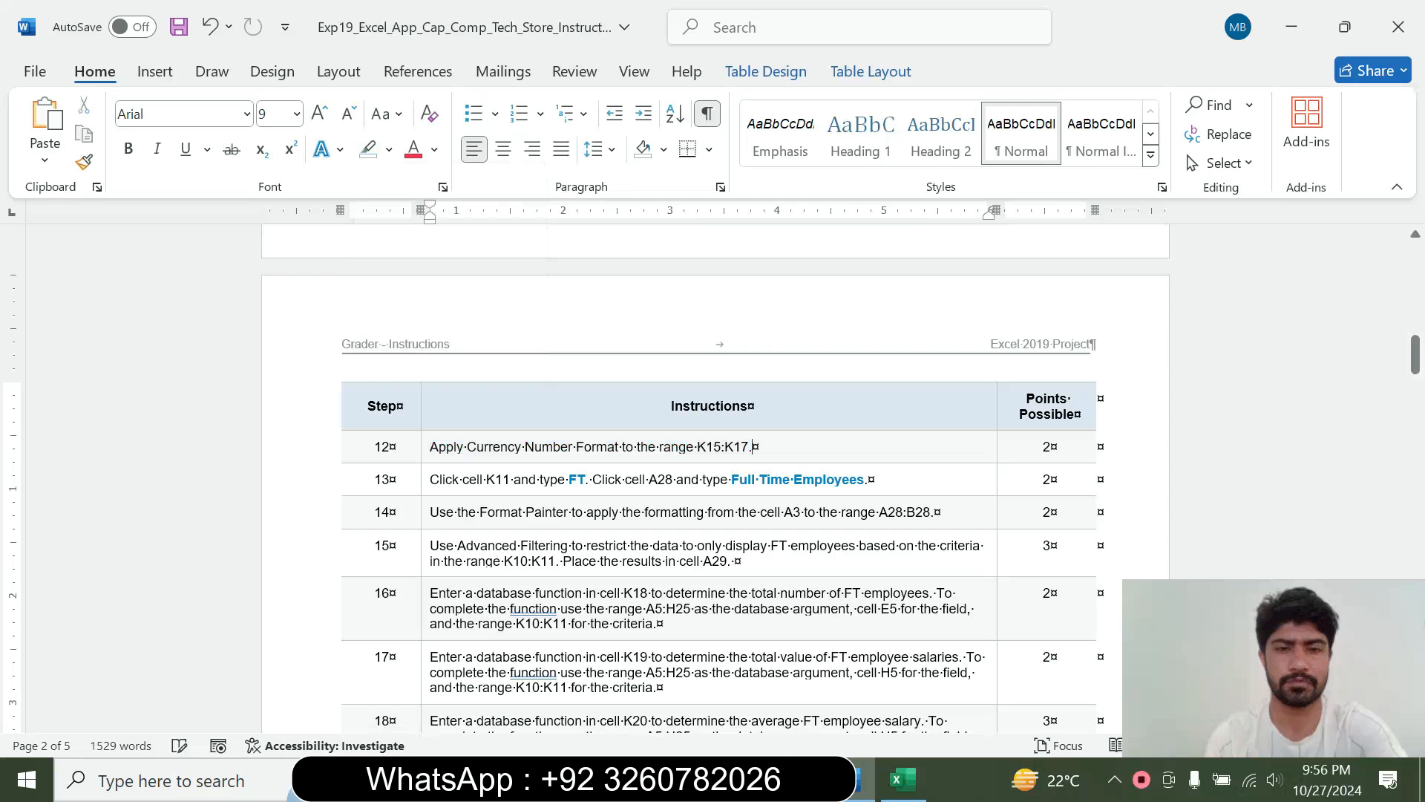
Enlarge the step 13 instruction to 16 pt, highlight it in turquoise and read it through
{"action": "left_click", "coordinate": [421, 486]}
{"action": "left_click", "coordinate": [555, 415]}
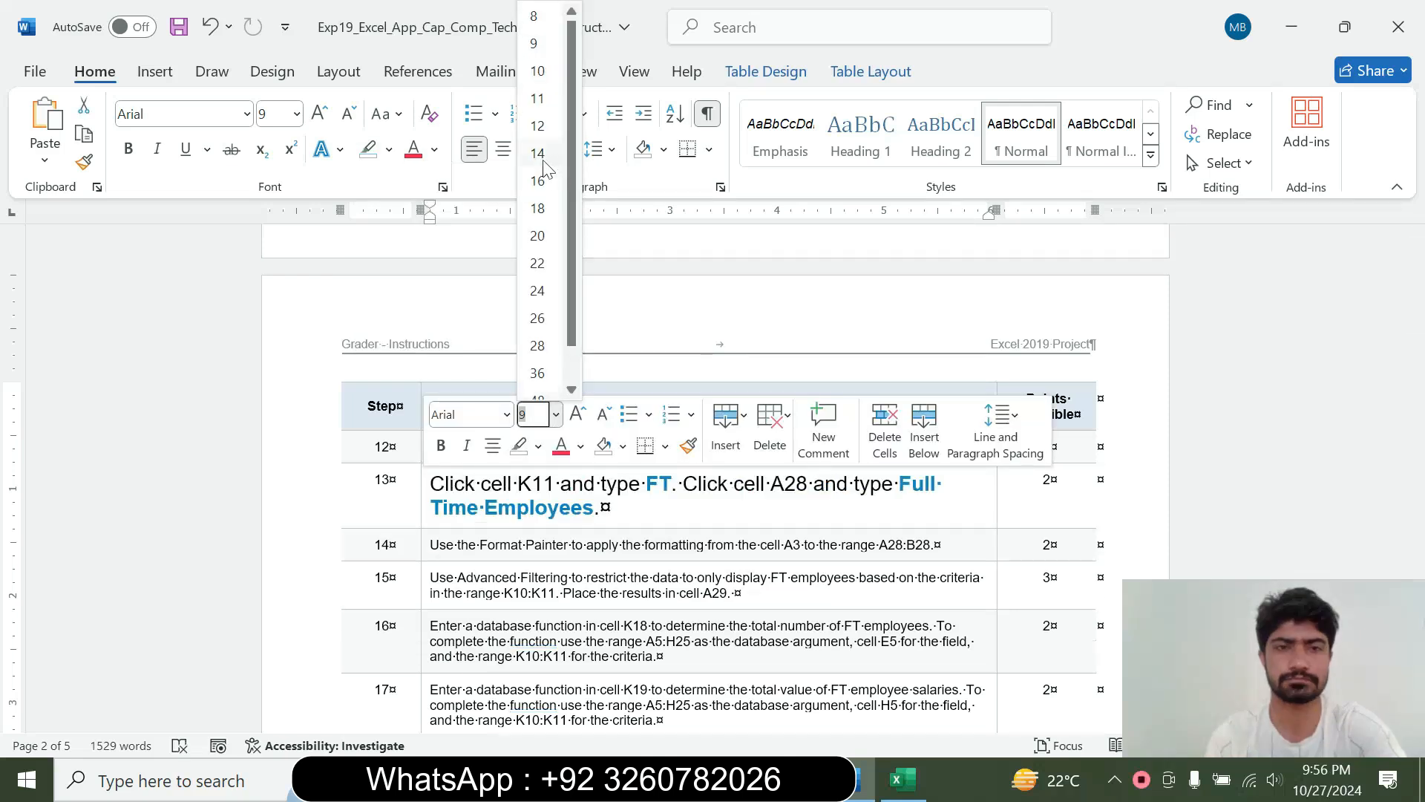
{"action": "left_click", "coordinate": [537, 180]}
{"action": "left_click", "coordinate": [389, 149]}
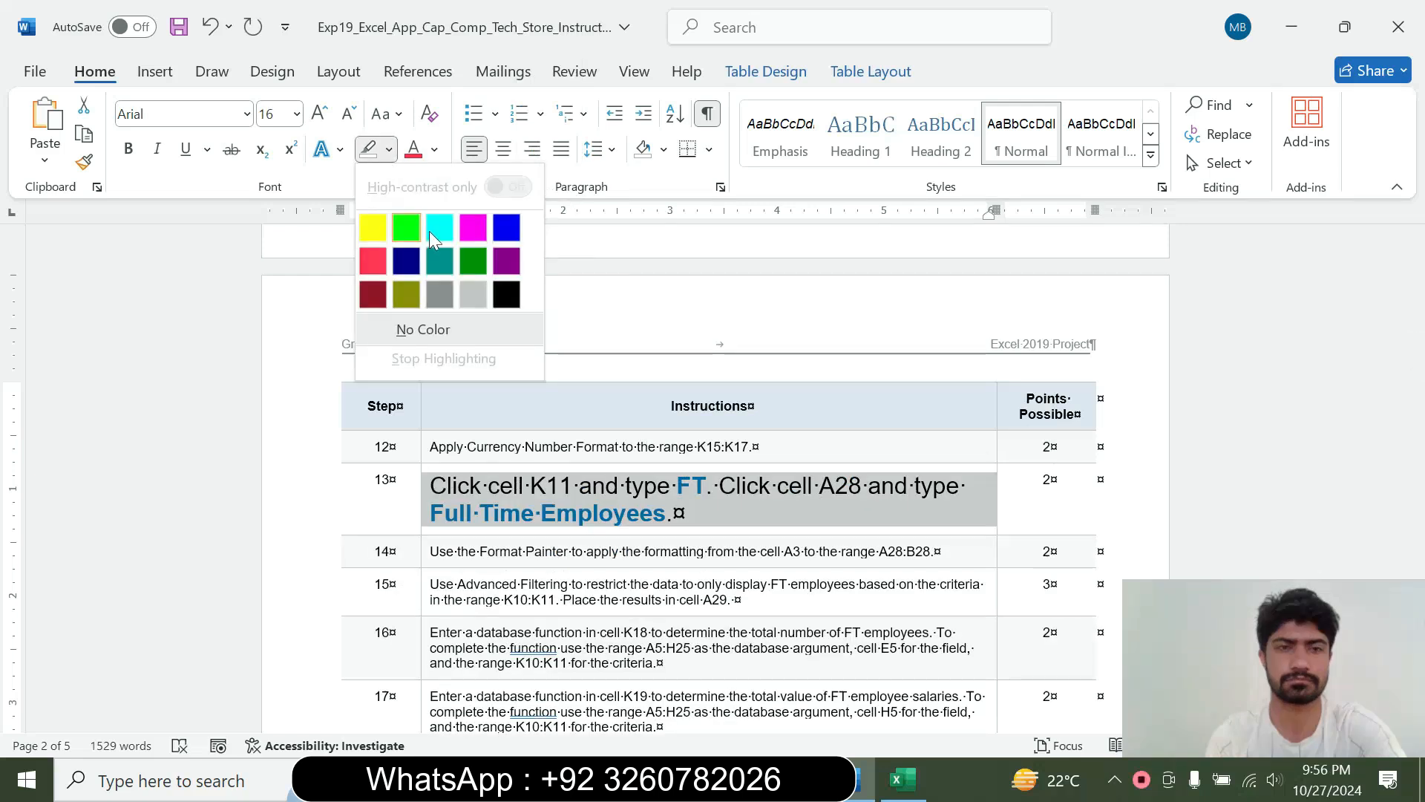
{"action": "left_click", "coordinate": [439, 229]}
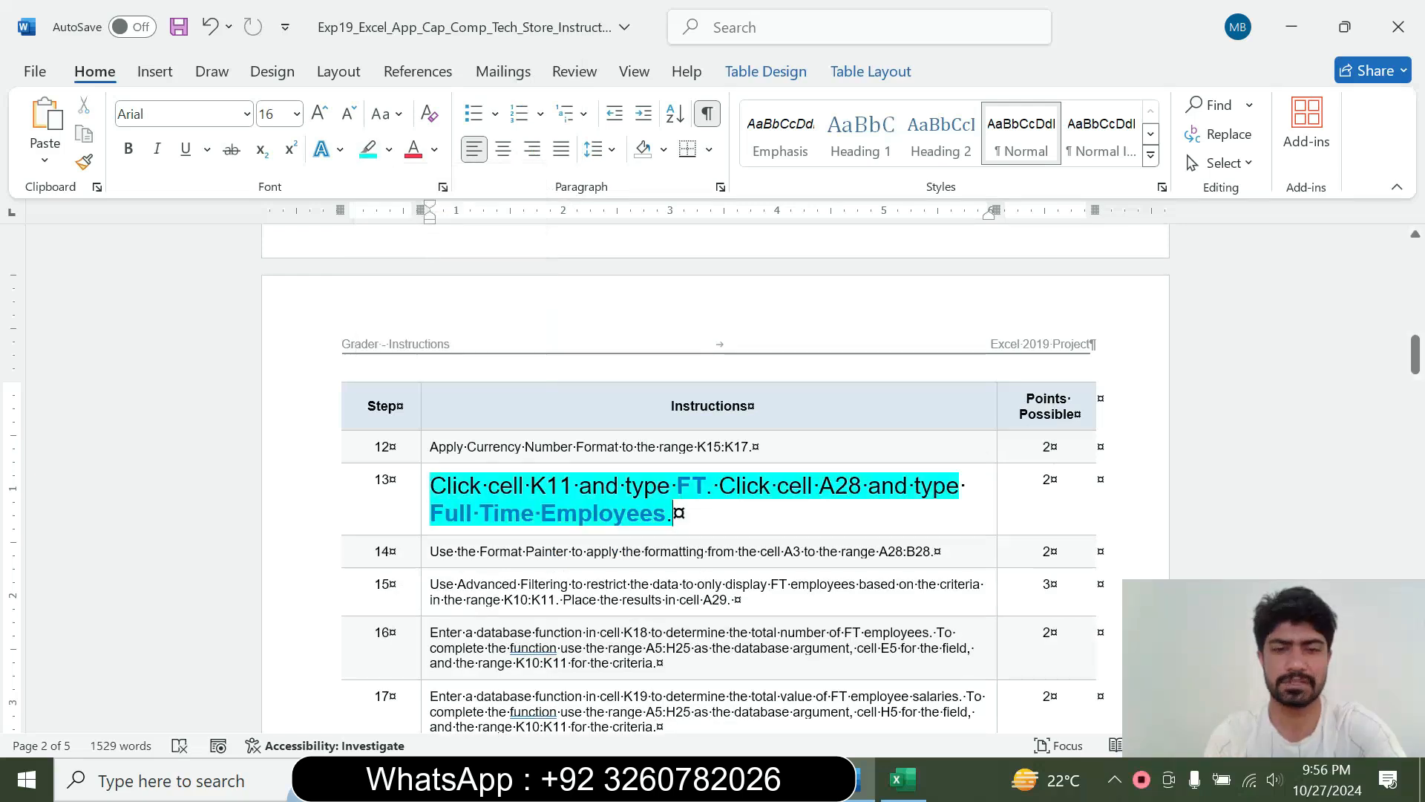
{"action": "left_click", "coordinate": [393, 513]}
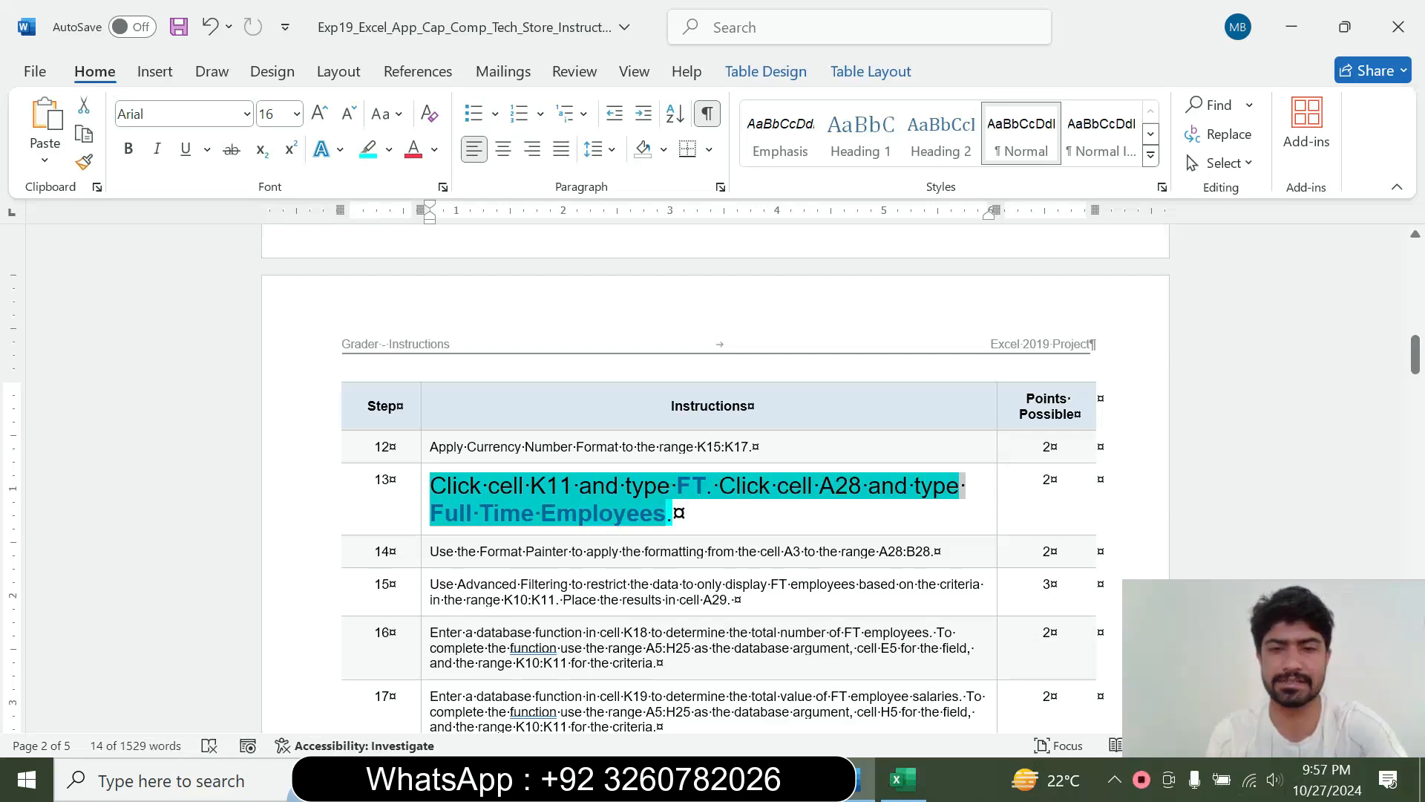
{"action": "left_click", "coordinate": [644, 510]}
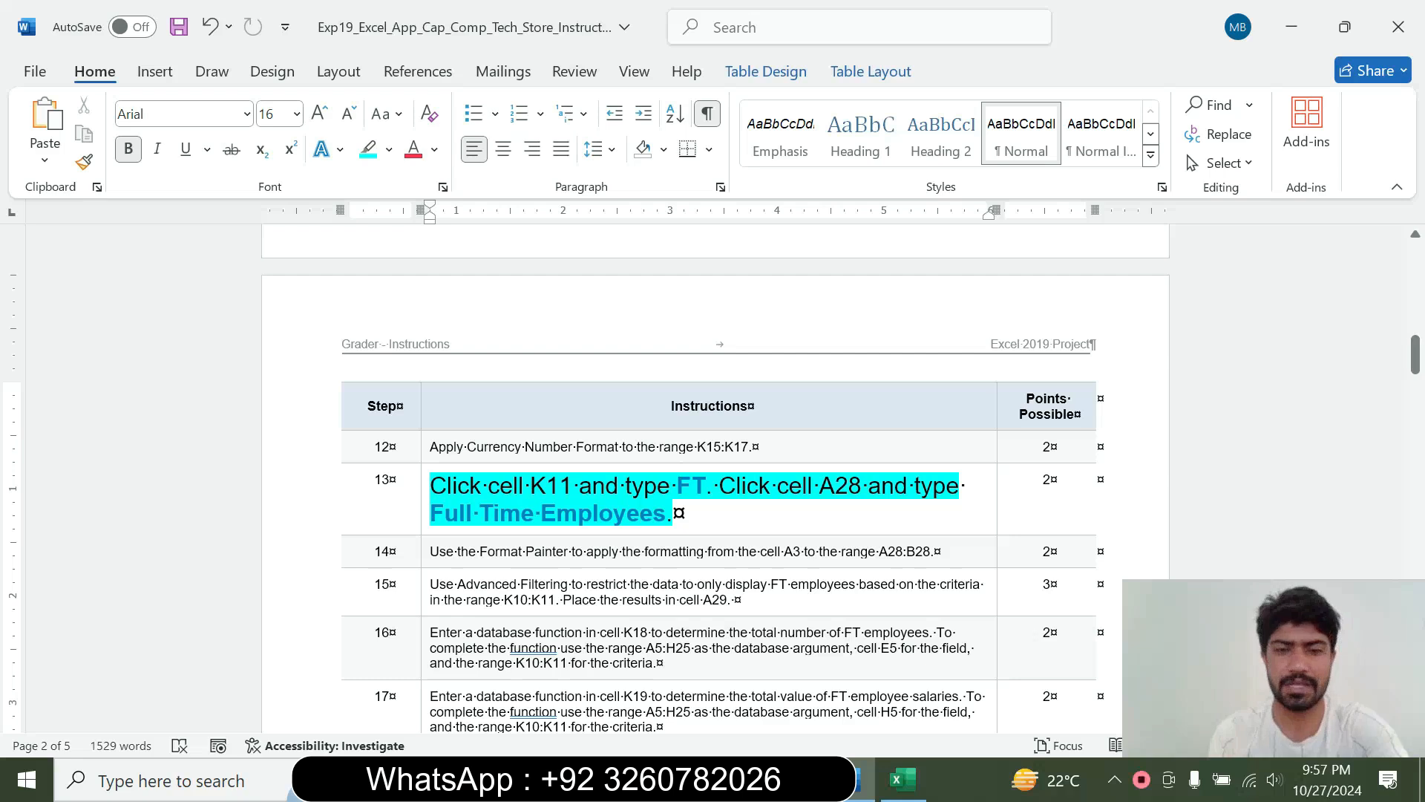
Enter FT in cell K11 under the Type heading in Excel, and return to the step 13 instruction in Word
{"action": "left_click", "coordinate": [902, 779]}
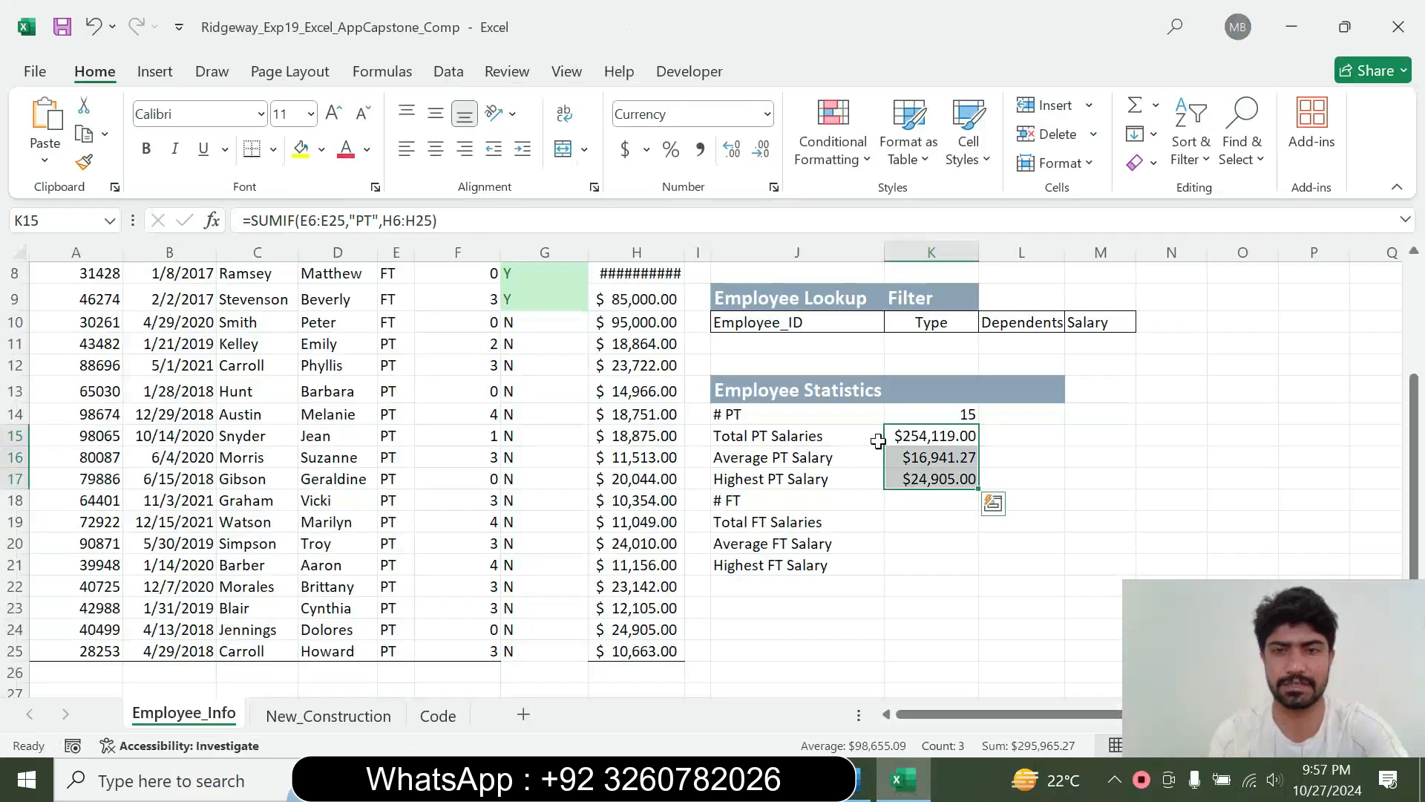
{"action": "left_click", "coordinate": [932, 497]}
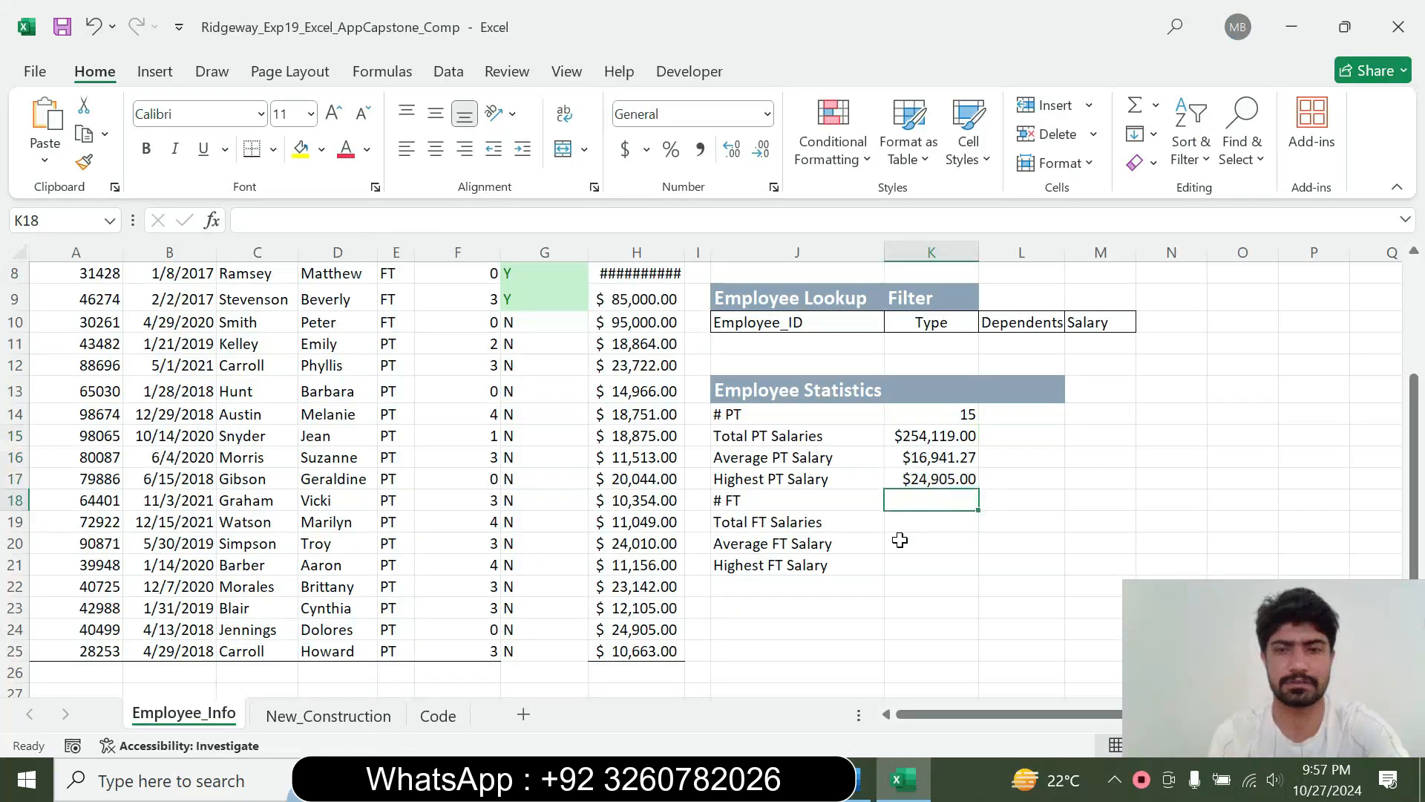
{"action": "left_click", "coordinate": [919, 349]}
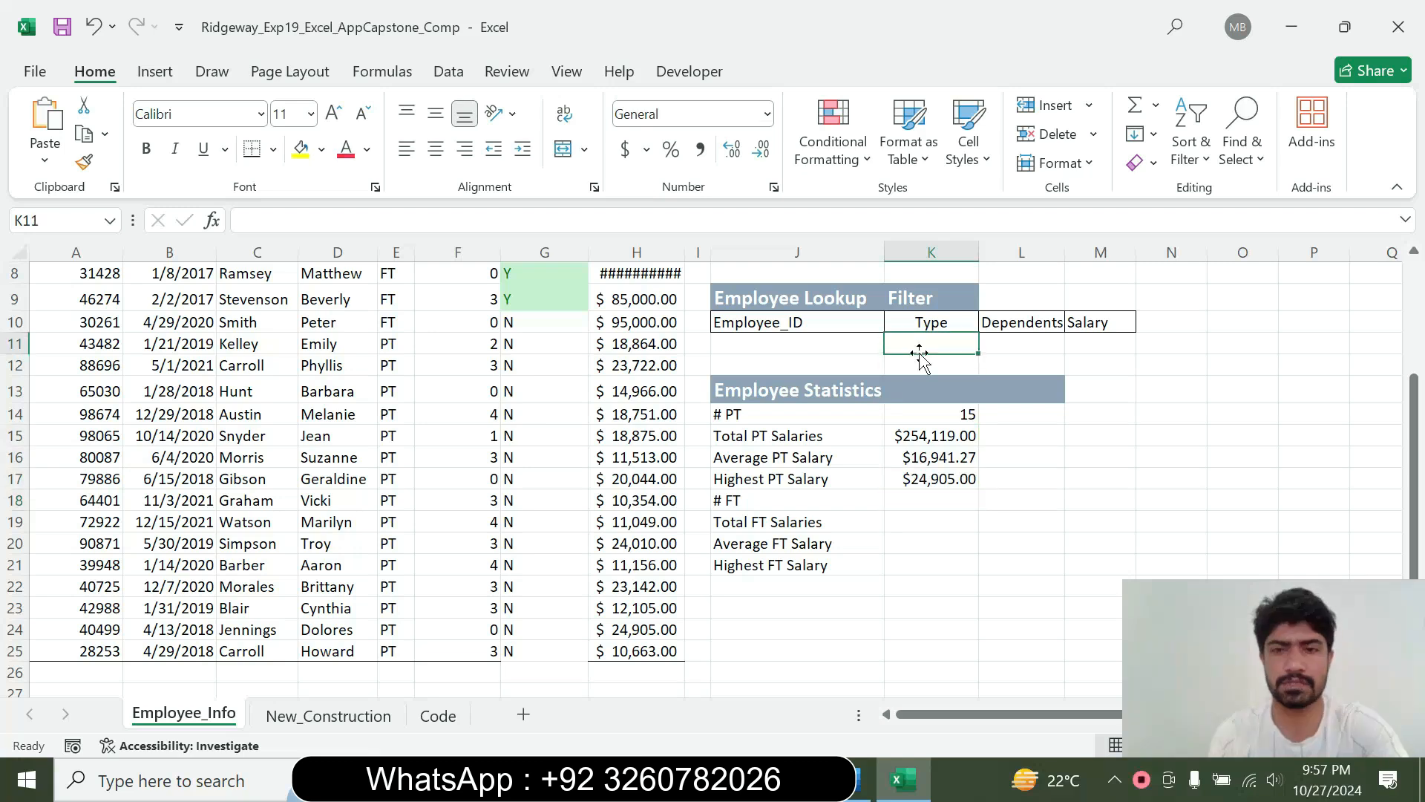
{"action": "left_click", "coordinate": [859, 779]}
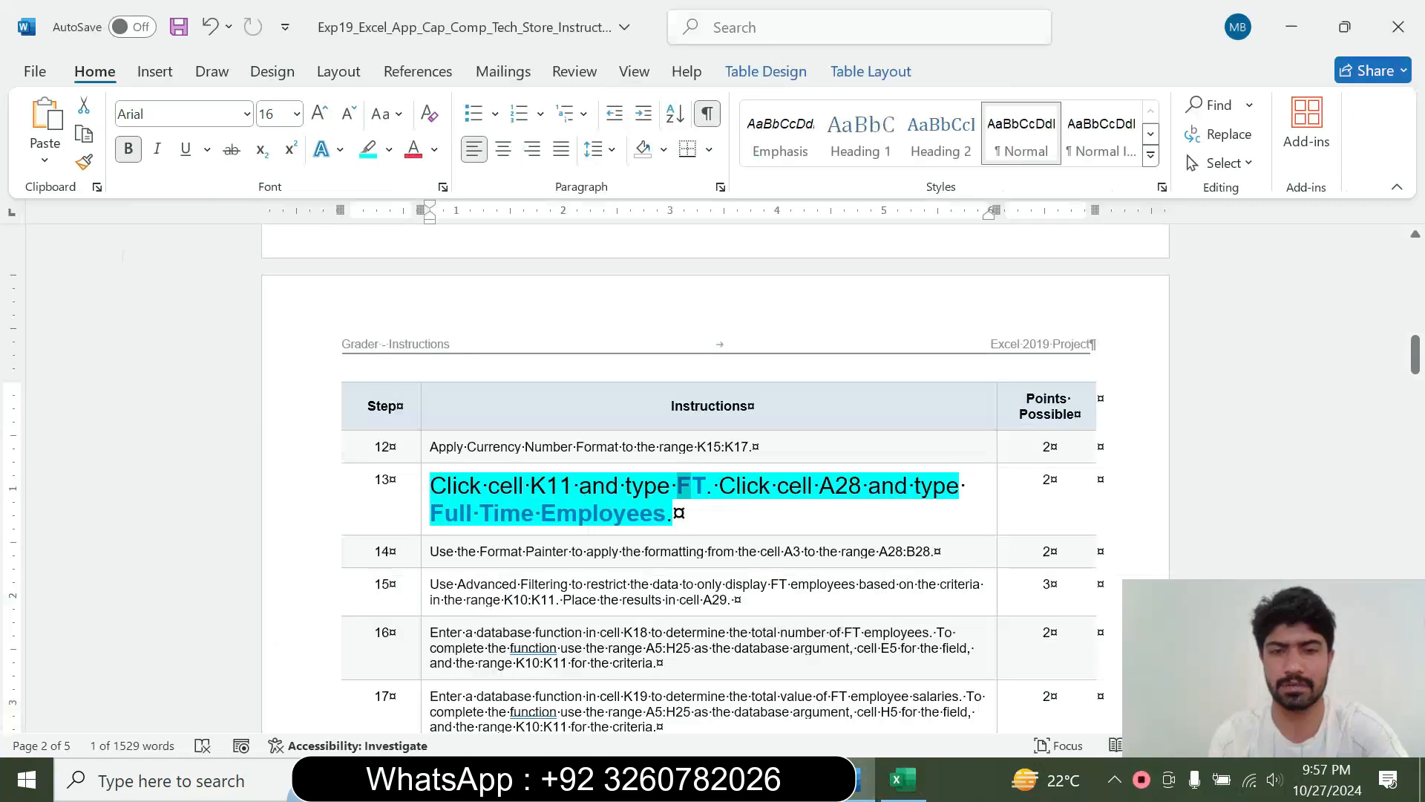
{"action": "left_click", "coordinate": [904, 778]}
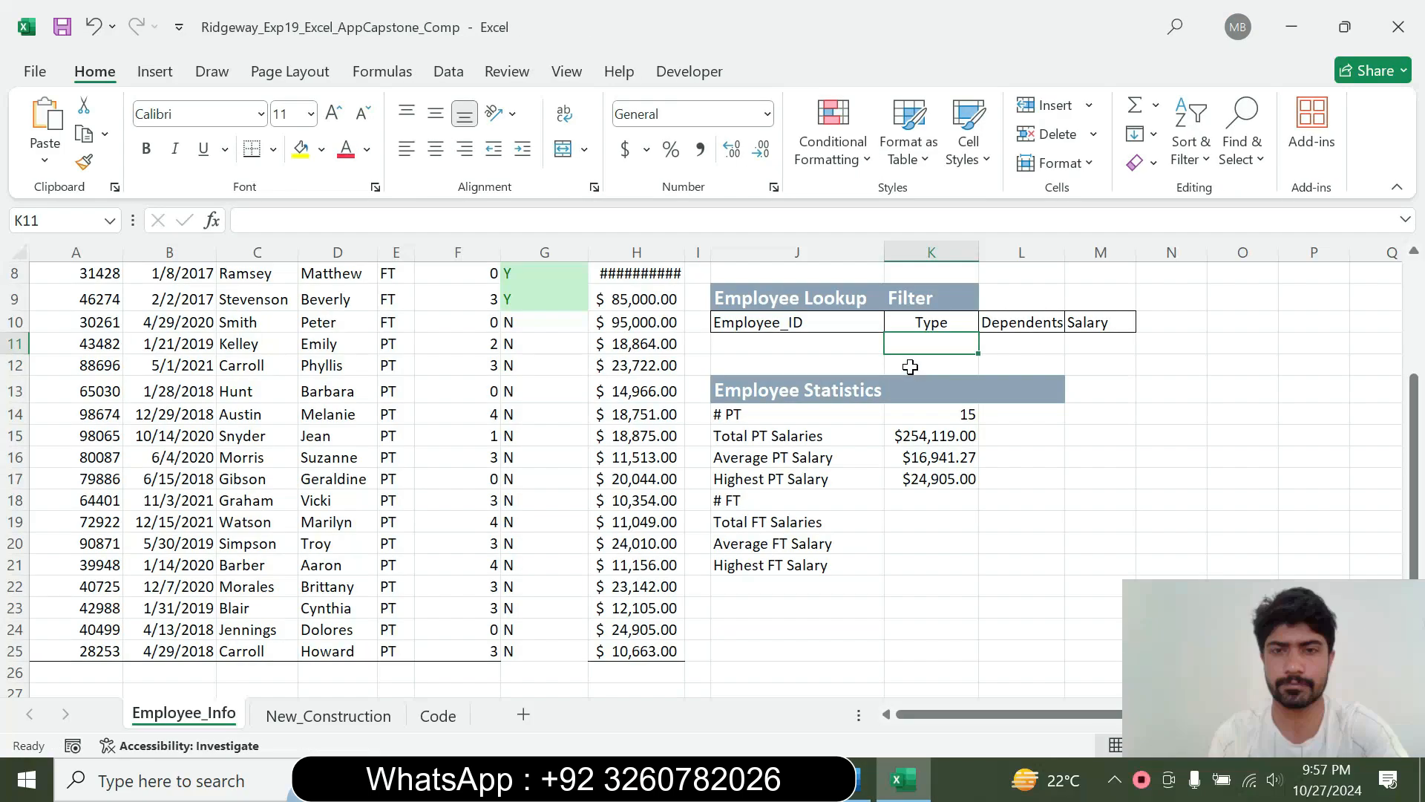
{"action": "type", "text": "FT"}
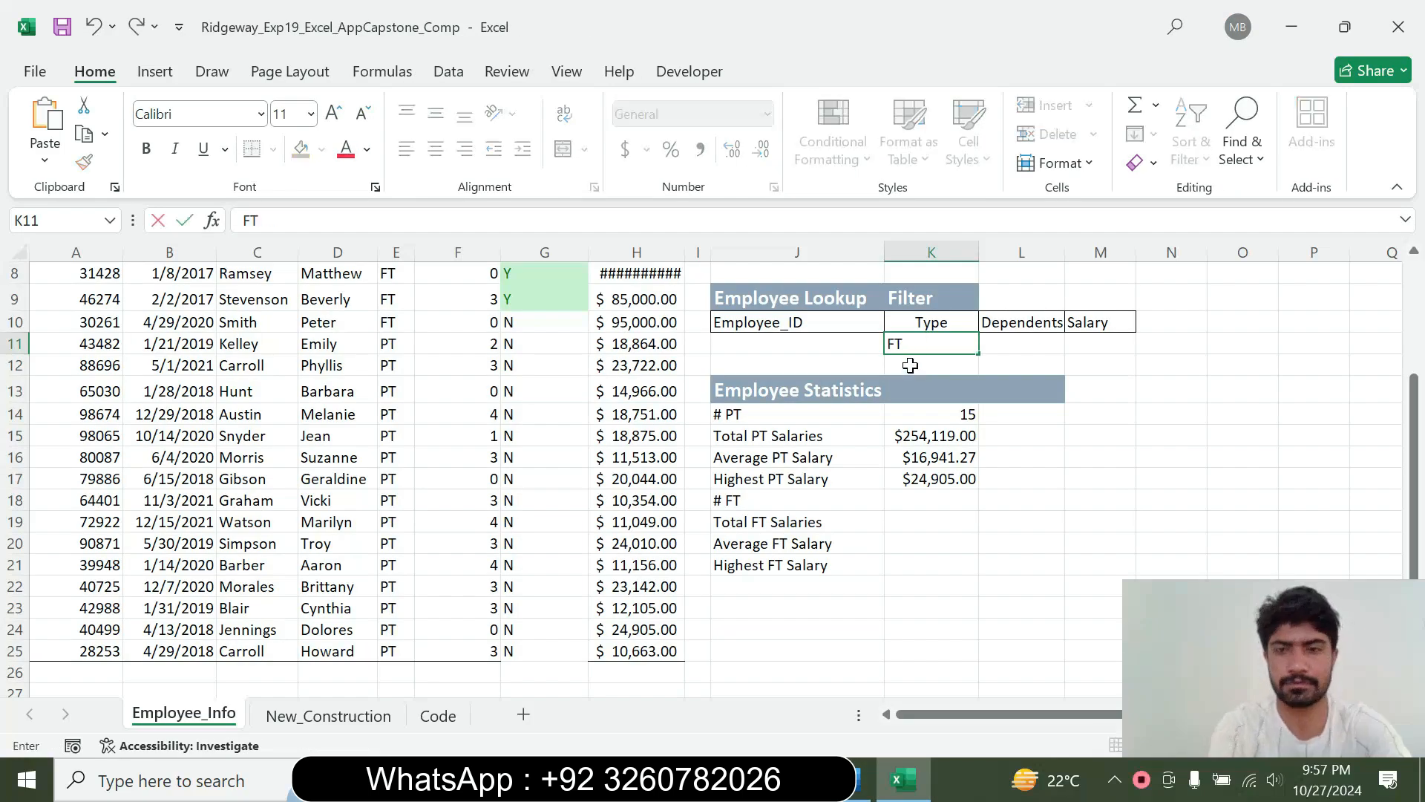
{"action": "key", "text": "Return"}
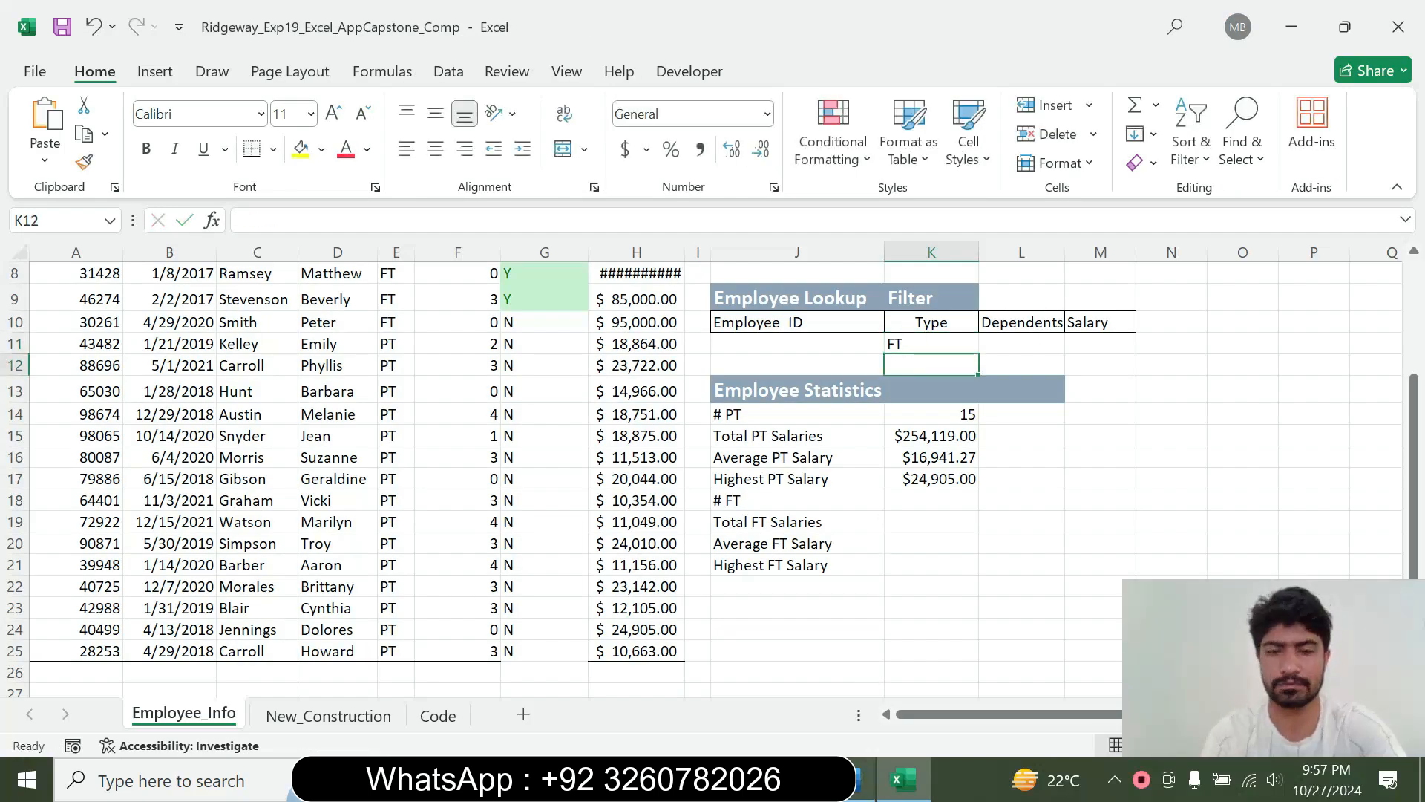
{"action": "left_click", "coordinate": [859, 780]}
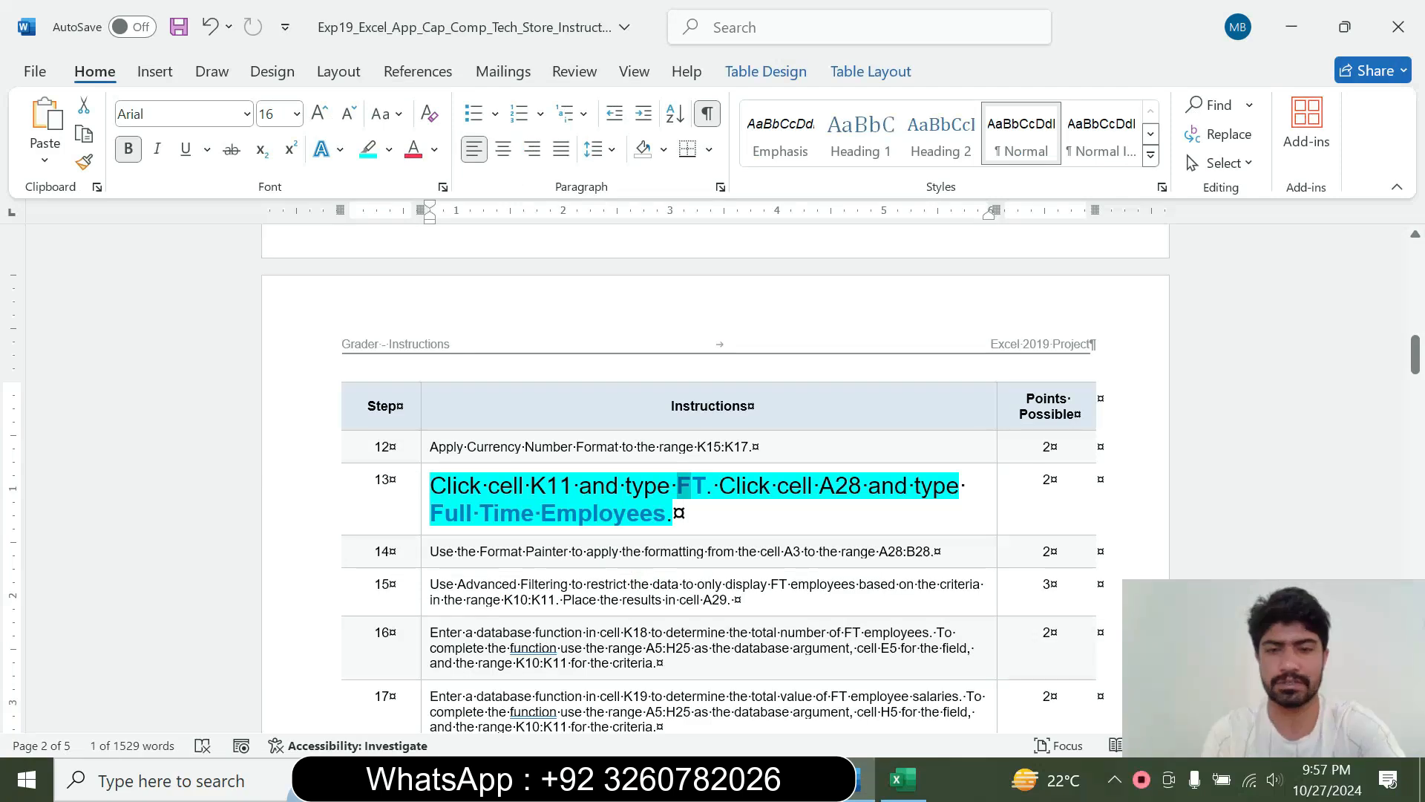
Check the wording of the step 13 label in Word, and enter Full Time Employees in cell A28 in Excel
{"action": "left_click_drag", "start_coordinate": [431, 513], "coordinate": [656, 512]}
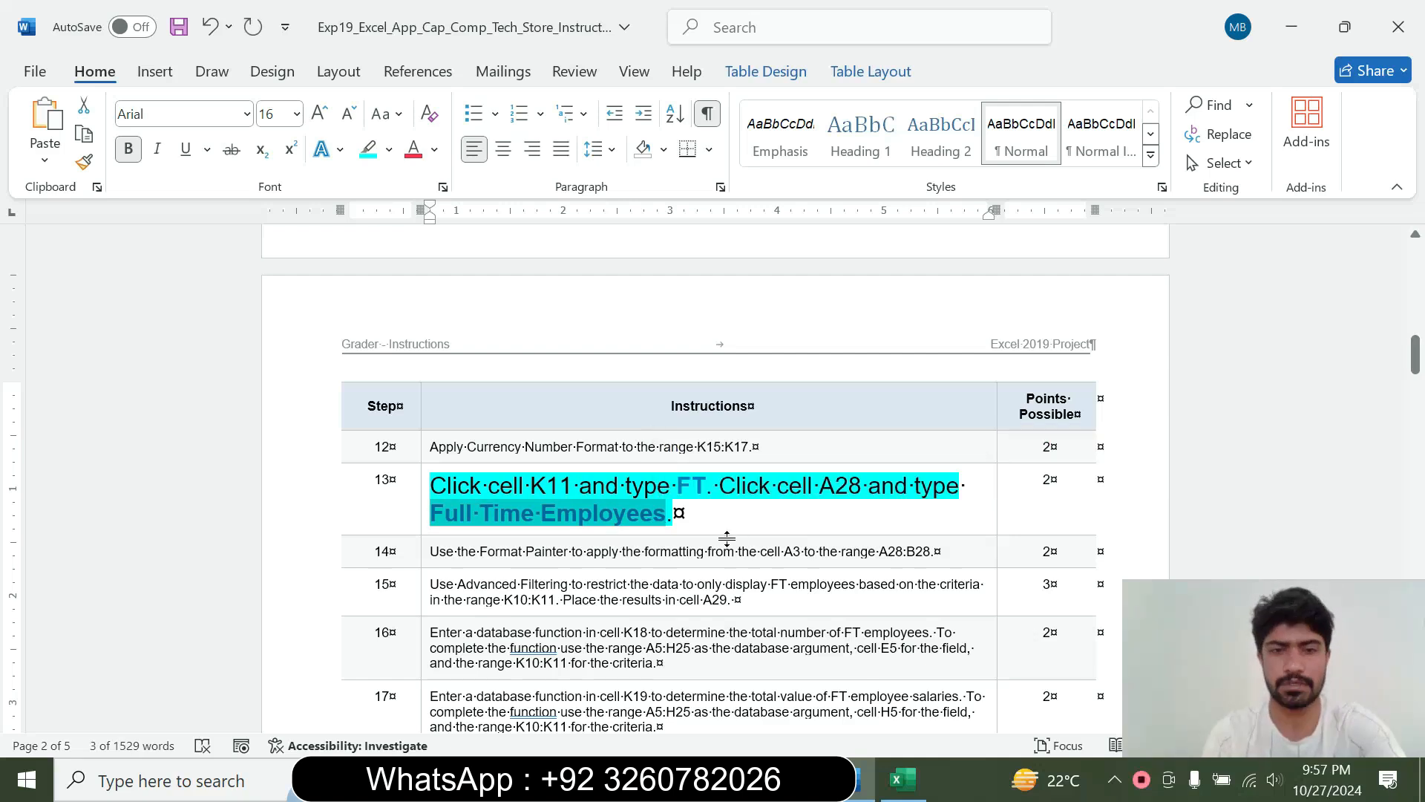
{"action": "left_click", "coordinate": [905, 772]}
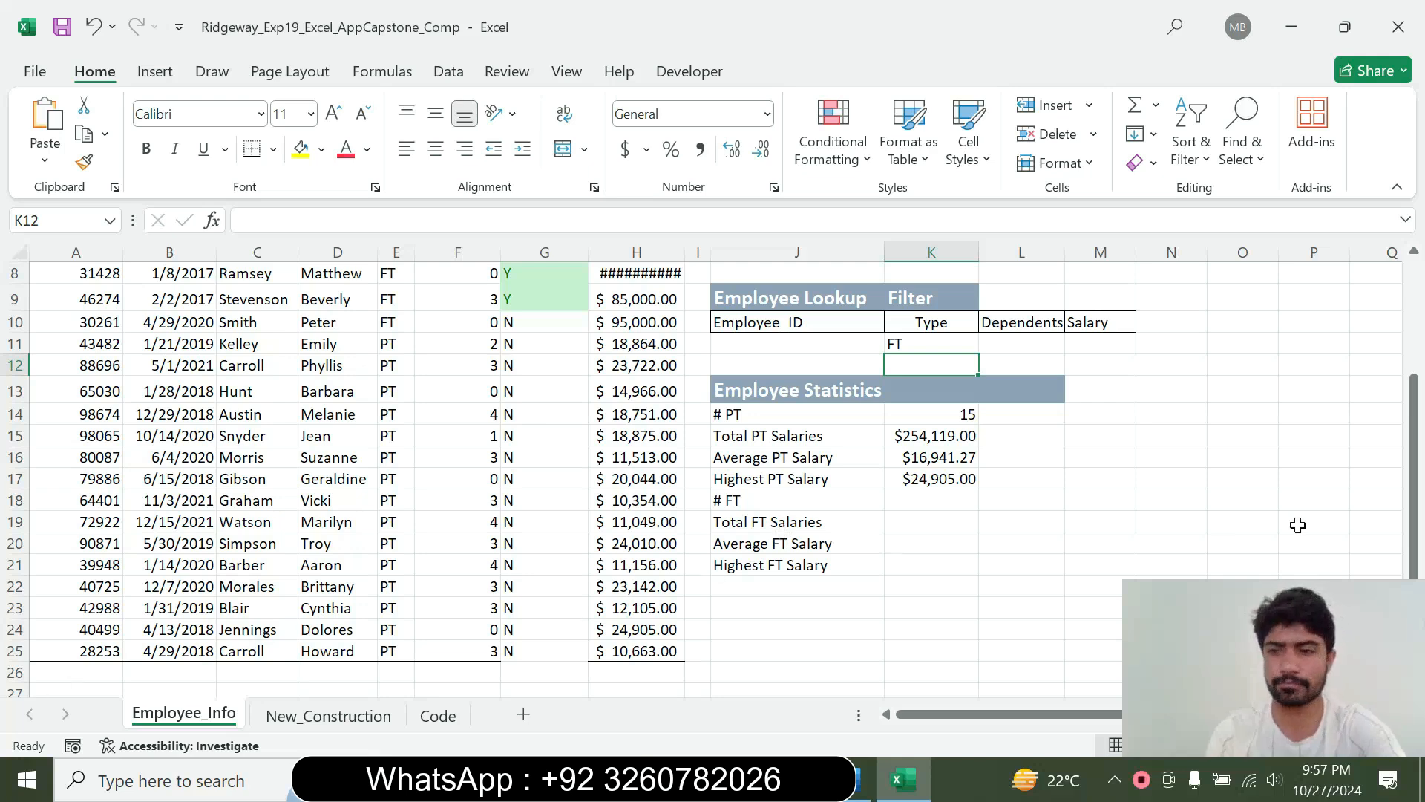
{"action": "left_click_drag", "start_coordinate": [1414, 486], "coordinate": [1271, 540]}
{"action": "left_click", "coordinate": [1418, 689]}
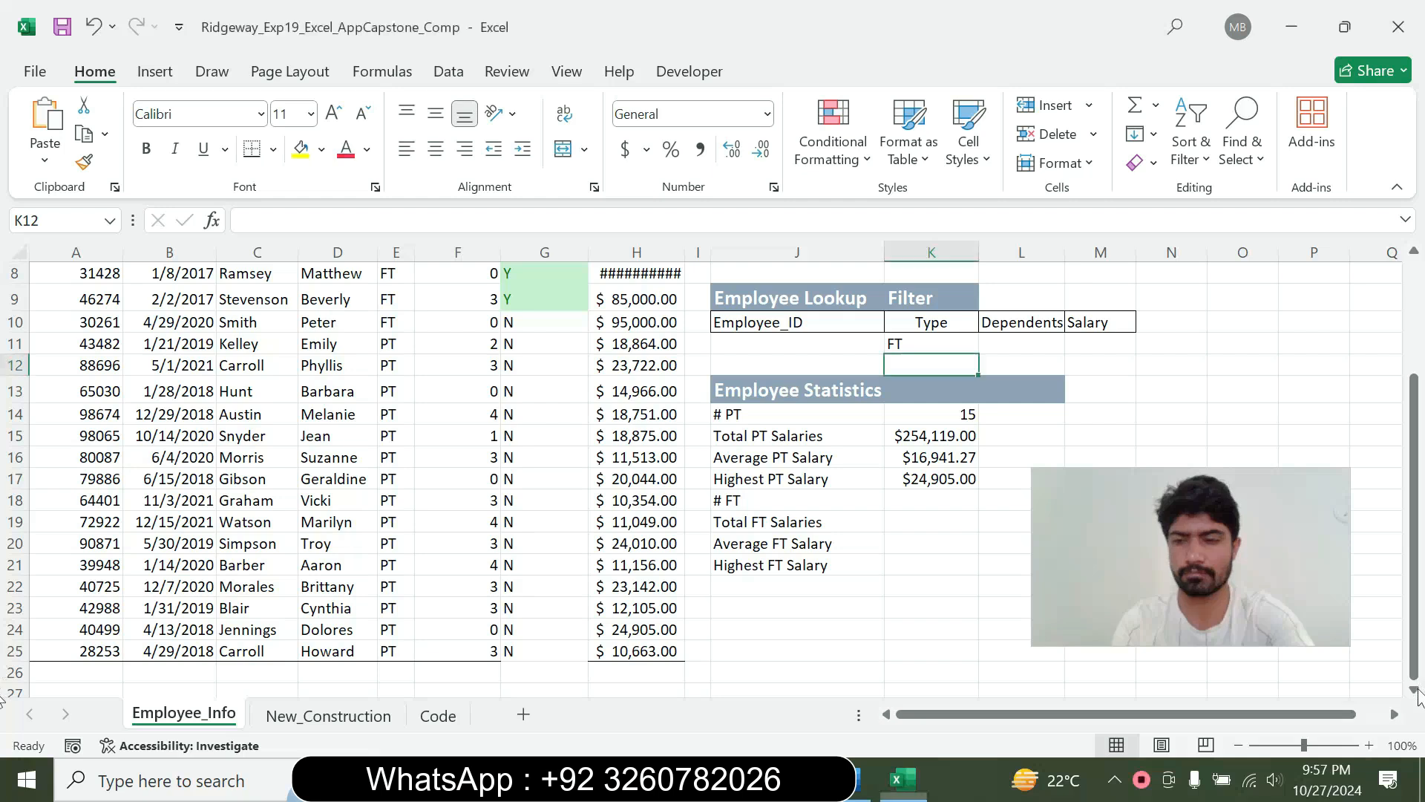
{"action": "left_click", "coordinate": [1418, 689]}
{"action": "left_click", "coordinate": [1418, 690]}
{"action": "left_click", "coordinate": [1418, 689]}
{"action": "left_click_drag", "start_coordinate": [1234, 582], "coordinate": [1296, 662]}
{"action": "left_click", "coordinate": [45, 622]}
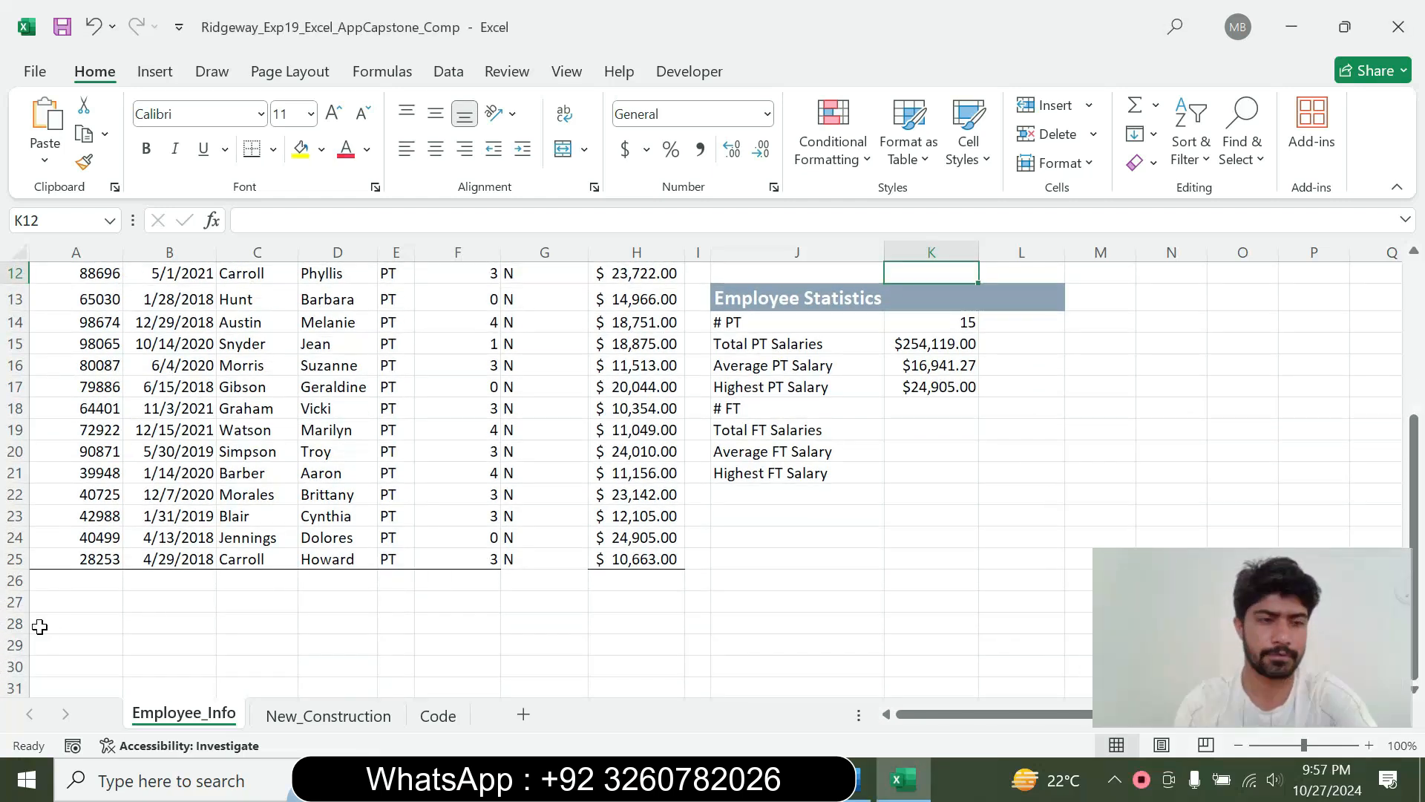
{"action": "left_click", "coordinate": [49, 622]}
{"action": "type", "text": "Full Time Employees"}
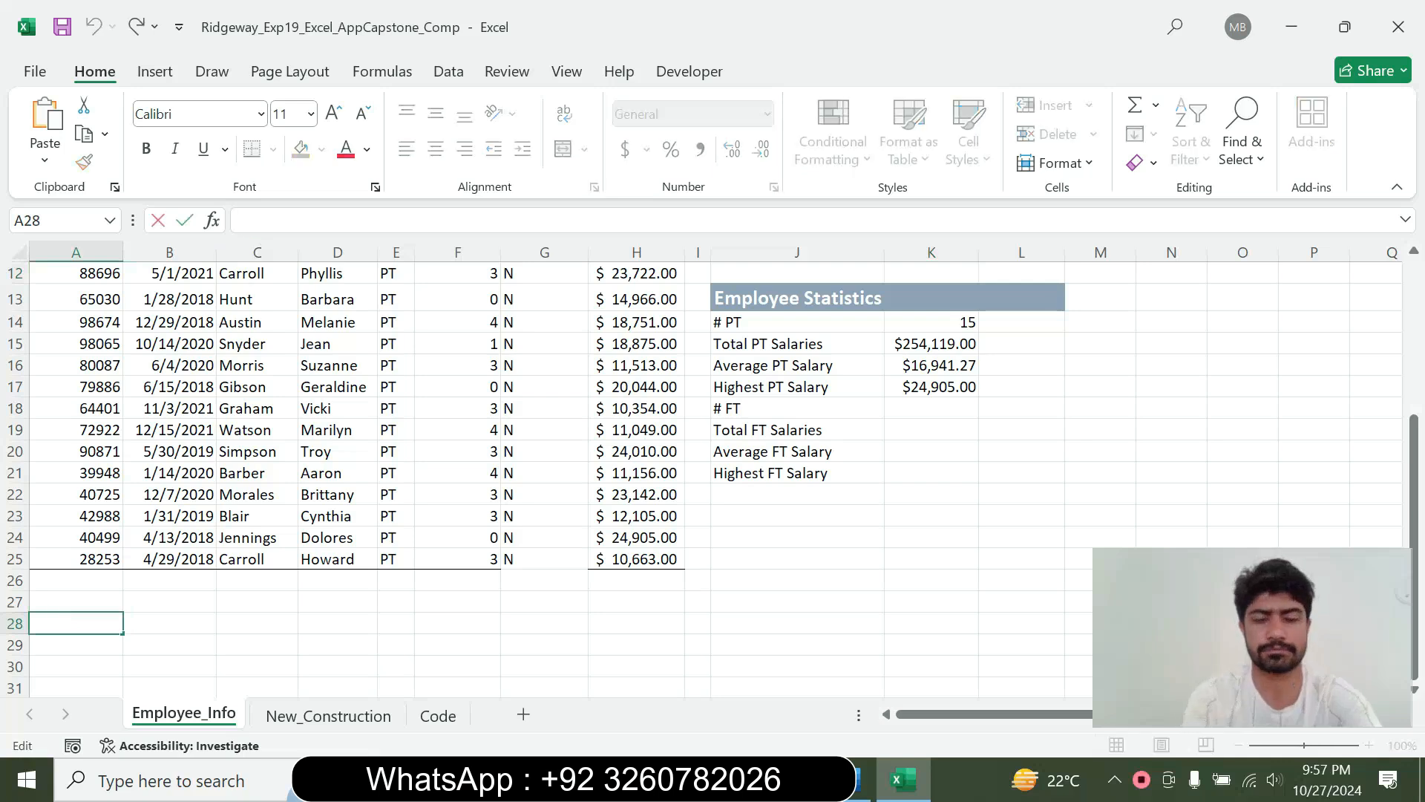
{"action": "key", "text": "Return"}
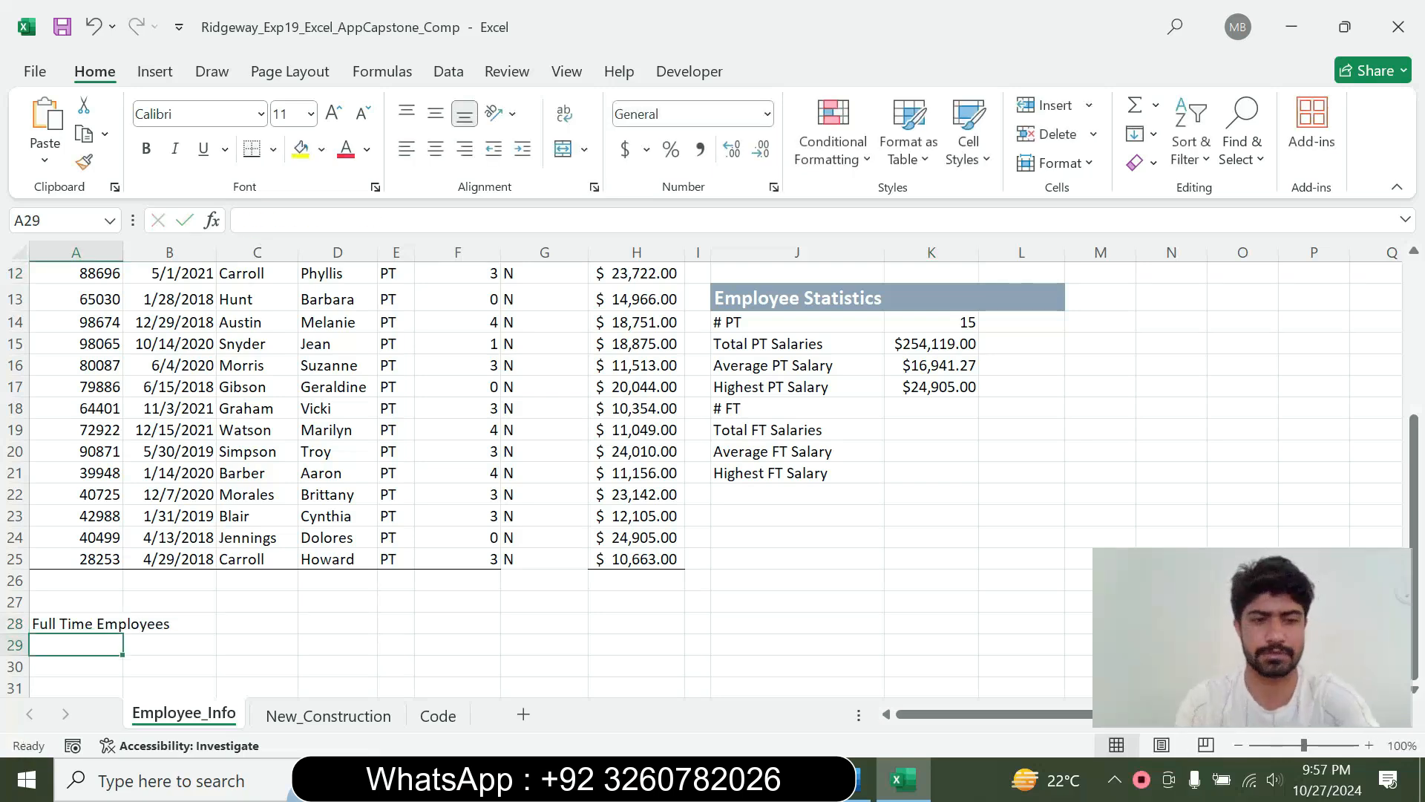
Switch to Word and restore the step 13 instruction to 9 pt without highlighting
{"action": "left_click", "coordinate": [857, 781]}
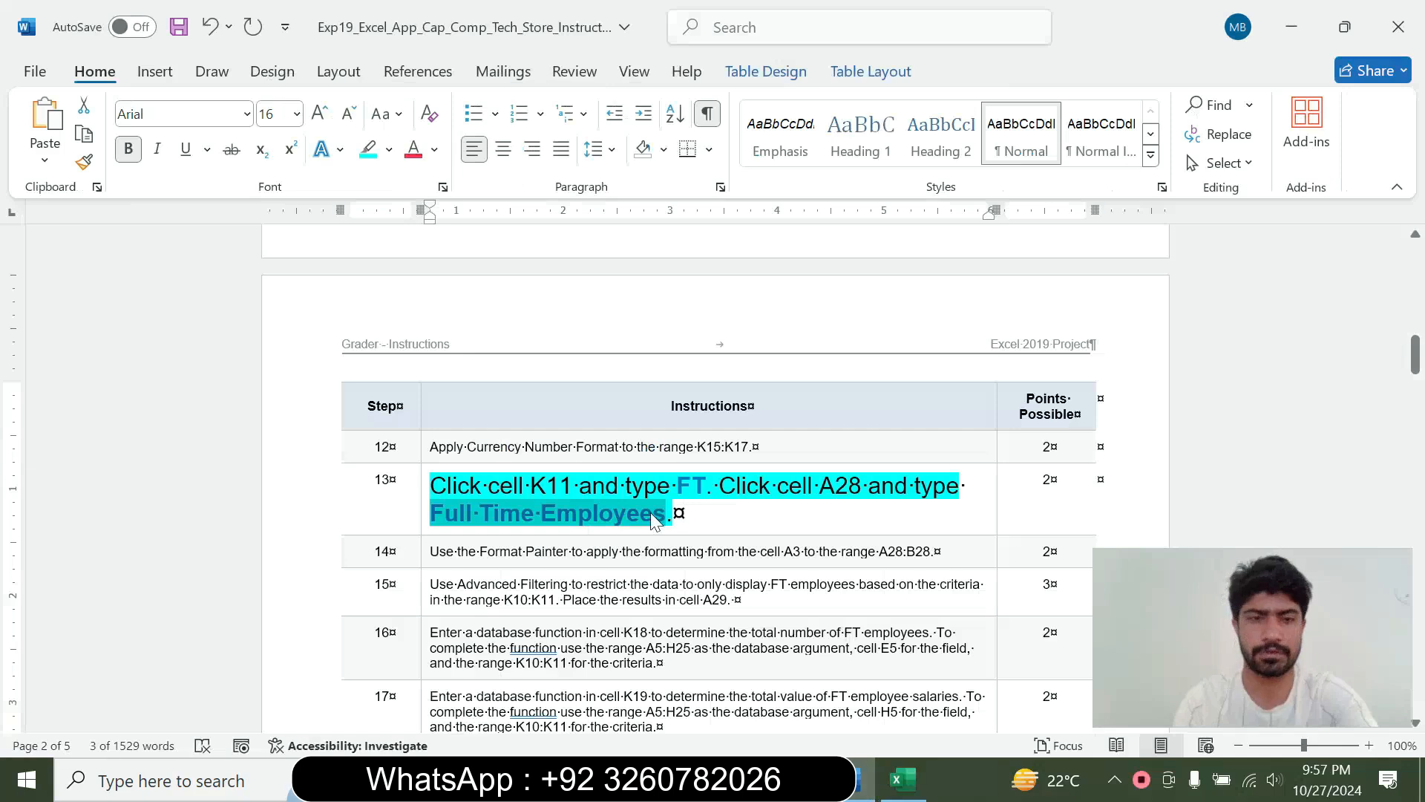
{"action": "left_click", "coordinate": [420, 498]}
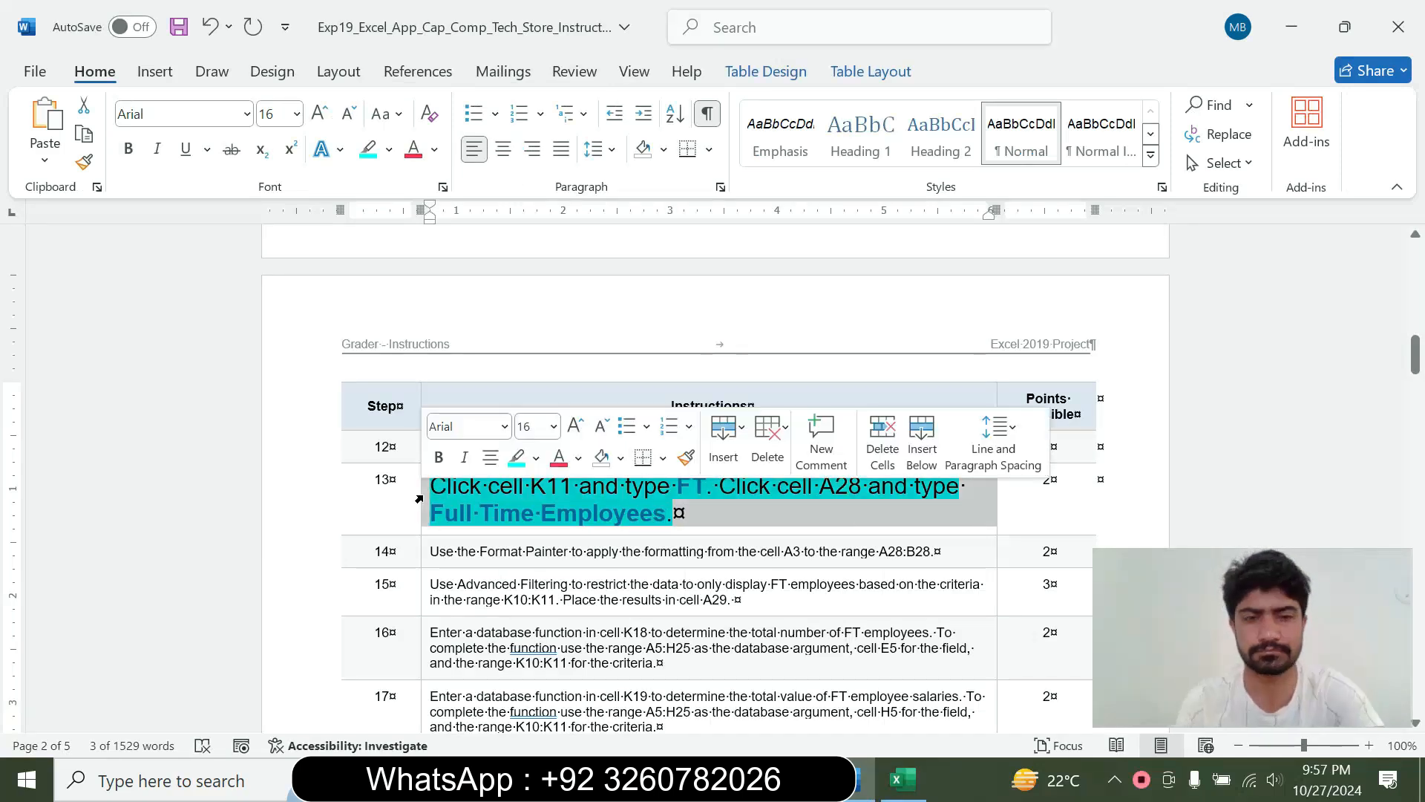
{"action": "left_click", "coordinate": [553, 426]}
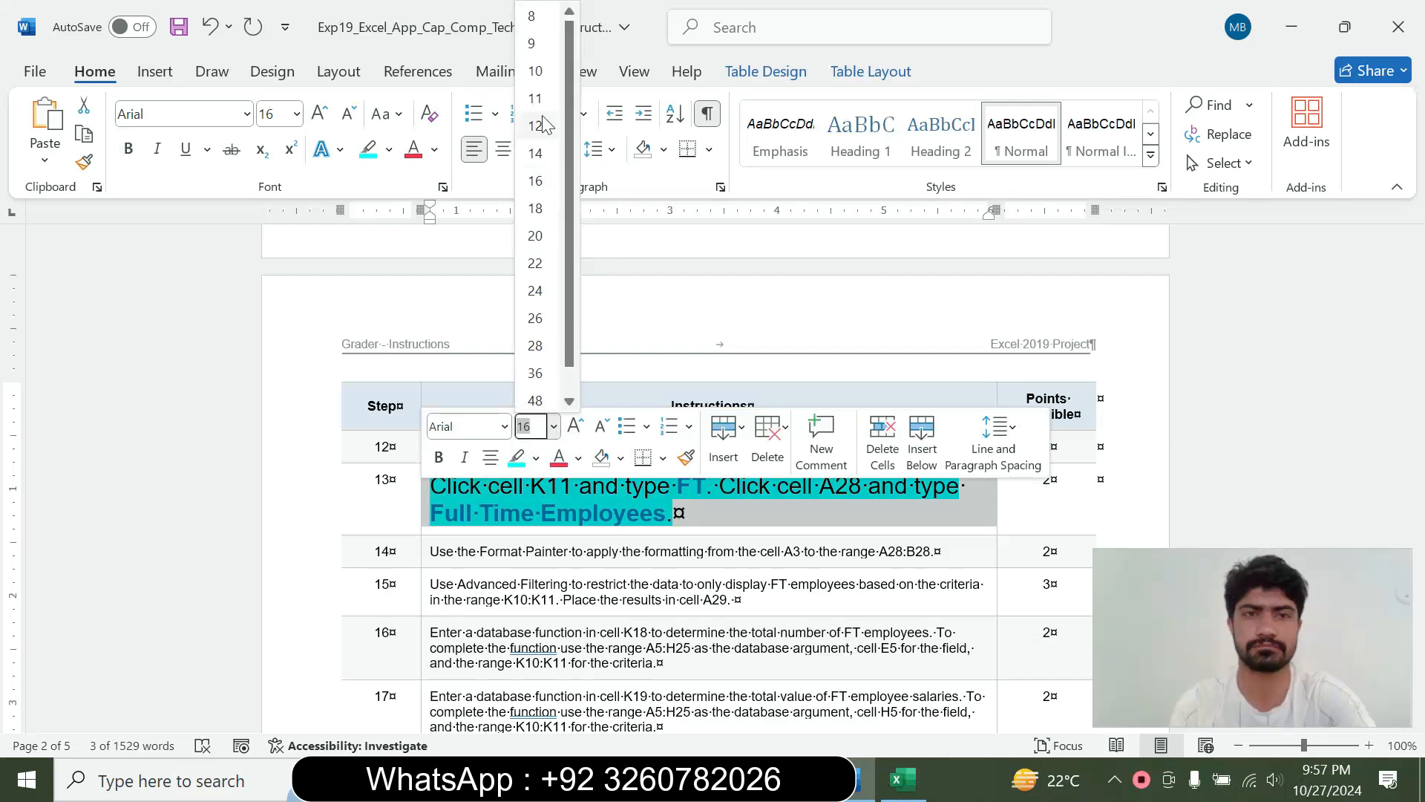
{"action": "left_click", "coordinate": [547, 47]}
{"action": "left_click", "coordinate": [389, 149]}
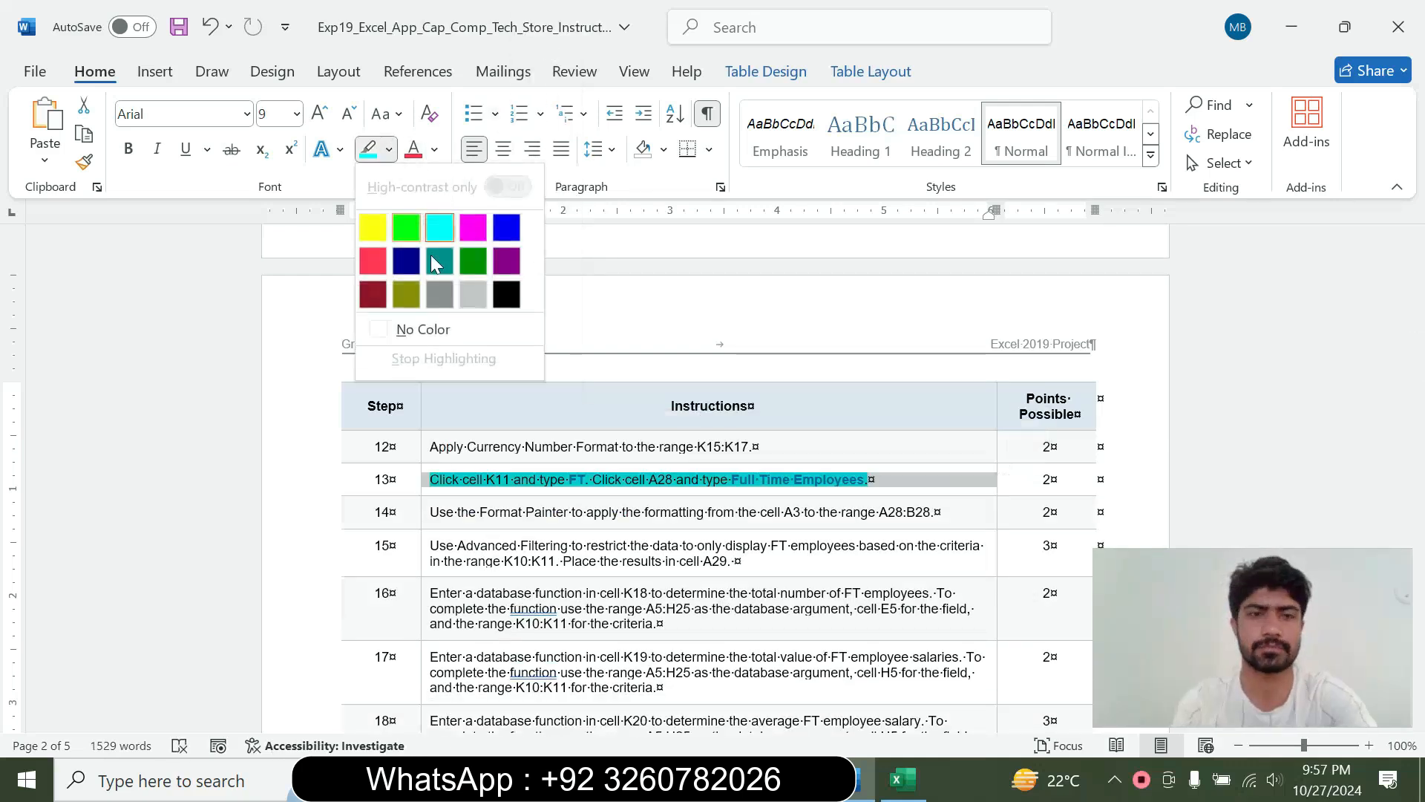
{"action": "left_click", "coordinate": [421, 327]}
{"action": "left_click", "coordinate": [870, 479]}
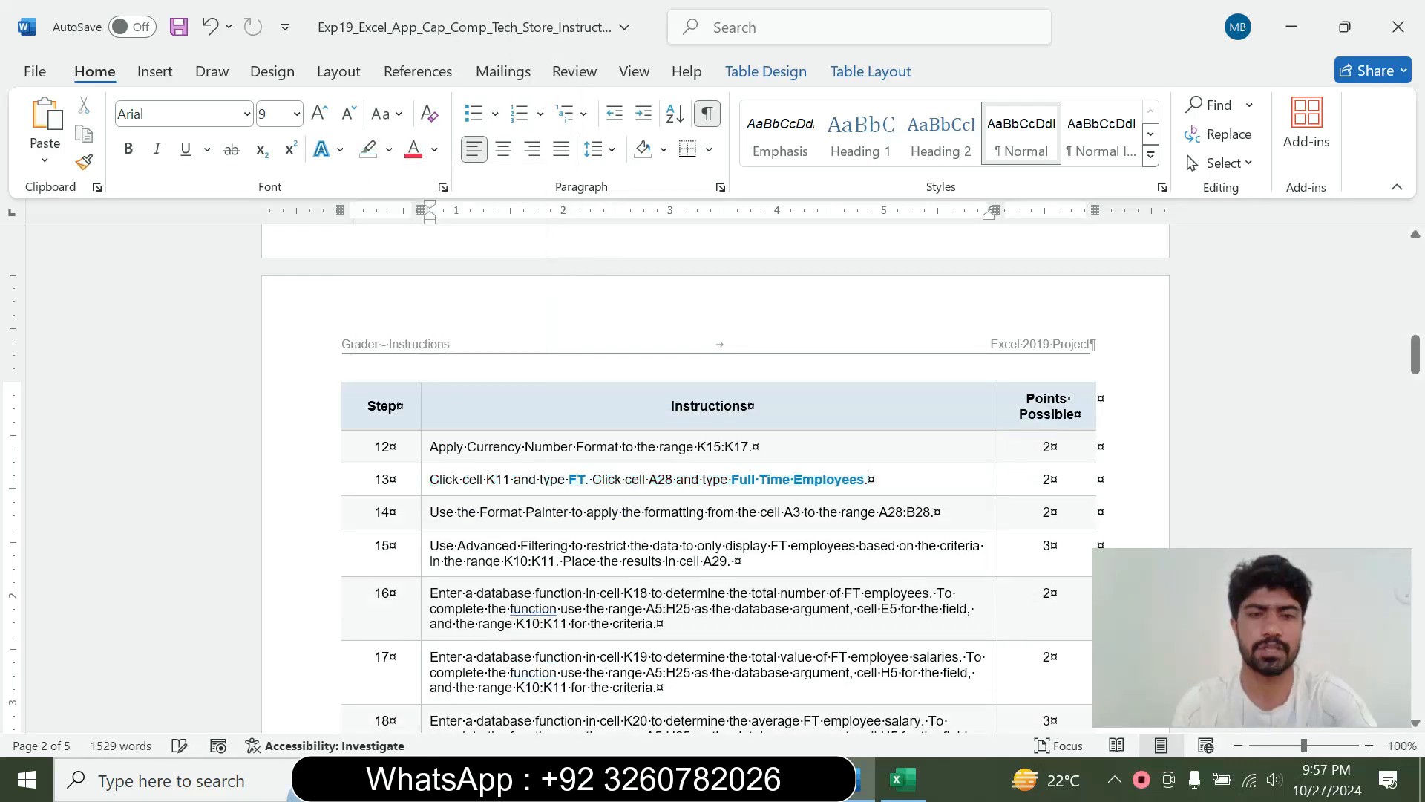
Enlarge the step 14 instruction to 18 pt, highlight it in turquoise and read it through
{"action": "left_click", "coordinate": [423, 516]}
{"action": "left_click", "coordinate": [557, 446]}
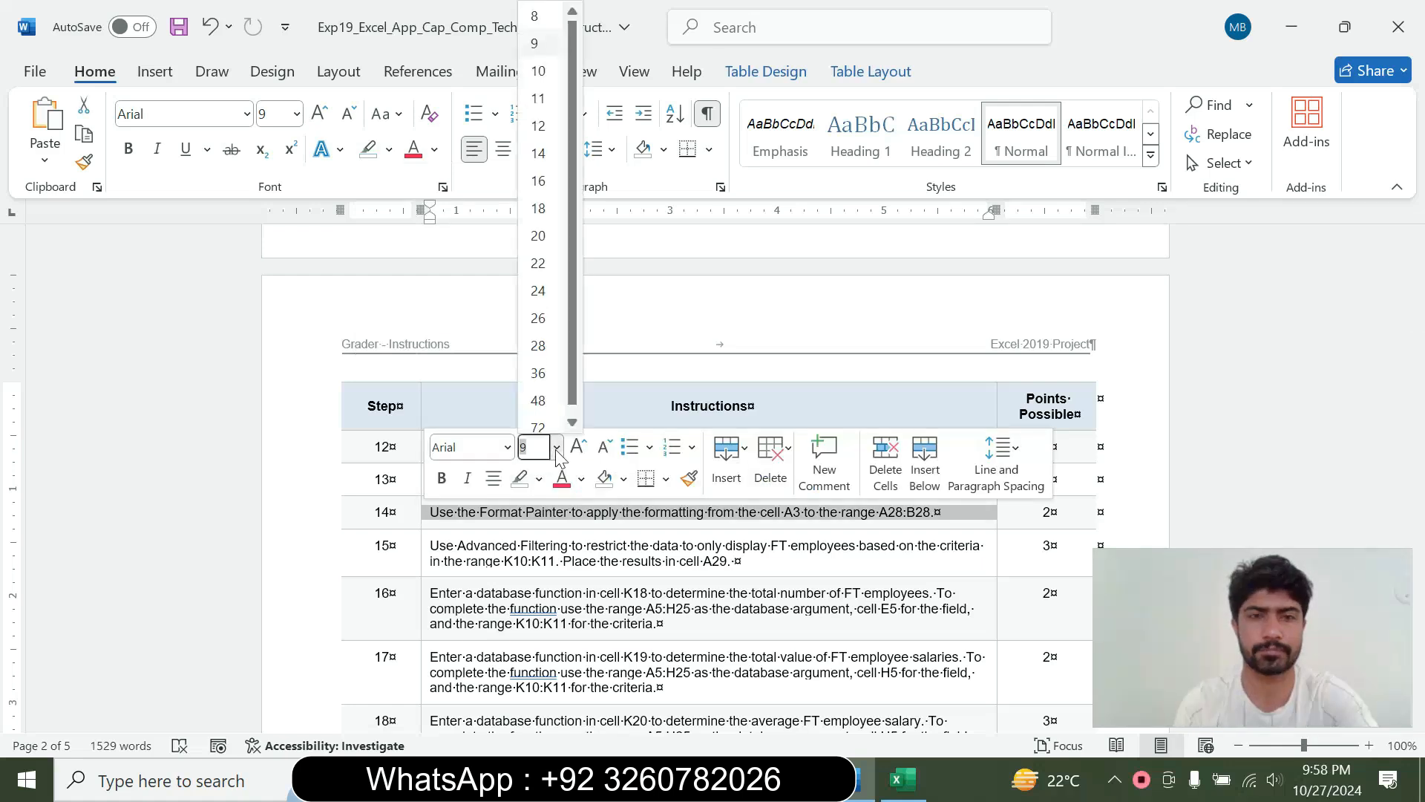
{"action": "left_click", "coordinate": [539, 208]}
{"action": "left_click", "coordinate": [389, 149]}
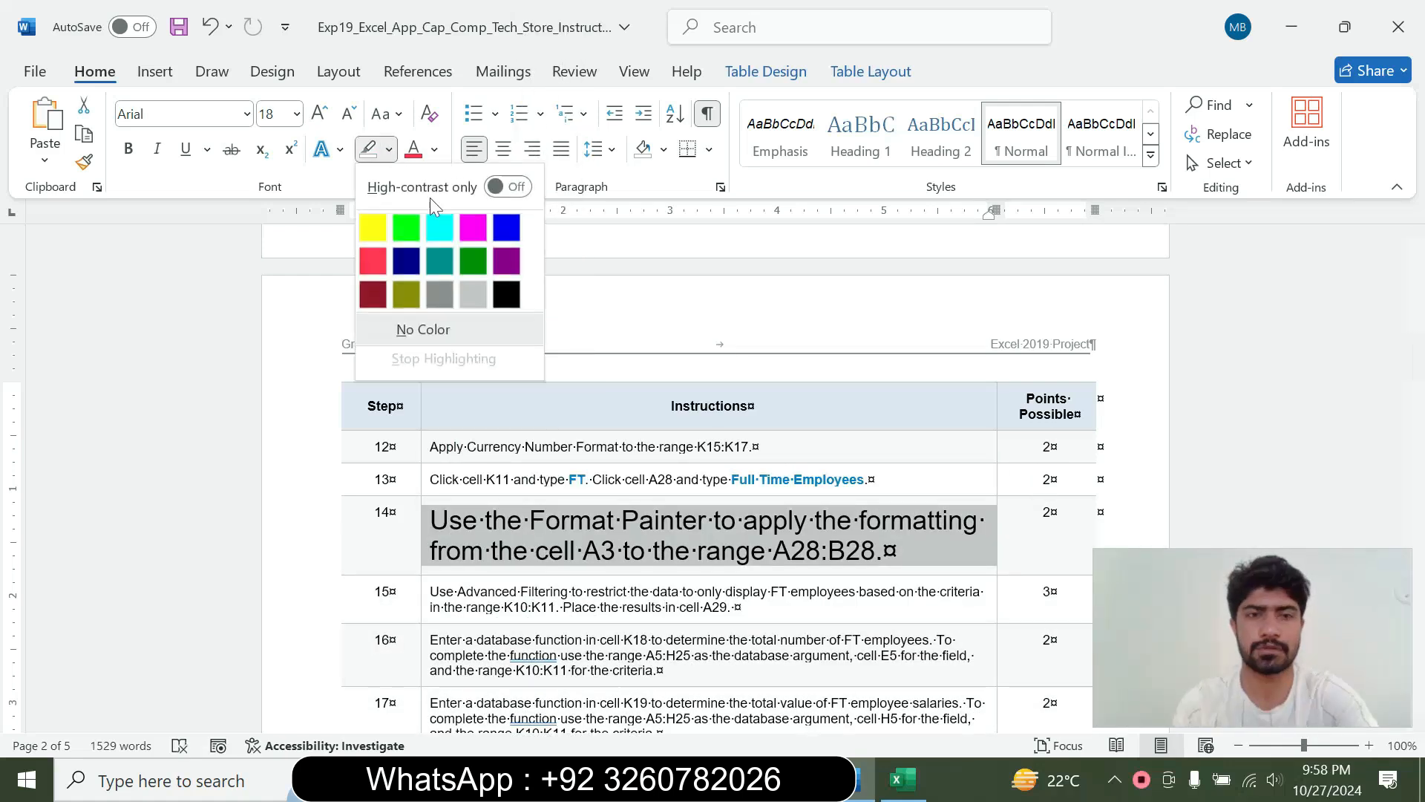
{"action": "left_click", "coordinate": [439, 227]}
{"action": "left_click", "coordinate": [882, 550]}
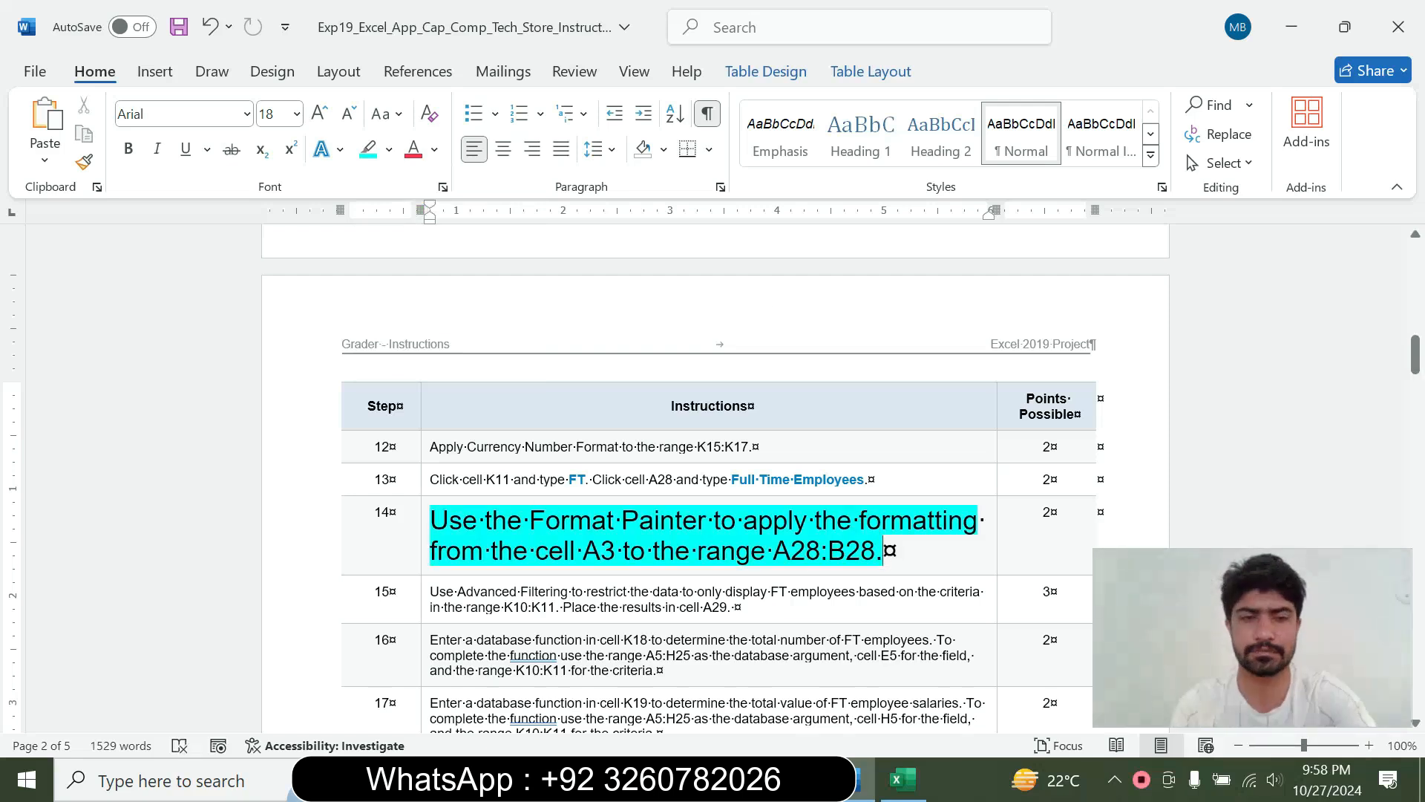
{"action": "left_click_drag", "start_coordinate": [430, 520], "coordinate": [882, 550]}
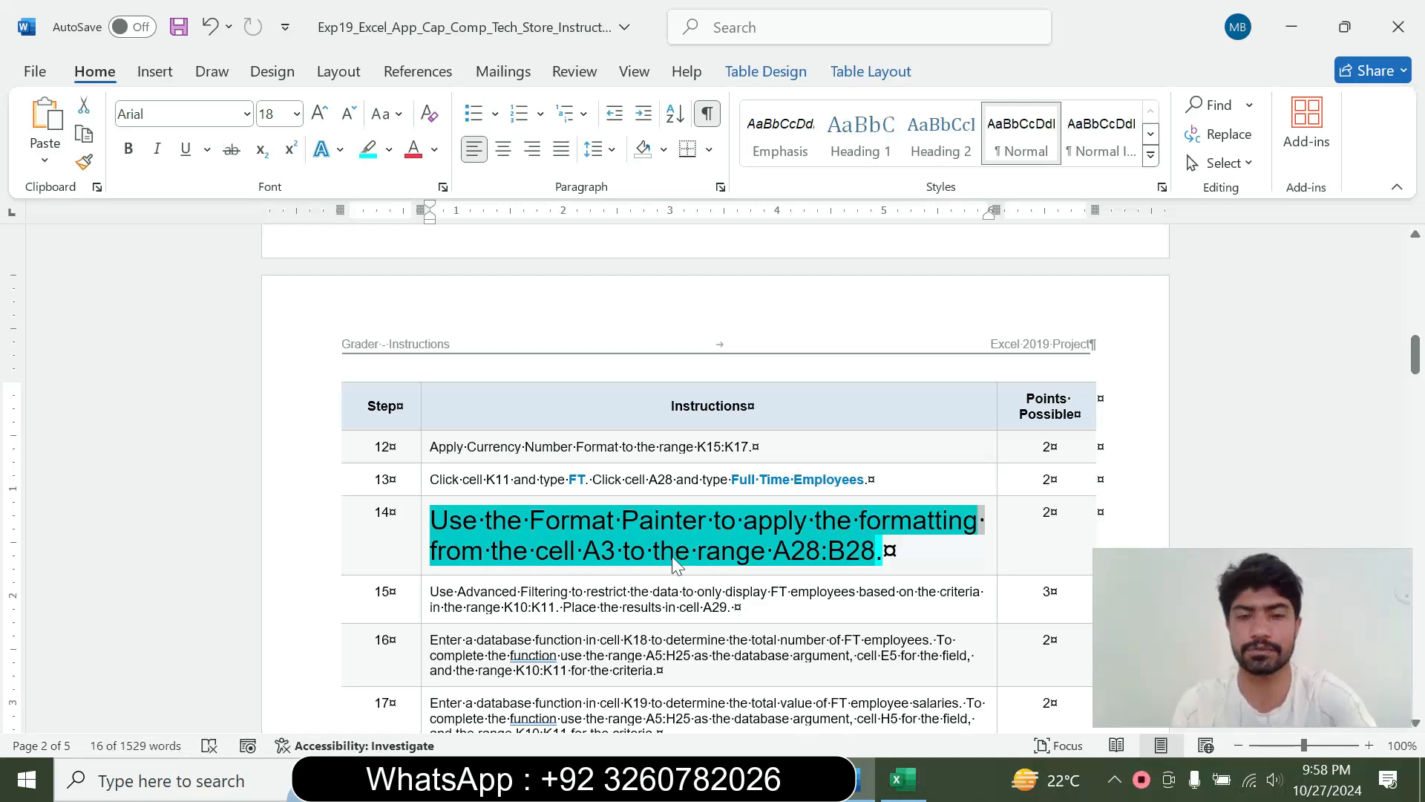
{"action": "left_click", "coordinate": [790, 553]}
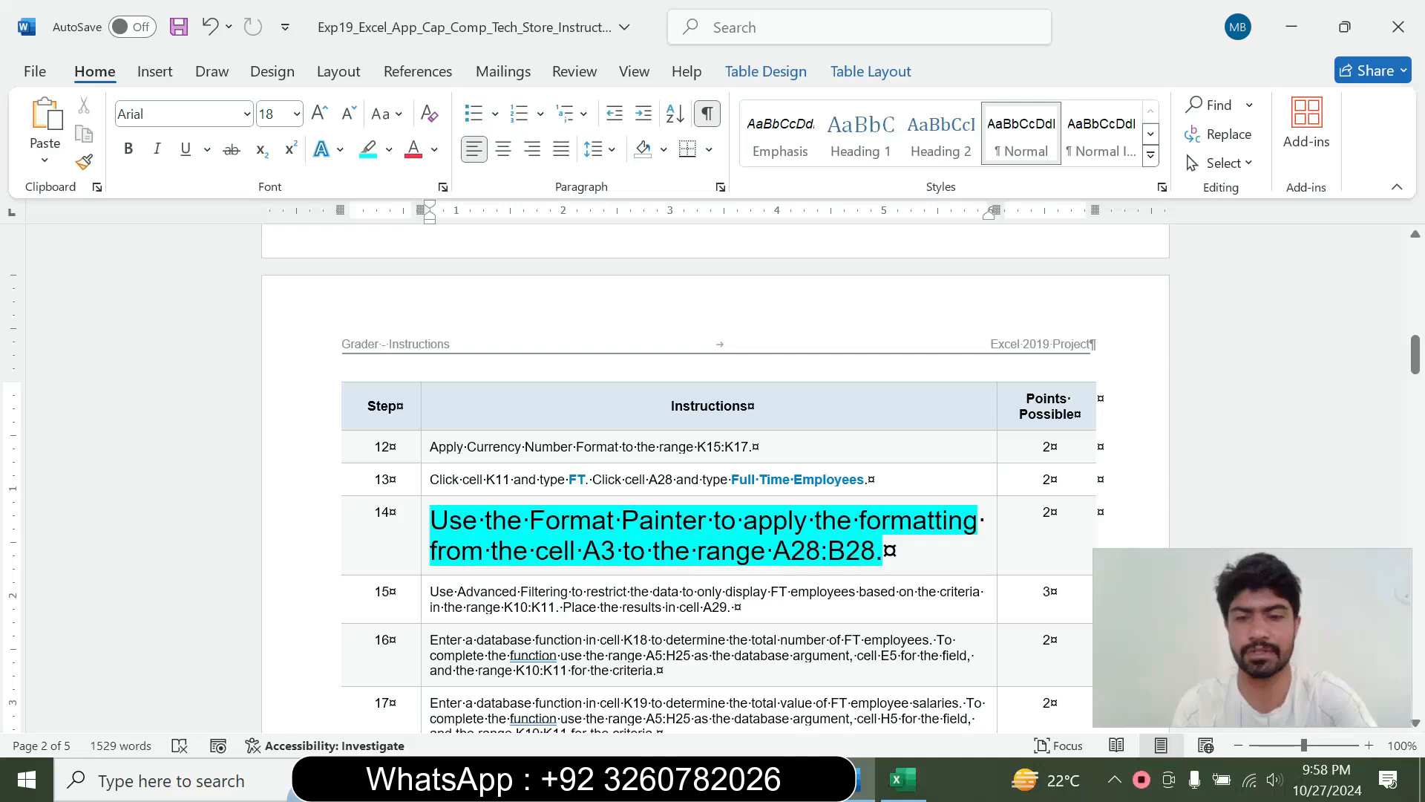
{"action": "double_click", "coordinate": [790, 553]}
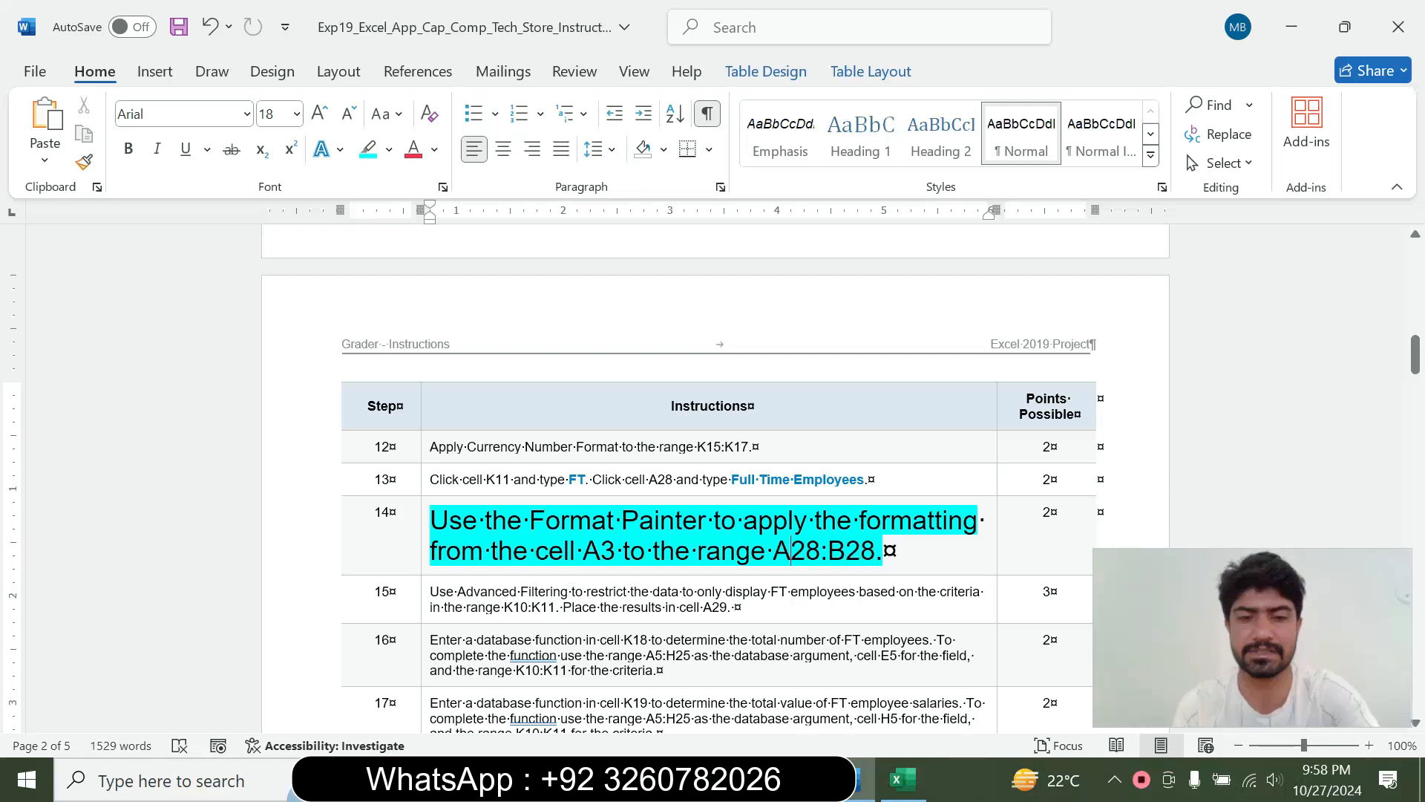
Switch to Excel and try to carry cell A3's formatting over to A28:B28 with Format Painter
{"action": "left_click", "coordinate": [902, 779]}
{"action": "left_click_drag", "start_coordinate": [1414, 467], "coordinate": [1414, 296]}
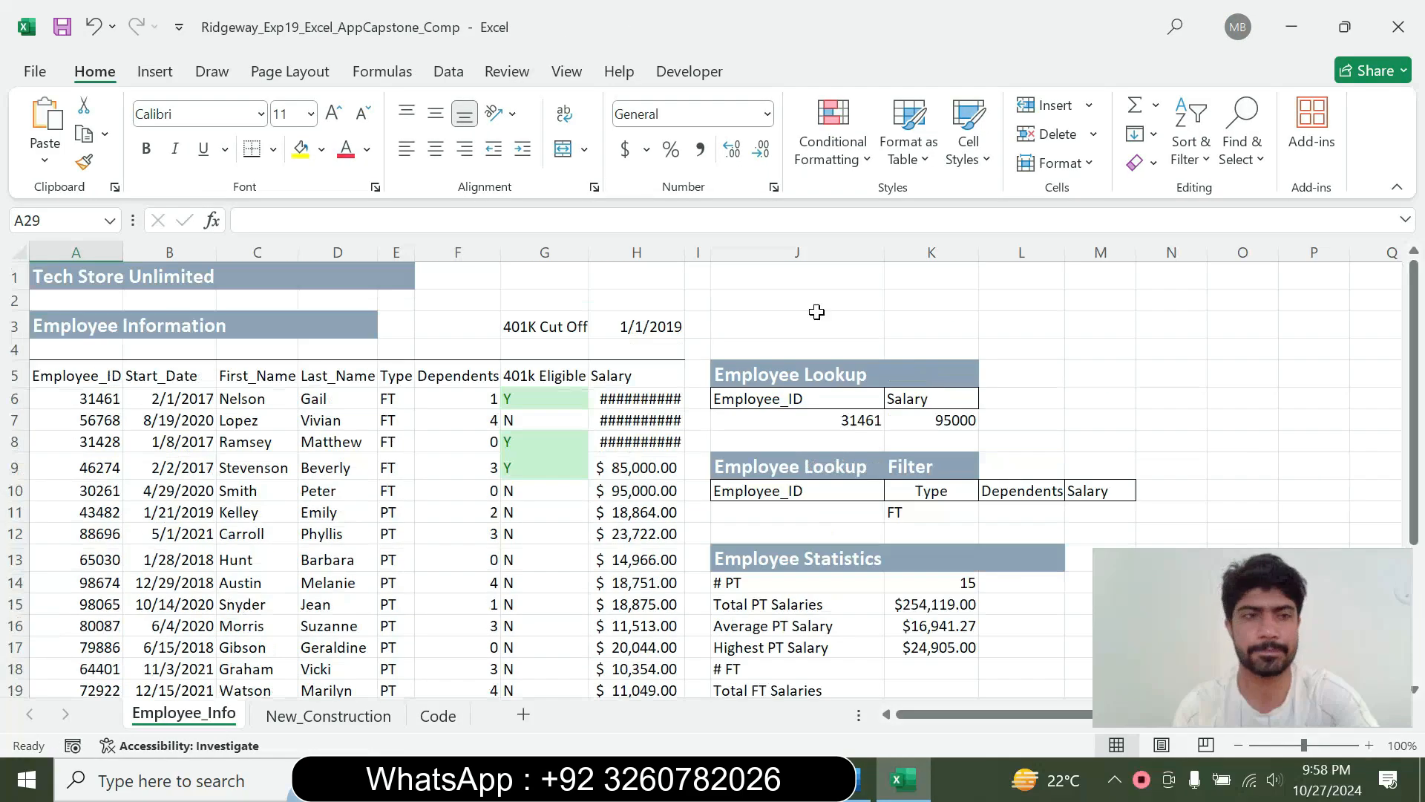
{"action": "left_click", "coordinate": [53, 330]}
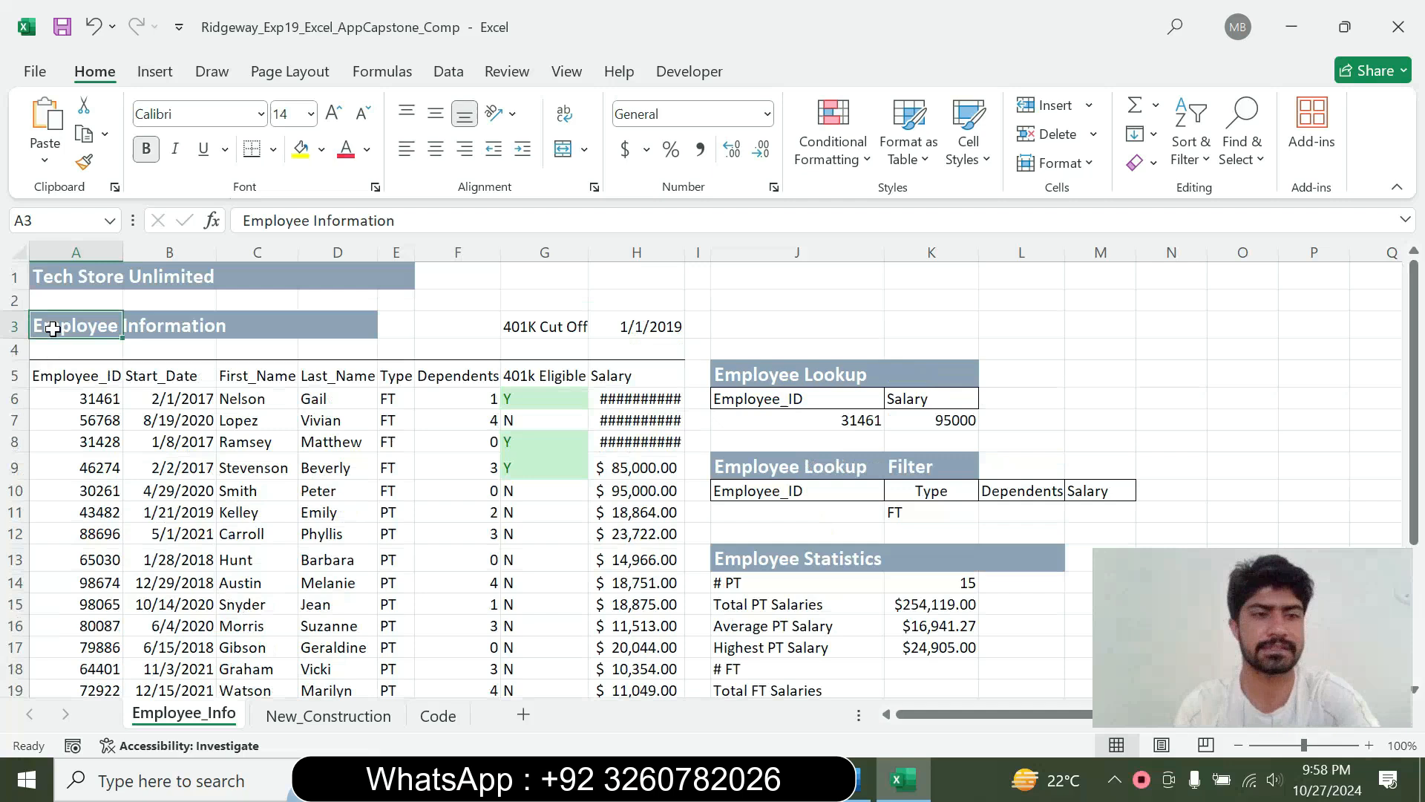
{"action": "left_click", "coordinate": [86, 163]}
{"action": "left_click", "coordinate": [864, 780]}
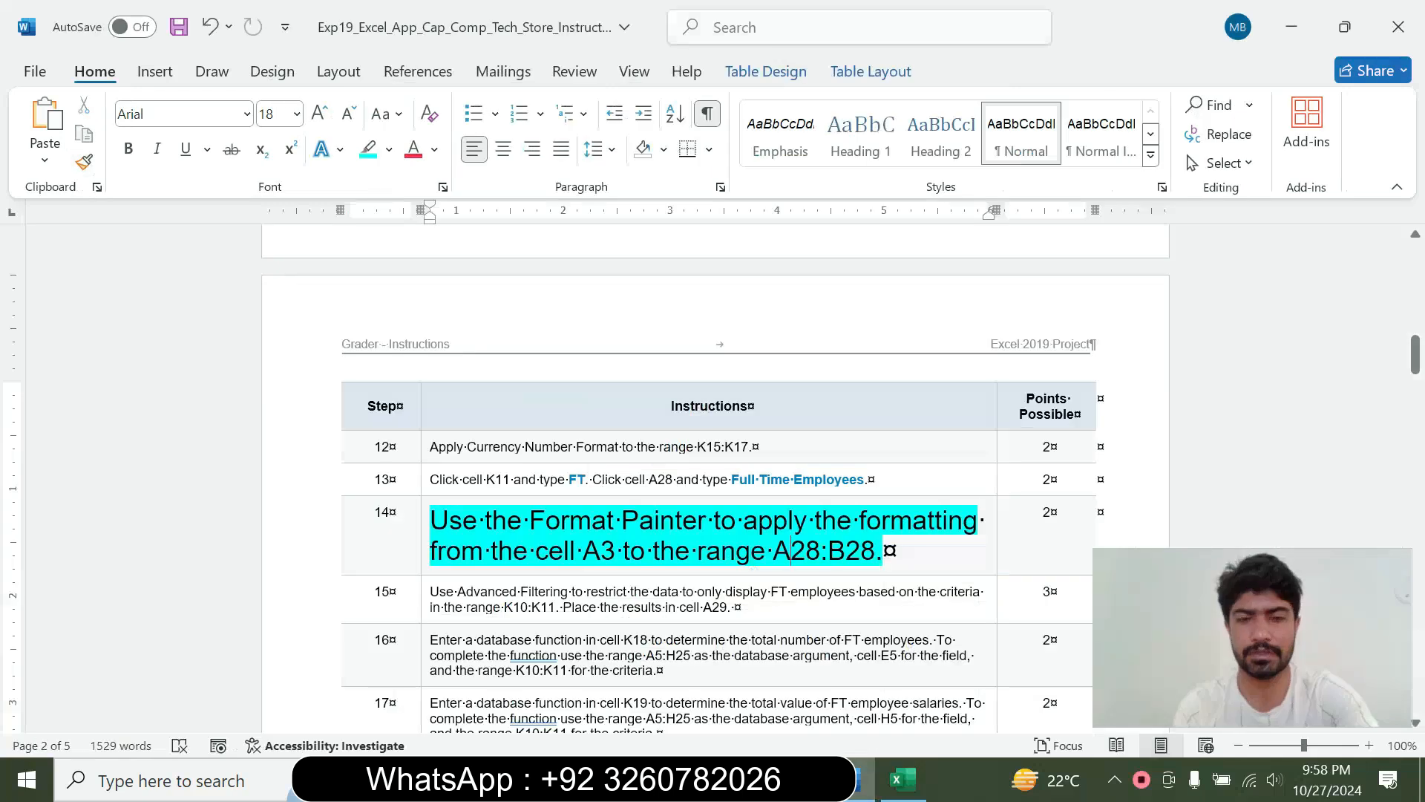
{"action": "left_click", "coordinate": [903, 779]}
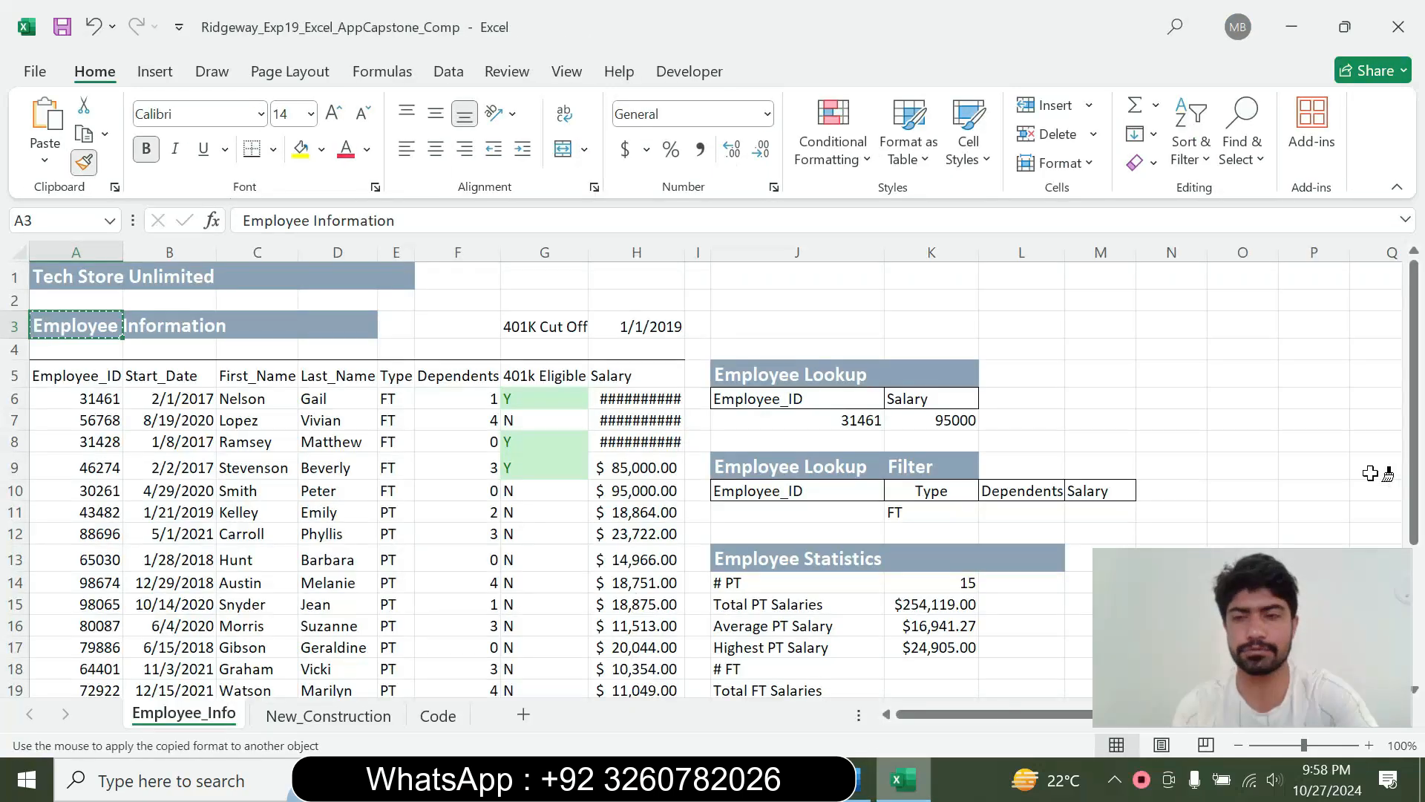
{"action": "scroll", "coordinate": [4, 449], "scroll_direction": "down", "scroll_amount": 3}
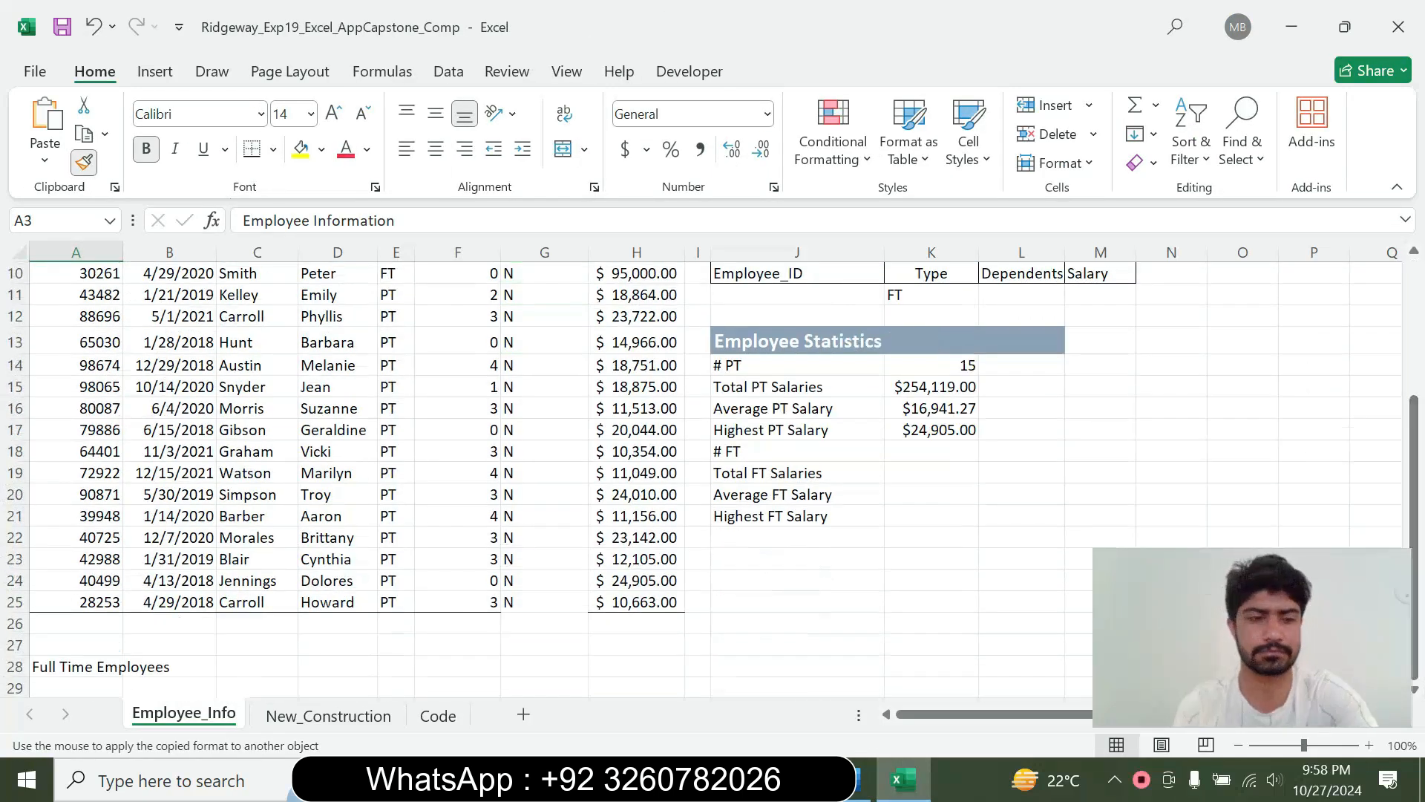
{"action": "left_click", "coordinate": [62, 664]}
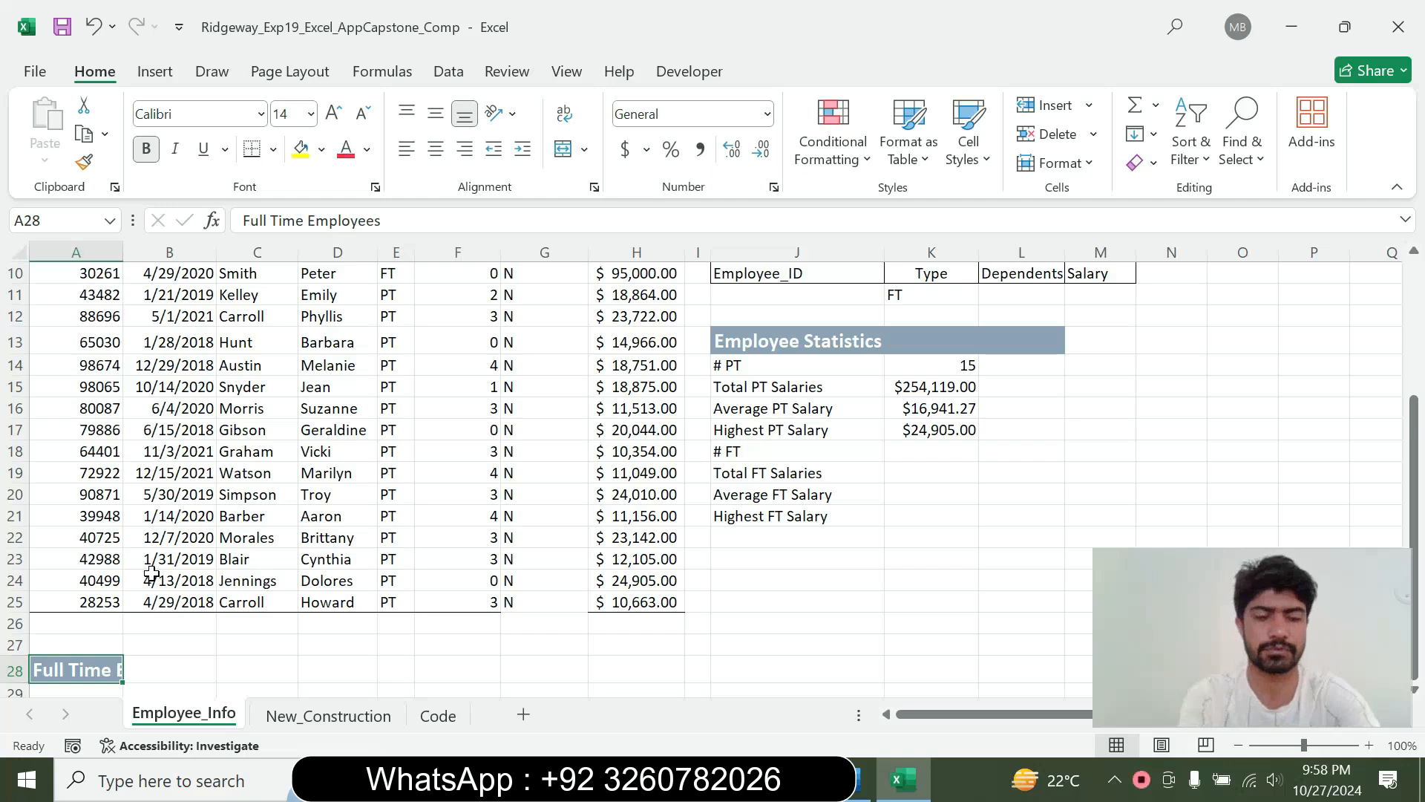
{"action": "key", "text": "ctrl+z"}
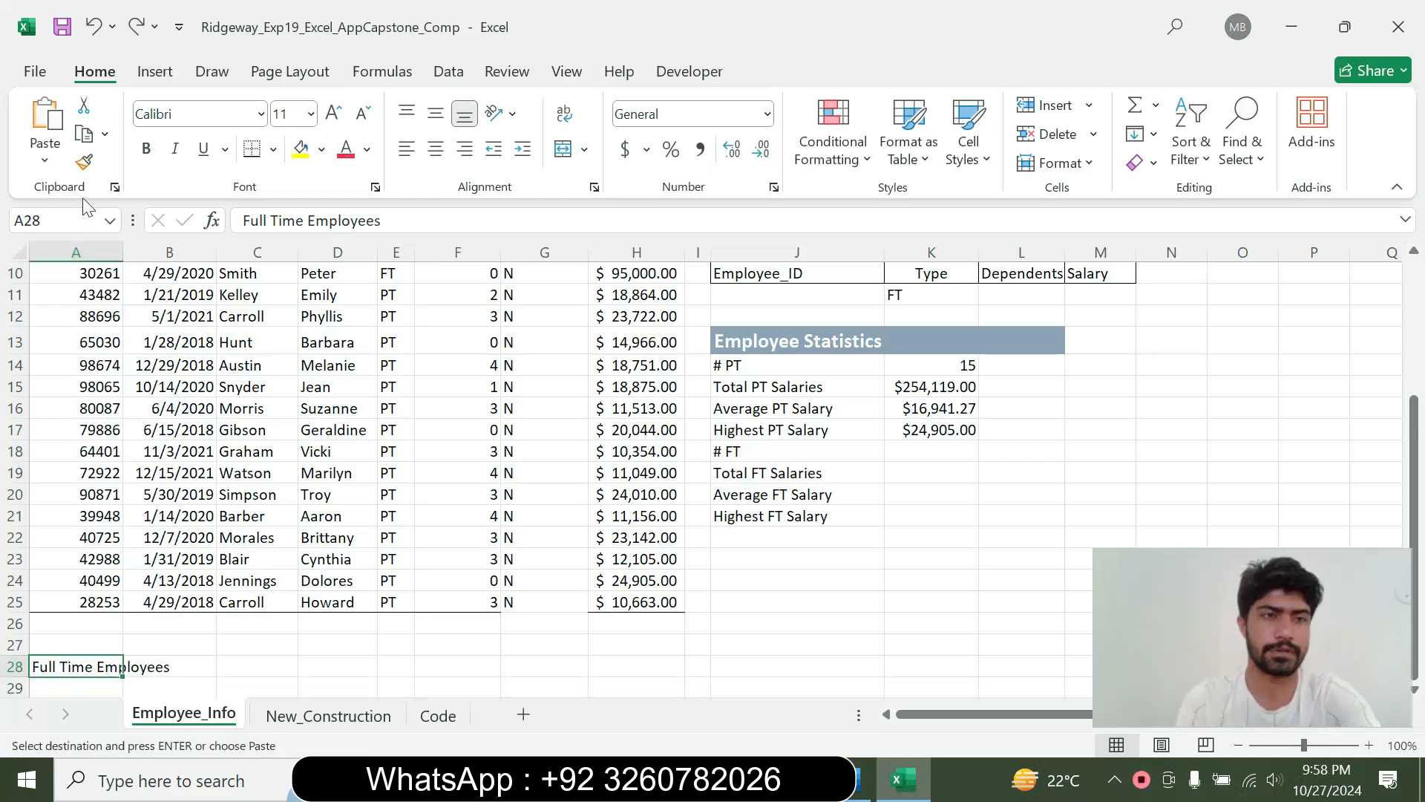
{"action": "left_click", "coordinate": [84, 162]}
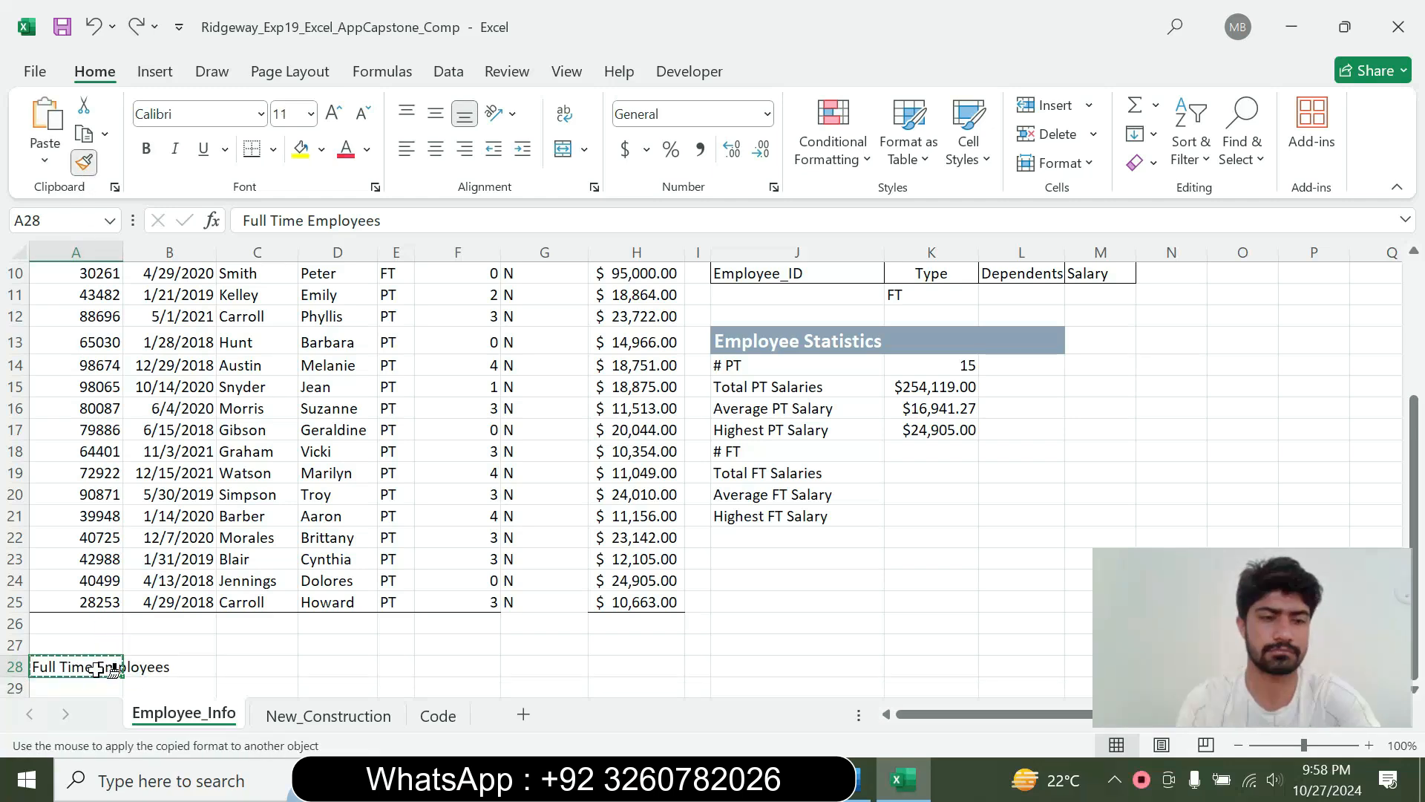
{"action": "left_click_drag", "start_coordinate": [99, 668], "coordinate": [165, 662]}
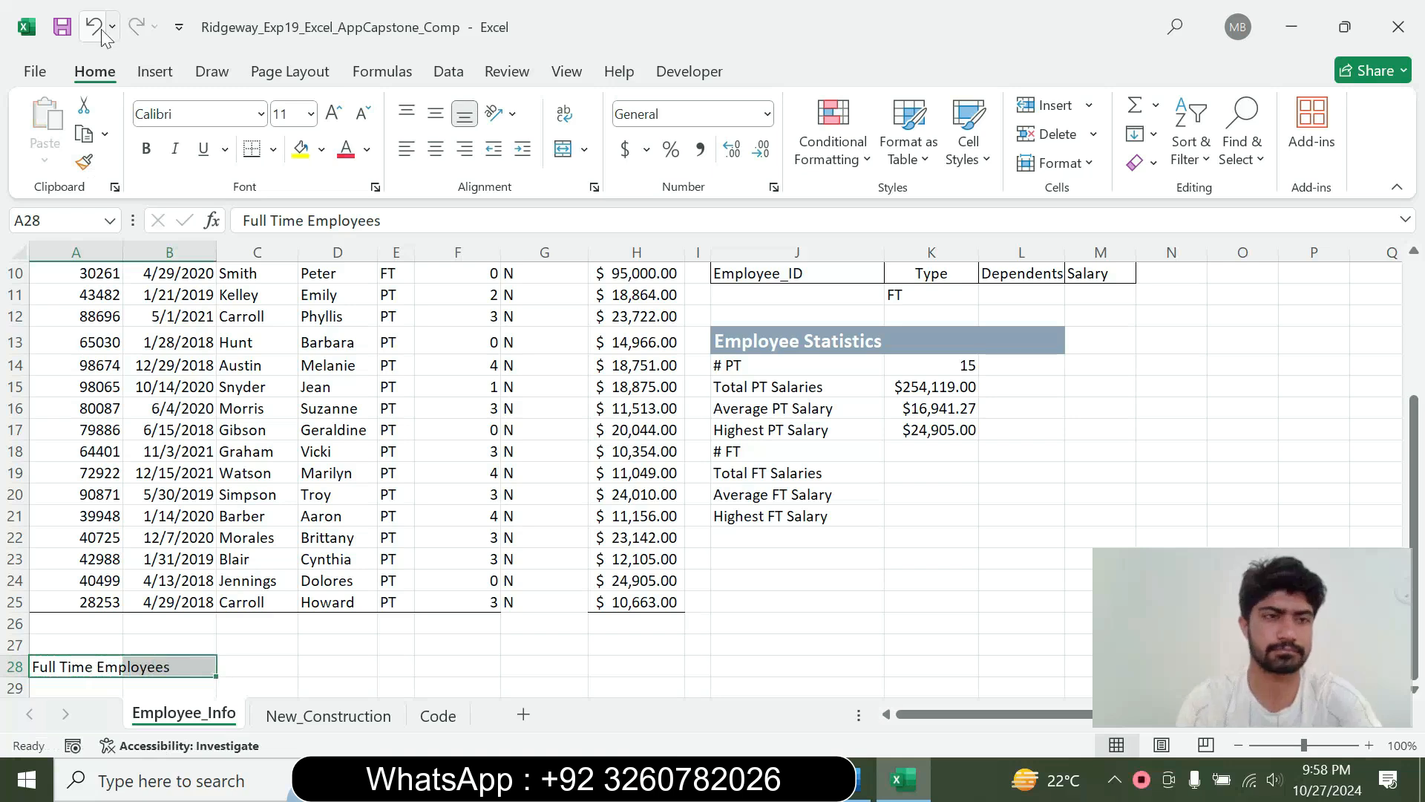
Recheck step 14 in Word, and use Format Painter in Excel to apply the formatting of cell A3 to A28:B28
{"action": "left_click_drag", "start_coordinate": [1412, 495], "coordinate": [1363, 269]}
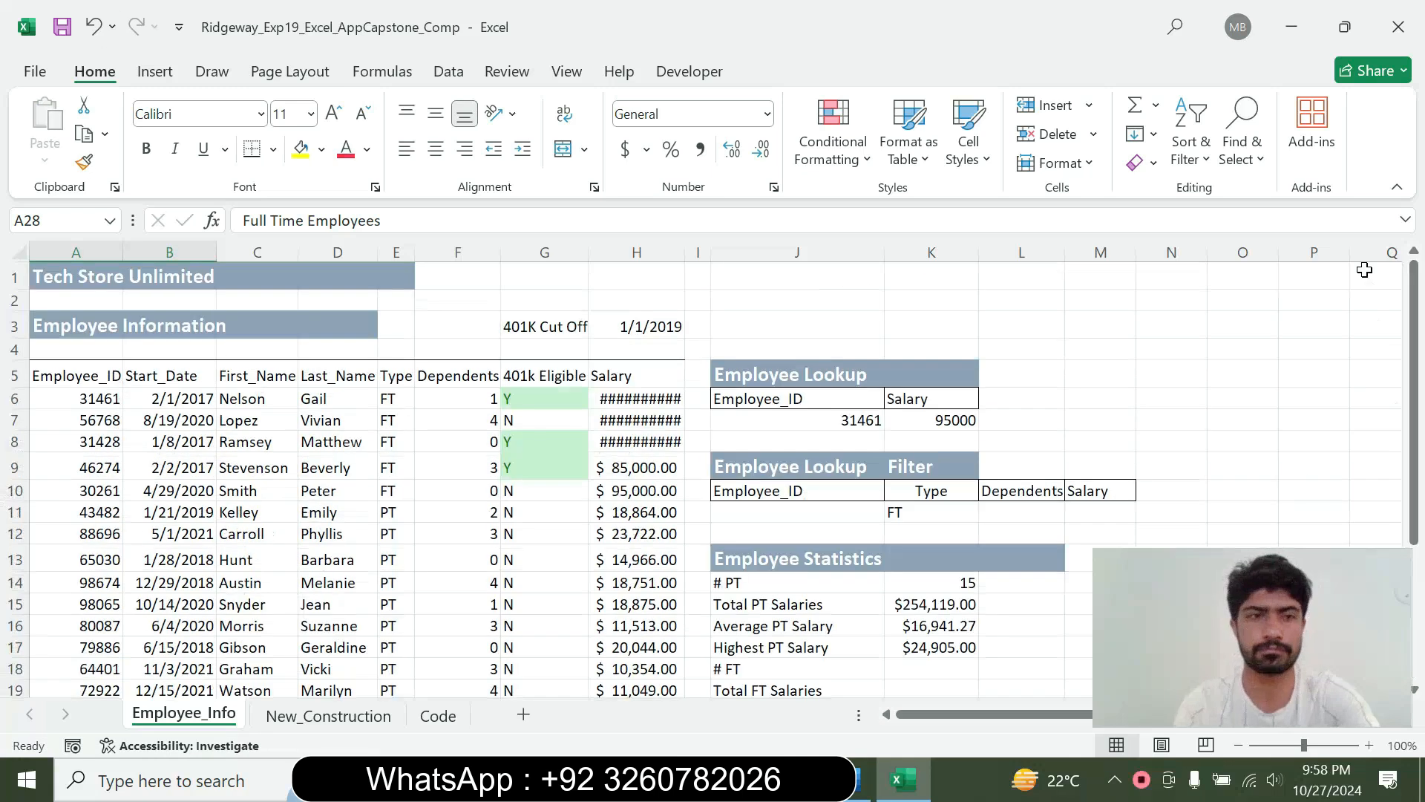
{"action": "left_click", "coordinate": [123, 334]}
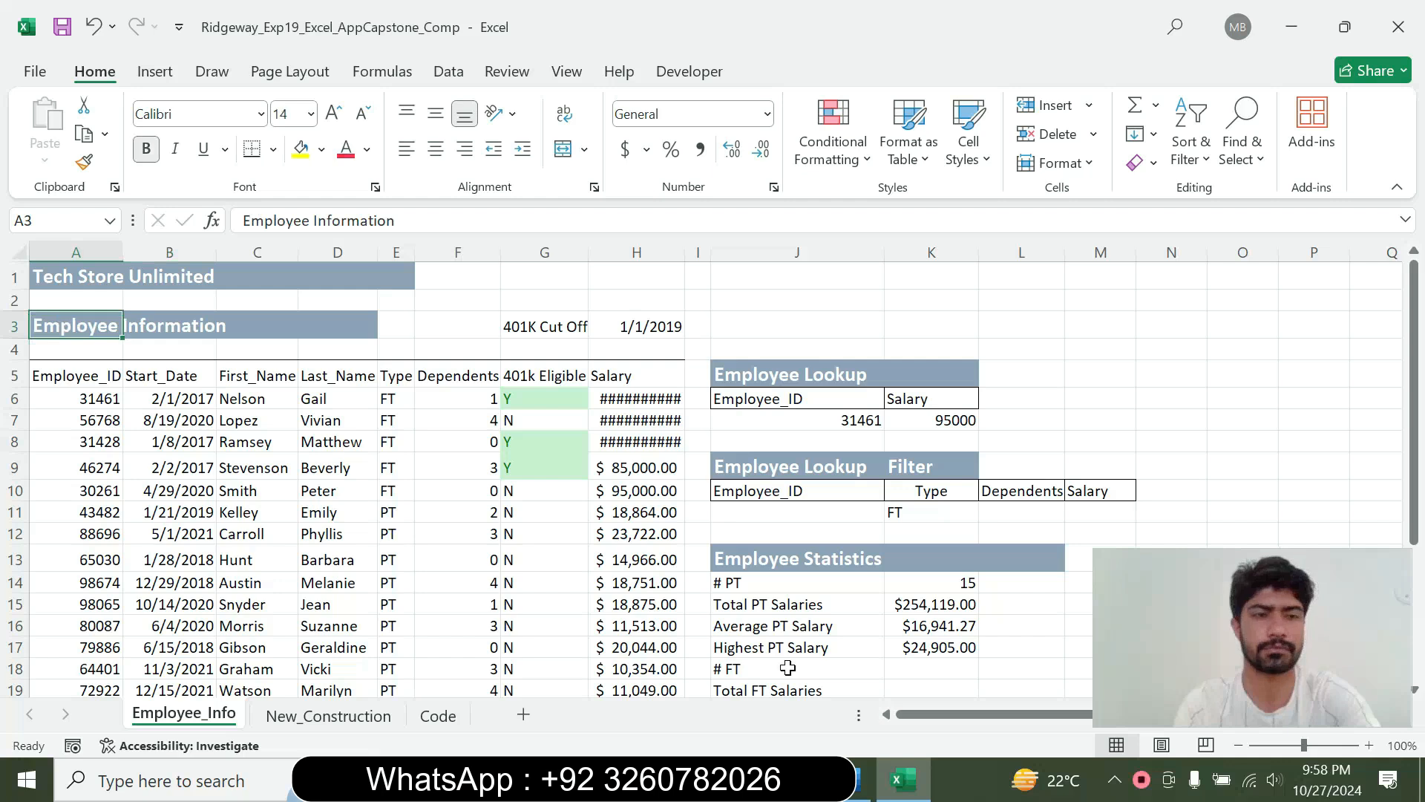
{"action": "left_click", "coordinate": [861, 779]}
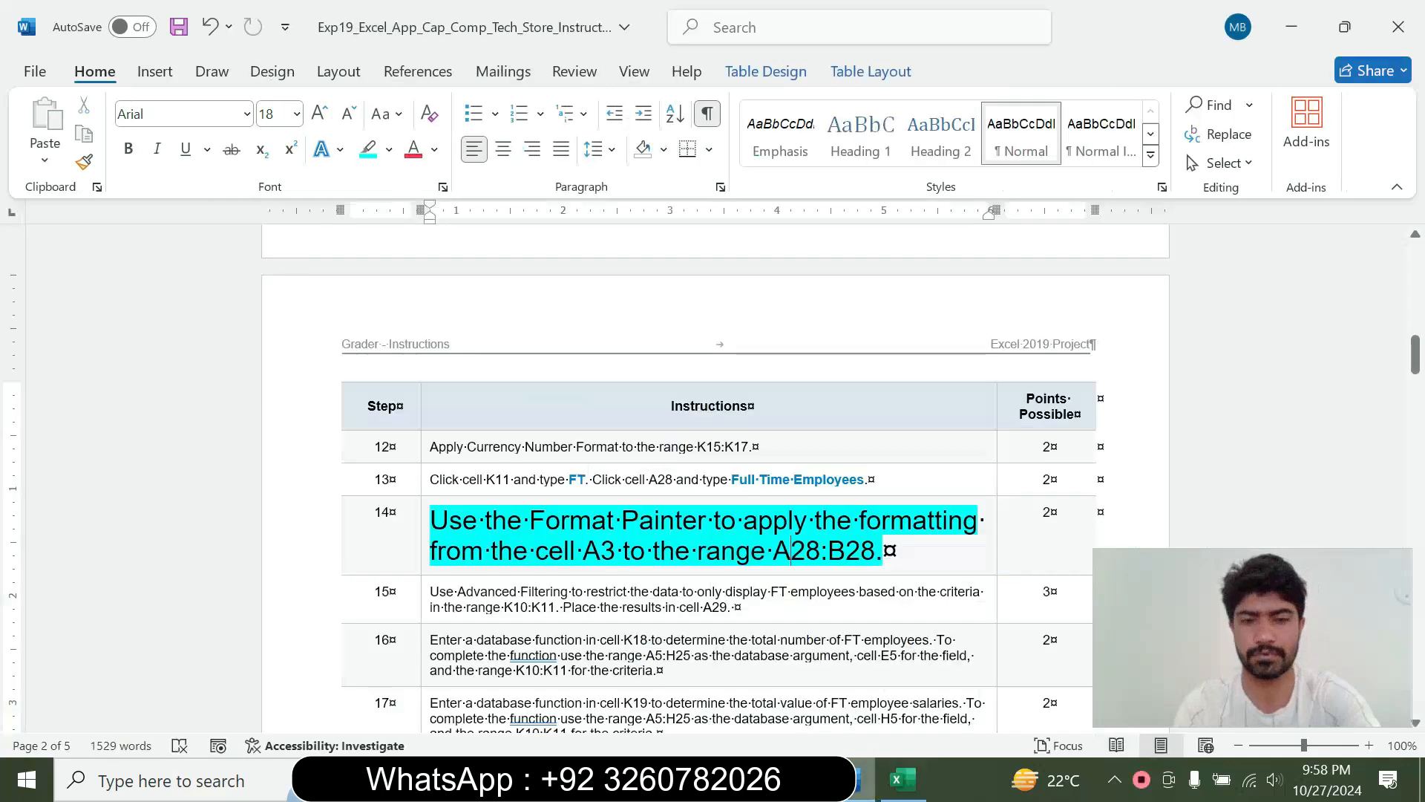
{"action": "left_click", "coordinate": [903, 779]}
{"action": "left_click", "coordinate": [84, 162]}
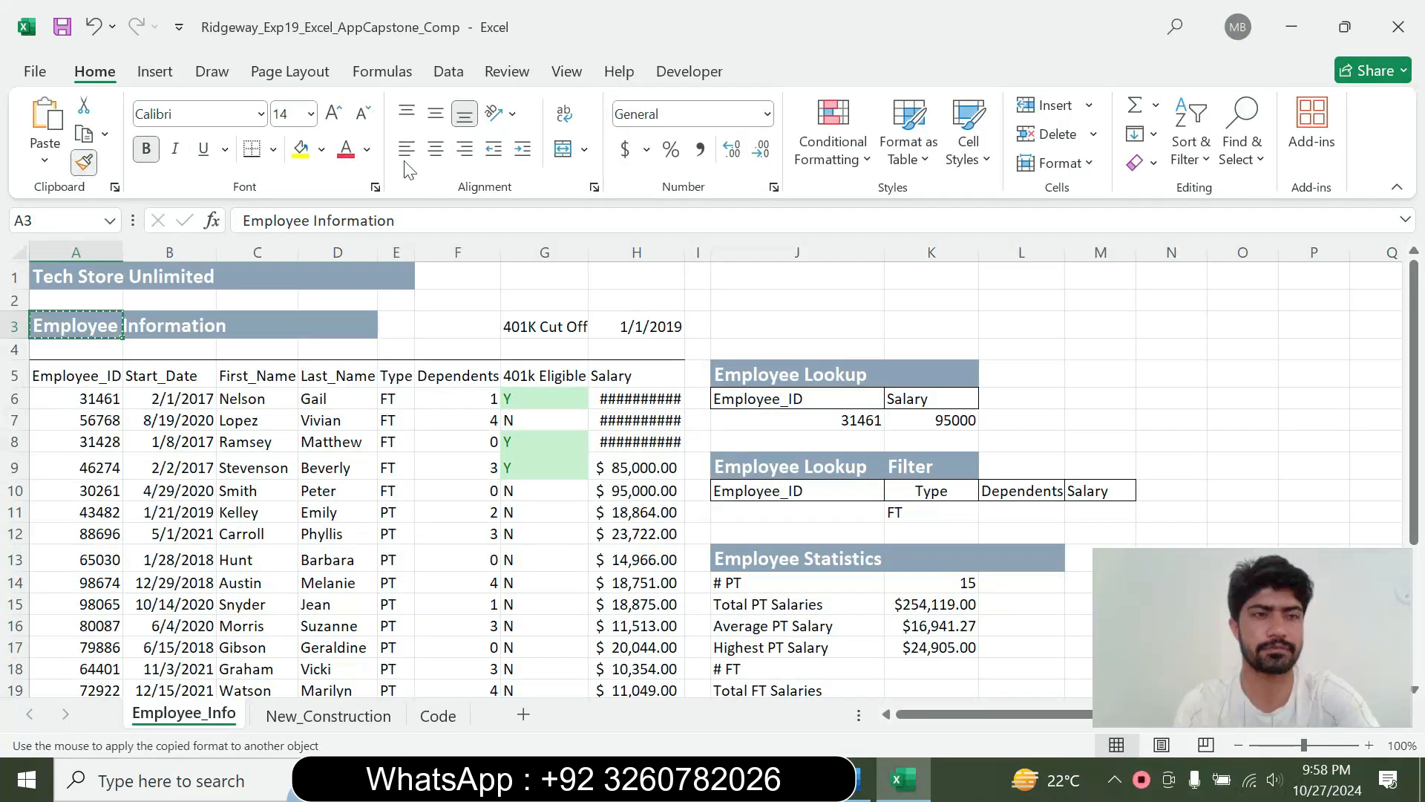
{"action": "left_click_drag", "start_coordinate": [1419, 380], "coordinate": [1415, 514]}
{"action": "left_click", "coordinate": [861, 779]}
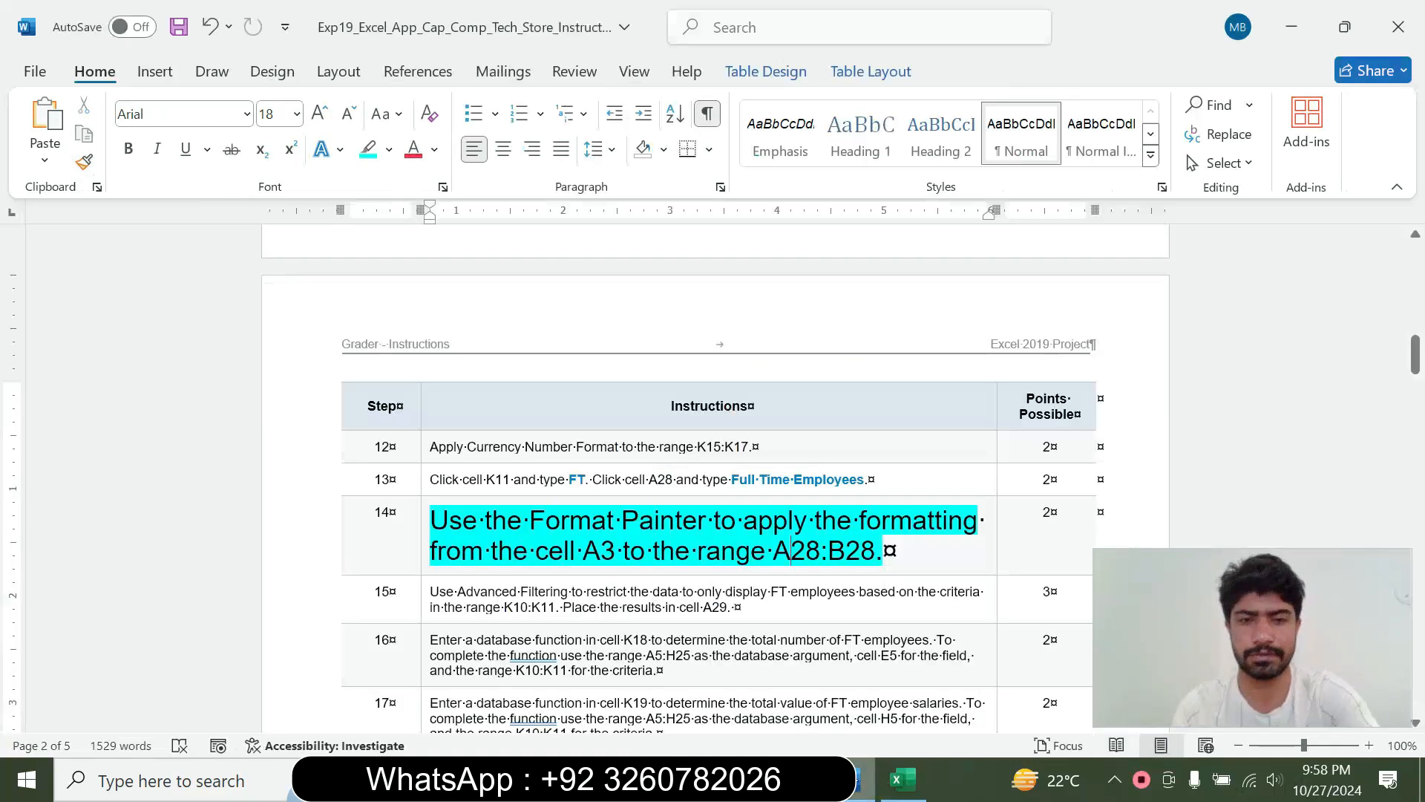
{"action": "left_click", "coordinate": [902, 779]}
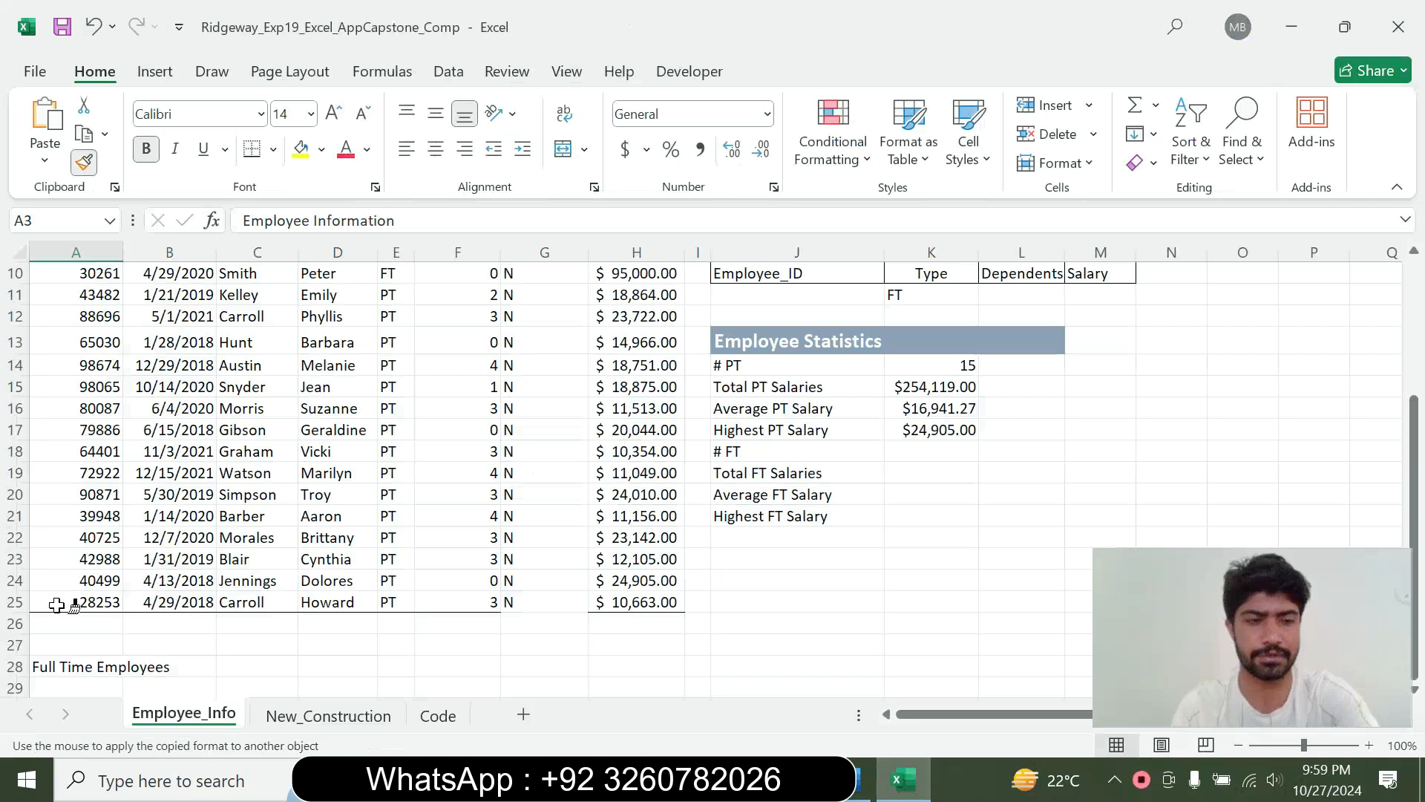
{"action": "left_click_drag", "start_coordinate": [56, 663], "coordinate": [144, 671]}
{"action": "left_click", "coordinate": [564, 666]}
Switch to Word and restore the step 14 instruction to 9 pt without highlighting
{"action": "left_click", "coordinate": [852, 792]}
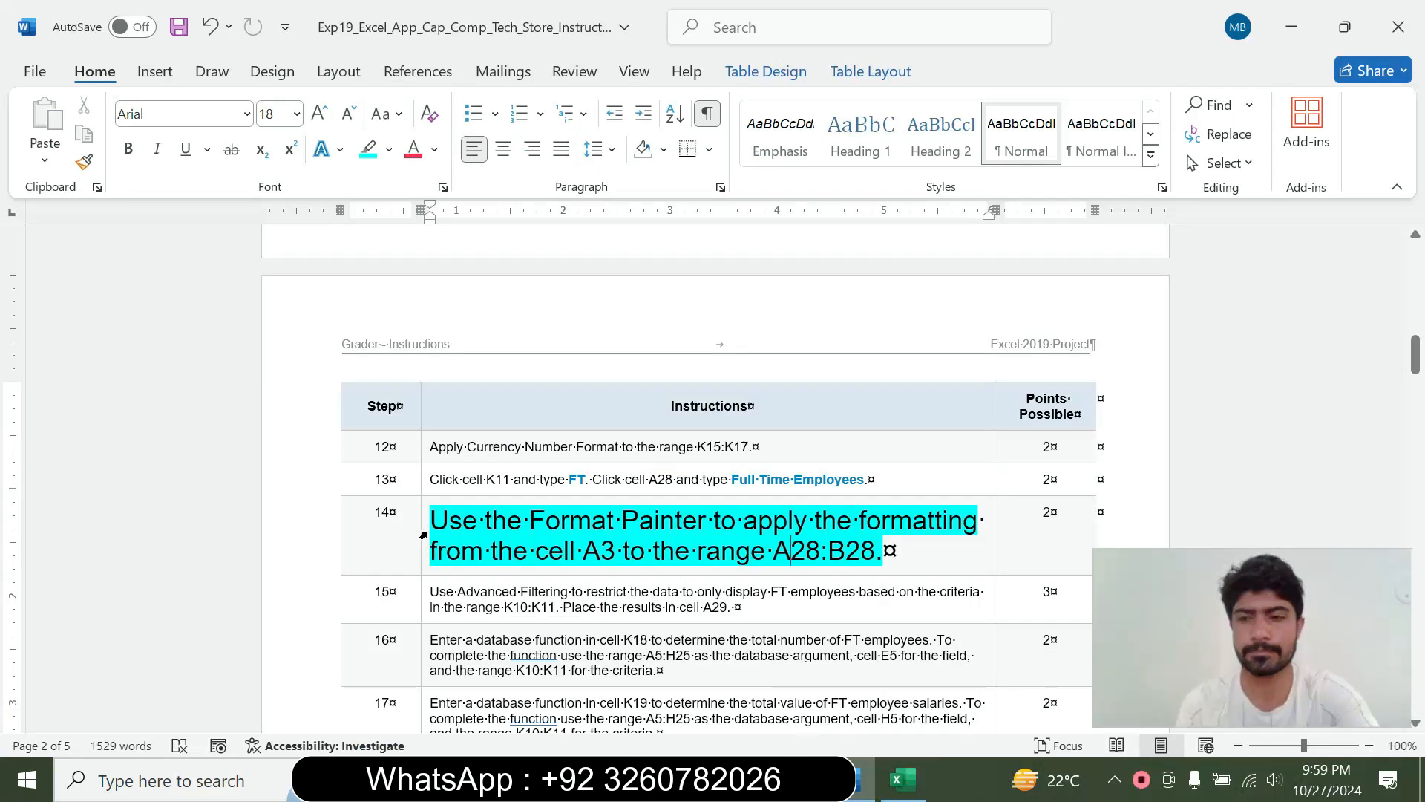
{"action": "left_click", "coordinate": [423, 535]}
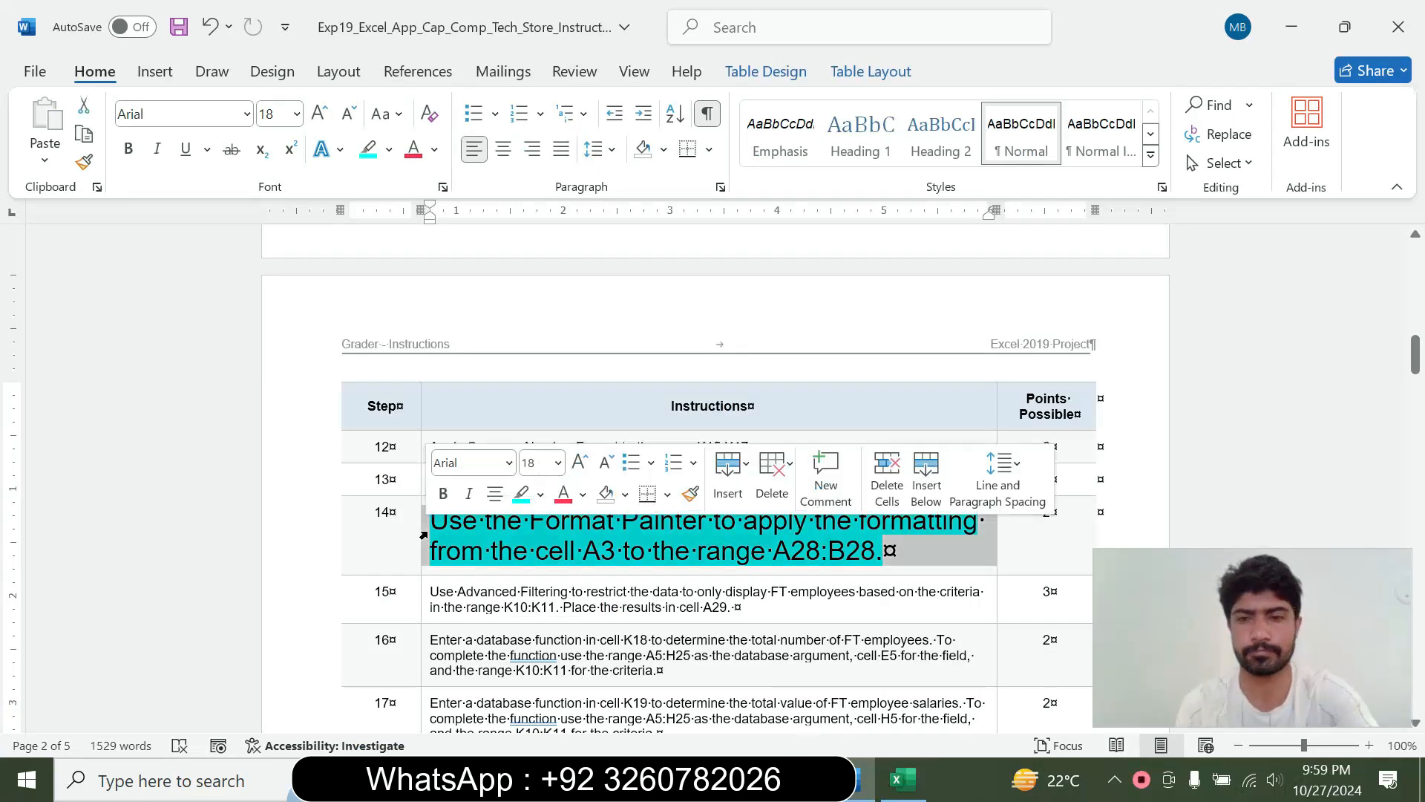
{"action": "left_click", "coordinate": [557, 462]}
{"action": "left_click", "coordinate": [539, 49]}
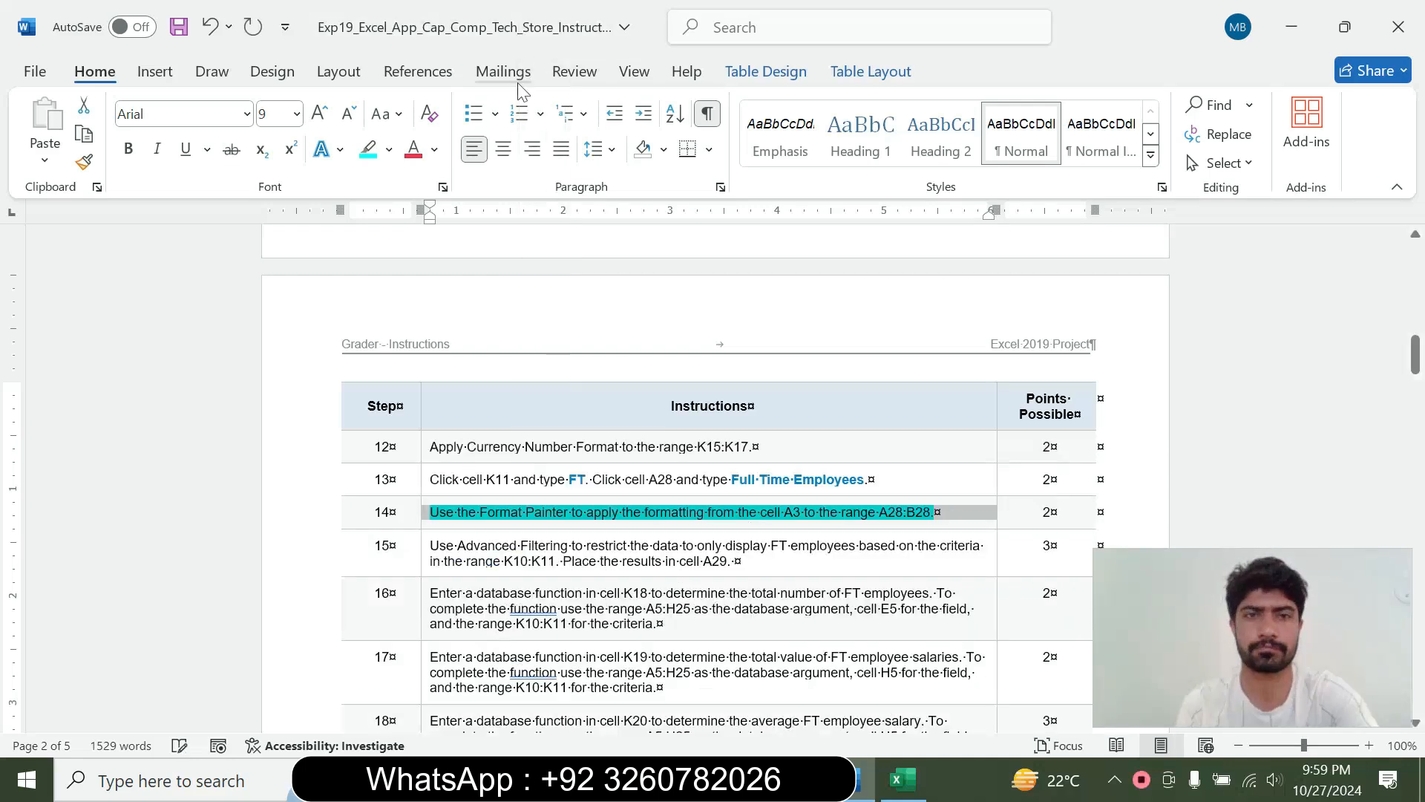
{"action": "left_click", "coordinate": [389, 149]}
{"action": "left_click", "coordinate": [415, 329]}
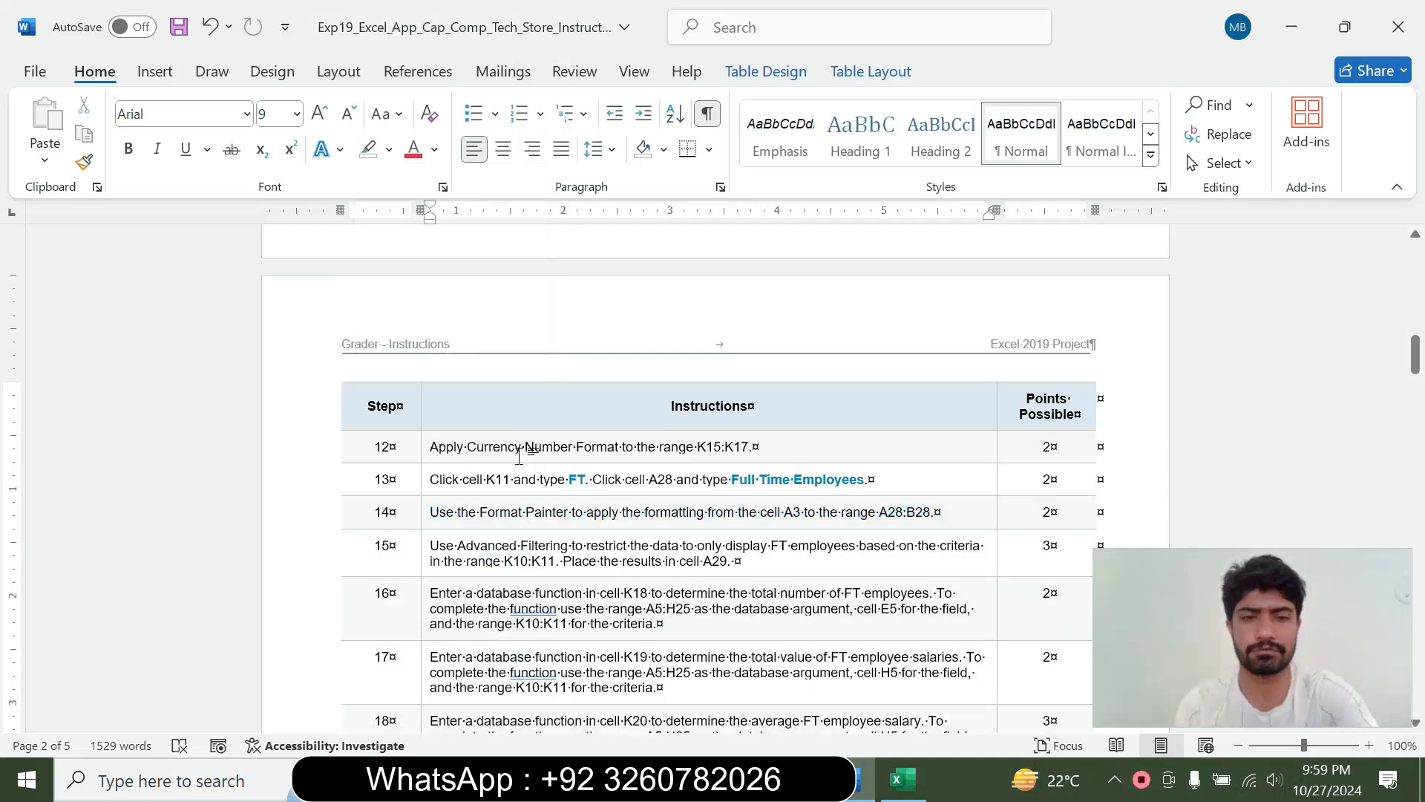
Enlarge the step 15 instruction to 18 pt, highlight it in turquoise and read it through
{"action": "left_click", "coordinate": [421, 556]}
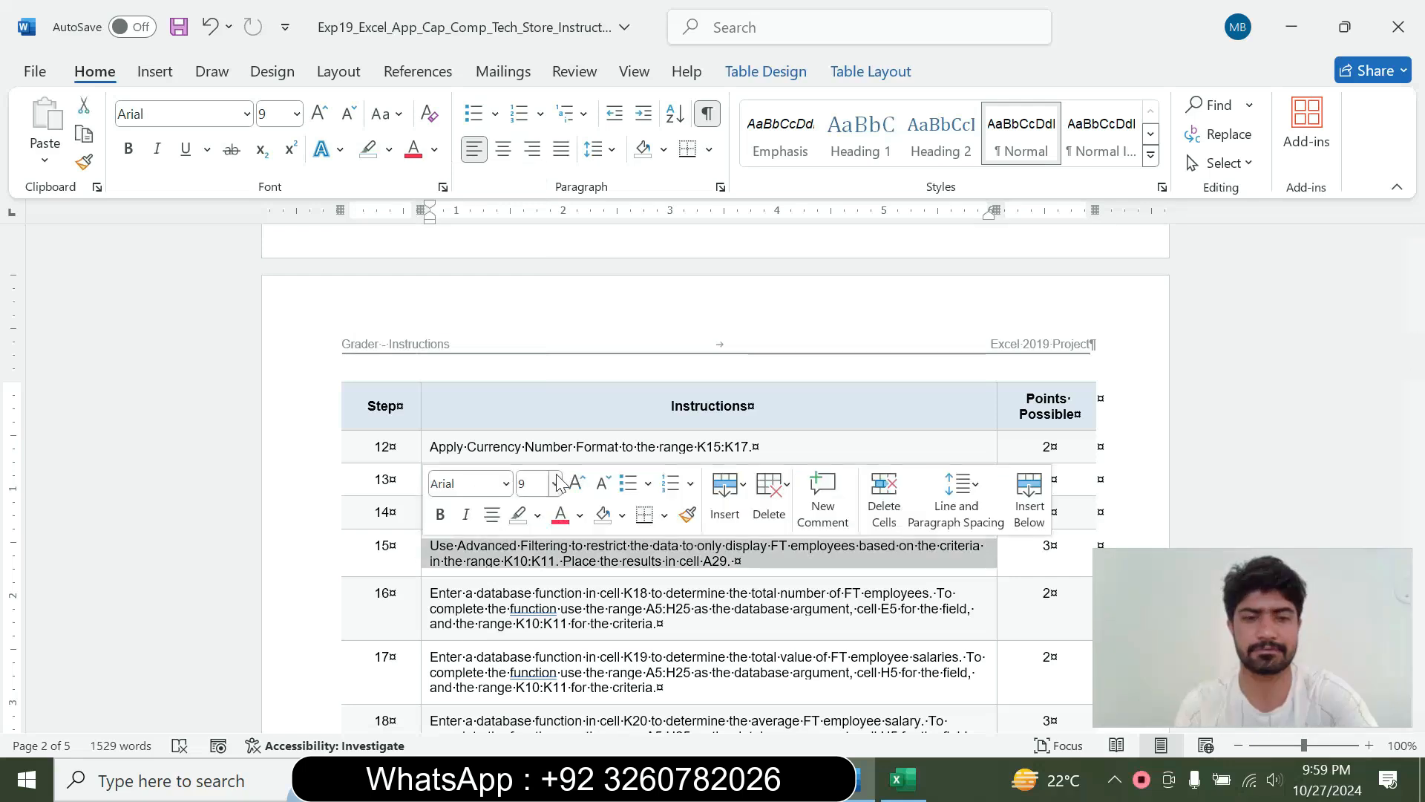
{"action": "left_click", "coordinate": [557, 489]}
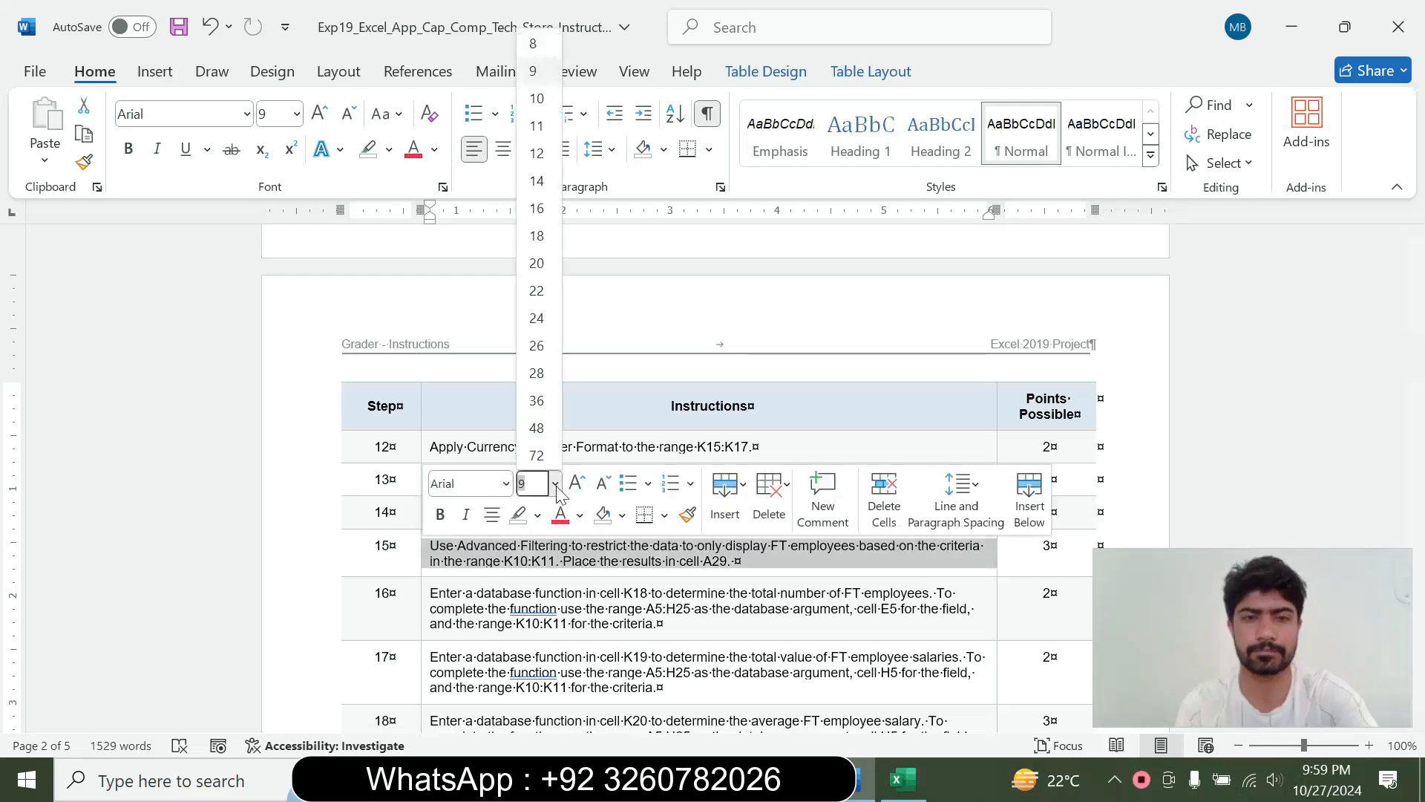
{"action": "left_click", "coordinate": [546, 232]}
{"action": "left_click", "coordinate": [389, 149]}
{"action": "left_click", "coordinate": [438, 225]}
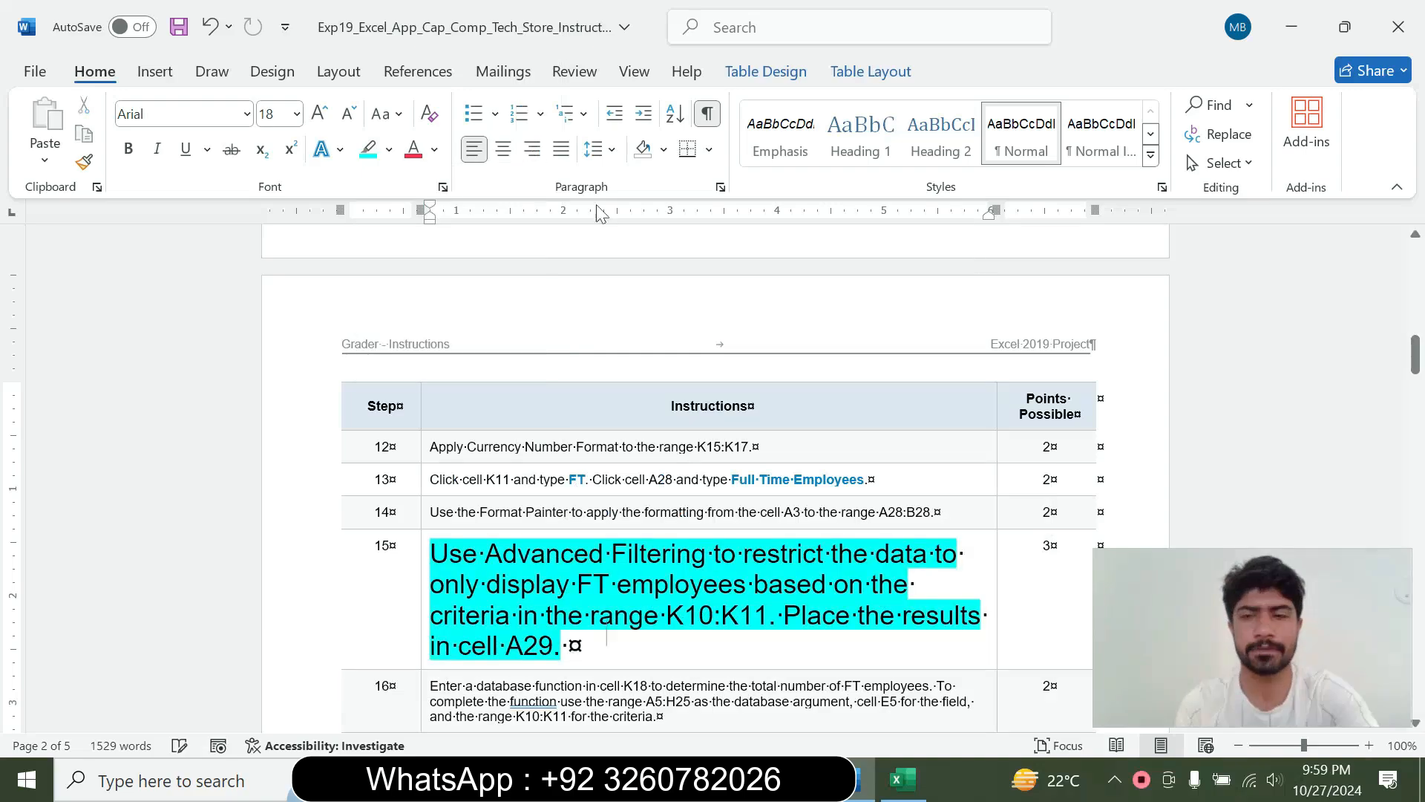
{"action": "left_click_drag", "start_coordinate": [1415, 349], "coordinate": [1361, 382]}
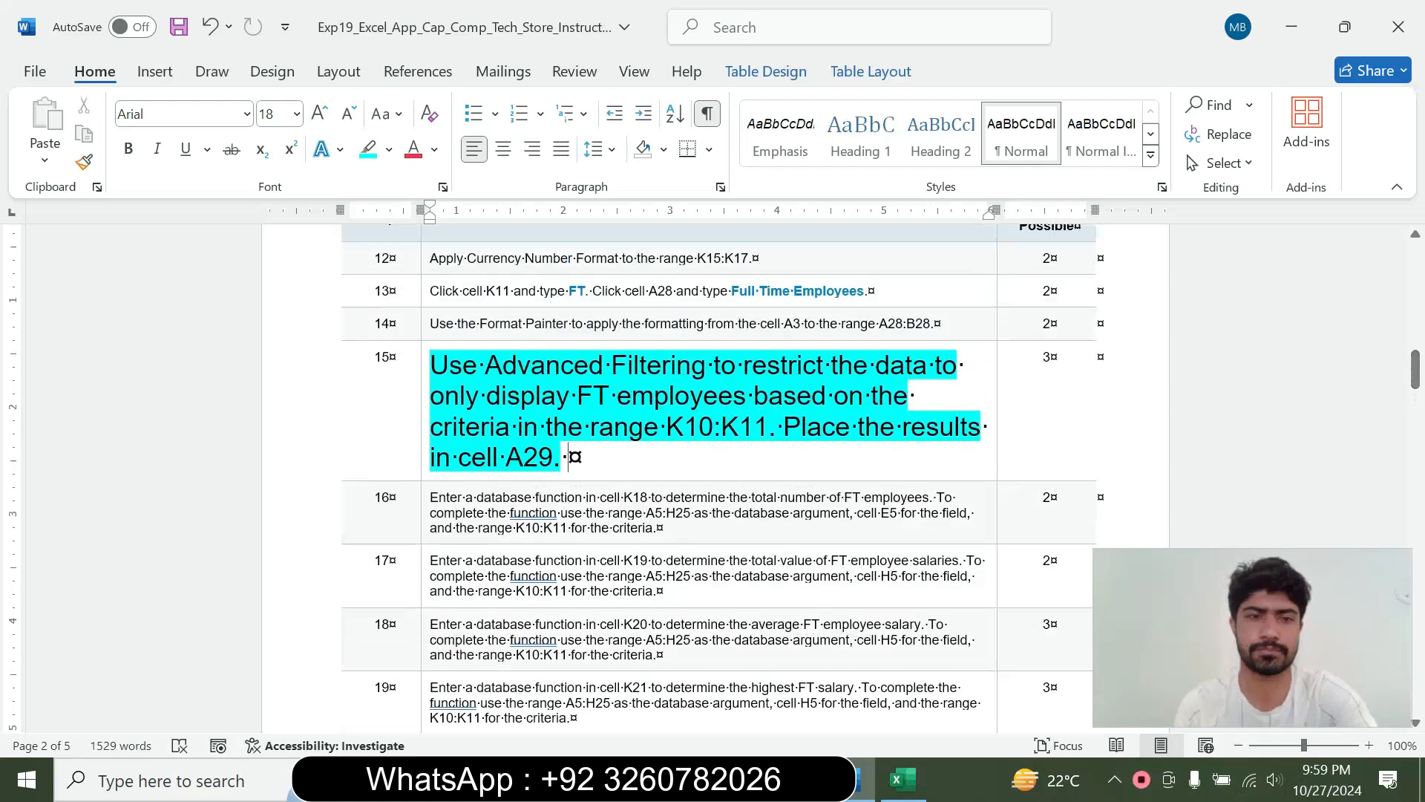
{"action": "left_click_drag", "start_coordinate": [432, 364], "coordinate": [573, 457]}
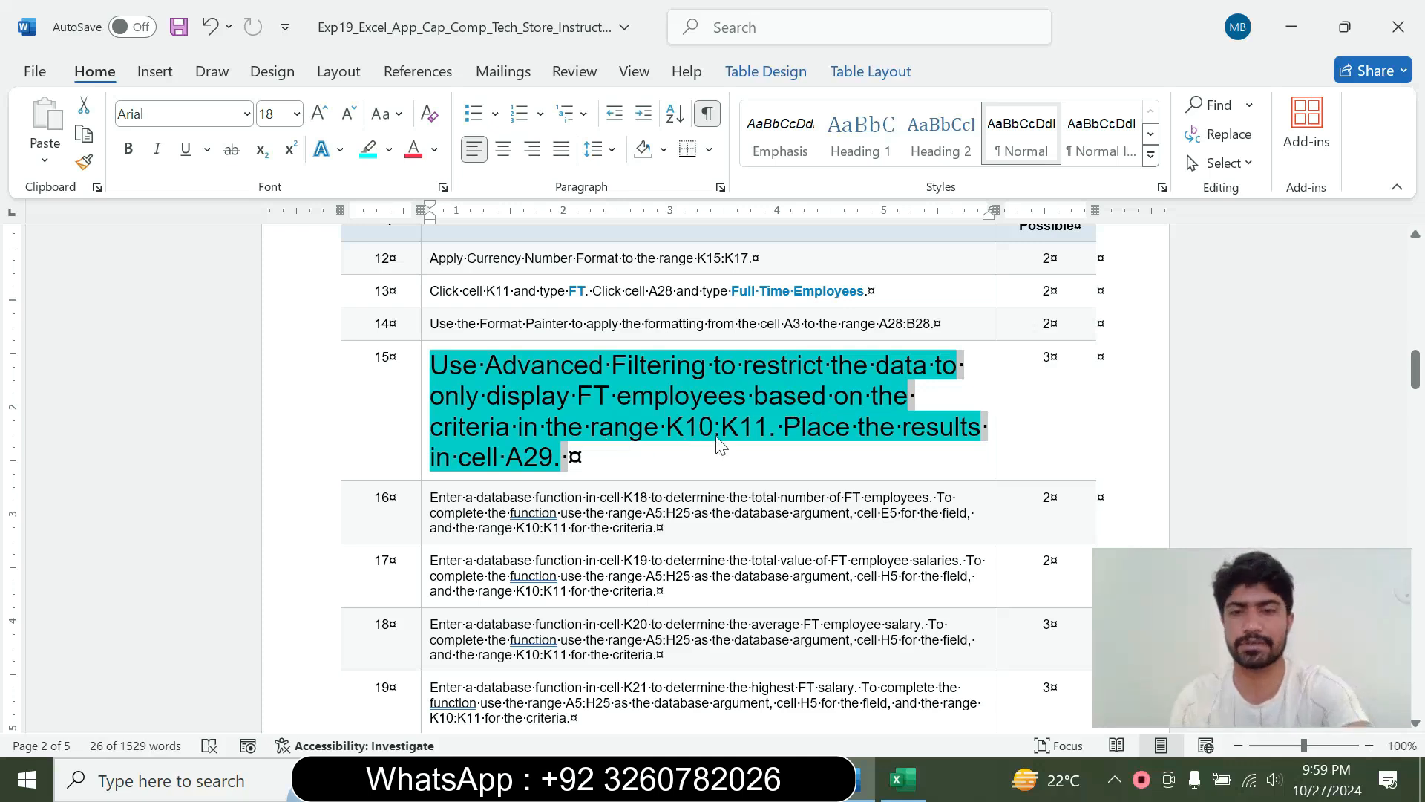
{"action": "left_click", "coordinate": [515, 460]}
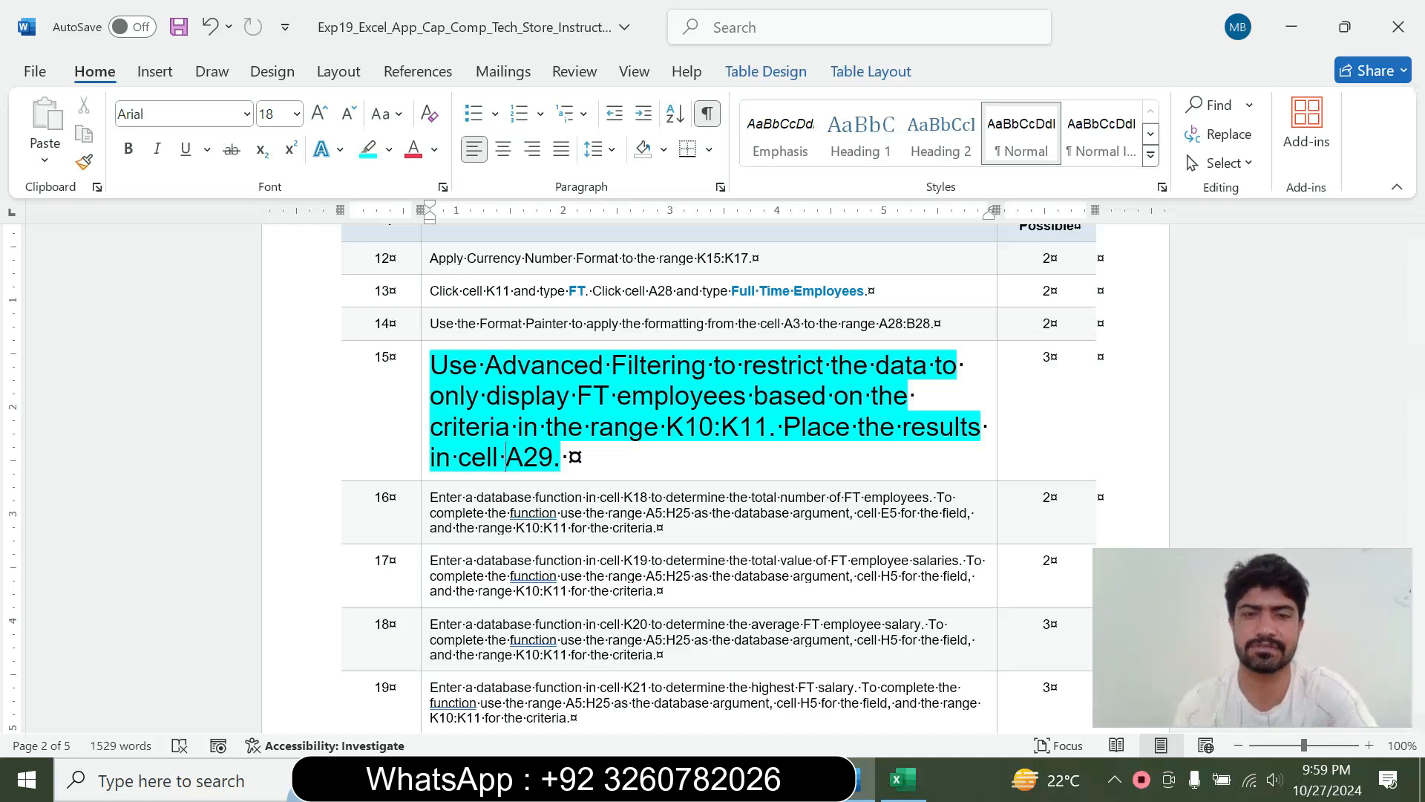
Switch to Excel and start an Advanced Filter with list range $A$5:$H$25 and criteria range $K$10:$K$11
{"action": "left_click", "coordinate": [903, 779]}
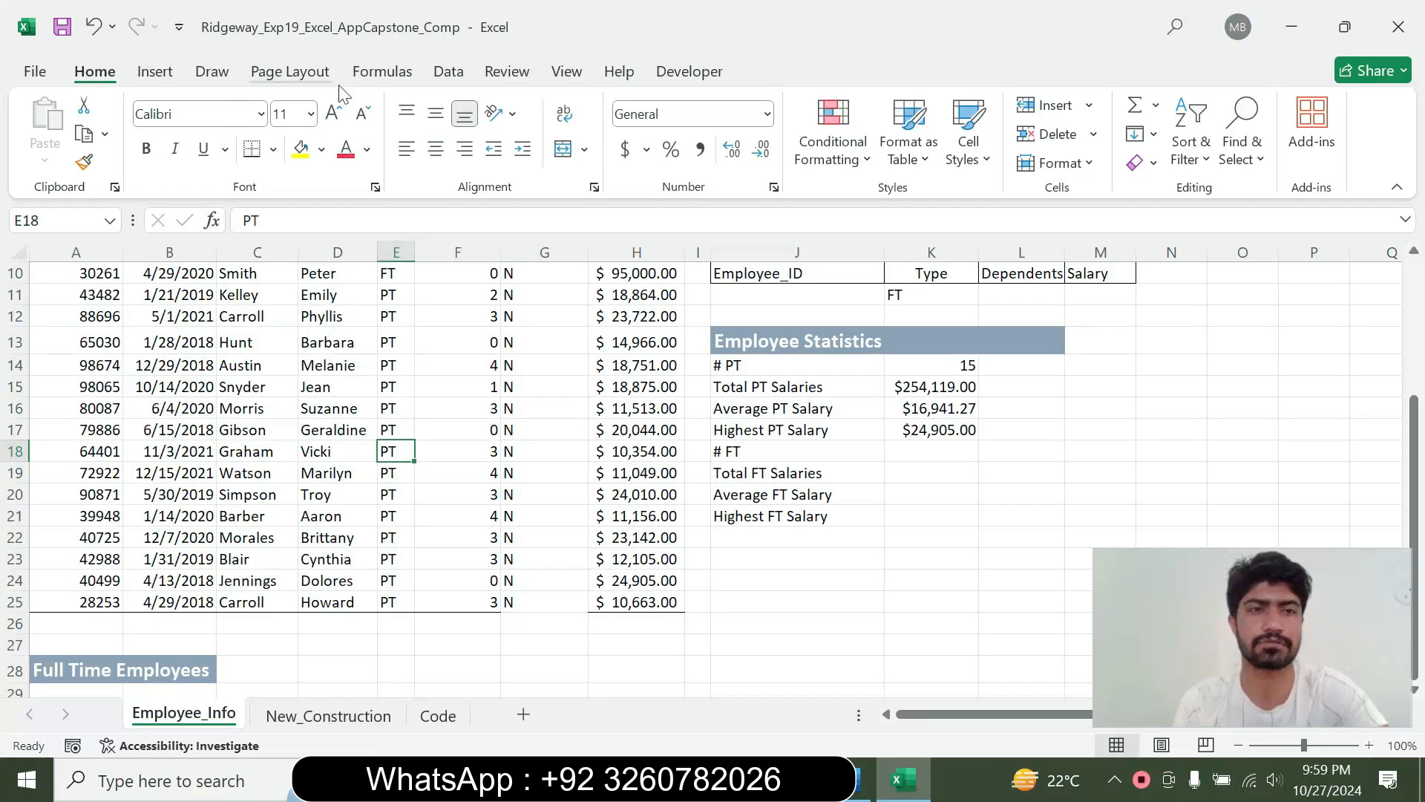
{"action": "left_click", "coordinate": [449, 72]}
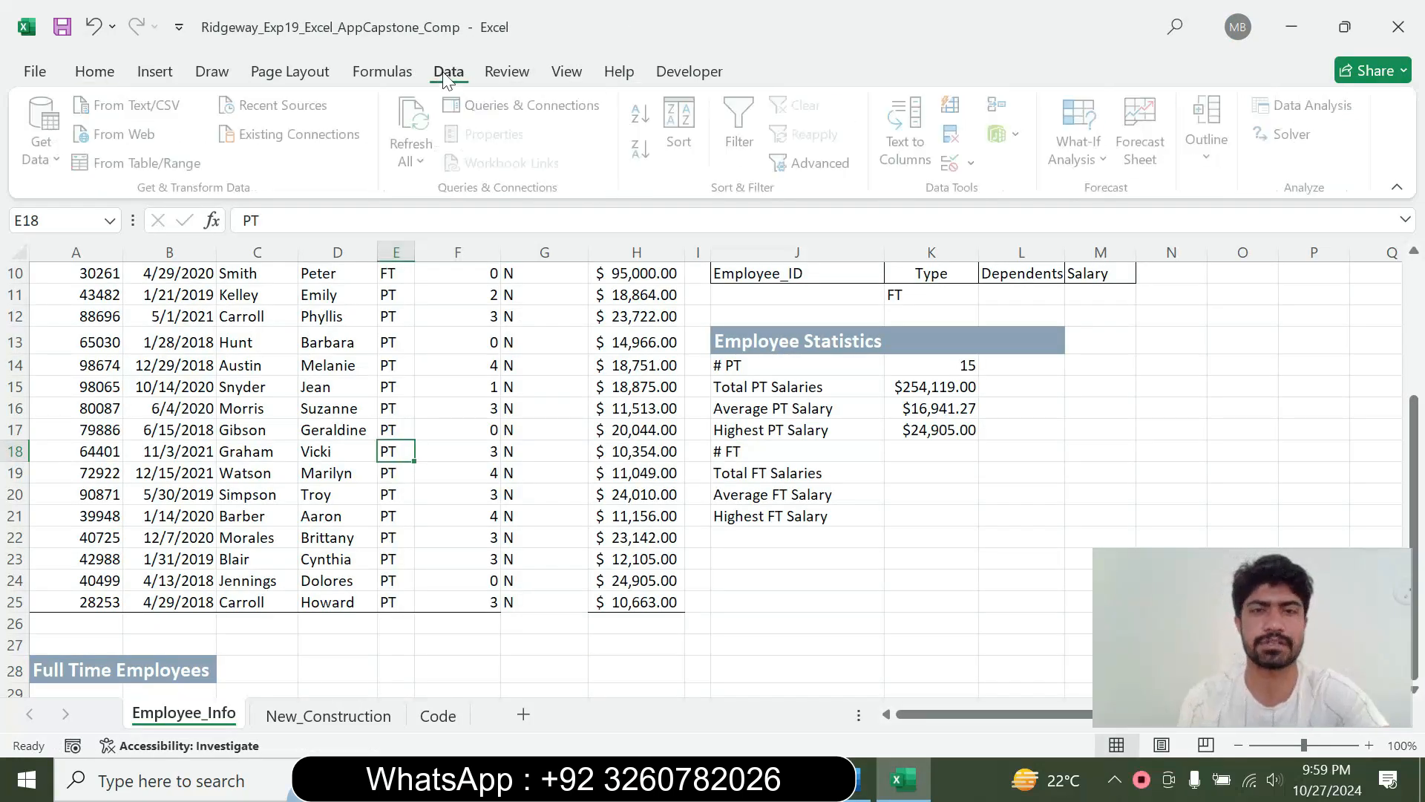
{"action": "left_click", "coordinate": [809, 171]}
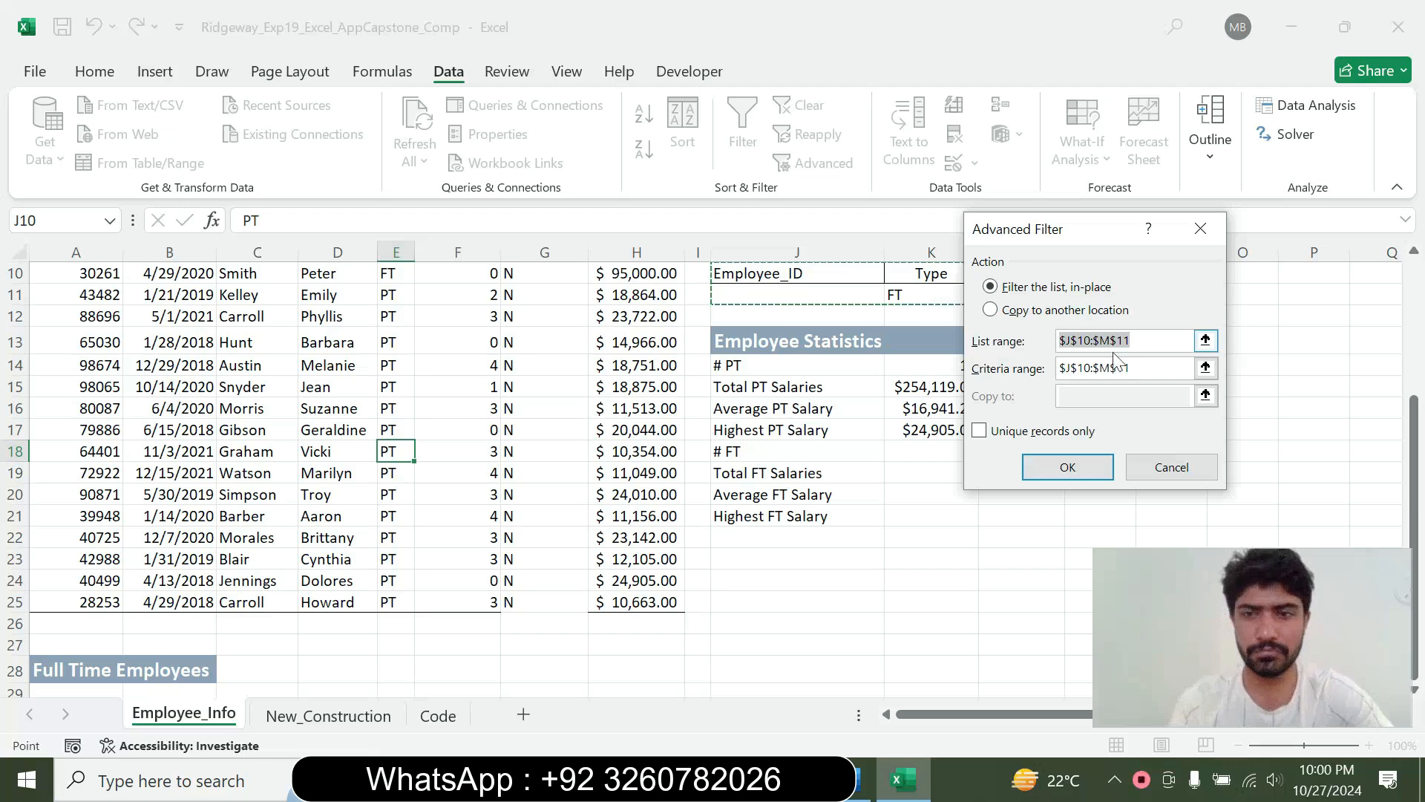
{"action": "left_click", "coordinate": [1071, 340]}
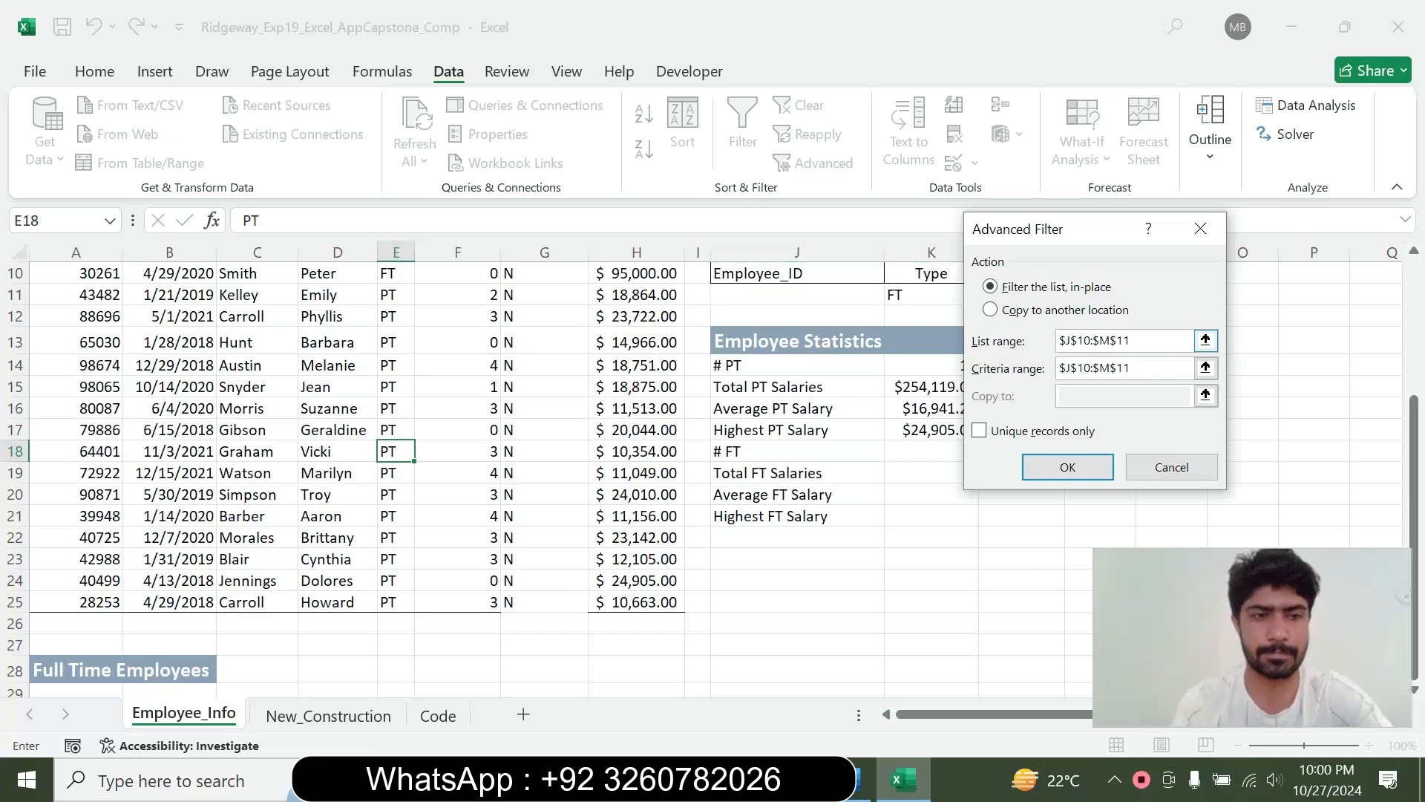
{"action": "key", "text": "BackSpace"}
{"action": "type", "text": "A"}
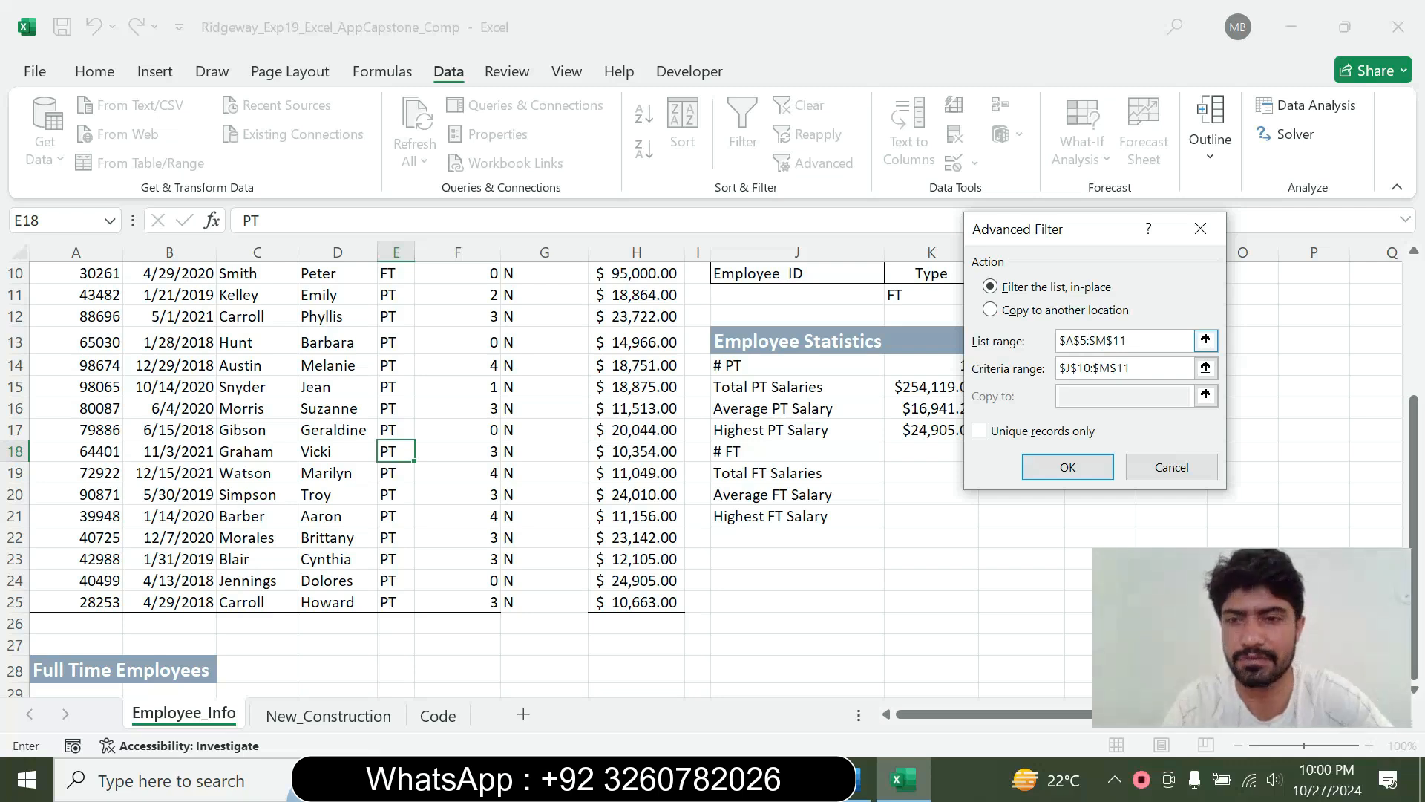
{"action": "right_click", "coordinate": [1128, 340]}
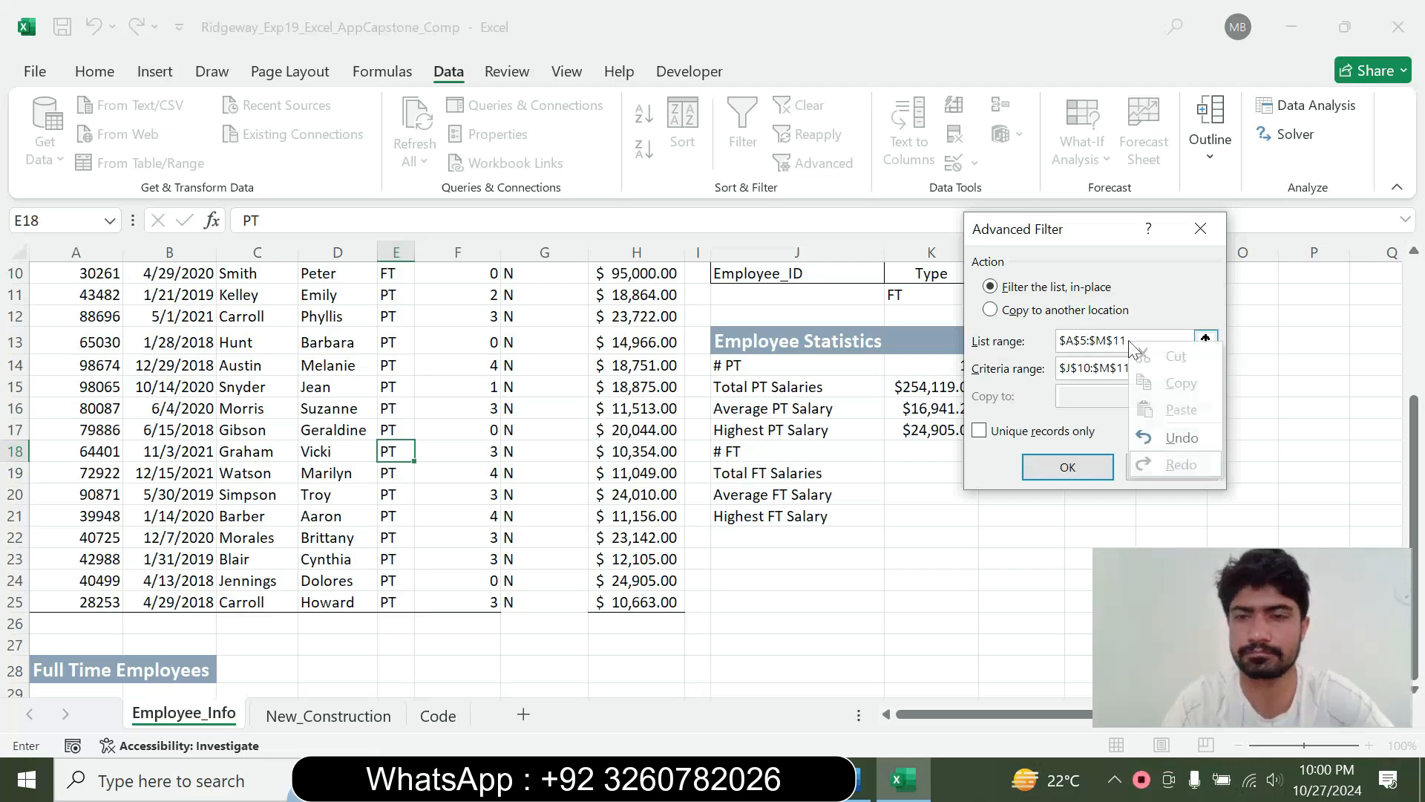
{"action": "left_click", "coordinate": [1107, 340]}
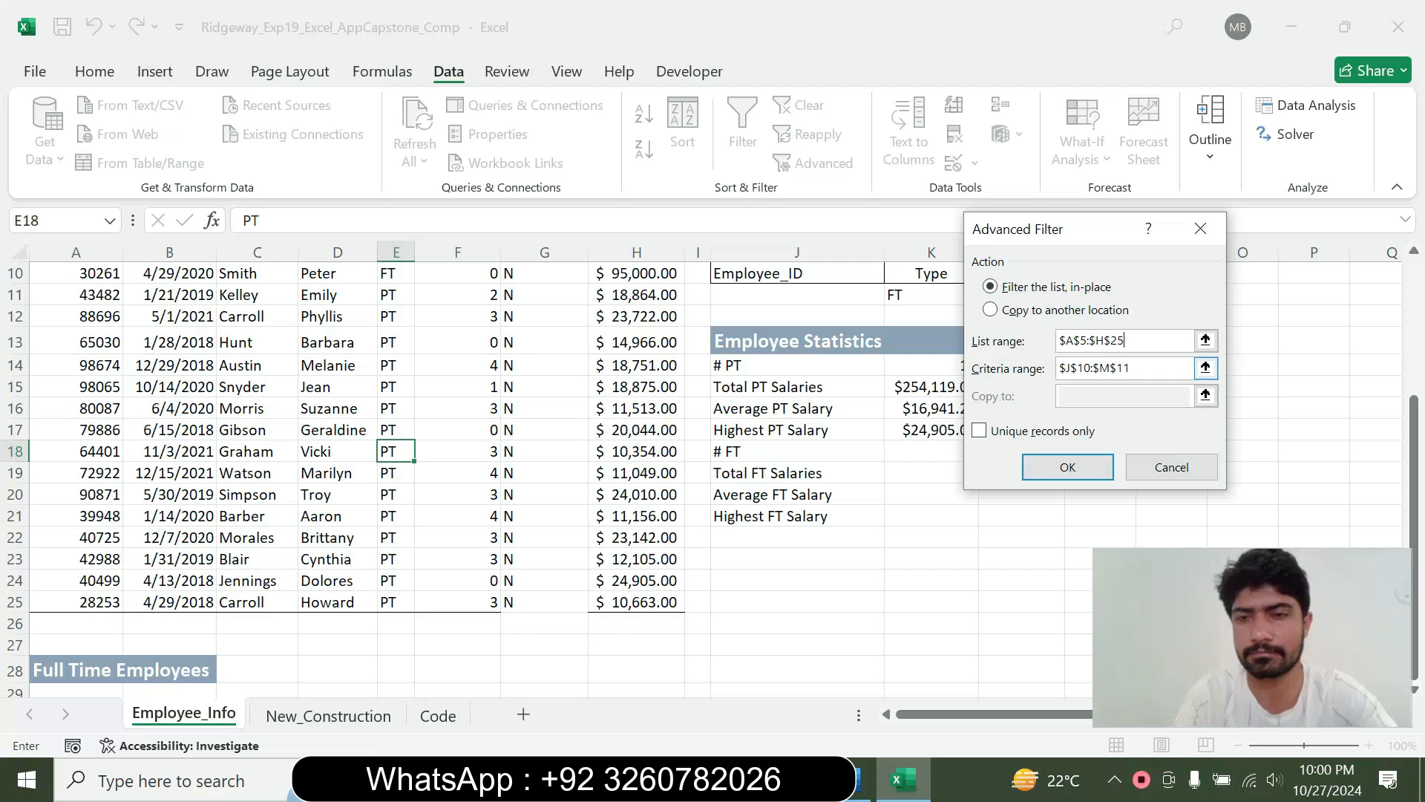
{"action": "key", "text": "BackSpace"}
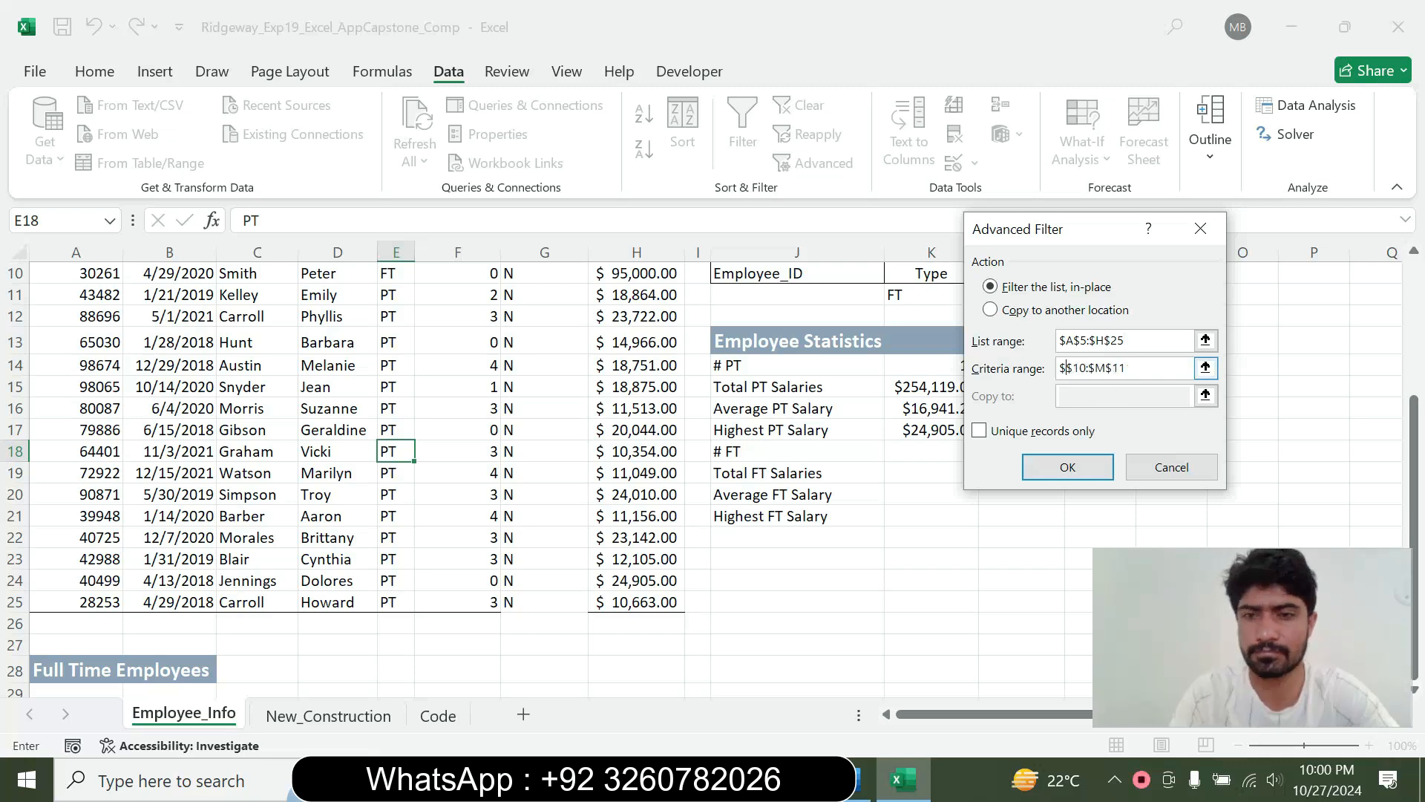
{"action": "type", "text": "K"}
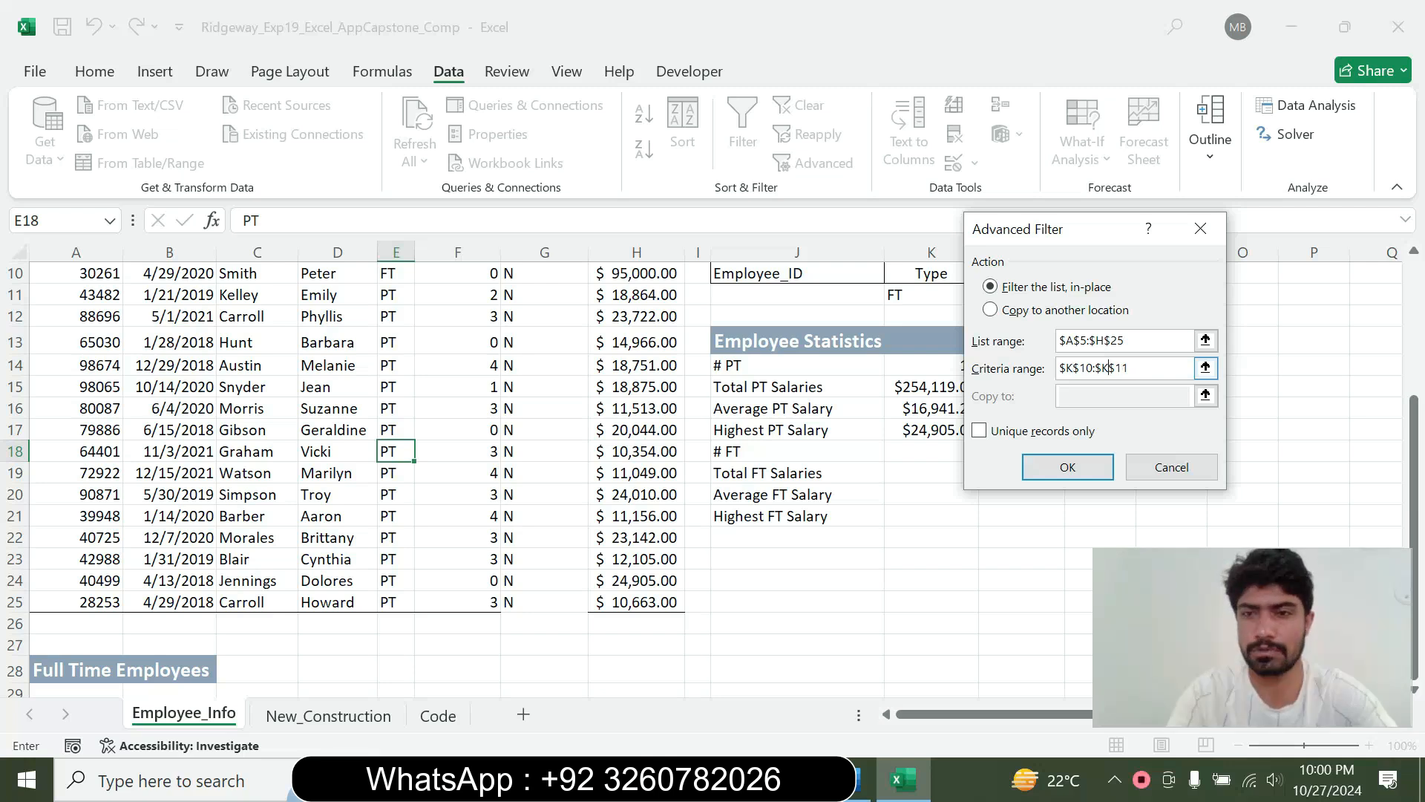
Set the filter to copy to another location, recheck step 15 in Word, and output the results to $A$29:$H$29
{"action": "left_click", "coordinate": [992, 309]}
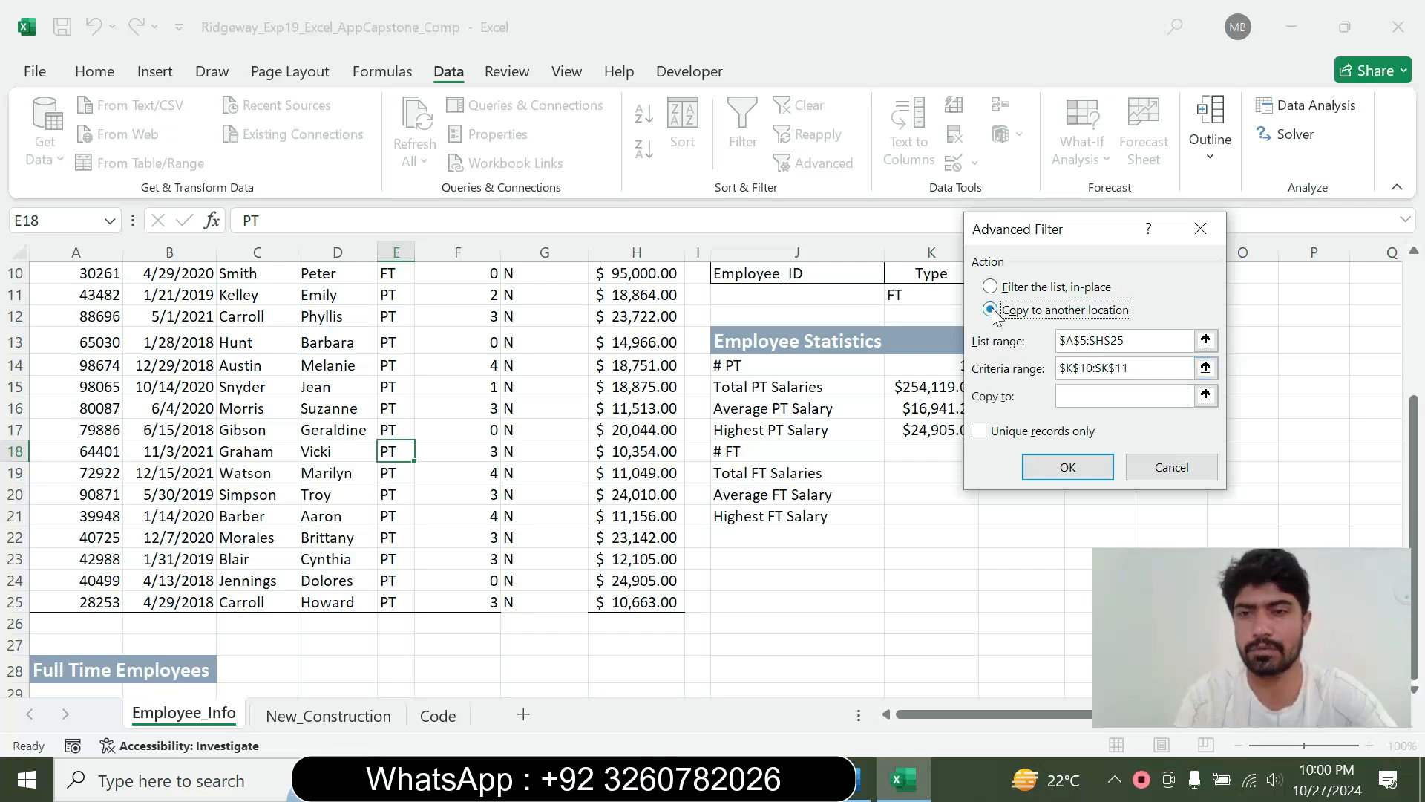
{"action": "left_click", "coordinate": [1123, 396]}
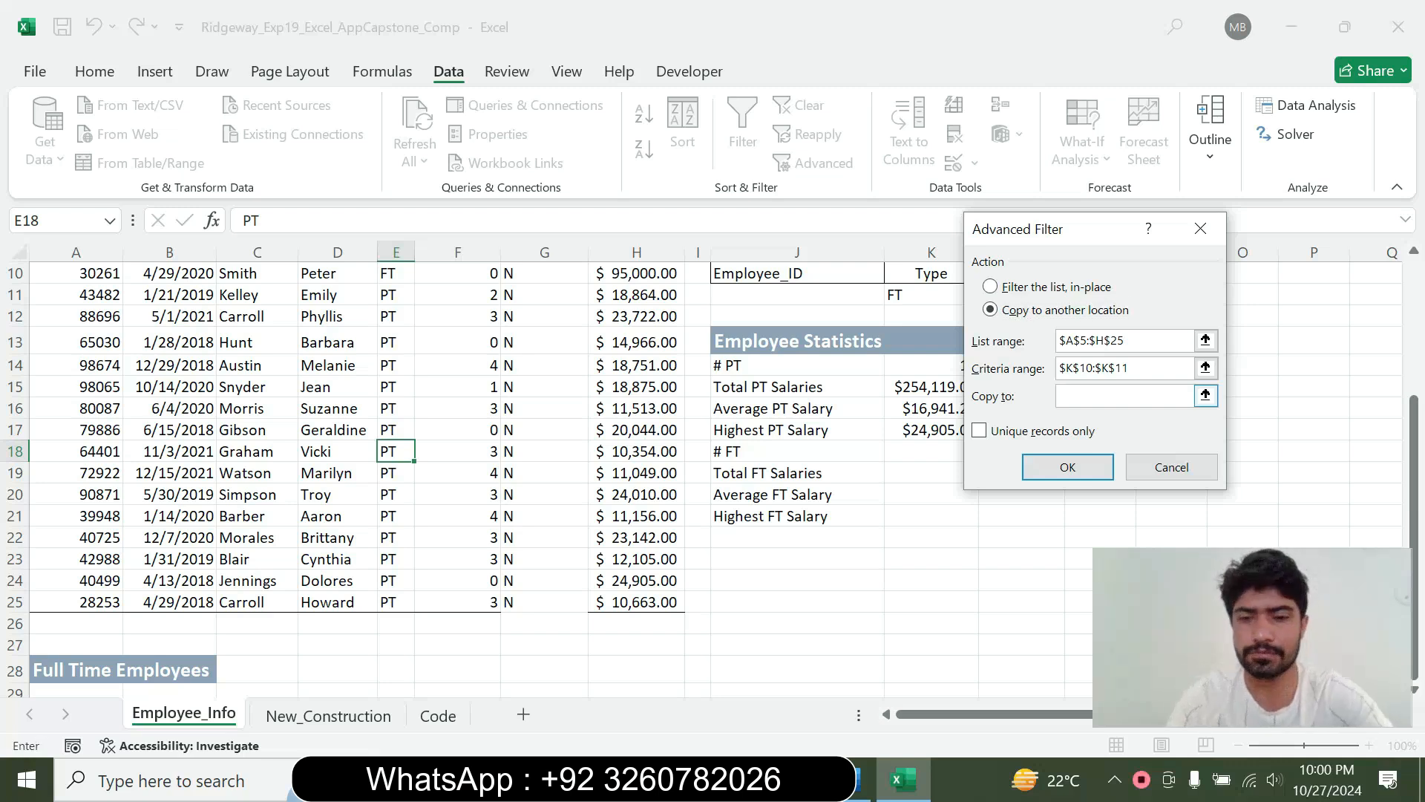
{"action": "left_click", "coordinate": [855, 781]}
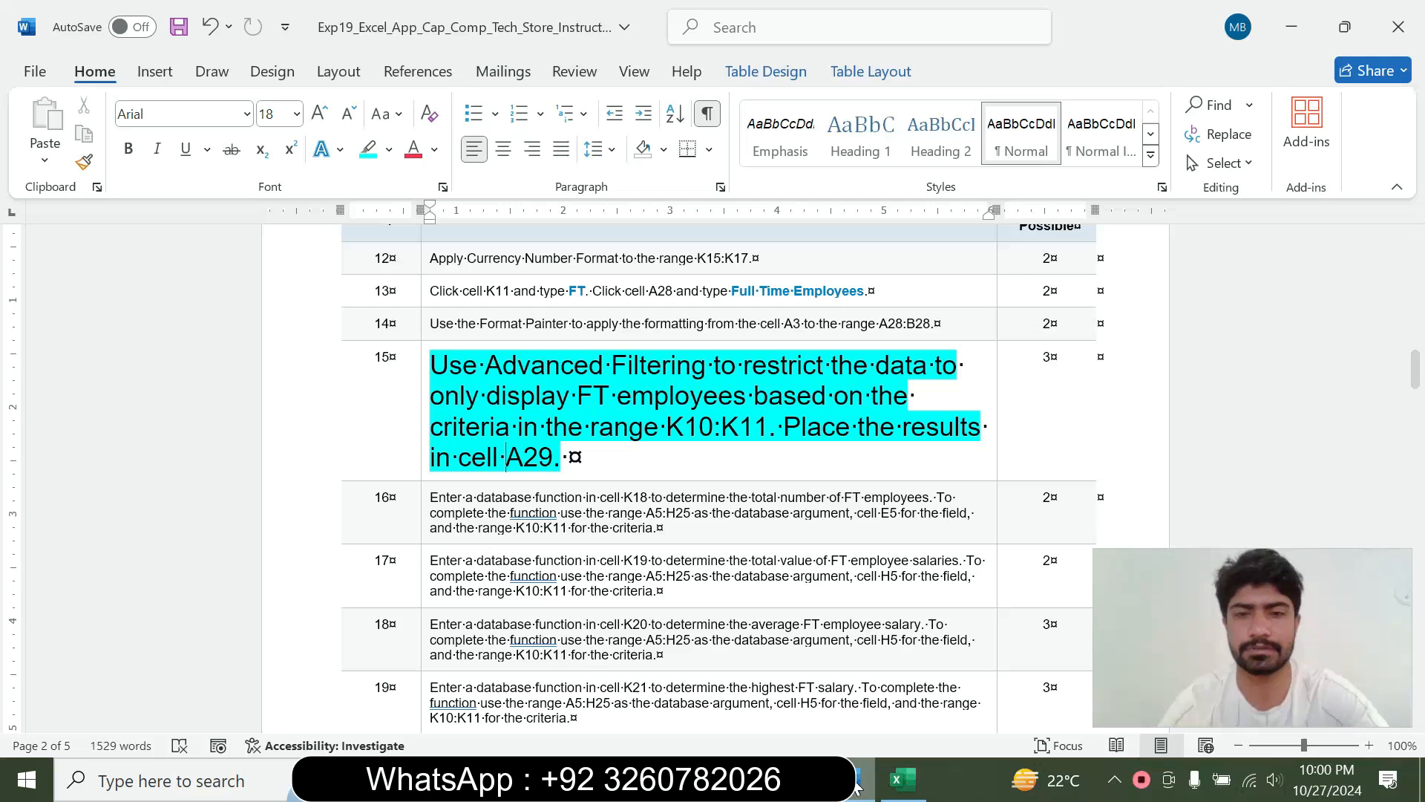
{"action": "left_click", "coordinate": [901, 781]}
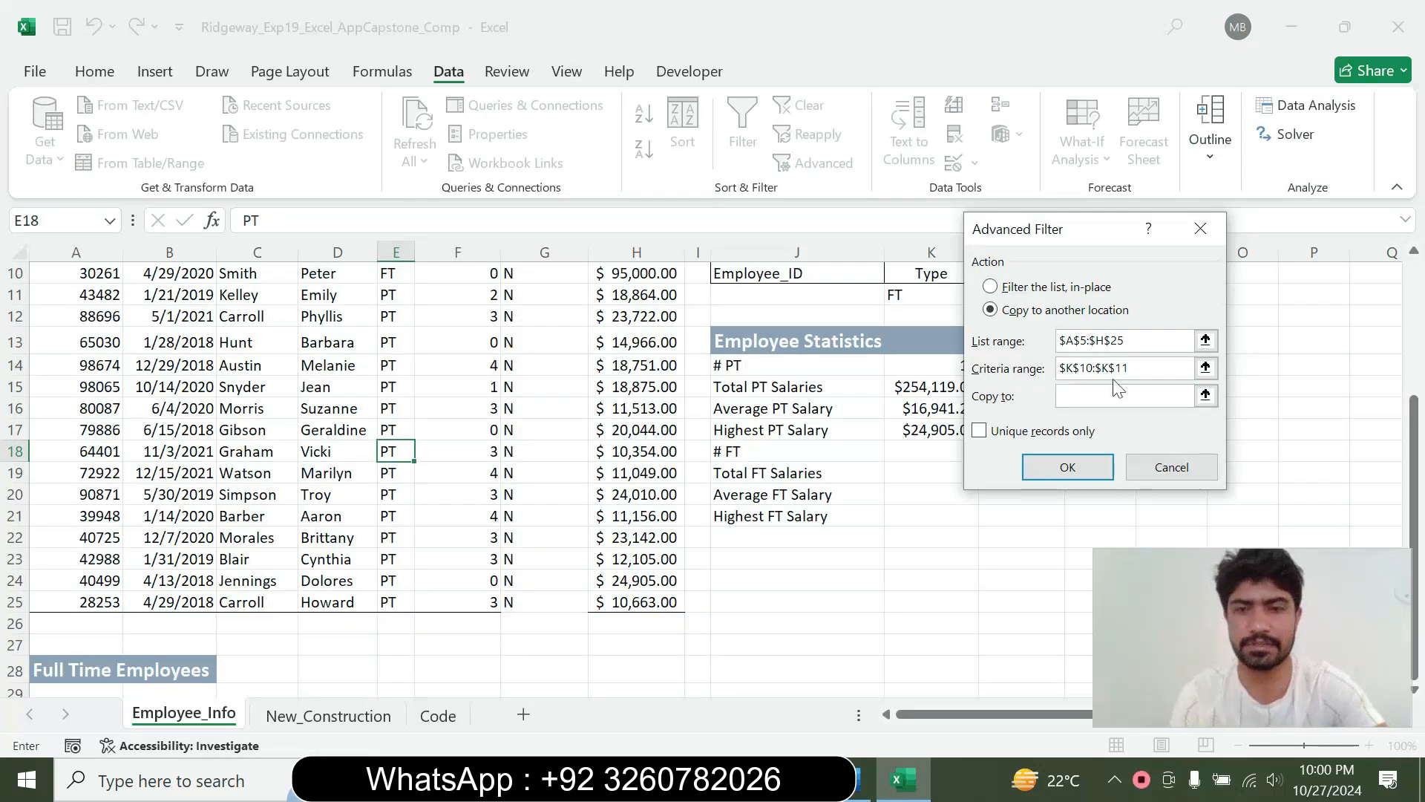
{"action": "left_click", "coordinate": [73, 689]}
{"action": "left_click_drag", "start_coordinate": [74, 685], "coordinate": [632, 690]}
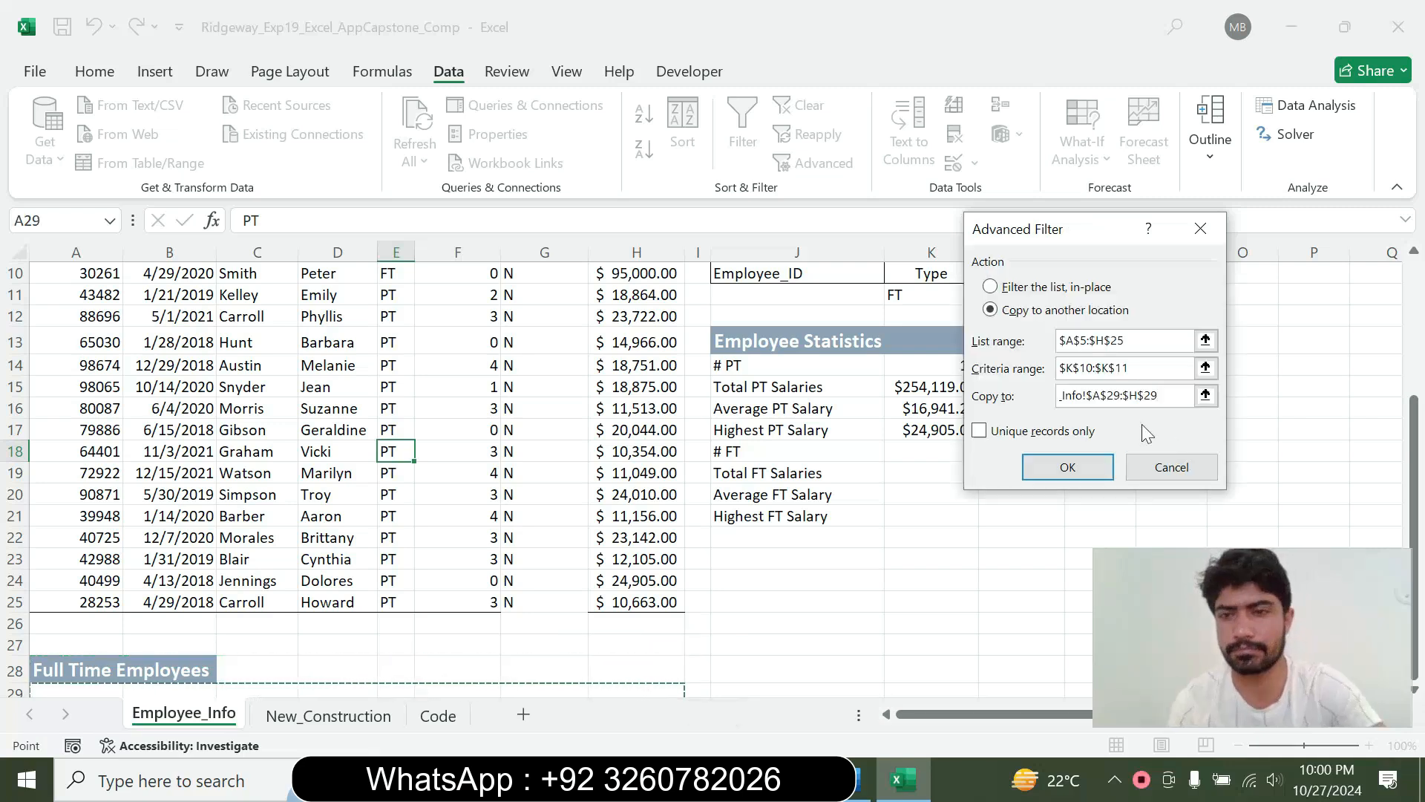
{"action": "left_click", "coordinate": [1086, 396]}
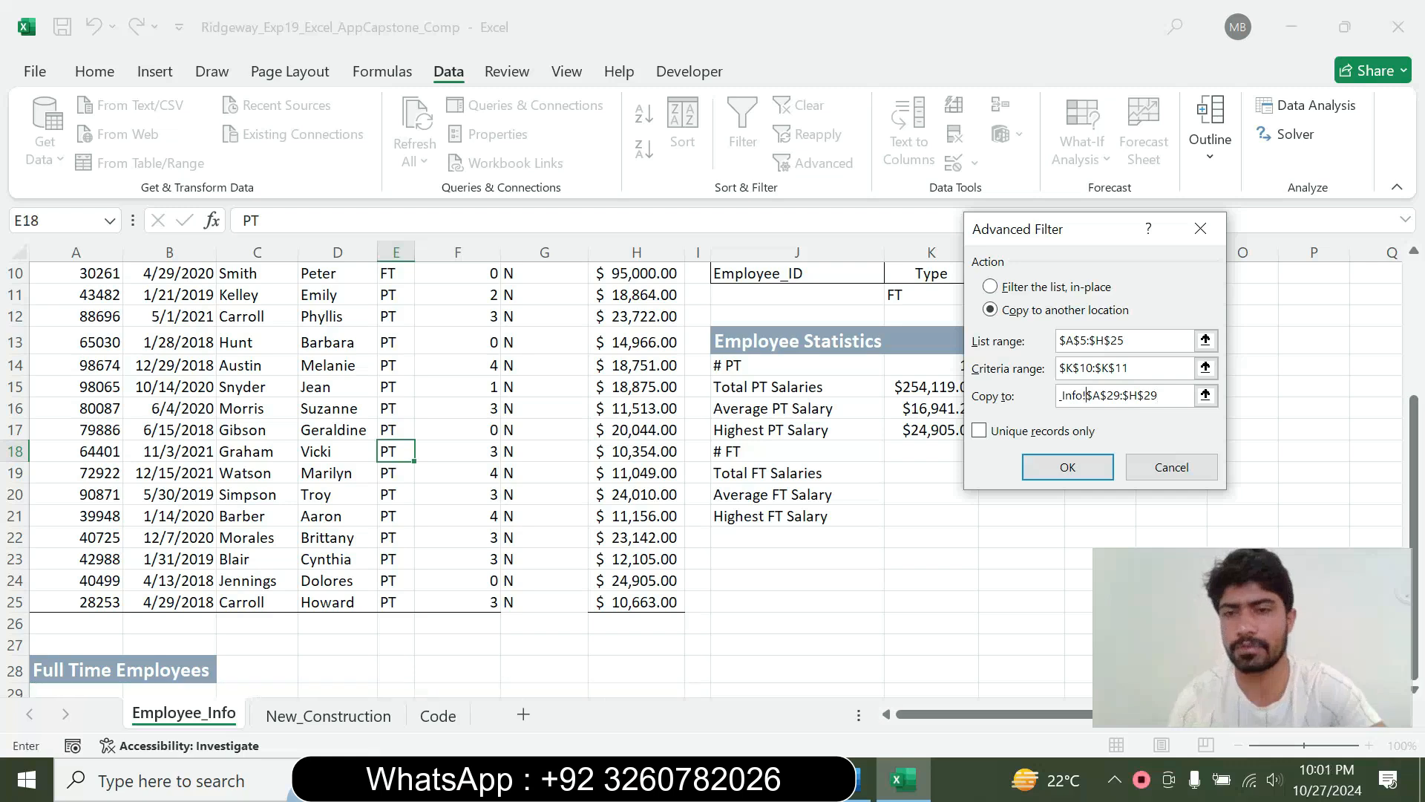
{"action": "key", "text": "BackSpace"}
{"action": "key", "text": "BackSpace"}
{"action": "key", "text": "BackSpace"}
{"action": "key", "text": "BackSpace"}
{"action": "key", "text": "BackSpace"}
{"action": "key", "text": "BackSpace"}
{"action": "key", "text": "BackSpace"}
{"action": "key", "text": "BackSpace"}
{"action": "key", "text": "BackSpace"}
{"action": "key", "text": "BackSpace"}
{"action": "key", "text": "BackSpace"}
{"action": "key", "text": "BackSpace"}
{"action": "key", "text": "BackSpace"}
{"action": "key", "text": "BackSpace"}
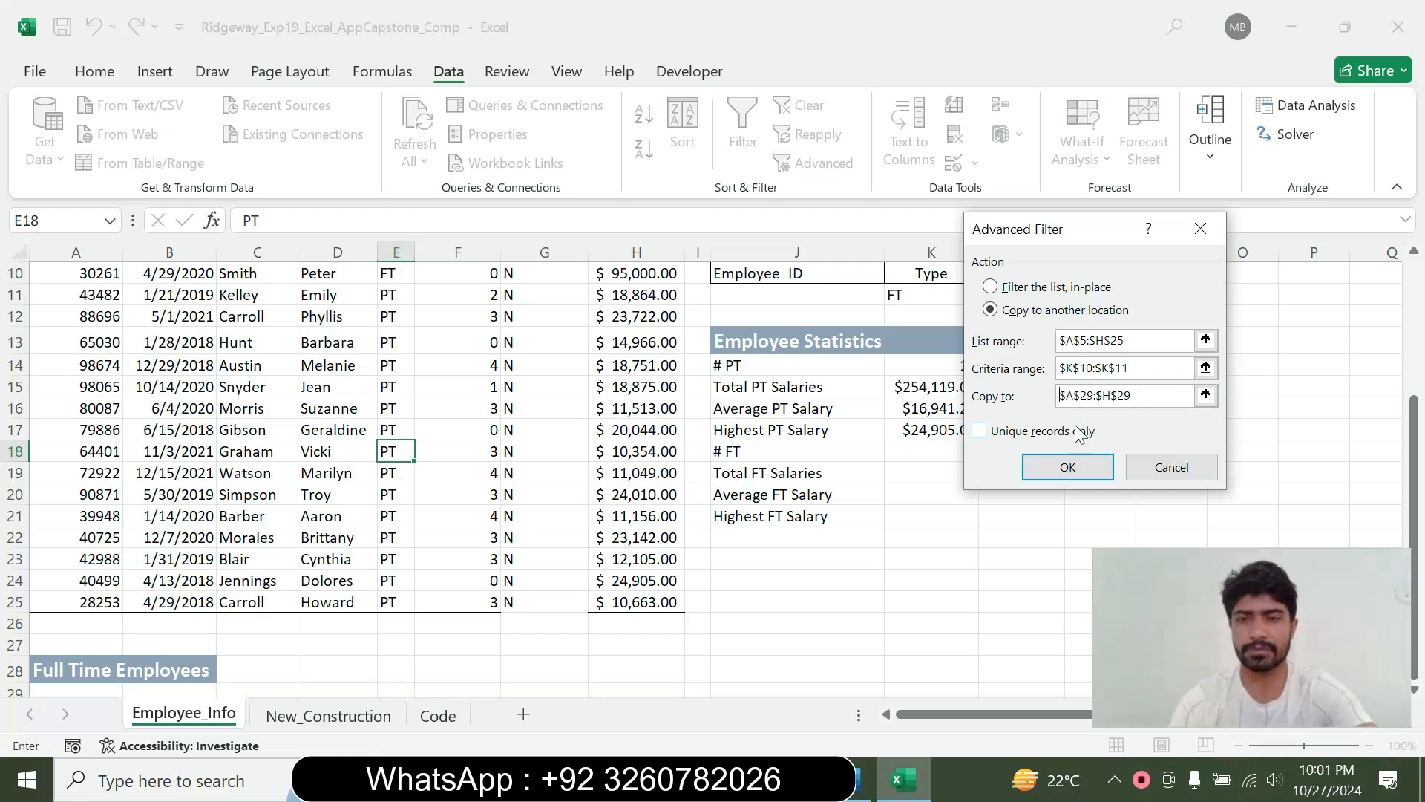
{"action": "left_click", "coordinate": [1067, 467]}
{"action": "left_click_drag", "start_coordinate": [1412, 445], "coordinate": [1421, 566]}
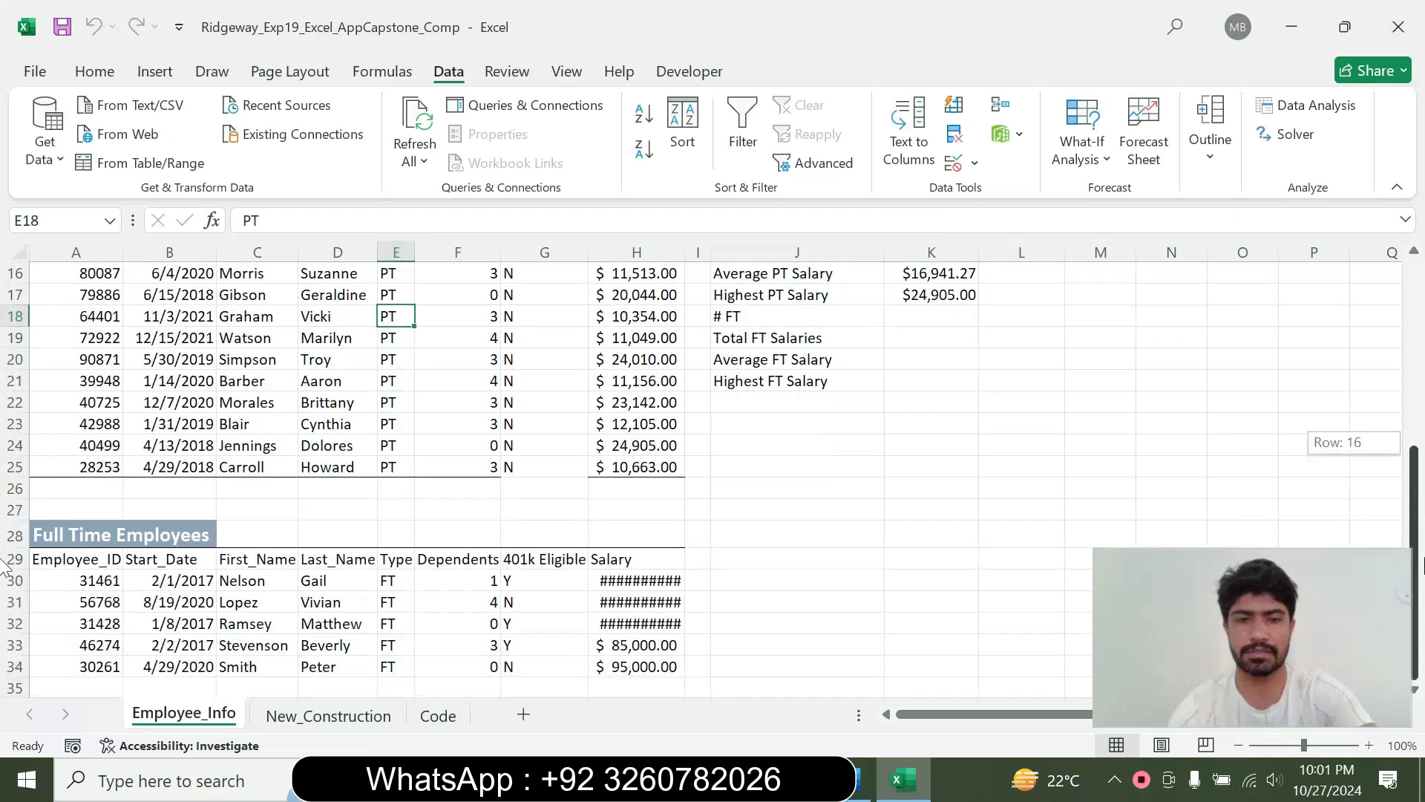
{"action": "left_click", "coordinate": [267, 601]}
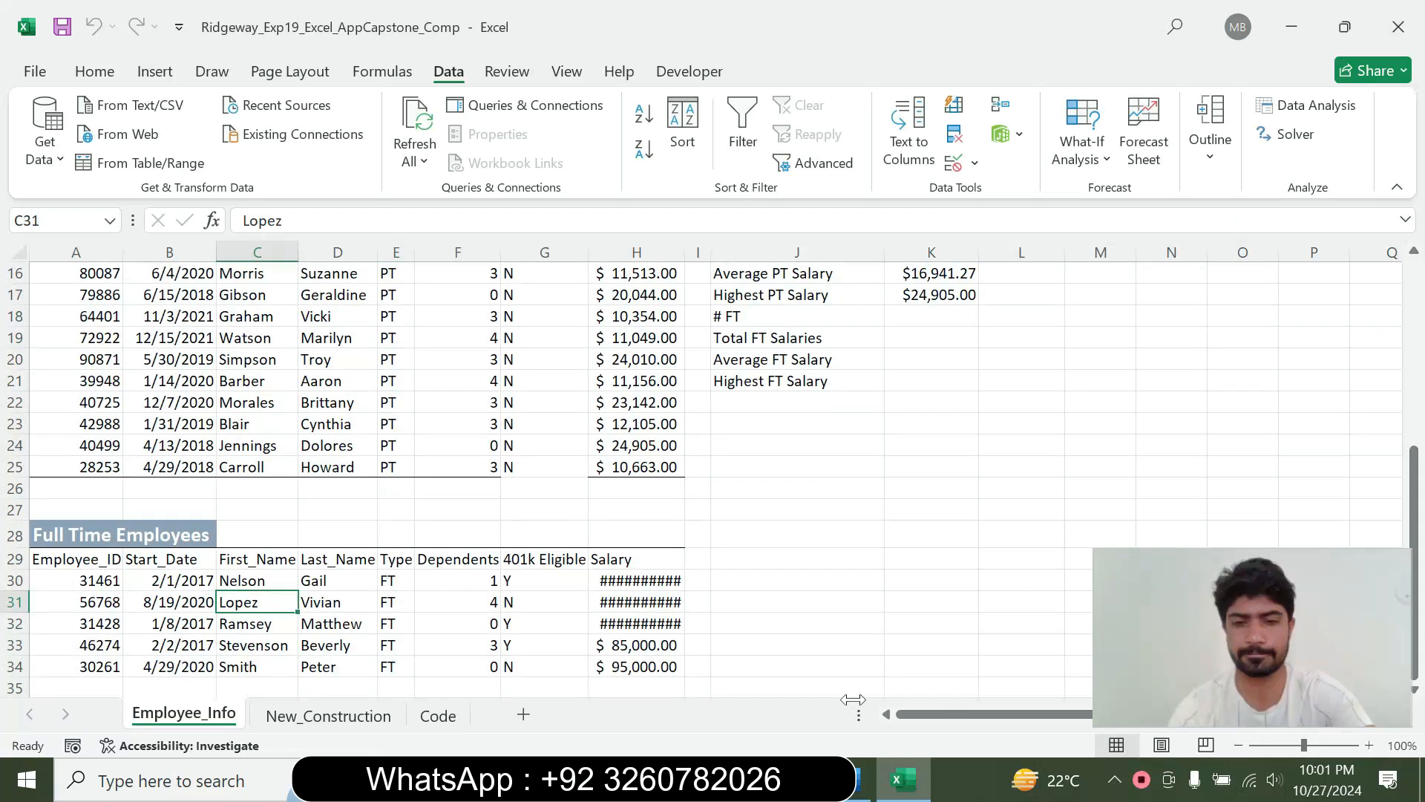
Switch to Word and restore the step 15 instruction to 9 pt without highlighting
{"action": "left_click", "coordinate": [861, 780]}
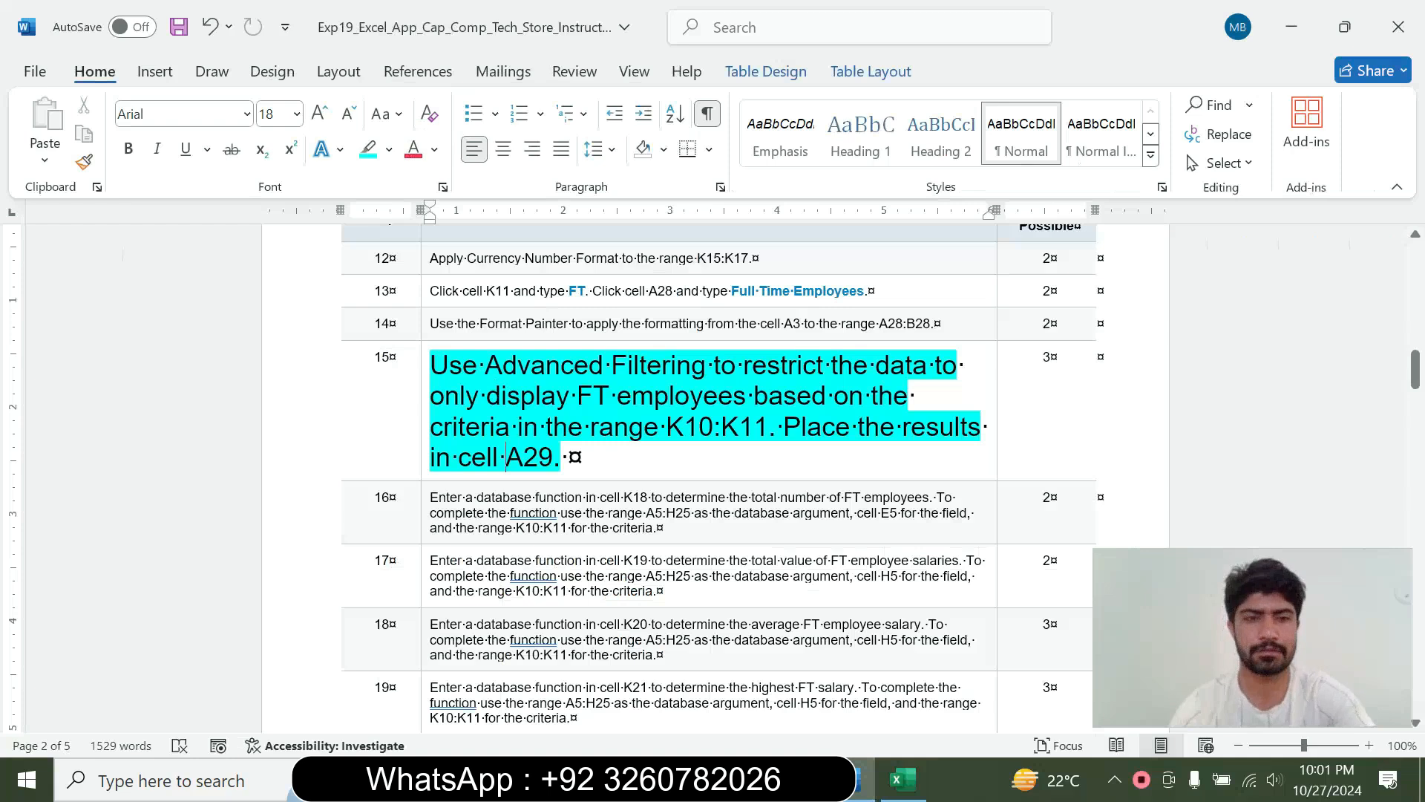
{"action": "right_click", "coordinate": [421, 441]}
{"action": "left_click", "coordinate": [559, 368]}
{"action": "left_click", "coordinate": [547, 404]}
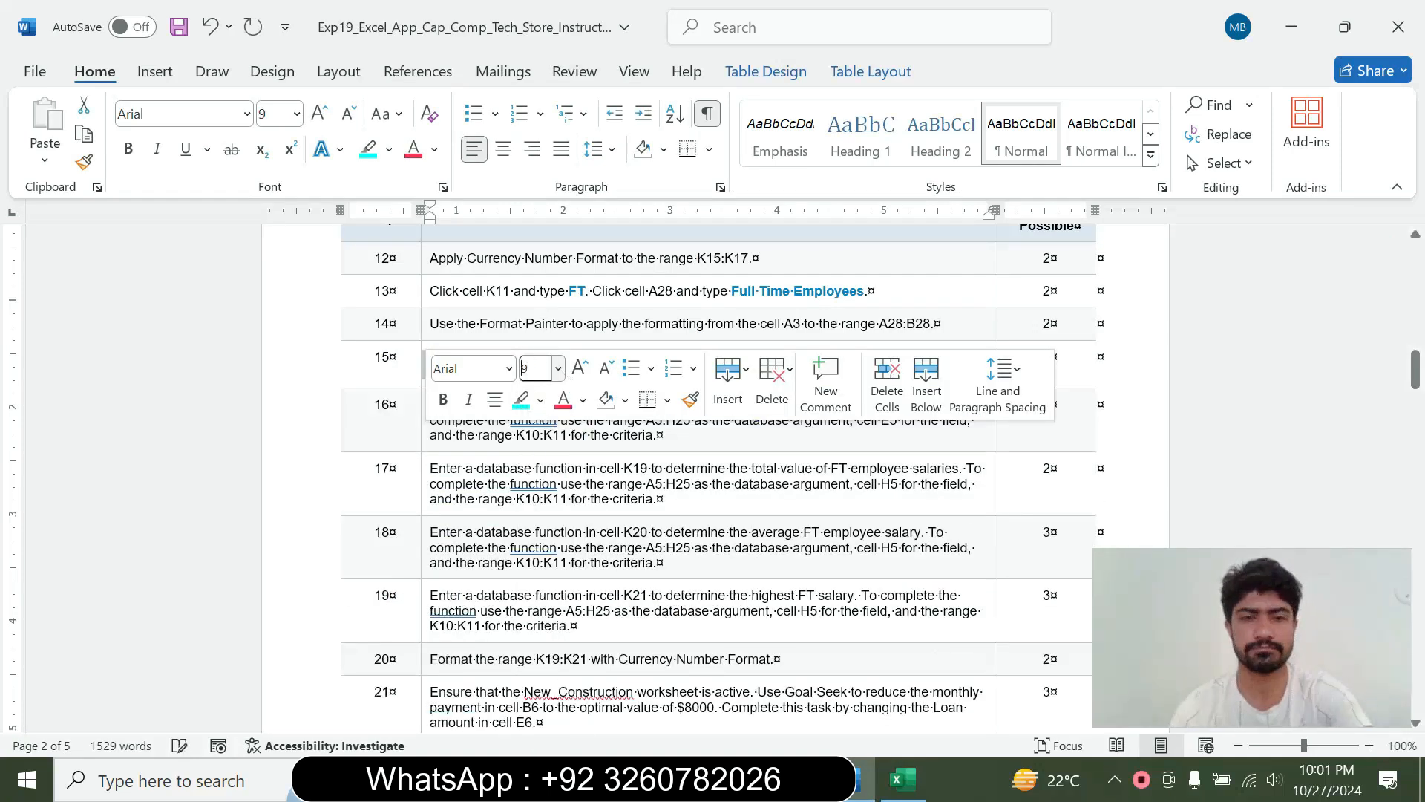
{"action": "left_click", "coordinate": [540, 400]}
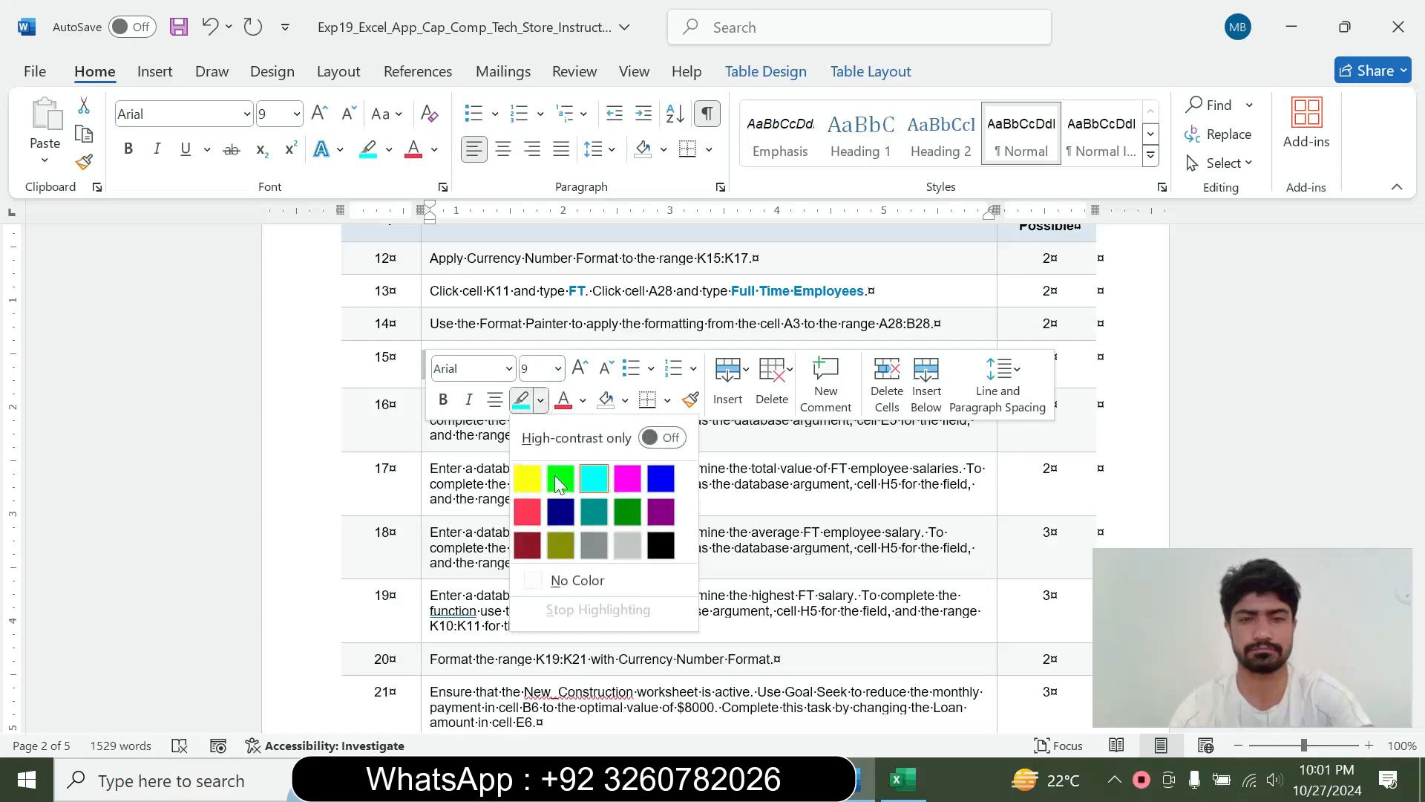
{"action": "left_click", "coordinate": [579, 580]}
{"action": "left_click", "coordinate": [701, 547]}
{"action": "left_click_drag", "start_coordinate": [1418, 397], "coordinate": [1415, 259]}
Switch to Excel and view the Employee_Info sheet from its first rows
{"action": "left_click", "coordinate": [902, 779]}
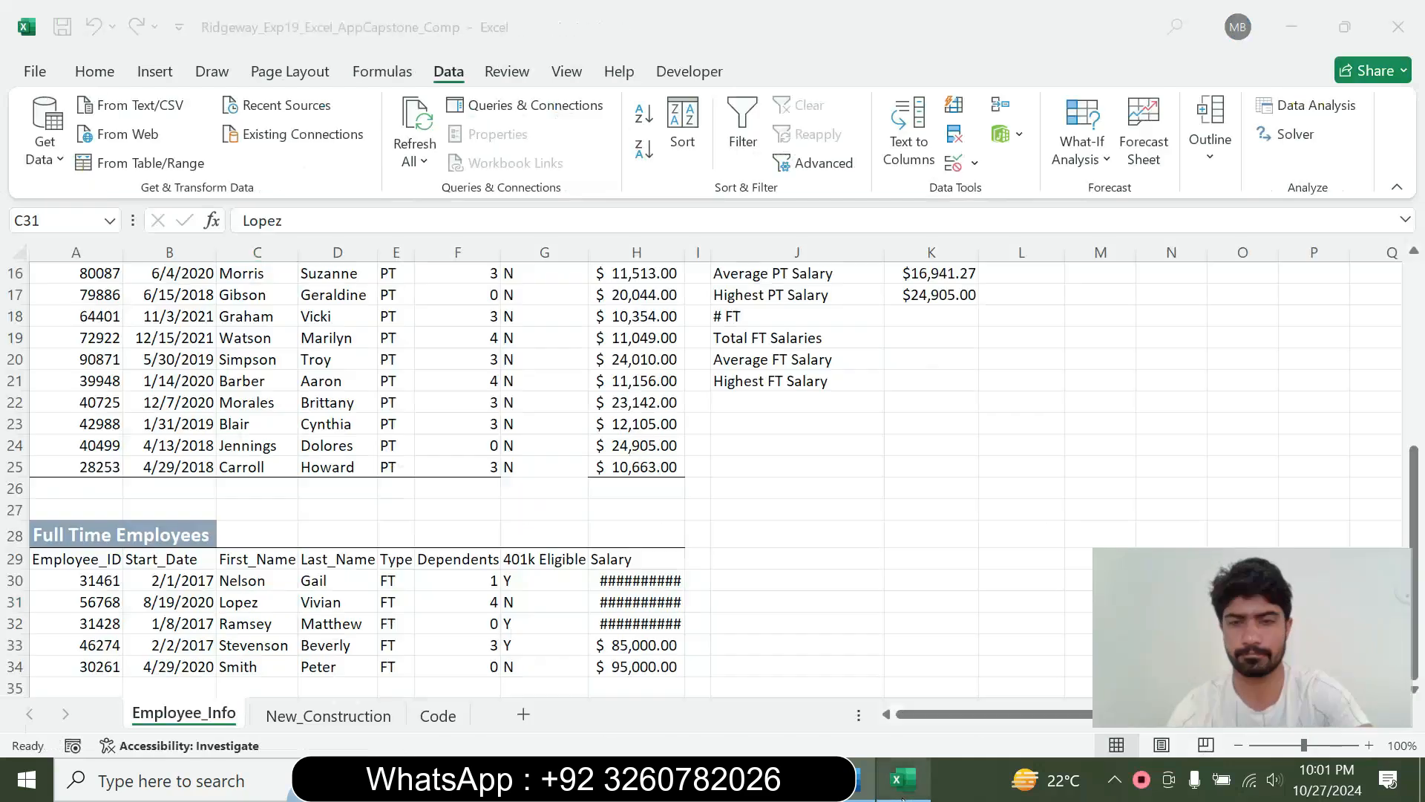
{"action": "left_click", "coordinate": [719, 538]}
{"action": "left_click_drag", "start_coordinate": [1419, 512], "coordinate": [1415, 297]}
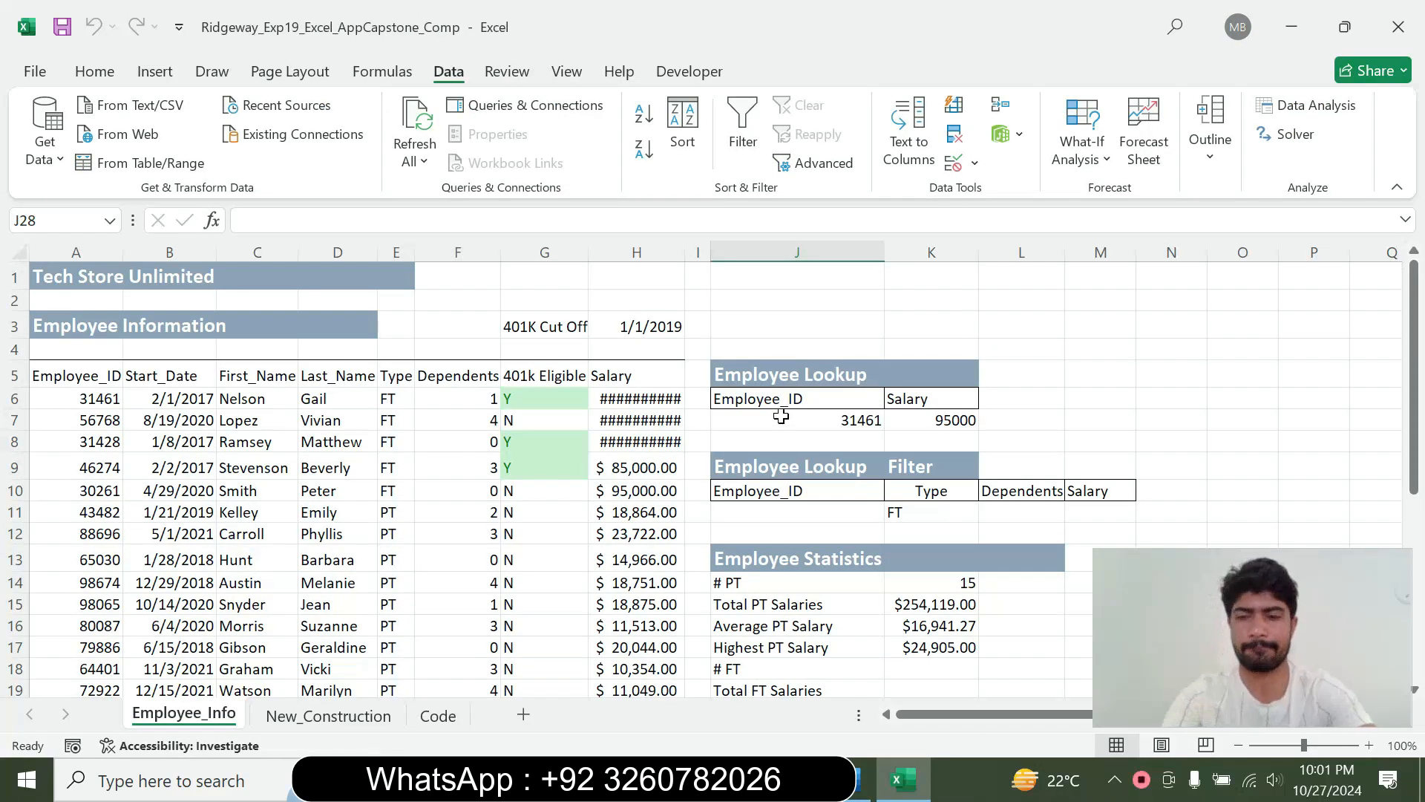